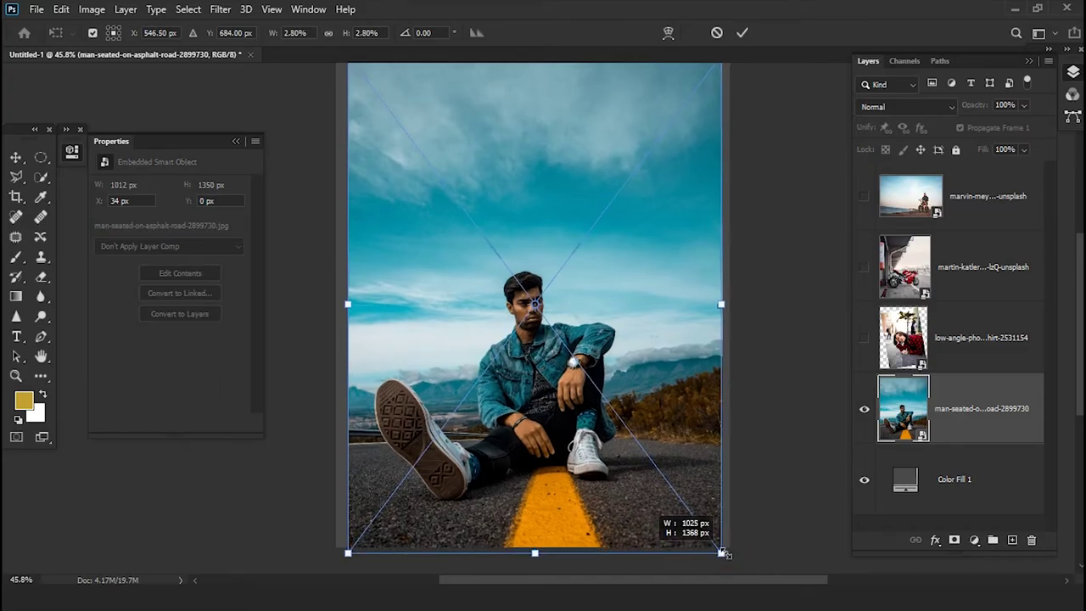
- Enlarge the man-on-road photo to 1081 × 1428 px so it covers the whole canvas
drag(723, 553, 726, 556)
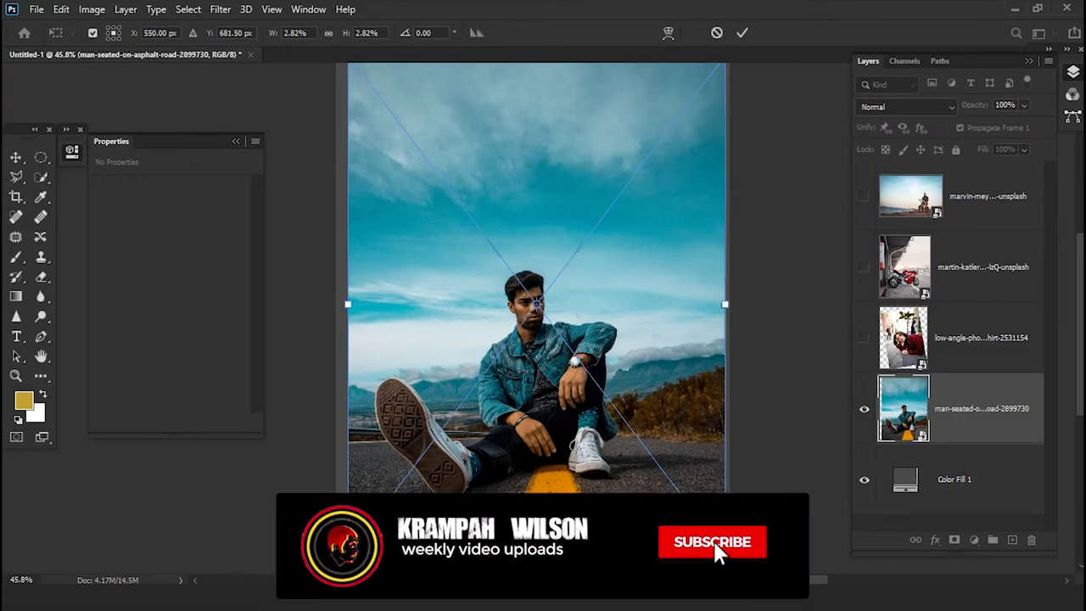
mouse_move(604, 490)
mouse_down()
mouse_move(587, 477)
mouse_move(594, 472)
mouse_up()
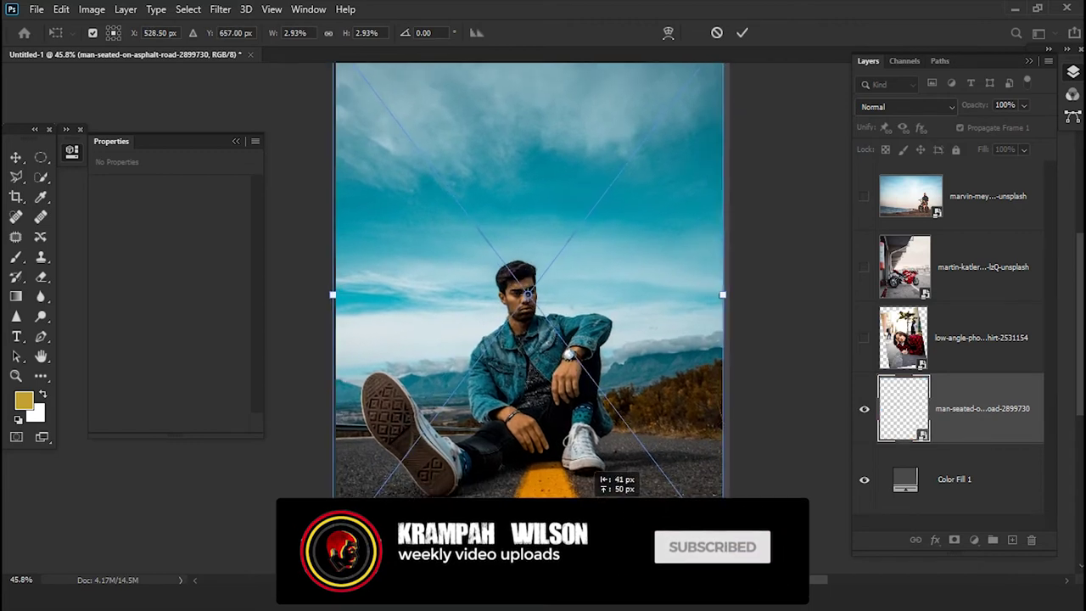
drag(734, 554, 737, 552)
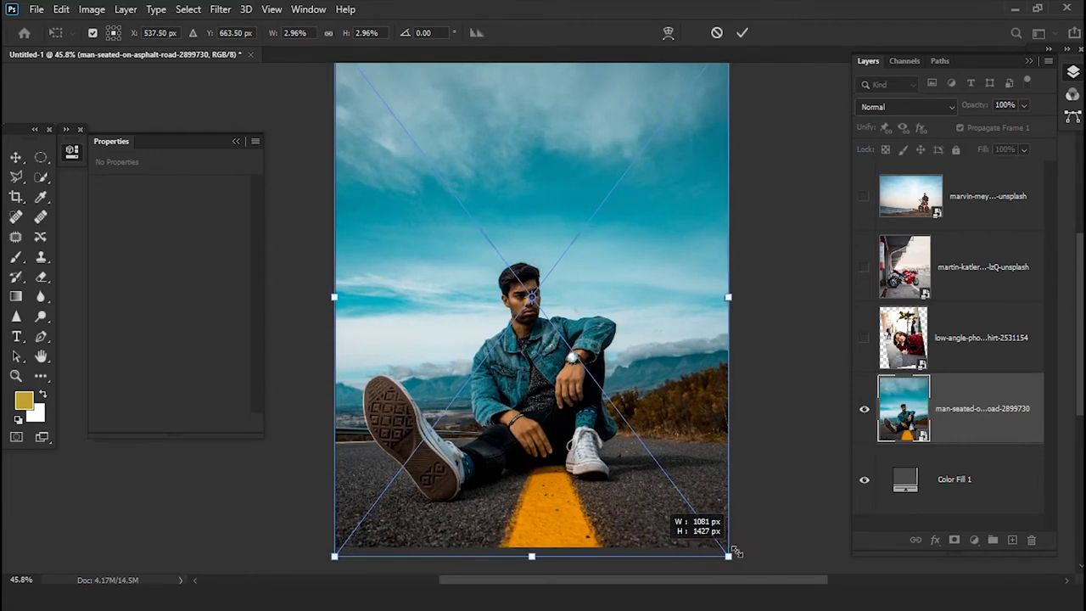
click(634, 478)
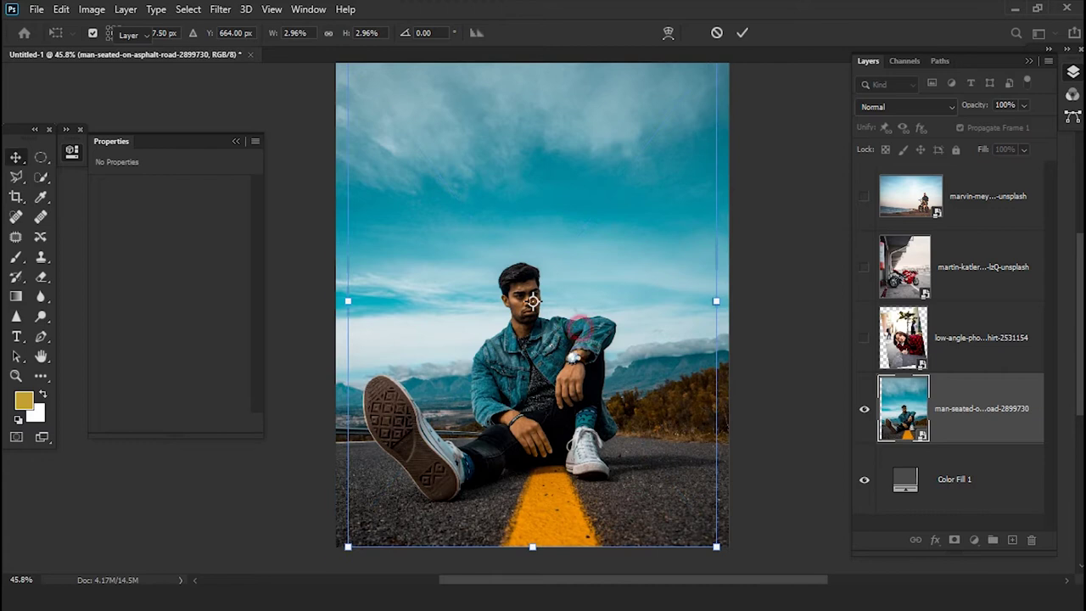
key(Return)
scroll(580, 351, down, 3)
drag(569, 320, 565, 294)
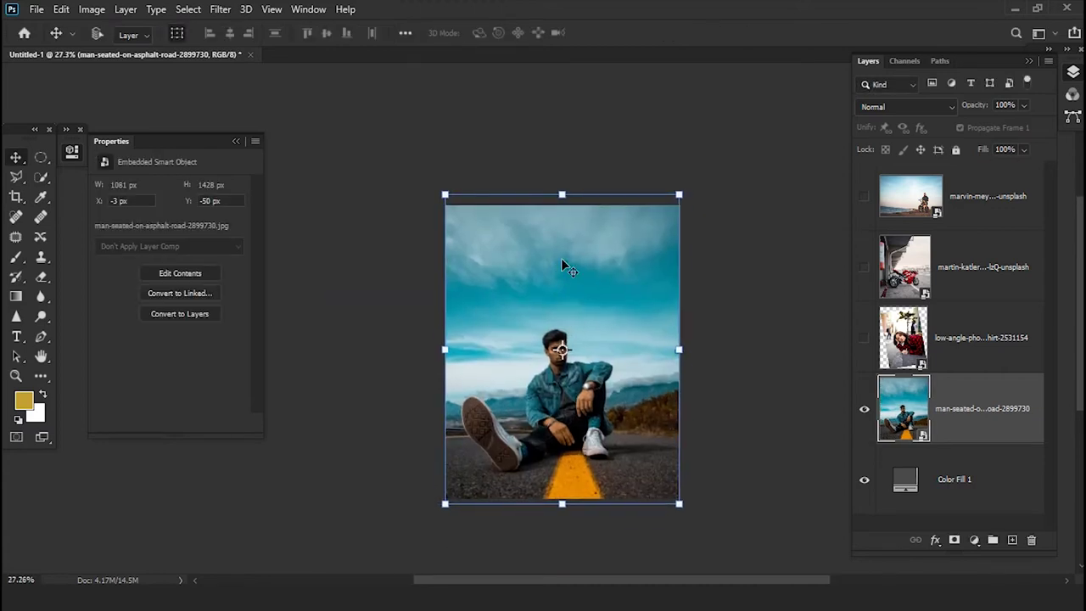
- Zoom in on the man and set the Pen path outline colour to green
scroll(549, 437, up, 3)
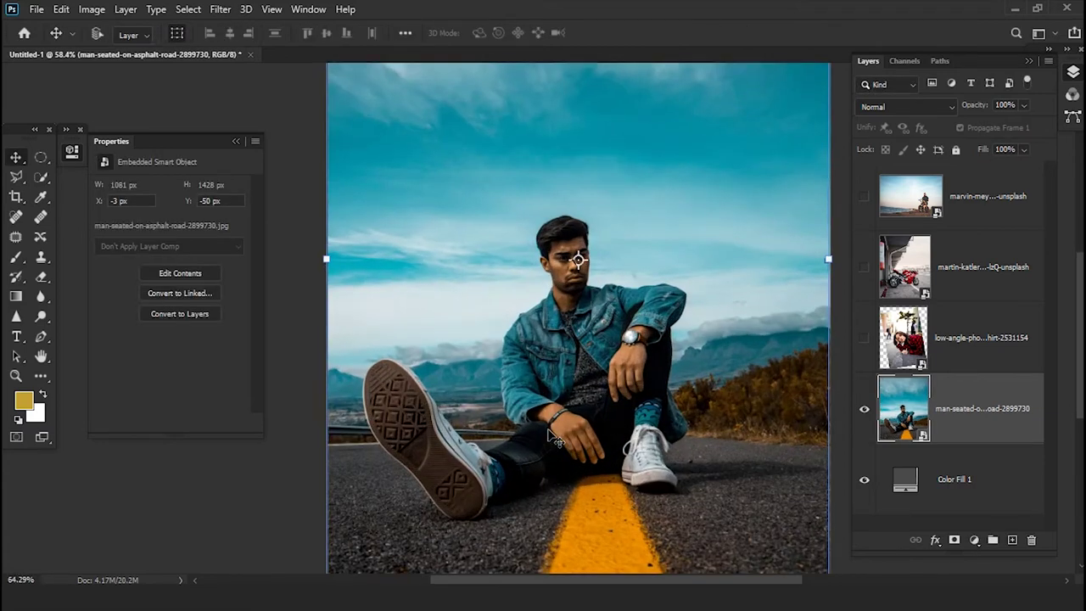
scroll(550, 436, up, 2)
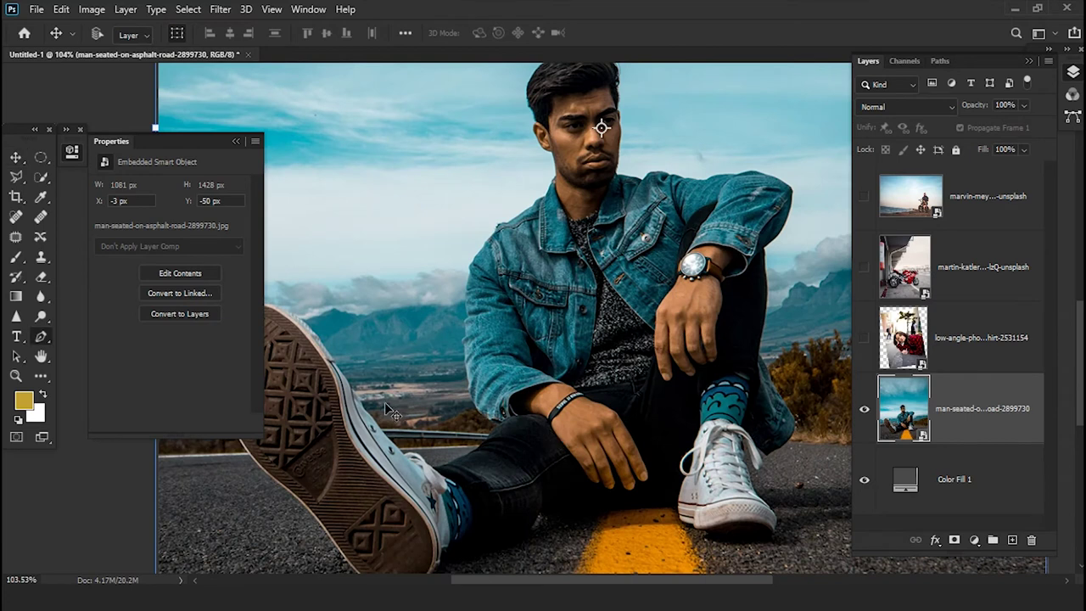
scroll(508, 473, down, 3)
scroll(509, 473, up, 1)
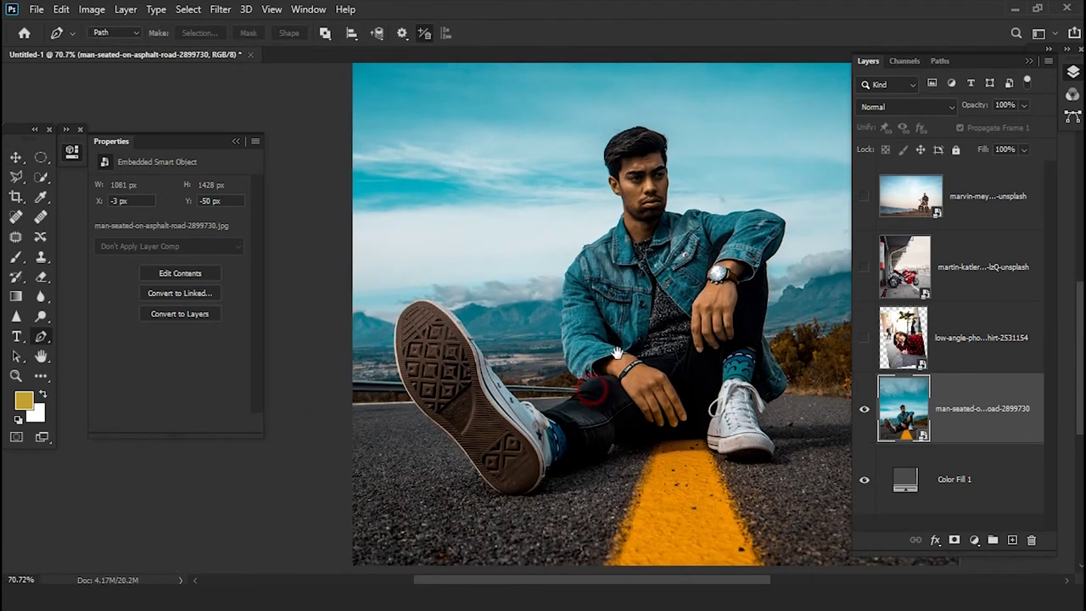
scroll(509, 473, up, 1)
scroll(509, 473, up, 1)
scroll(473, 489, up, 3)
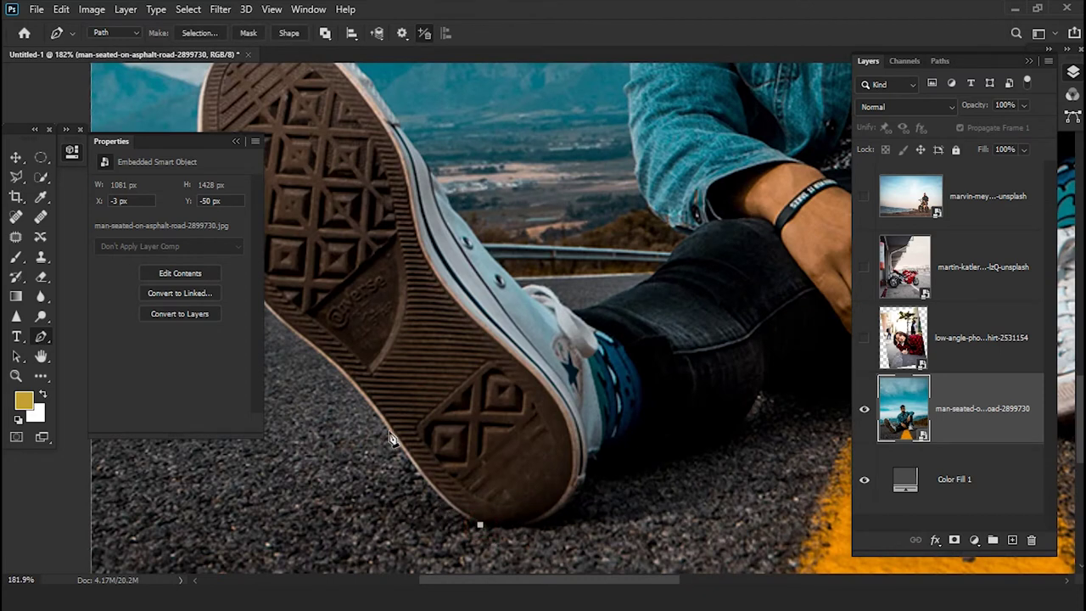
click(402, 33)
click(446, 152)
- Zoom closely into the man's shoe and arm edges for precise tracing
scroll(509, 340, up, 2)
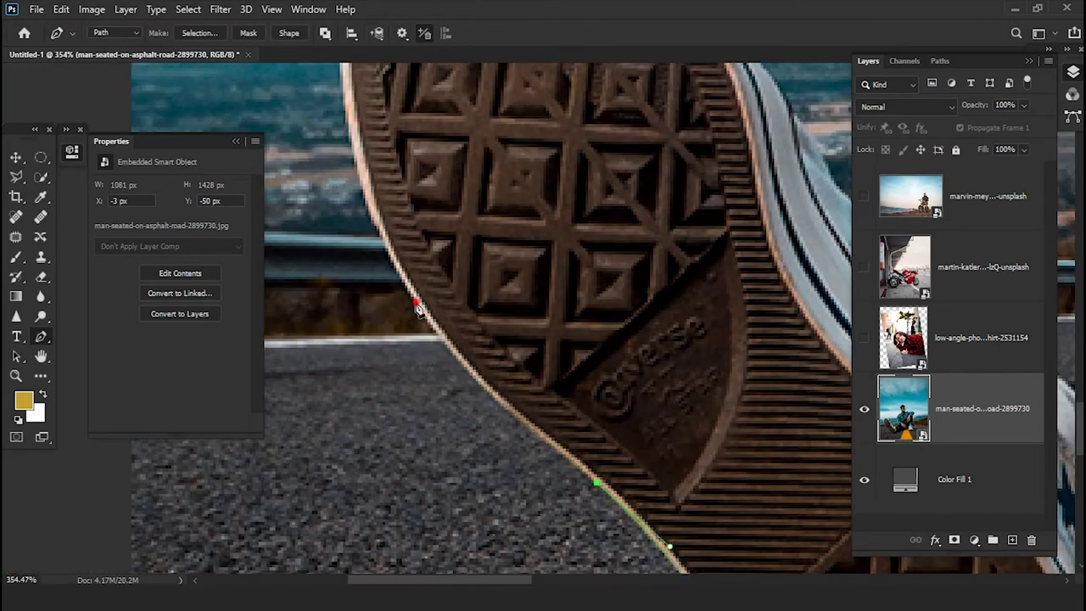
scroll(509, 339, up, 3)
drag(749, 366, 525, 467)
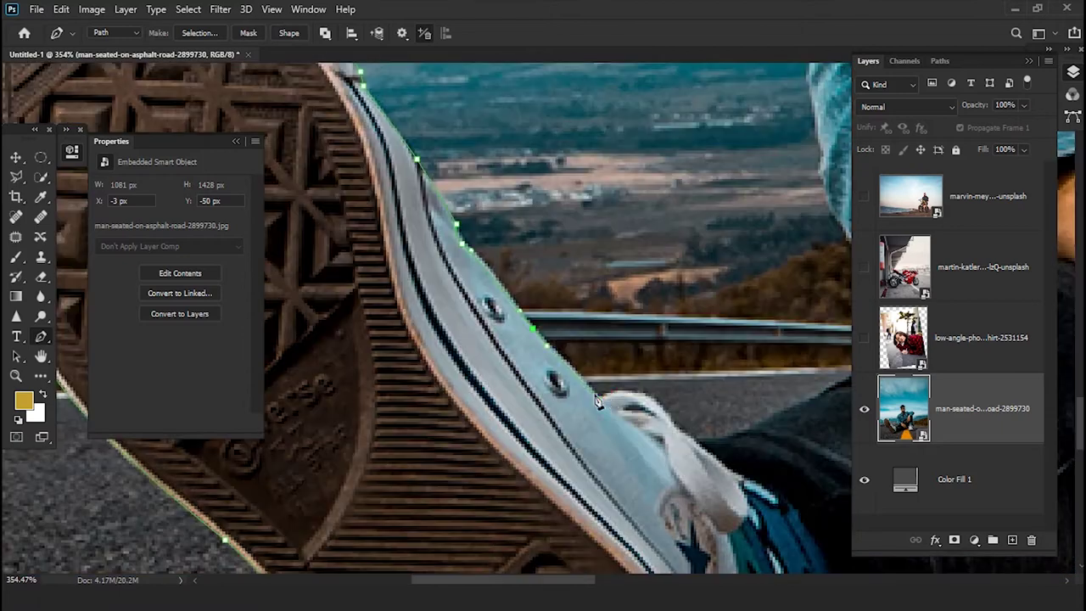
scroll(594, 356, up, 5)
scroll(560, 313, up, 5)
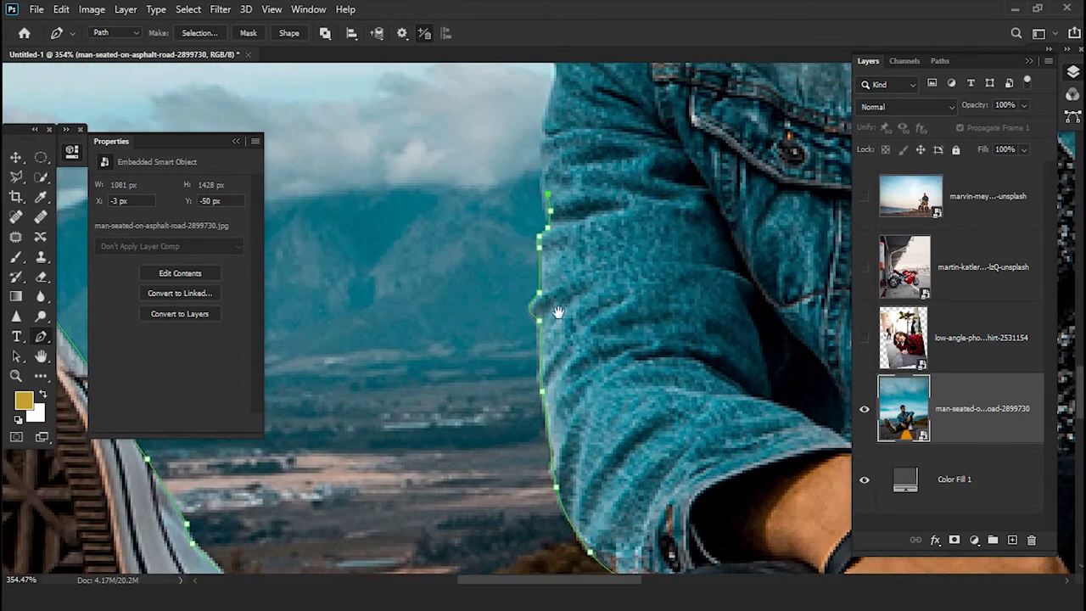
scroll(559, 314, up, 3)
scroll(763, 229, up, 2)
scroll(764, 229, up, 5)
scroll(644, 280, up, 3)
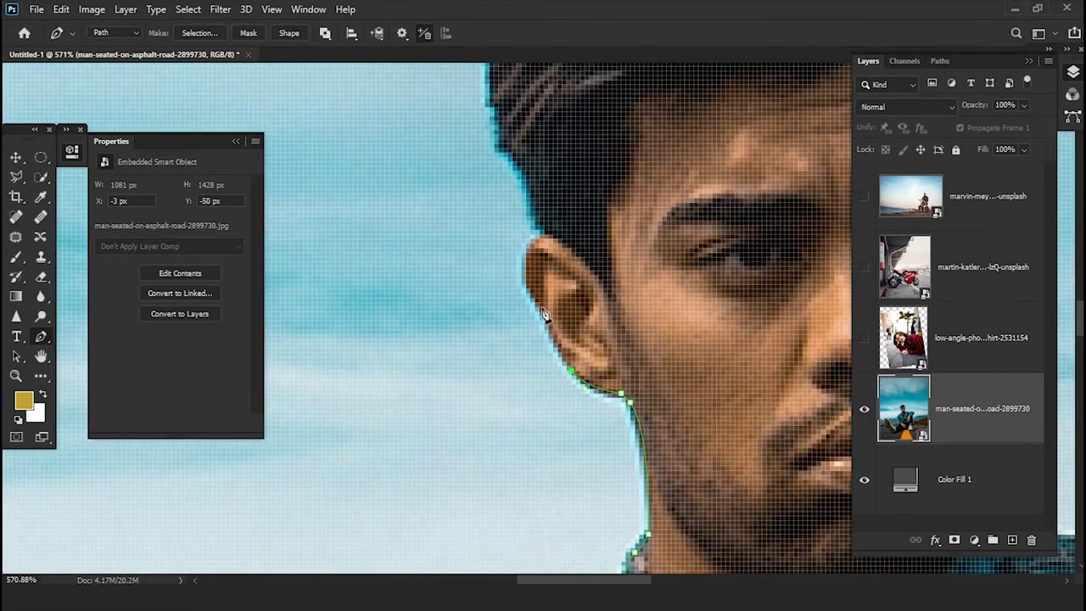
scroll(543, 314, up, 5)
scroll(543, 314, up, 2)
drag(609, 316, 625, 314)
scroll(609, 326, up, 1)
scroll(628, 280, down, 5)
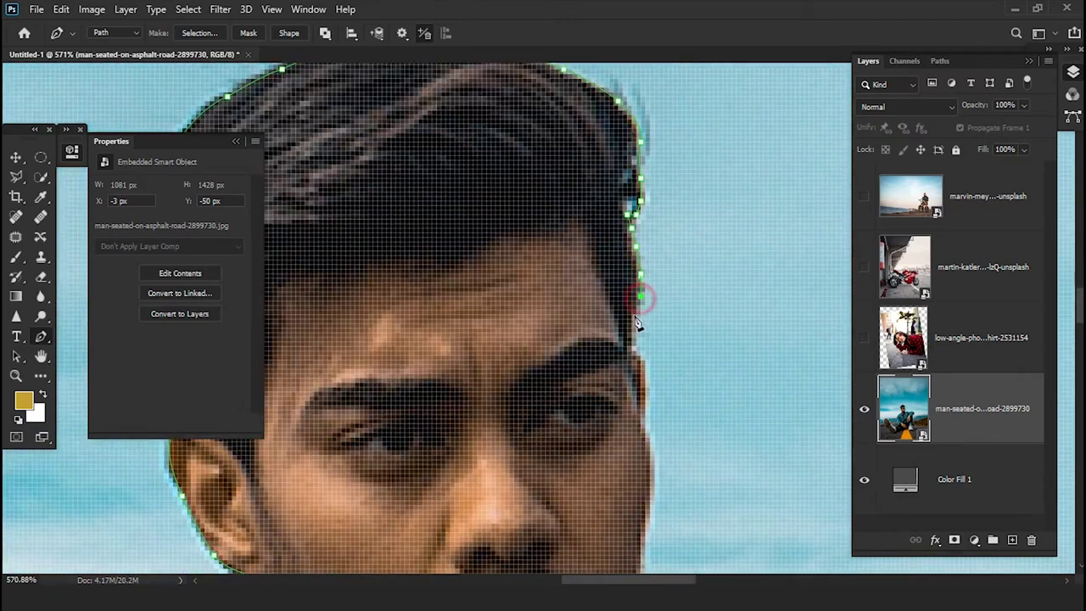
scroll(645, 238, down, 3)
scroll(659, 196, down, 4)
mouse_move(659, 196)
mouse_down()
mouse_move(606, 302)
mouse_move(617, 408)
mouse_up()
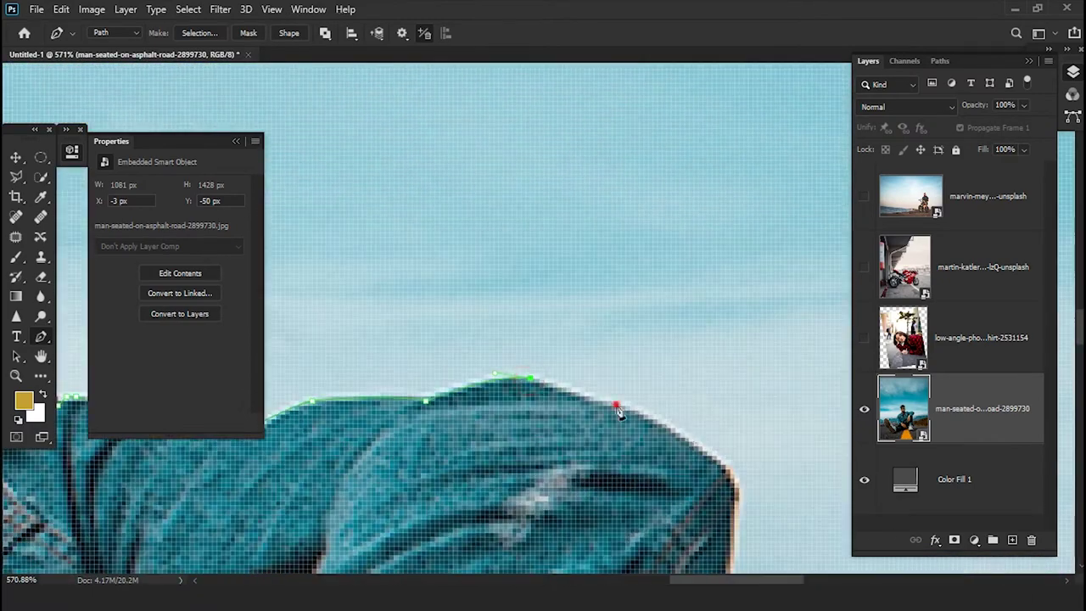
scroll(617, 407, down, 5)
scroll(613, 370, down, 5)
scroll(640, 463, down, 5)
scroll(662, 382, down, 5)
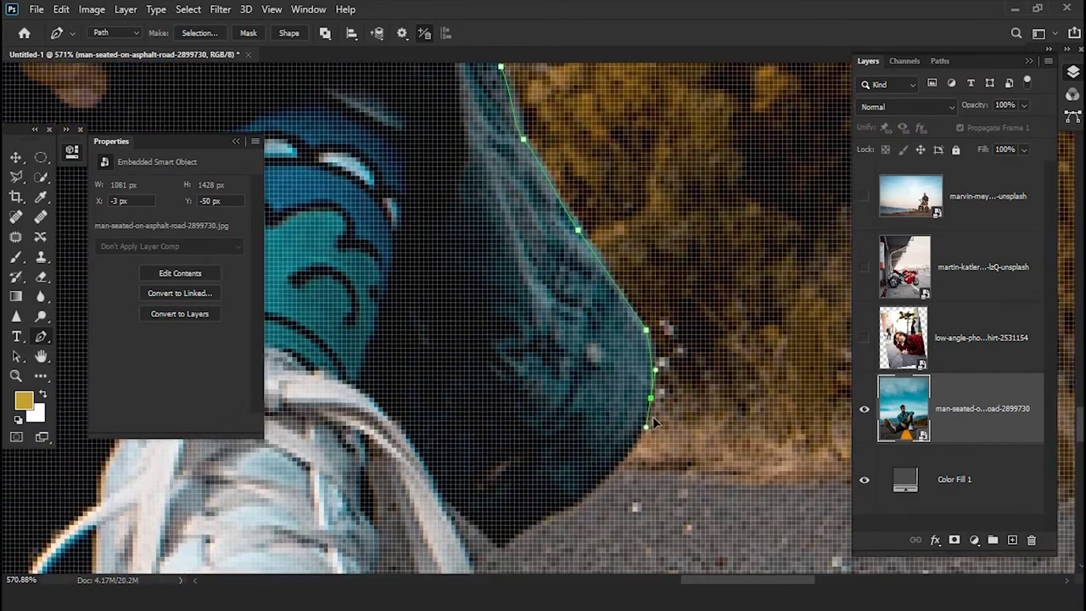
scroll(700, 259, down, 3)
- Place pen anchor points down the shoe edge and along the sole
click(584, 302)
scroll(583, 301, down, 3)
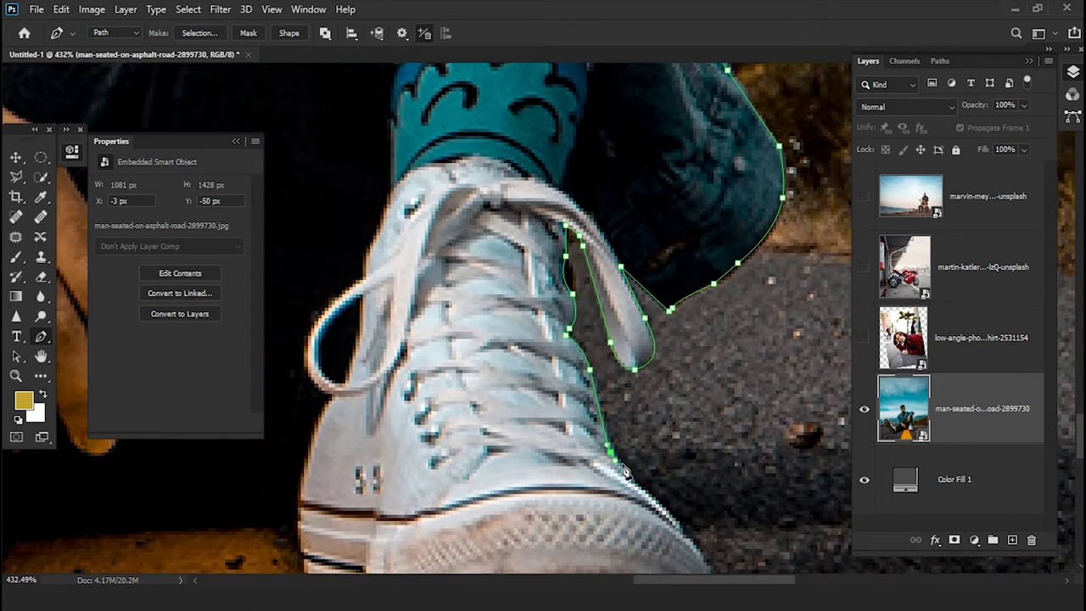
click(633, 488)
scroll(633, 489, up, 2)
click(666, 434)
scroll(543, 466, down, 5)
scroll(543, 467, up, 3)
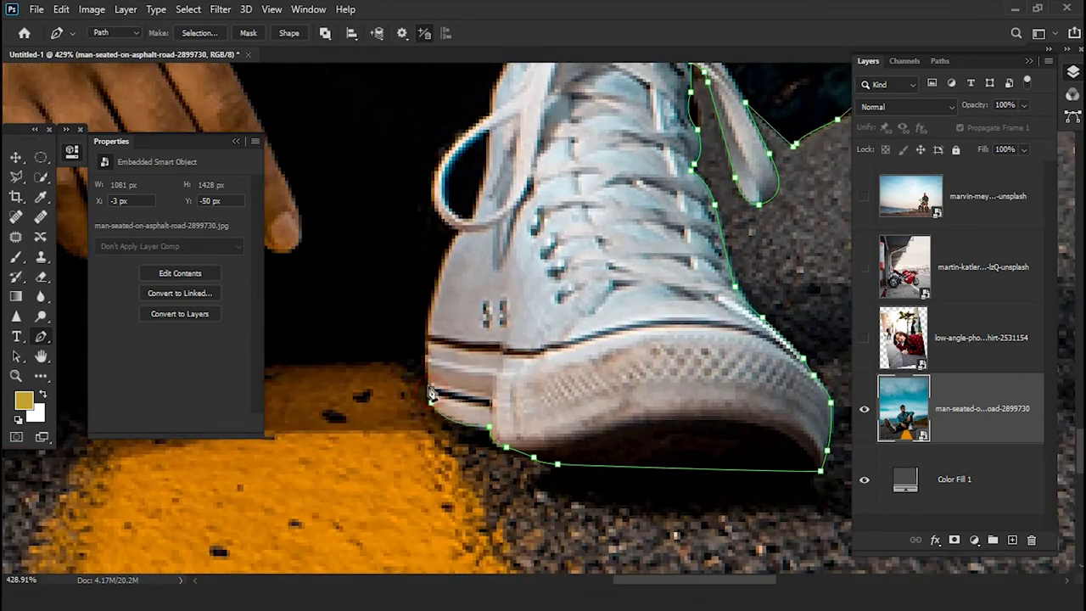
scroll(472, 416, down, 3)
scroll(472, 416, up, 3)
click(438, 506)
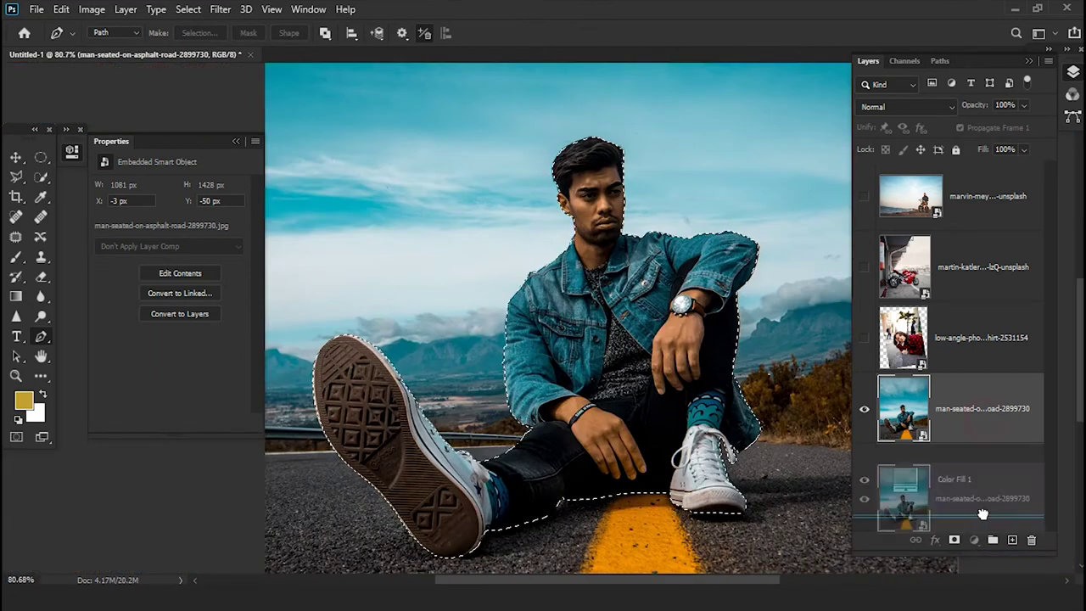
- Duplicate the road photo layer and rasterize the copy
key(ctrl+j)
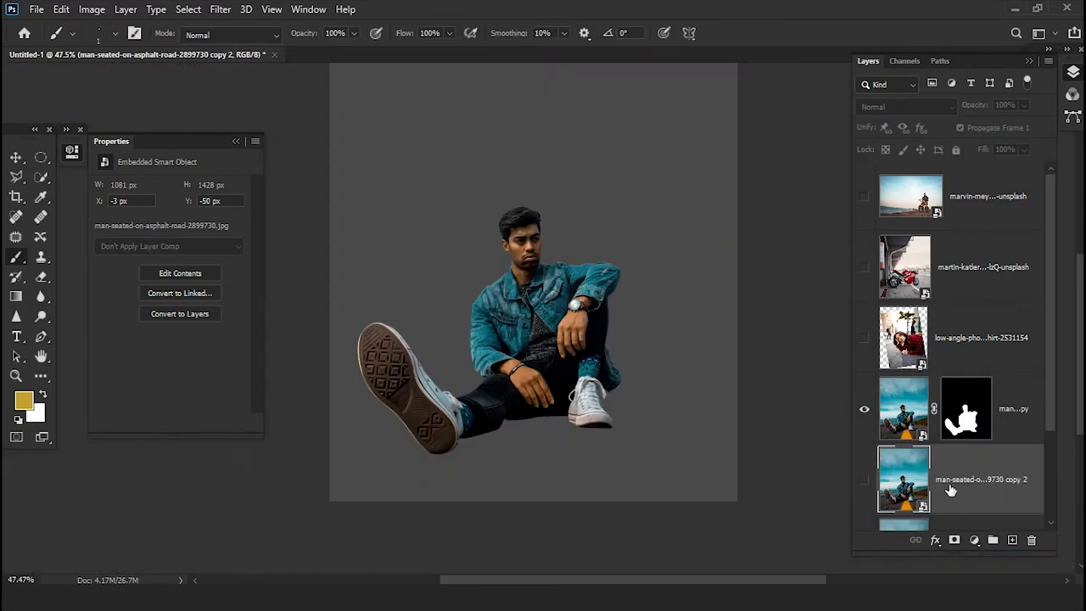
right_click(976, 507)
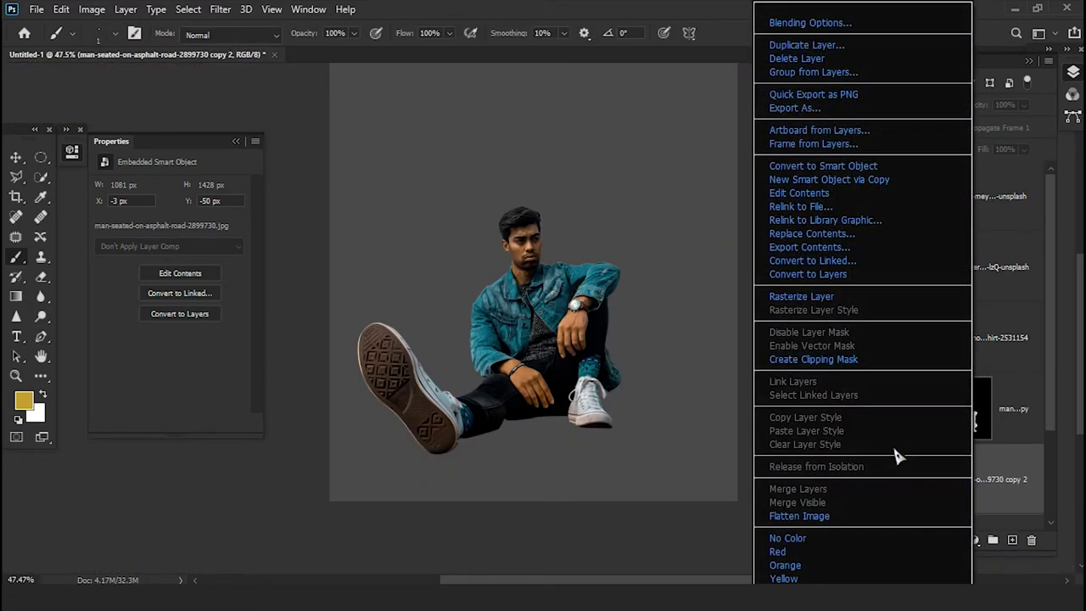
click(811, 303)
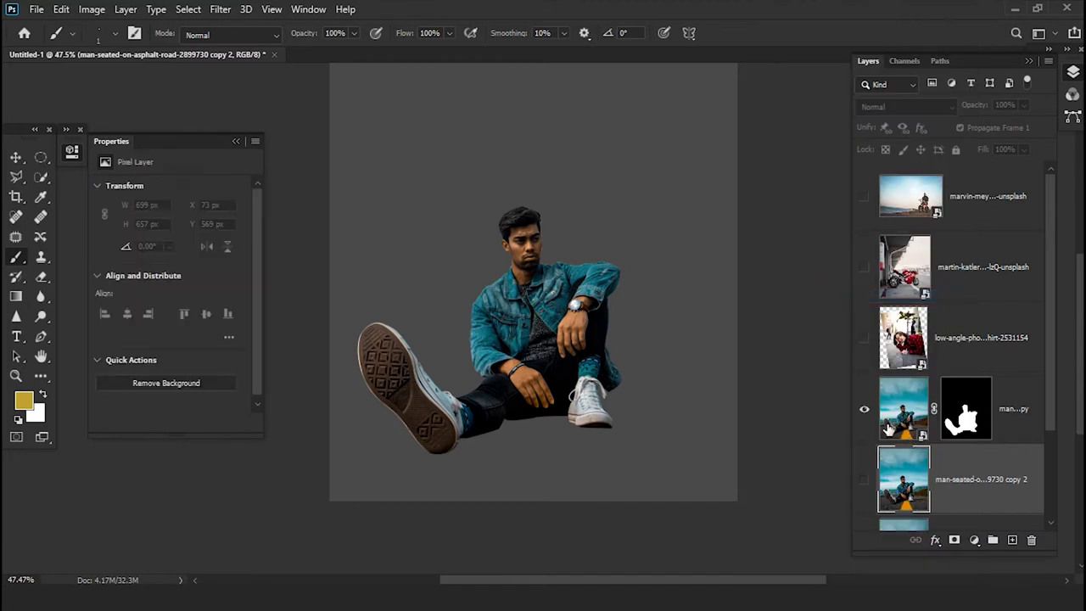
- Load the man's mask as a selection, hide the masked layer, and show the rasterized copy
ctrl+click(964, 412)
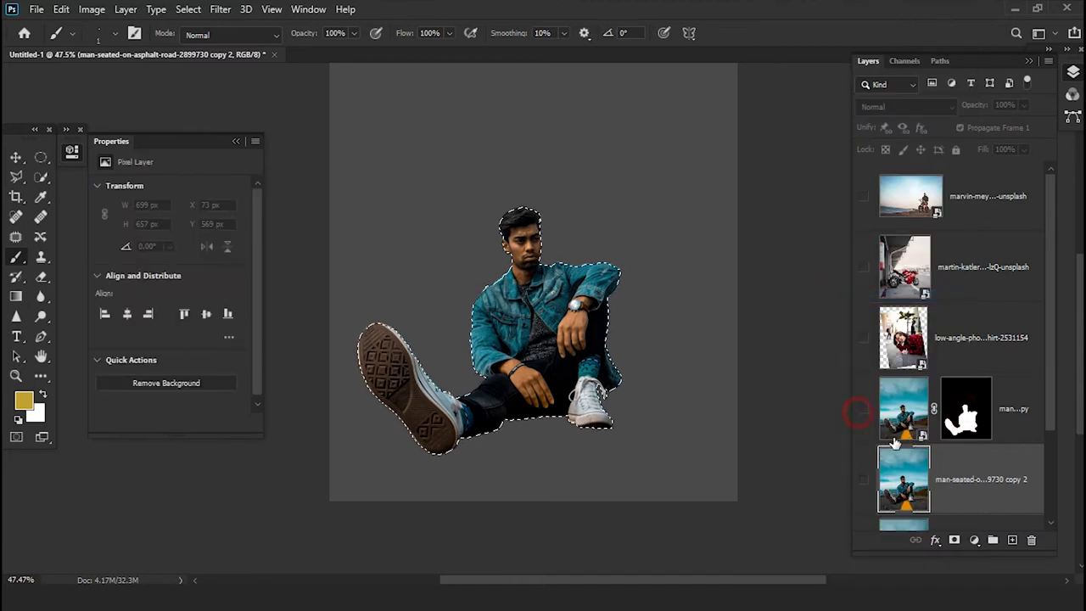
click(964, 488)
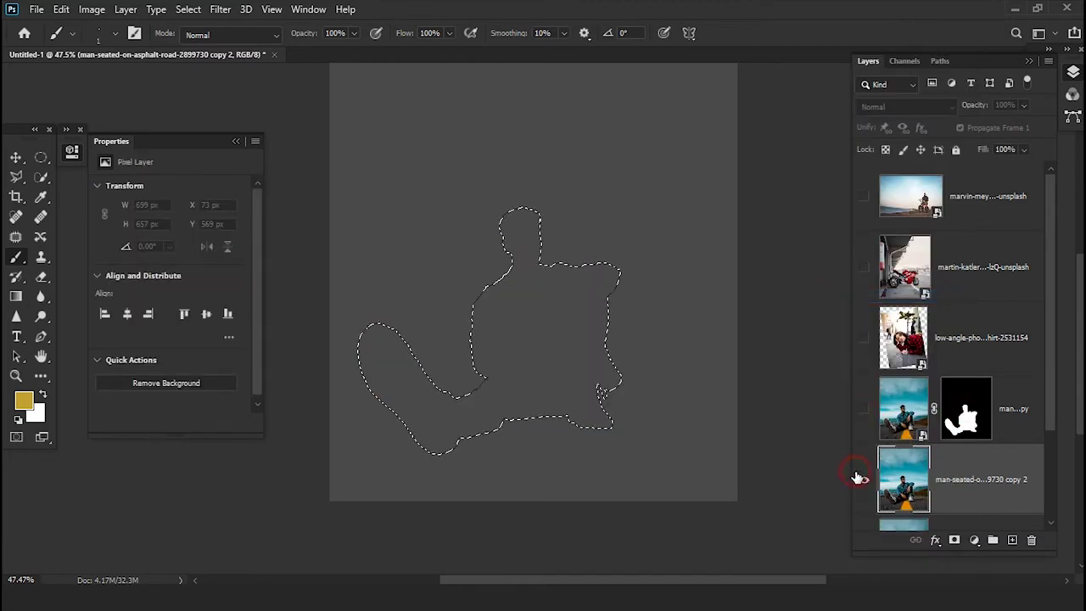
click(862, 477)
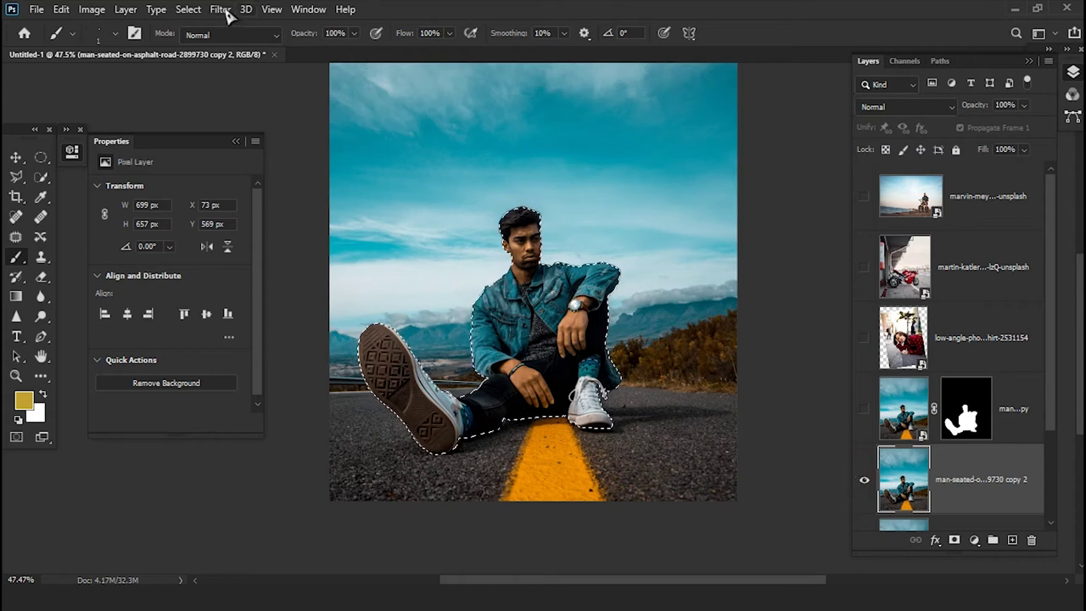
- Expand the selection around the man by 12 pixels
click(188, 9)
mouse_move(126, 234)
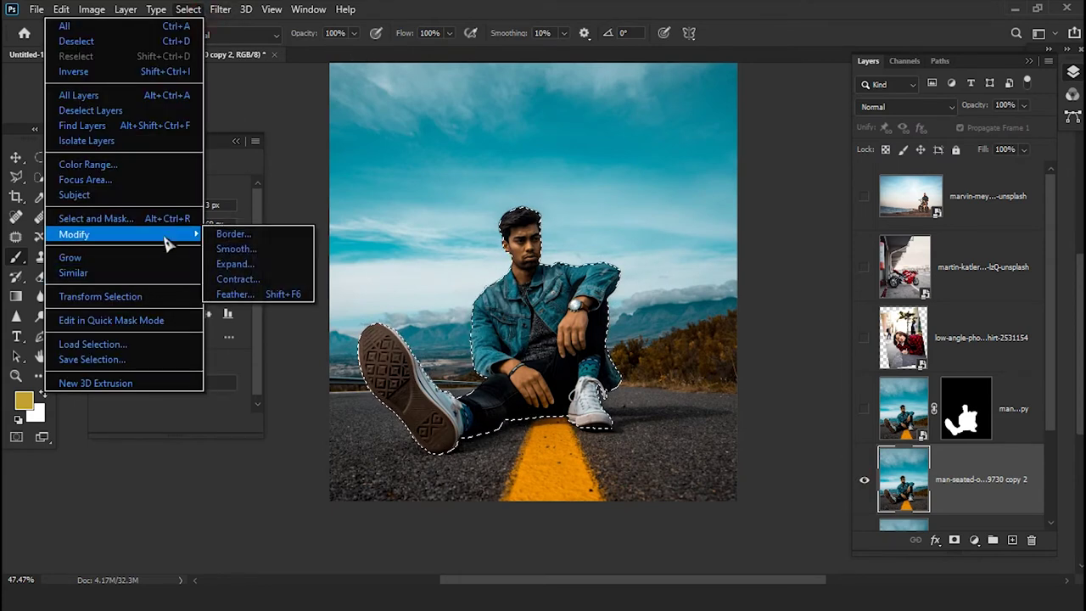
click(260, 269)
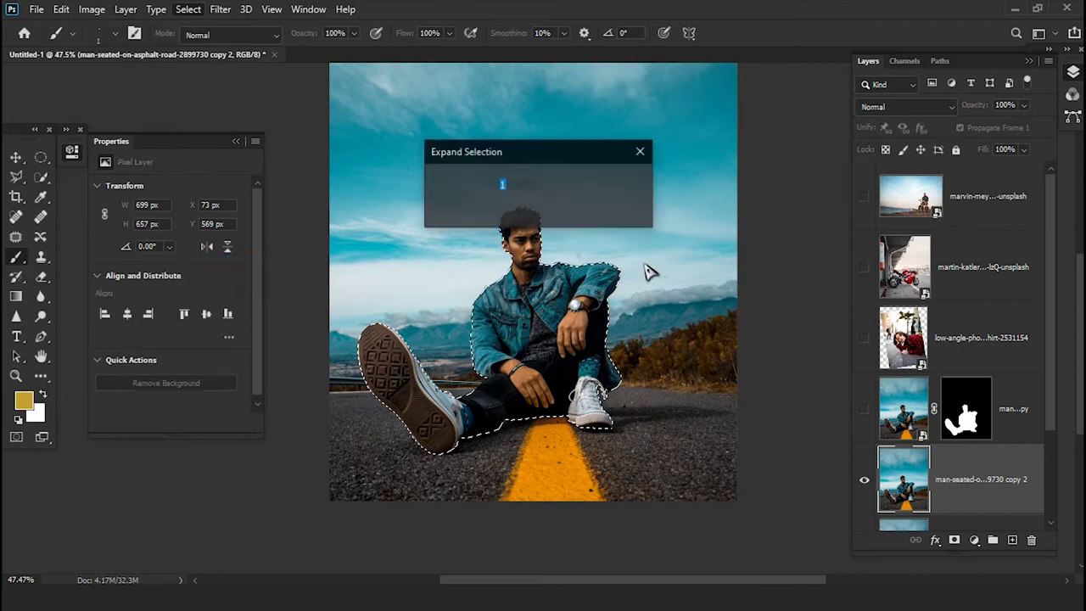
text(12)
click(508, 205)
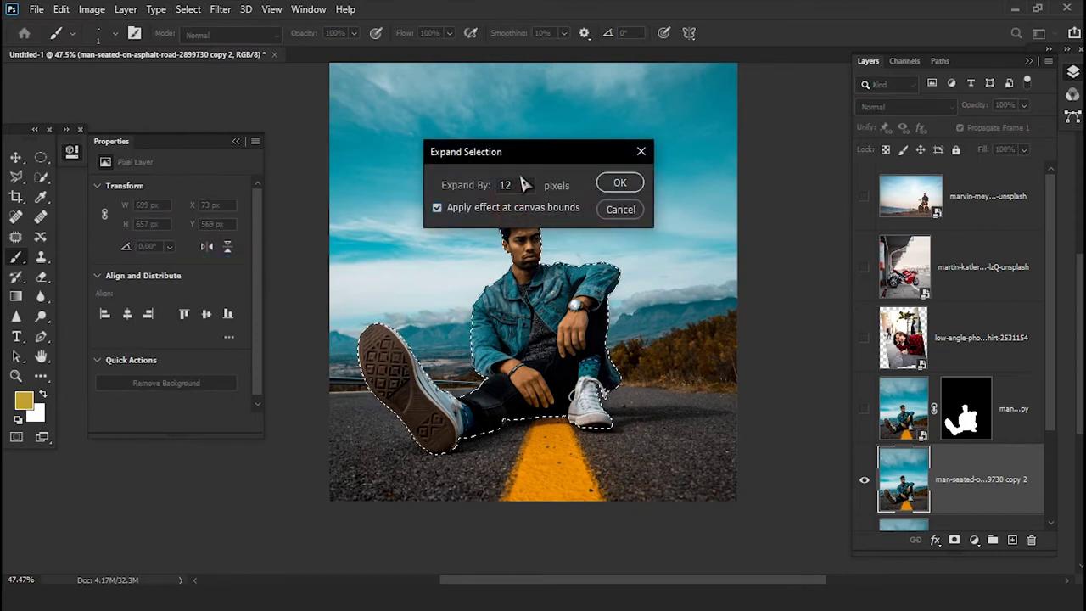
scroll(523, 182, up, 5)
key(Up)
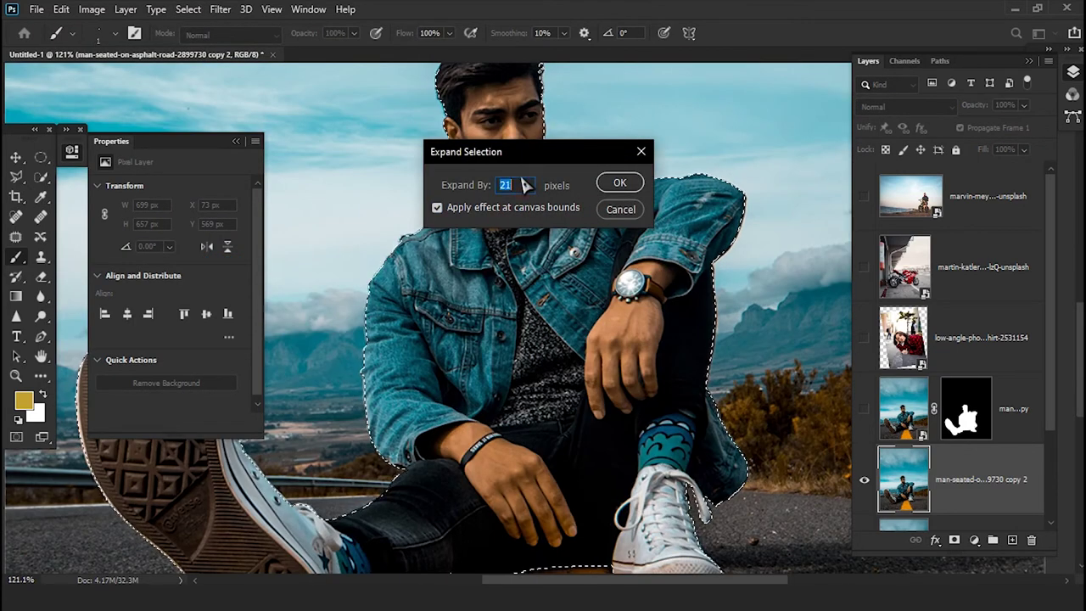
click(620, 183)
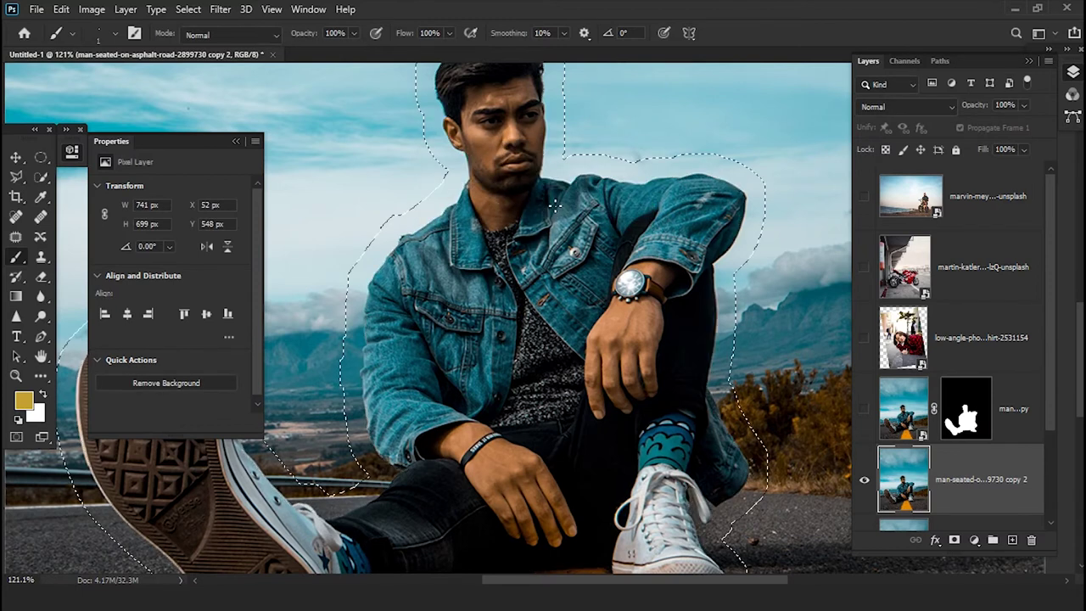
scroll(555, 205, down, 3)
scroll(556, 205, down, 2)
- Content-Aware Fill the selection to remove the man, then deselect
click(62, 9)
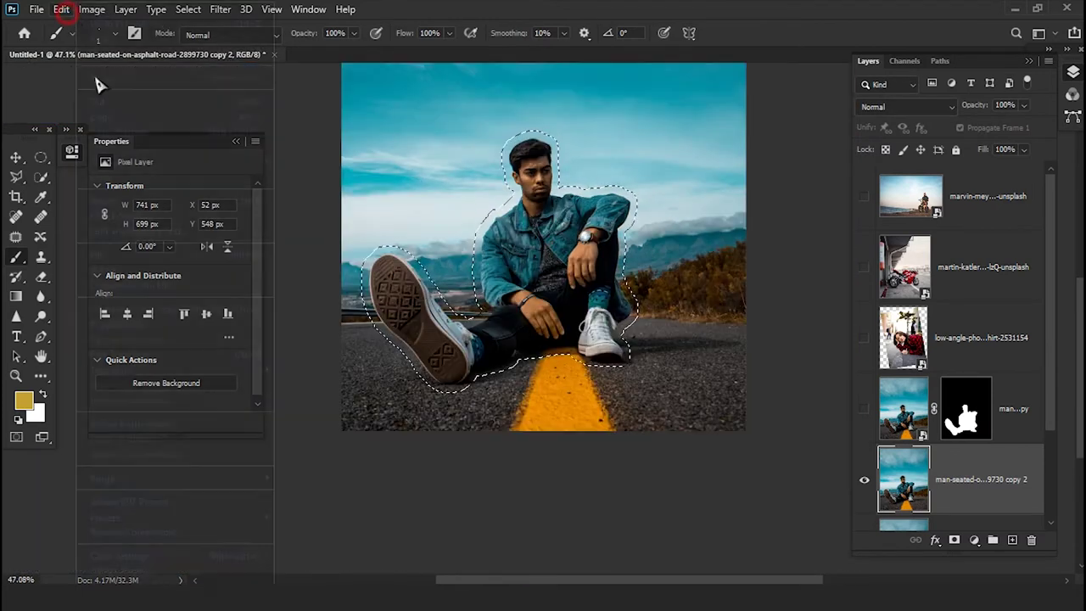
click(136, 252)
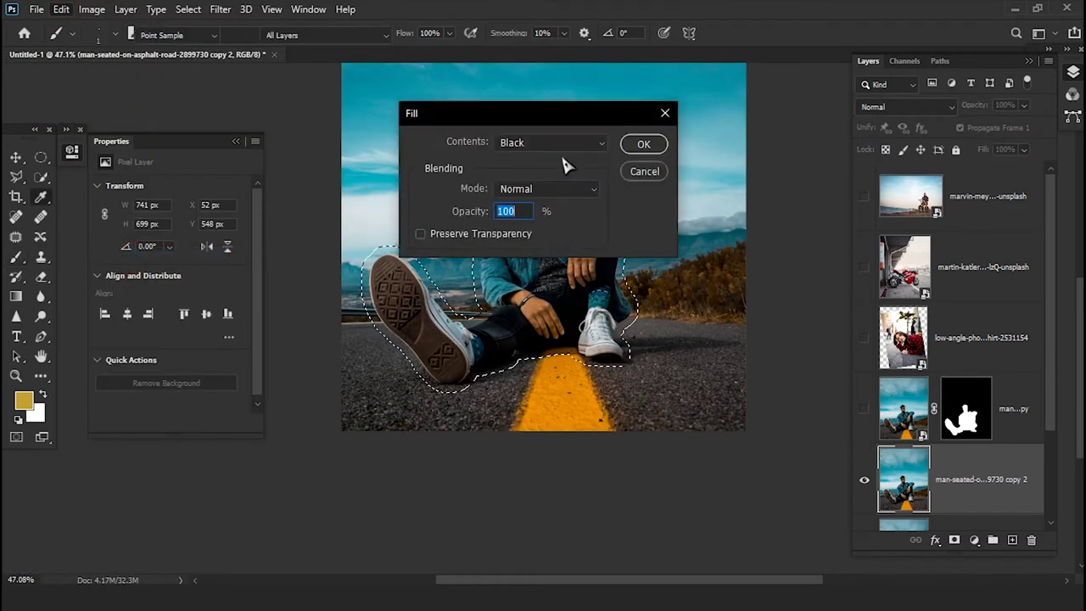
click(552, 143)
click(560, 212)
click(642, 146)
key(b)
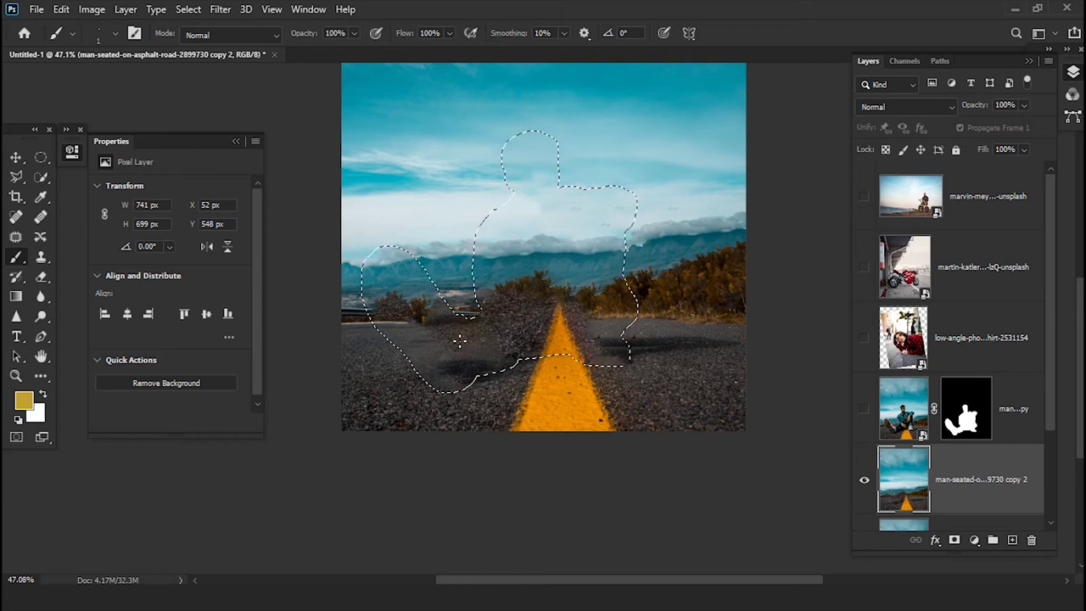
key(ctrl+d)
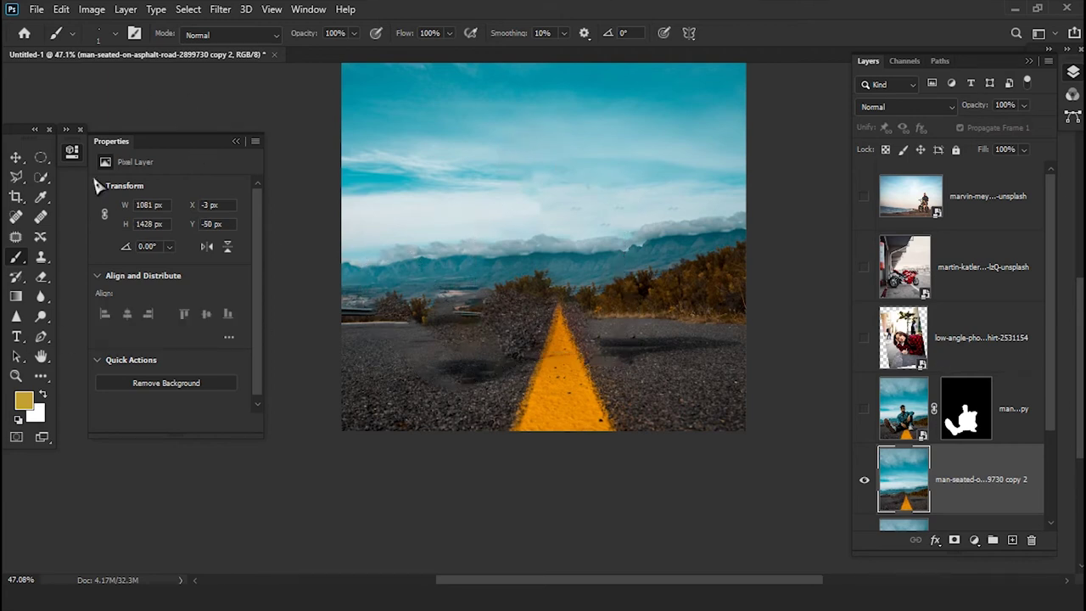
- Set the Clone Stamp to sample Current & Below and clone over the filled patch
click(41, 258)
right_click(484, 291)
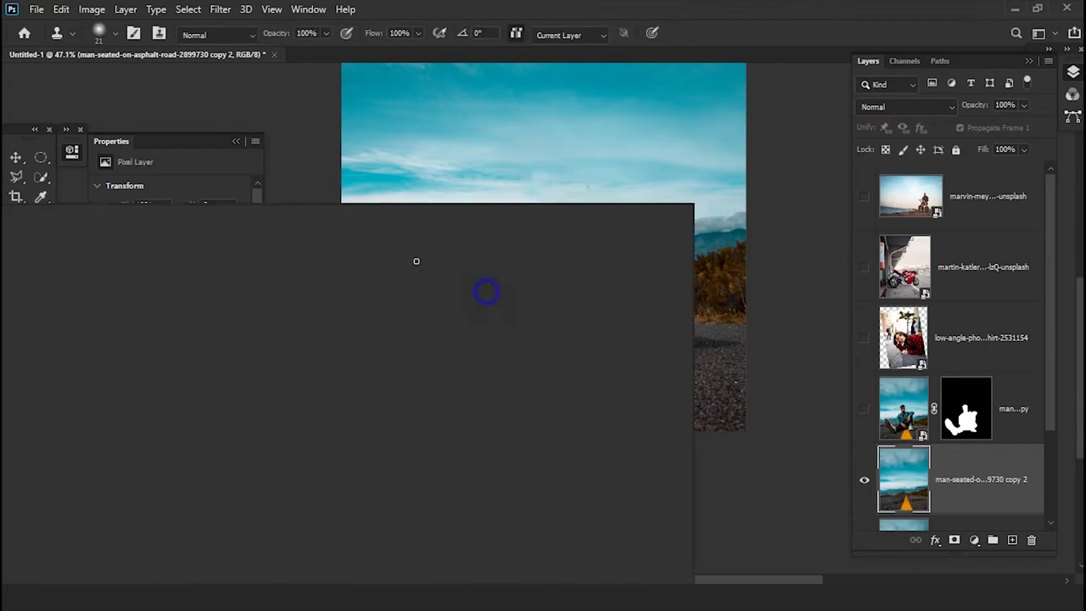
click(413, 19)
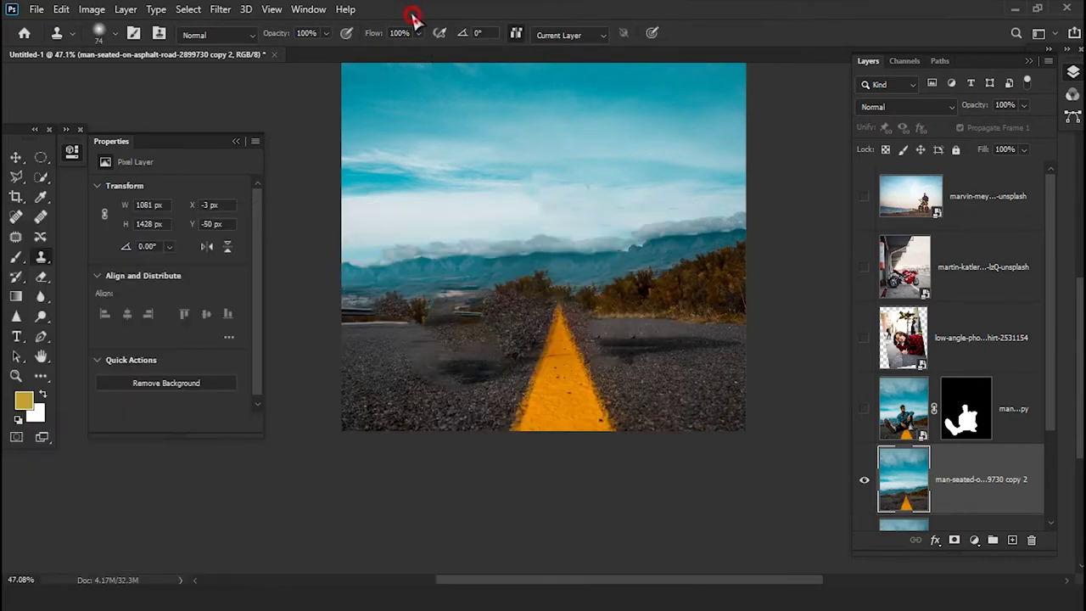
scroll(376, 422, up, 3)
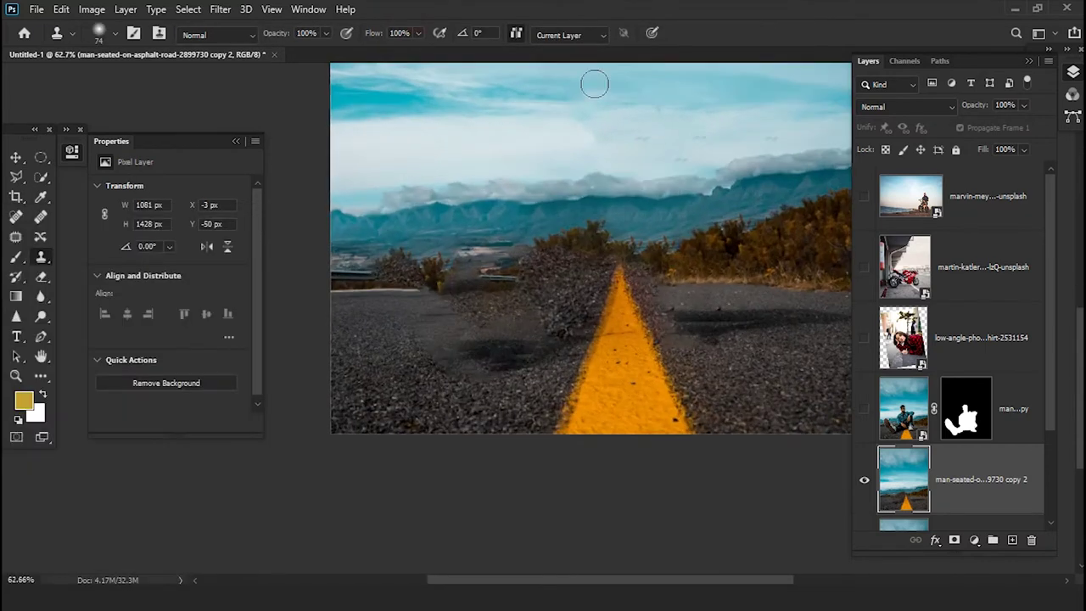
click(570, 37)
click(560, 64)
click(387, 403)
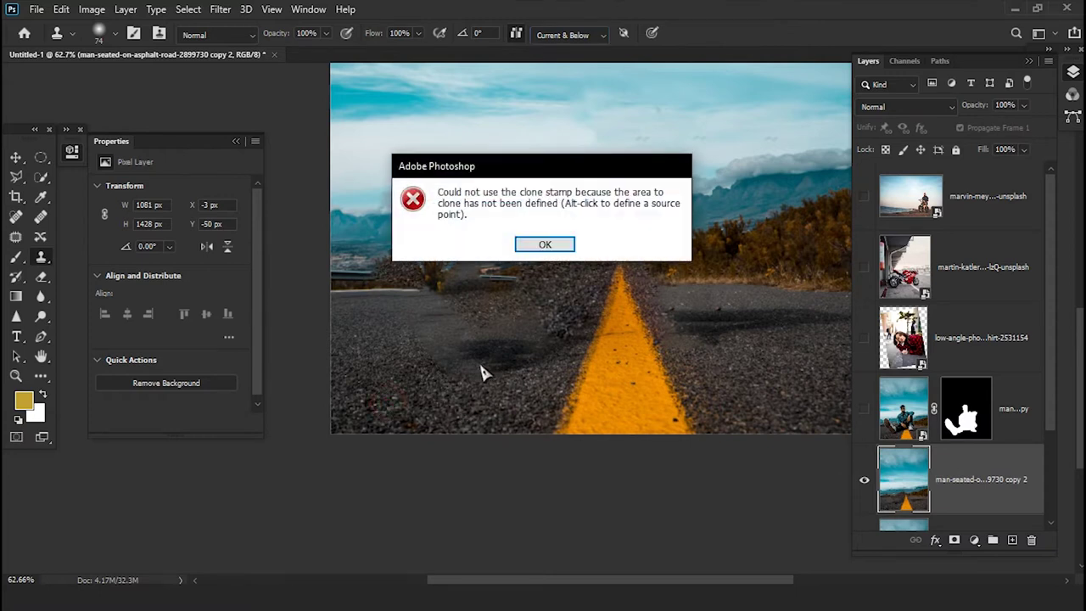
click(544, 246)
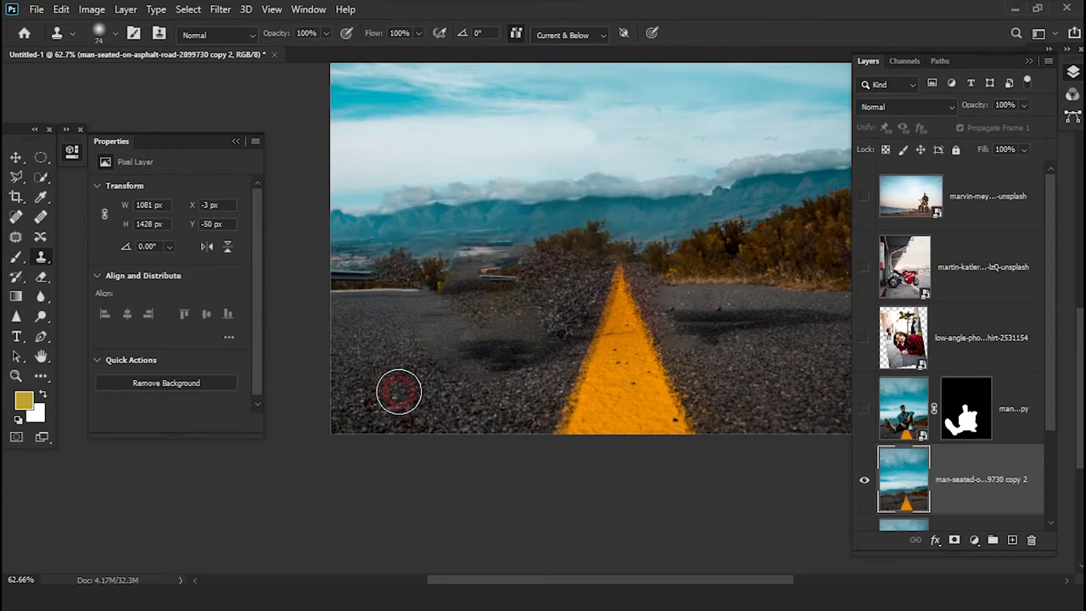
- Show the cut-out man layer again and add a blank mask to the road copy
scroll(399, 391, up, 2)
scroll(407, 368, up, 2)
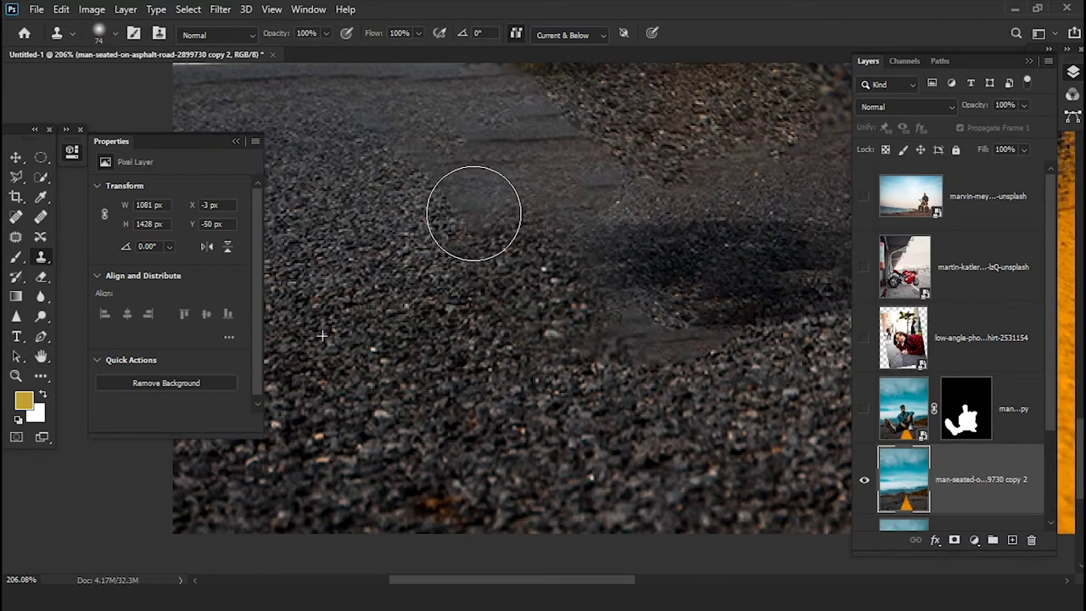
scroll(421, 152, down, 2)
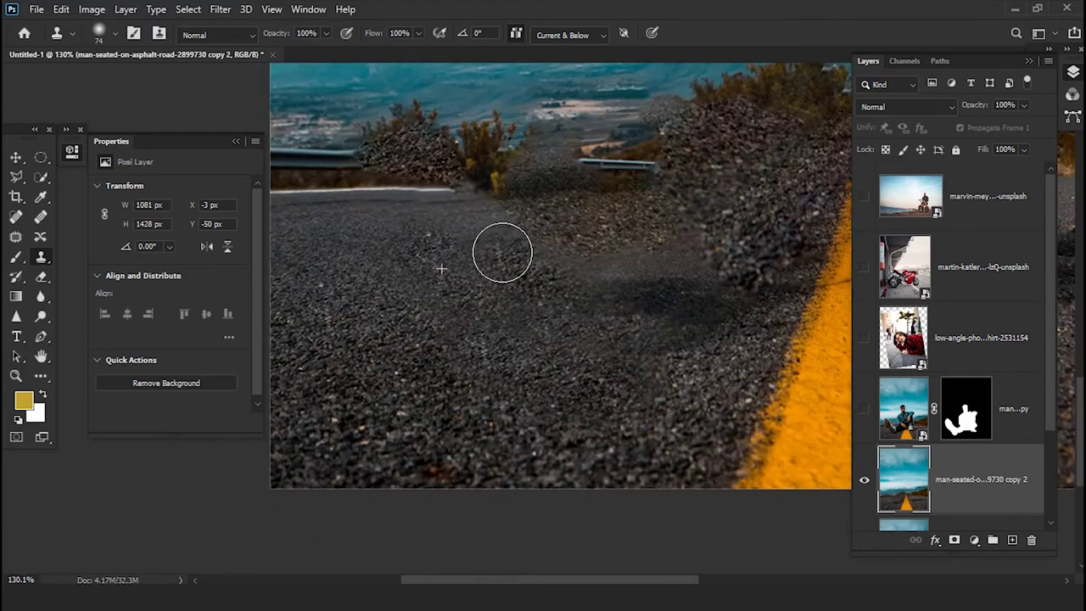
scroll(503, 252, down, 1)
scroll(601, 453, right, 2)
scroll(519, 451, left, 4)
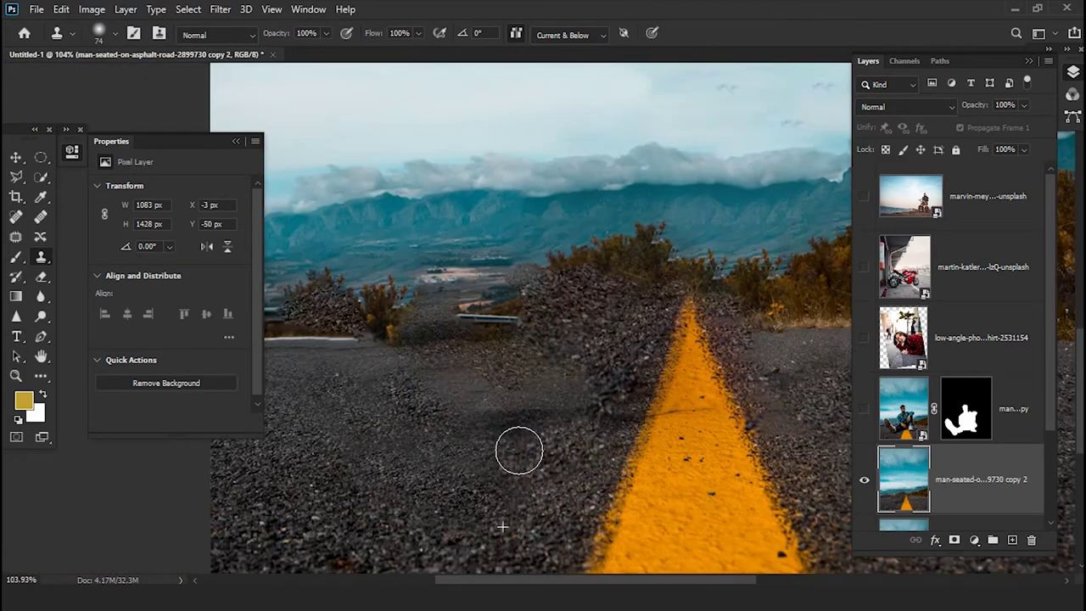
scroll(320, 484, down, 1)
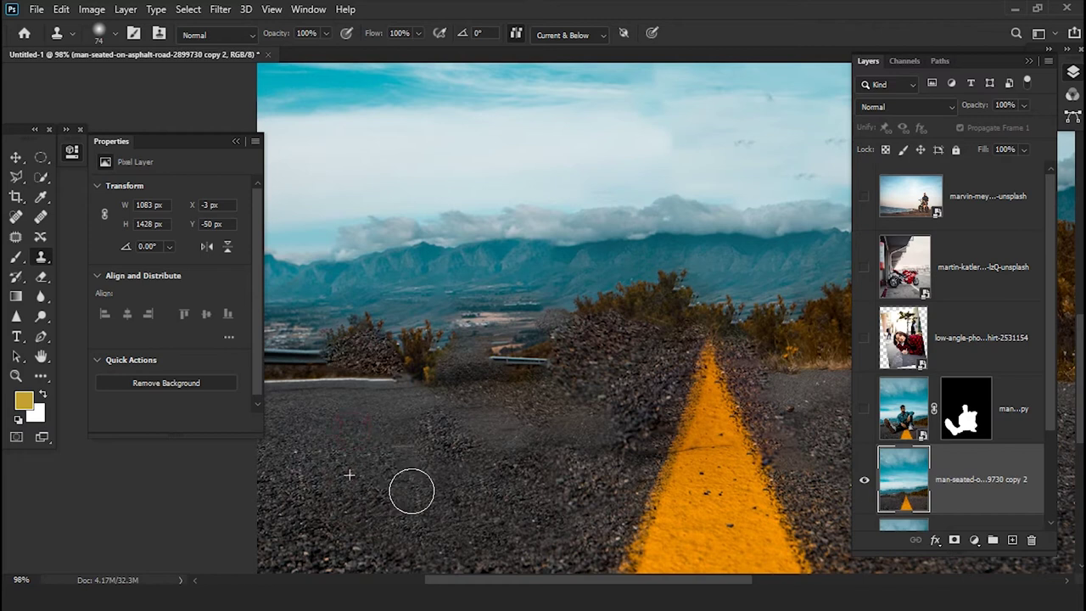
scroll(567, 436, down, 1)
click(863, 409)
scroll(605, 477, up, 3)
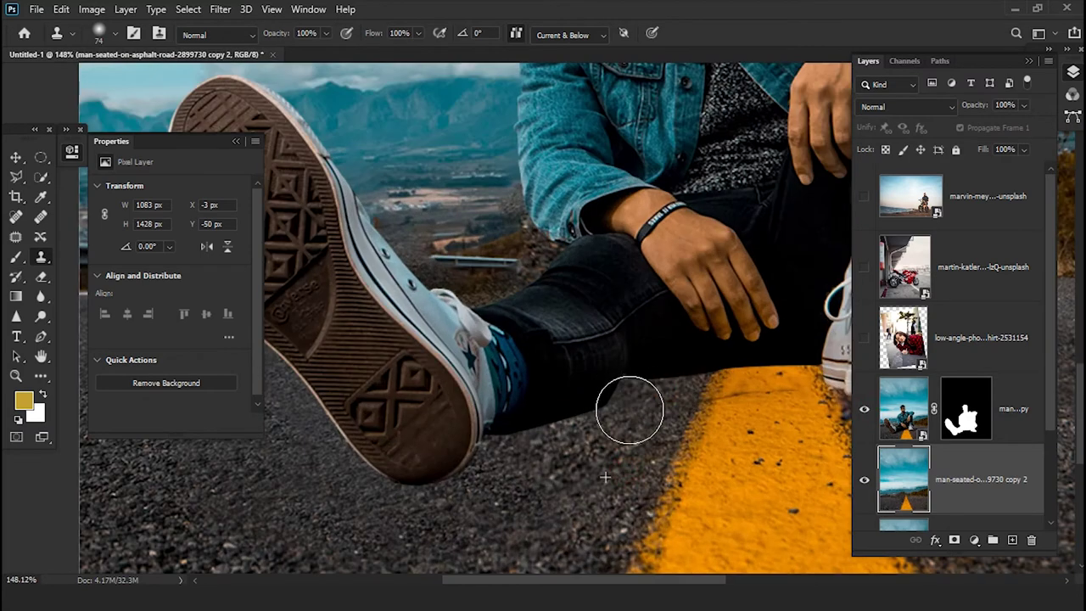
scroll(629, 409, down, 3)
scroll(629, 410, down, 2)
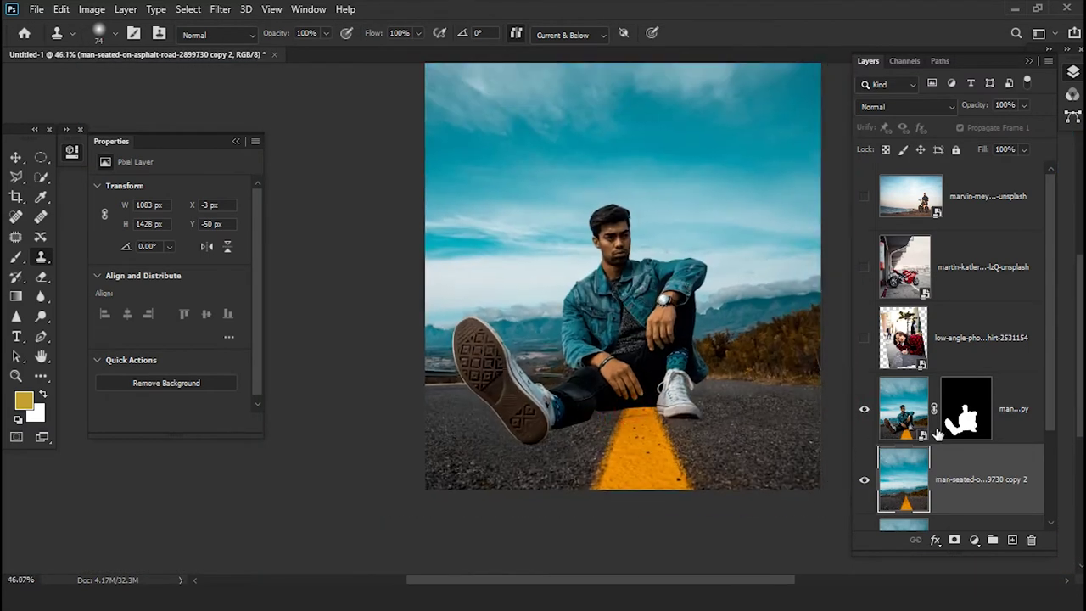
scroll(745, 337, down, 1)
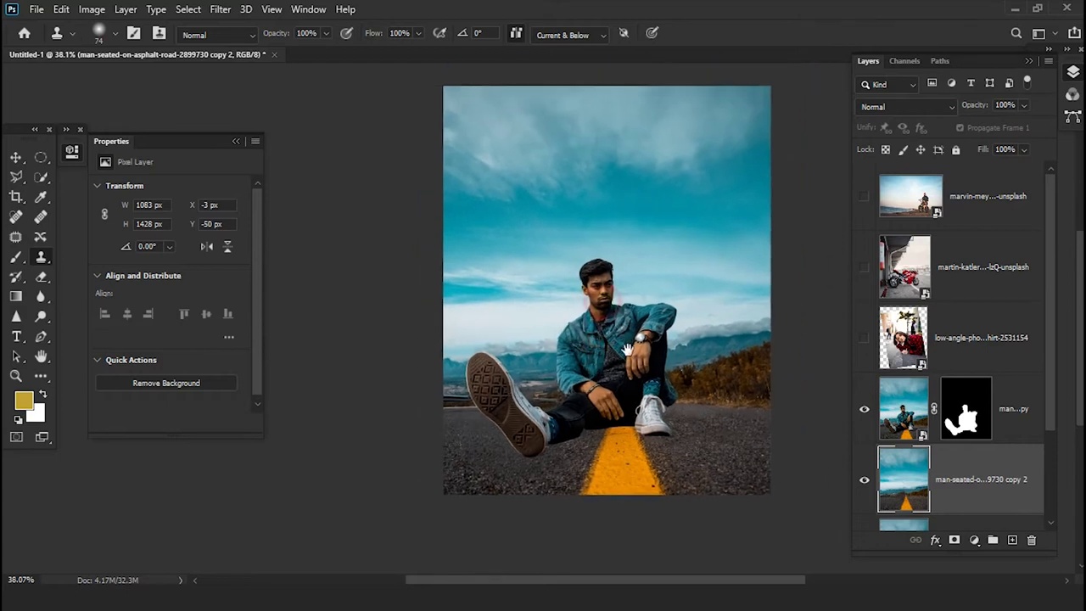
click(955, 540)
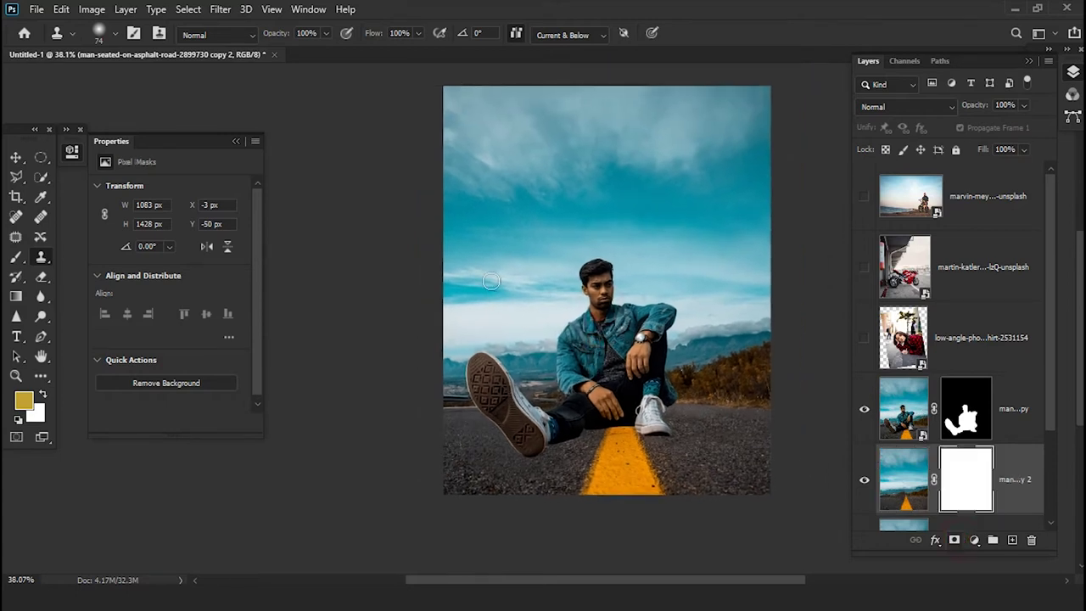
- Drag a vertical gradient across the horizon on the road copy's mask to hide its sky
key(g)
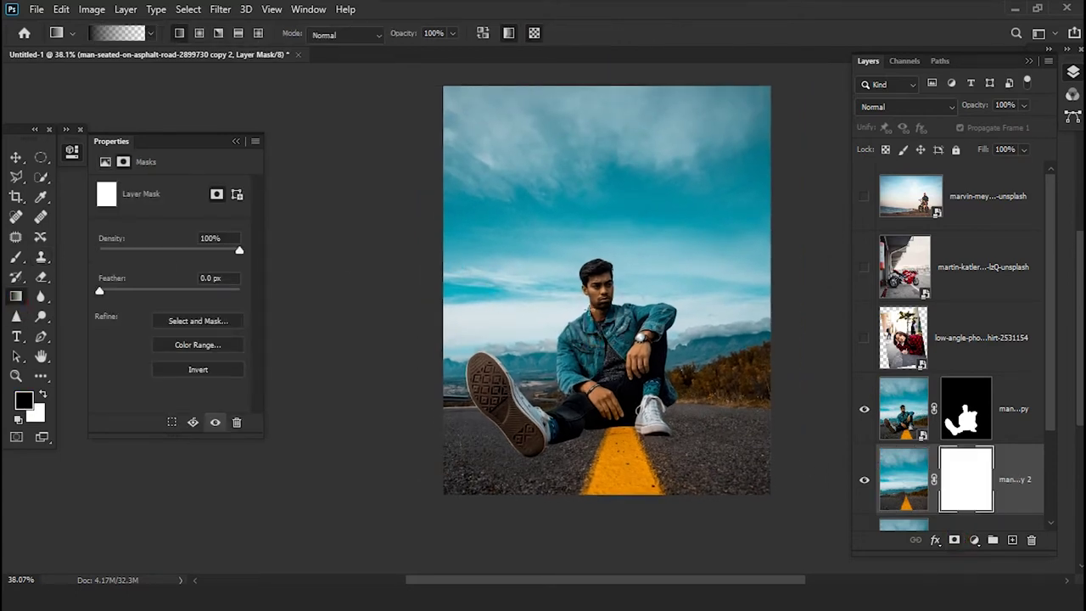
drag(583, 310, 588, 350)
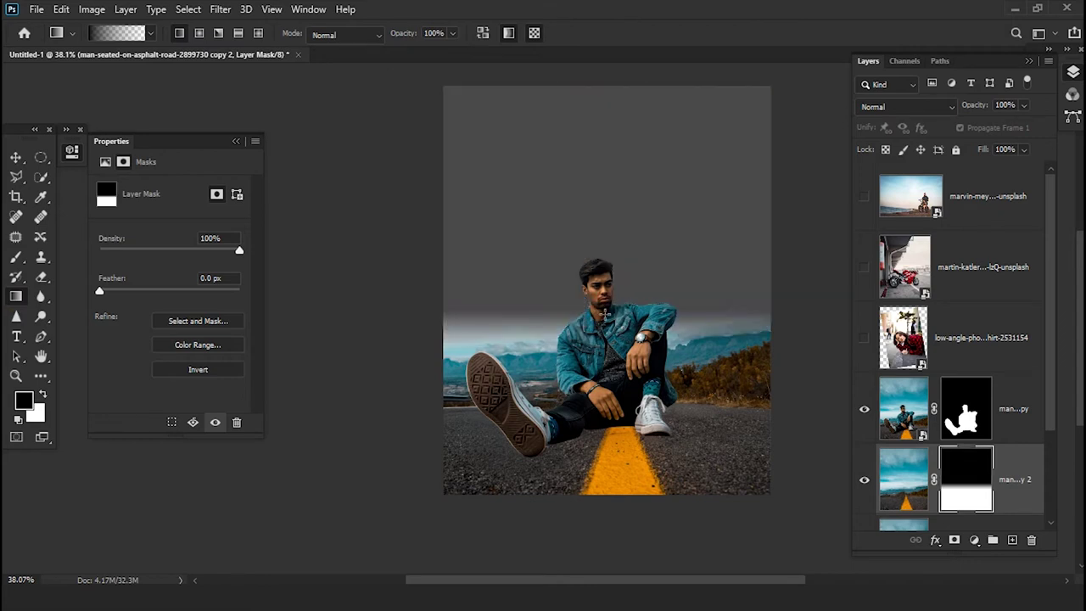
drag(603, 305, 603, 366)
drag(600, 295, 600, 368)
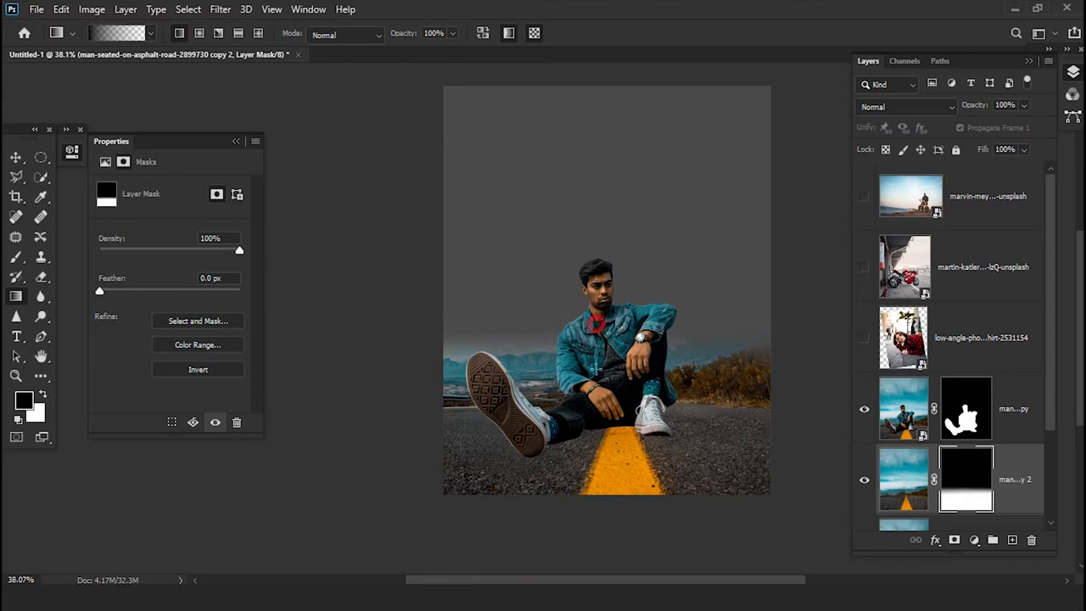
scroll(604, 454, up, 2)
scroll(593, 373, up, 1)
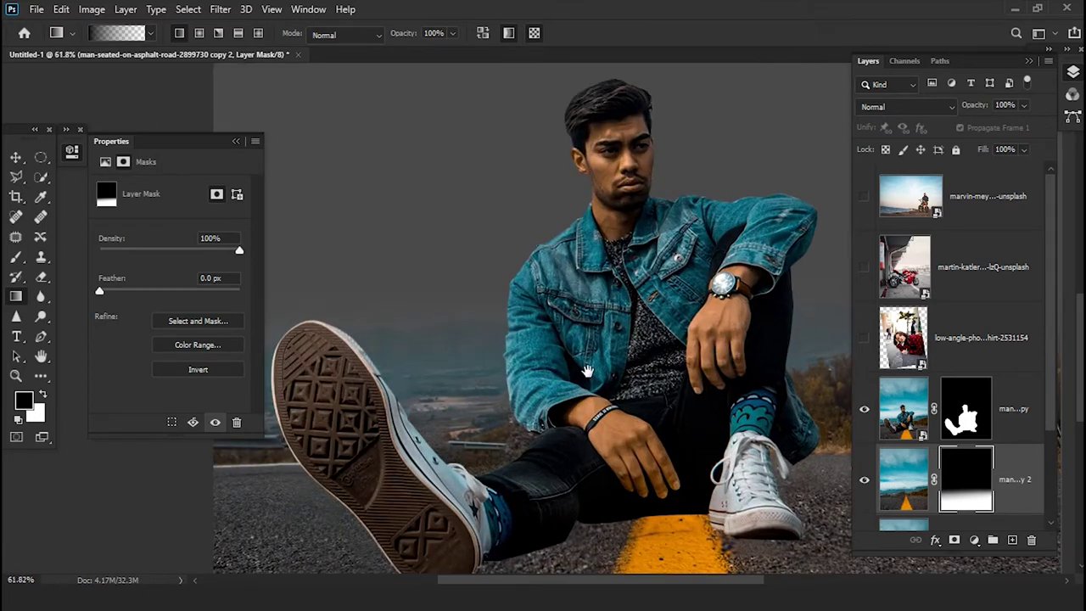
scroll(602, 294, down, 1)
drag(604, 325, 609, 463)
scroll(606, 453, up, 1)
scroll(622, 431, down, 1)
drag(850, 437, 828, 441)
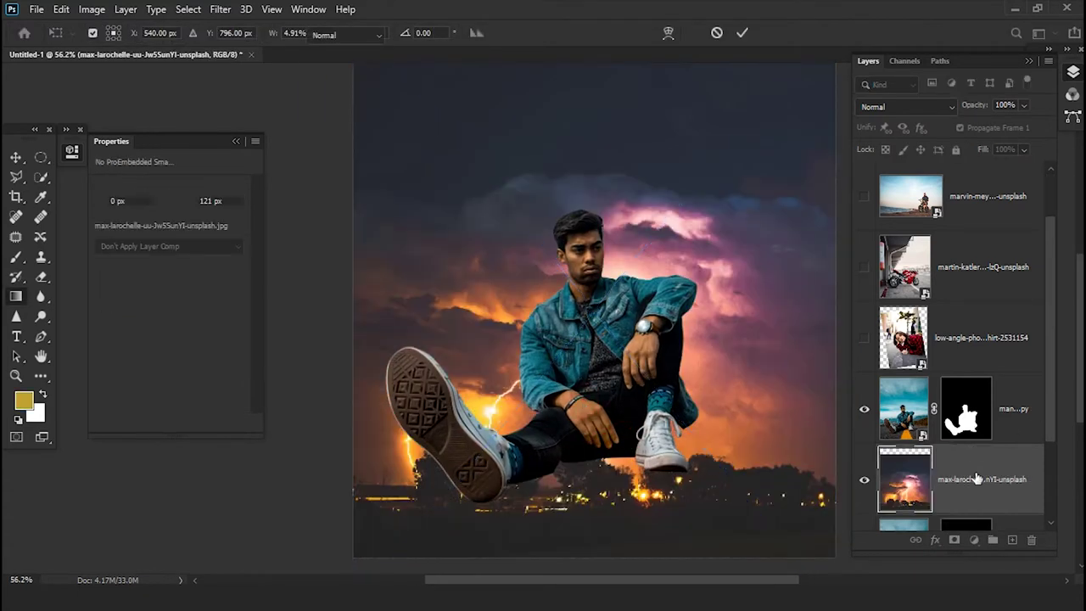
- Place the storm sky beneath the road layer, enlarged and shifted up to fill the background
key(Return)
drag(985, 311, 986, 409)
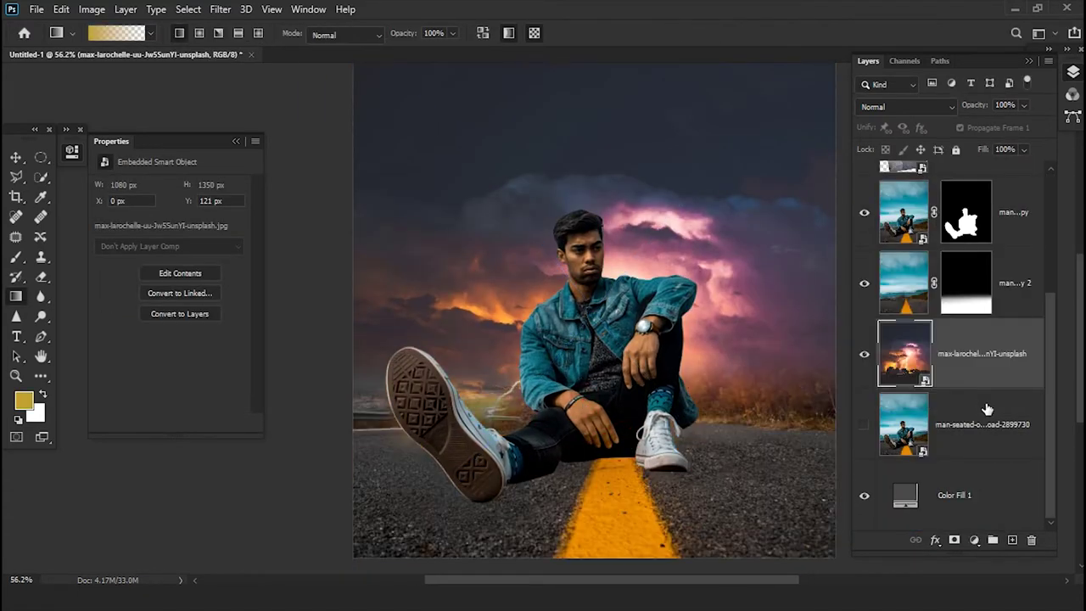
scroll(618, 420, down, 2)
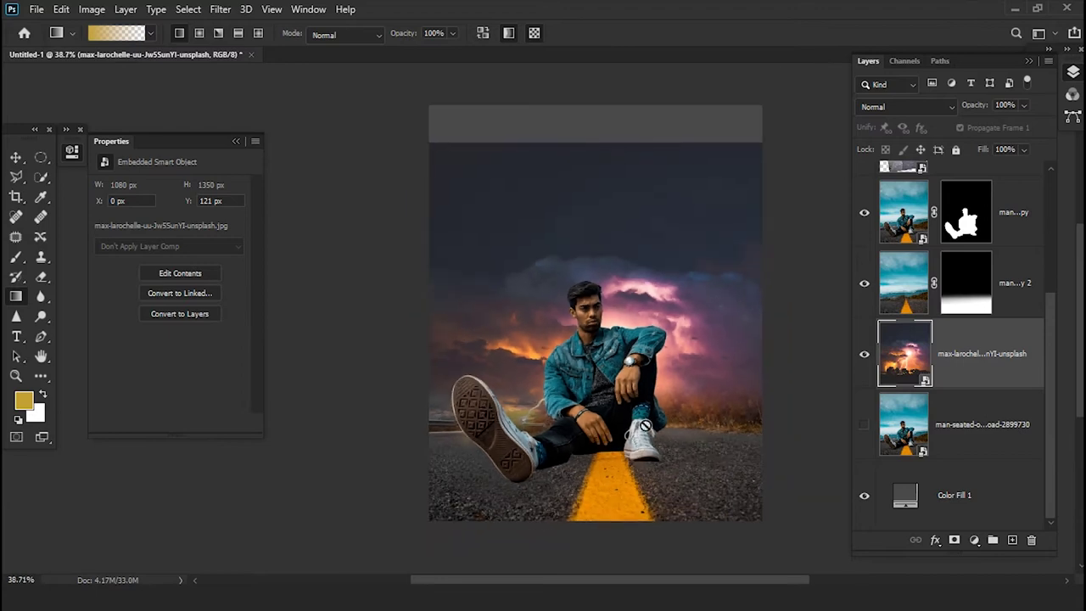
click(15, 159)
scroll(491, 262, down, 2)
drag(456, 219, 354, 215)
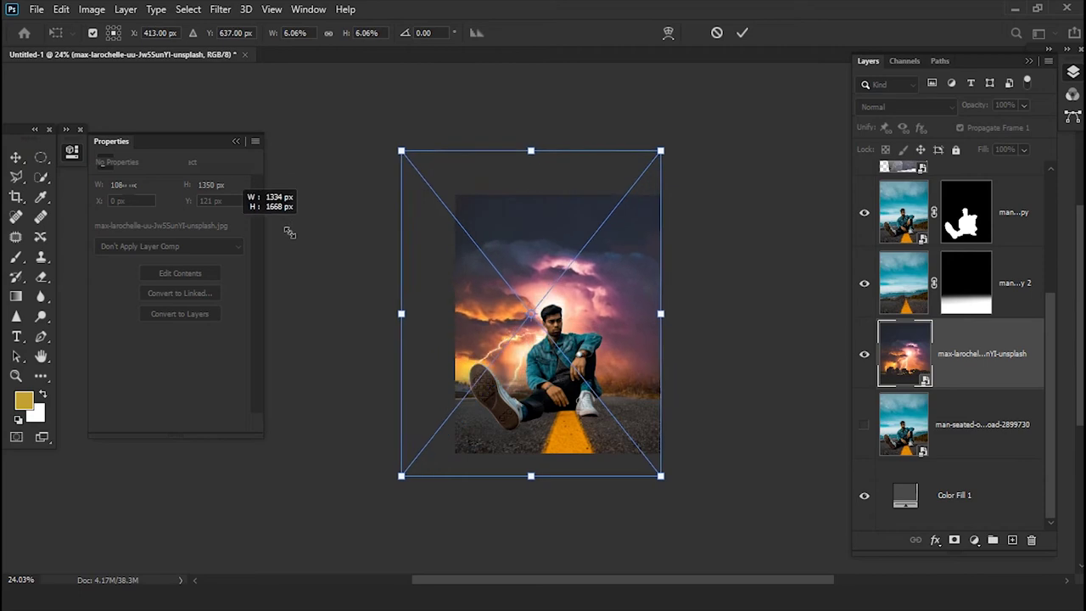
drag(354, 215, 288, 233)
drag(539, 446, 563, 427)
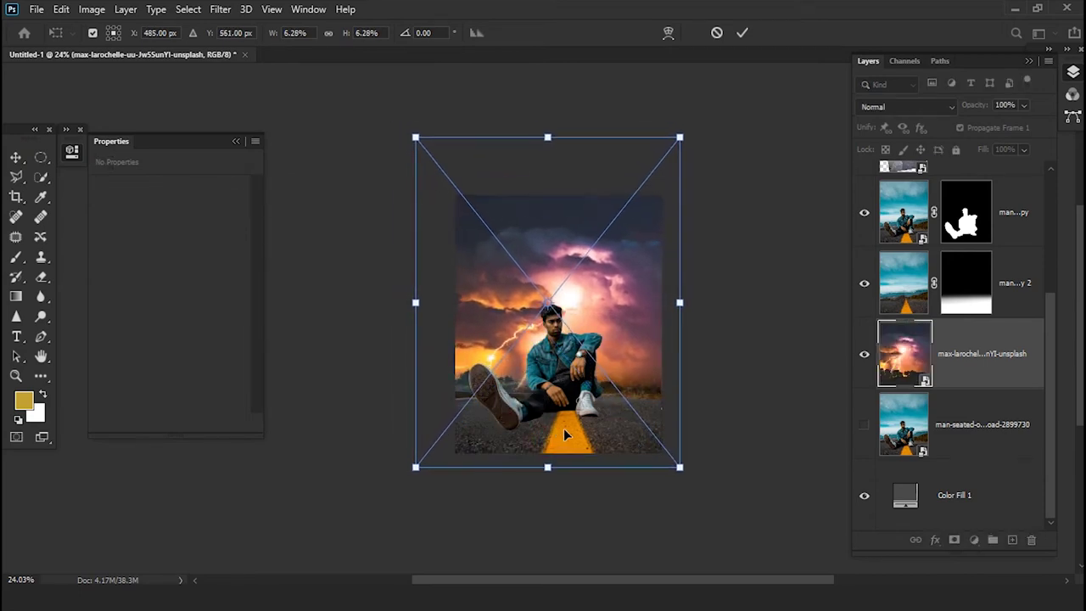
key(Escape)
key(Return)
- Add a new empty Layer 1 directly above the storm sky
scroll(560, 344, up, 3)
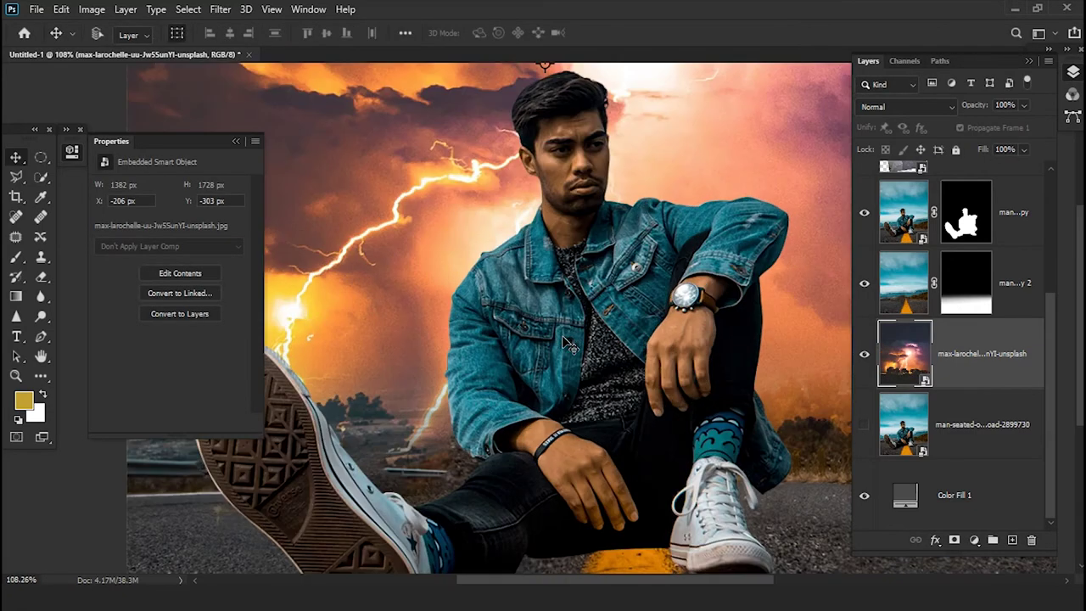
scroll(559, 339, up, 2)
scroll(561, 335, up, 2)
scroll(543, 327, down, 1)
scroll(513, 347, left, 2)
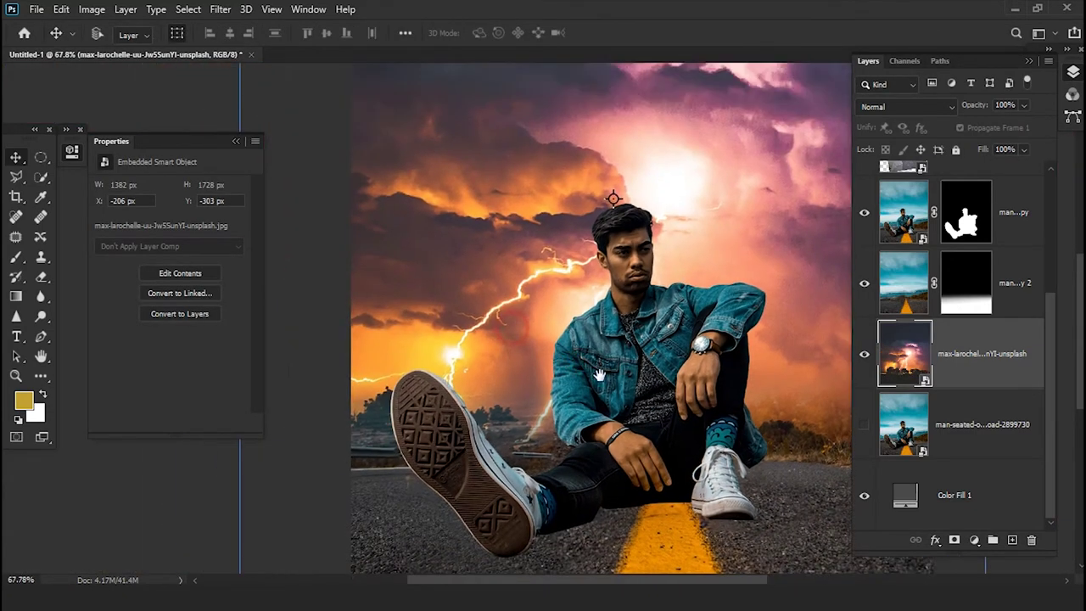
scroll(521, 399, left, 1)
scroll(527, 402, up, 2)
scroll(526, 400, down, 1)
scroll(526, 394, down, 2)
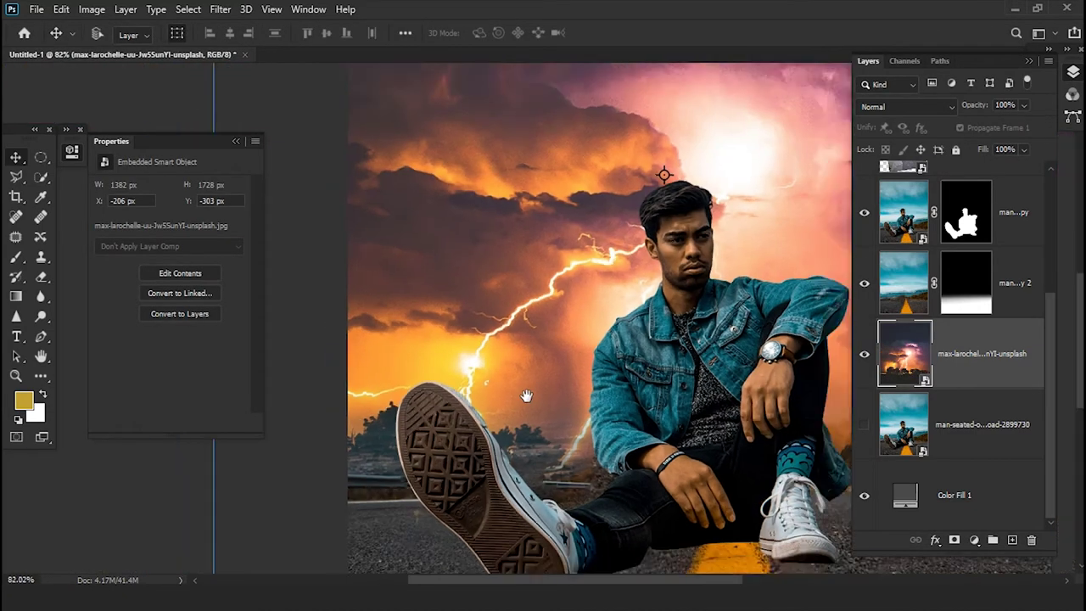
scroll(526, 390, down, 1)
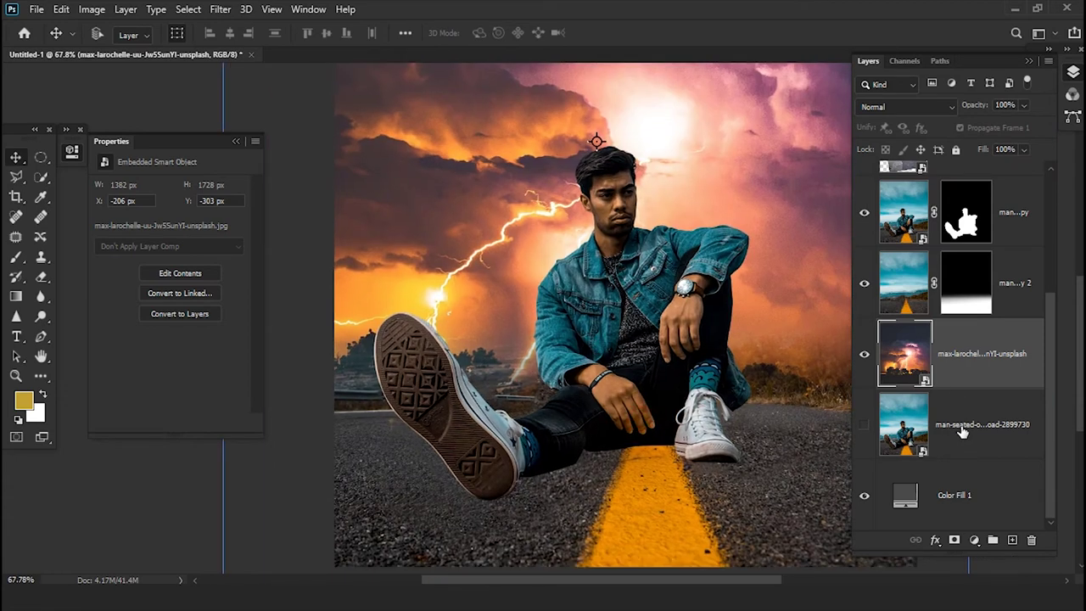
click(1011, 540)
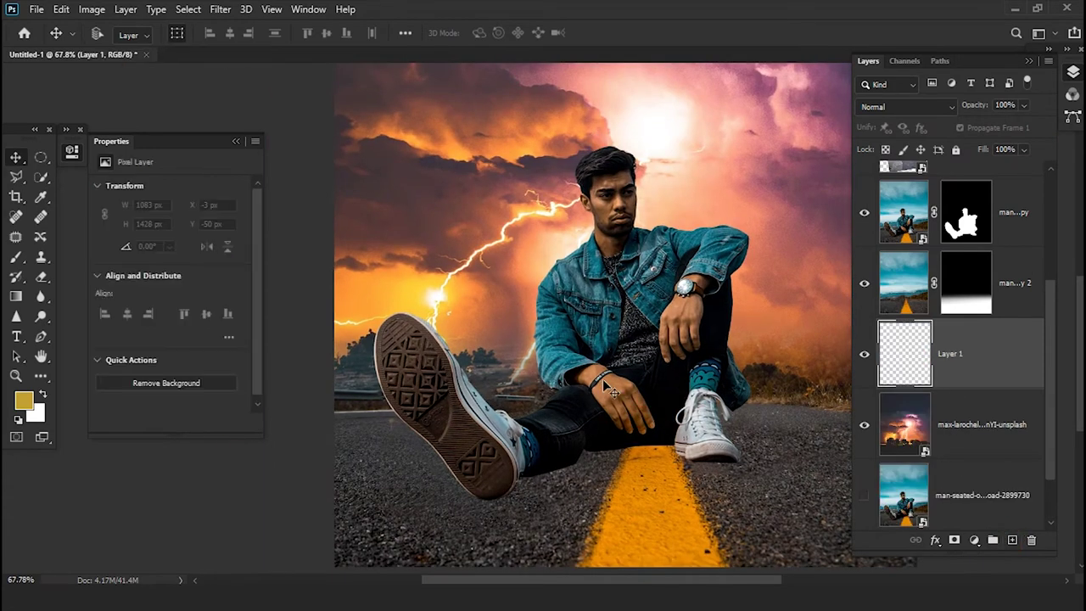
- Set a 231 px soft brush at 32% opacity, sampling peach and orange from the sky
key(b)
right_click(510, 358)
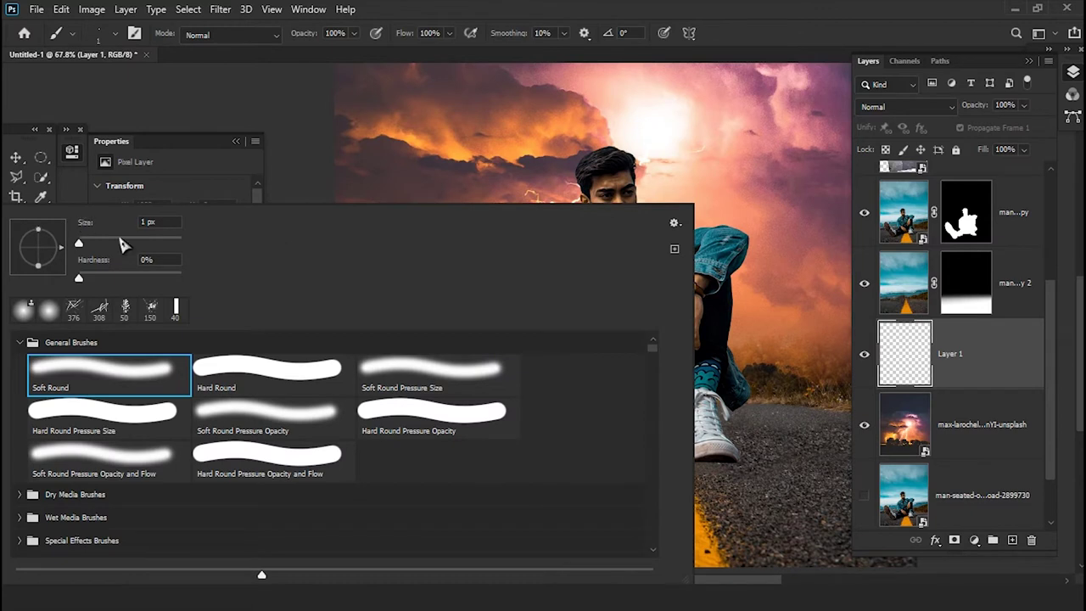
click(157, 244)
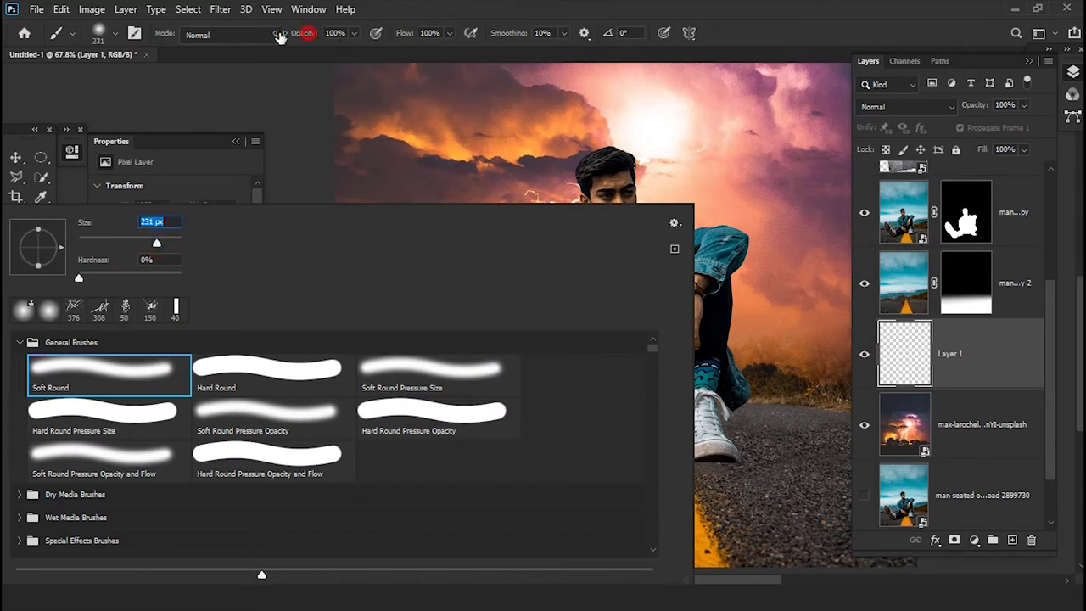
drag(304, 33, 274, 42)
scroll(636, 297, up, 3)
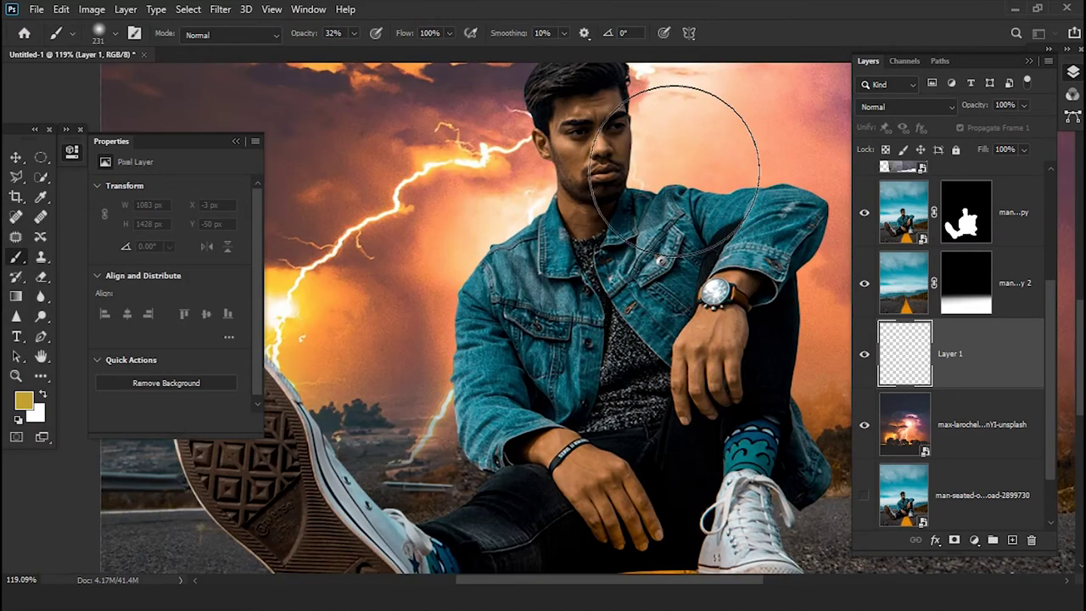
alt+click(668, 97)
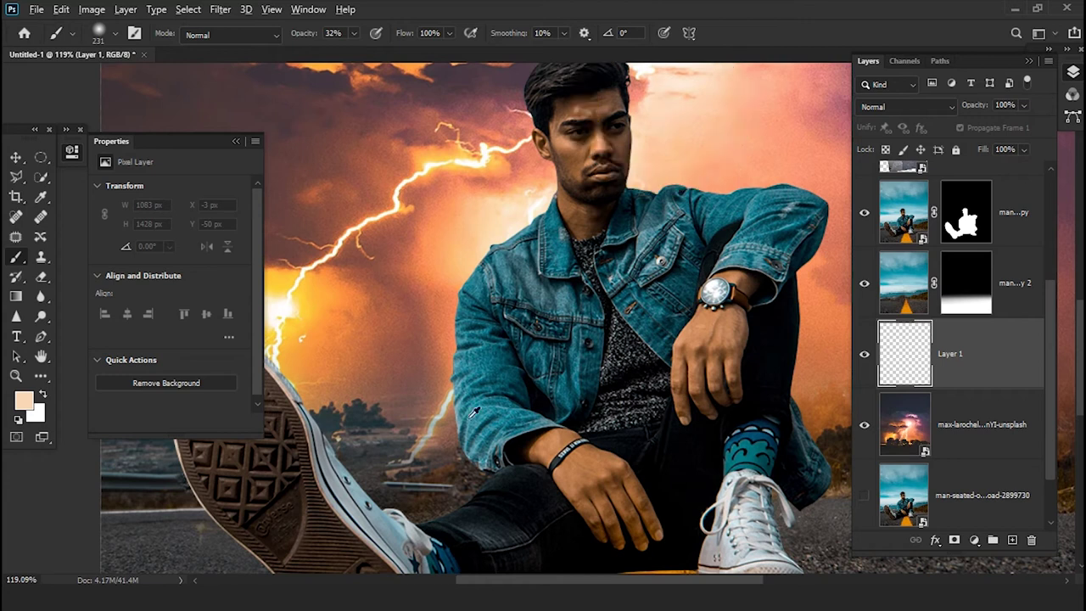
alt+click(424, 351)
- Paint soft orange haze strokes along the horizon behind the man on Layer 1
mouse_move(416, 509)
mouse_down()
mouse_move(551, 458)
mouse_move(218, 436)
mouse_move(557, 436)
mouse_move(618, 484)
mouse_up()
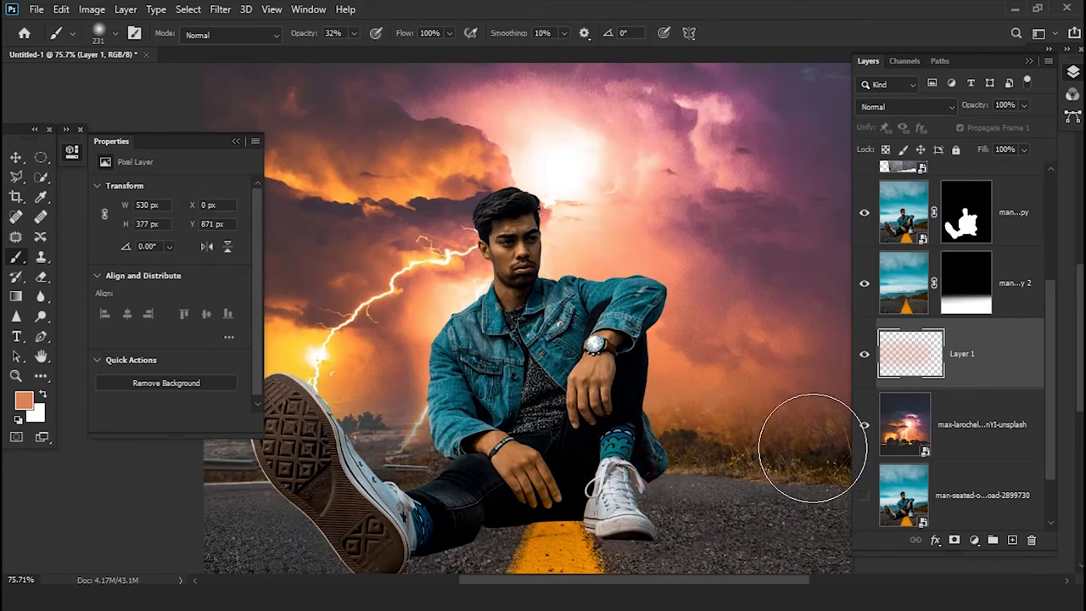
drag(811, 448, 302, 436)
scroll(648, 465, right, 3)
drag(464, 435, 743, 490)
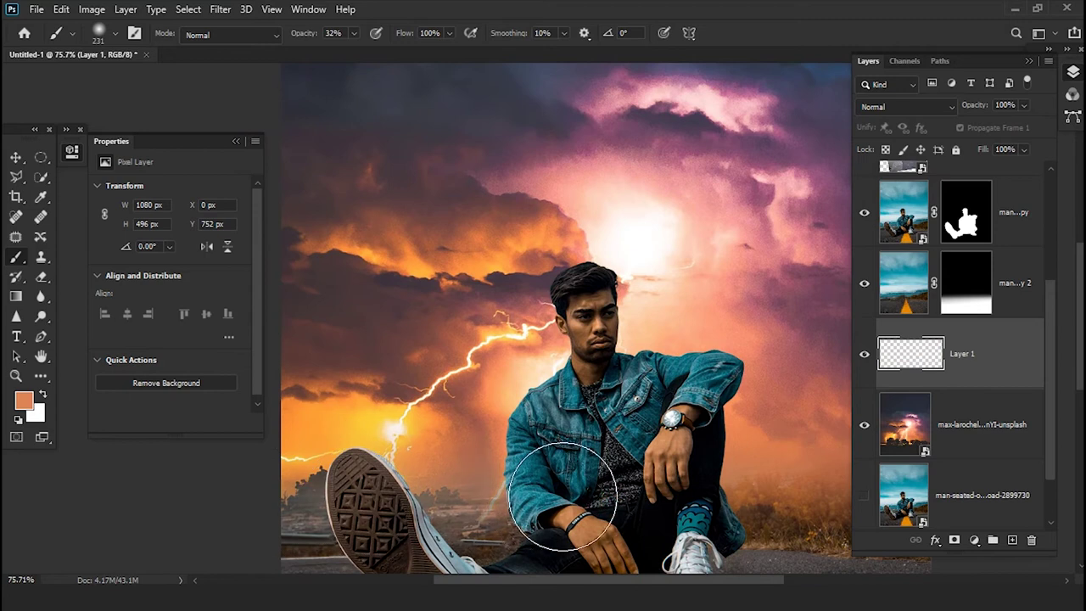
drag(243, 484, 460, 448)
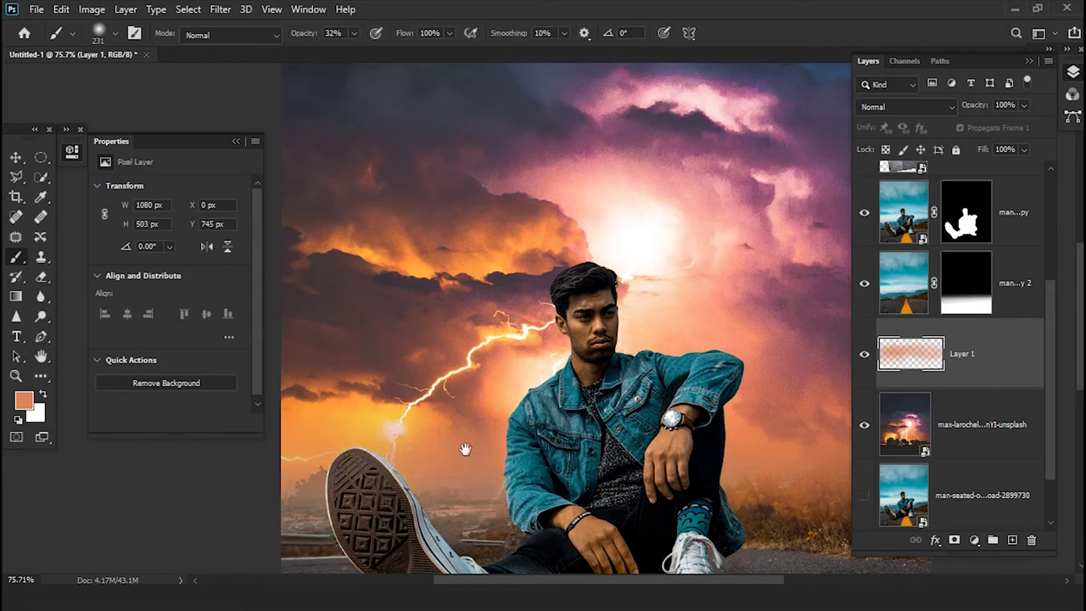
scroll(451, 370, down, 3)
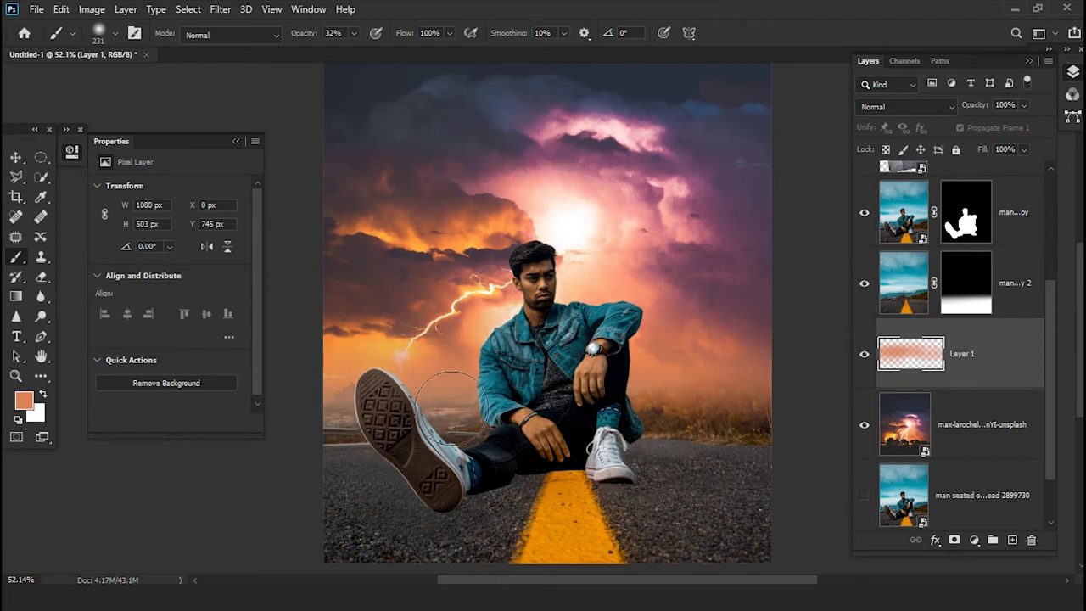
drag(752, 370, 496, 378)
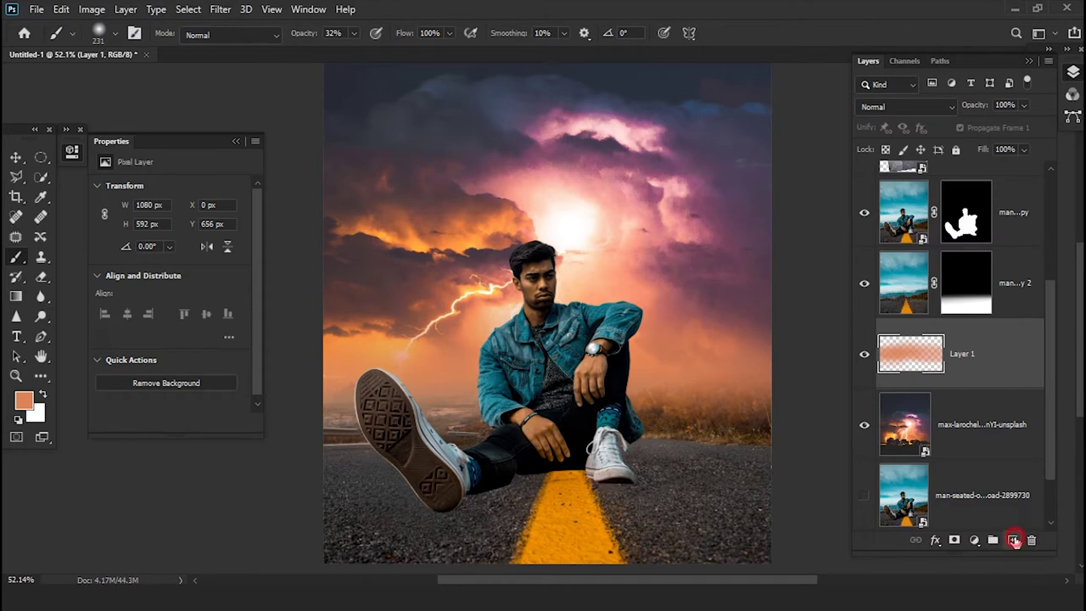
- Add a new empty layer and pick the cloud 1821 brush
click(1013, 540)
right_click(469, 371)
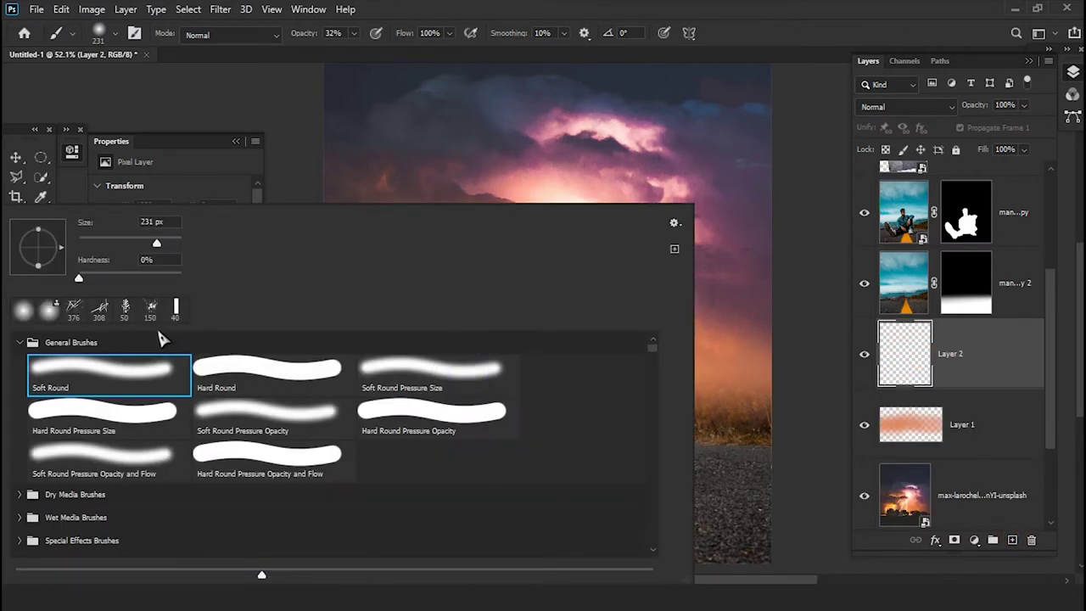
click(18, 343)
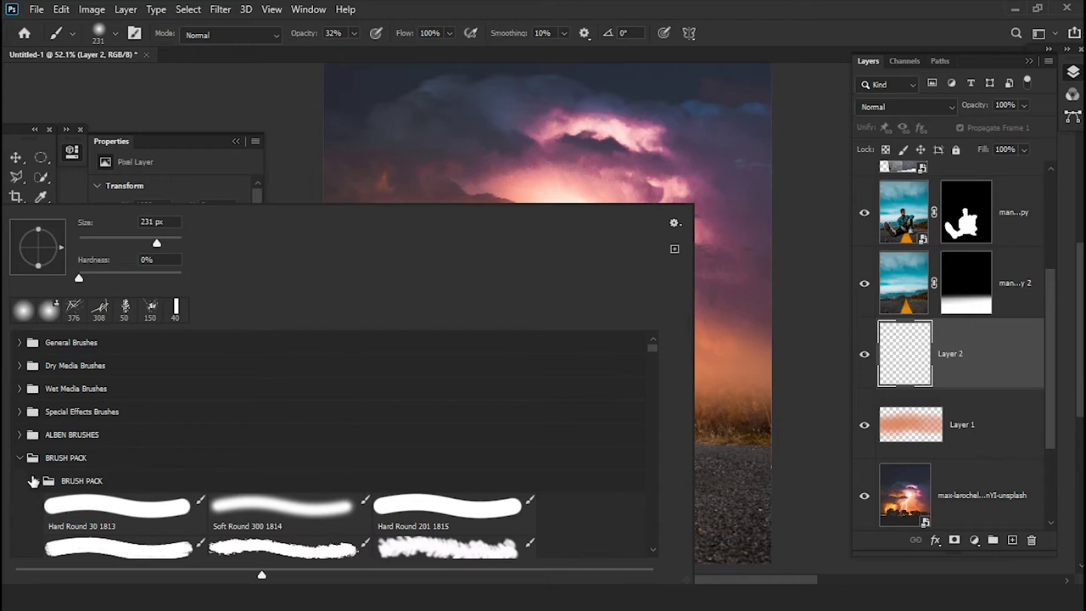
scroll(96, 503, down, 2)
scroll(96, 504, down, 1)
scroll(96, 504, down, 1)
scroll(194, 506, down, 1)
scroll(339, 424, down, 1)
scroll(458, 381, down, 1)
scroll(454, 405, up, 1)
scroll(455, 406, up, 1)
scroll(453, 406, up, 1)
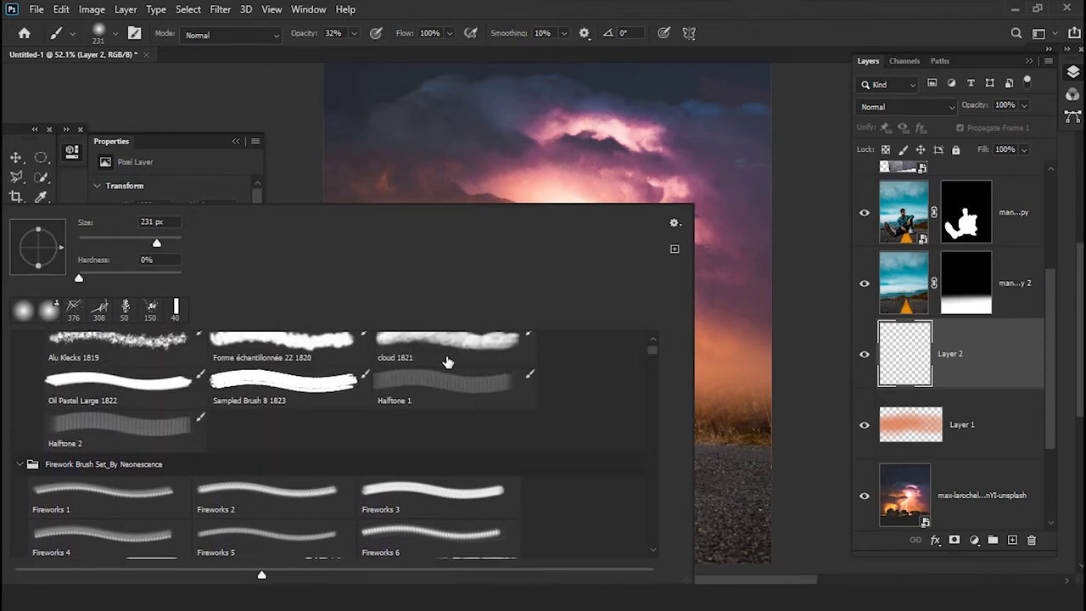
click(444, 350)
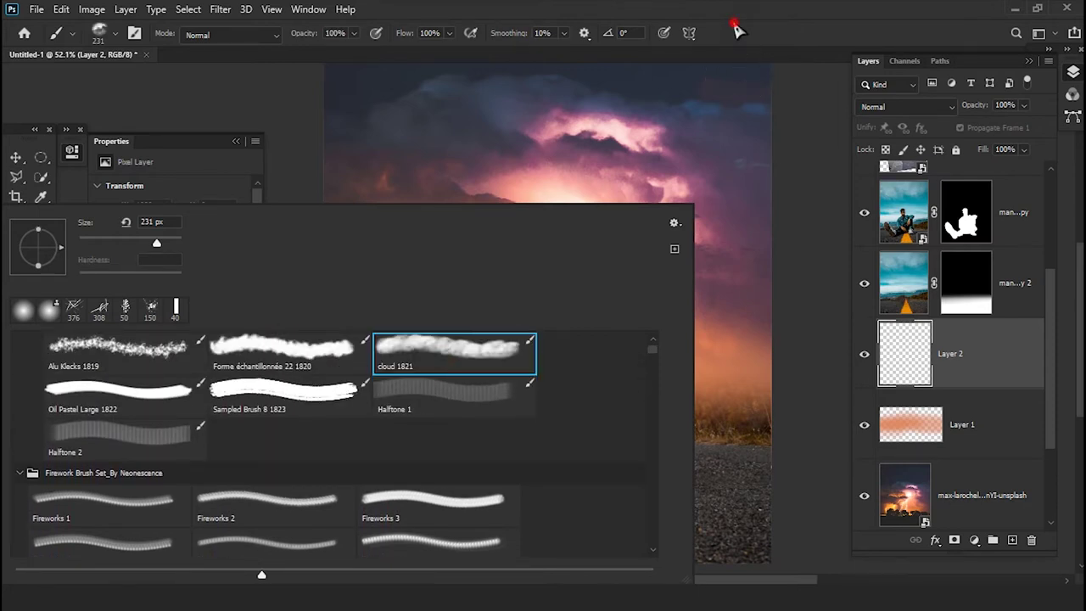
click(735, 24)
- Stamp orange cloud puffs over, above-left of and across the raised shoe's sole
scroll(509, 392, up, 2)
scroll(272, 399, up, 3)
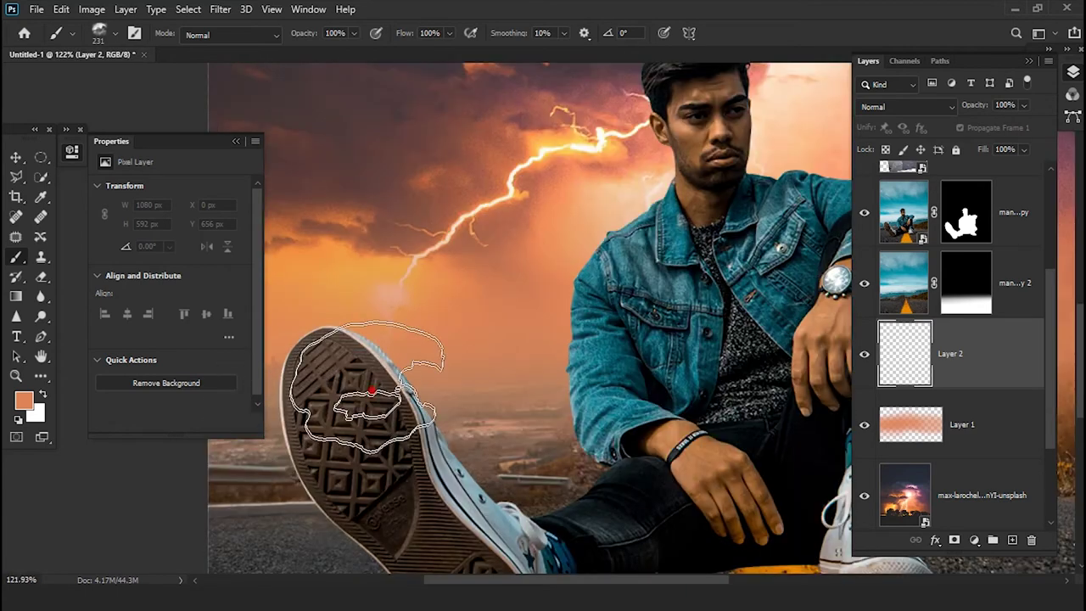
click(373, 377)
drag(373, 378, 505, 373)
click(386, 306)
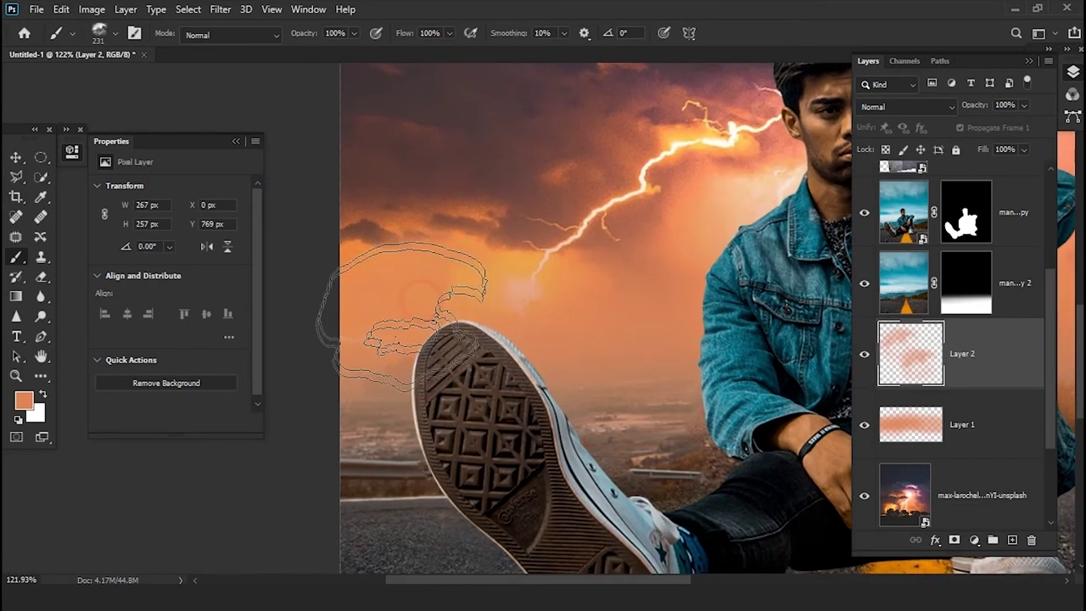
drag(366, 485, 516, 430)
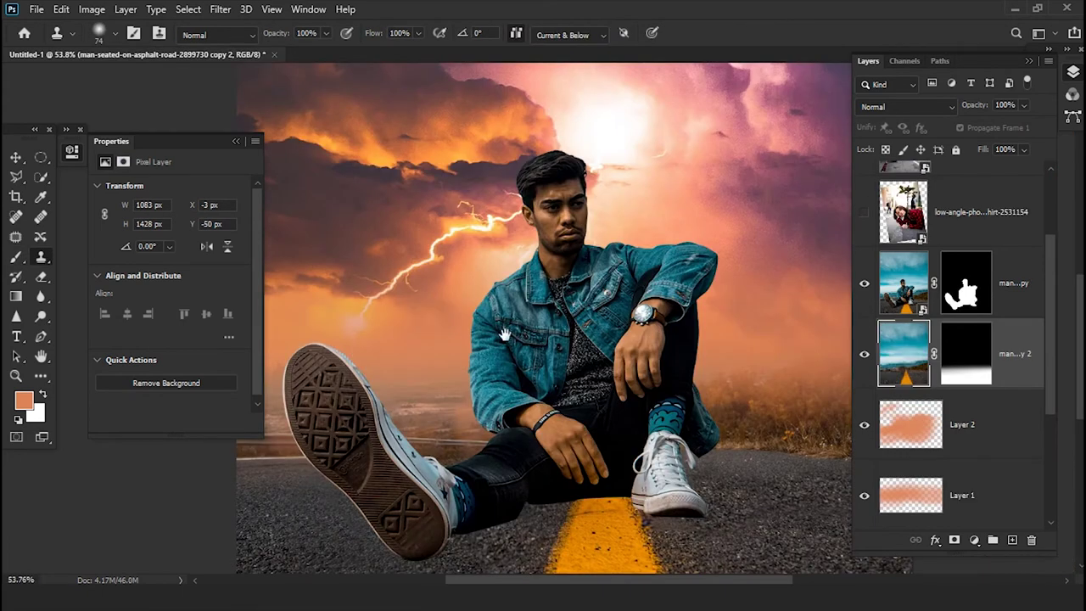
scroll(436, 316, down, 2)
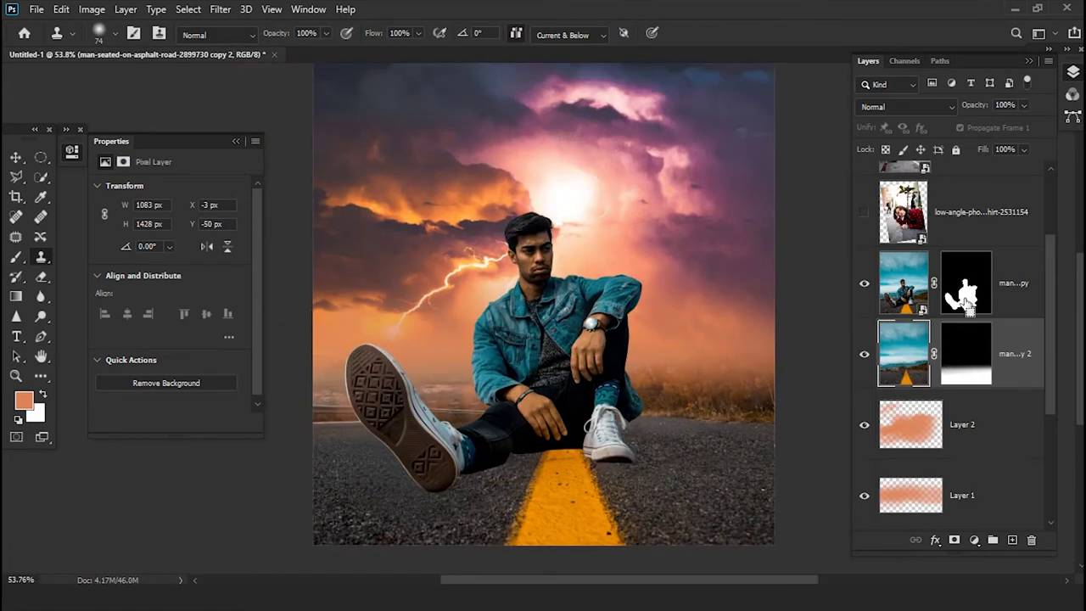
ctrl+click(967, 298)
click(966, 365)
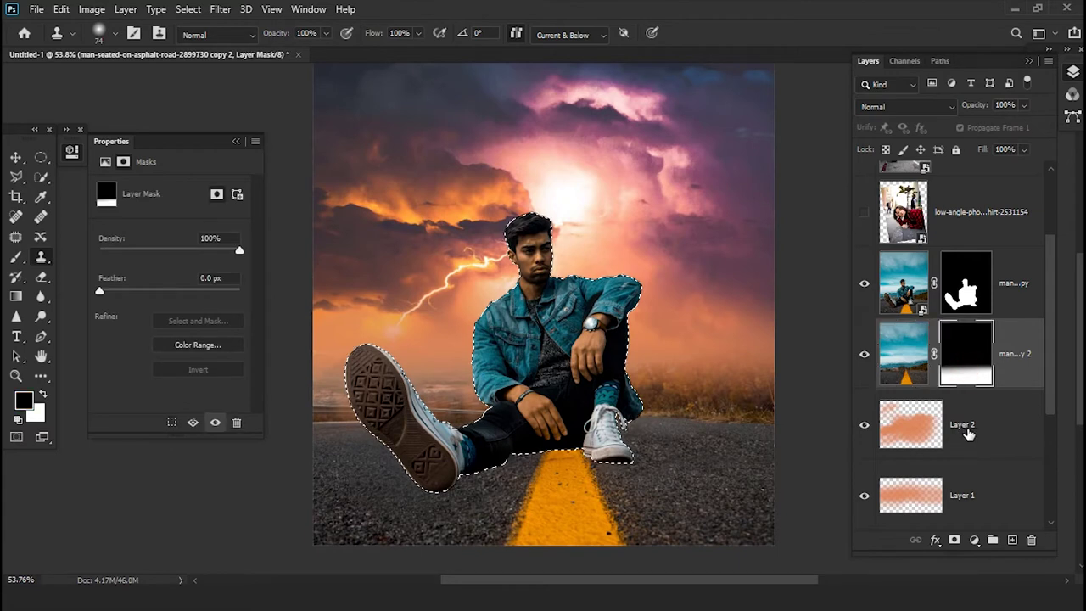
click(974, 540)
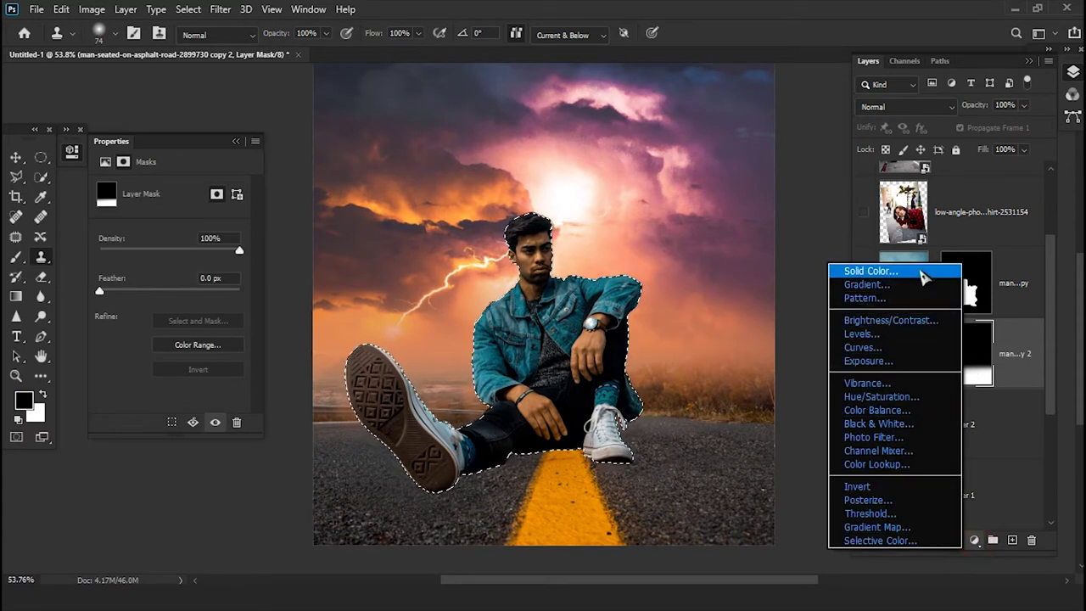
click(922, 273)
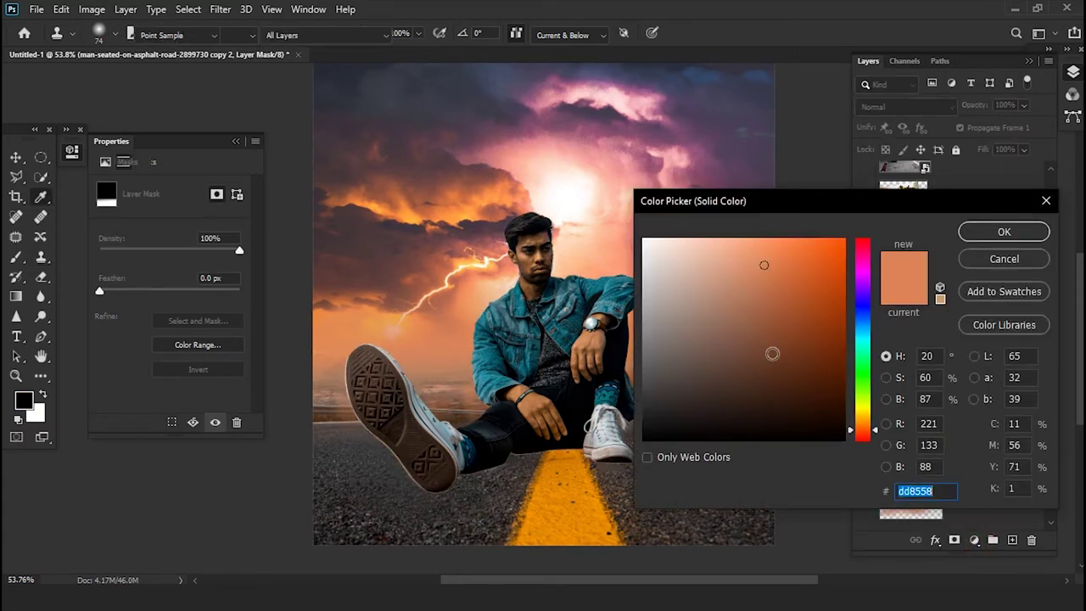
drag(820, 417, 828, 430)
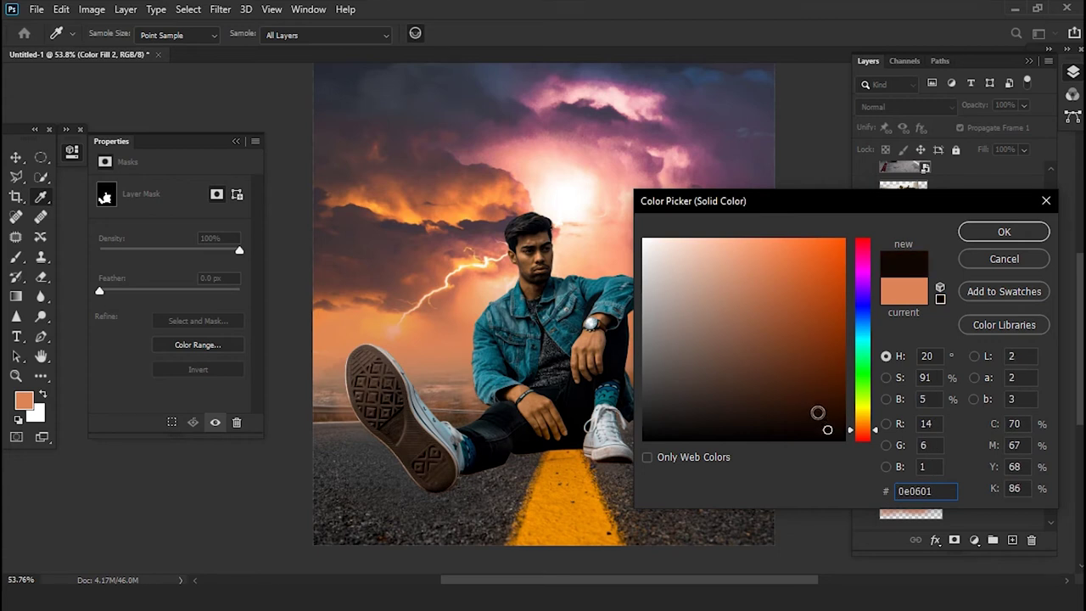
click(1022, 261)
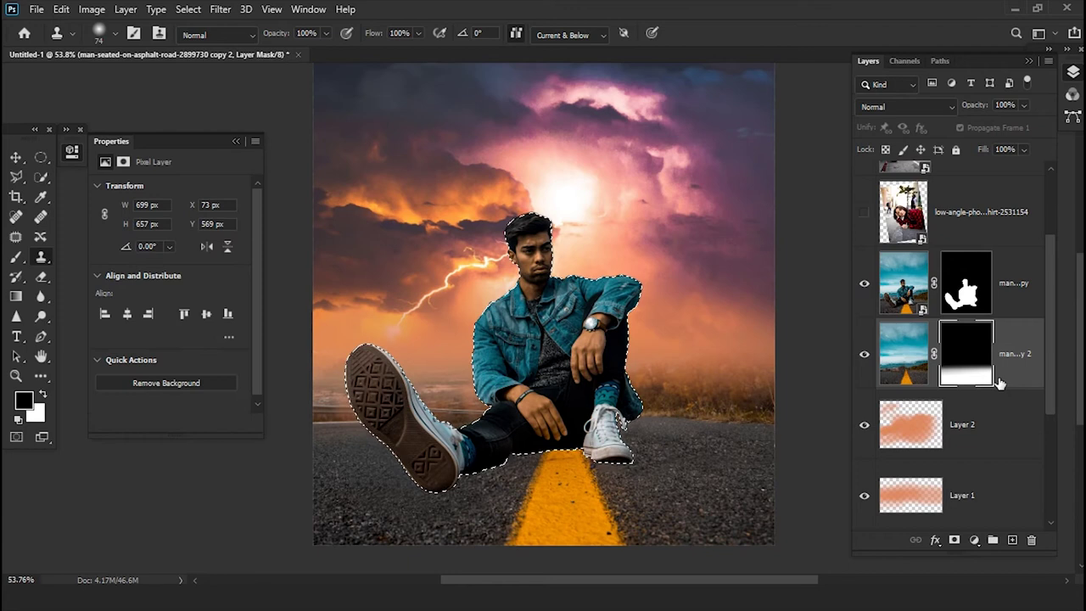
key(ctrl+d)
- Outline the raised shoe with a closed Polygonal Lasso selection on the upper man copy
click(961, 295)
click(16, 176)
scroll(458, 501, up, 2)
scroll(458, 501, up, 2)
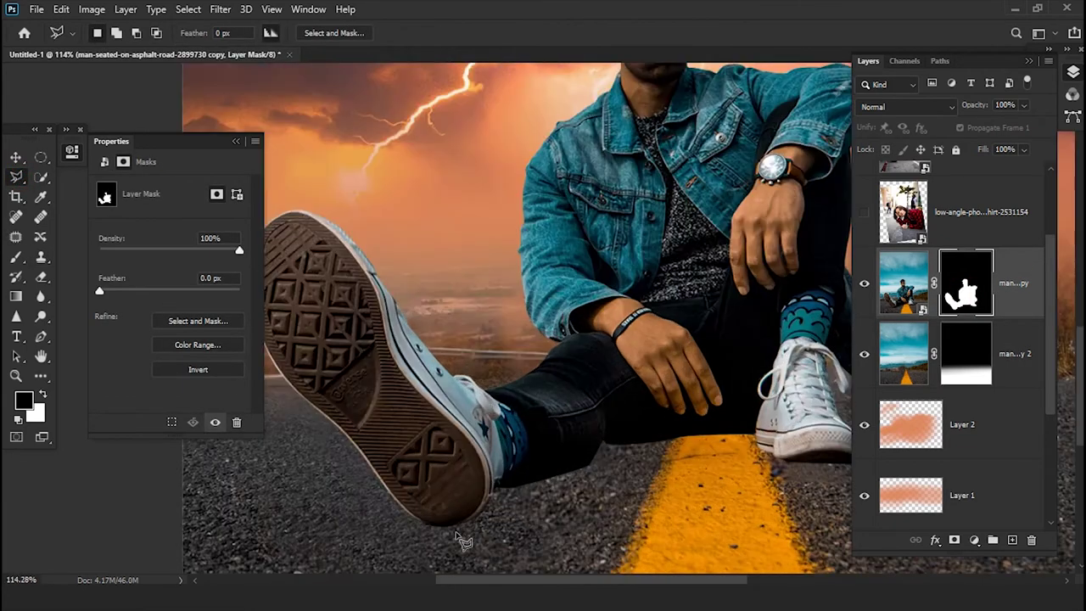
click(329, 485)
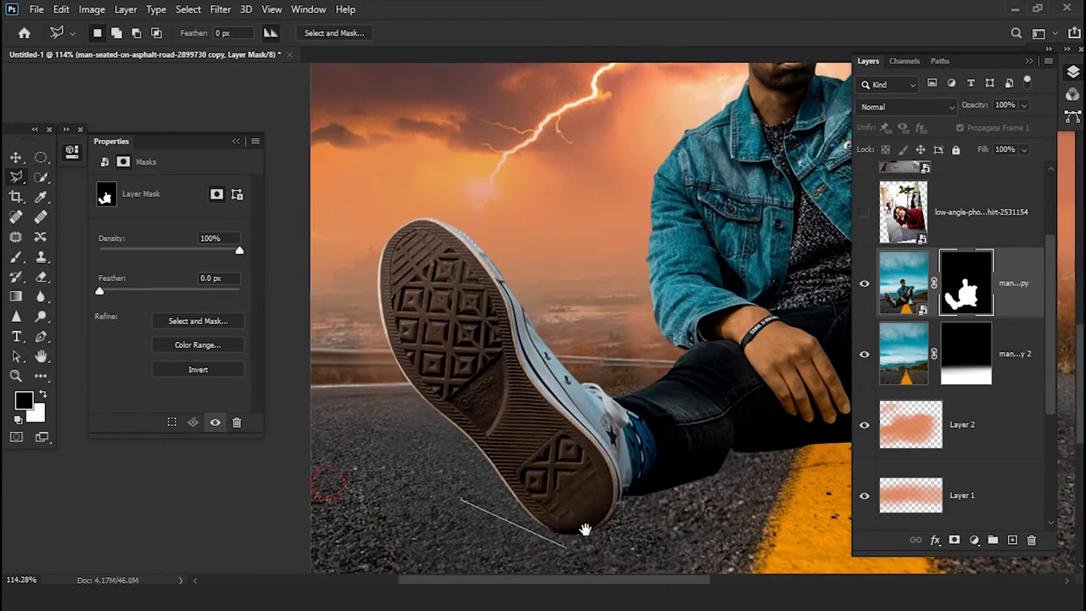
drag(331, 486, 585, 530)
click(516, 467)
click(466, 349)
click(477, 251)
click(531, 223)
click(589, 231)
click(639, 263)
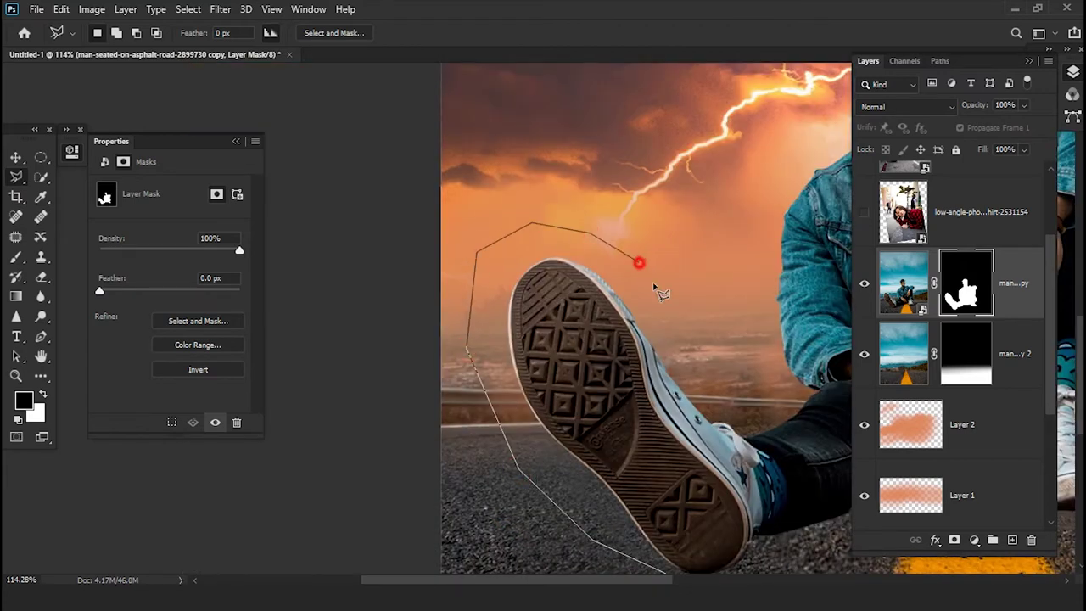
click(754, 530)
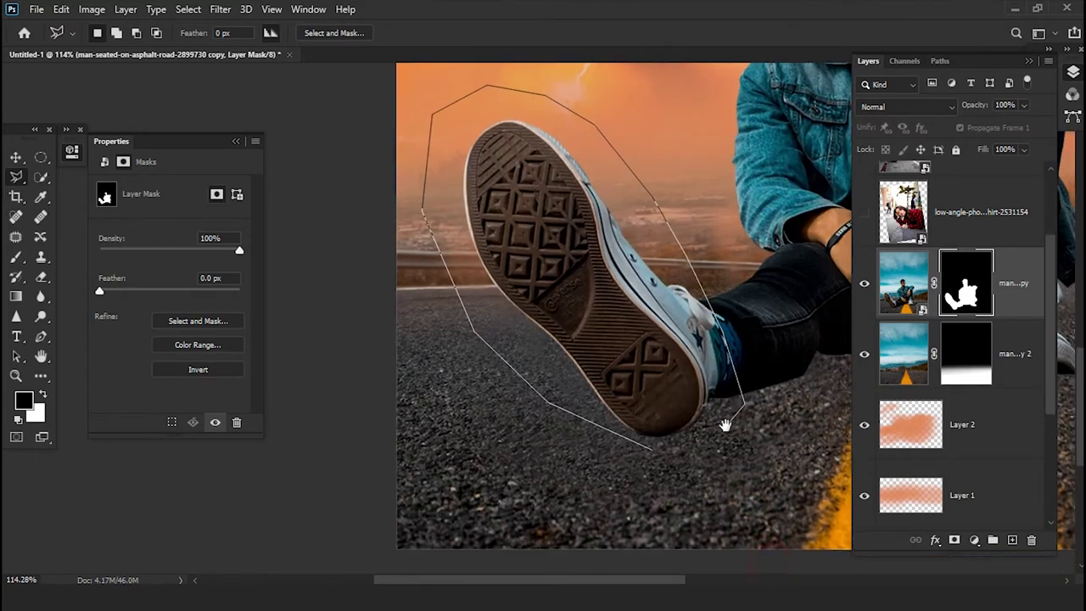
click(722, 461)
click(652, 456)
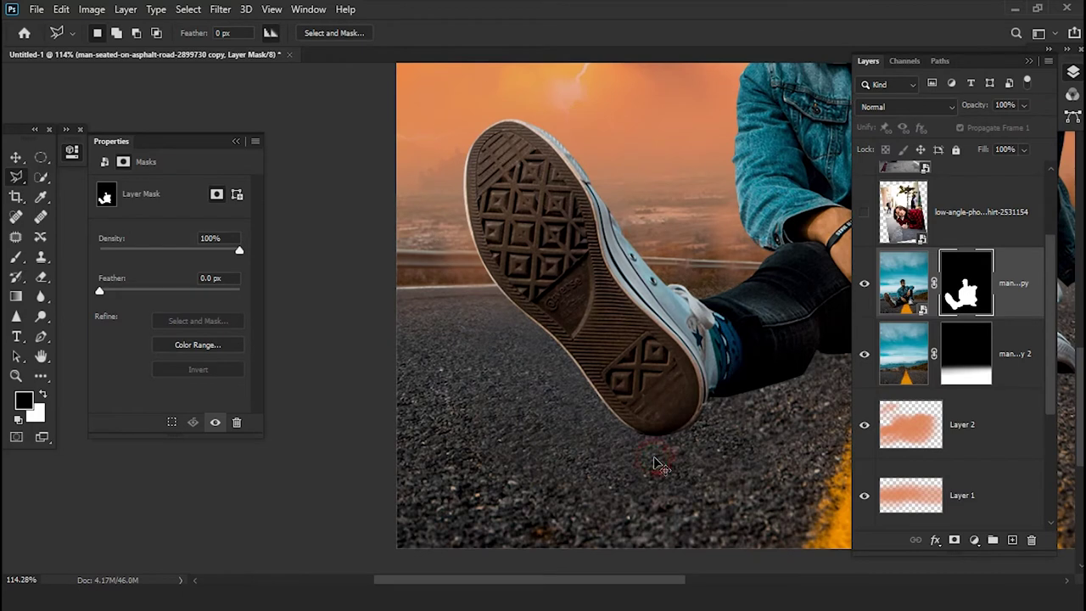
alt+scroll(653, 458, down, 3)
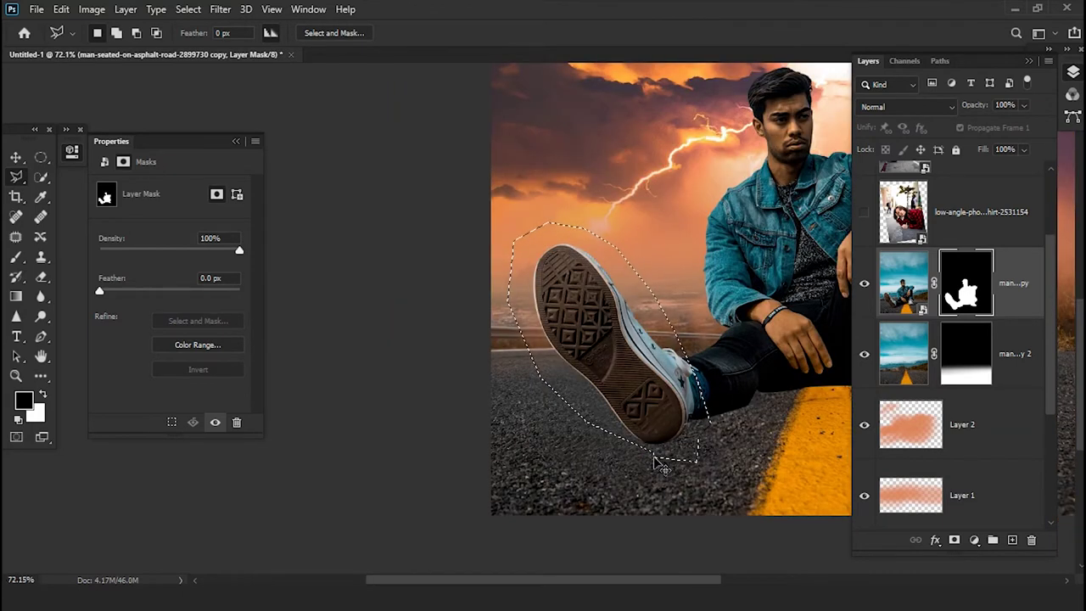
- Copy the selected shoe onto its own Layer 3 and delete the extra duplicate man layer
key(ctrl+j)
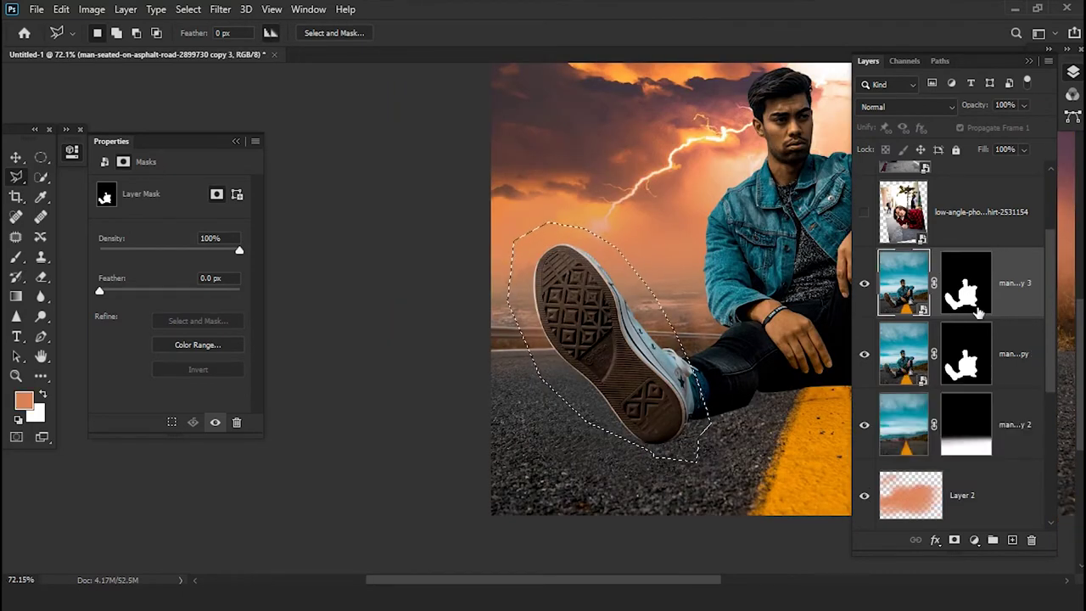
right_click(1006, 299)
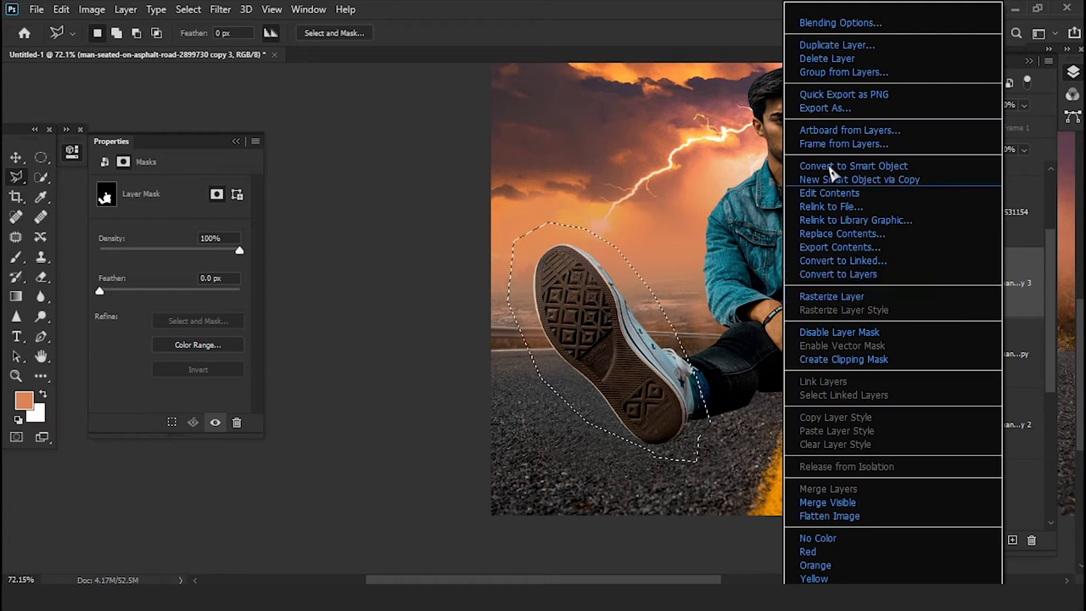
click(882, 165)
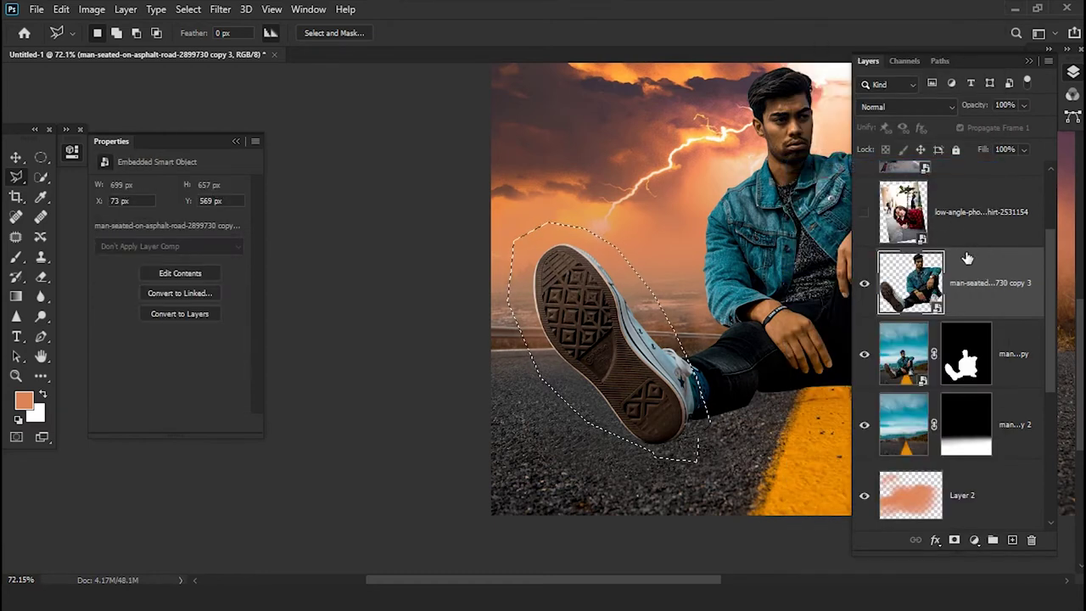
key(ctrl+j)
key(ctrl+d)
key(alt+bracketleft)
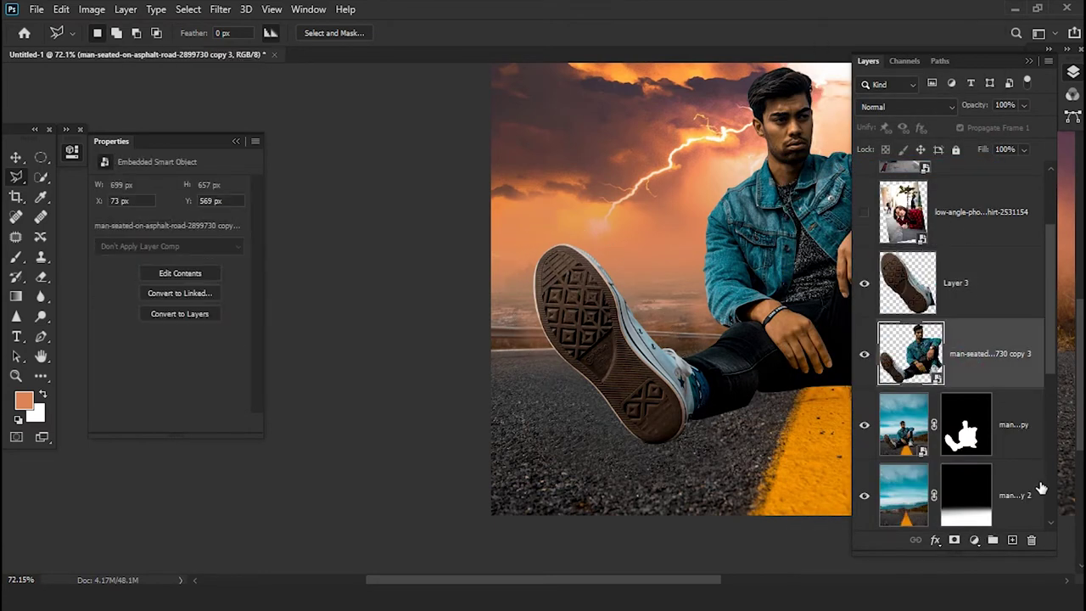
click(1035, 541)
click(982, 288)
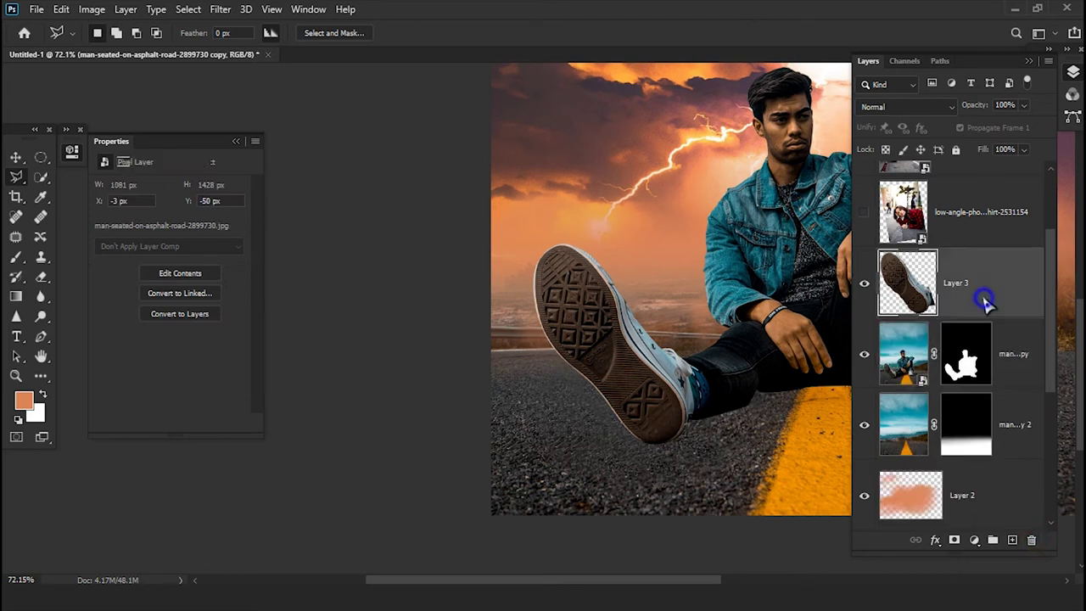
- Convert Layer 3 into a smart object
right_click(983, 288)
click(814, 220)
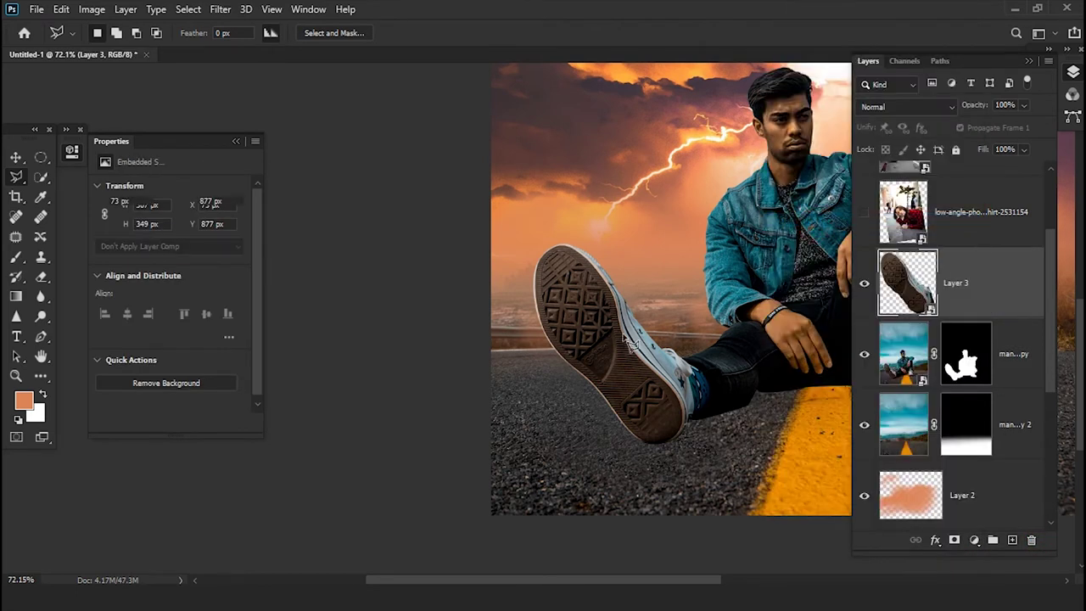
scroll(457, 366, down, 2)
scroll(456, 367, right, 3)
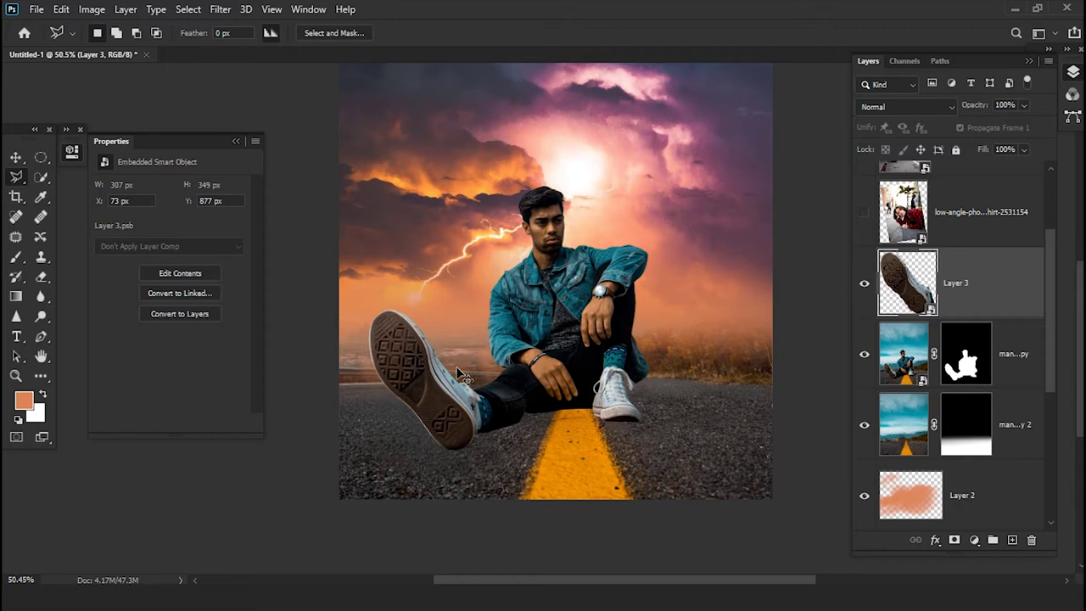
- Scale the shoe to about 135%, reposition it toward the left edge, and commit the transform
key(ctrl+t)
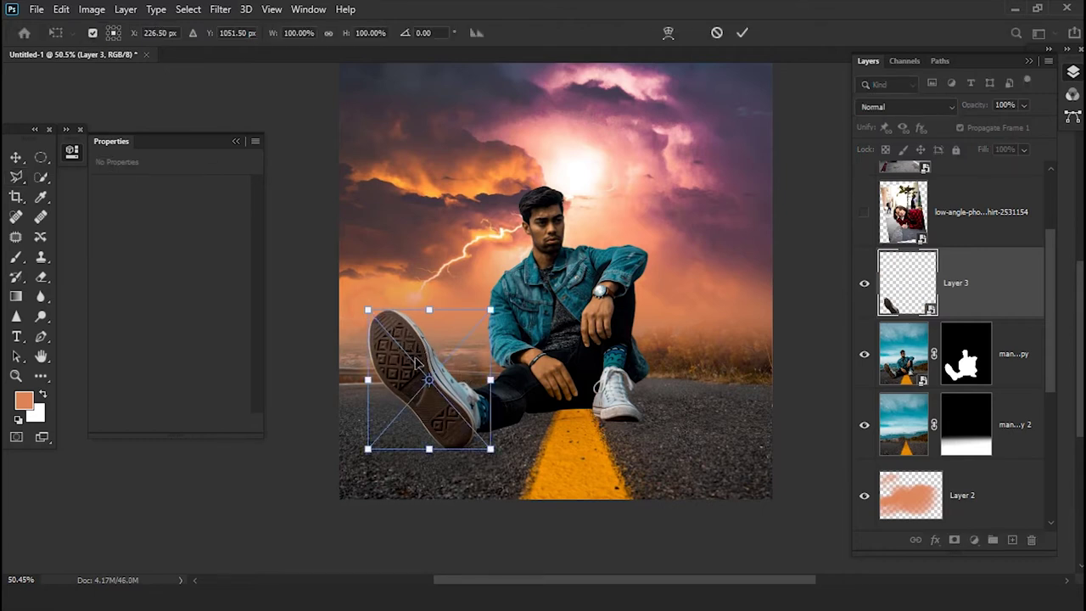
drag(505, 461, 594, 516)
drag(512, 488, 448, 432)
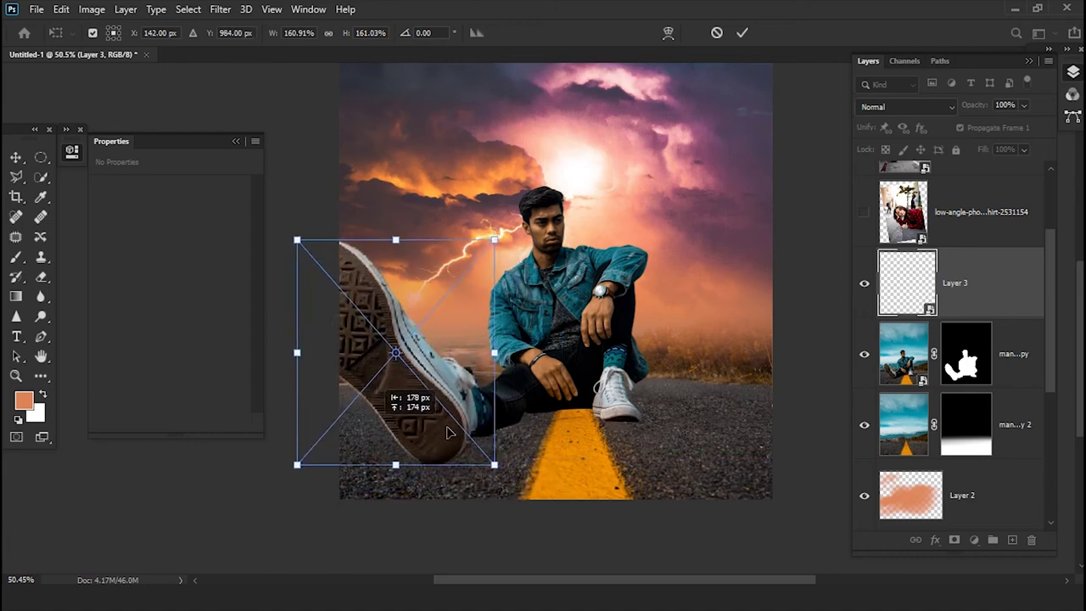
scroll(448, 433, up, 2)
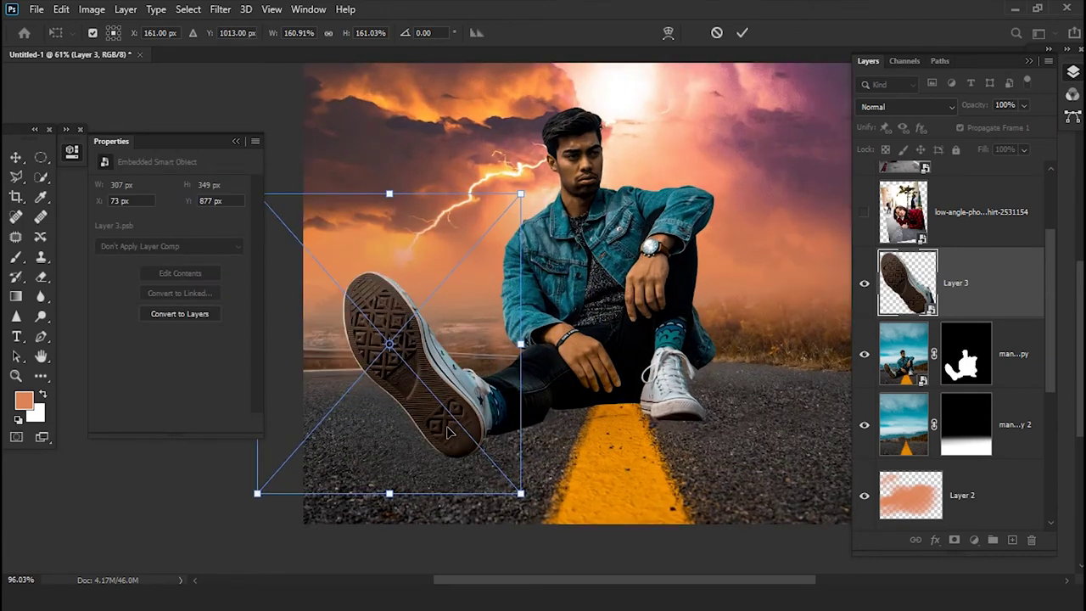
scroll(447, 433, up, 2)
drag(553, 523, 520, 483)
drag(444, 446, 469, 465)
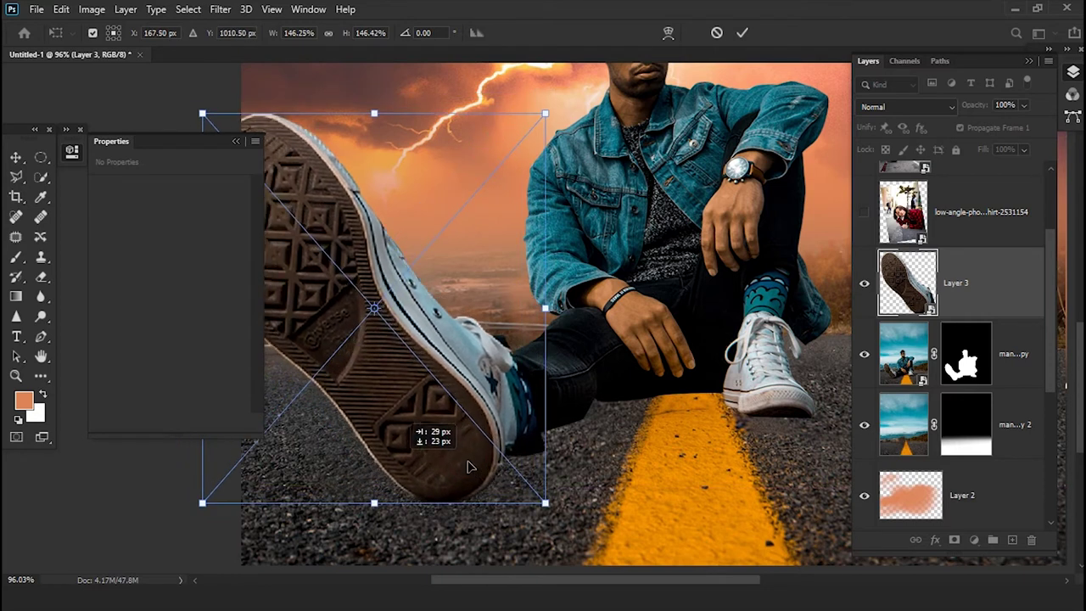
scroll(469, 465, down, 2)
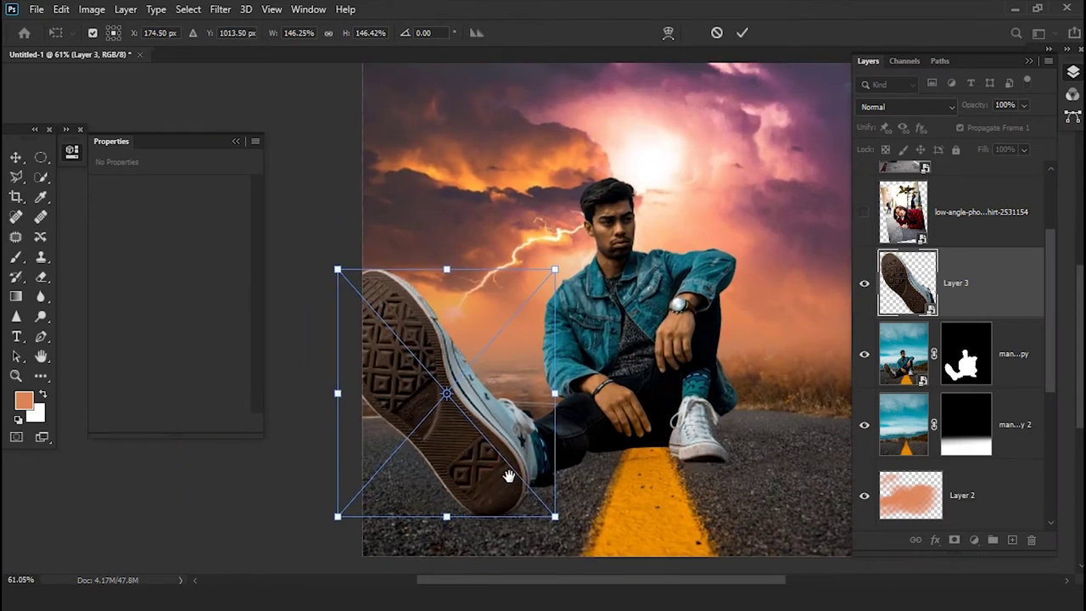
drag(555, 521, 537, 504)
drag(461, 457, 484, 474)
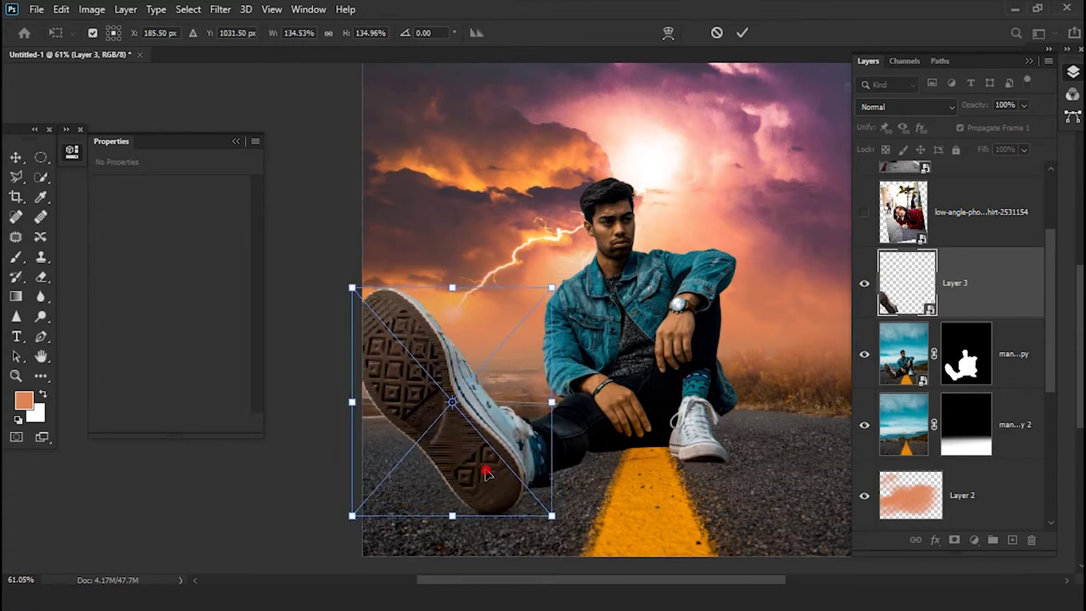
key(Return)
scroll(553, 437, up, 6)
scroll(553, 437, down, 2)
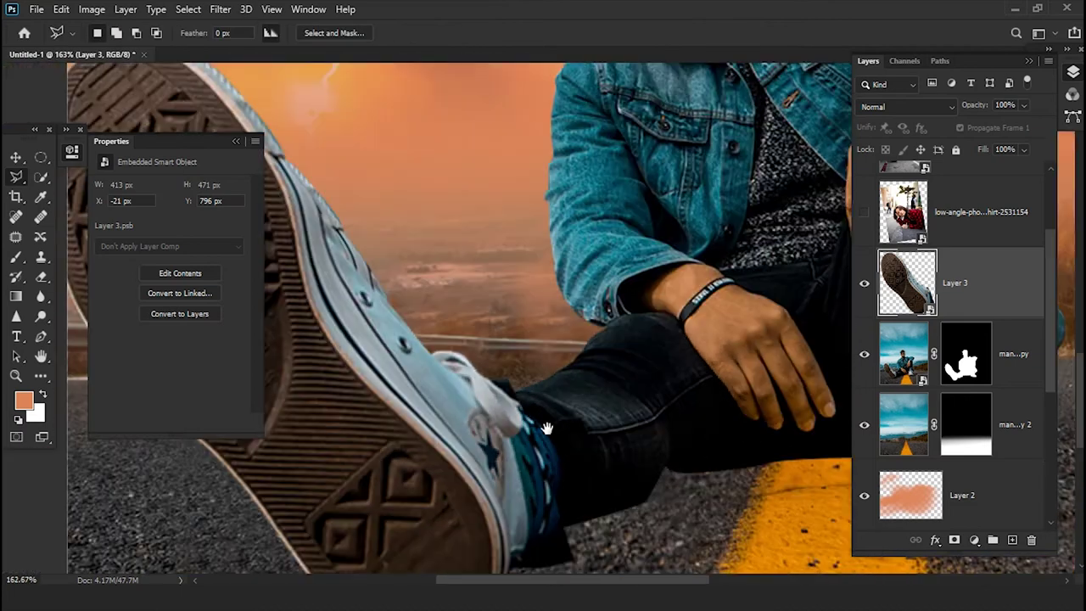
- Add a layer mask to Layer 3 and set a 17 px brush
drag(539, 418, 517, 349)
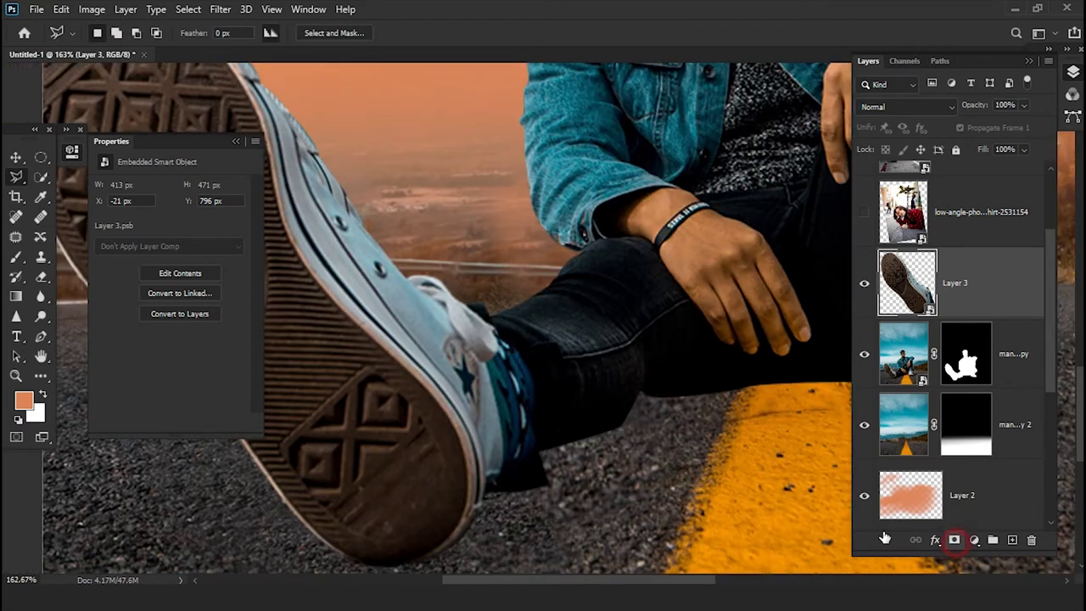
click(954, 539)
key(b)
right_click(484, 412)
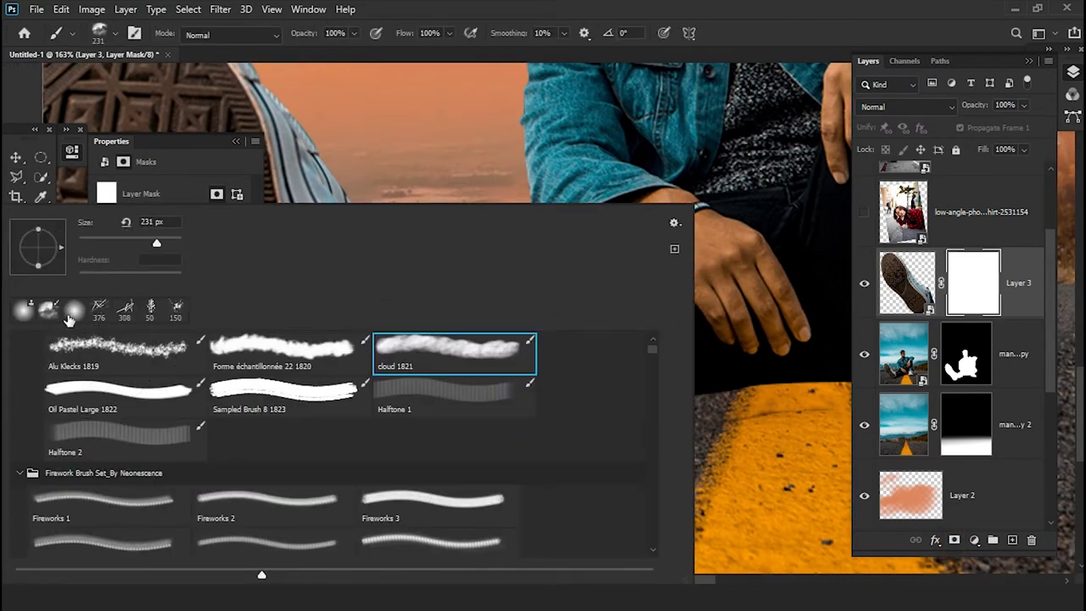
drag(122, 240, 89, 243)
click(468, 18)
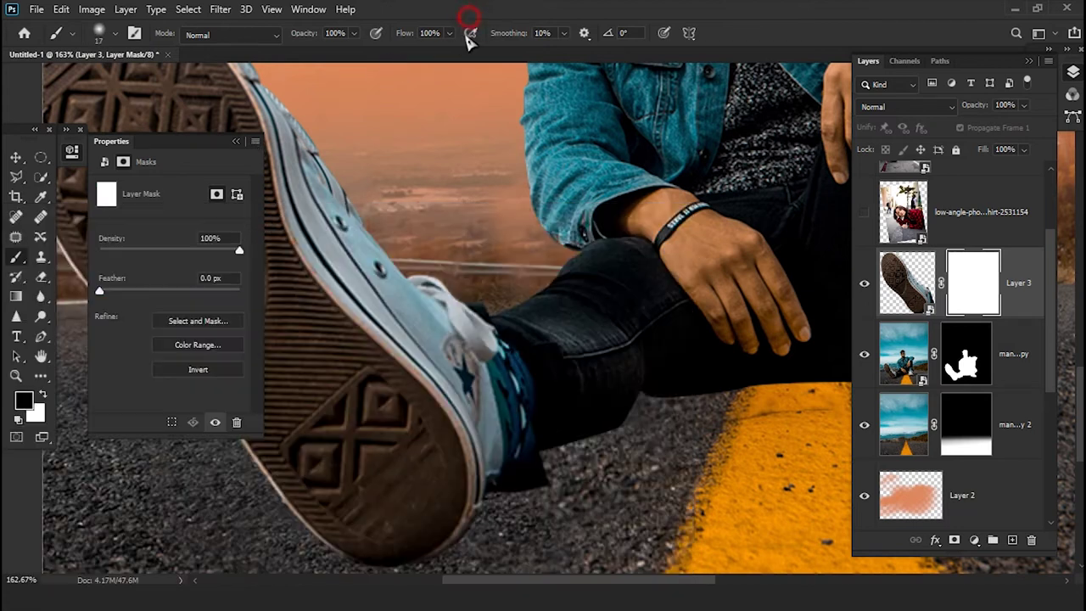
scroll(462, 418, up, 1)
scroll(526, 435, down, 2)
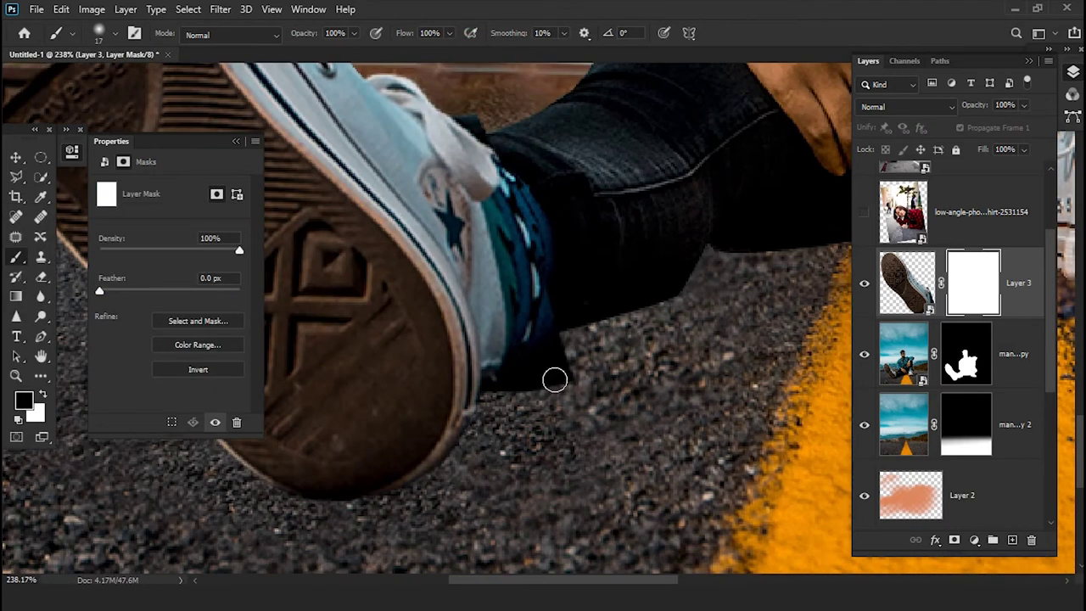
- Paint out the dark flap beside the heel on Layer 3's mask and review the blend
mouse_move(557, 378)
mouse_down()
mouse_move(533, 396)
mouse_move(543, 381)
mouse_move(505, 390)
mouse_move(549, 357)
mouse_up()
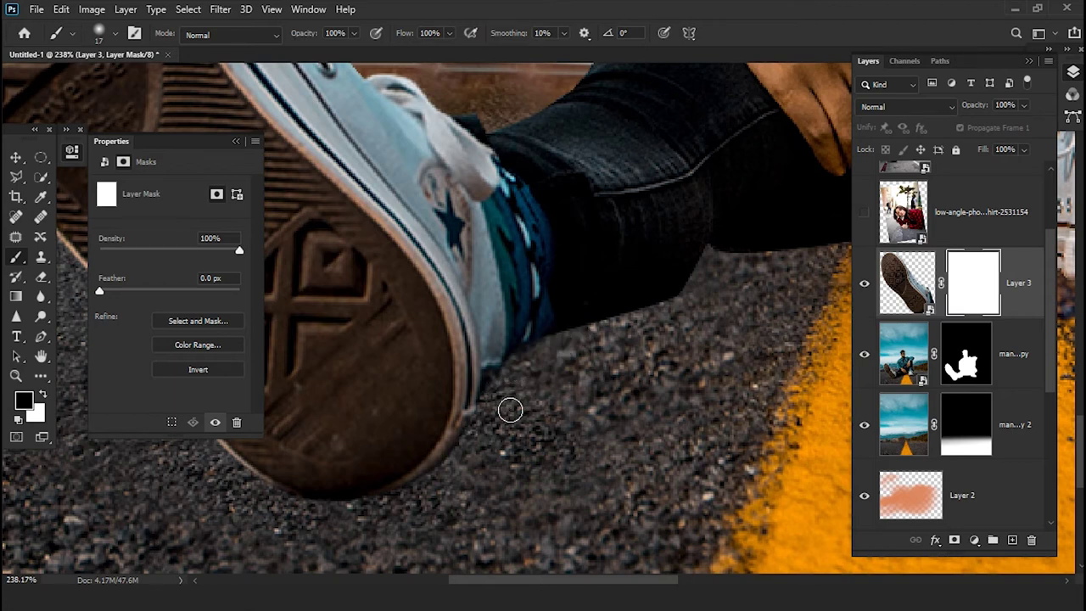
scroll(496, 315, down, 5)
scroll(497, 305, up, 6)
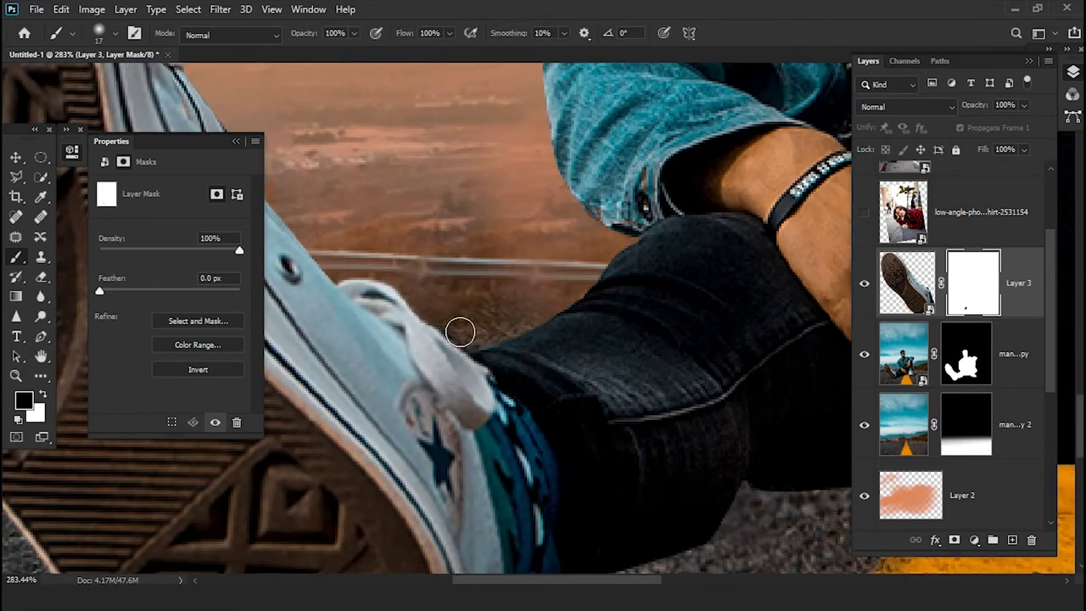
scroll(477, 339, down, 3)
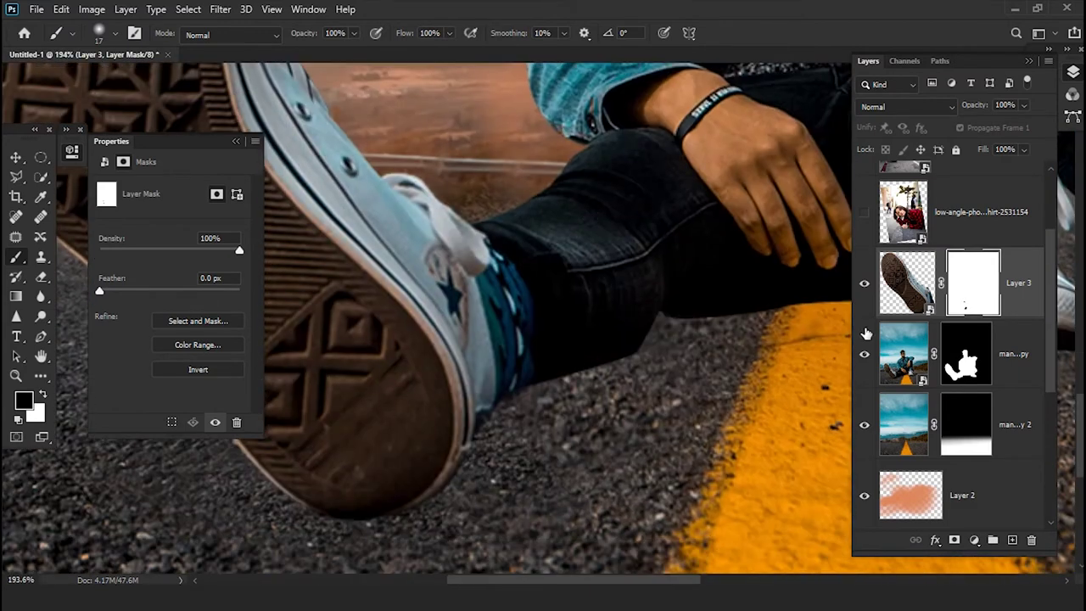
click(865, 287)
scroll(547, 374, up, 2)
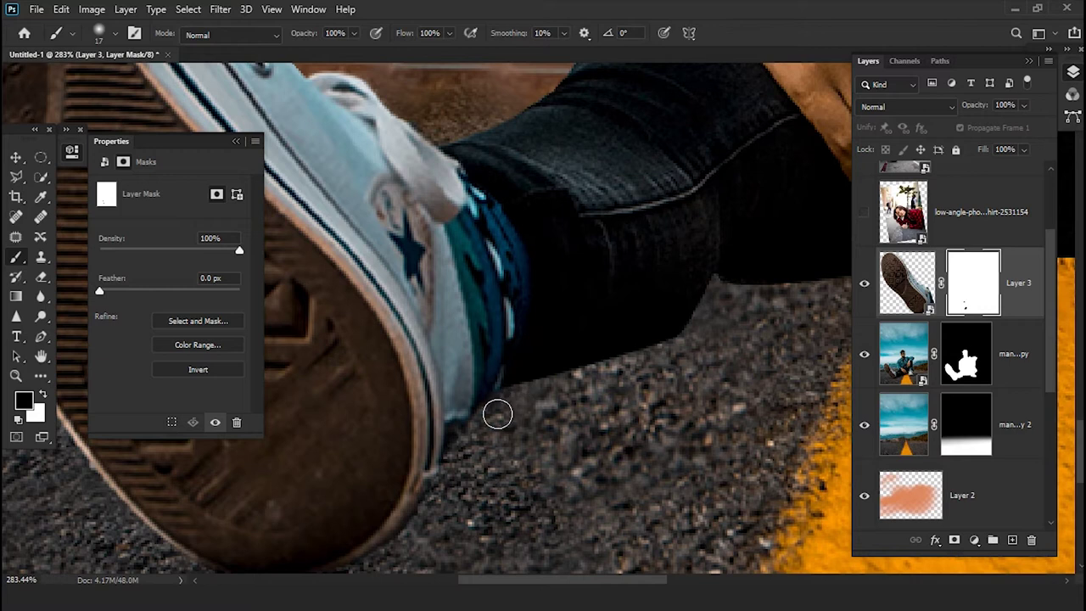
scroll(552, 322, down, 3)
scroll(559, 412, up, 1)
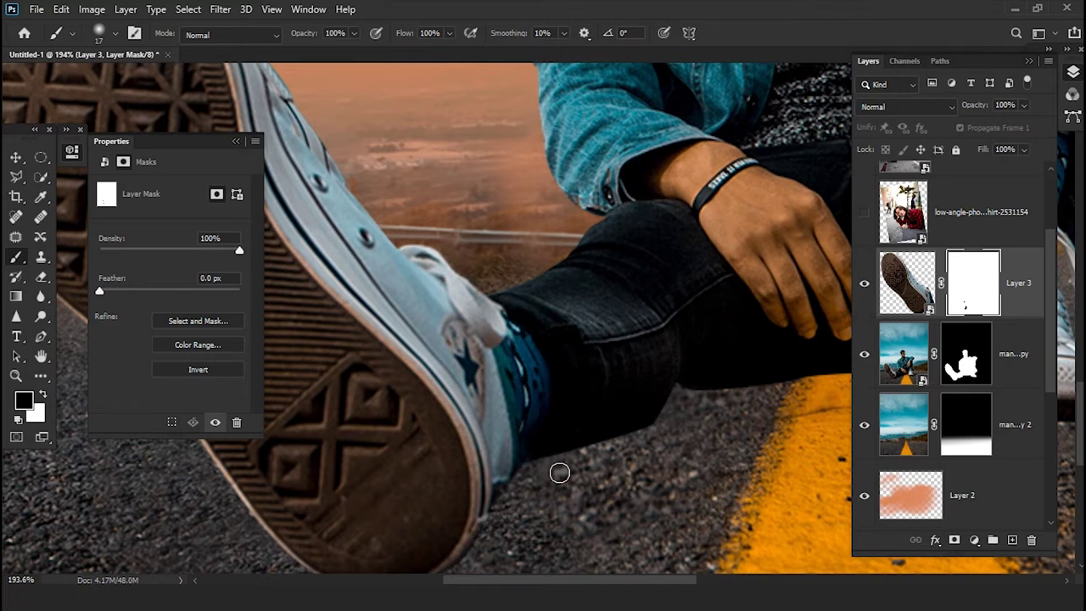
scroll(553, 466, down, 1)
scroll(557, 443, down, 1)
scroll(557, 398, down, 1)
scroll(598, 409, down, 1)
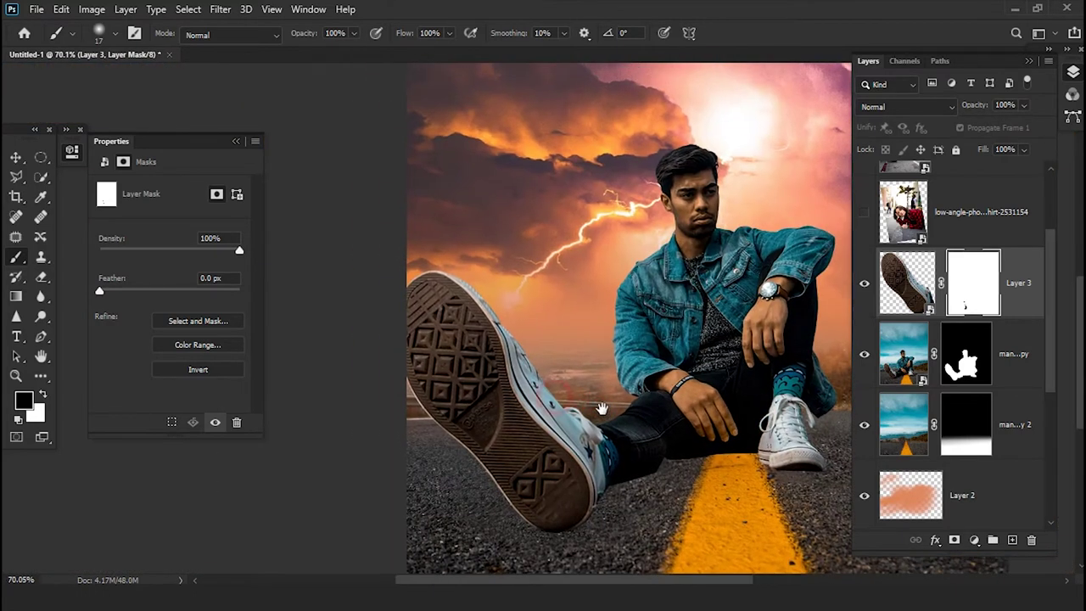
scroll(592, 411, down, 1)
scroll(584, 413, down, 1)
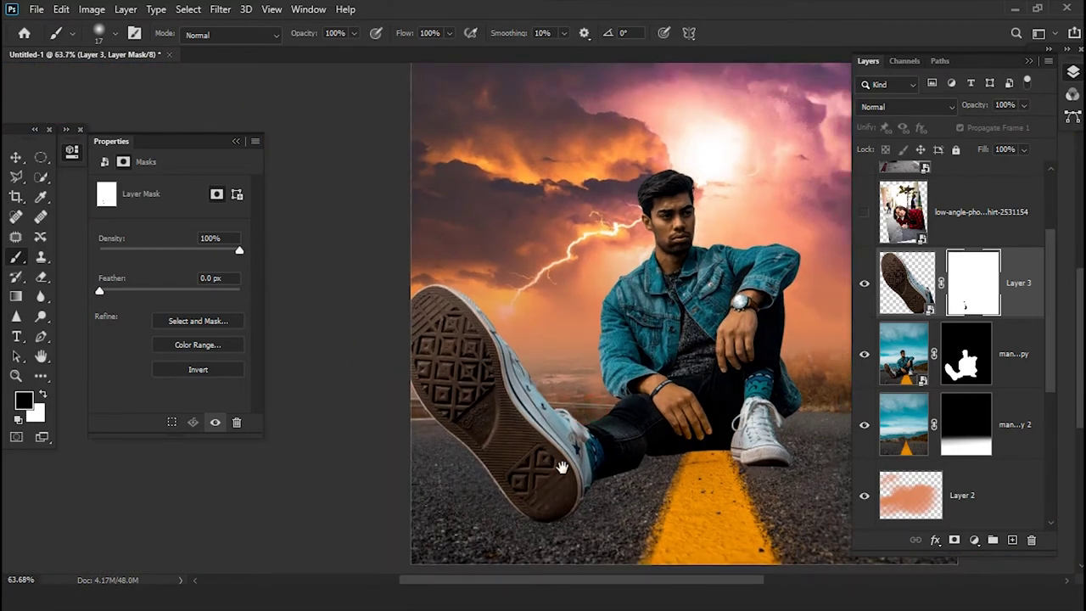
scroll(643, 457, up, 2)
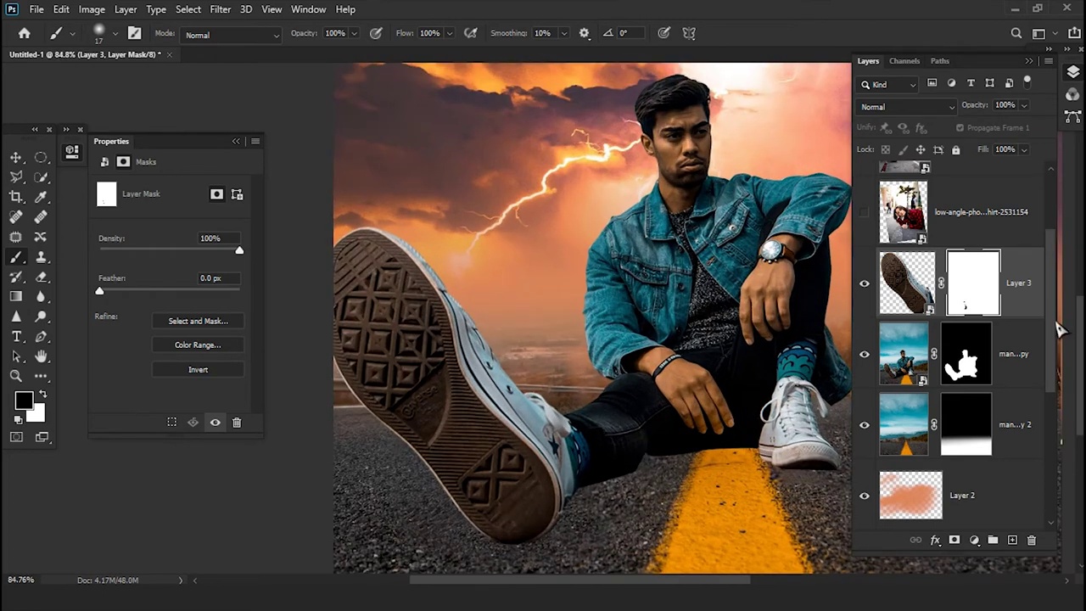
scroll(545, 348, down, 2)
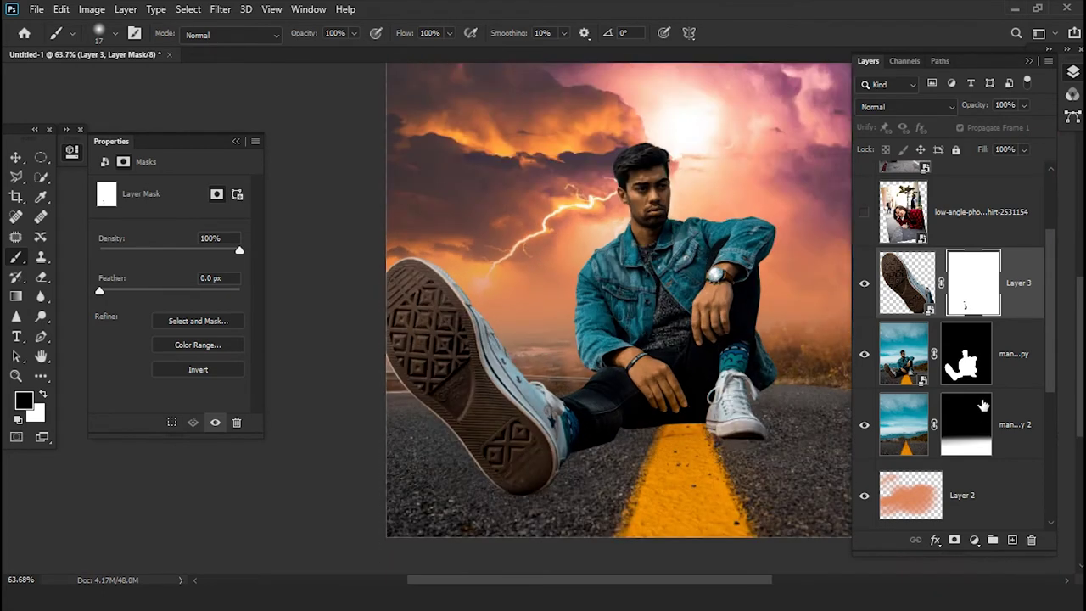
click(1004, 368)
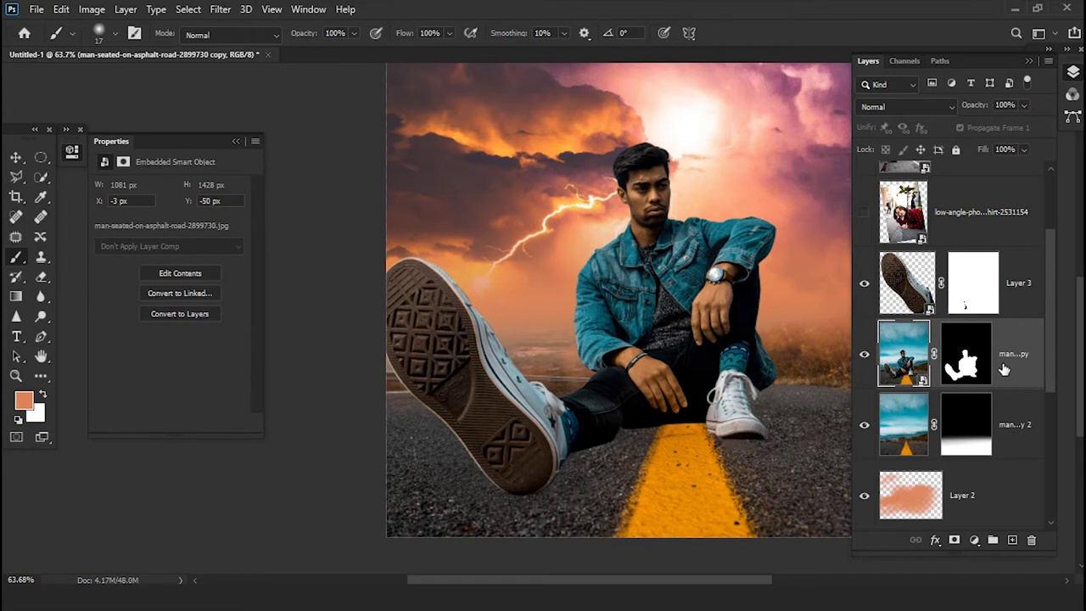
- Duplicate the seated man, merge the copy and shoe into a Layer 3 smart object, and load its outline
key(ctrl+j)
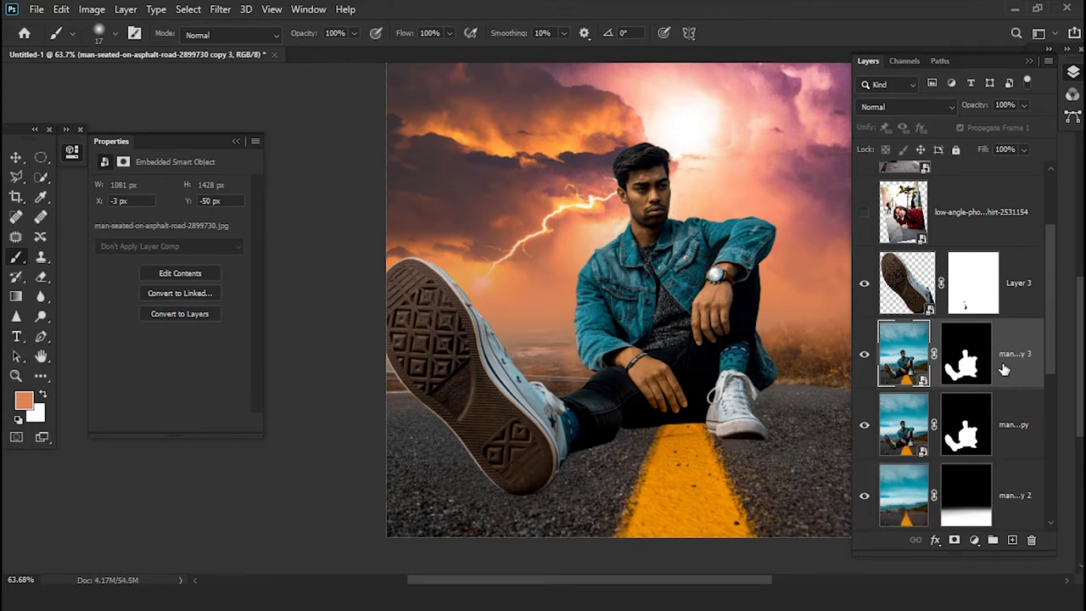
right_click(1014, 284)
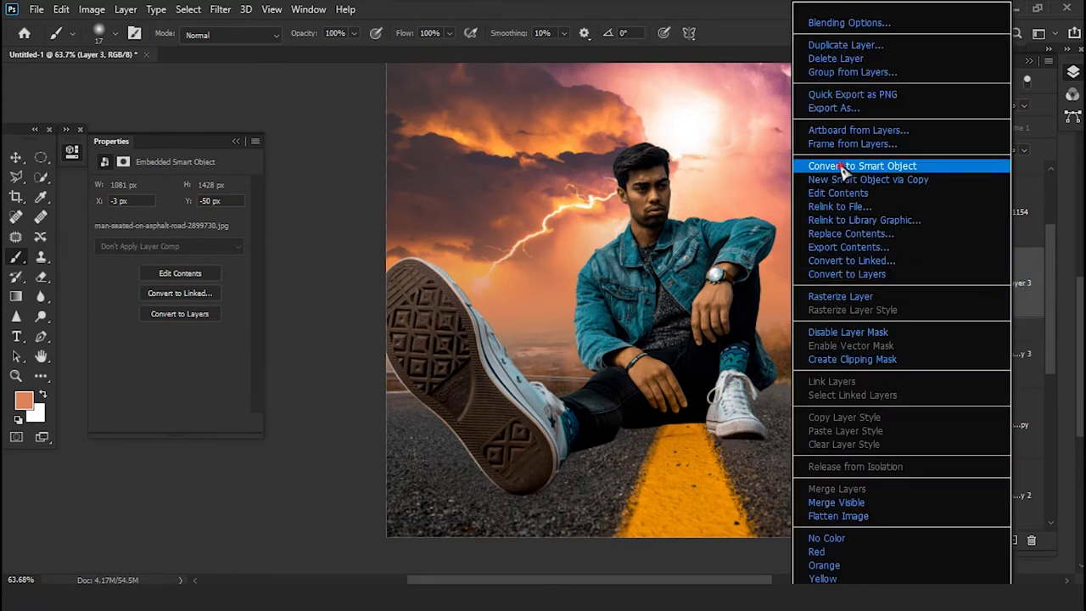
click(835, 165)
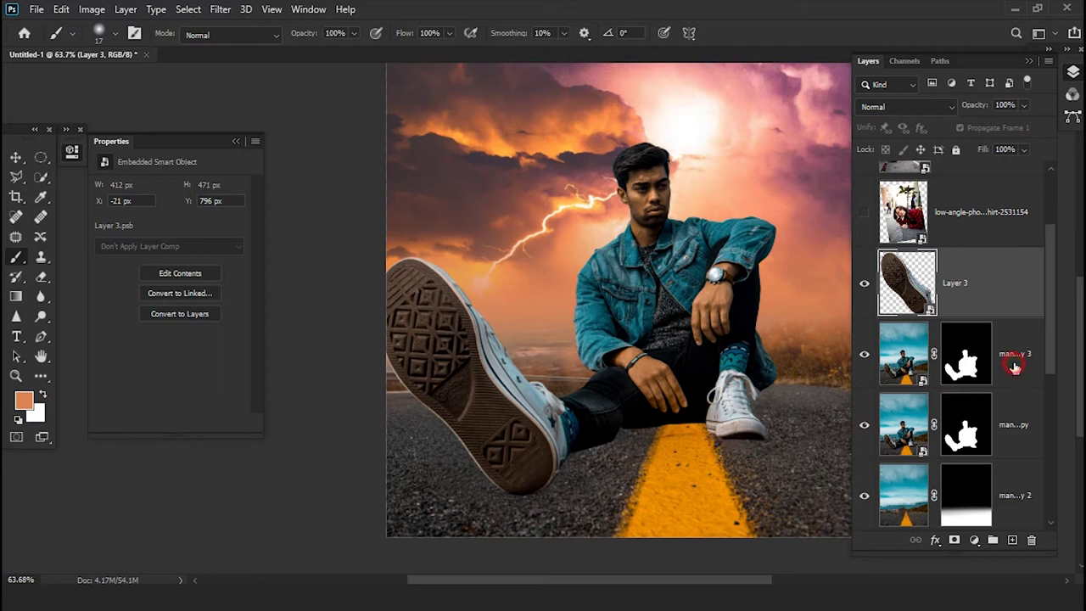
shift+click(1014, 367)
right_click(1014, 366)
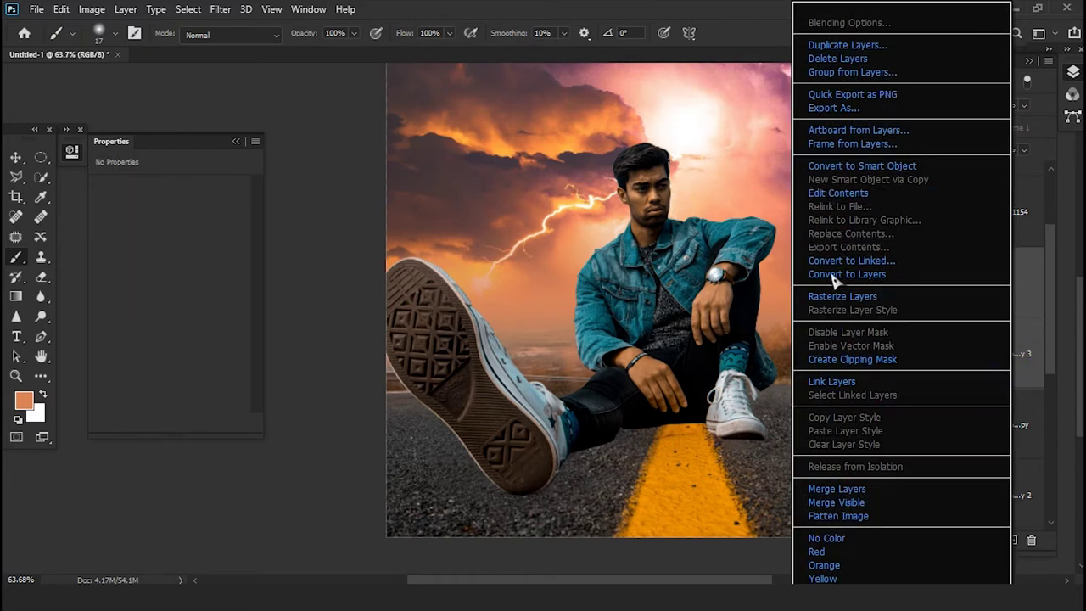
click(829, 168)
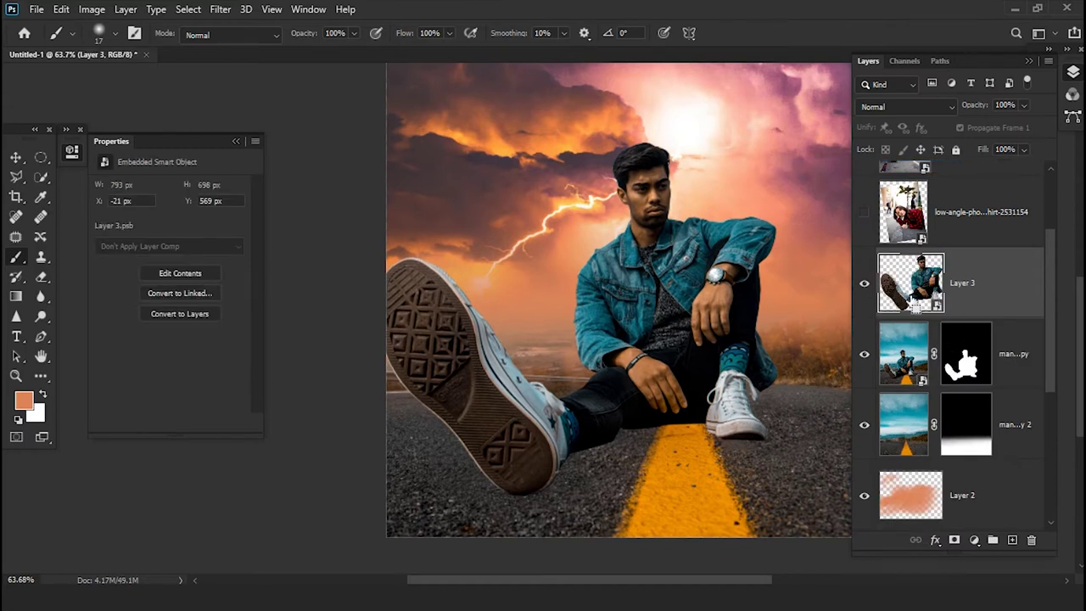
ctrl+click(910, 303)
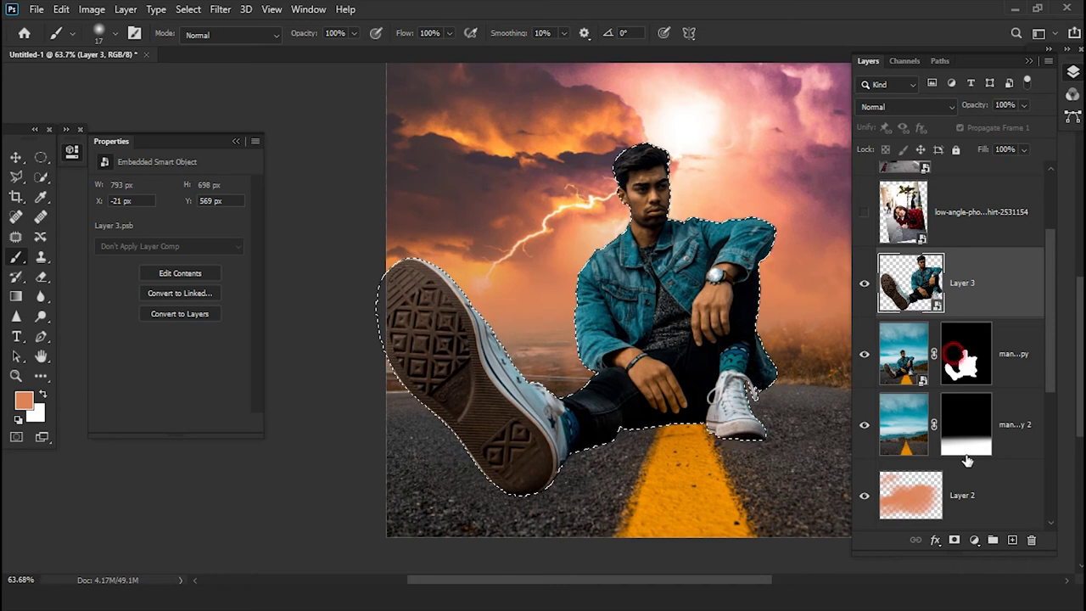
- Create a black Solid Color fill layer from the figure selection
click(954, 355)
click(969, 541)
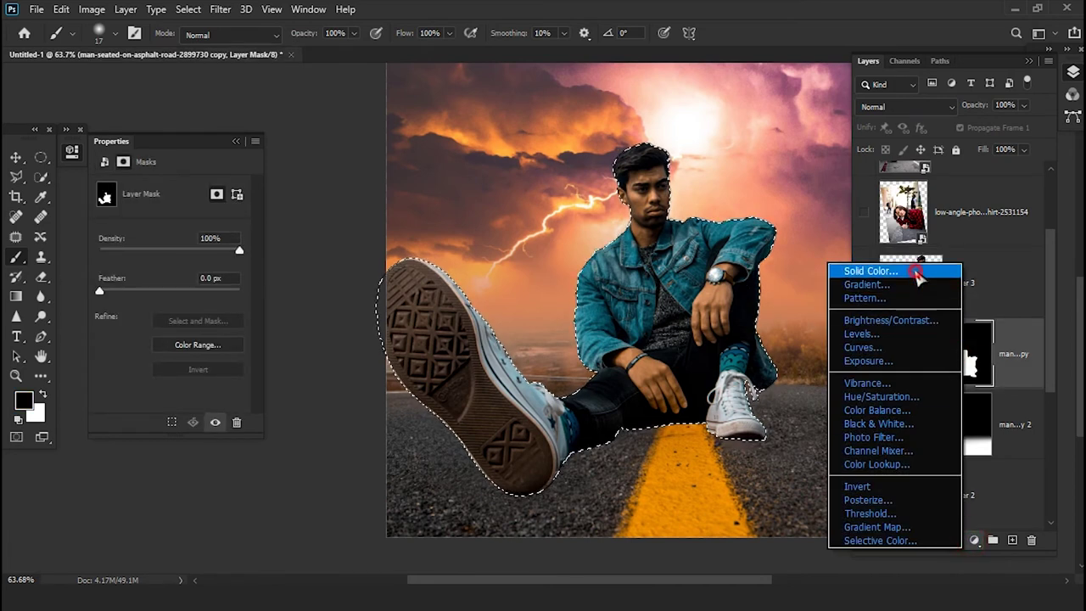
click(652, 332)
drag(642, 361, 644, 439)
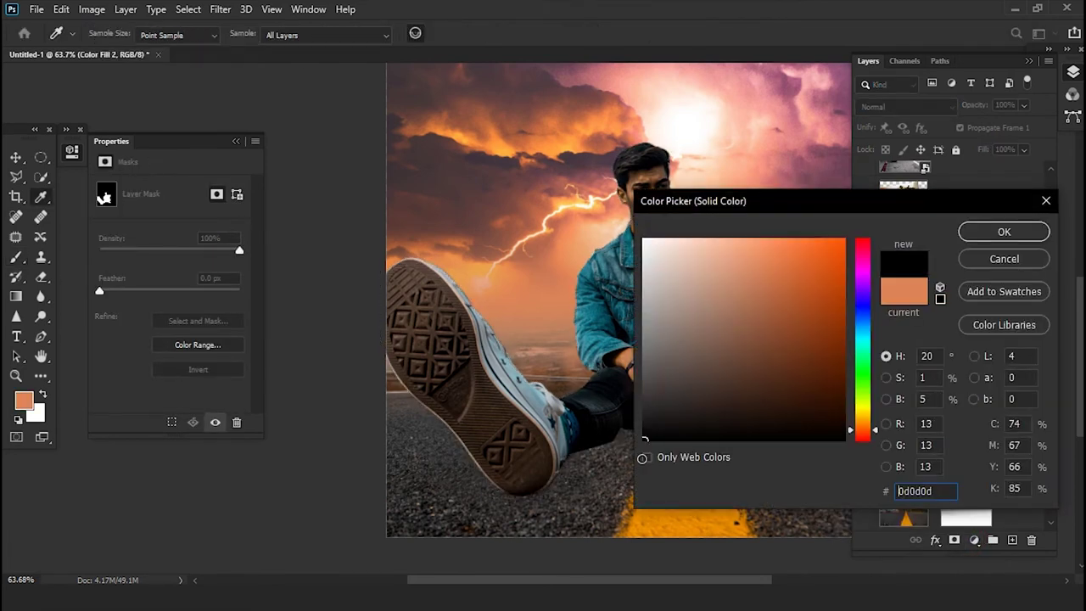
click(984, 231)
- Offset the black shadow slightly down-right and target its mask, feathered 8.6 px
key(b)
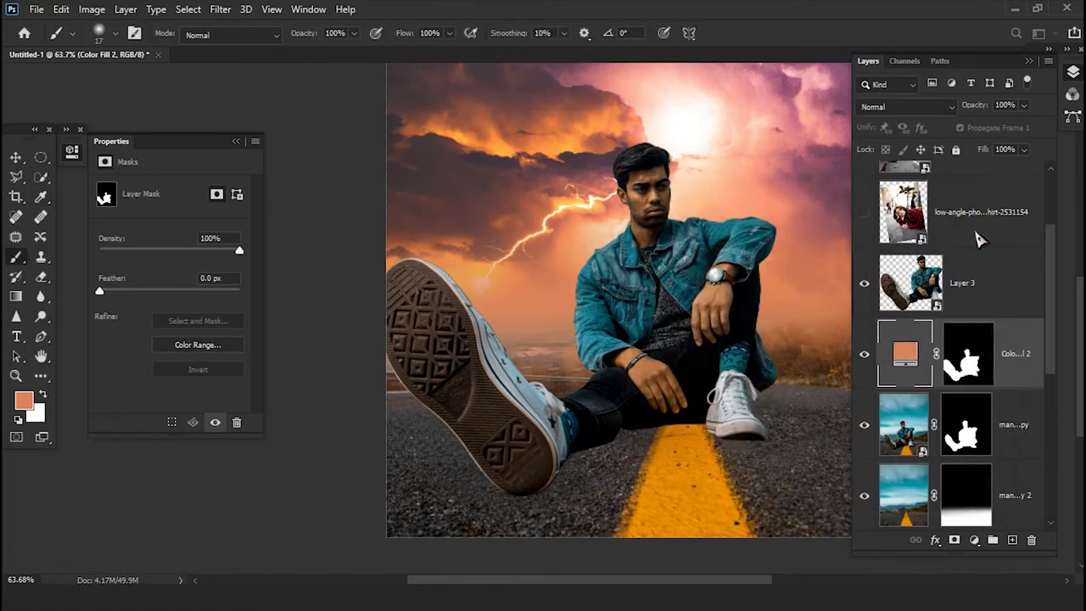
click(16, 157)
drag(653, 409, 662, 419)
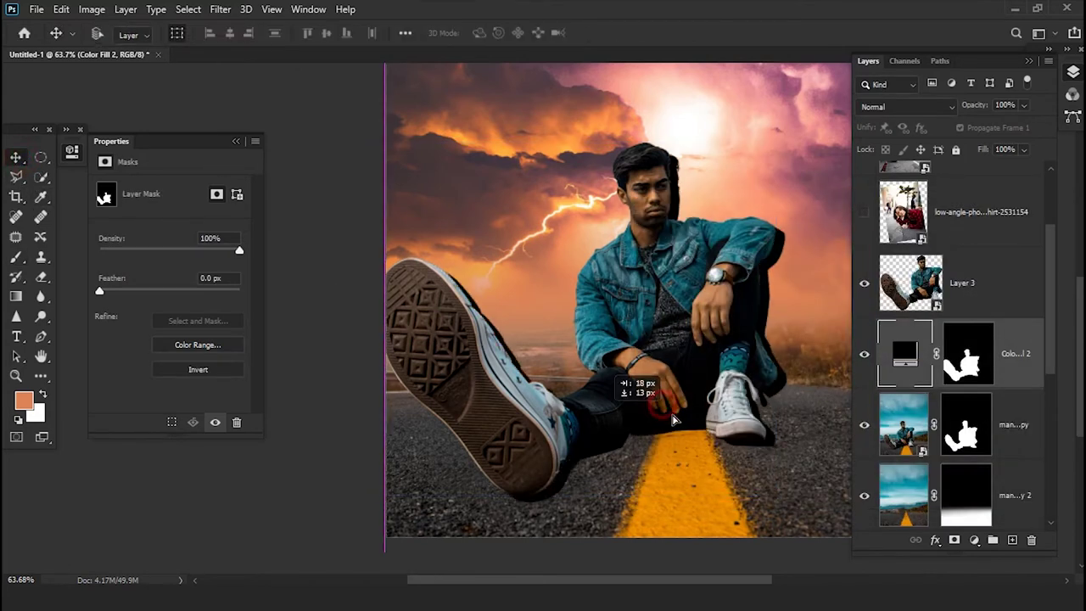
key(ctrl+t)
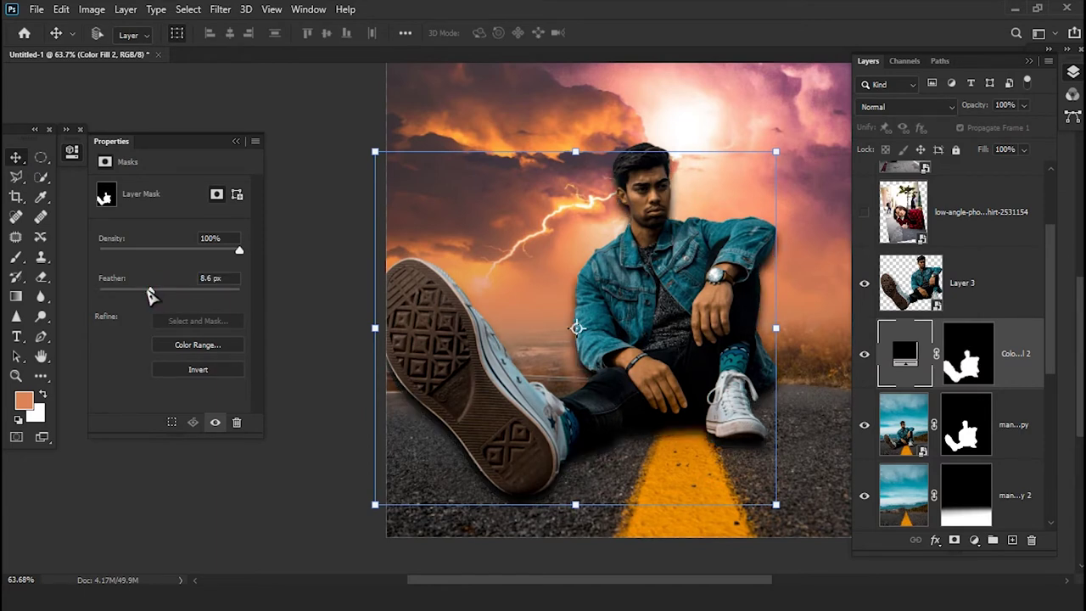
click(983, 356)
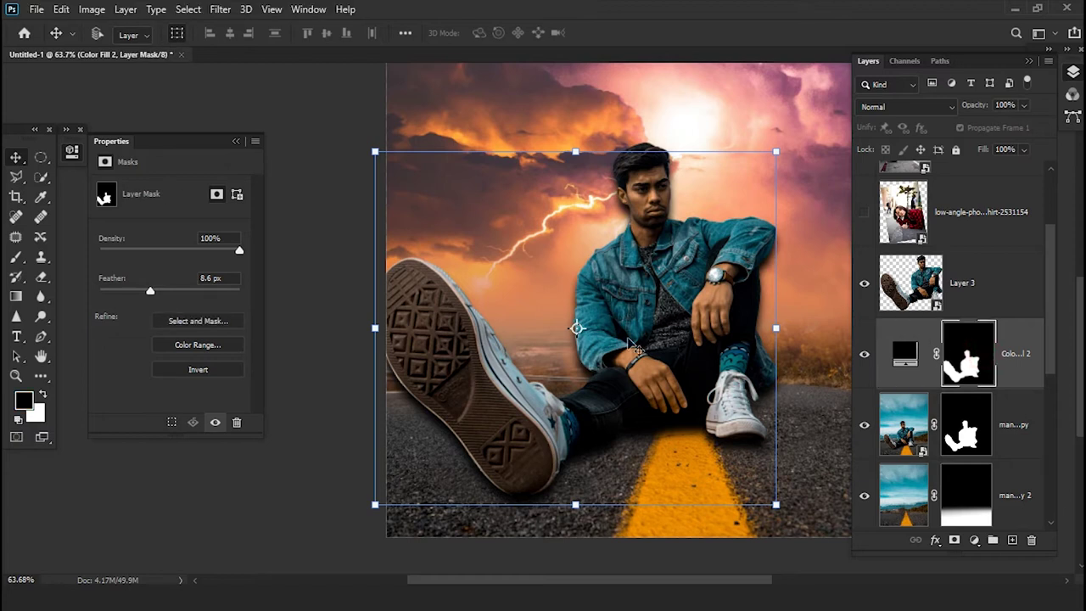
key(Return)
- Set a 128 px brush and paint away part of the shadow near the shoe
key(b)
right_click(606, 246)
drag(138, 246, 153, 246)
key(Return)
scroll(521, 191, up, 2)
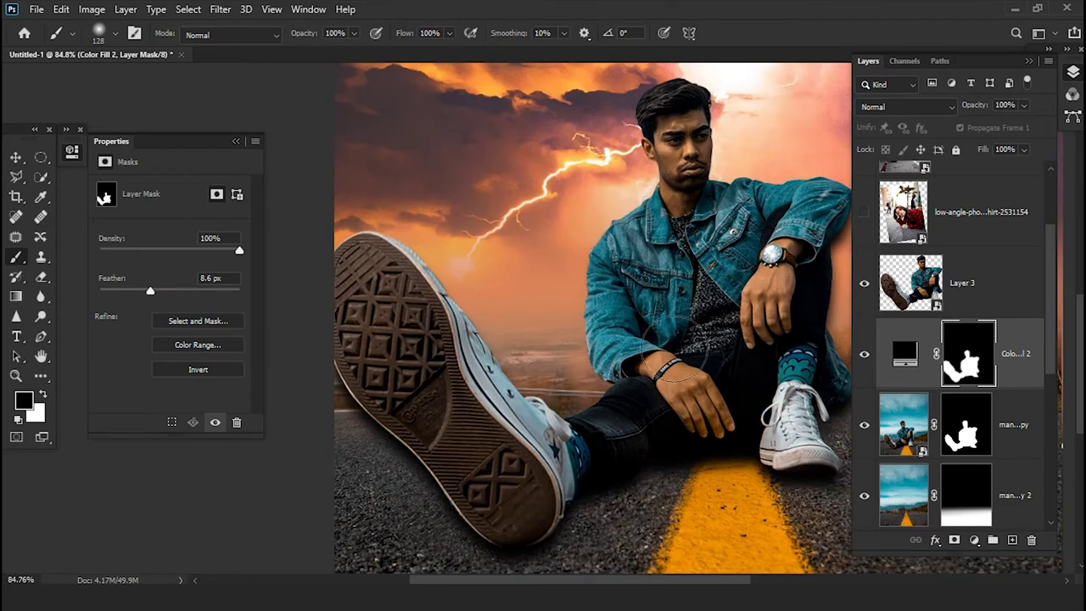
click(767, 292)
drag(767, 293, 606, 335)
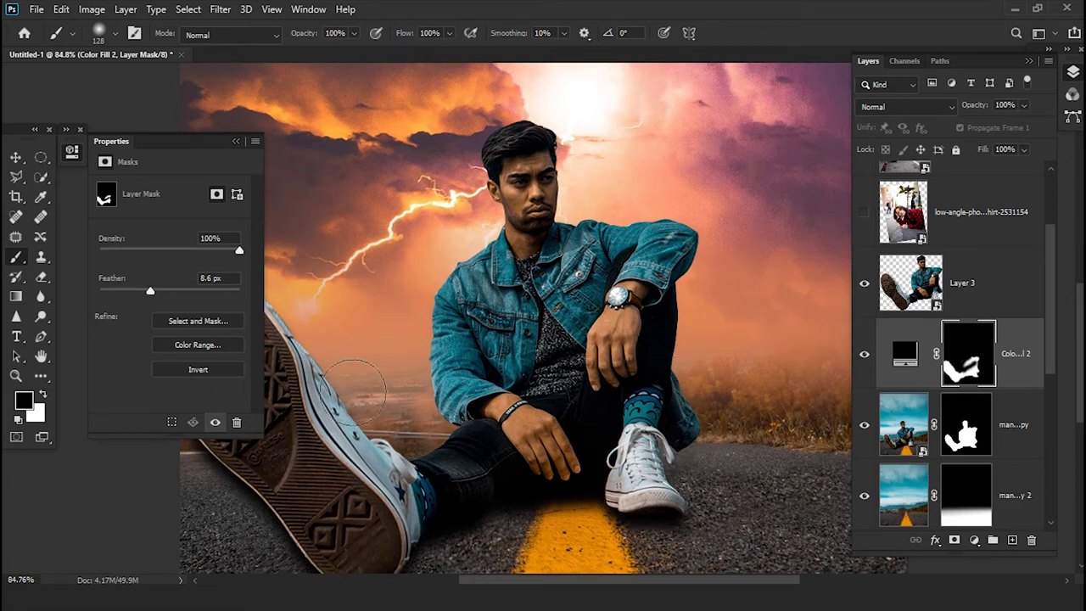
scroll(380, 381, left, 5)
scroll(537, 376, down, 3)
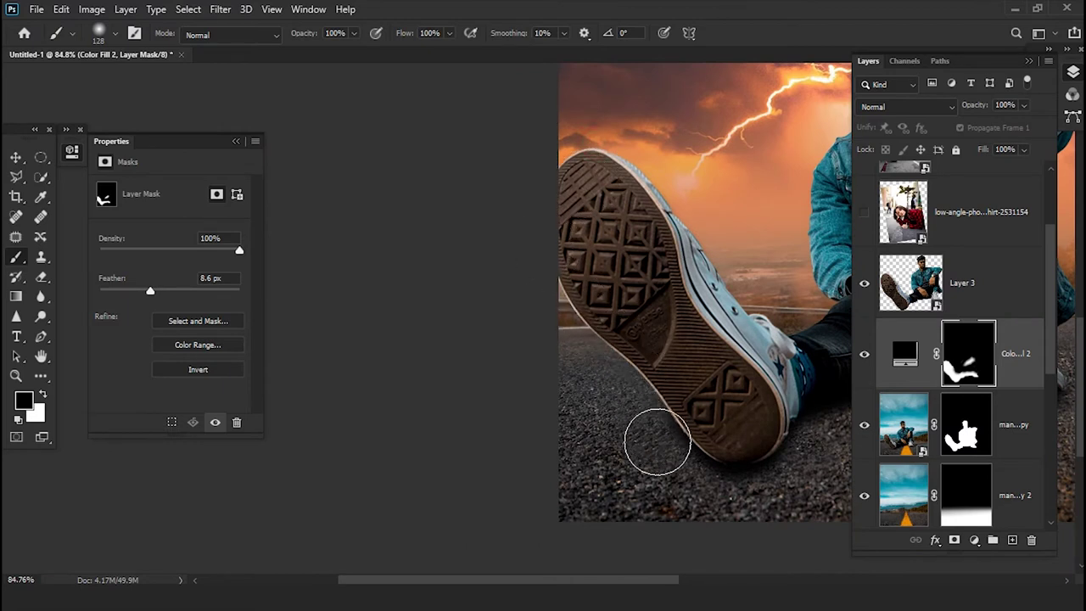
scroll(490, 452, down, 3)
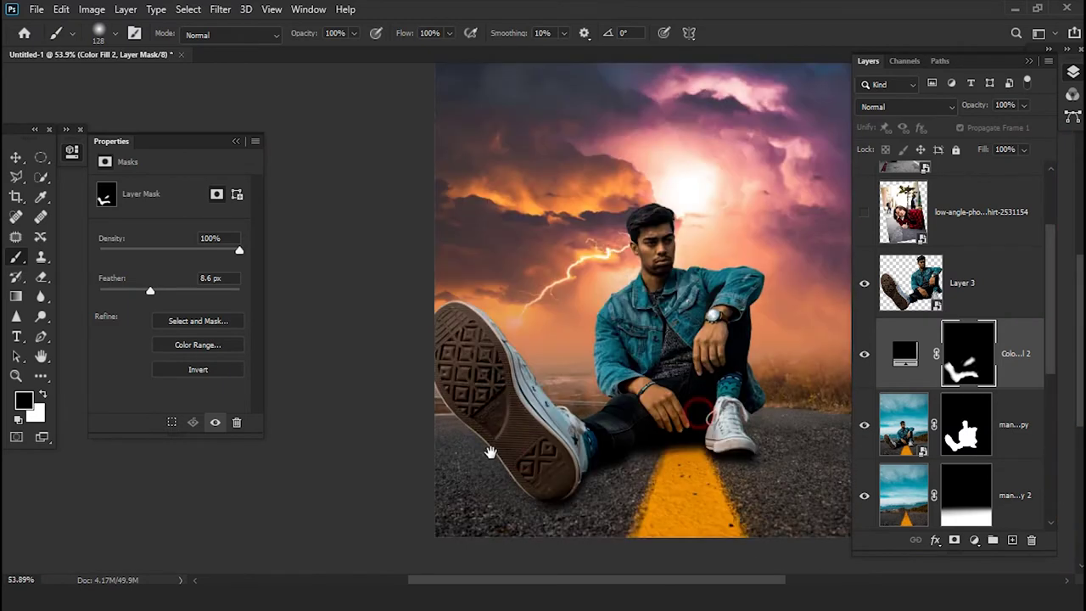
scroll(545, 545, up, 2)
scroll(605, 435, up, 3)
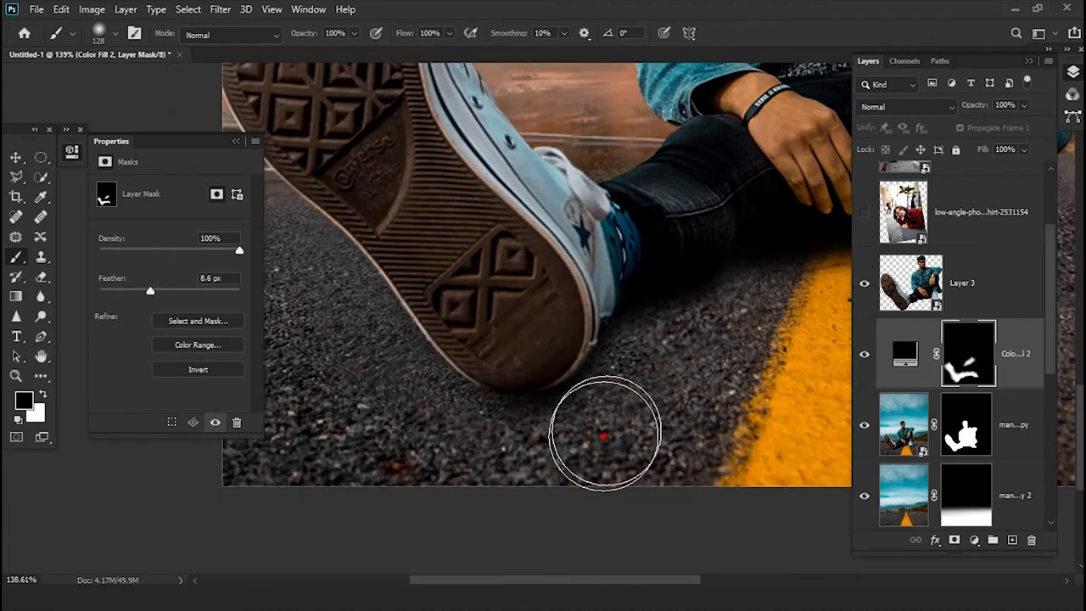
scroll(514, 407, down, 3)
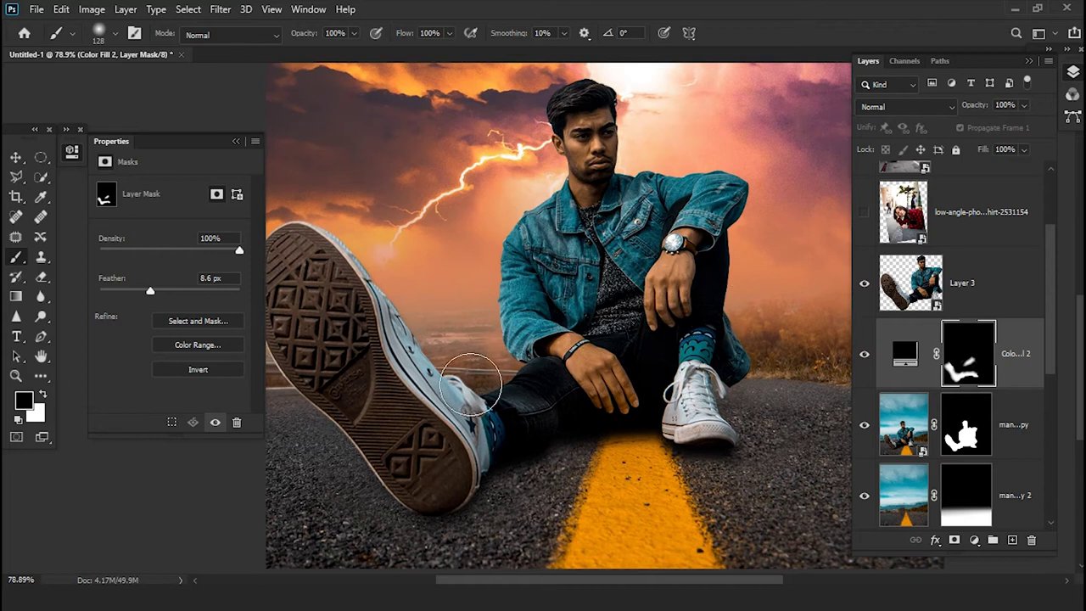
scroll(610, 276, down, 2)
scroll(1007, 445, down, 2)
scroll(1008, 446, down, 3)
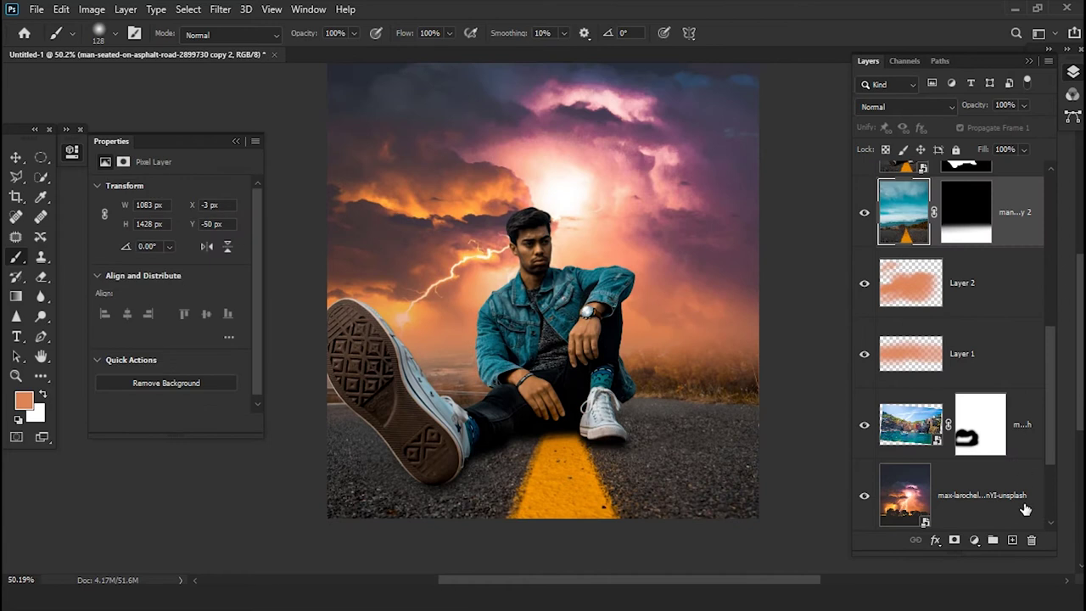
- Add a Levels adjustment clipped to the road photo, lowering output highlights and lifting output shadows
click(974, 540)
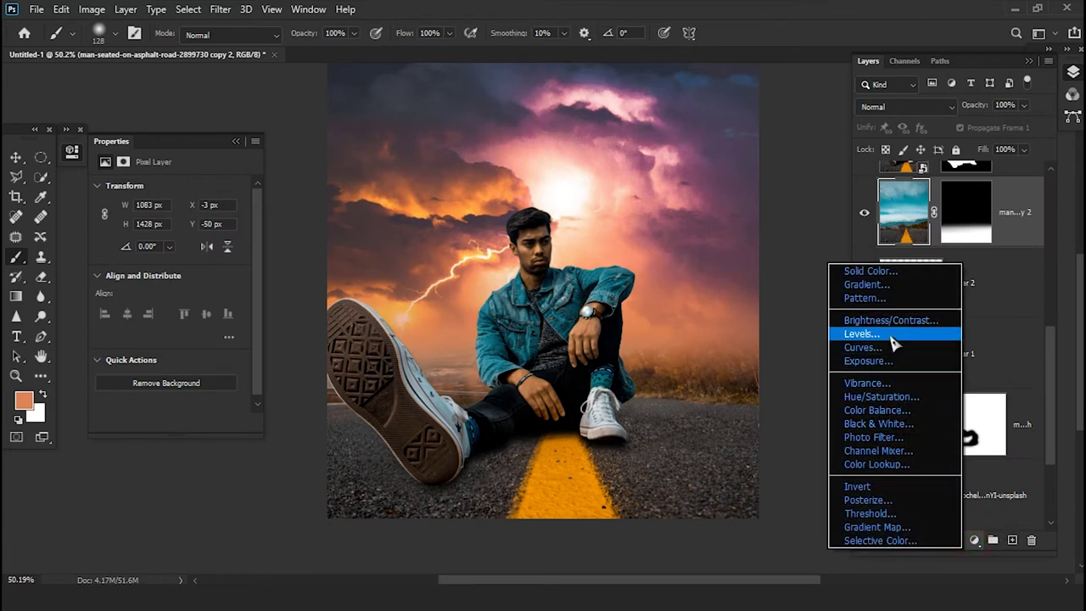
click(893, 336)
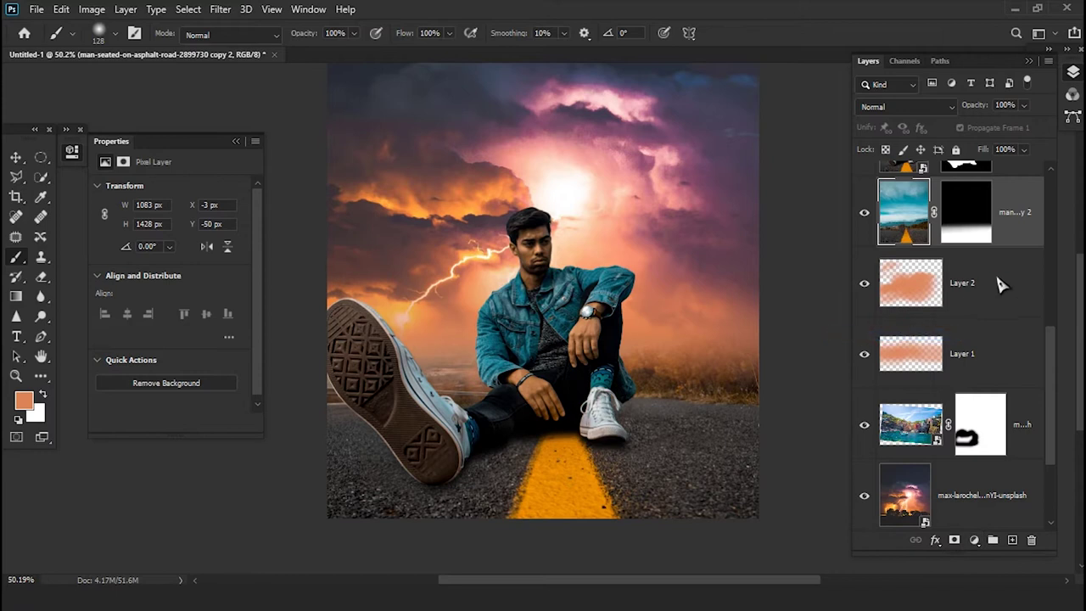
alt+click(1024, 244)
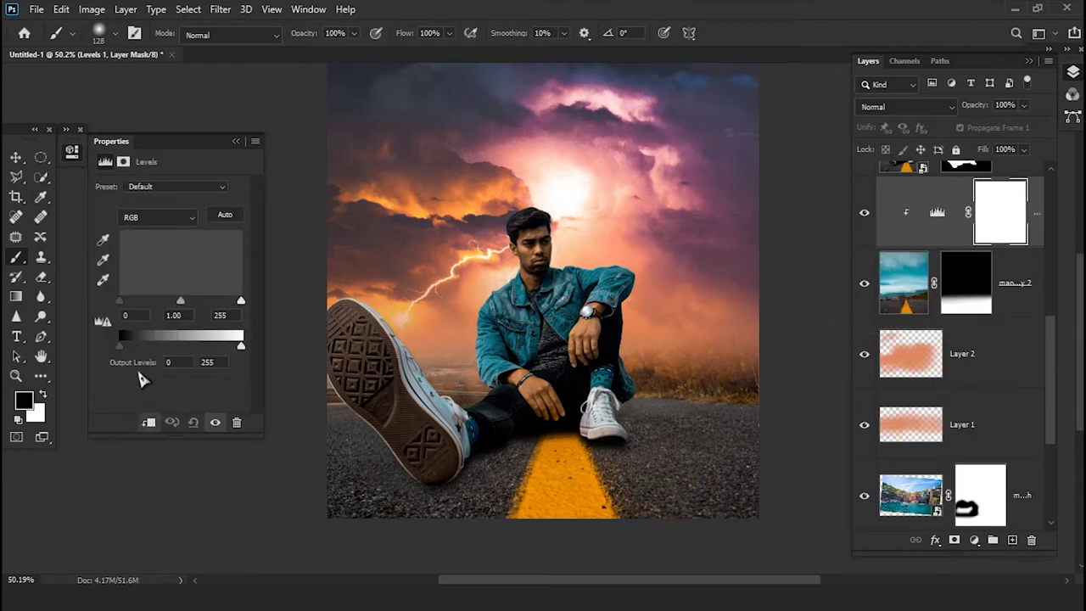
drag(240, 348, 179, 351)
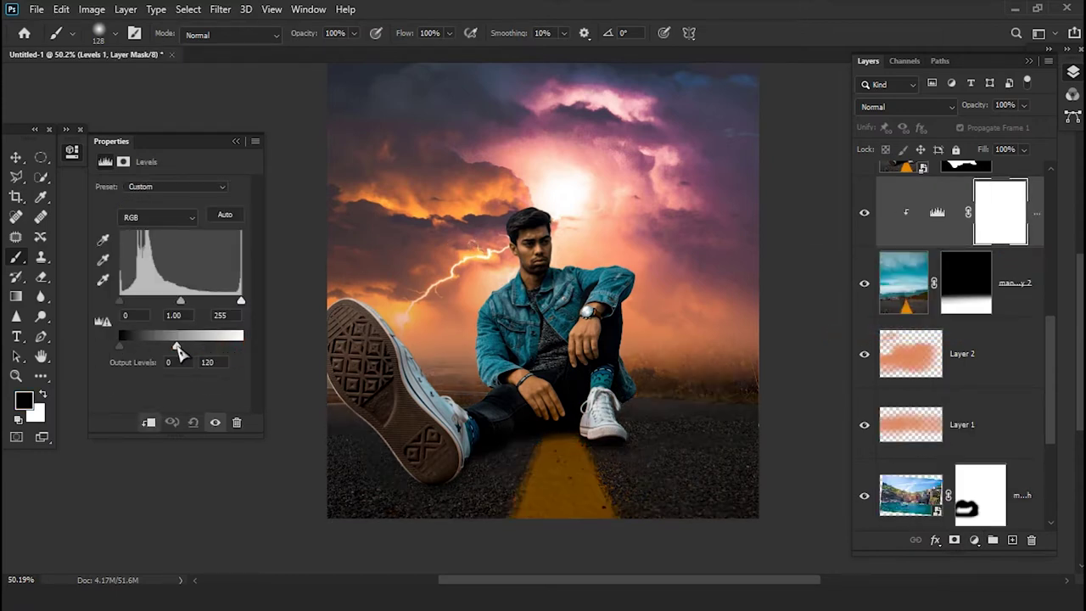
drag(143, 352, 128, 352)
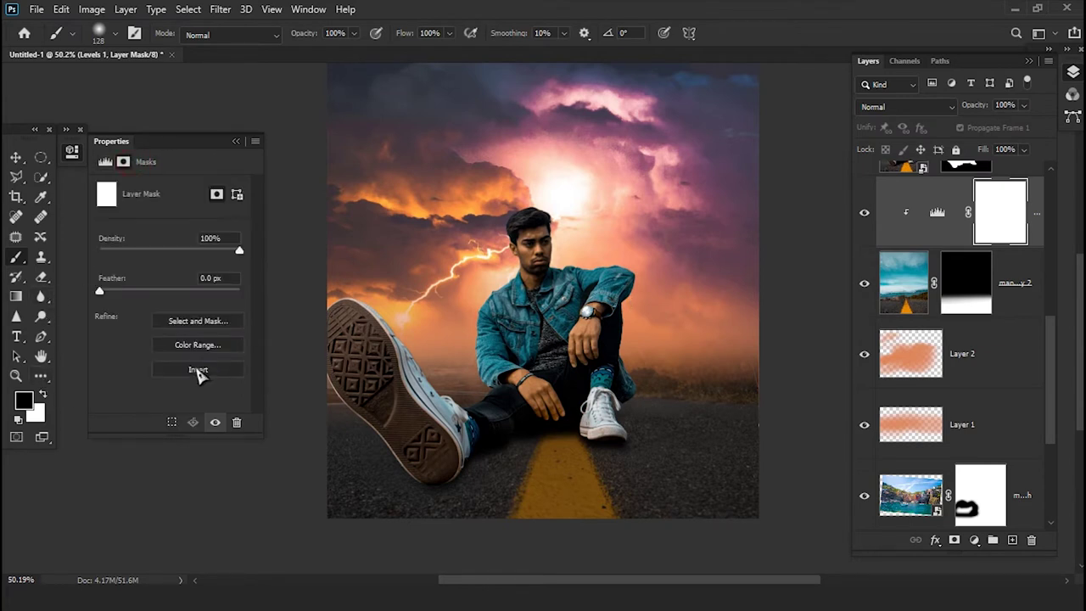
- Paint soft white shadows on the Levels mask beside the knee at 33% brush opacity
scroll(520, 376, up, 2)
right_click(531, 376)
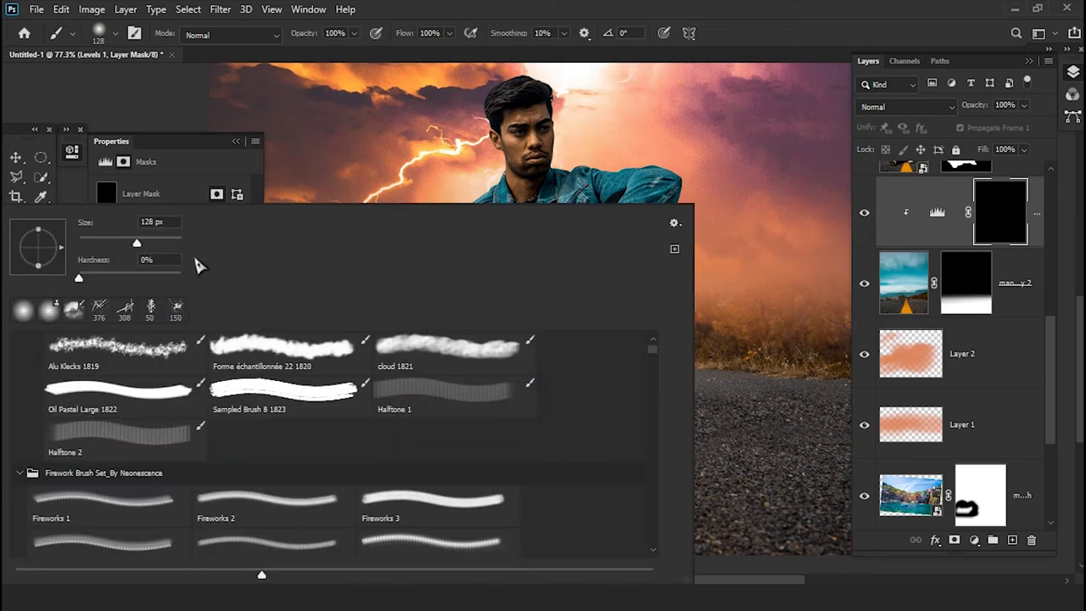
drag(311, 34, 238, 39)
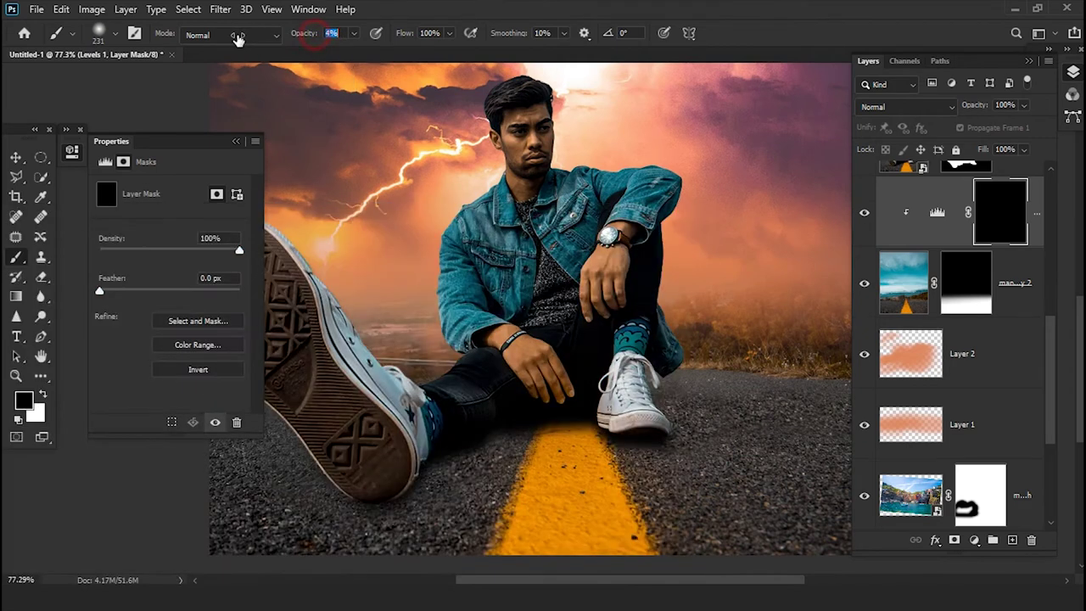
scroll(508, 441, down, 2)
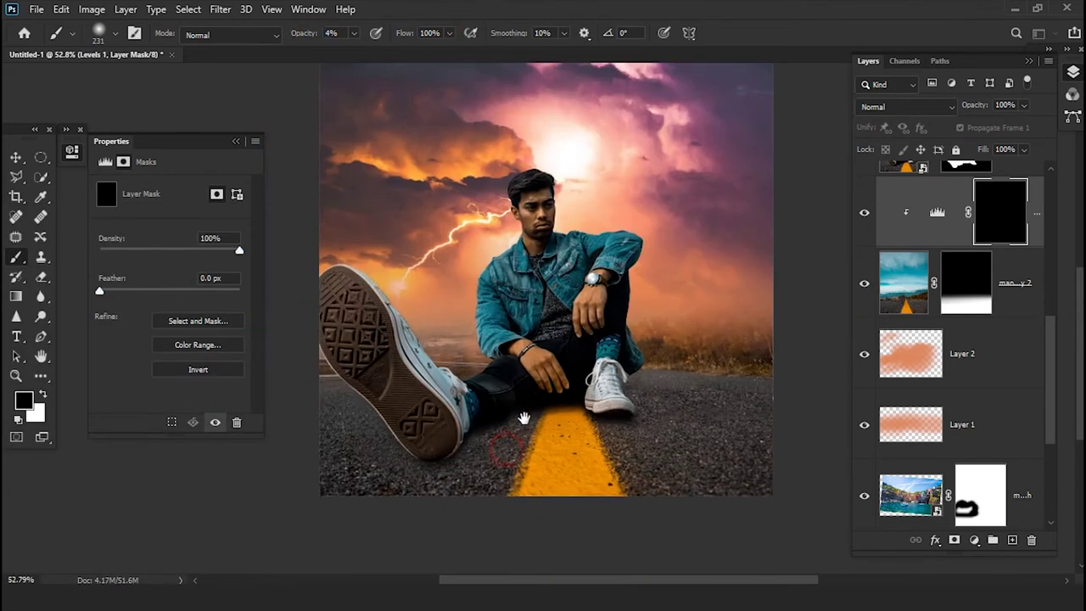
scroll(524, 418, up, 3)
key(x)
drag(546, 364, 569, 400)
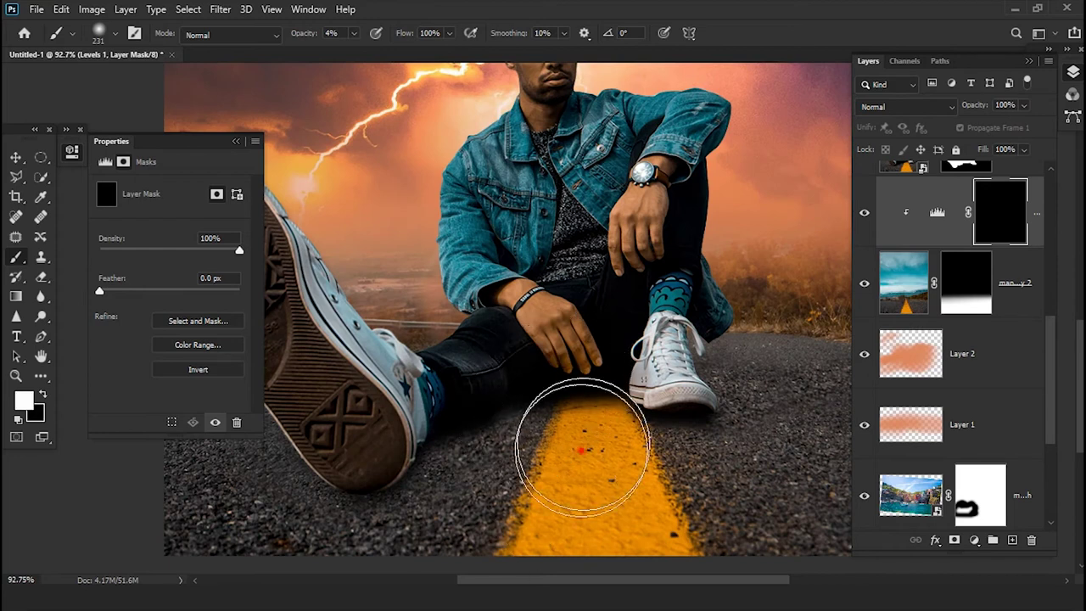
drag(304, 41, 289, 41)
click(488, 377)
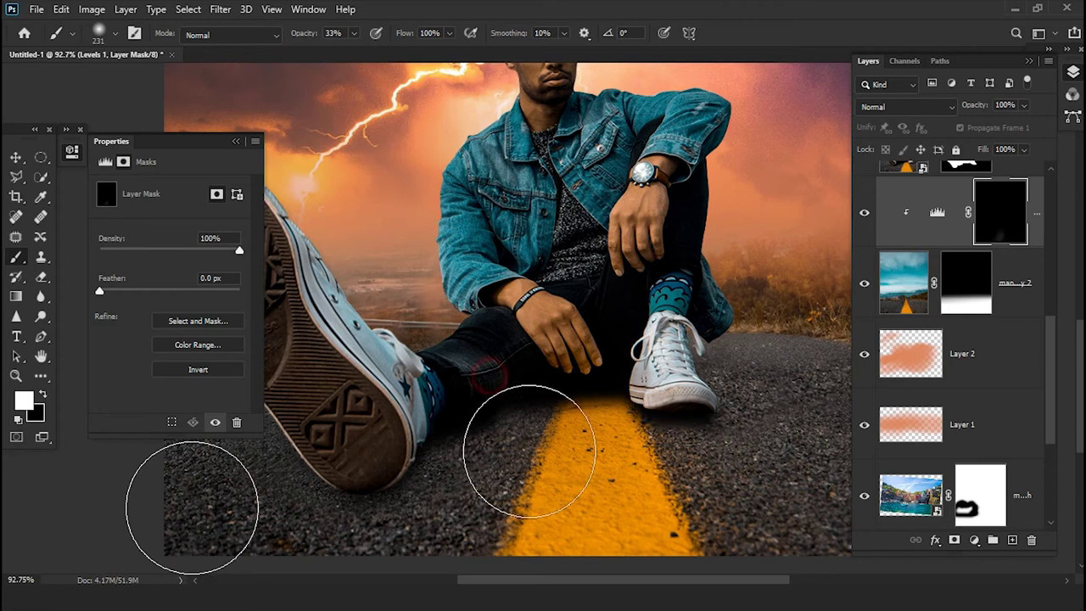
- Dab more shadow onto the road around the shoes, then select the seated man's layer
drag(717, 460, 570, 338)
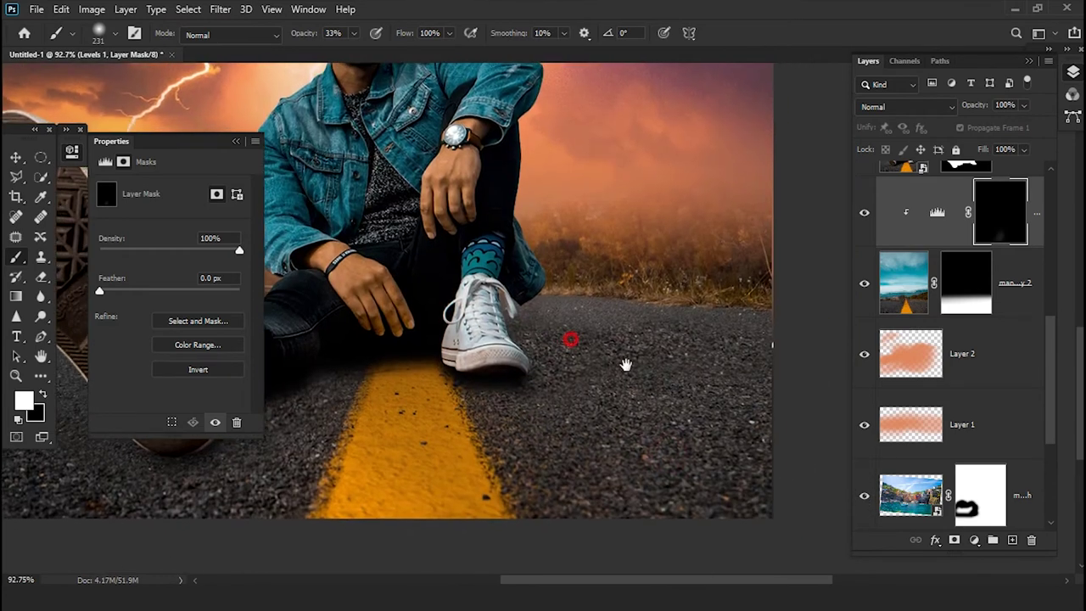
click(633, 404)
scroll(543, 399, down, 5)
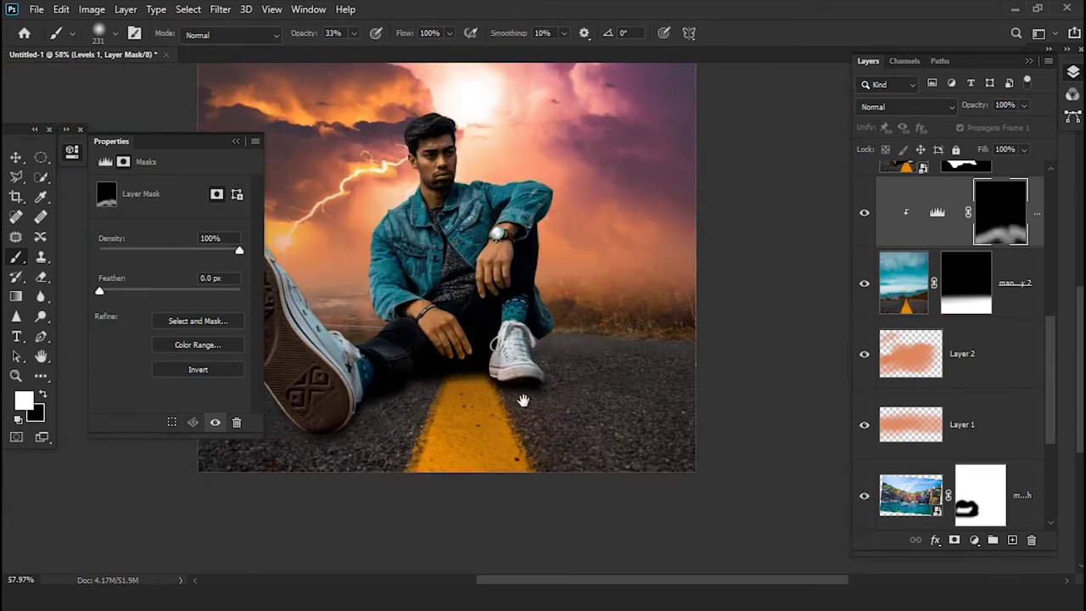
drag(453, 405, 601, 470)
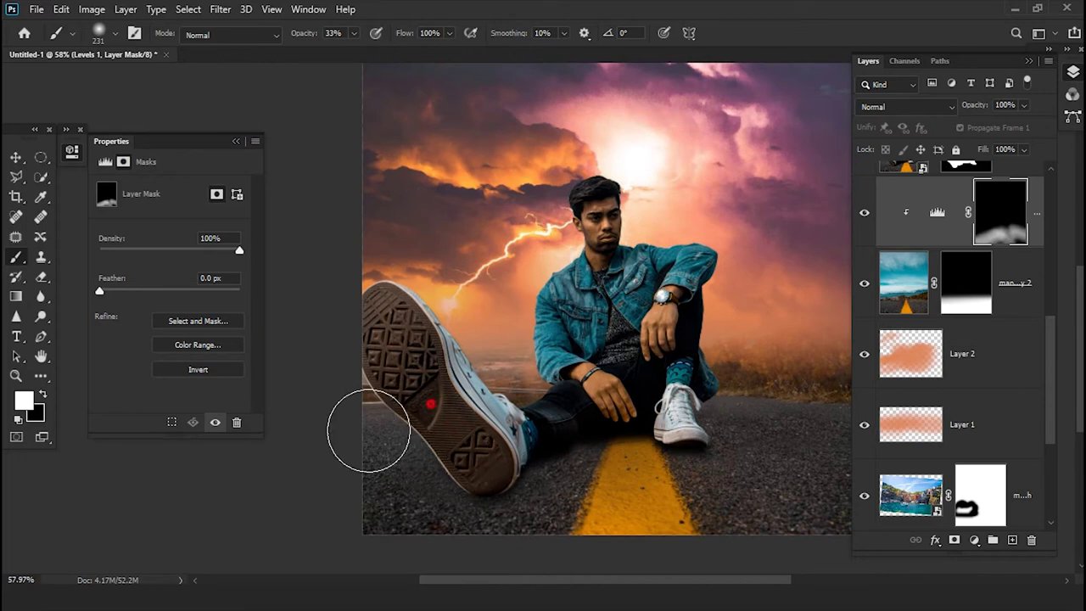
scroll(577, 436, up, 5)
mouse_move(601, 417)
mouse_down()
mouse_move(560, 394)
mouse_move(539, 411)
mouse_up()
scroll(559, 394, down, 1)
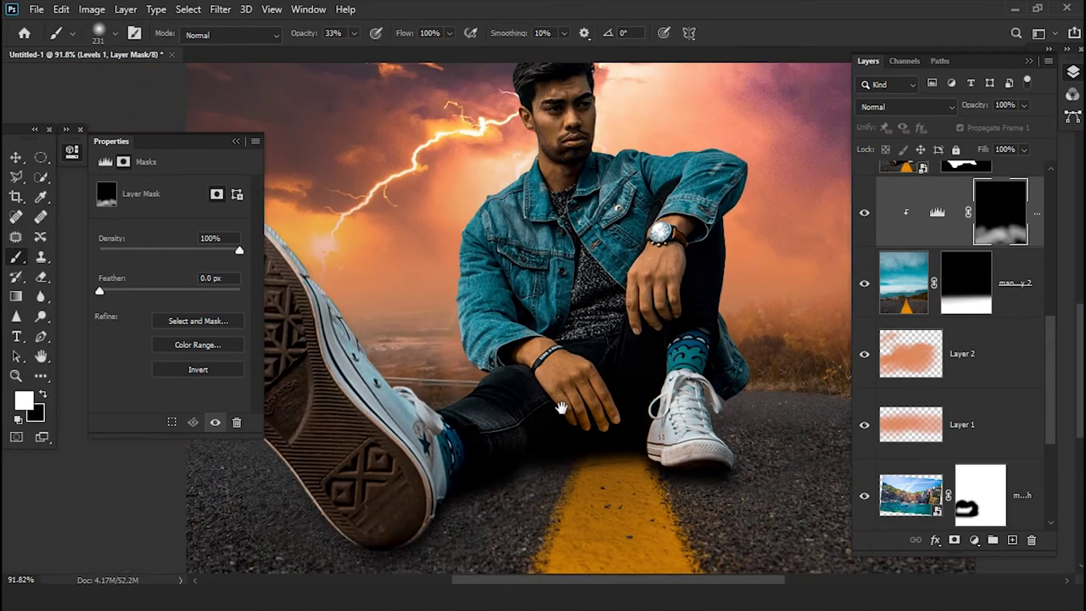
drag(560, 408, 585, 376)
scroll(585, 376, down, 1)
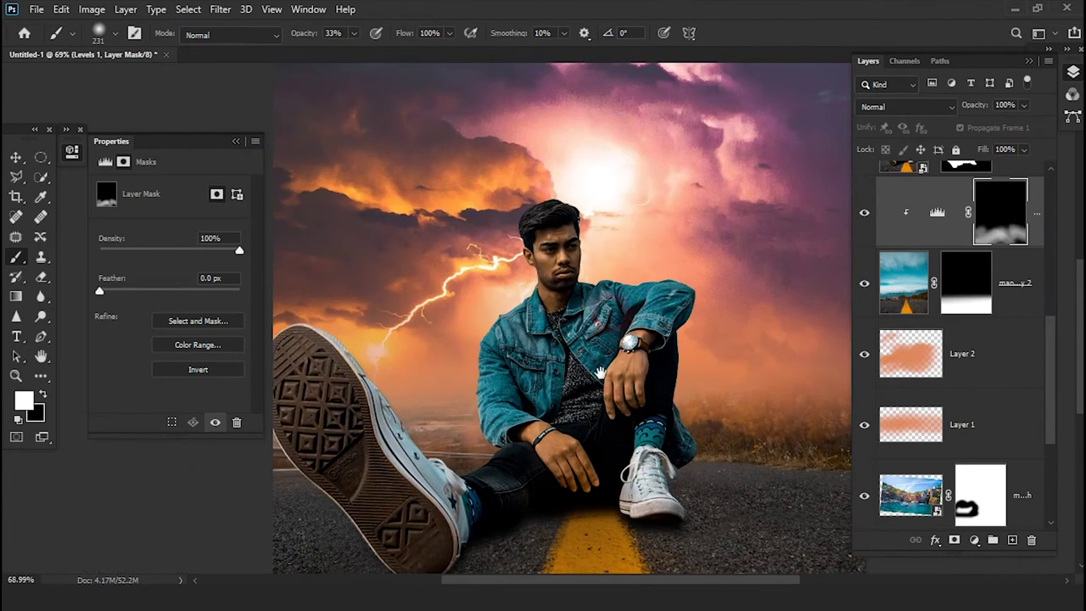
scroll(564, 273, up, 5)
scroll(564, 273, down, 4)
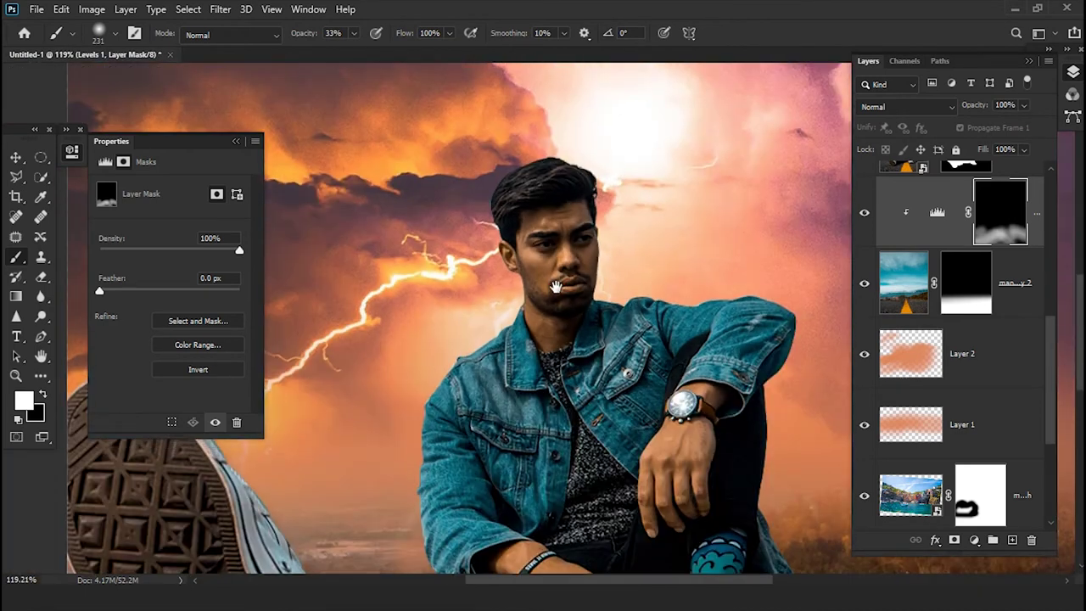
scroll(939, 291, up, 3)
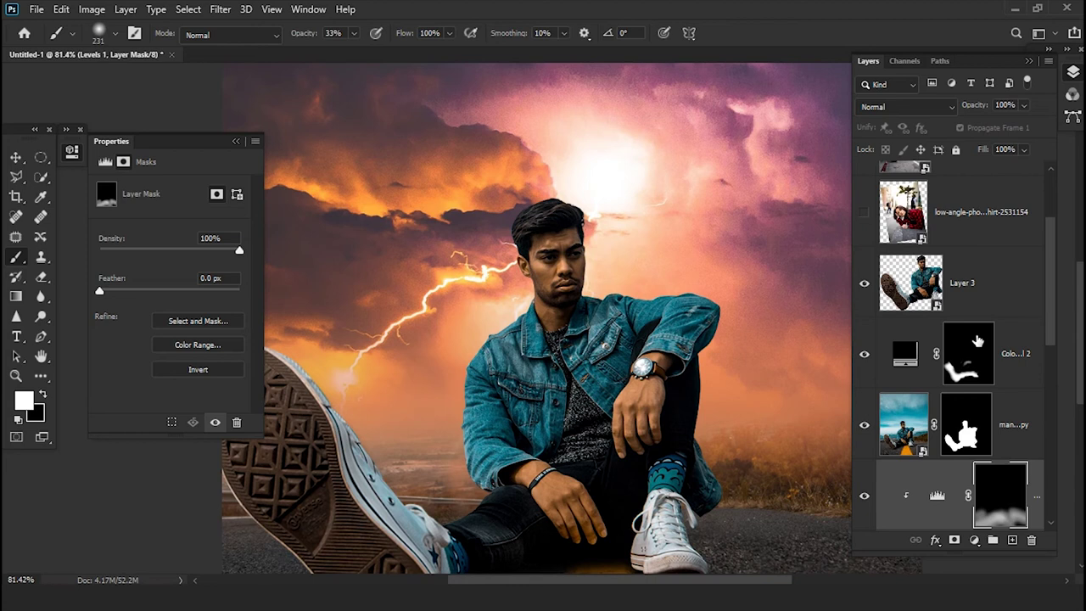
click(979, 316)
- Clip a +0.61 Exposure adjustment to the seated man's layer and toggle it to compare
click(980, 544)
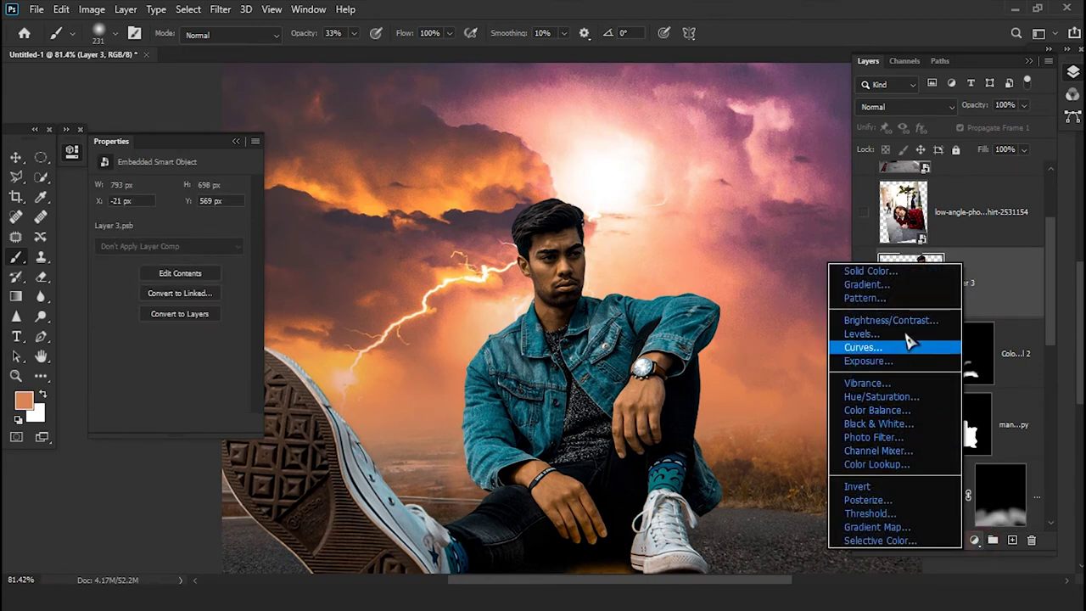
click(873, 360)
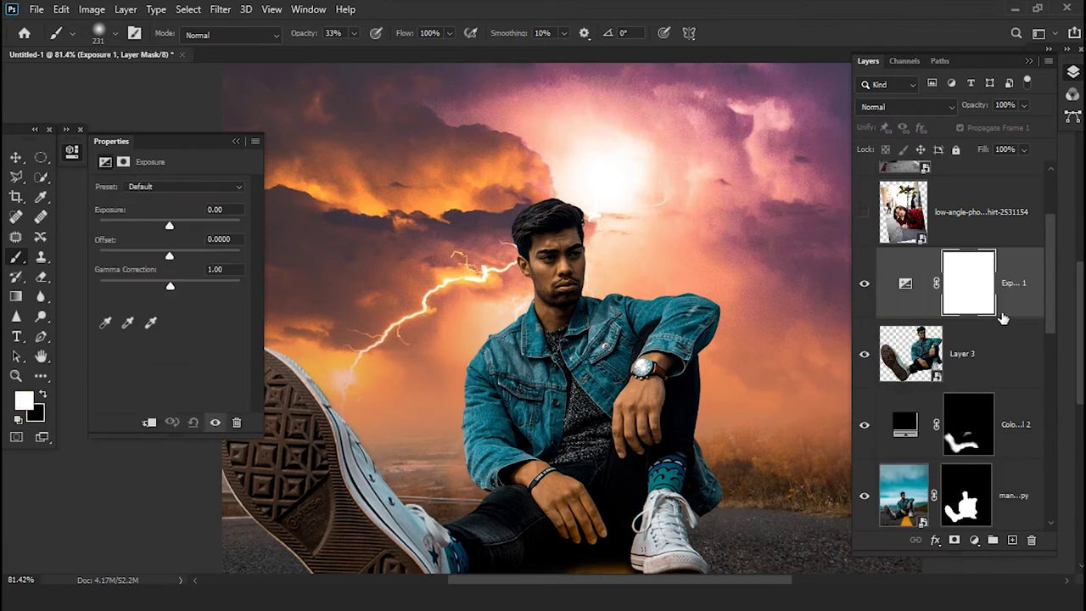
alt+click(1012, 314)
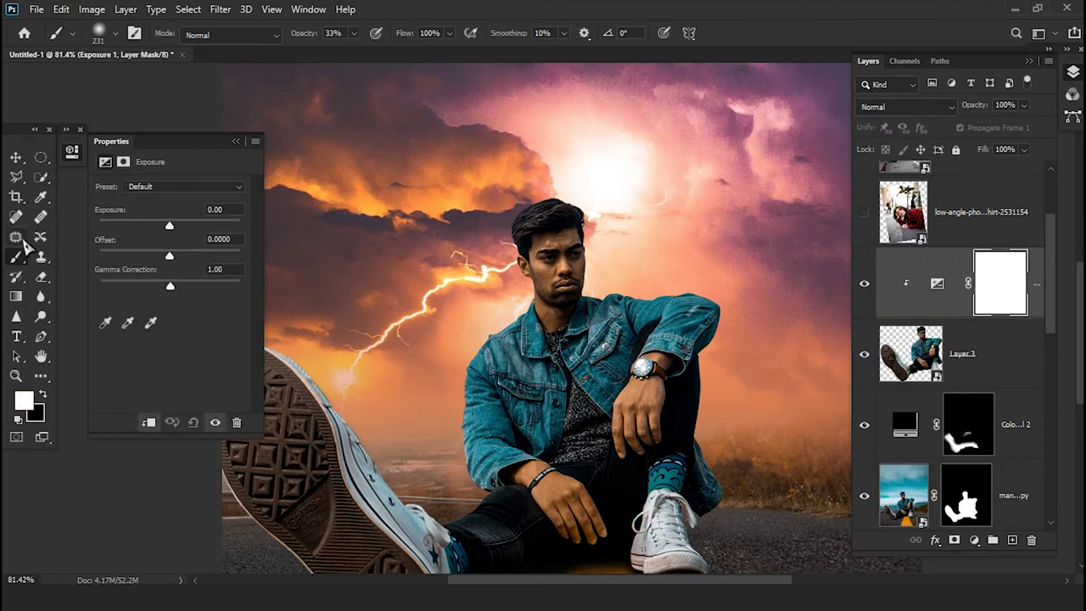
drag(175, 229, 179, 230)
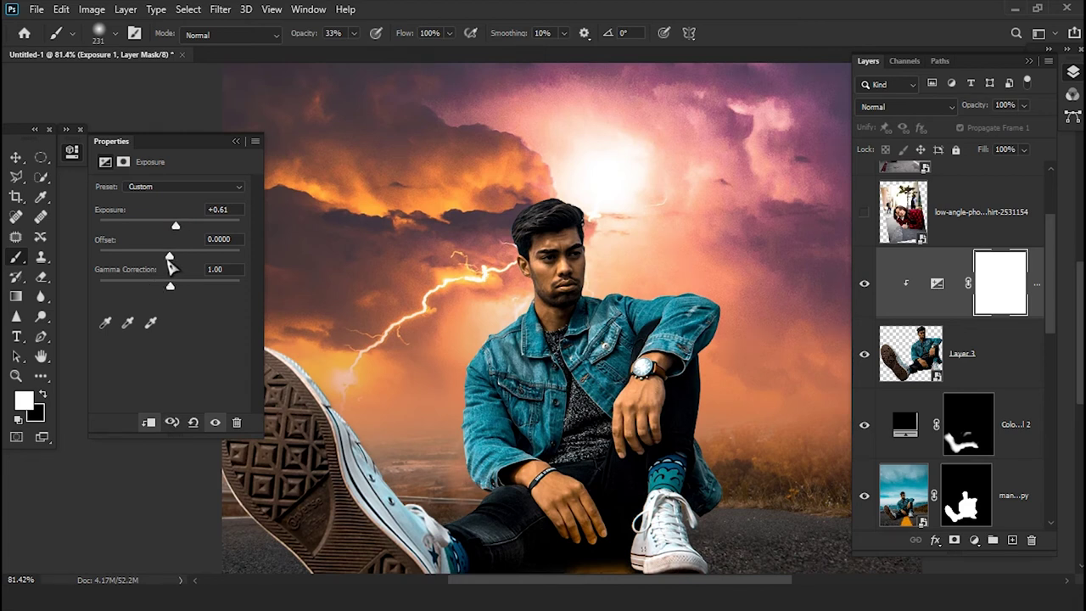
drag(178, 262, 173, 260)
scroll(519, 406, down, 3)
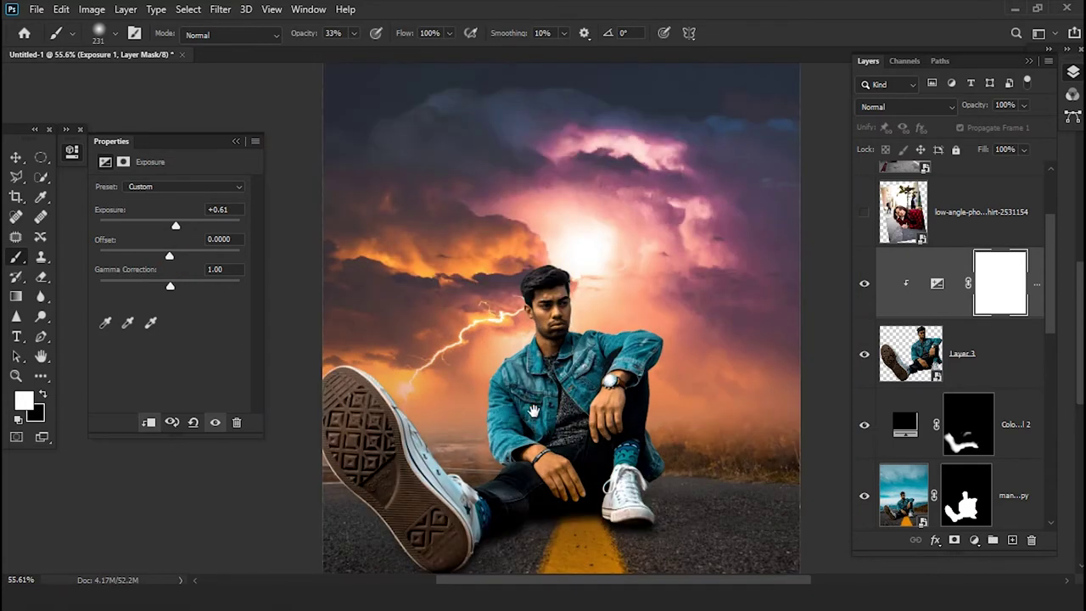
click(867, 296)
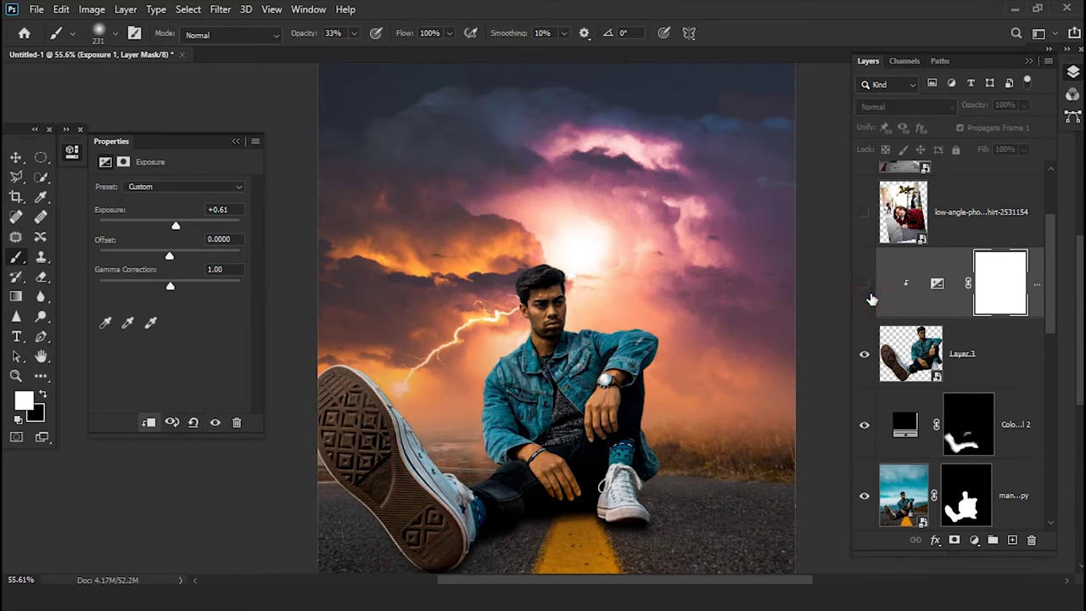
click(865, 290)
scroll(489, 487, up, 3)
click(1018, 375)
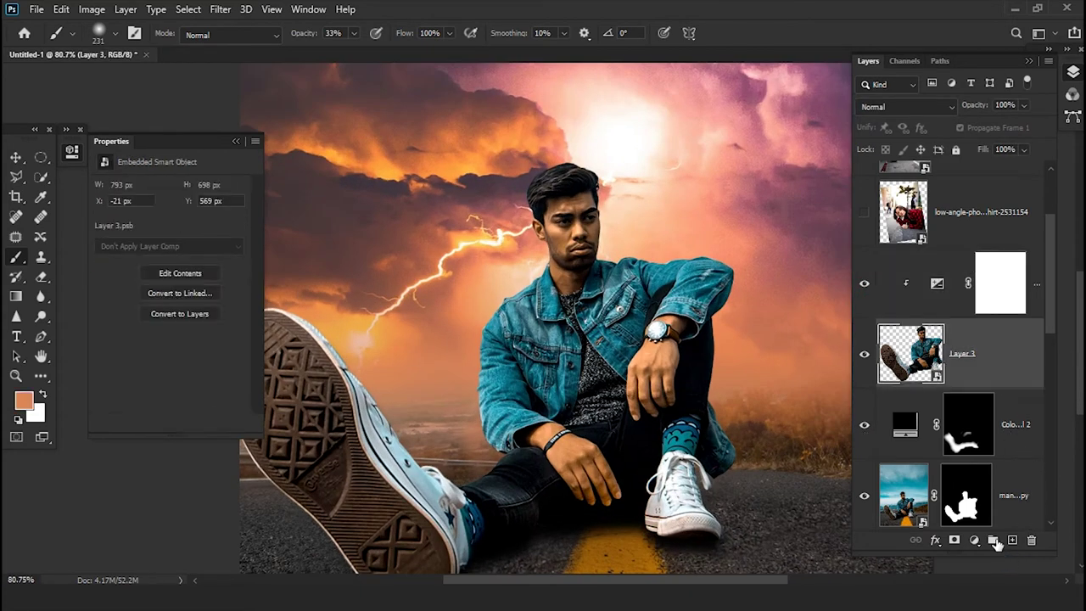
- Add a Levels adjustment on the man with midtones at 0.70 and an inverted mask
click(976, 541)
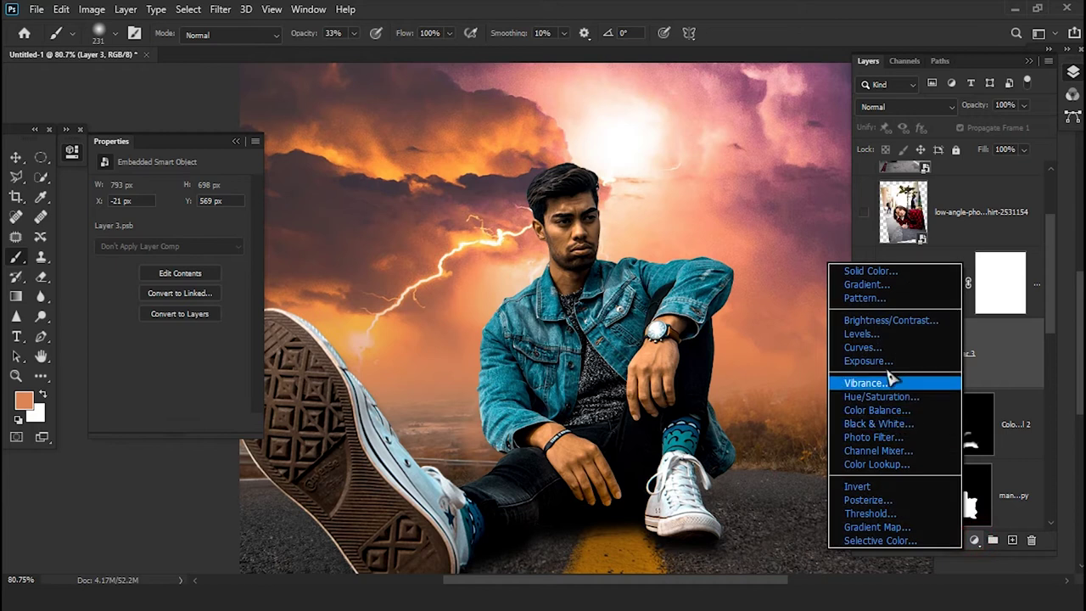
click(884, 336)
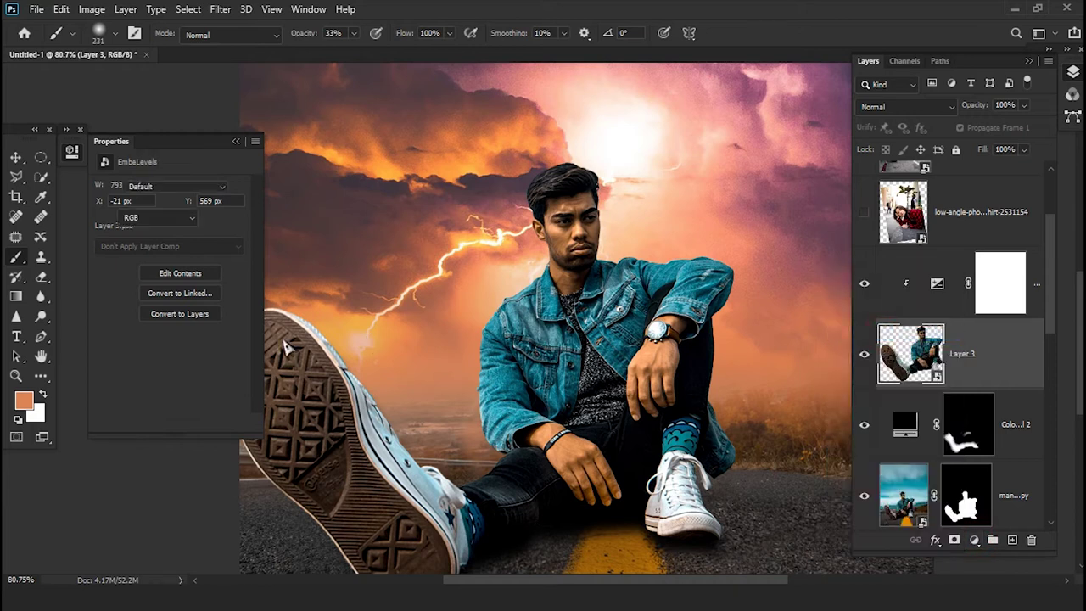
drag(180, 307, 195, 307)
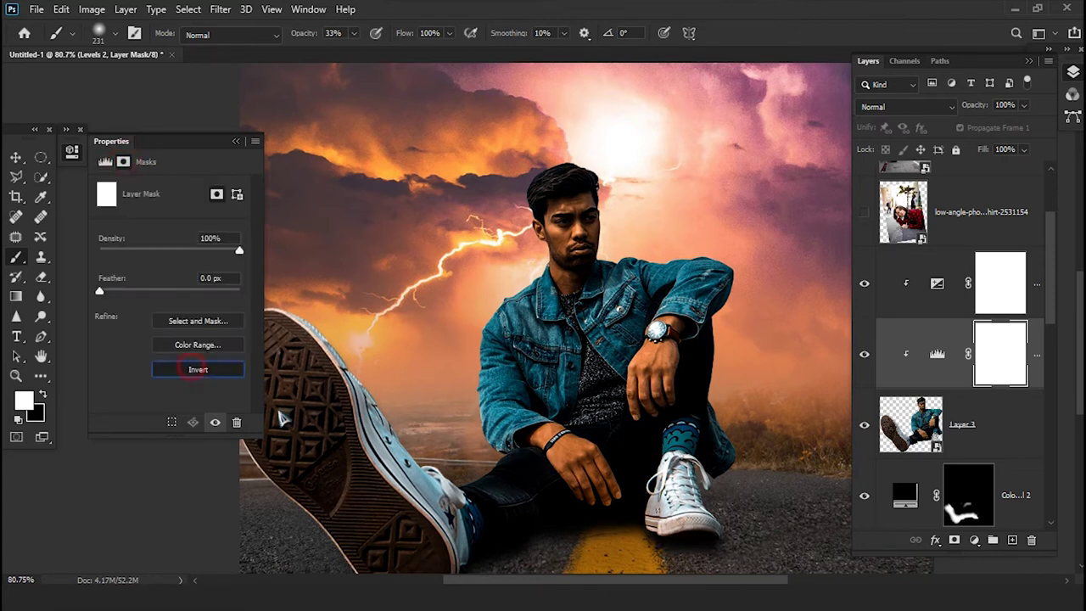
drag(461, 460, 541, 275)
- Paint the mask white over the shoe sole, between the legs and around the right shoe
drag(382, 242, 515, 364)
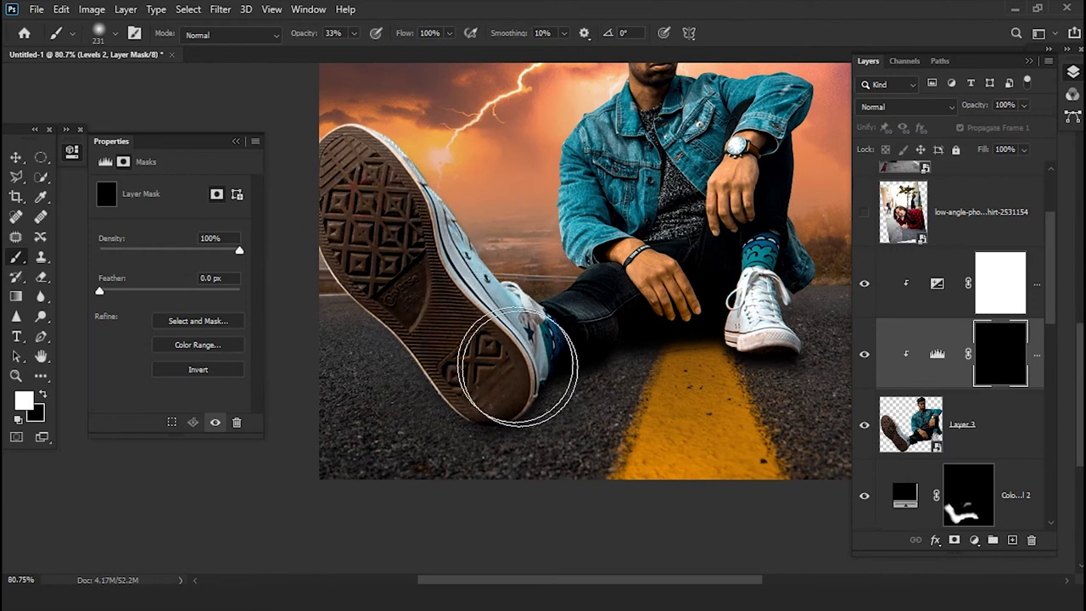
drag(667, 311, 618, 334)
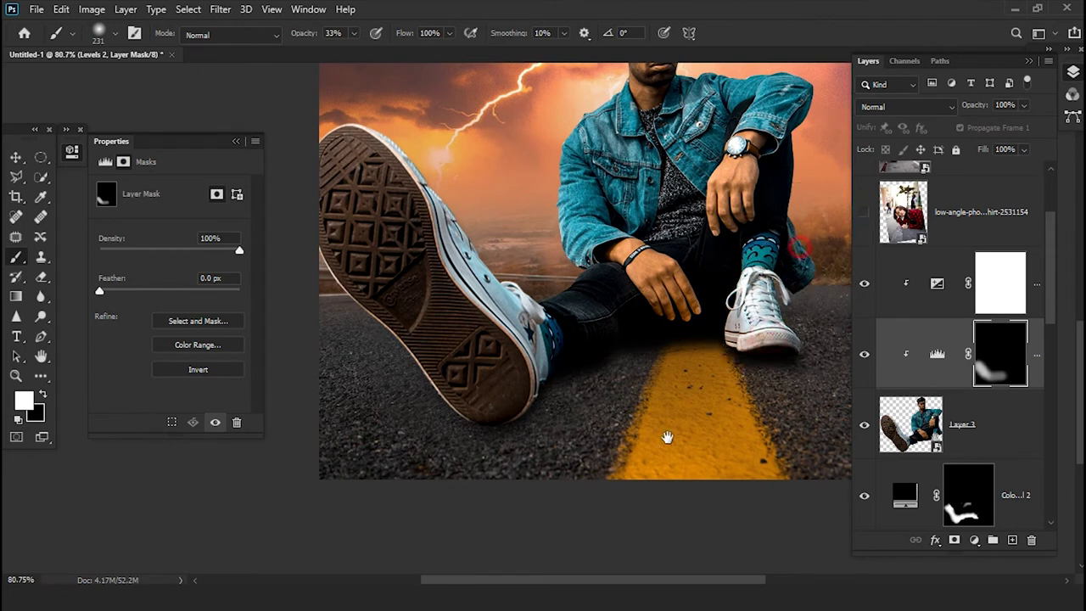
drag(667, 437, 524, 602)
drag(691, 340, 673, 436)
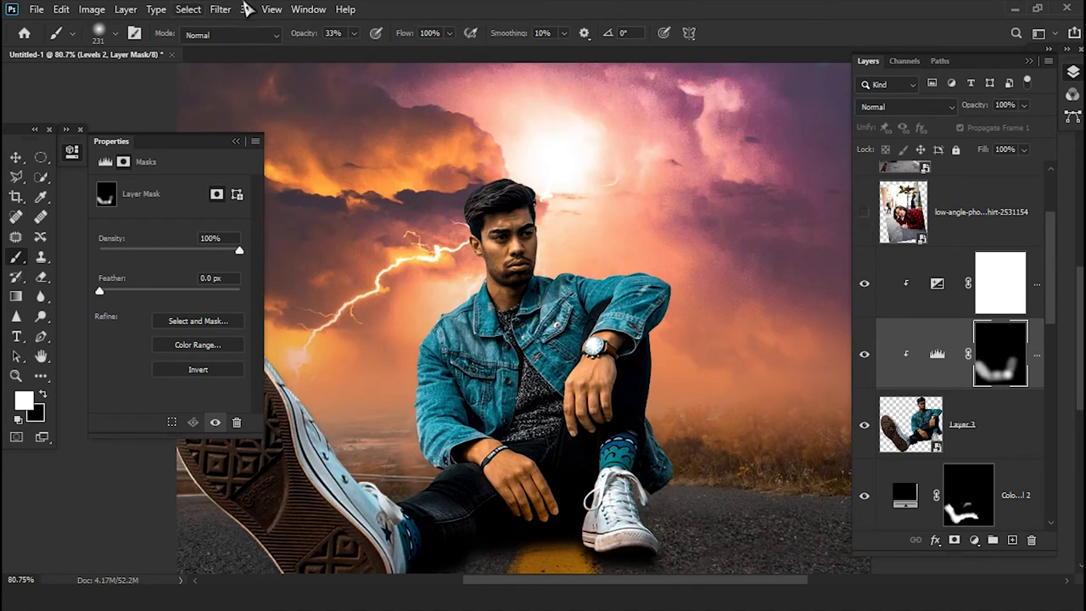
text(9)
key(Return)
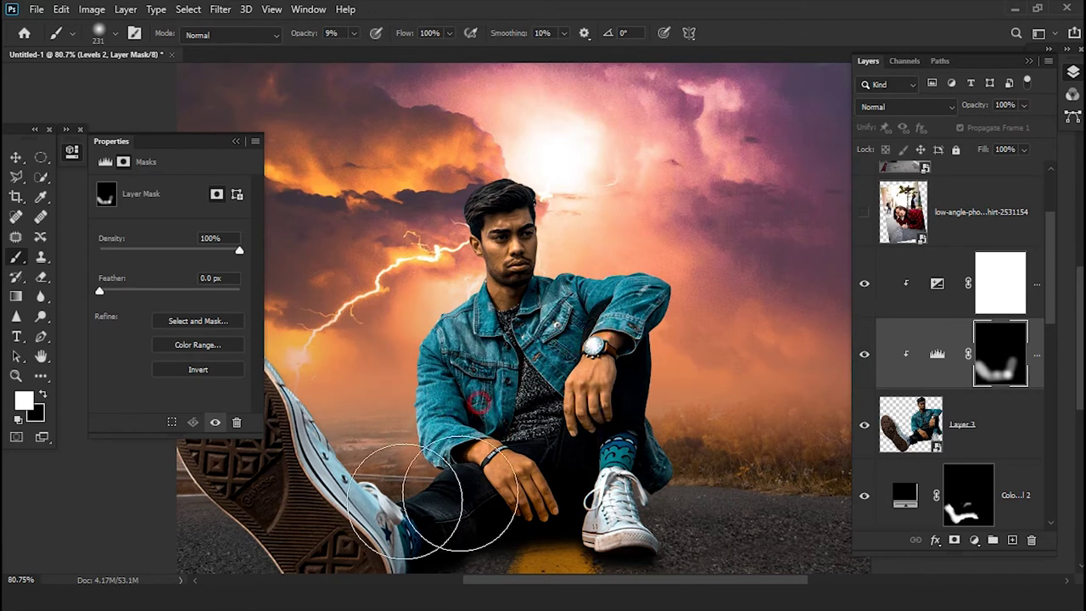
scroll(607, 486, down, 2)
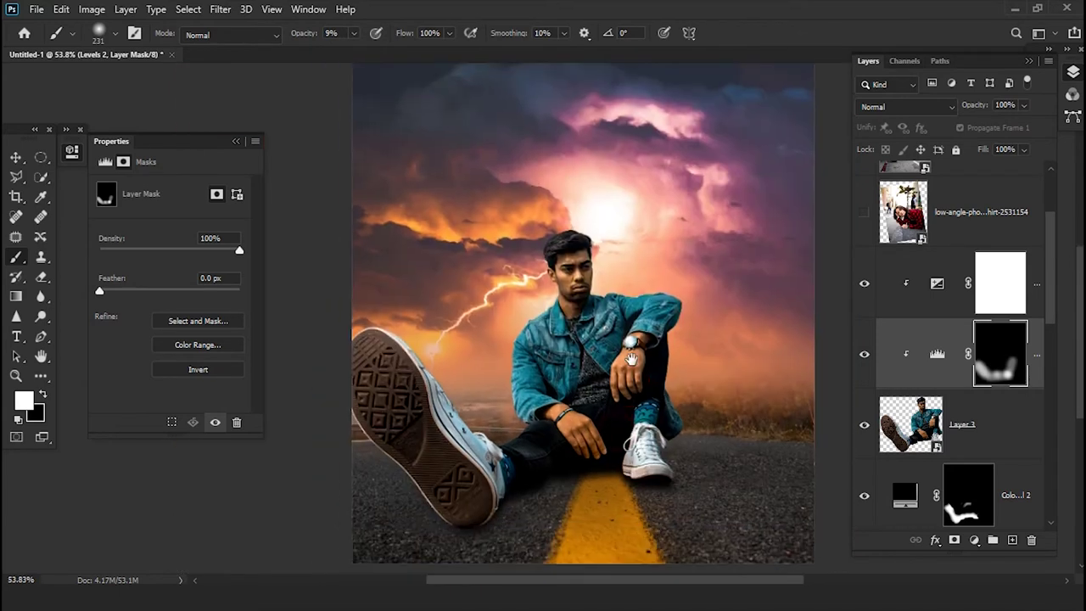
scroll(624, 413, up, 2)
scroll(624, 414, down, 1)
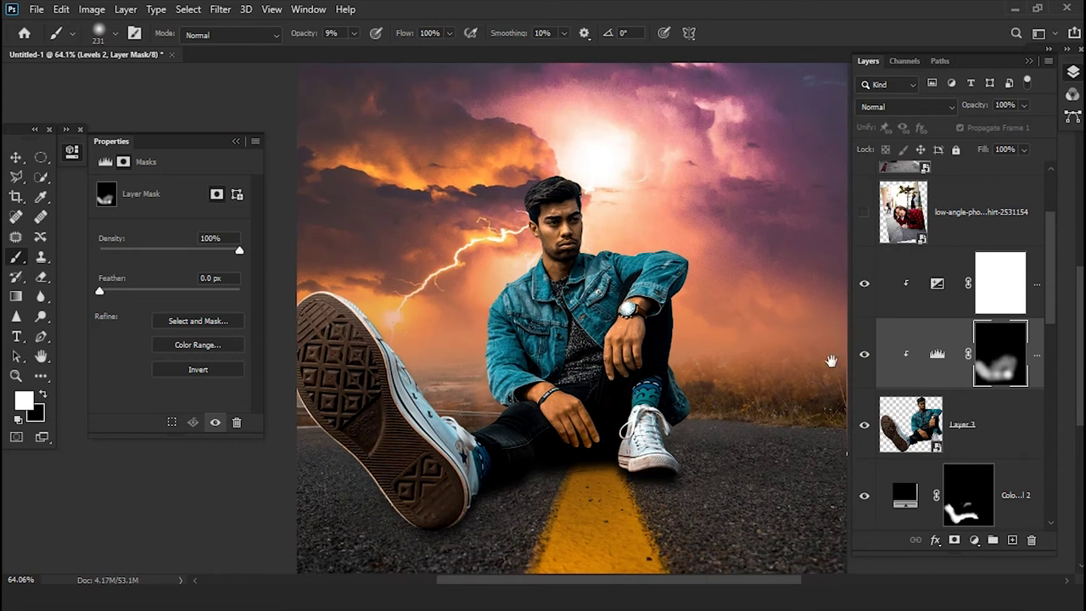
scroll(960, 474, down, 2)
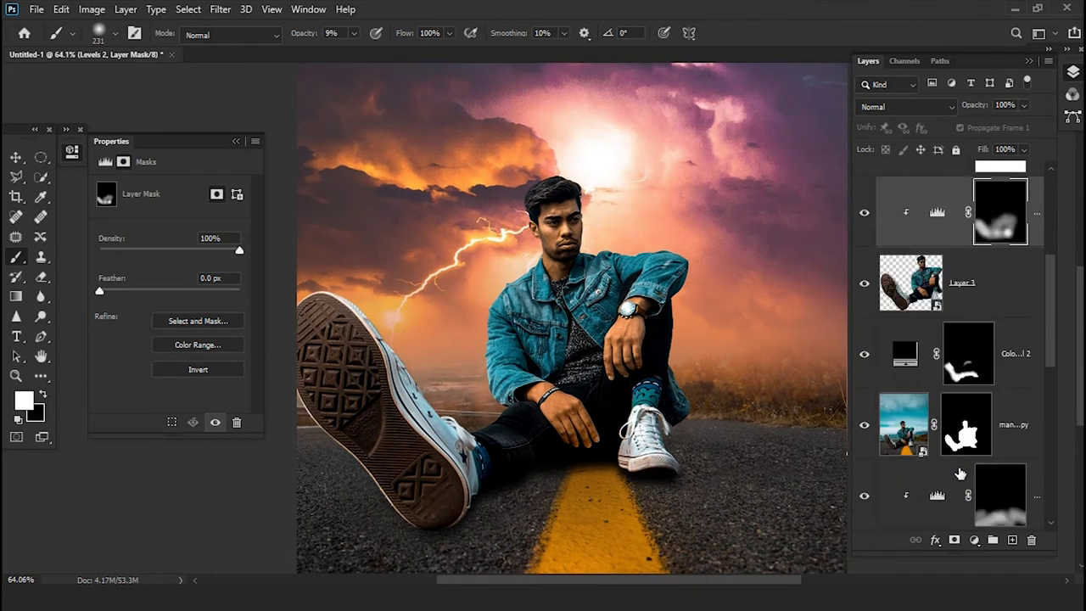
scroll(959, 474, up, 1)
scroll(621, 384, down, 1)
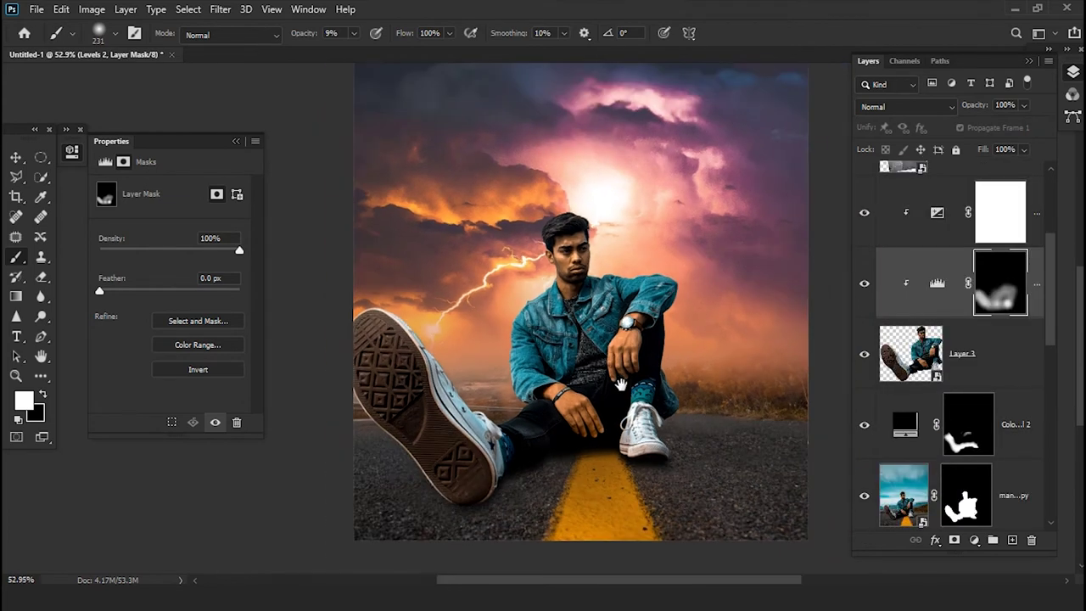
scroll(975, 376, up, 2)
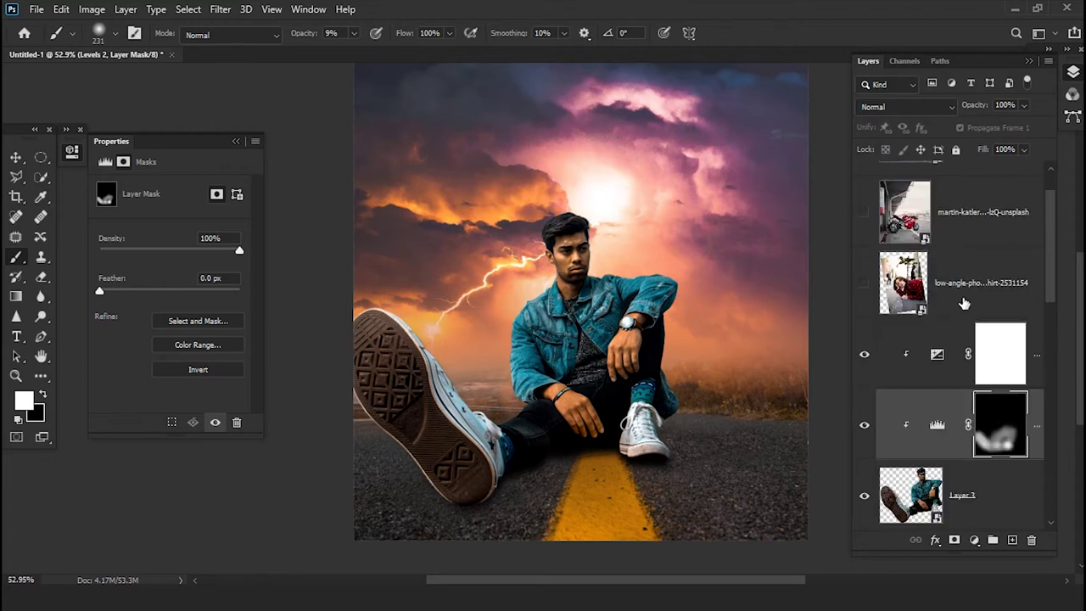
- Move the marvin-meyer beach photo layer below the seated man's layers
click(967, 213)
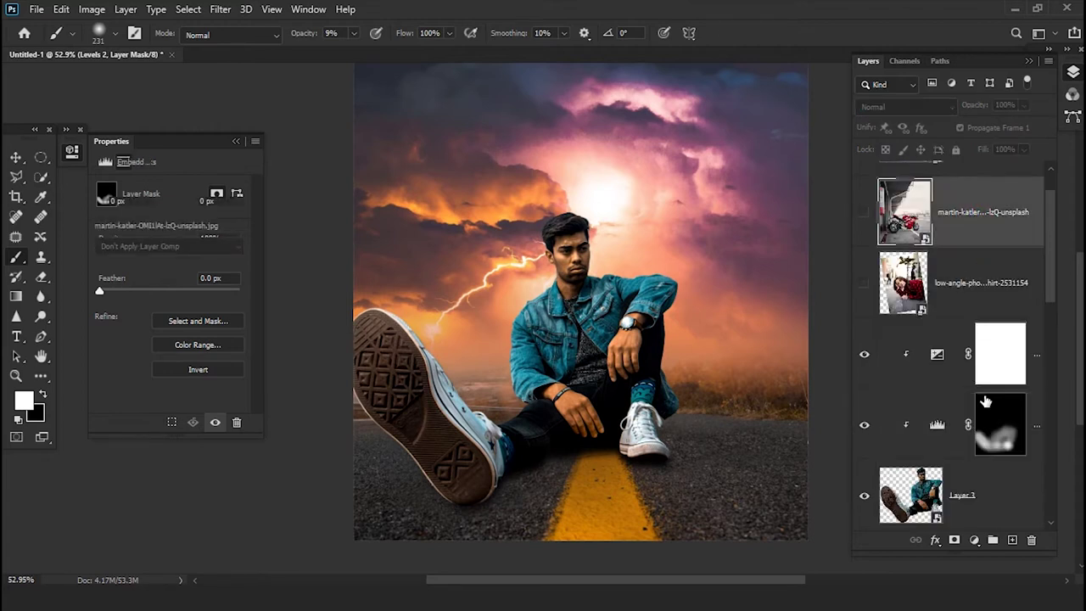
scroll(984, 400, down, 1)
scroll(984, 400, down, 3)
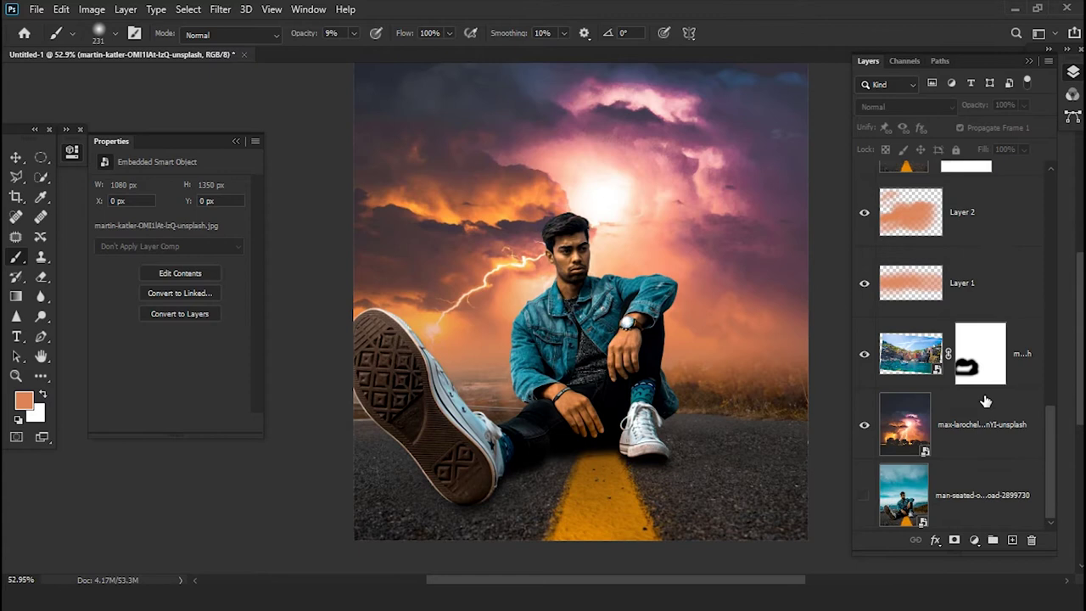
scroll(983, 401, down, 1)
scroll(984, 400, up, 3)
scroll(984, 400, up, 1)
scroll(984, 400, up, 3)
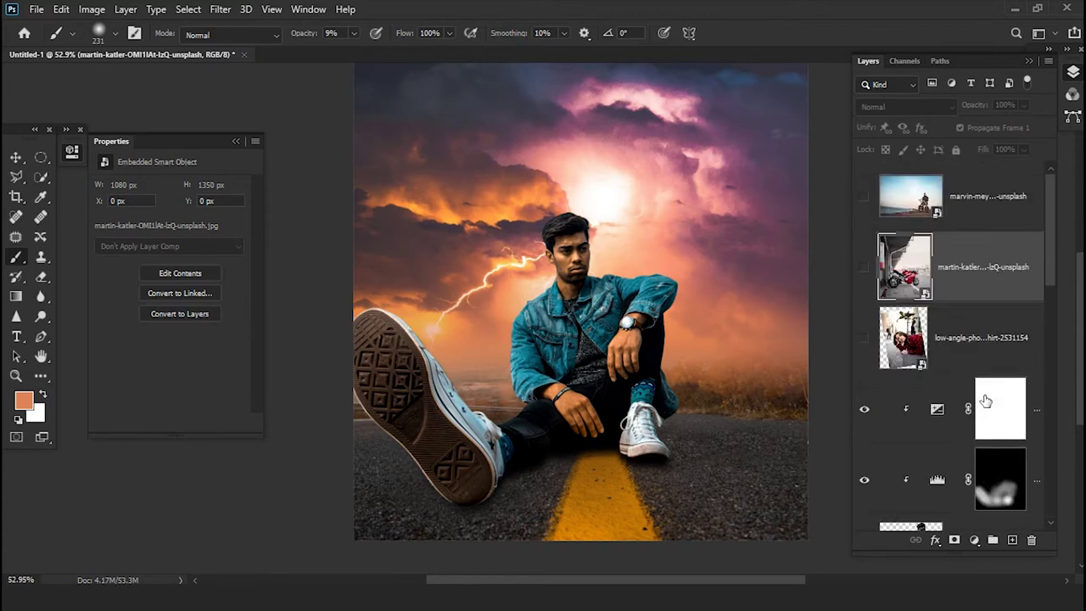
drag(976, 246, 1001, 325)
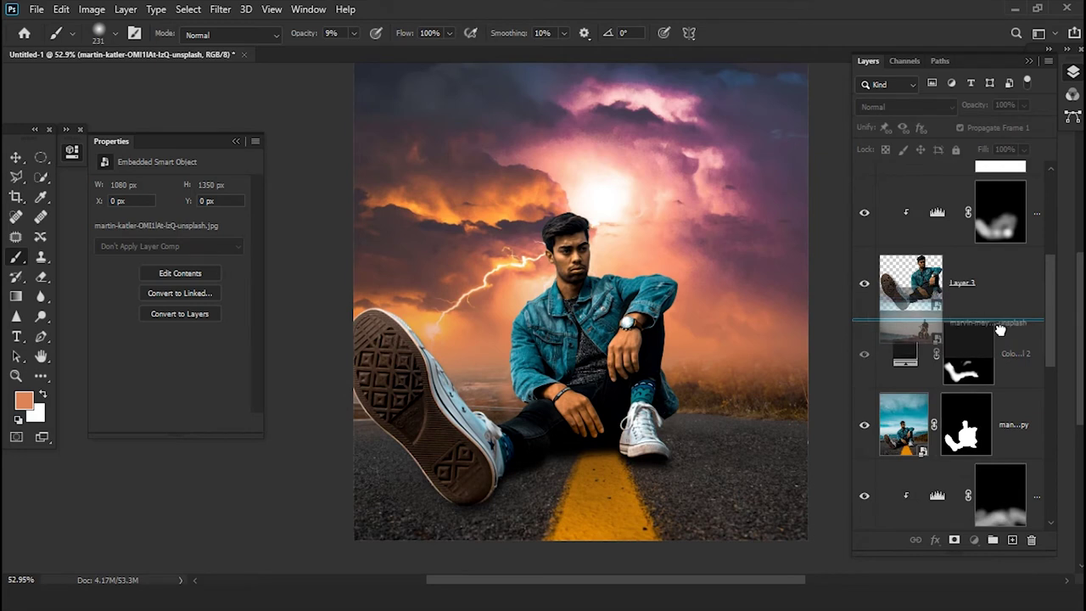
mouse_move(1001, 325)
mouse_down()
mouse_move(1001, 517)
mouse_move(993, 462)
mouse_up()
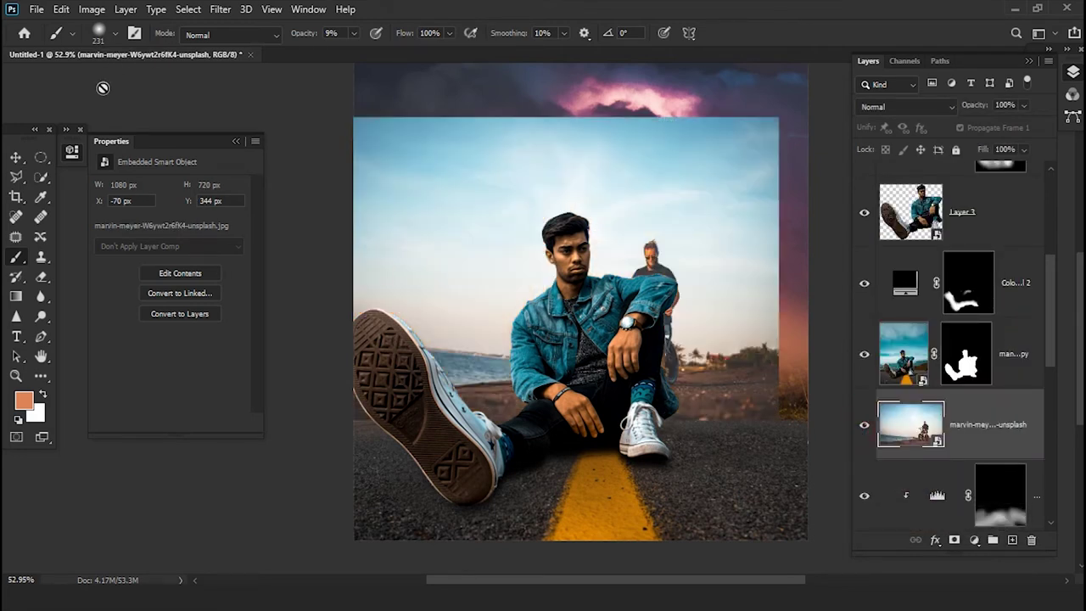
- Flip the beach photo horizontally with Free Transform and nudge it into place
click(17, 158)
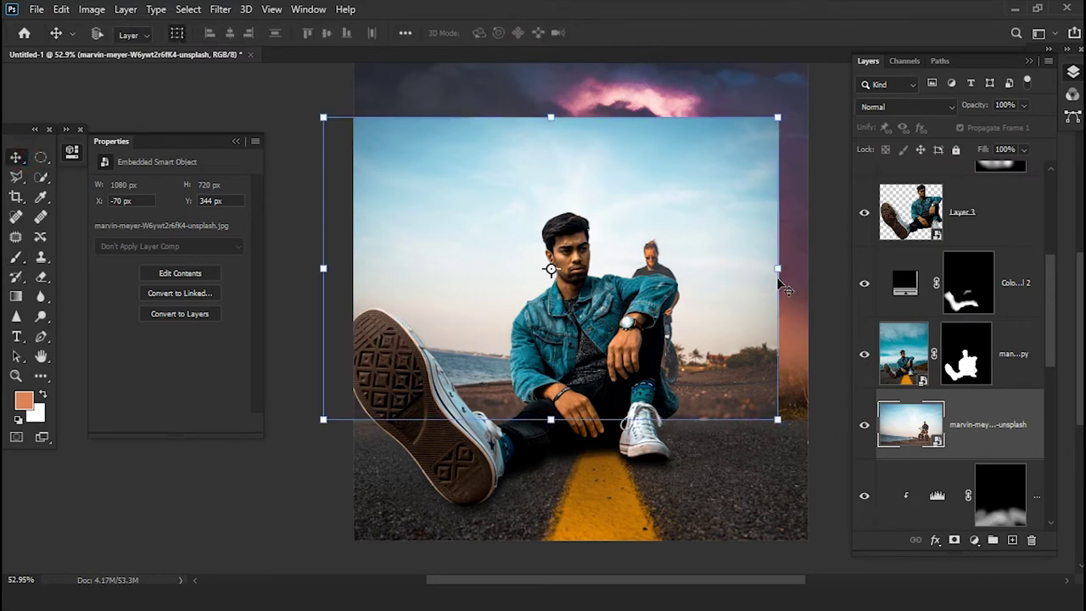
right_click(543, 293)
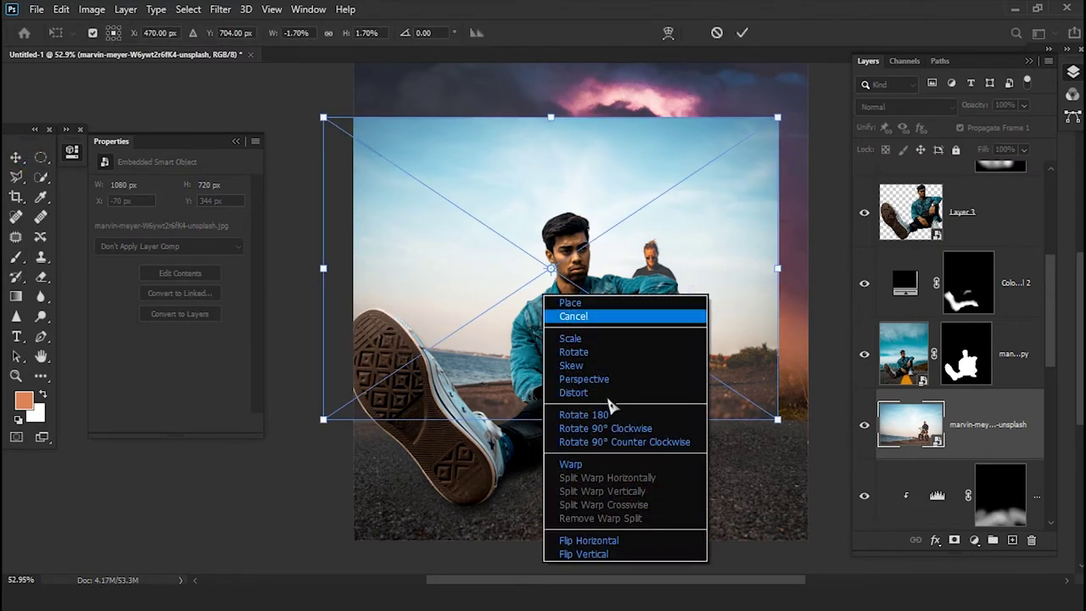
click(592, 541)
drag(678, 378, 676, 418)
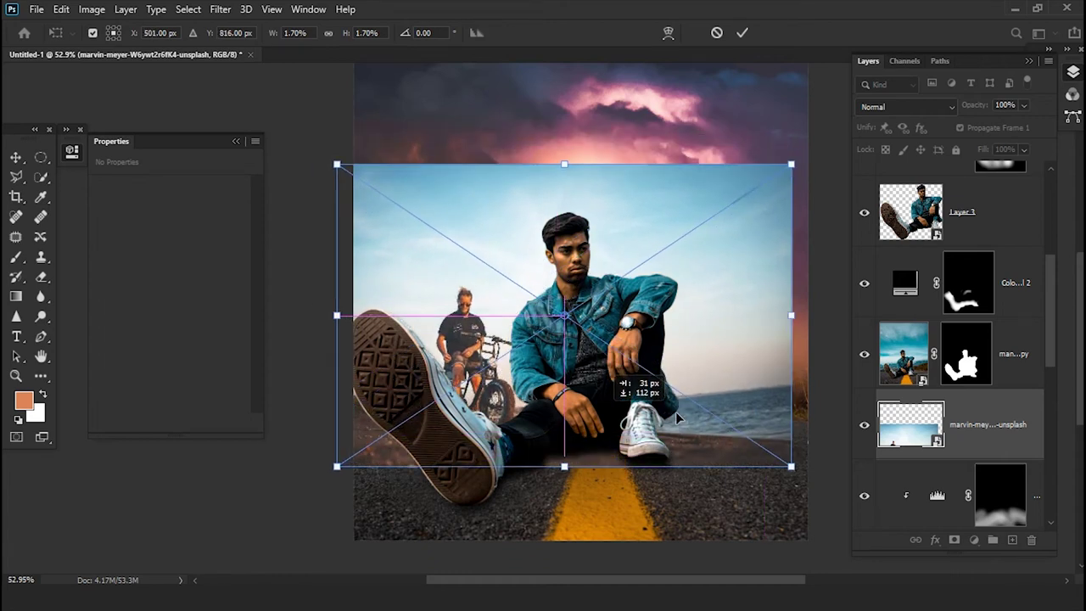
drag(636, 402, 622, 356)
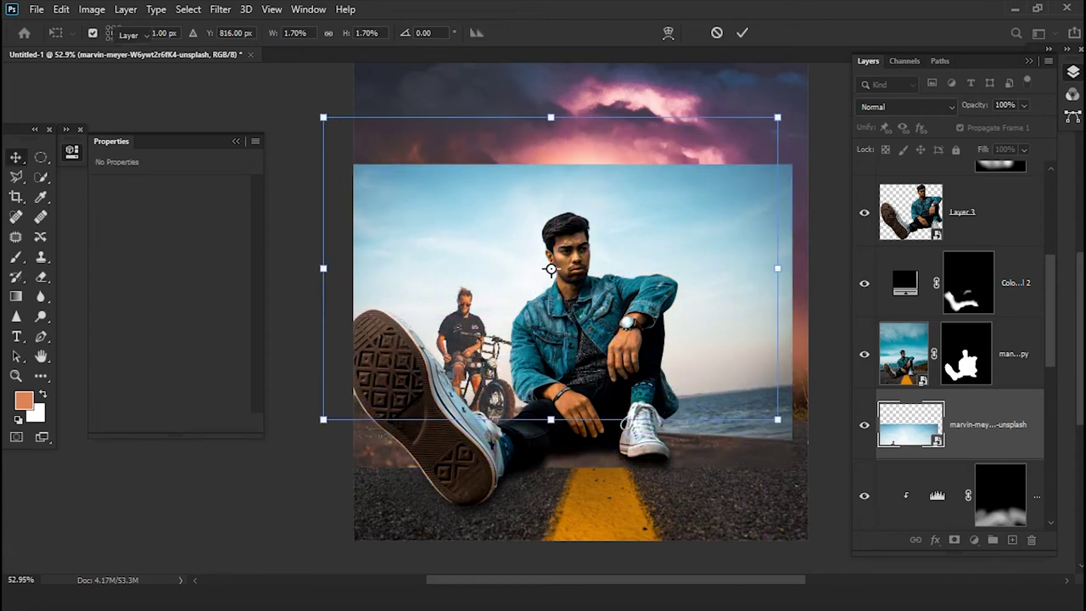
key(Return)
- Scale the beach photo down and position it behind the seated man
scroll(475, 358, up, 5)
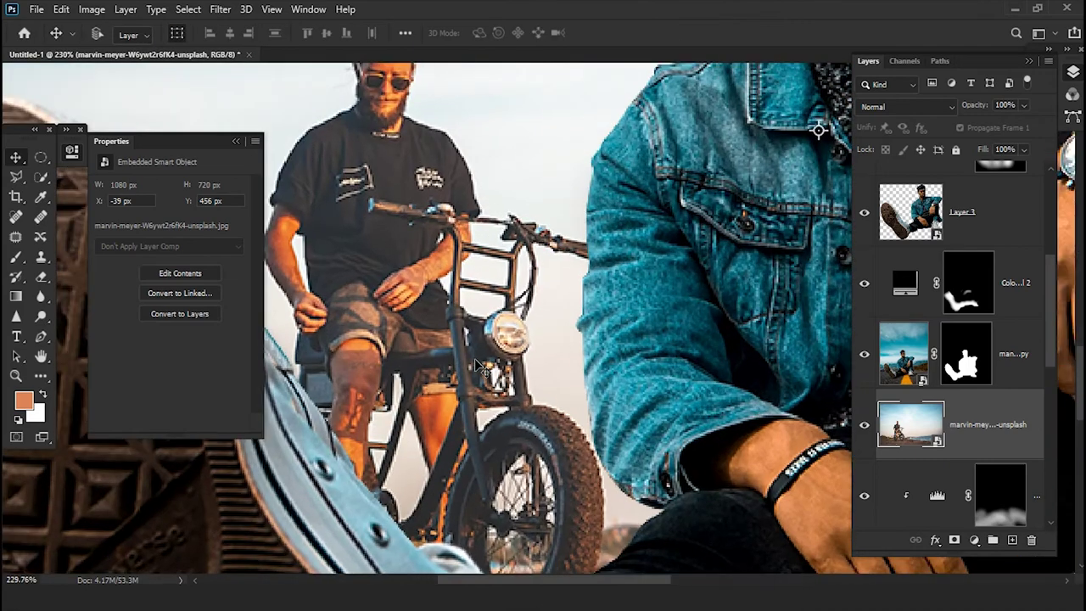
scroll(475, 358, down, 2)
scroll(492, 322, down, 2)
scroll(509, 254, down, 2)
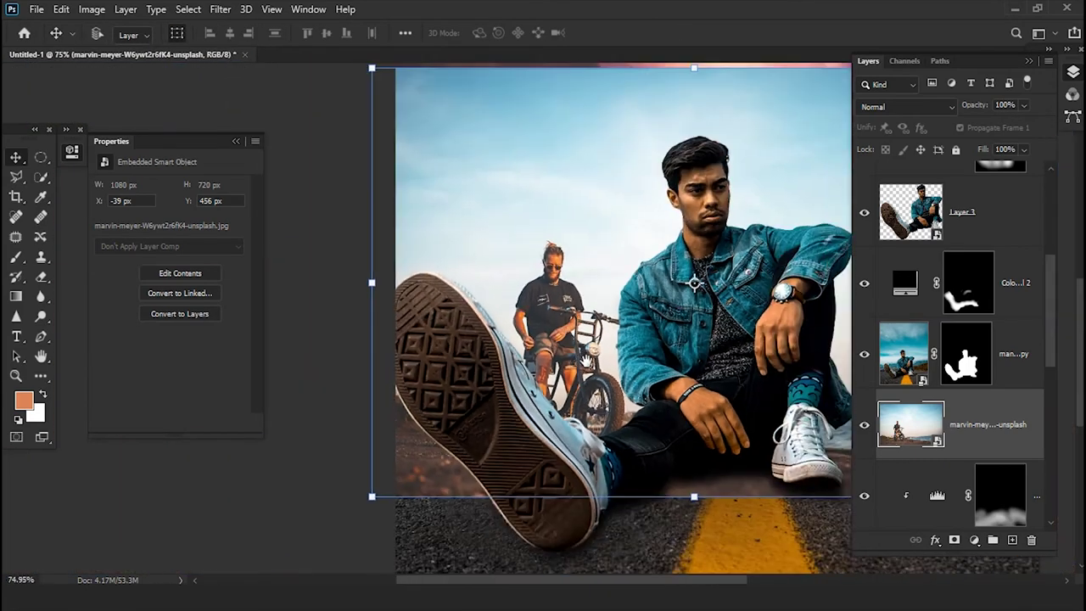
scroll(543, 233, down, 2)
scroll(586, 242, down, 2)
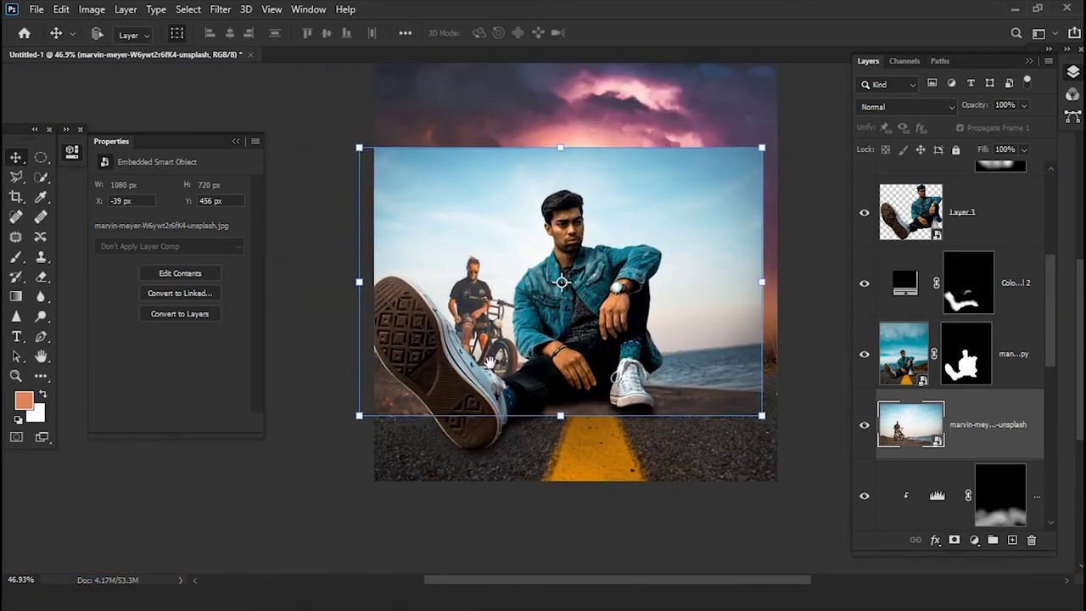
drag(605, 247, 620, 261)
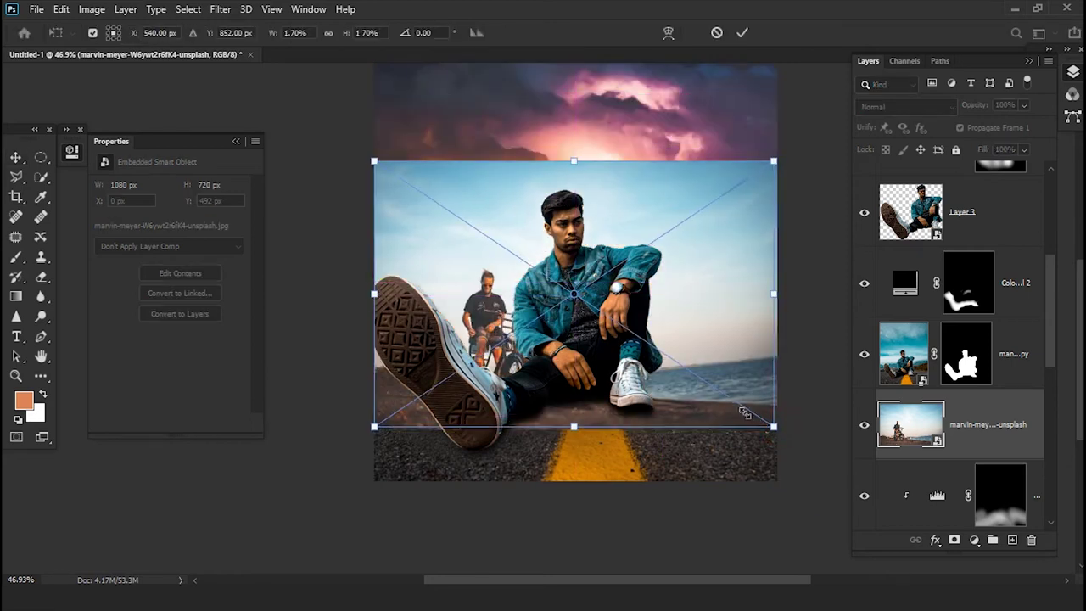
drag(776, 428, 634, 353)
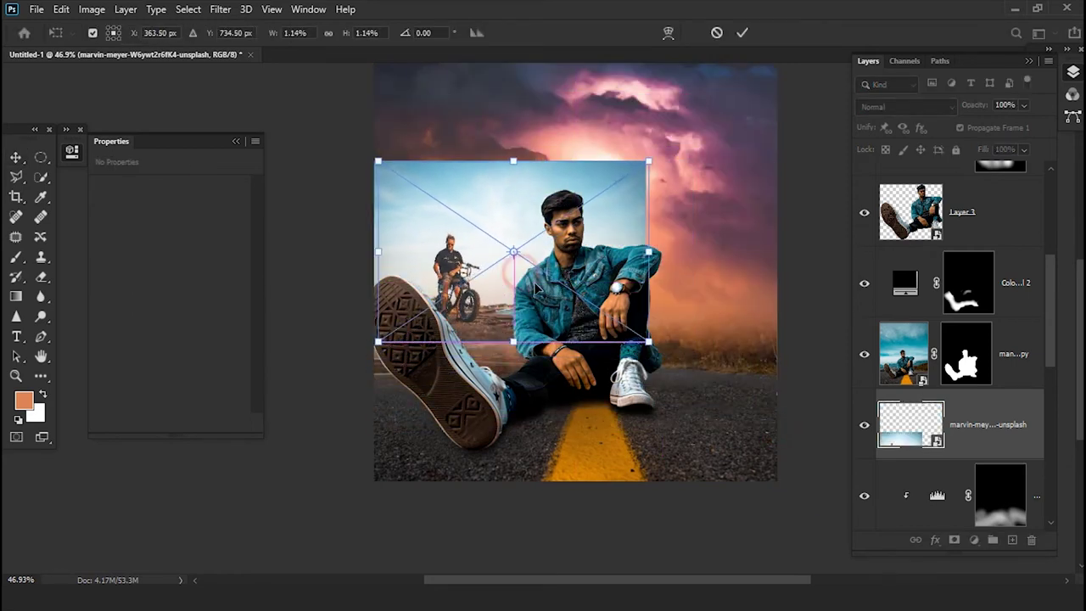
drag(522, 276, 552, 330)
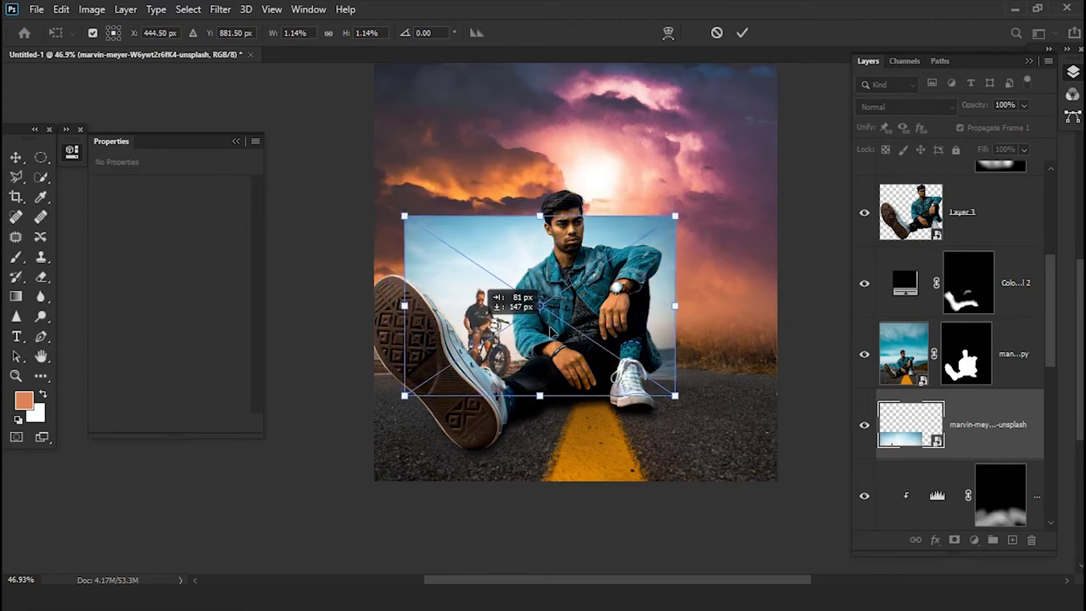
key(Escape)
key(Return)
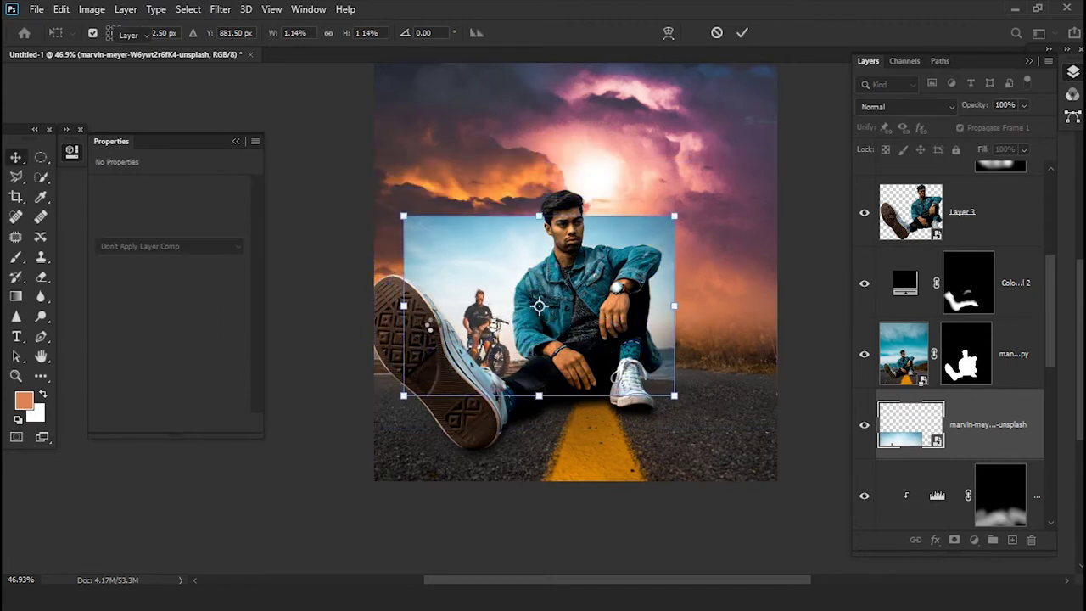
- Quick-select the biker and motorbike, including his head, and add a layer mask
scroll(492, 341, up, 10)
scroll(492, 341, down, 3)
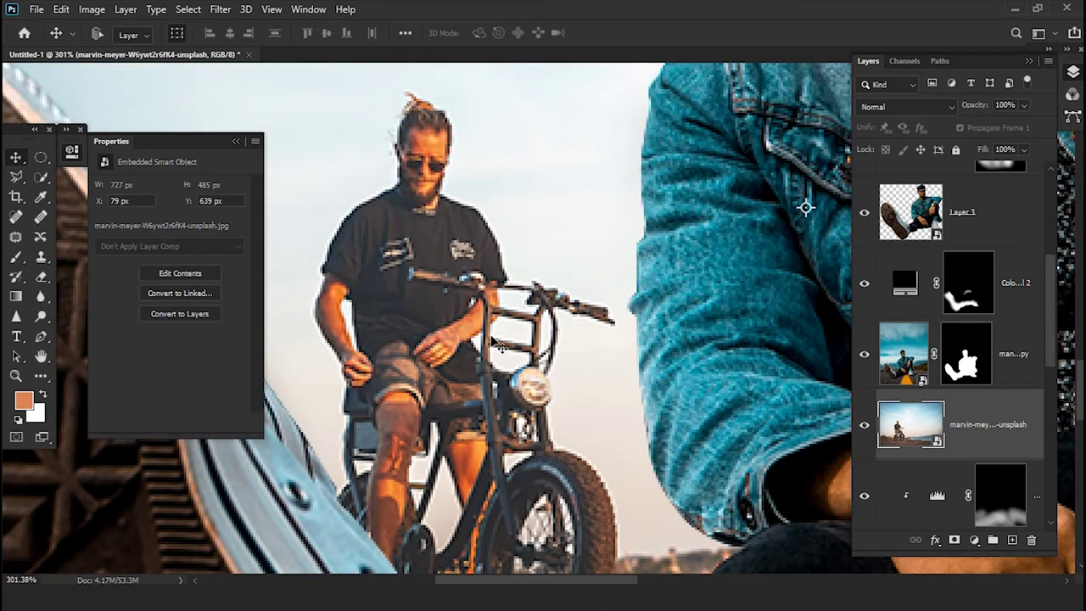
scroll(492, 343, down, 2)
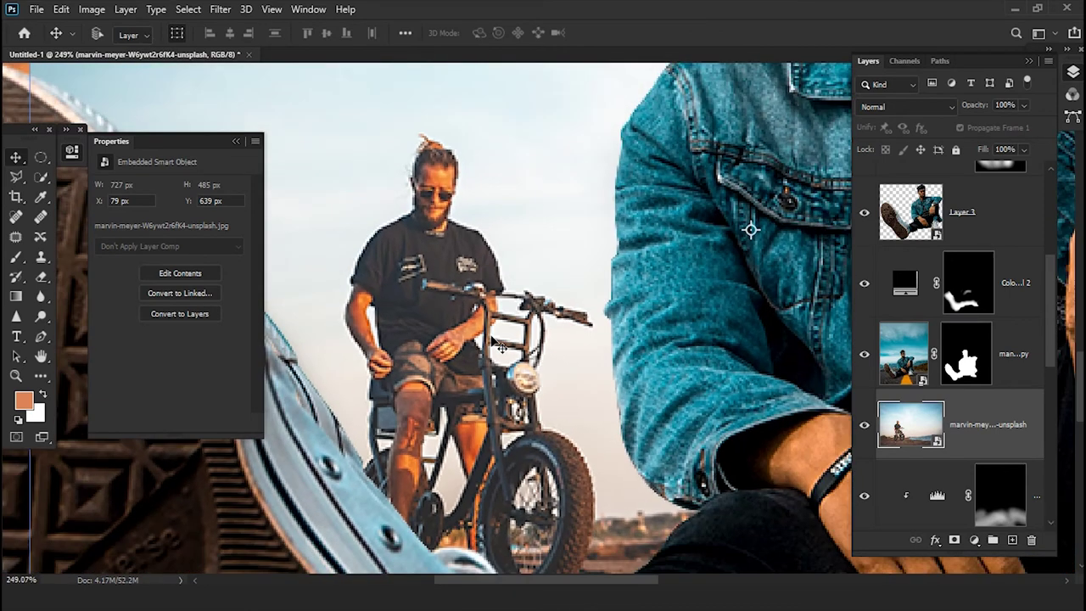
click(35, 179)
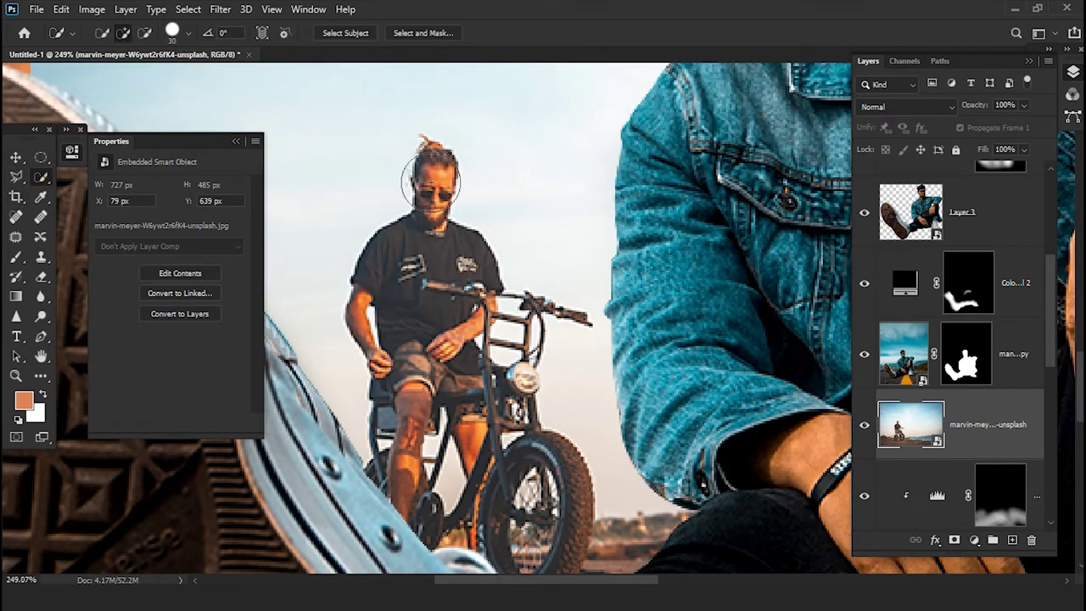
drag(430, 172, 638, 423)
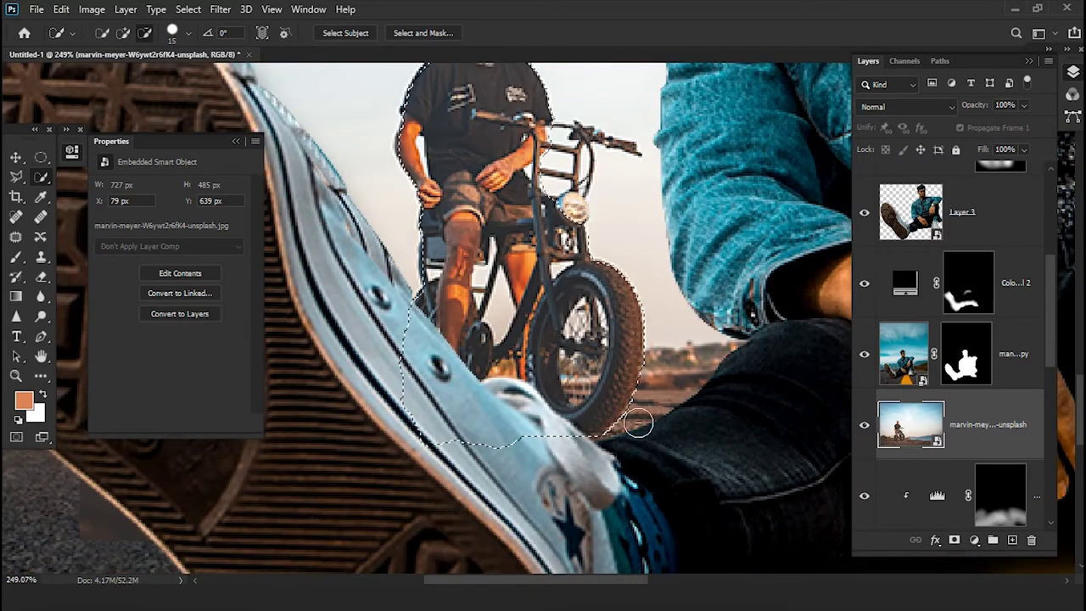
scroll(638, 423, up, 3)
drag(593, 258, 609, 254)
click(953, 539)
- Clean up the mask edge along the biker's face with a smaller brush
key(b)
scroll(475, 254, down, 5)
scroll(436, 218, up, 5)
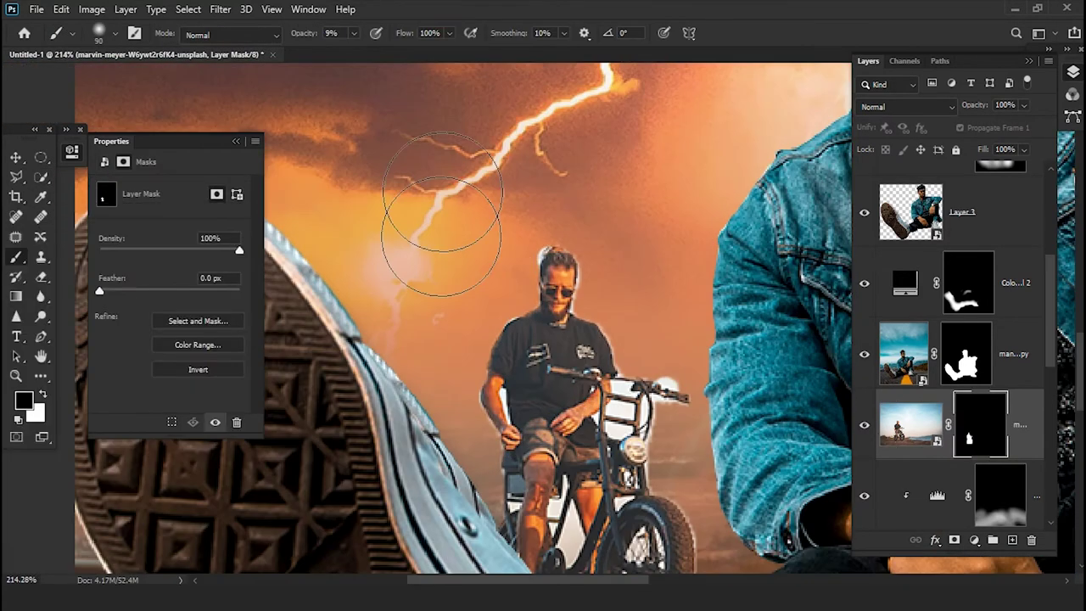
scroll(376, 412, down, 4)
scroll(475, 229, up, 5)
scroll(475, 229, up, 3)
scroll(475, 229, up, 3)
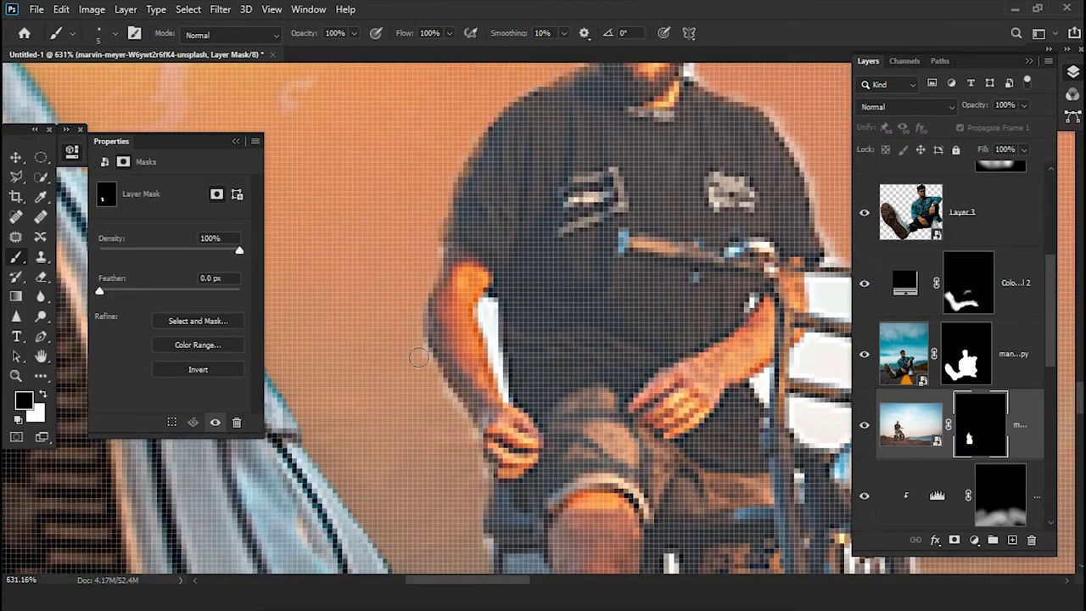
scroll(509, 297, up, 5)
key(bracketleft)
key(bracketleft)
key(bracketleft)
drag(566, 344, 594, 458)
scroll(594, 458, down, 3)
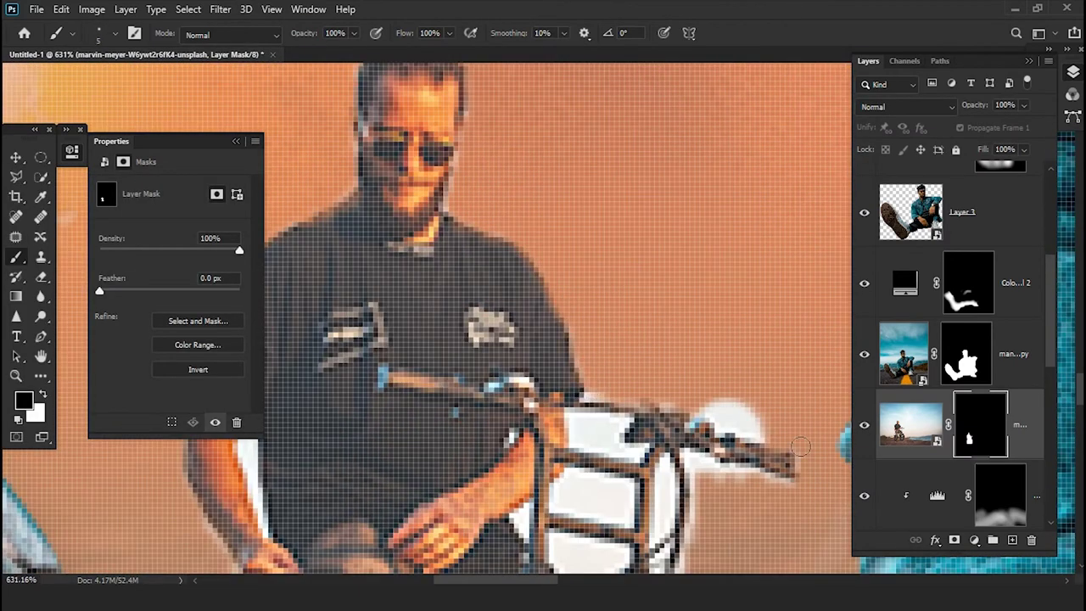
scroll(738, 415, down, 5)
click(188, 8)
click(87, 163)
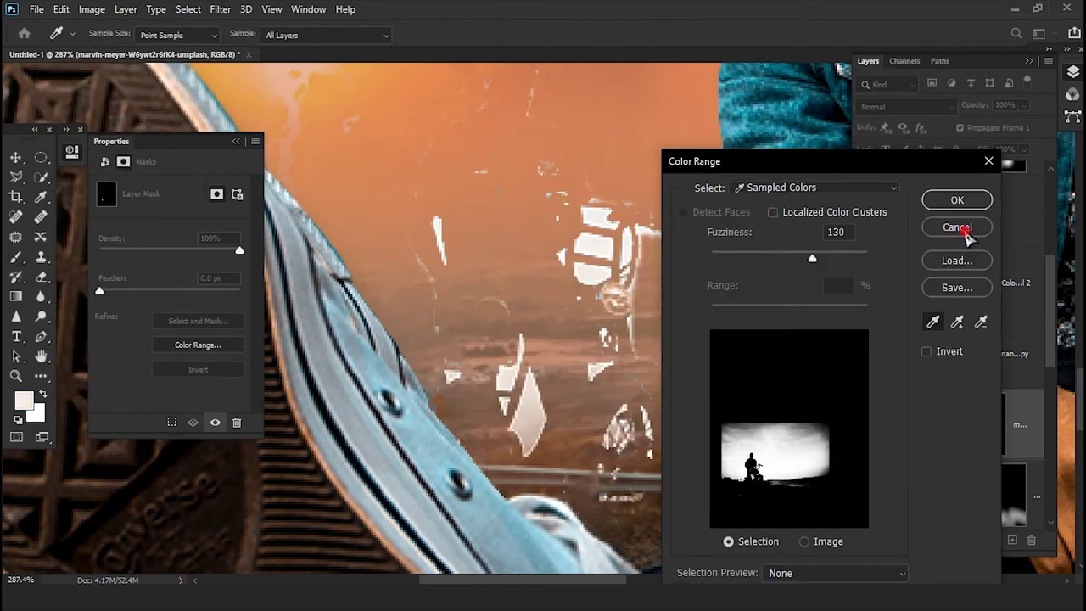
- Duplicate the beach photo layer and mask the copy with a Color Range selection
click(957, 225)
right_click(976, 424)
click(969, 330)
click(188, 9)
click(88, 164)
click(463, 116)
click(953, 539)
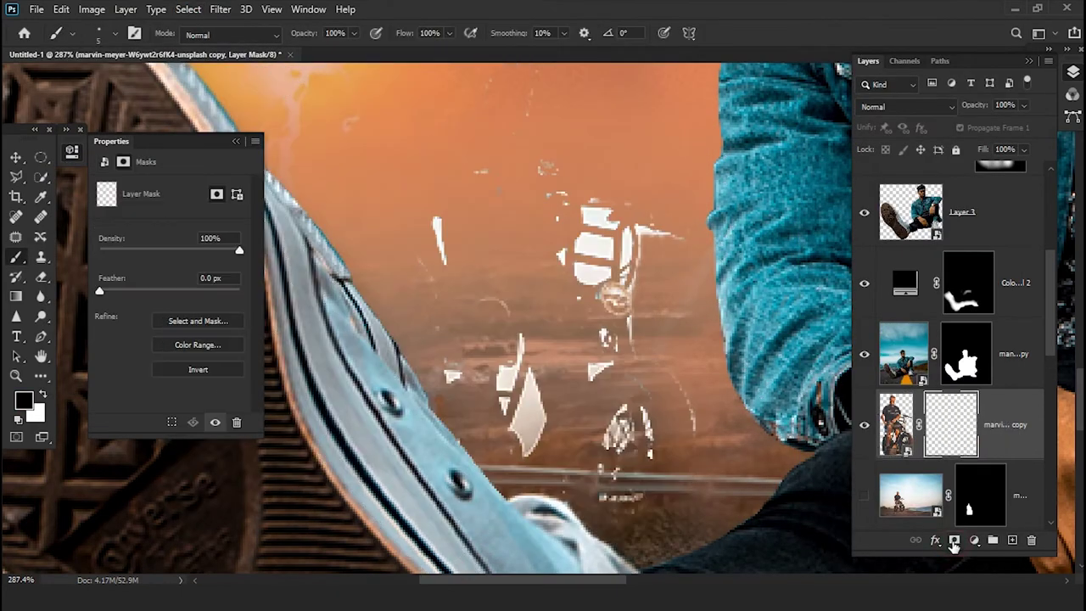
key(ctrl+0)
- Clip a Levels adjustment to the biker copy: input 0/0.80/240, output 12–217
click(974, 539)
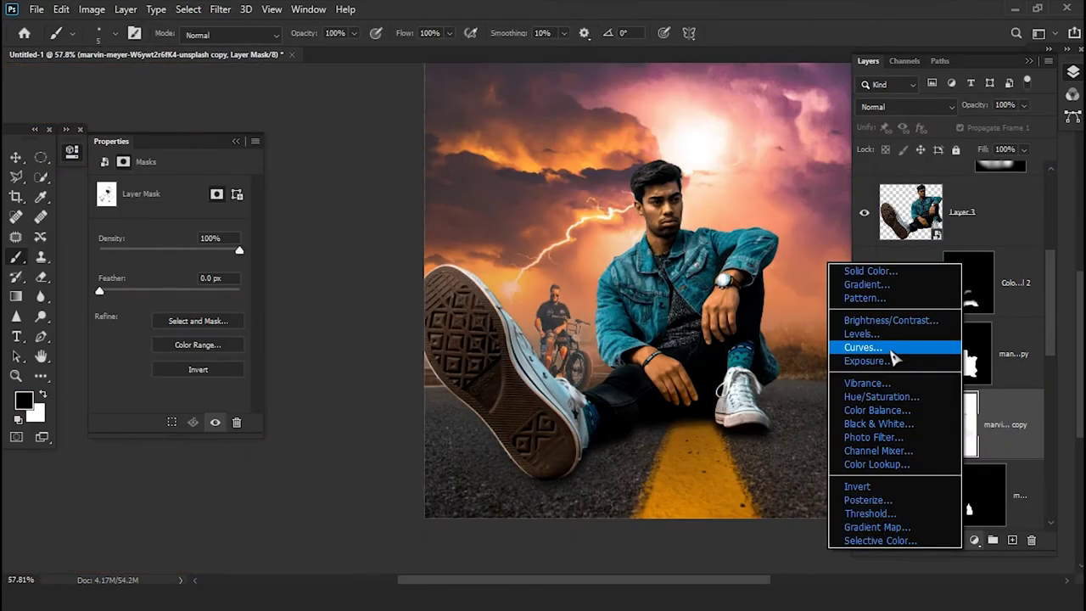
click(861, 334)
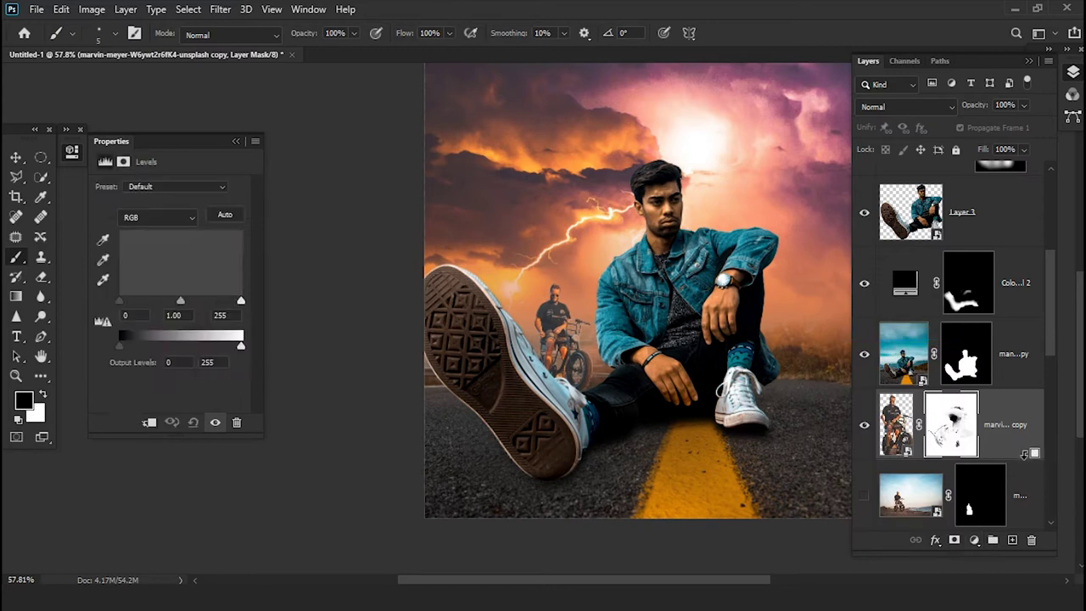
alt+click(1024, 454)
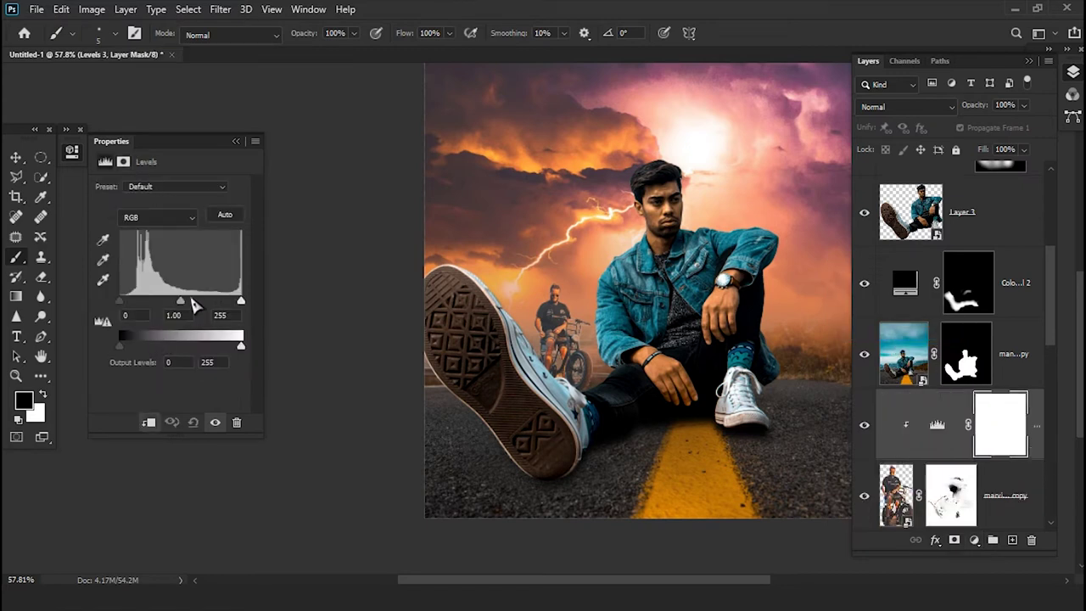
drag(178, 302, 190, 303)
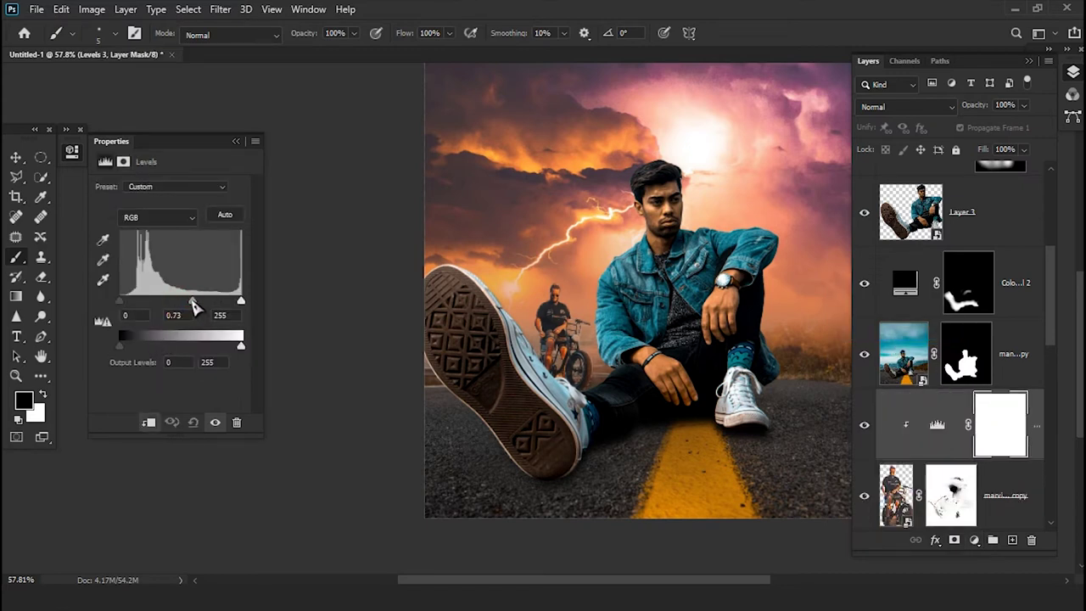
drag(241, 302, 227, 302)
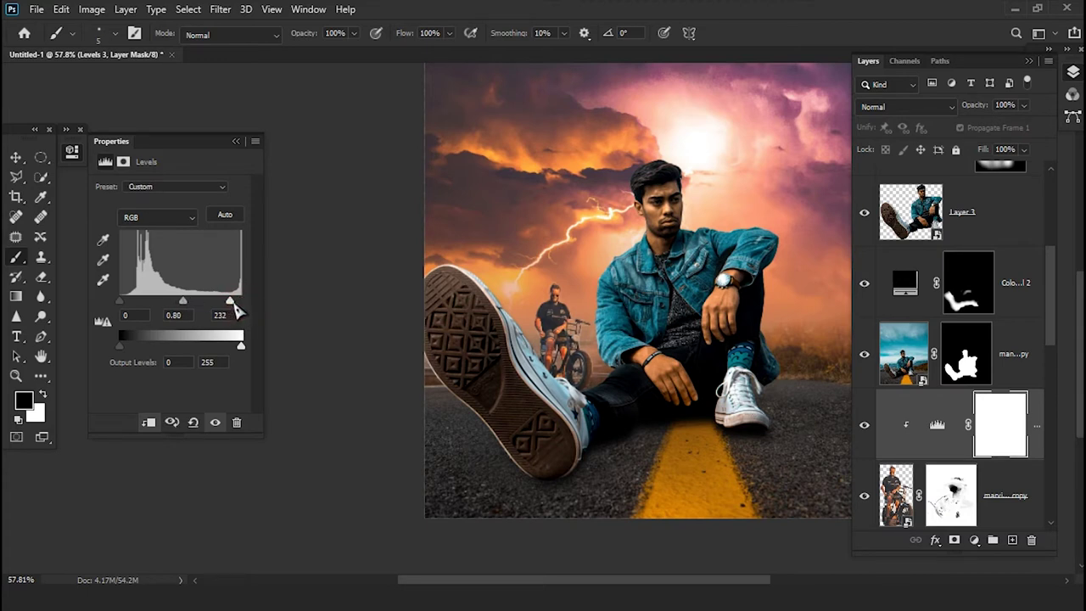
drag(240, 348, 221, 349)
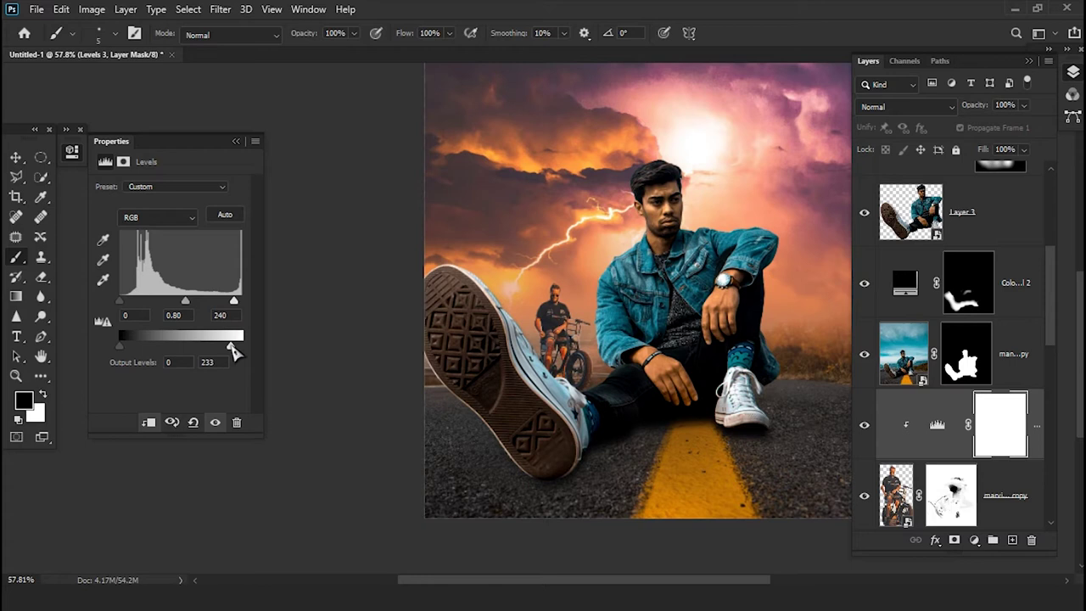
drag(132, 350, 119, 348)
drag(230, 348, 212, 346)
drag(128, 348, 131, 348)
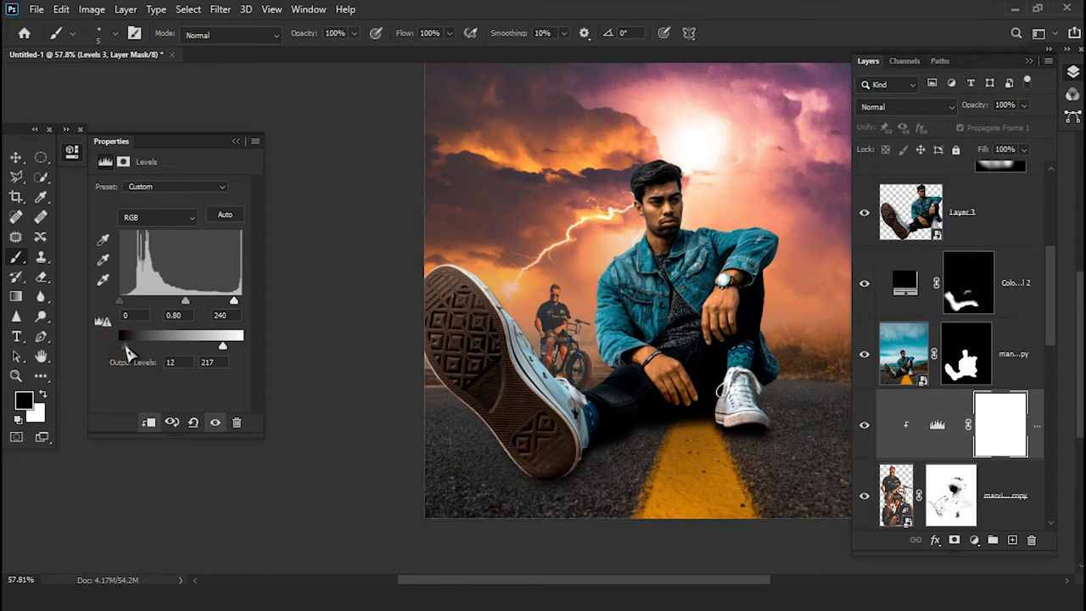
scroll(606, 379, up, 1)
- Briefly hide and reshow the bottom layer to compare the composite
scroll(600, 377, up, 2)
scroll(595, 373, up, 2)
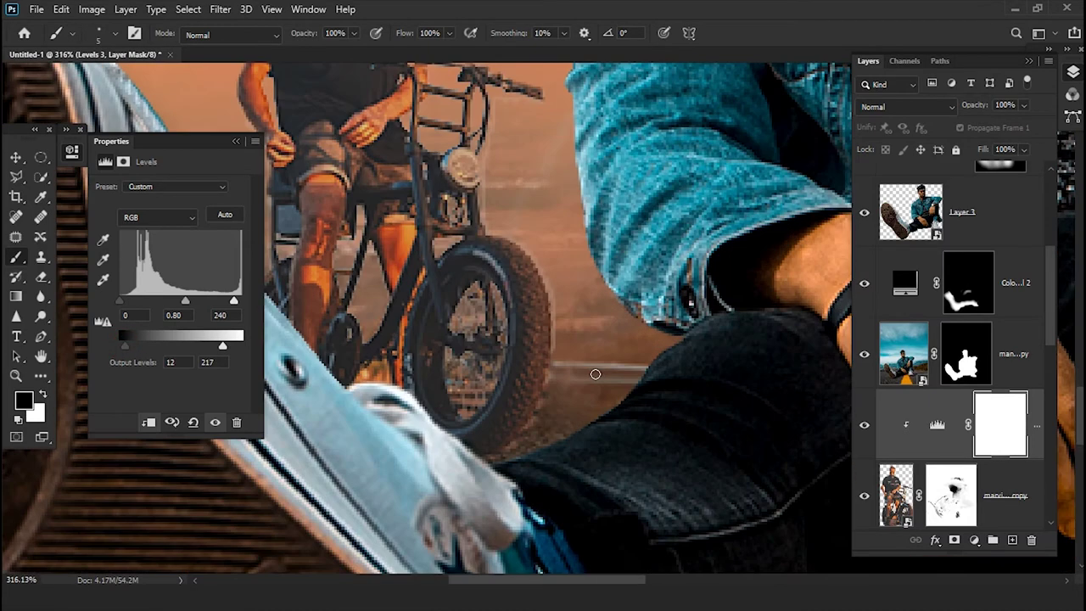
scroll(553, 401, up, 1)
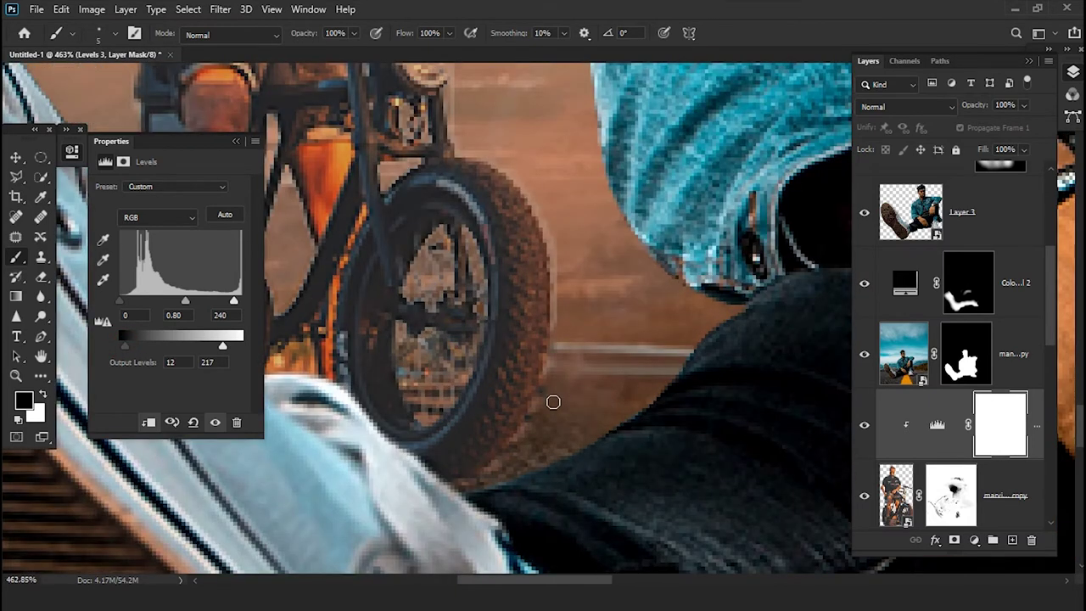
scroll(552, 401, down, 1)
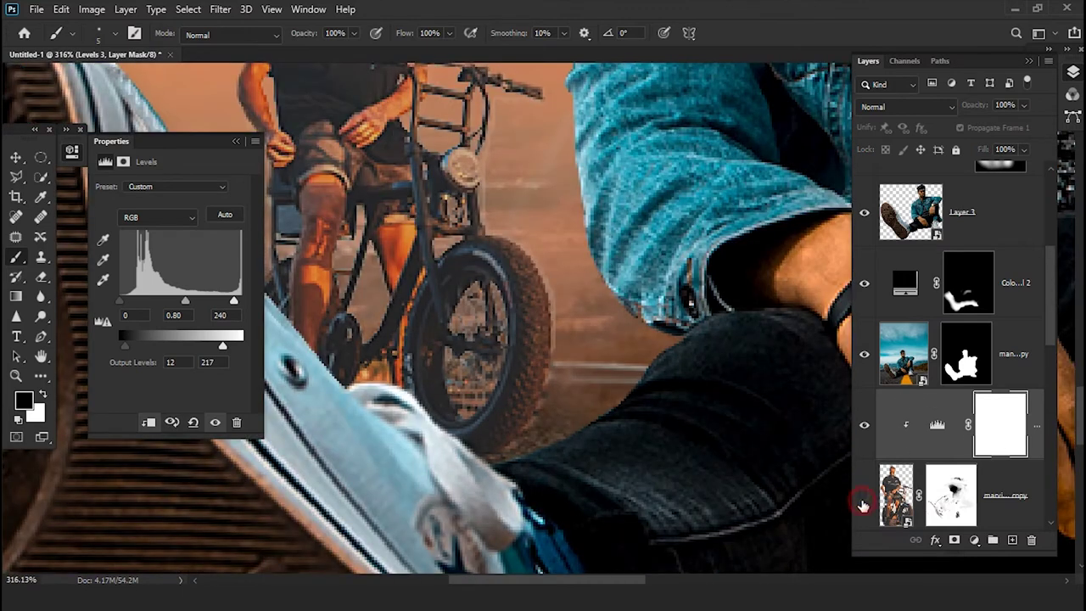
click(861, 505)
click(862, 505)
- Hide the Levels 3 adjustment and make the road photo copy layer visible
scroll(594, 422, down, 1)
mouse_move(594, 421)
mouse_down()
mouse_move(670, 412)
mouse_move(682, 389)
mouse_up()
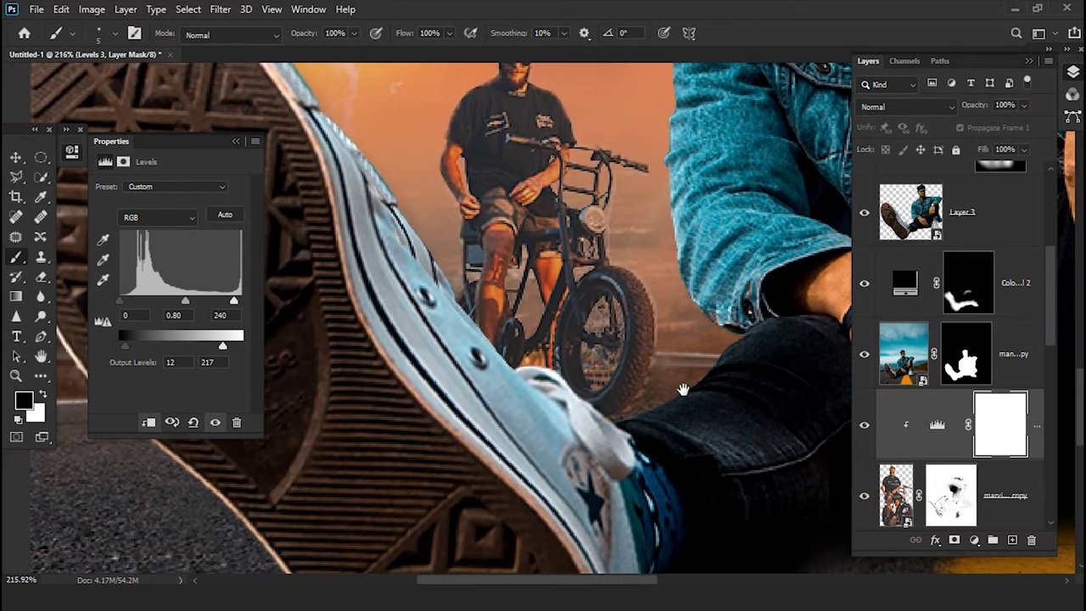
click(866, 438)
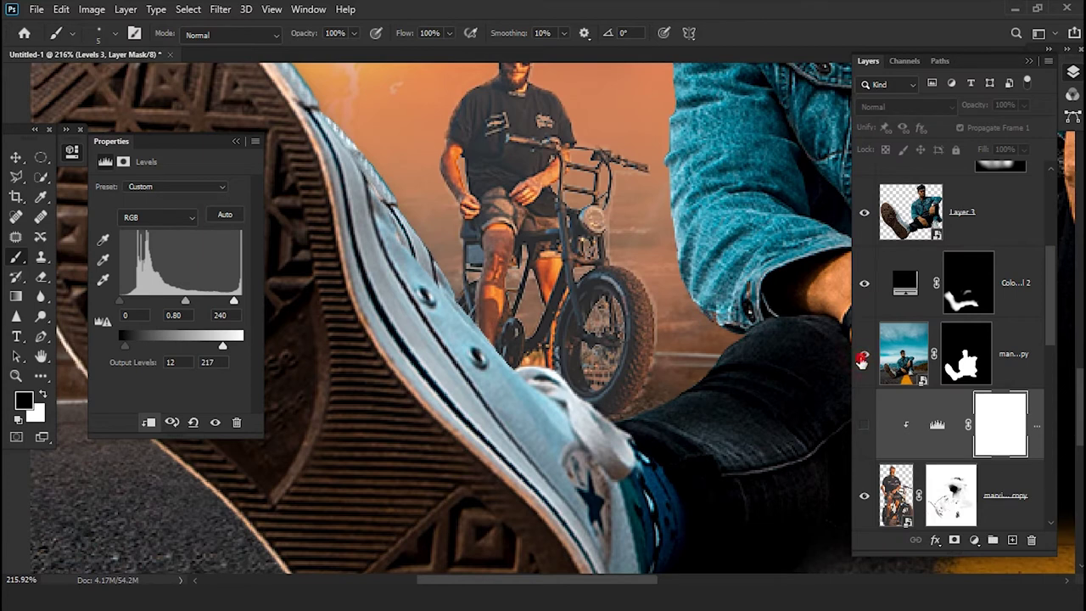
scroll(879, 460, down, 2)
scroll(879, 460, down, 2)
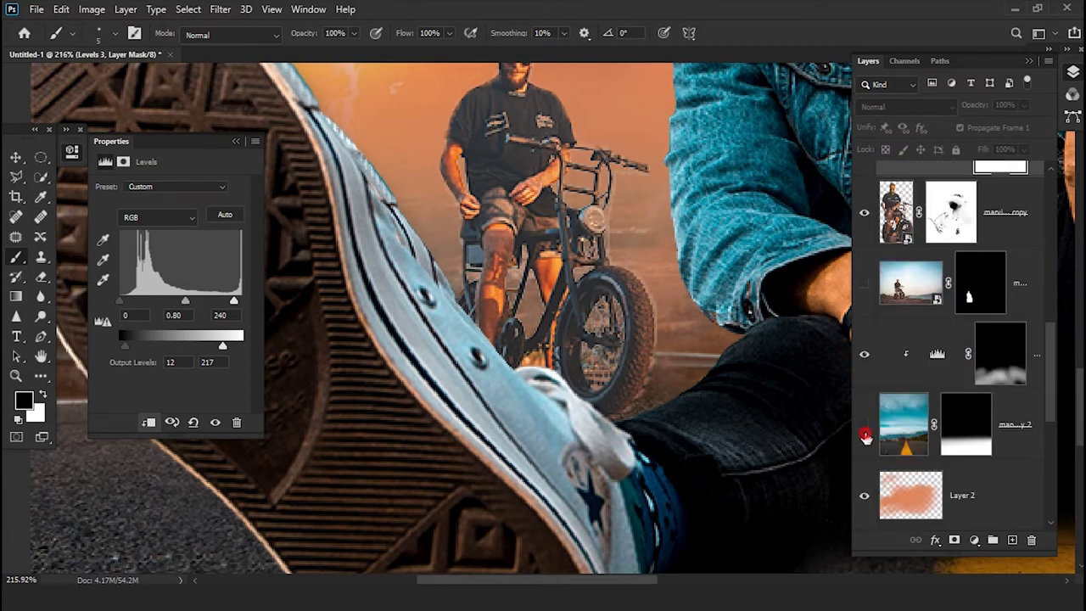
click(864, 424)
scroll(978, 483, down, 1)
- On the road copy layer, clone-stamp over the textured jeans patch beside the shoe
key(alt+bracketleft)
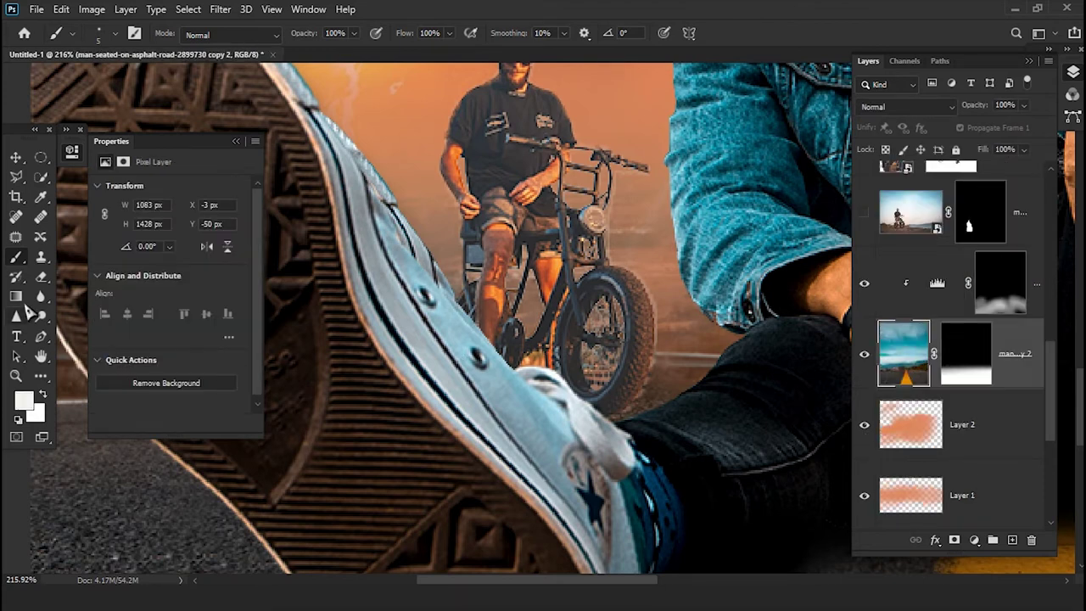
click(41, 257)
alt+click(125, 478)
mouse_move(589, 445)
mouse_down()
mouse_move(615, 428)
mouse_move(682, 419)
mouse_up()
drag(692, 421, 520, 447)
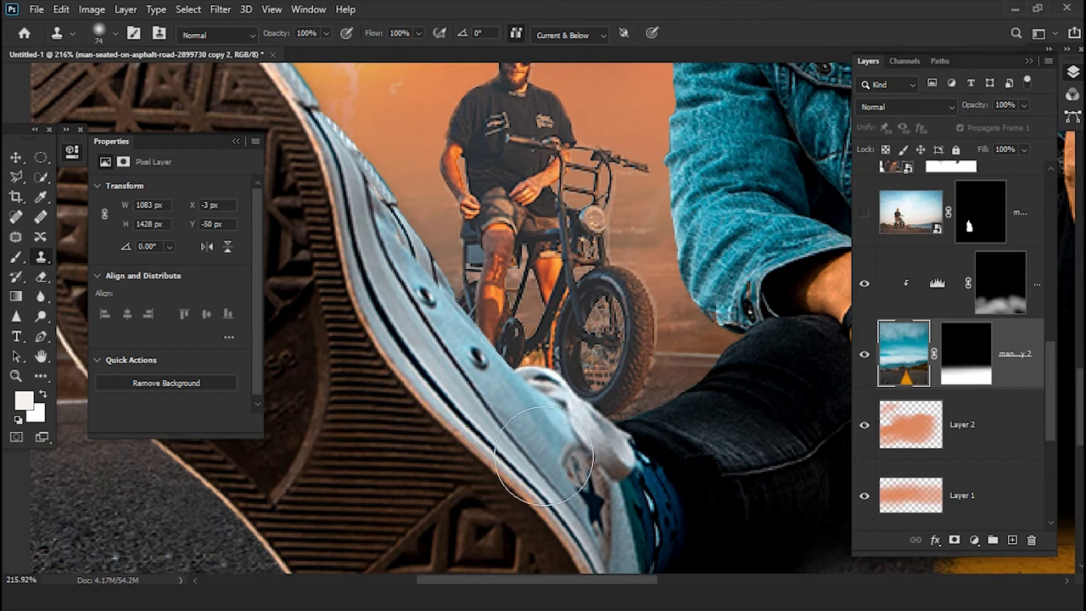
- Fit the whole composite in view and switch to the Move tool
key(ctrl+0)
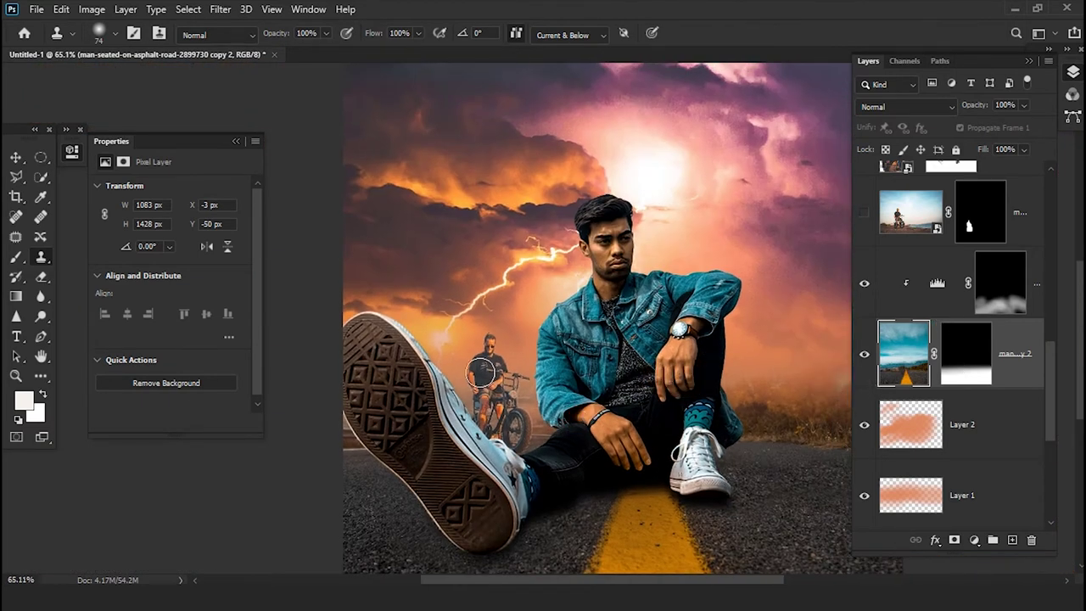
click(16, 158)
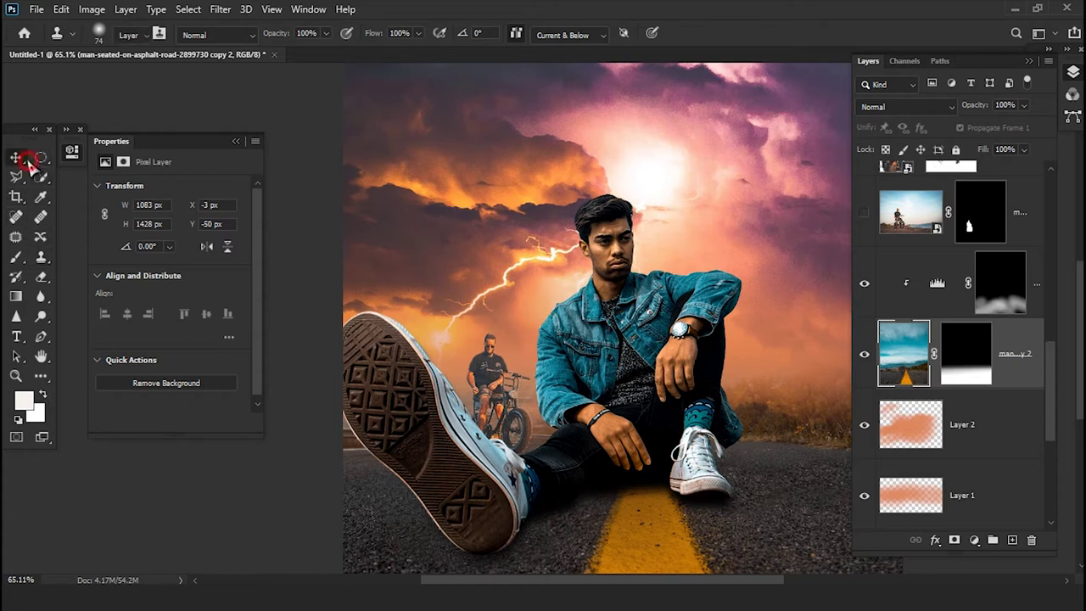
scroll(596, 370, up, 3)
scroll(596, 369, down, 2)
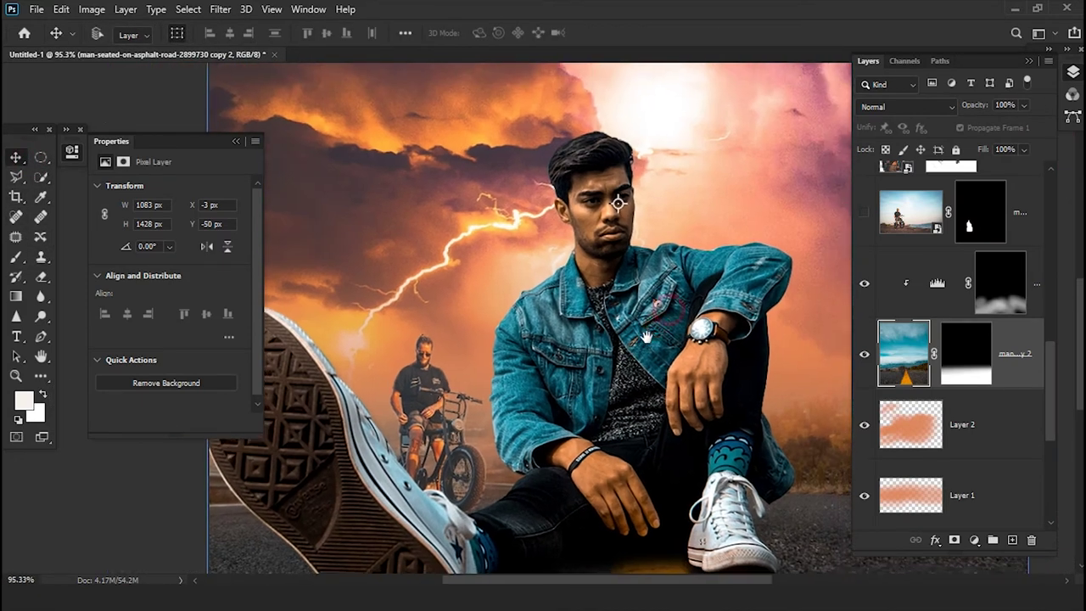
scroll(596, 370, down, 2)
- Place the sunset beach-people photo and move its layer above the masked biker layer
key(alt+bracketright)
key(ctrl+t)
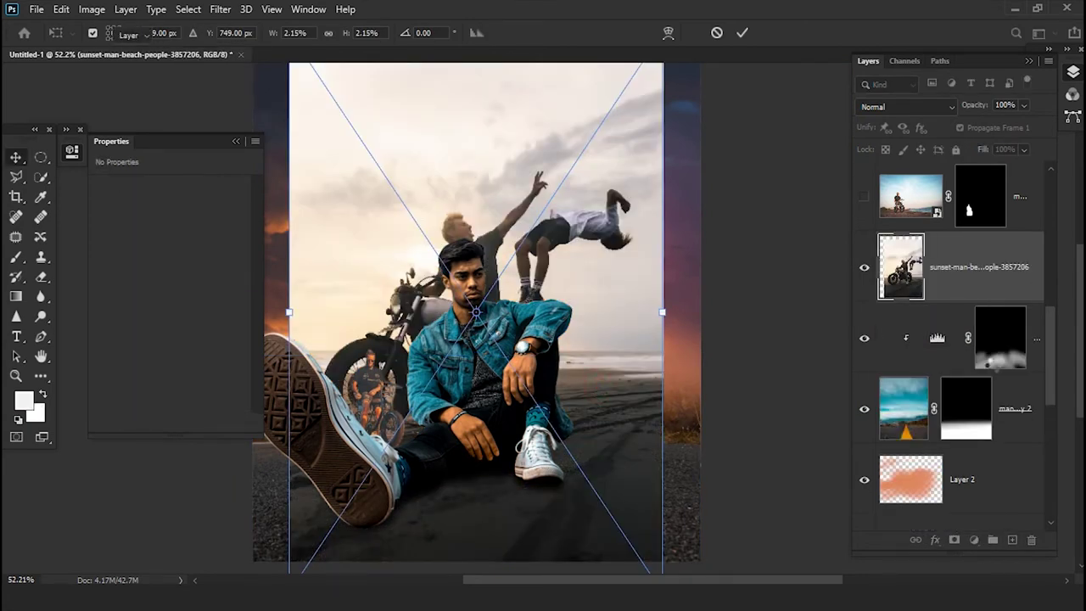
key(Return)
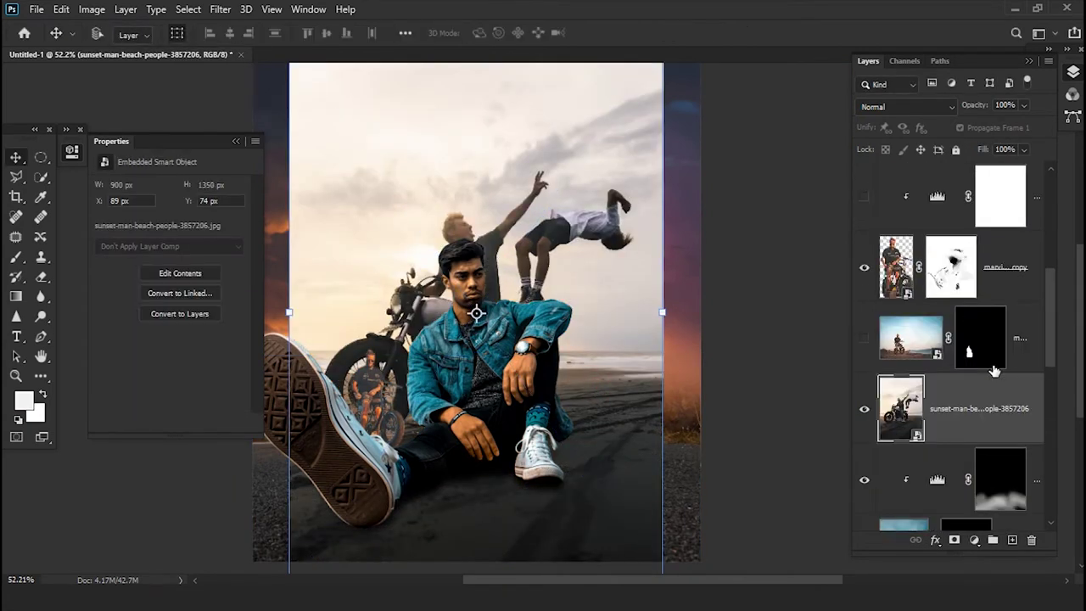
drag(1005, 427, 1005, 320)
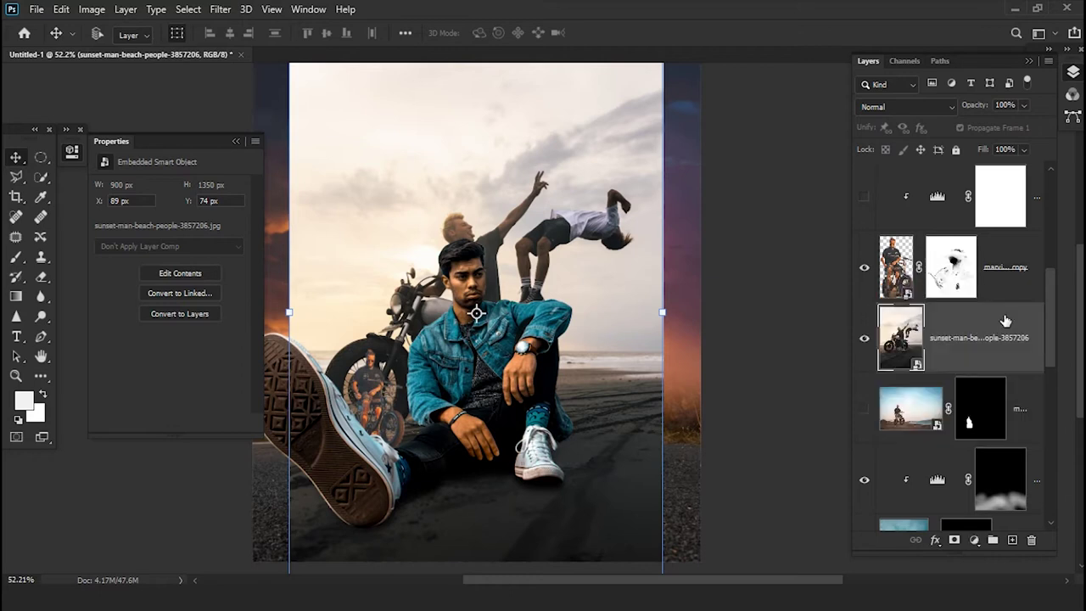
- Shift the beach photo right and down, then rotate it about 6 degrees and commit
mouse_move(437, 447)
mouse_down()
mouse_move(556, 465)
mouse_move(540, 469)
mouse_up()
scroll(558, 467, down, 1)
scroll(636, 466, up, 3)
drag(636, 466, 635, 490)
scroll(645, 492, down, 4)
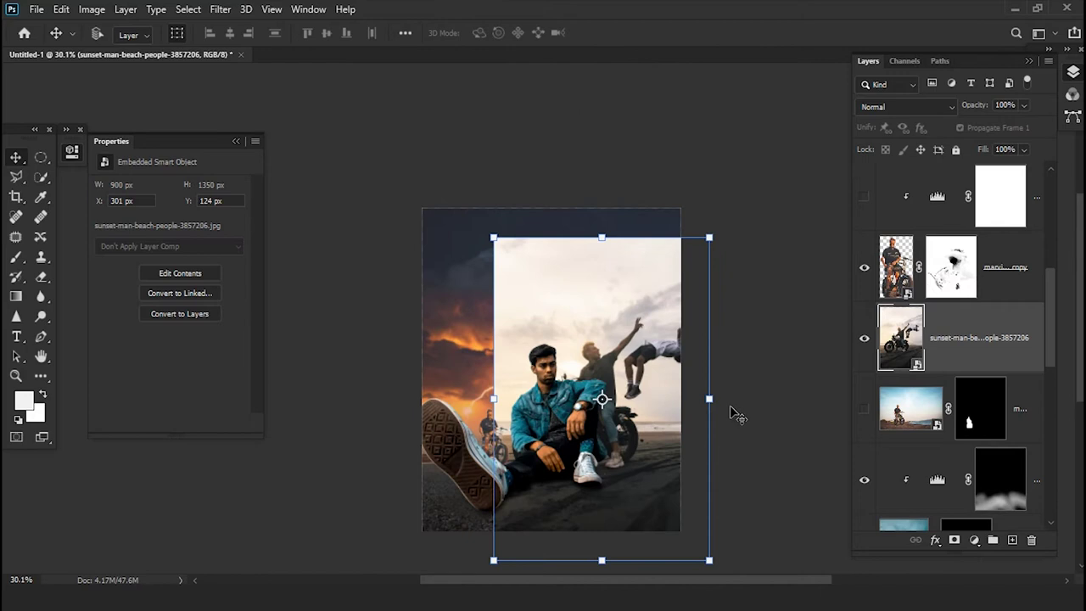
drag(735, 405, 667, 496)
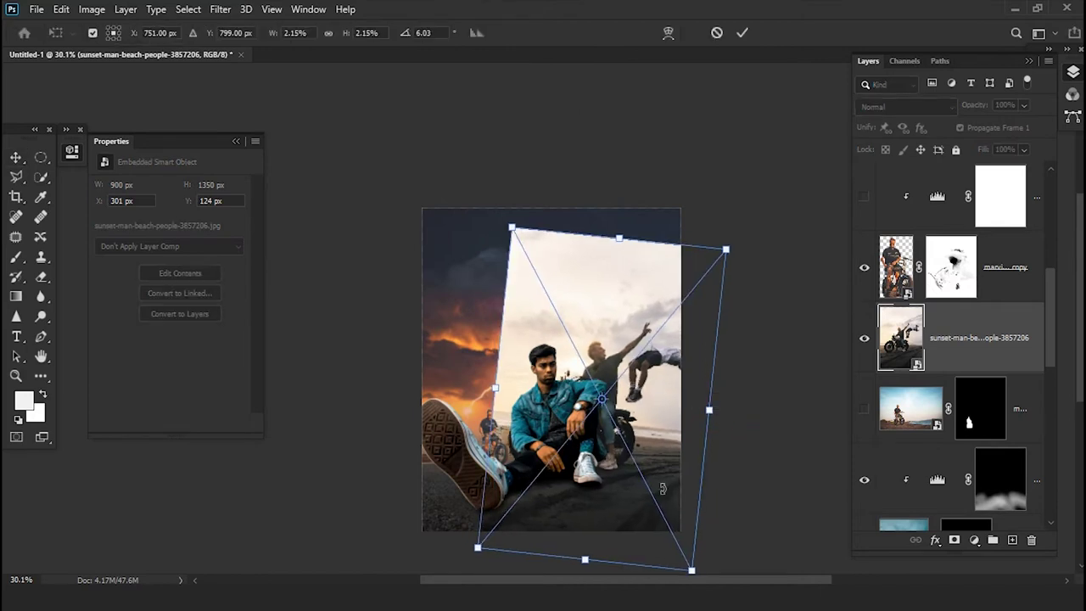
double_click(617, 492)
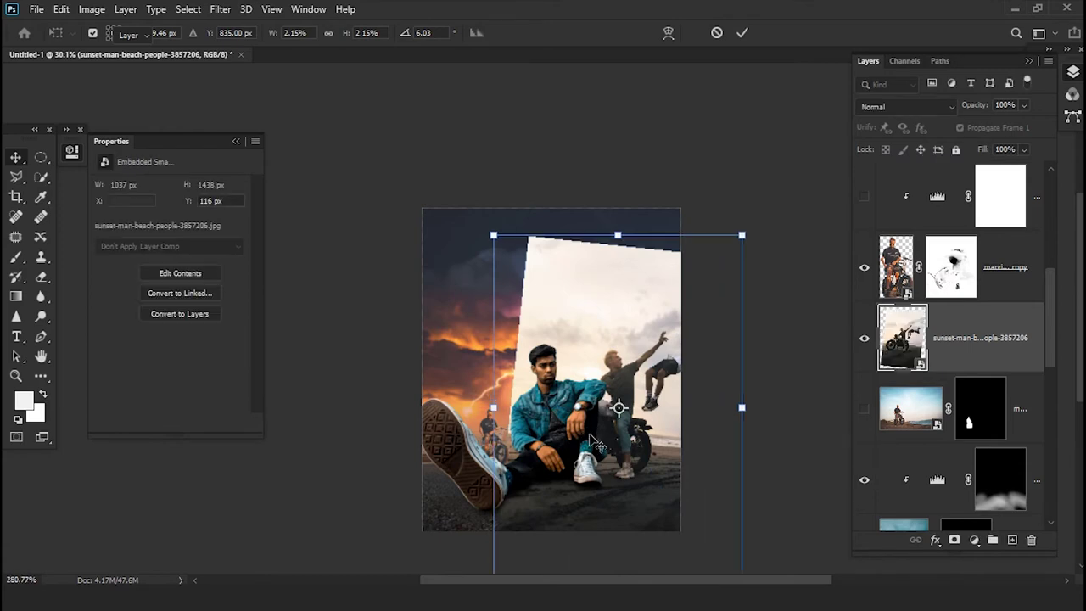
scroll(596, 441, up, 5)
scroll(596, 441, down, 3)
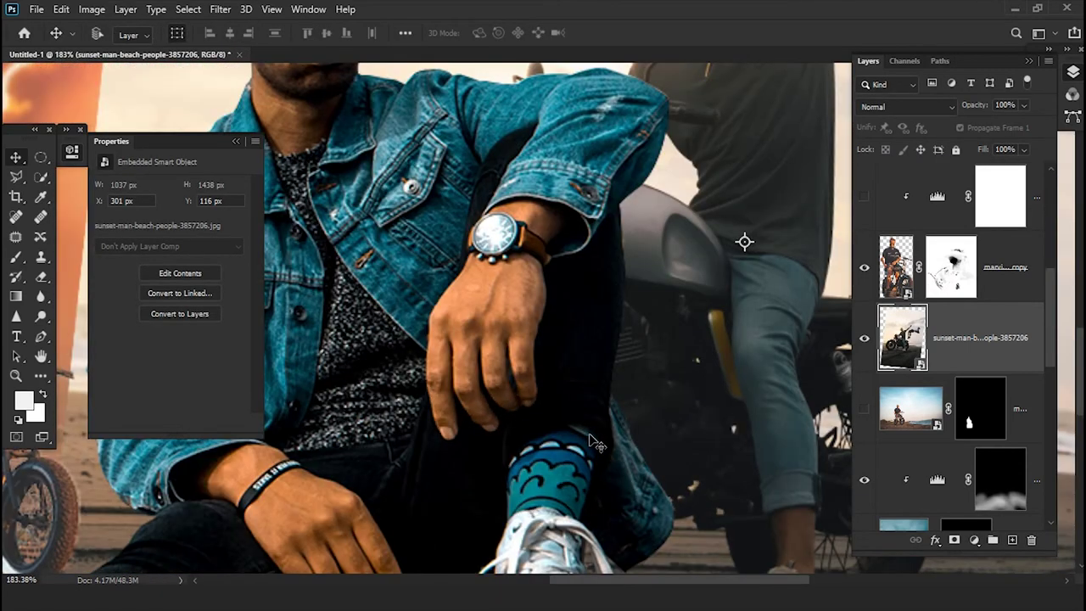
key(p)
scroll(715, 288, down, 3)
scroll(715, 288, up, 1)
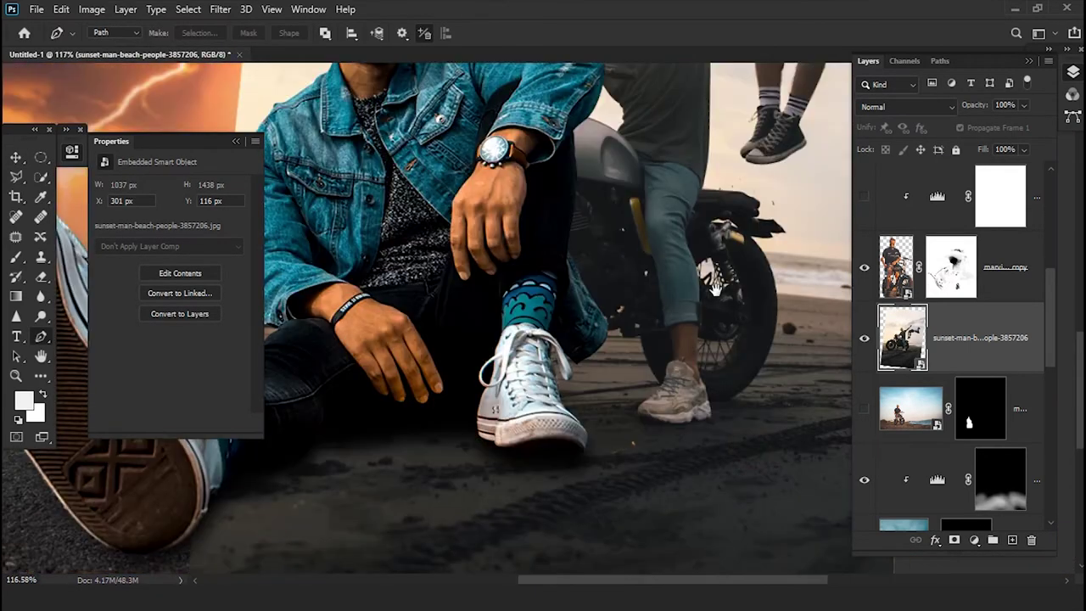
- Begin a pen path at the seated man's leg, curving along his denim jacket shoulder
scroll(694, 333, down, 2)
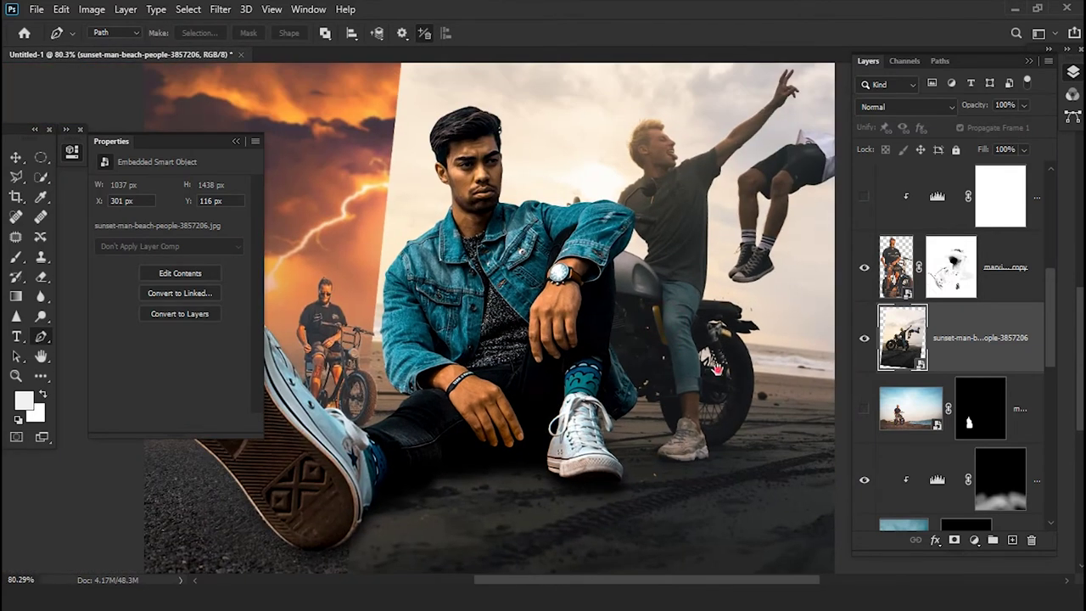
drag(665, 290, 651, 312)
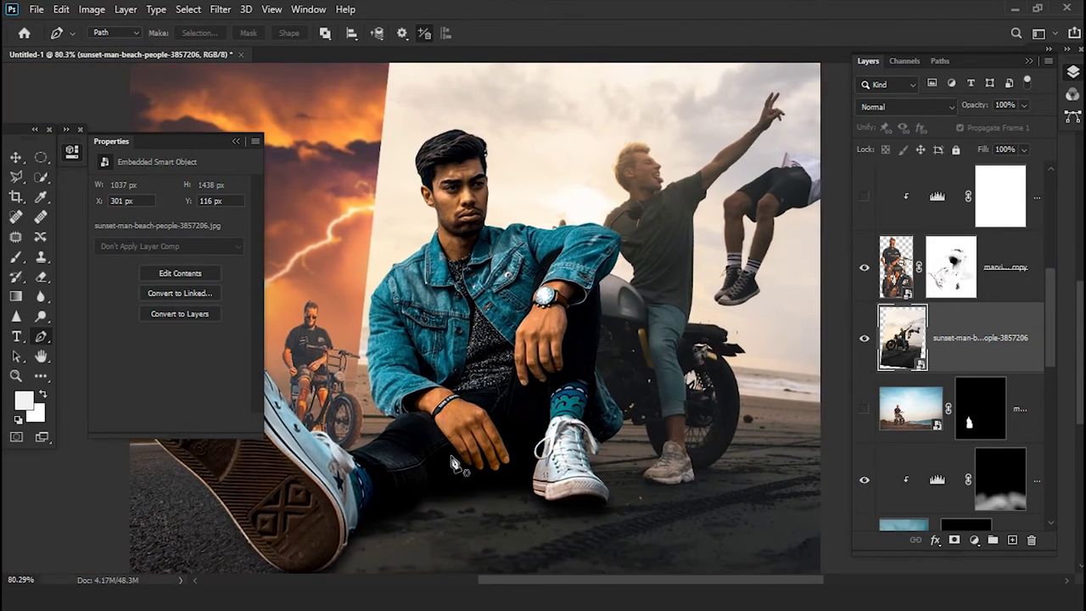
click(391, 465)
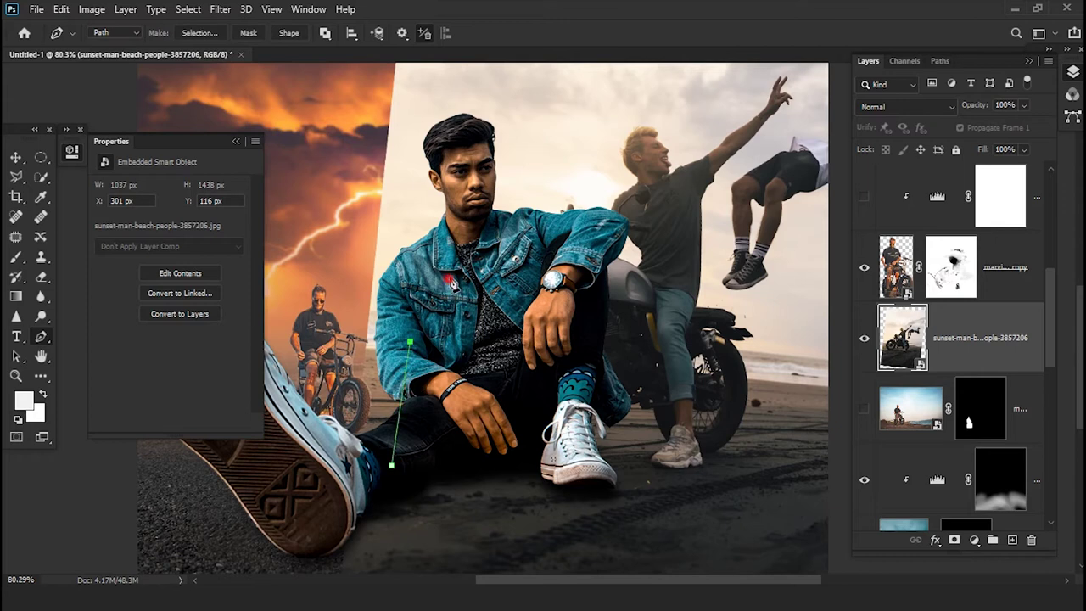
scroll(540, 231, up, 3)
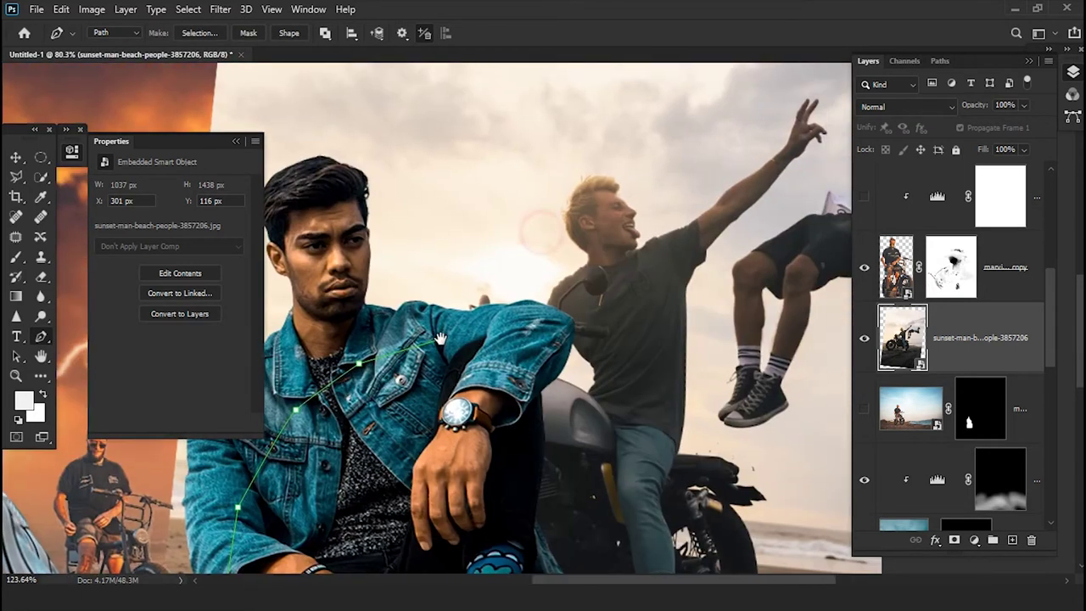
scroll(466, 328, up, 2)
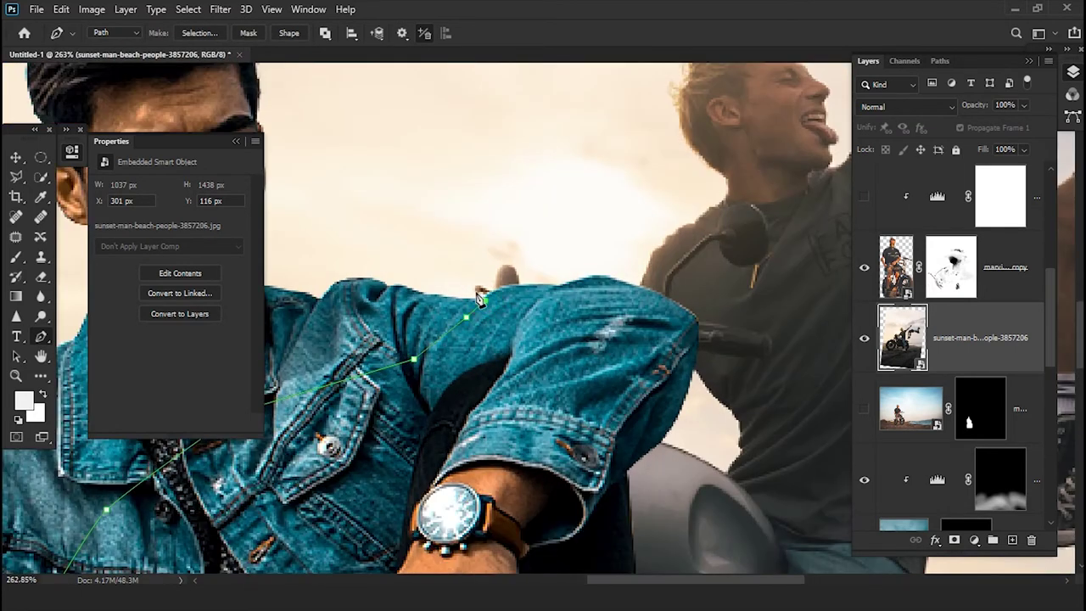
drag(504, 263, 513, 267)
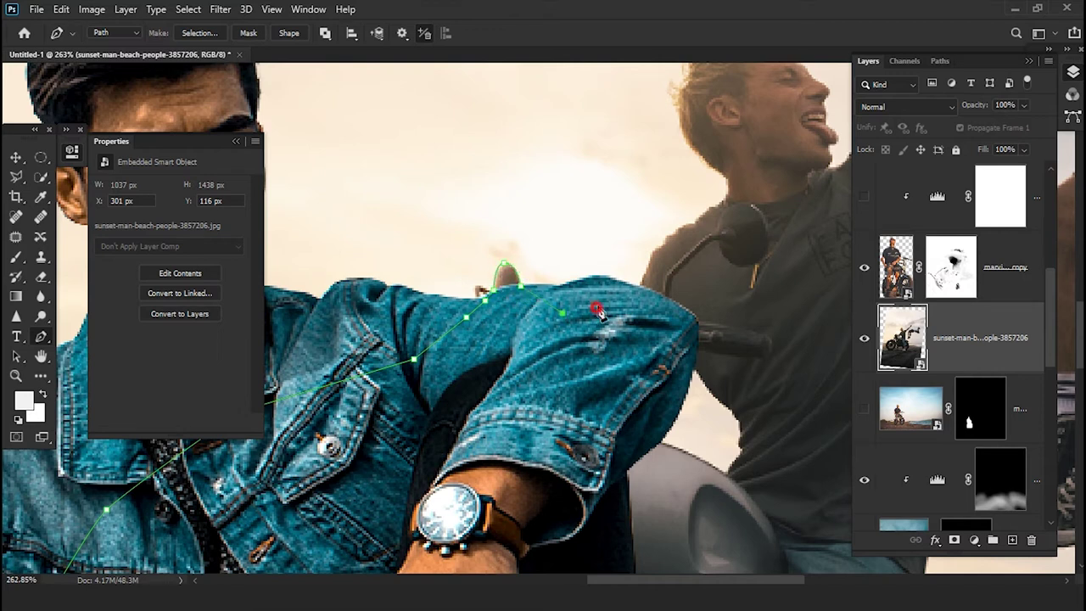
scroll(619, 331, up, 3)
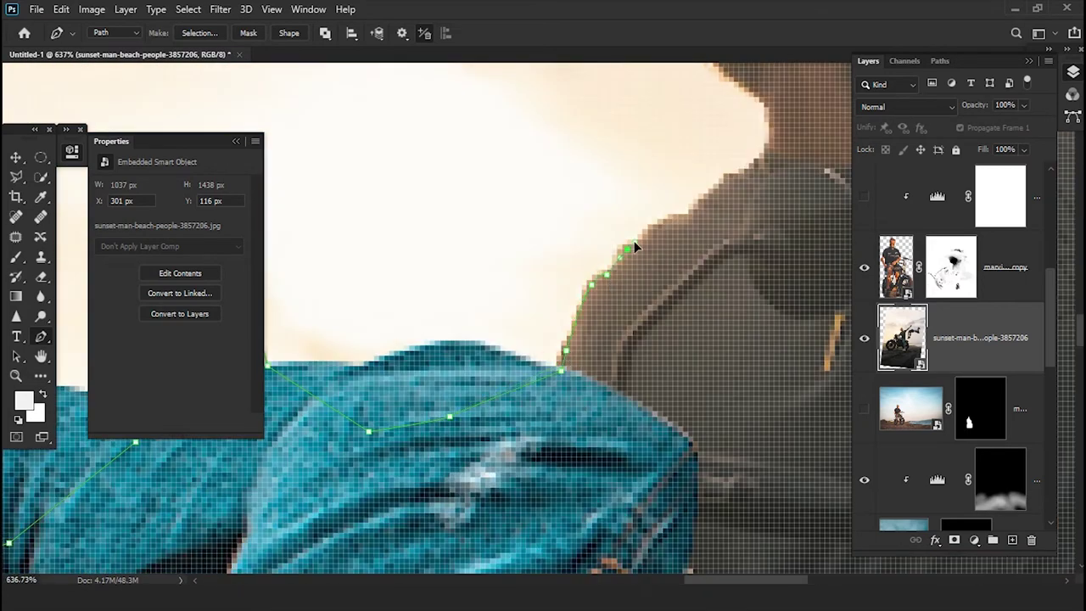
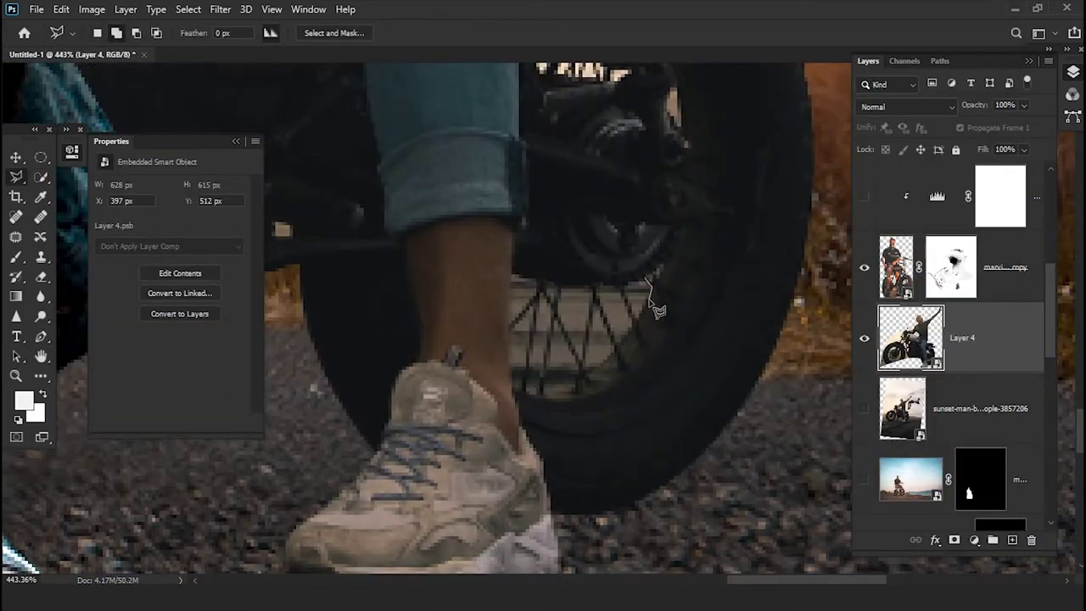
- Outline the remaining gaps between the motorbike wheel spokes with the Polygonal Lasso
click(624, 339)
click(585, 390)
click(513, 276)
click(528, 393)
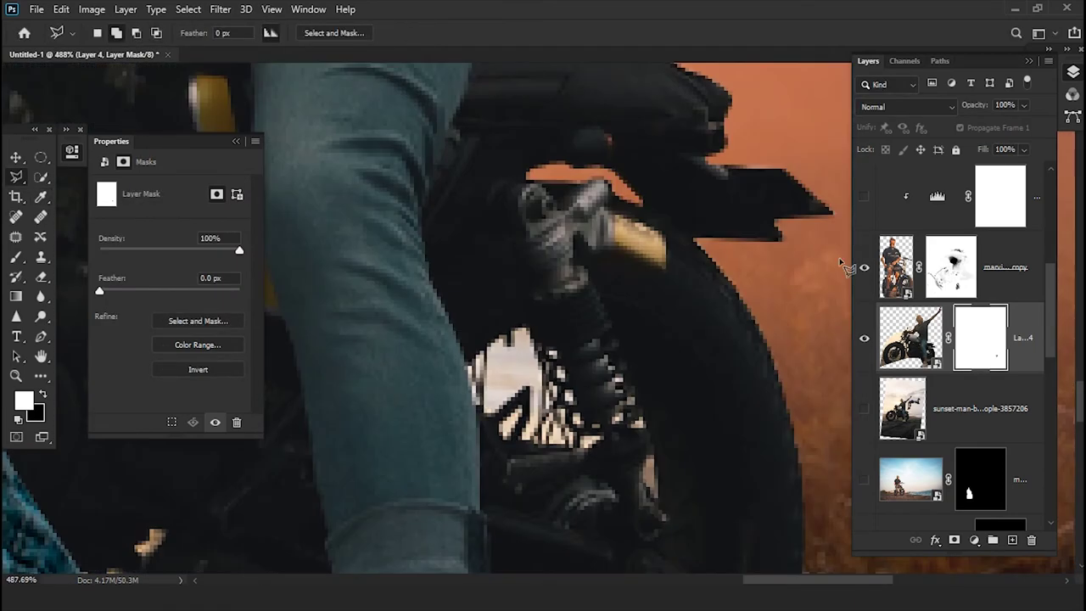
- Add a new Exposure adjustment layer above the masked motorbike layer
scroll(712, 382, down, 8)
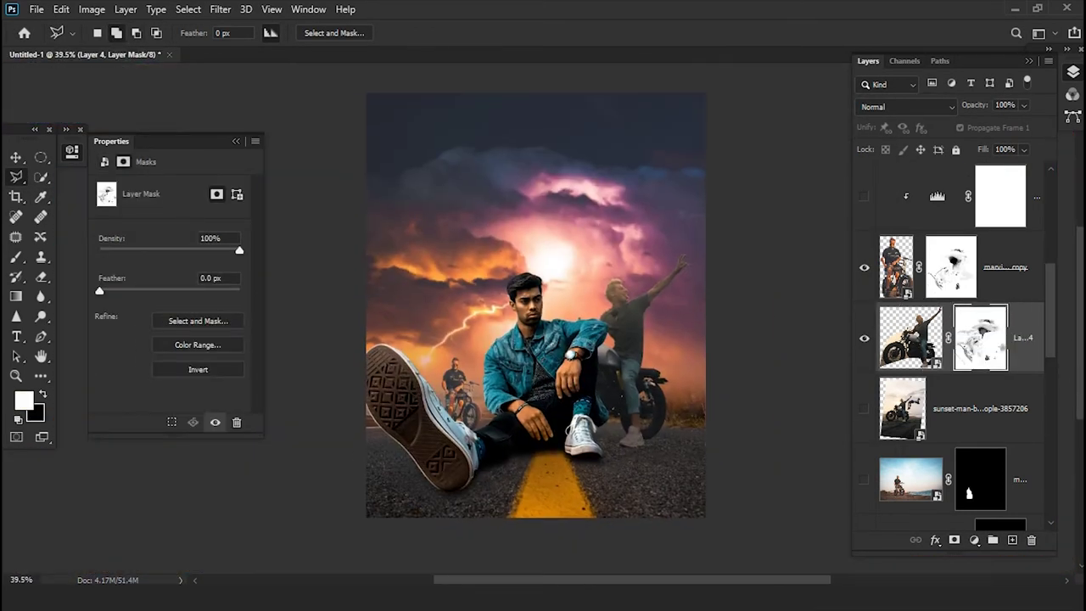
click(974, 540)
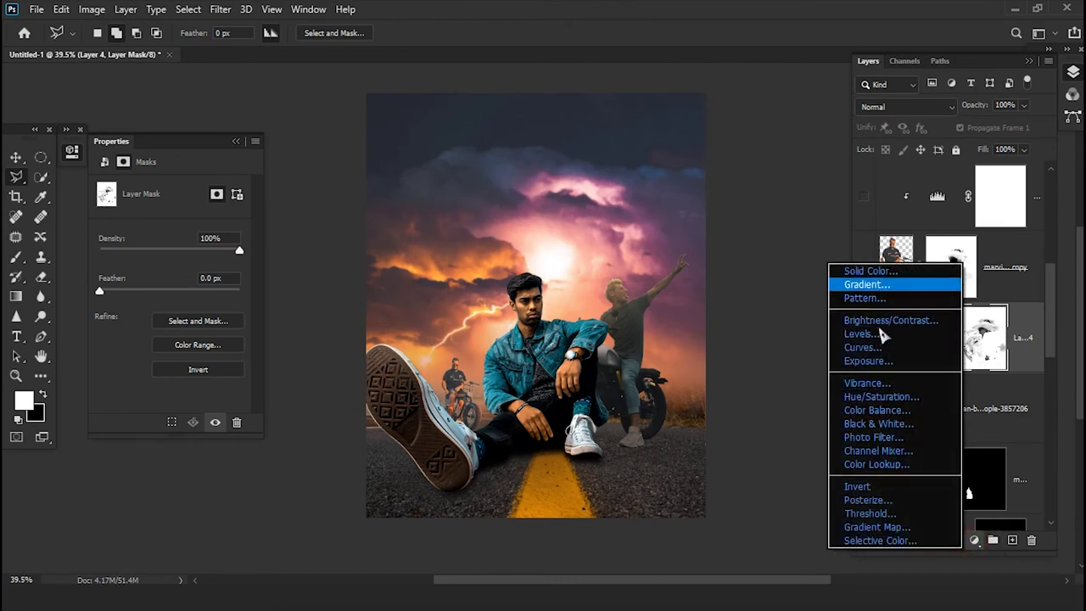
click(882, 360)
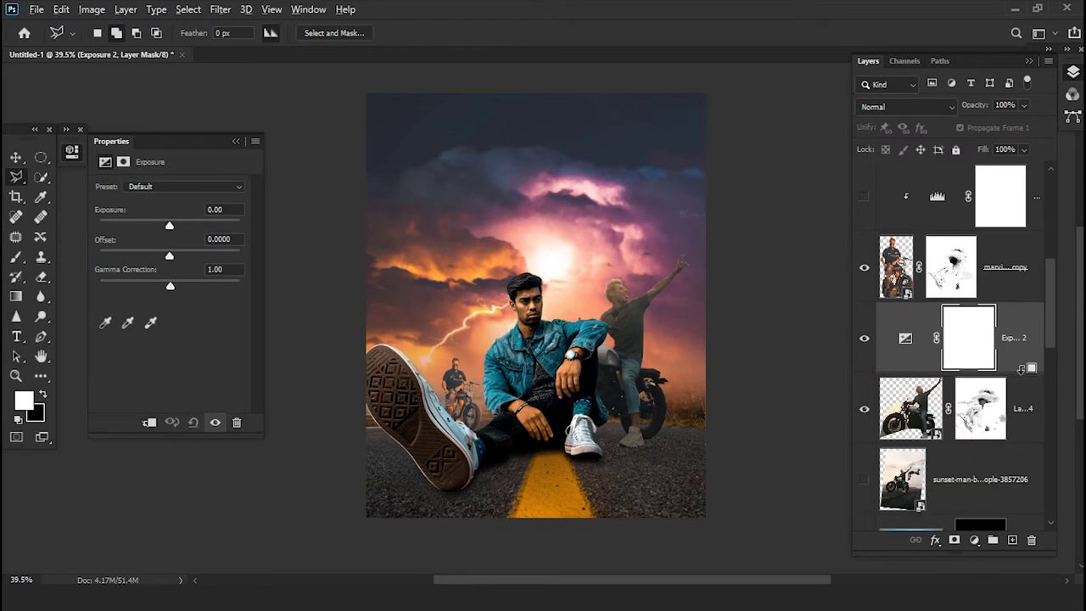
- Clip the Exposure layer to the motorcyclist layer and select that layer's mask
alt+click(916, 370)
scroll(666, 352, up, 5)
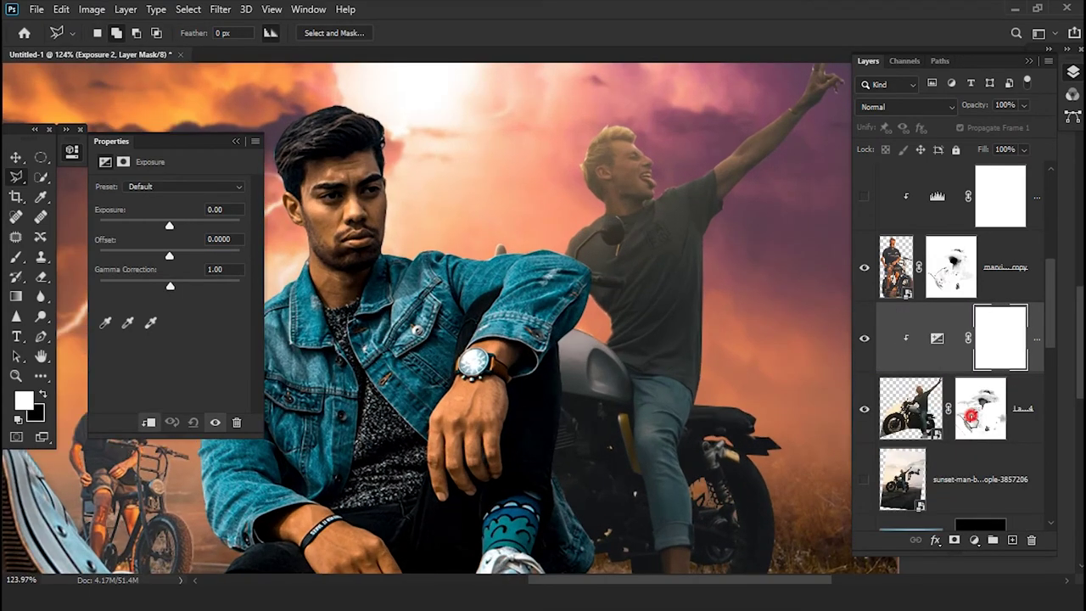
click(980, 408)
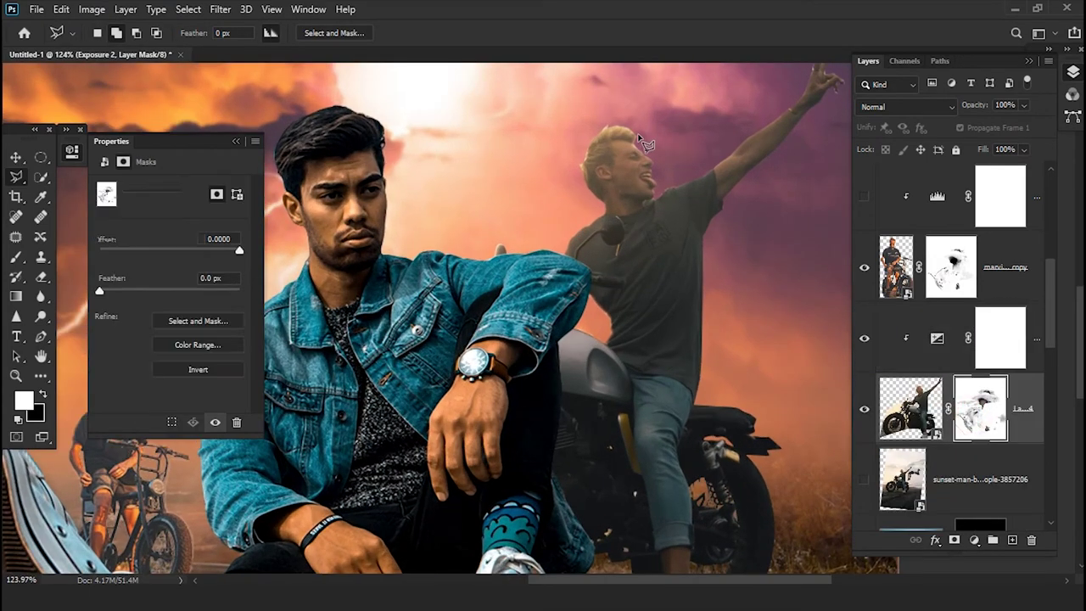
scroll(624, 136, up, 3)
scroll(623, 136, up, 3)
scroll(624, 136, up, 2)
- Set up a 1 px black brush for touching up the mask
key(b)
key(b)
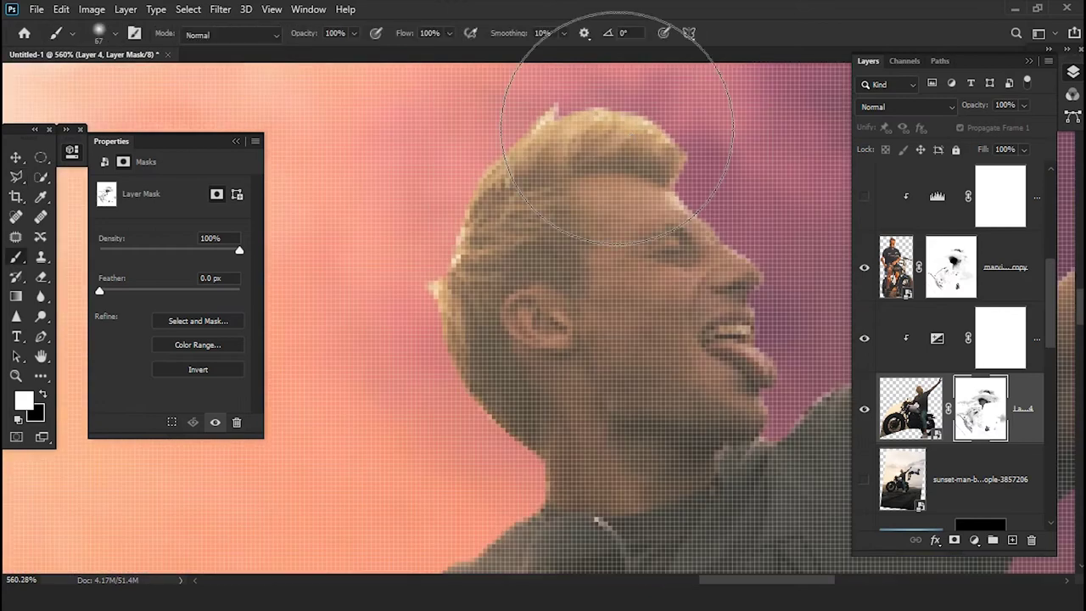
right_click(619, 133)
click(80, 168)
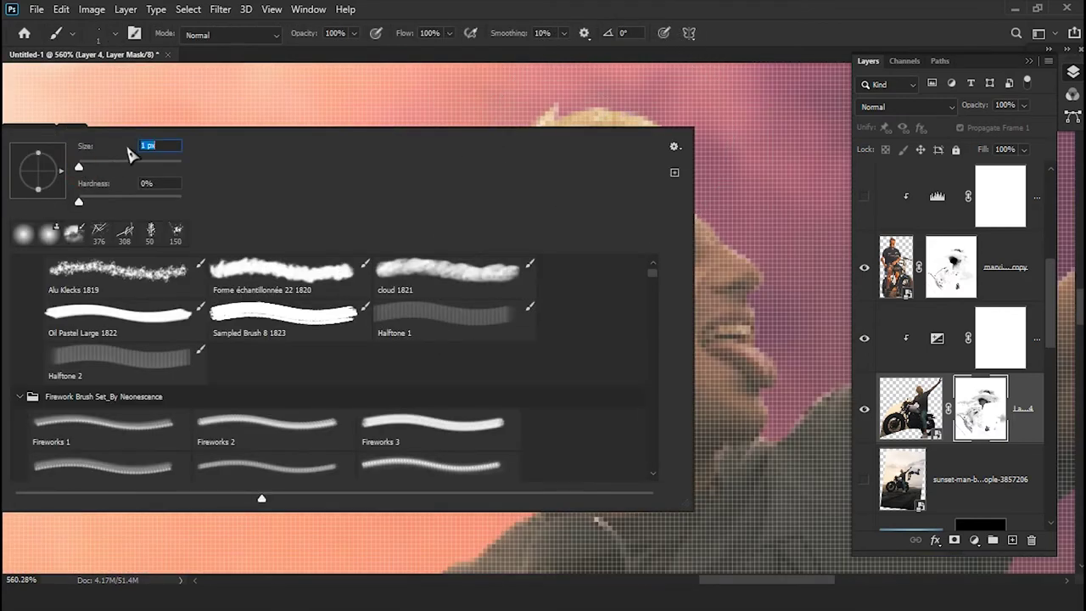
click(590, 18)
scroll(683, 182, up, 3)
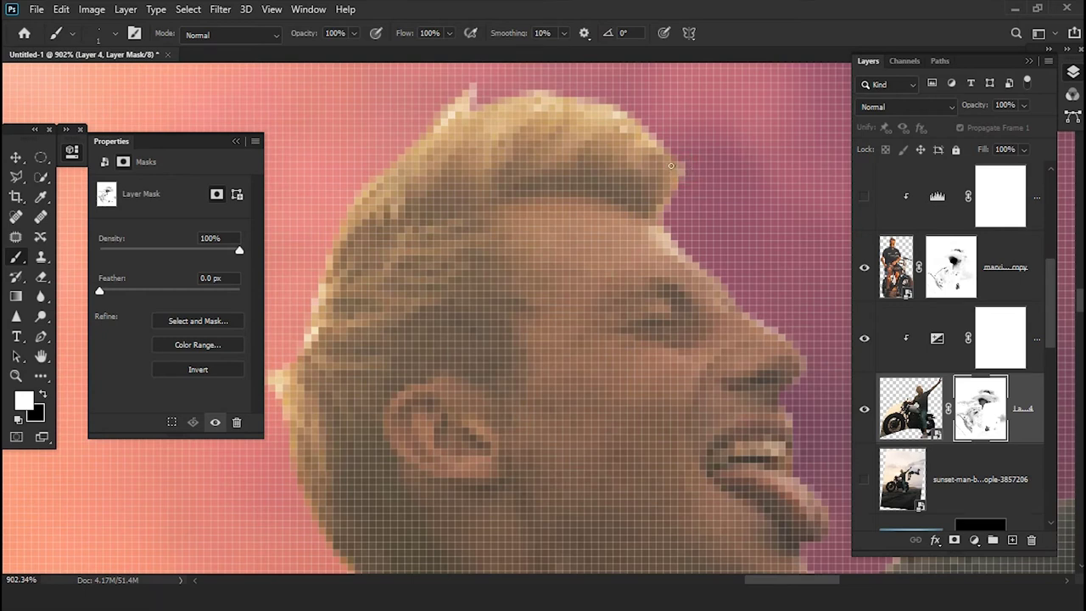
key(x)
scroll(427, 355, left, 3)
scroll(428, 354, down, 2)
scroll(438, 353, down, 10)
scroll(436, 351, down, 3)
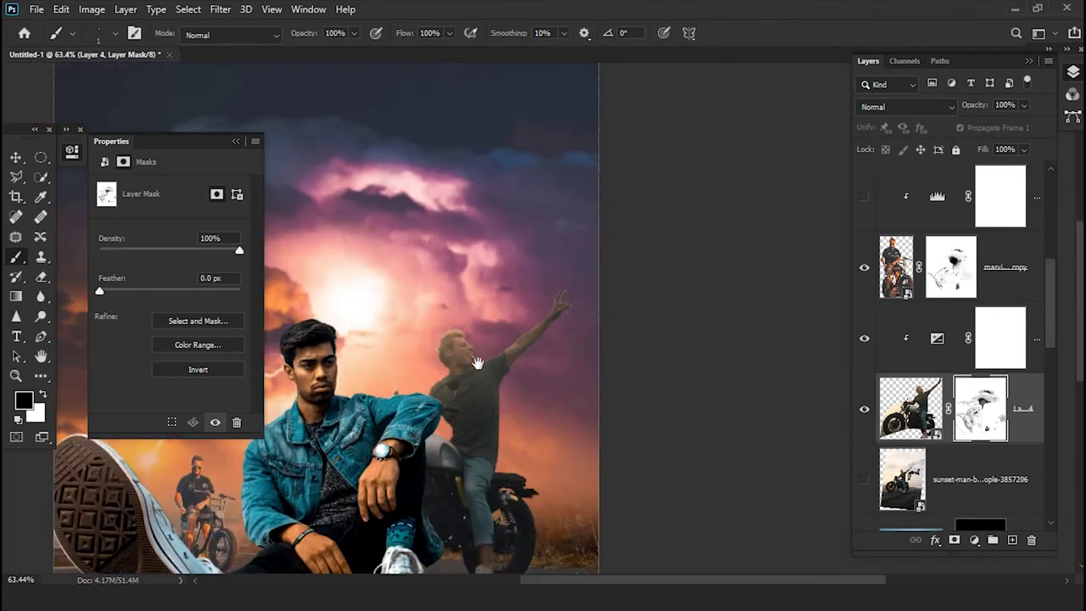
- Raise the Exposure to +0.83 and compare the result before and after
click(940, 340)
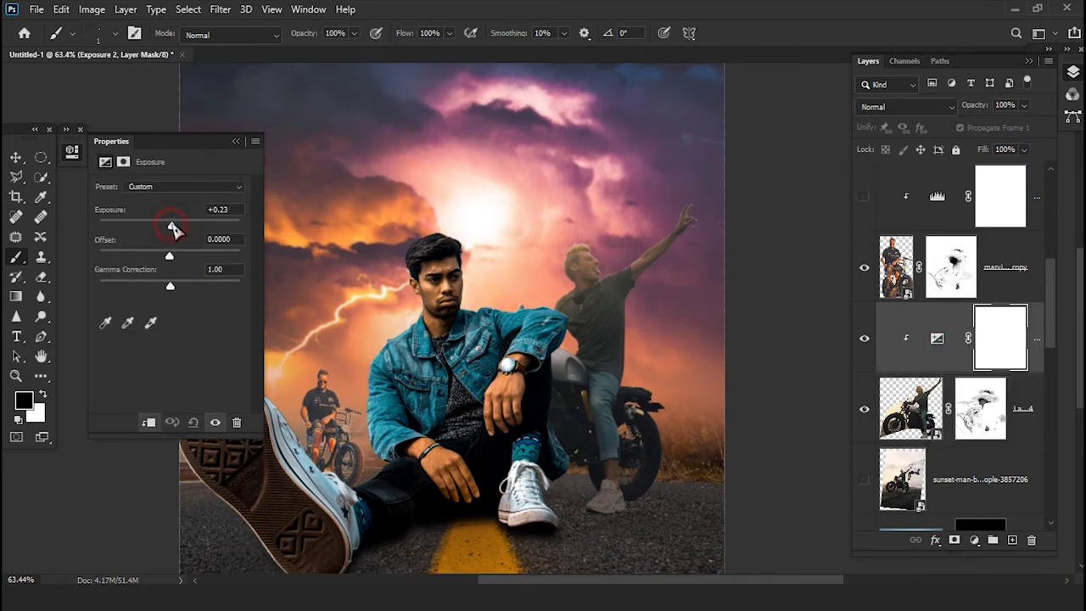
drag(175, 227, 173, 256)
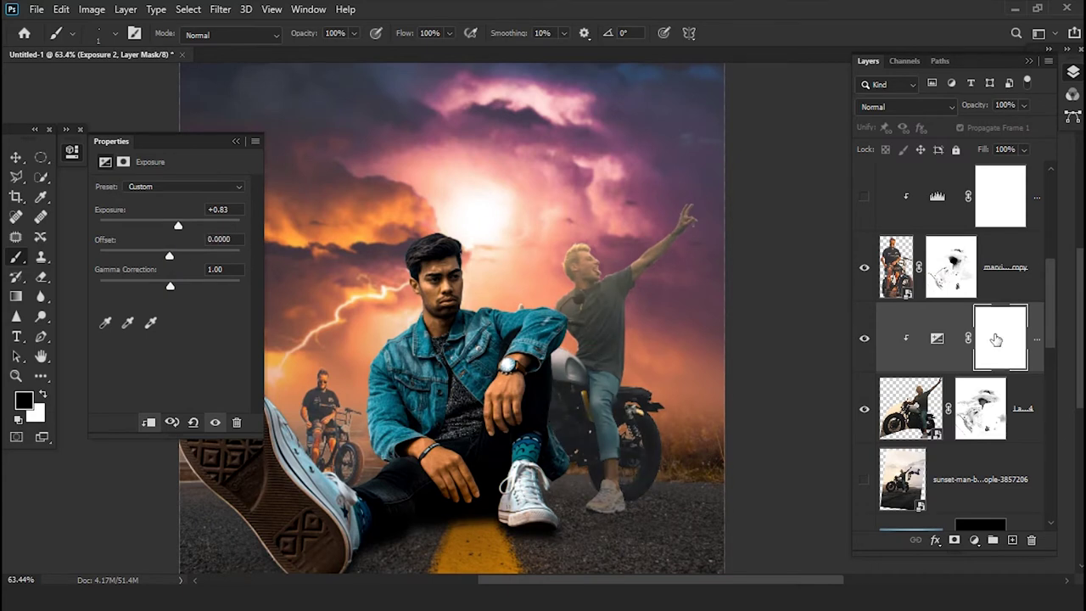
click(865, 338)
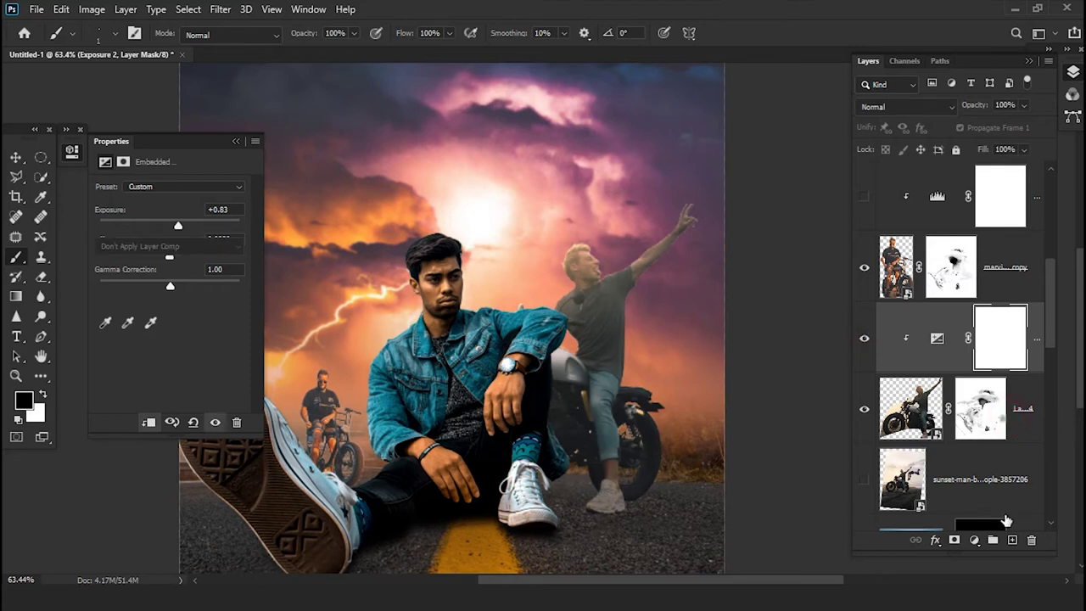
- Add a Levels adjustment layer above the motorcyclist layer
click(1021, 435)
click(974, 539)
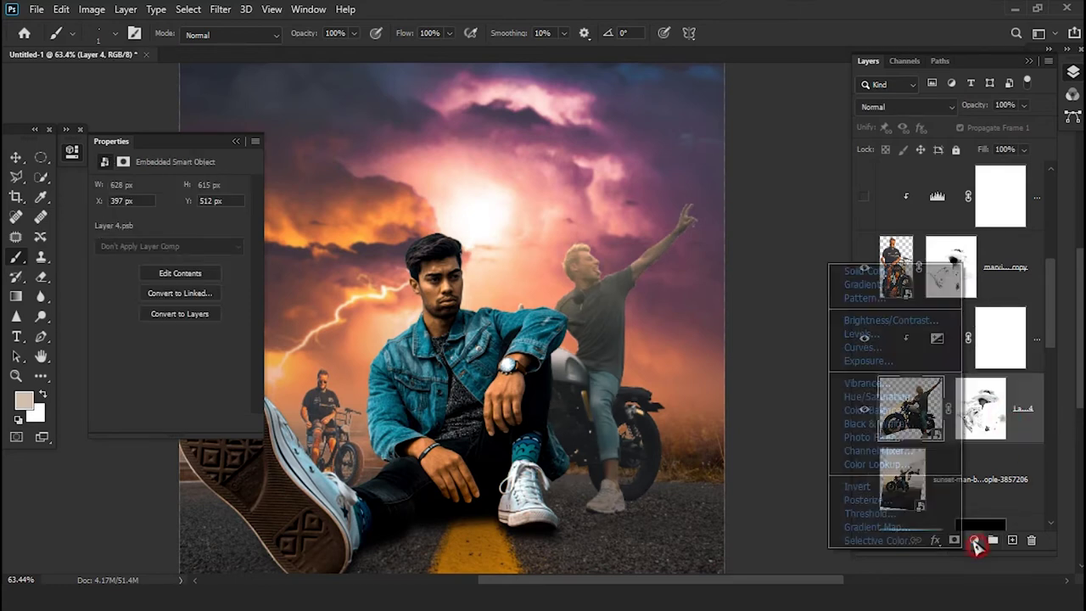
click(865, 334)
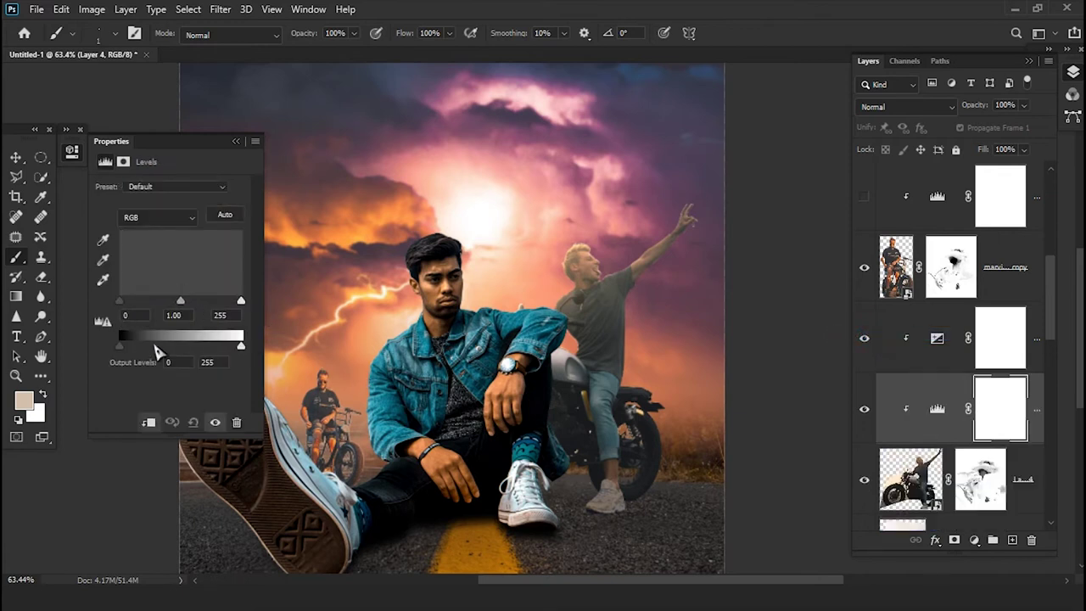
- Set the Levels output white to 195 and invert its mask to black
drag(120, 347, 141, 348)
mouse_move(241, 346)
mouse_down()
mouse_move(200, 348)
mouse_move(214, 362)
mouse_up()
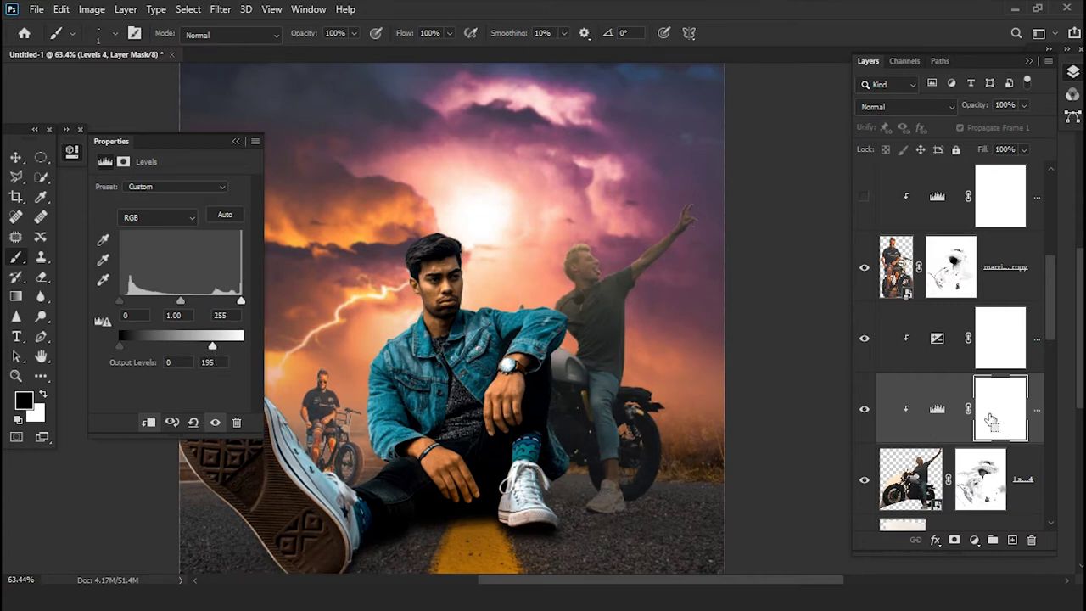
key(ctrl+i)
- Set a large 166 px soft brush painting white
right_click(532, 348)
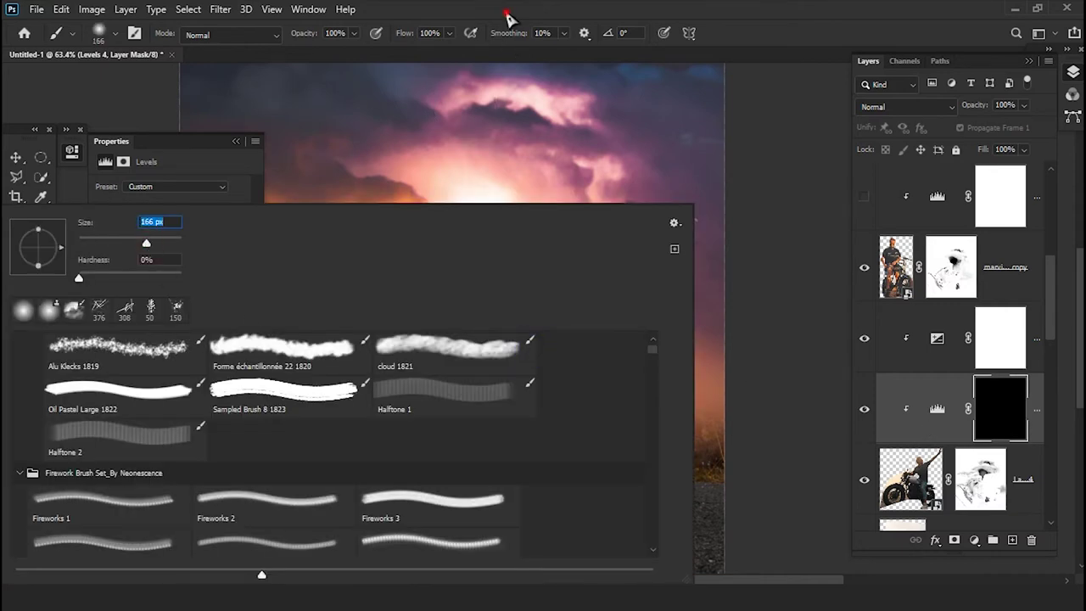
click(509, 12)
scroll(600, 483, up, 5)
key(x)
- Paint the darkening onto the motorbike behind the legs and the standing man's body
drag(674, 477, 509, 297)
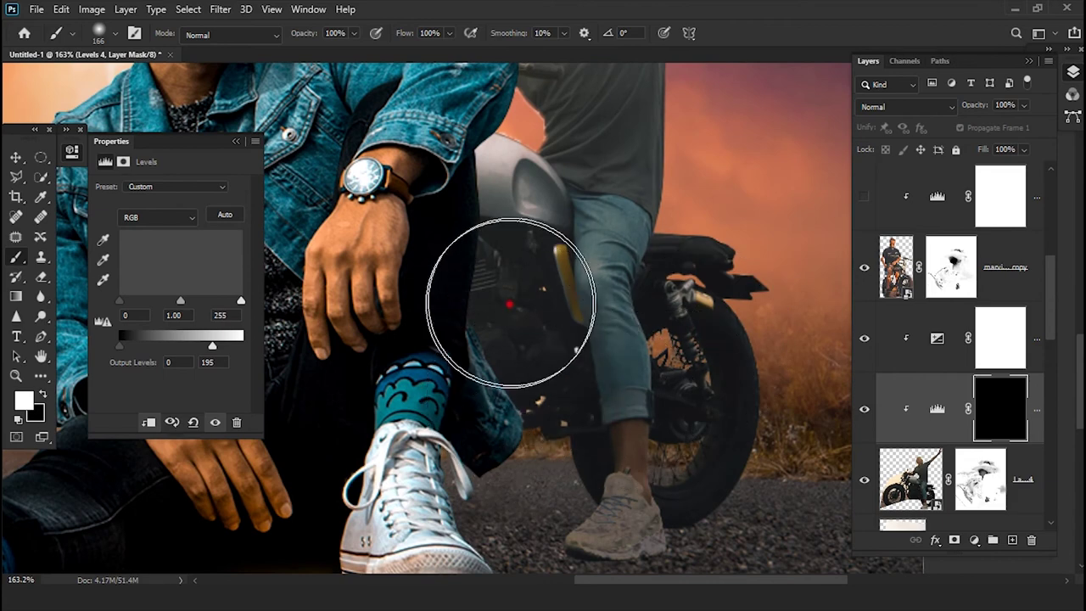
scroll(616, 354, up, 2)
scroll(617, 353, down, 2)
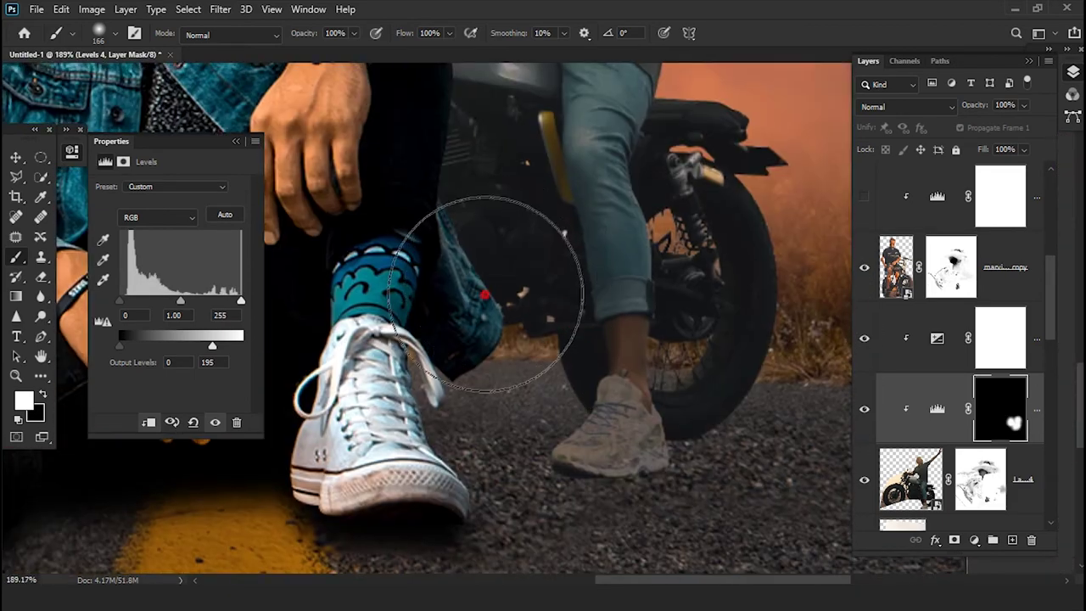
scroll(484, 315, down, 2)
scroll(507, 270, down, 1)
drag(496, 273, 509, 279)
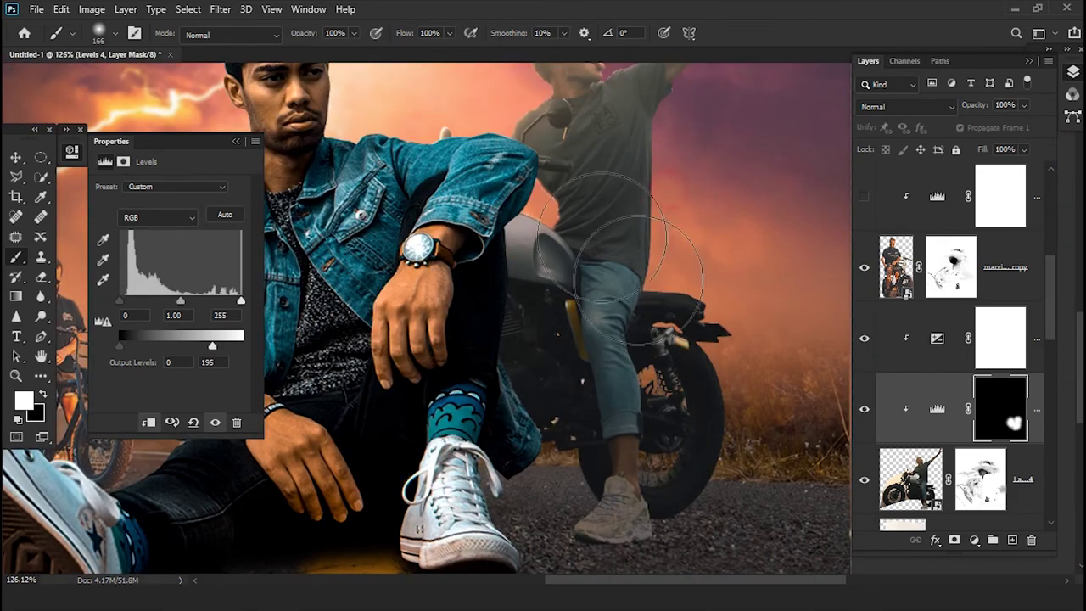
scroll(509, 279, down, 2)
scroll(594, 178, up, 2)
scroll(509, 229, up, 1)
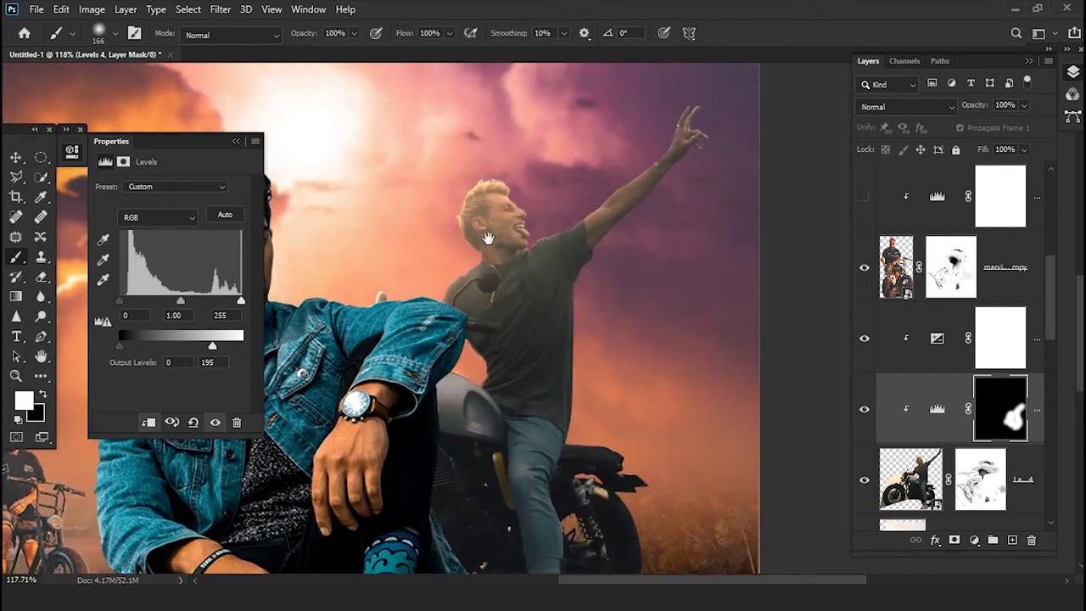
scroll(484, 297, up, 2)
- Switch to a 10 px brush and bring the man's raised arm into view
right_click(81, 245)
click(81, 245)
scroll(445, 241, up, 3)
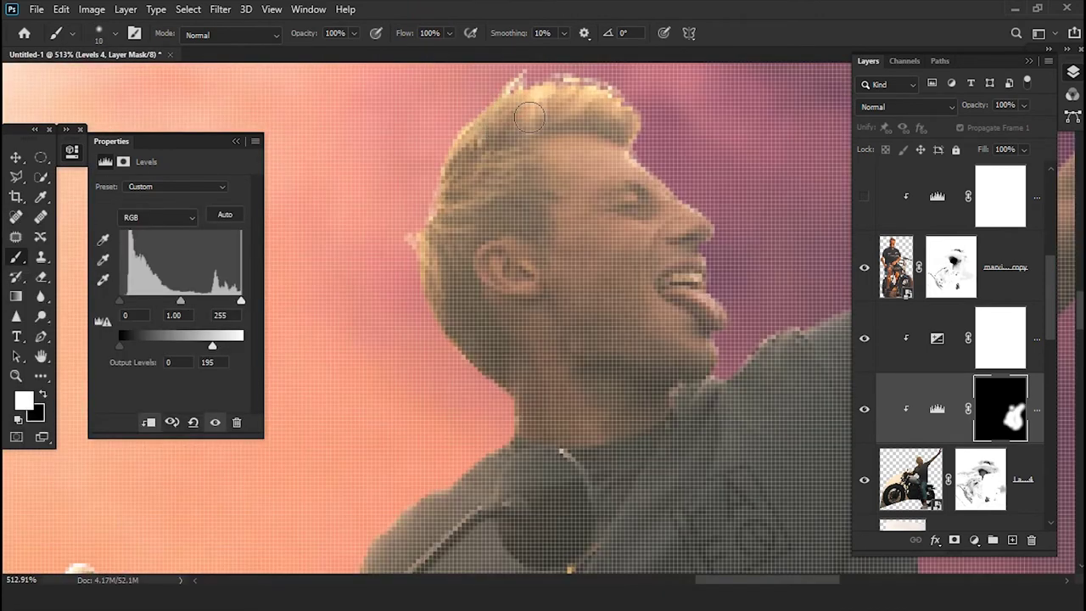
mouse_move(427, 371)
mouse_down()
mouse_move(744, 281)
mouse_move(470, 528)
mouse_up()
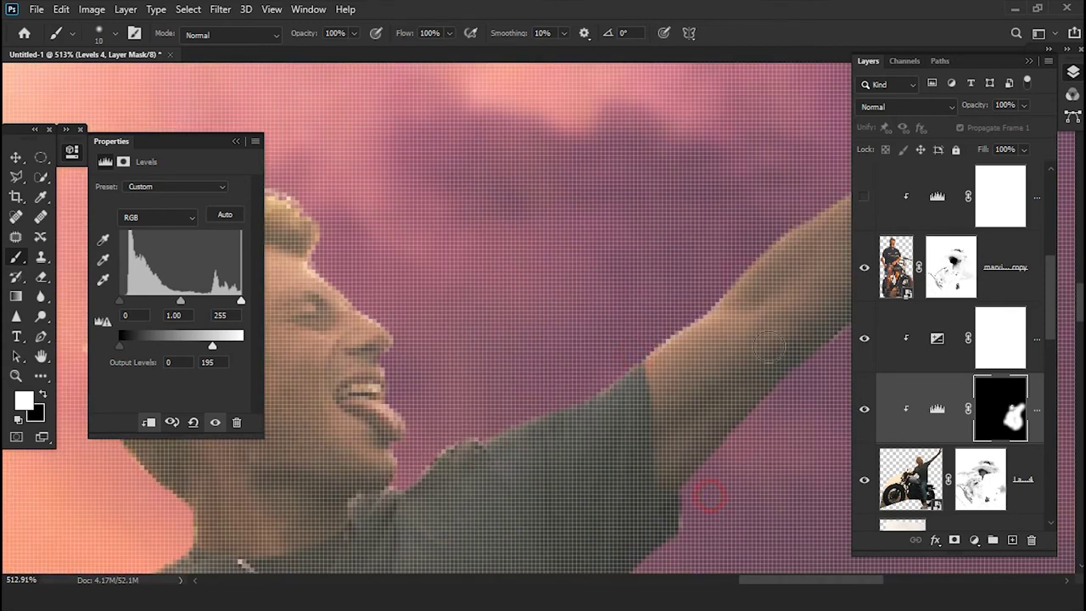
scroll(720, 353, down, 3)
scroll(591, 355, up, 2)
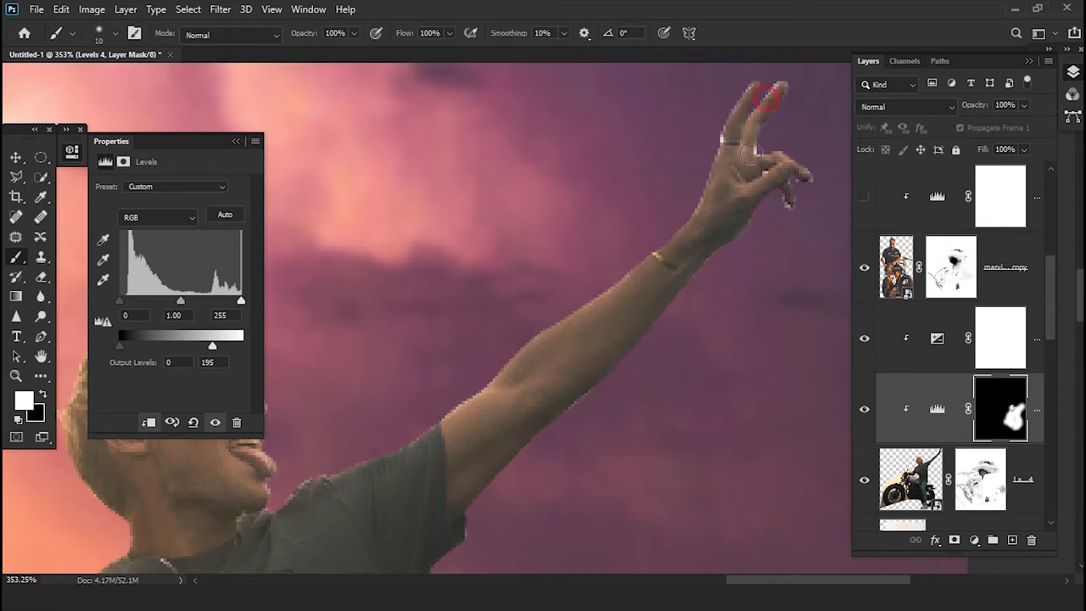
scroll(662, 303, down, 3)
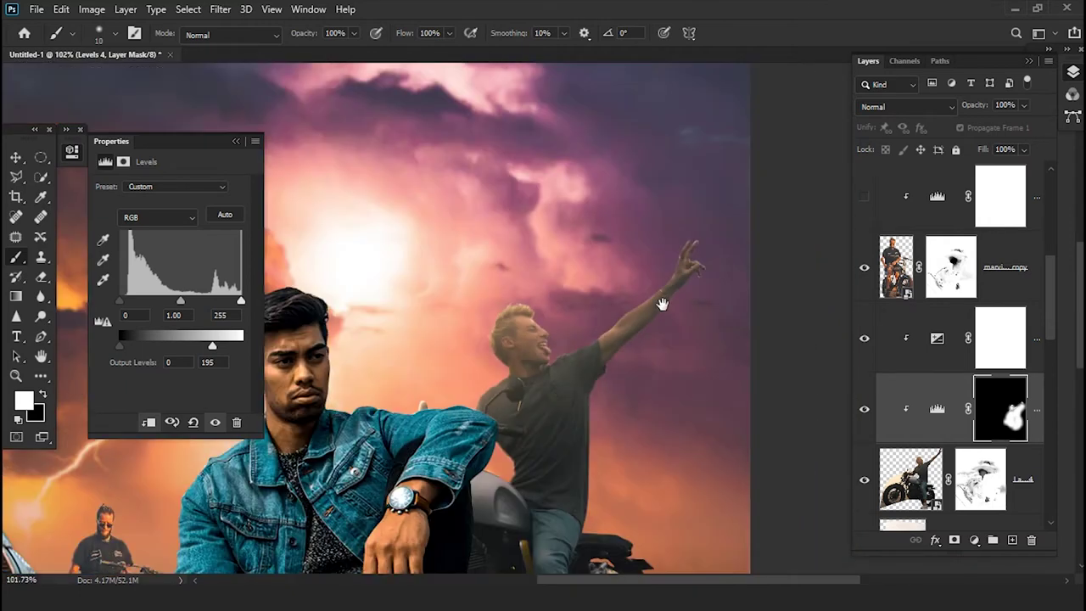
scroll(666, 285, down, 2)
scroll(538, 409, up, 2)
scroll(552, 393, down, 1)
scroll(973, 419, down, 2)
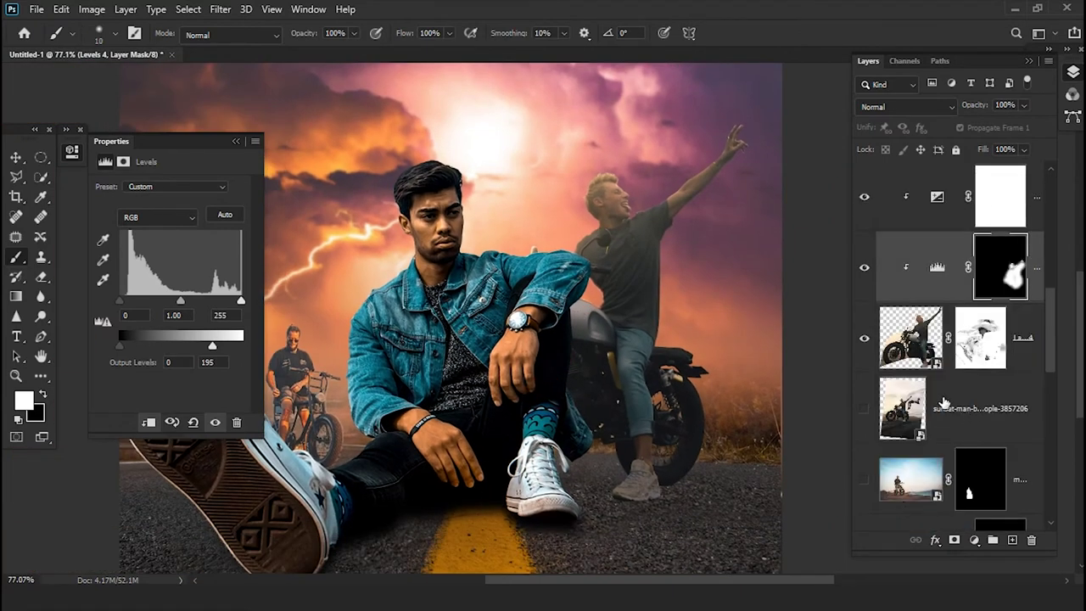
click(975, 424)
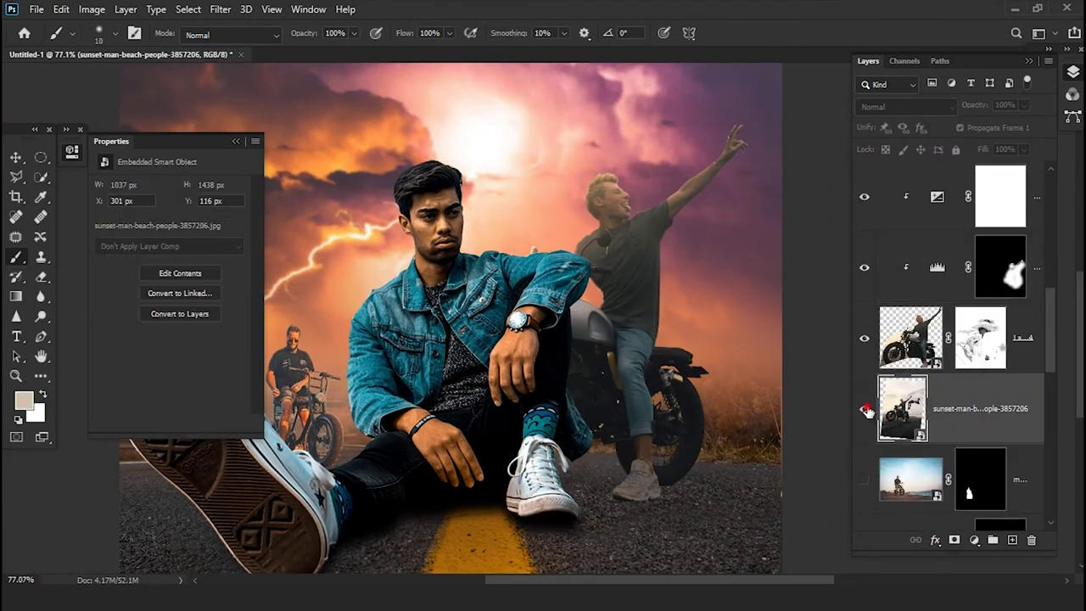
- Duplicate the visible beach photo layer, blend the copy in Overlay, and add a black mask
click(864, 410)
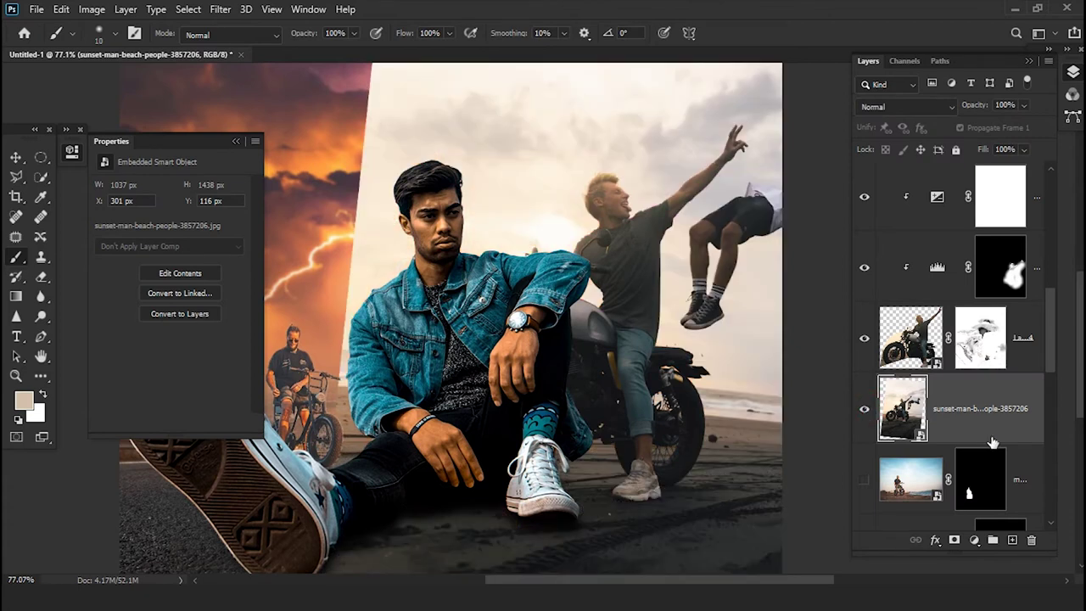
key(ctrl+j)
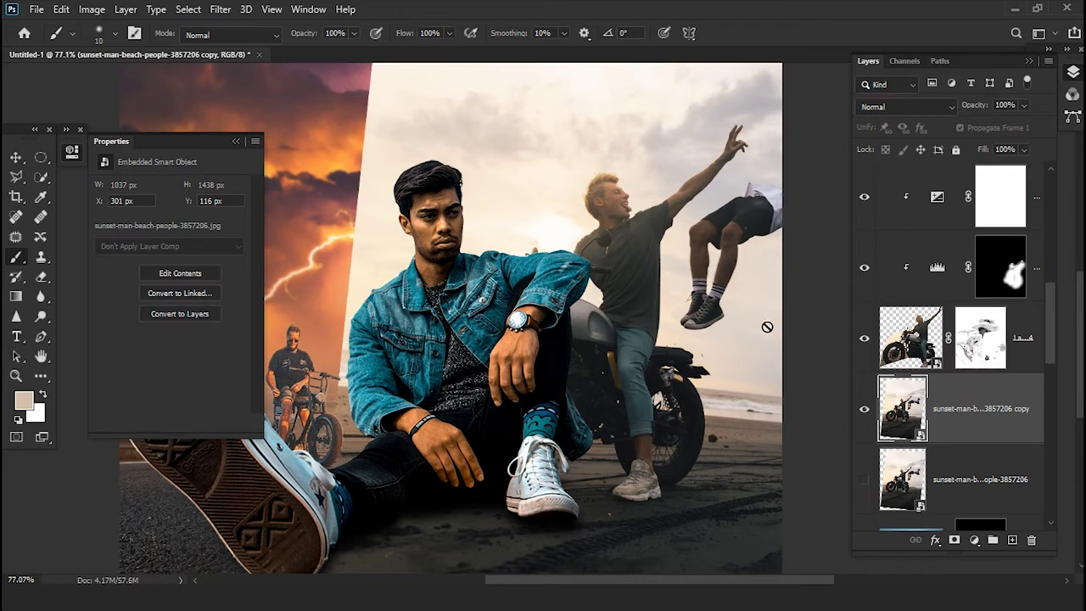
click(882, 110)
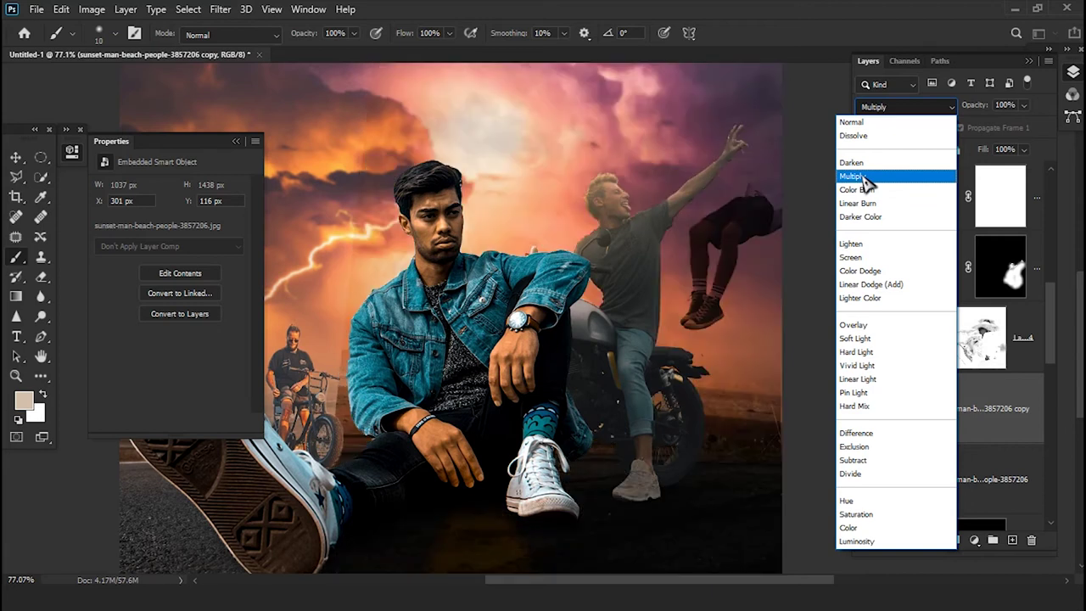
click(865, 176)
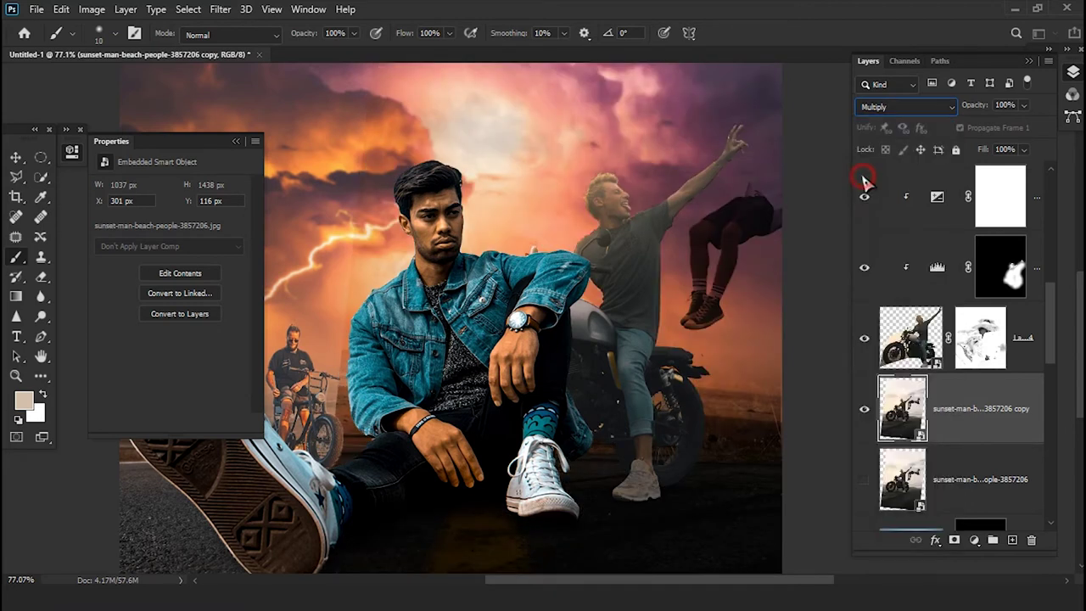
click(887, 107)
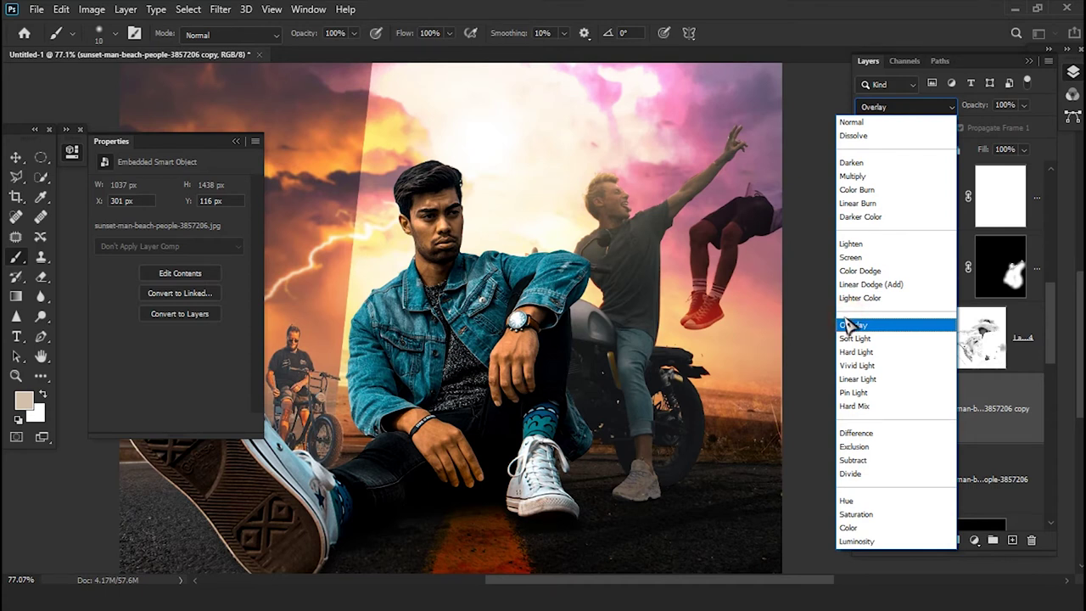
click(848, 325)
alt+click(955, 540)
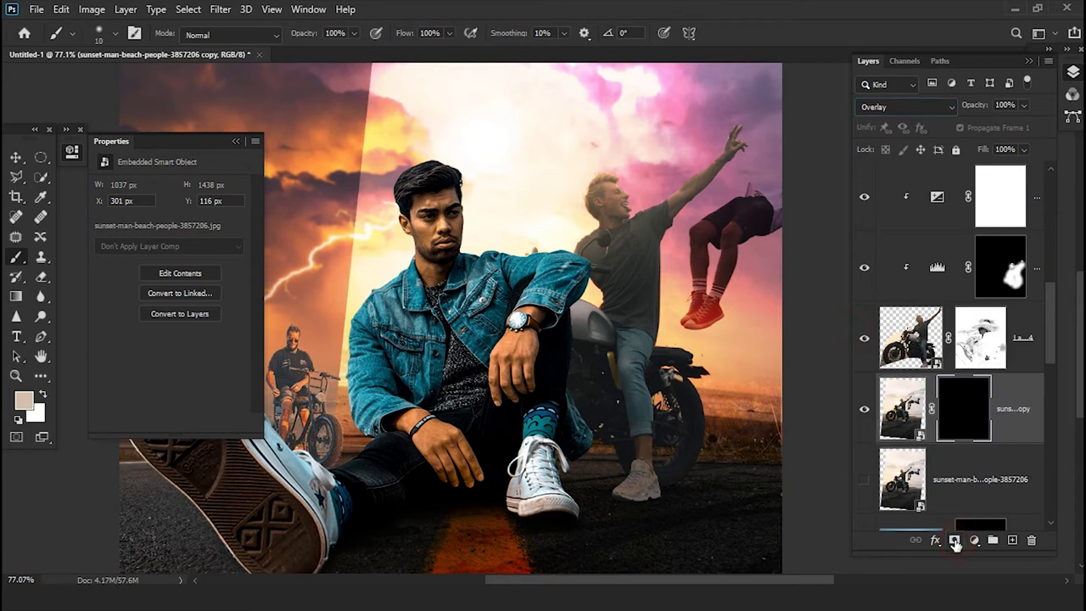
- Set a soft 96 px brush with a rotated tip at 34% opacity
right_click(644, 456)
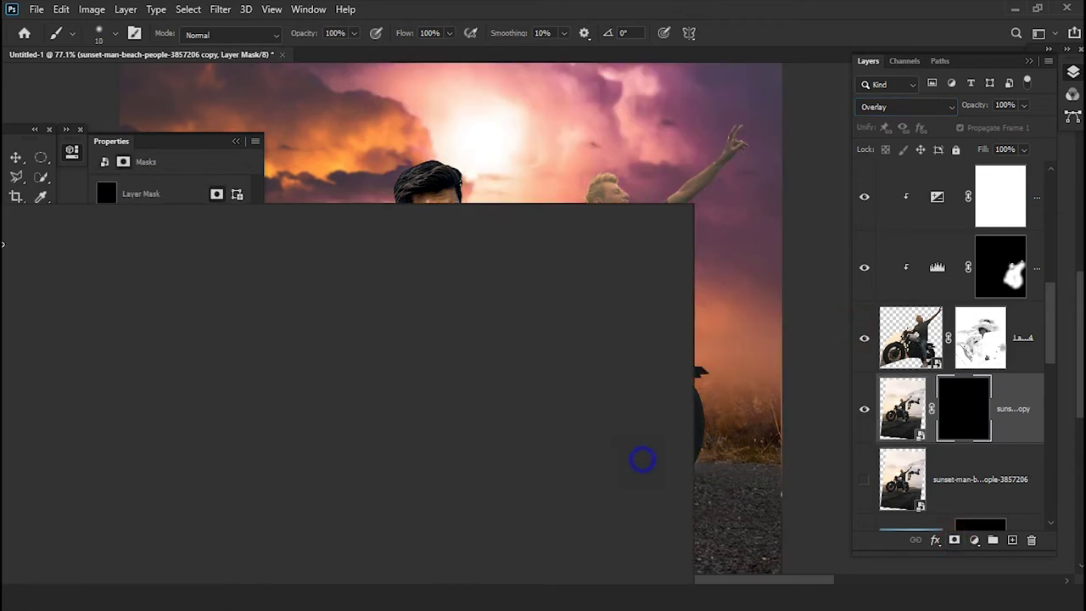
click(127, 243)
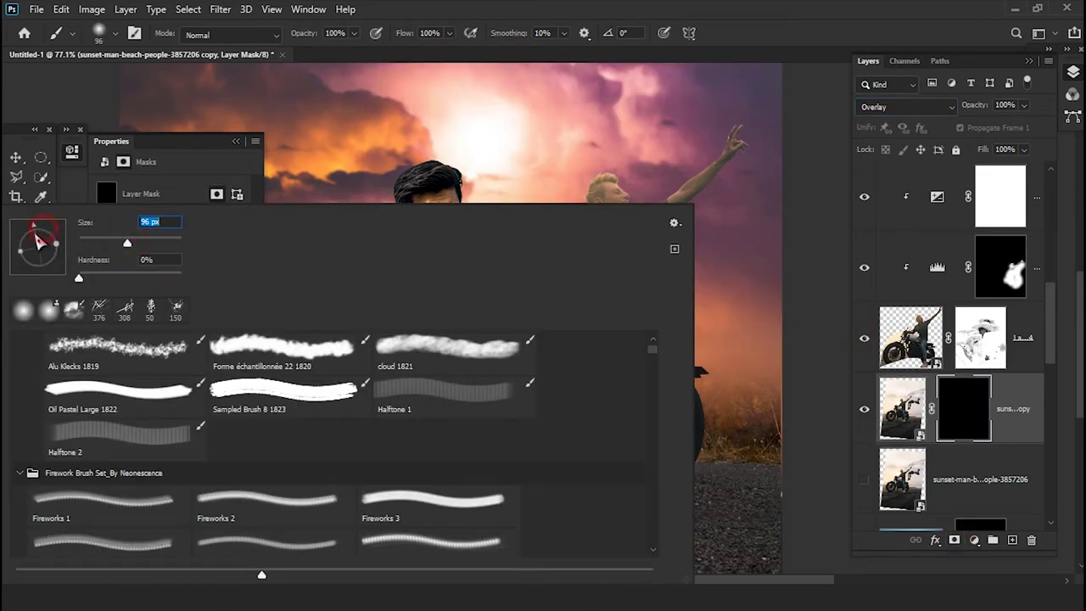
mouse_move(36, 240)
mouse_down()
mouse_move(62, 265)
mouse_move(40, 246)
mouse_up()
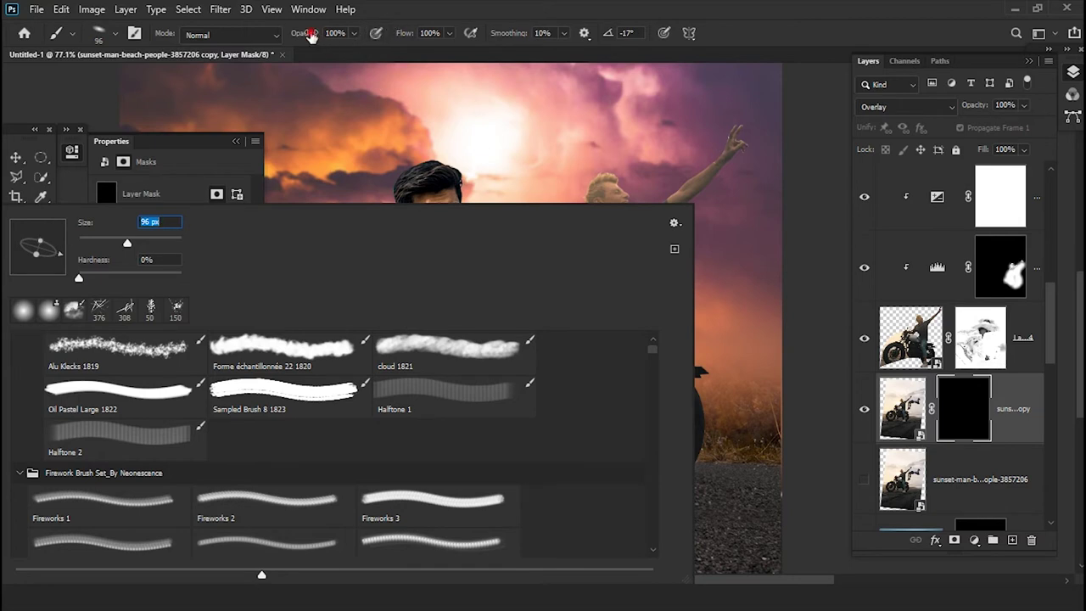
drag(314, 38, 276, 51)
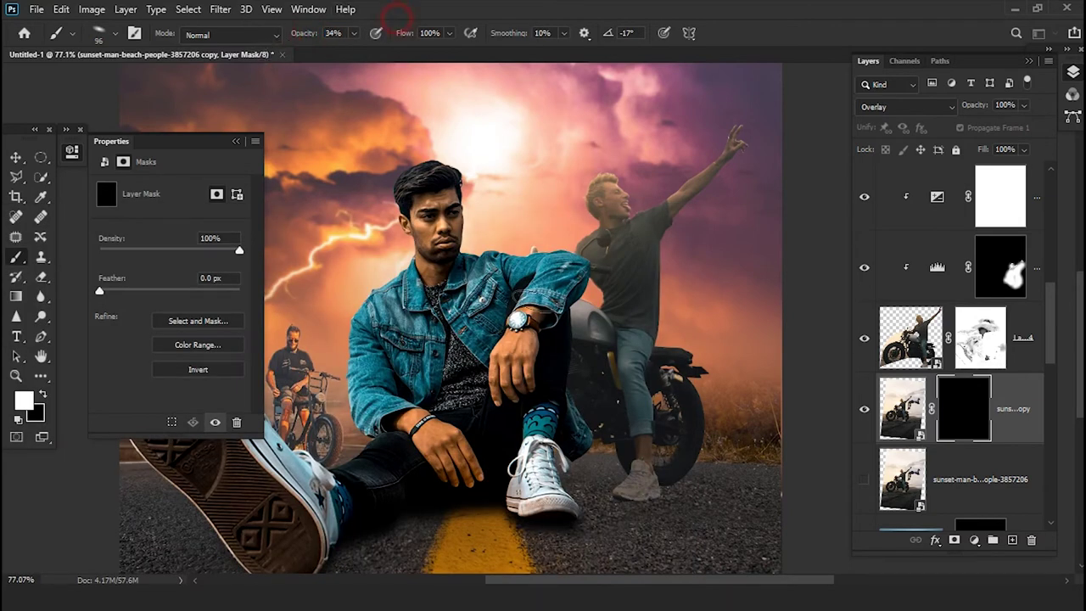
scroll(569, 403, up, 4)
scroll(628, 483, up, 3)
right_click(537, 351)
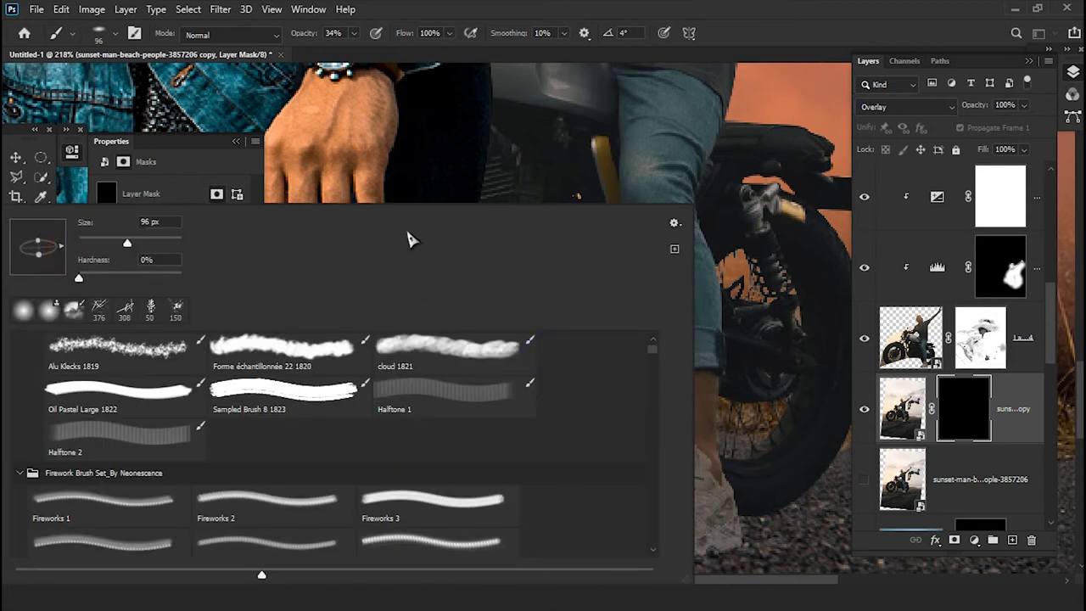
scroll(661, 51, down, 3)
scroll(664, 469, down, 1)
scroll(538, 454, up, 3)
- Paint the Overlay copy back in around the sneaker and nearby ground
mouse_move(618, 412)
mouse_down()
mouse_move(517, 393)
mouse_move(484, 371)
mouse_move(588, 426)
mouse_move(654, 444)
mouse_move(738, 435)
mouse_move(749, 400)
mouse_up()
mouse_move(543, 392)
mouse_down()
mouse_move(565, 369)
mouse_move(537, 376)
mouse_move(497, 417)
mouse_move(730, 443)
mouse_move(562, 450)
mouse_move(795, 382)
mouse_move(780, 368)
mouse_move(596, 409)
mouse_move(606, 386)
mouse_up()
scroll(501, 407, down, 3)
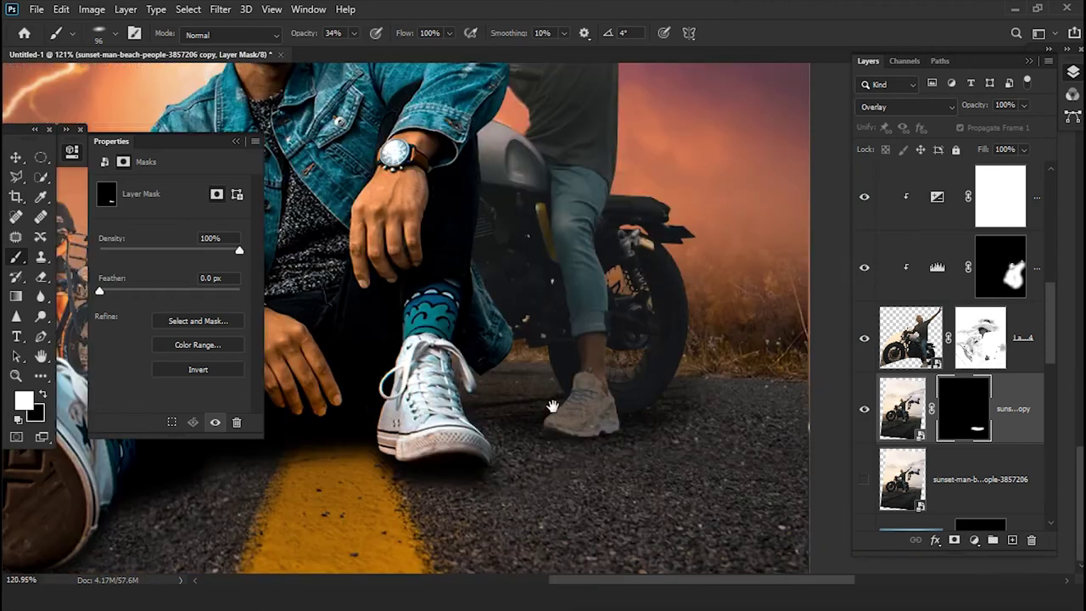
click(895, 408)
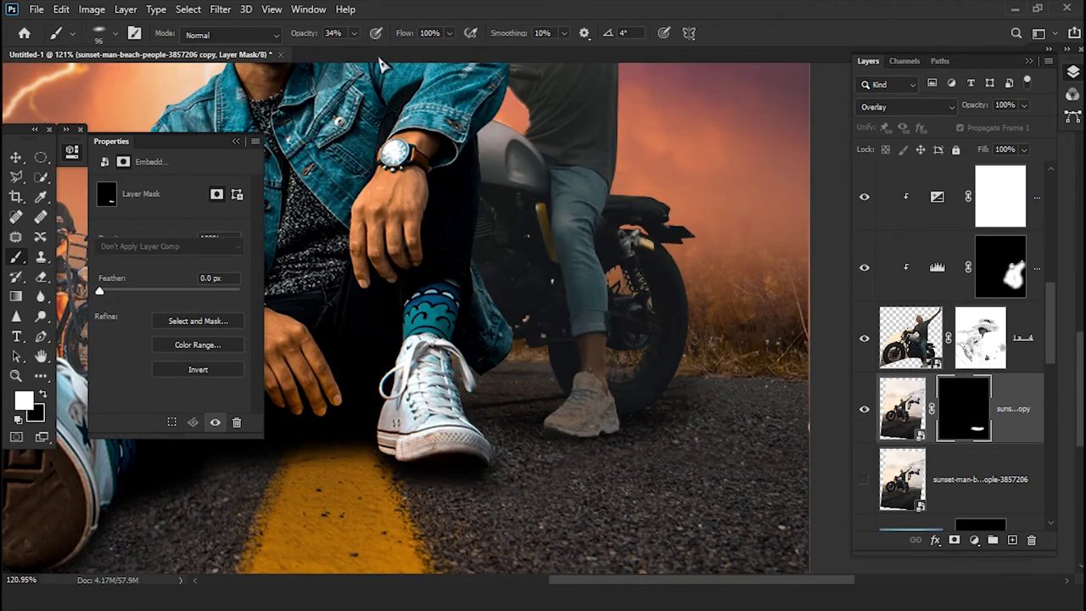
click(62, 9)
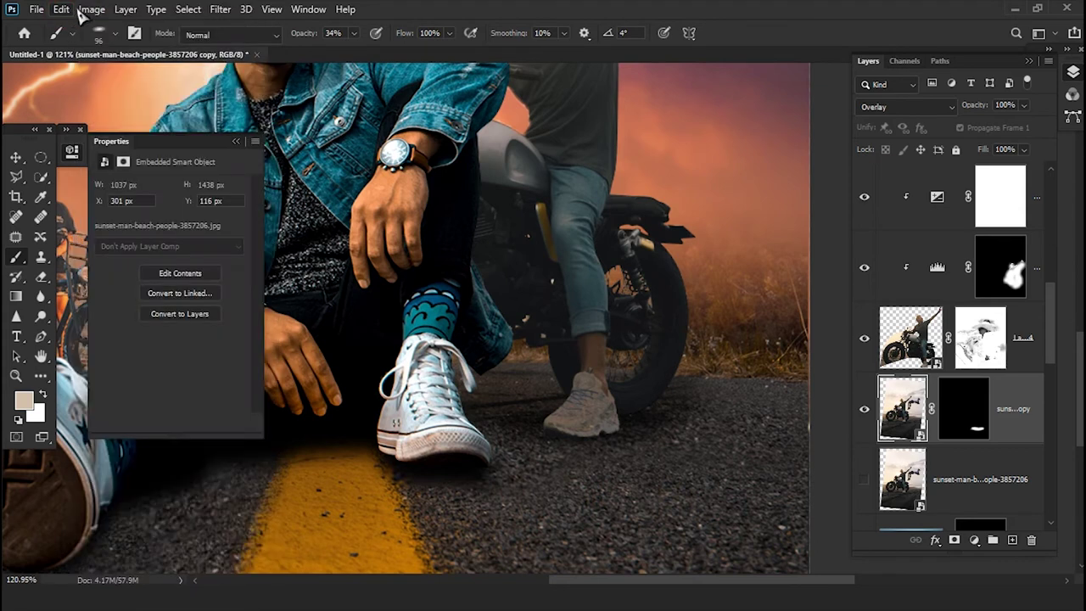
click(90, 11)
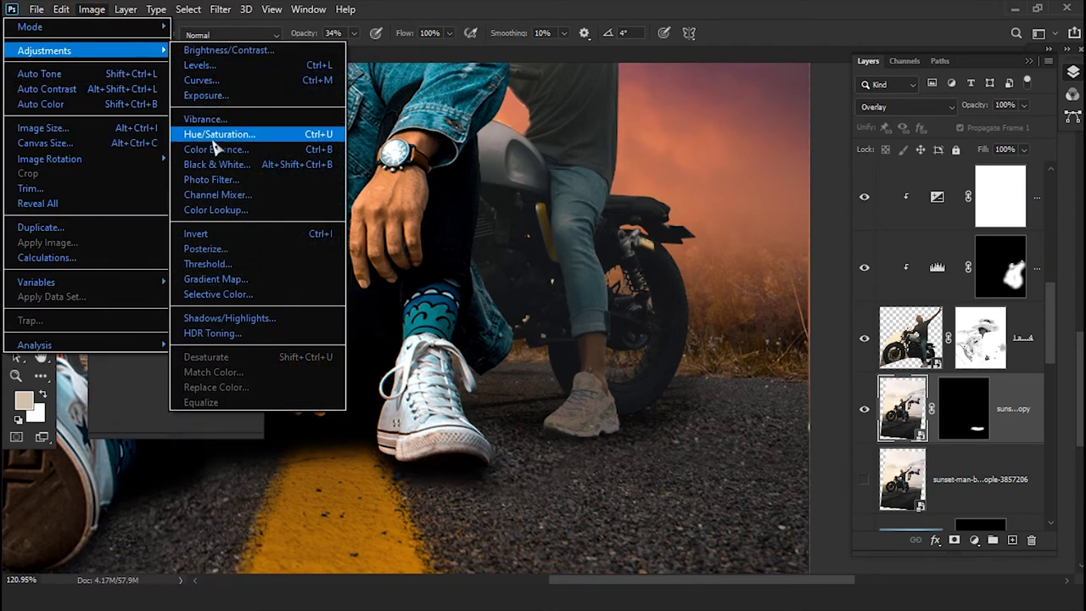
- Apply Hue/Saturation with Saturation -73 and Lightness +10 to the beach copy
click(219, 134)
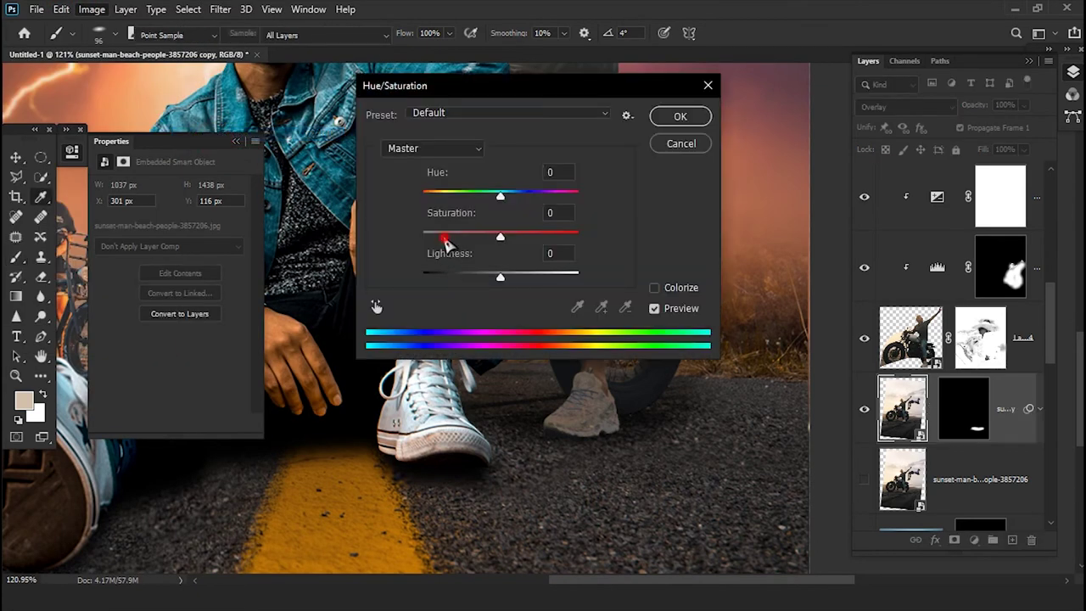
click(441, 235)
drag(501, 278, 480, 278)
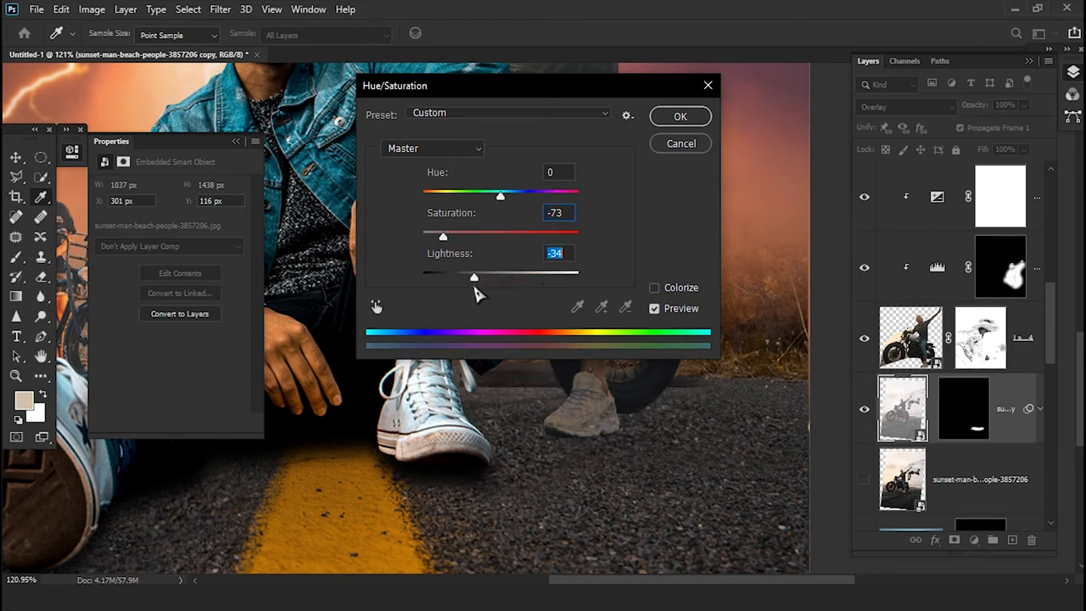
drag(477, 292, 500, 281)
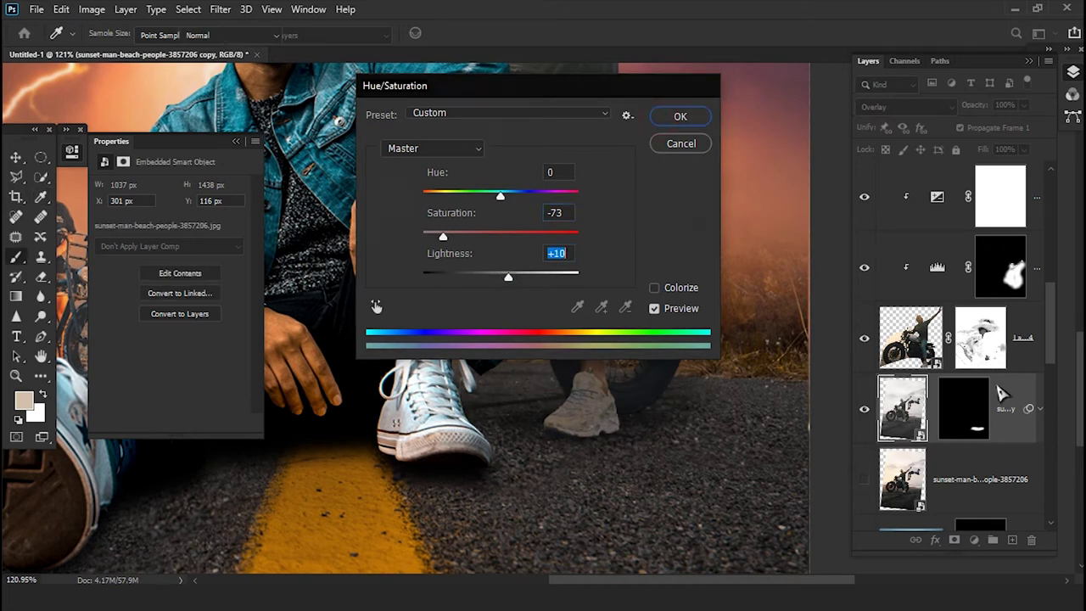
click(680, 117)
key(b)
scroll(603, 429, up, 1)
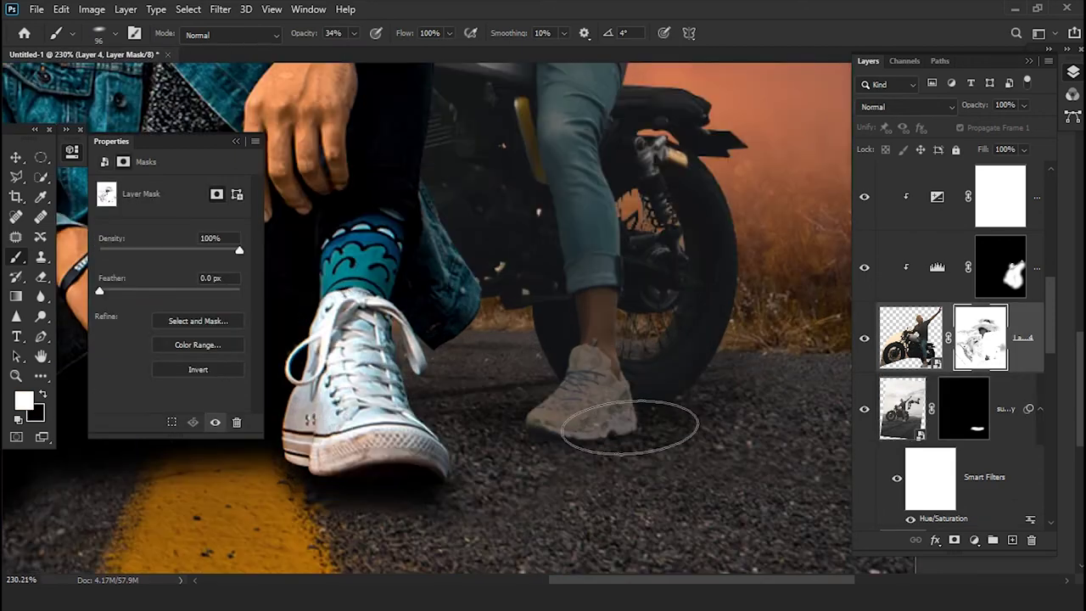
- Make the brush tip fully round and paint the rider's sneaker back on Layer 4's mask
scroll(604, 424, up, 1)
scroll(602, 415, up, 1)
scroll(600, 401, up, 1)
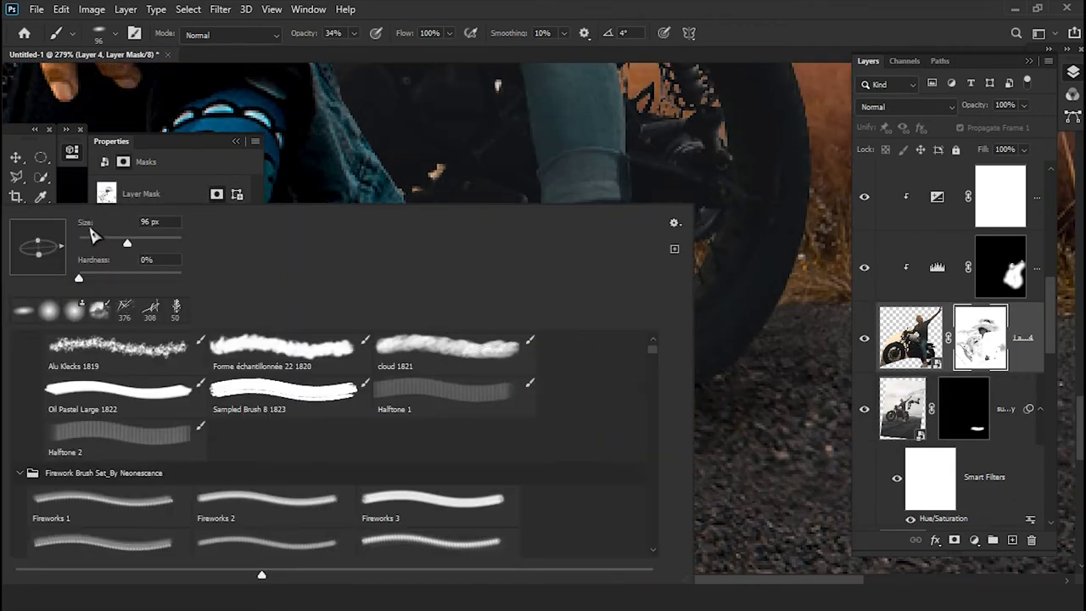
drag(42, 247, 102, 246)
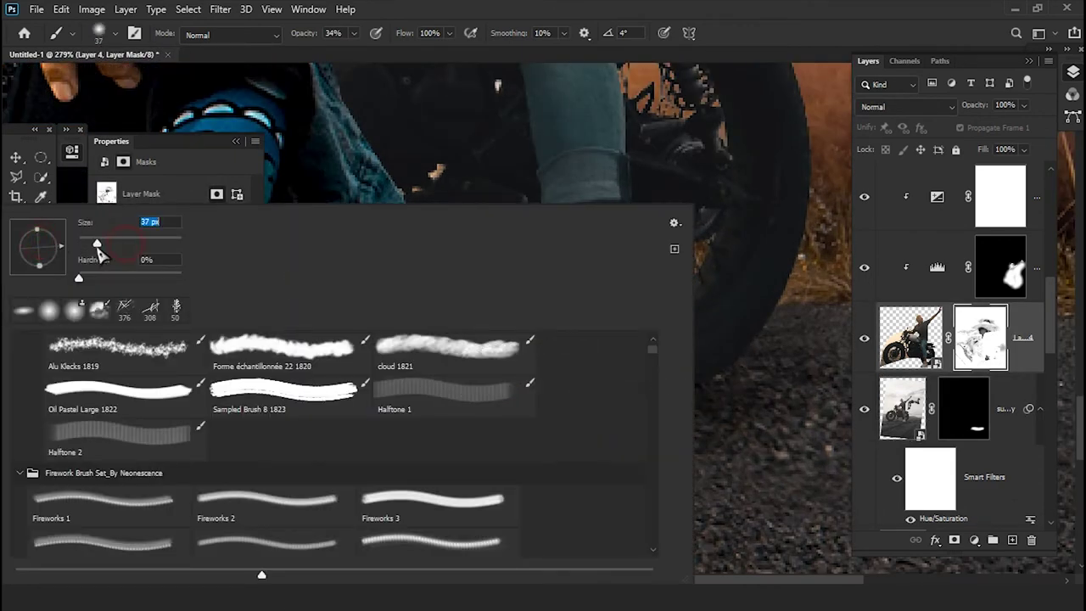
key(Return)
mouse_move(540, 404)
mouse_down()
mouse_move(619, 392)
mouse_move(552, 396)
mouse_move(564, 388)
mouse_move(565, 364)
mouse_move(590, 352)
mouse_move(584, 317)
mouse_move(574, 315)
mouse_move(535, 401)
mouse_move(582, 399)
mouse_up()
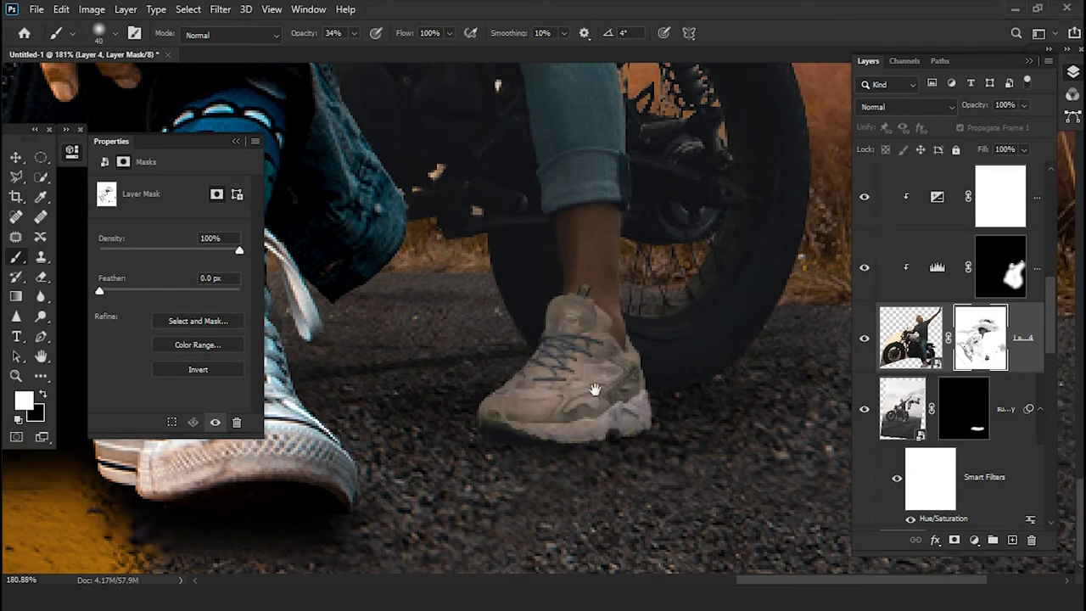
scroll(593, 407, down, 3)
scroll(598, 425, down, 2)
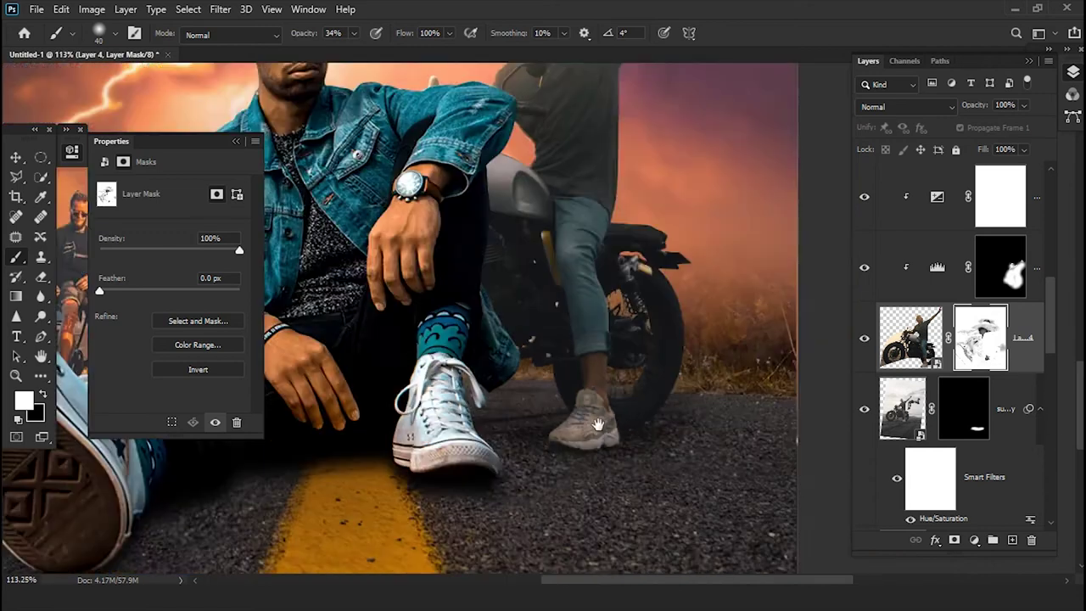
scroll(602, 462, down, 2)
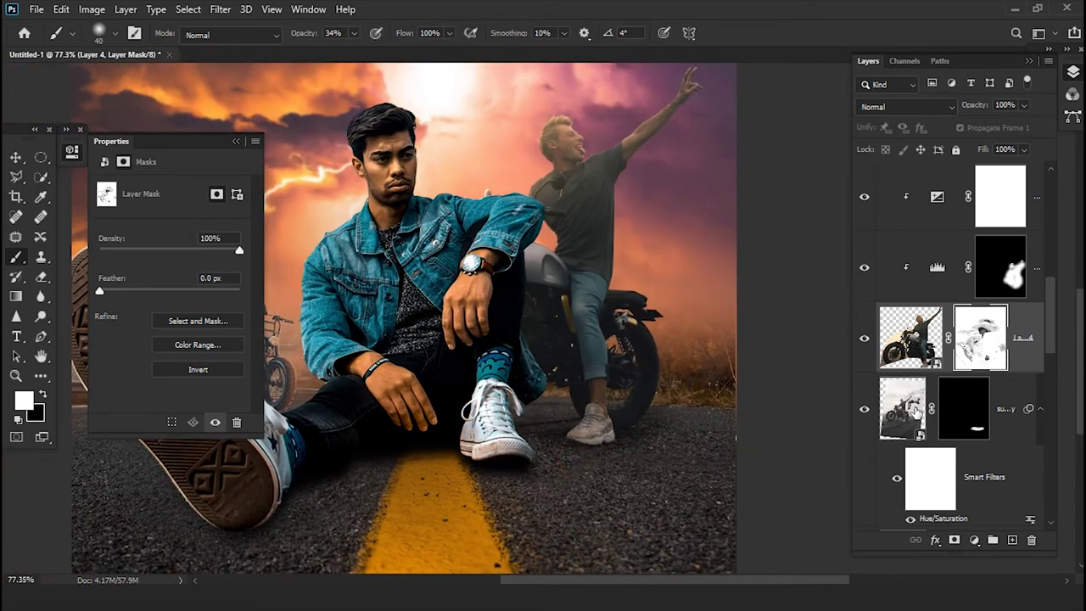
- Paint black on the beach copy's mask to hide stray patches on the road around the shoes
key(alt+bracketleft)
scroll(602, 376, up, 2)
scroll(589, 387, up, 2)
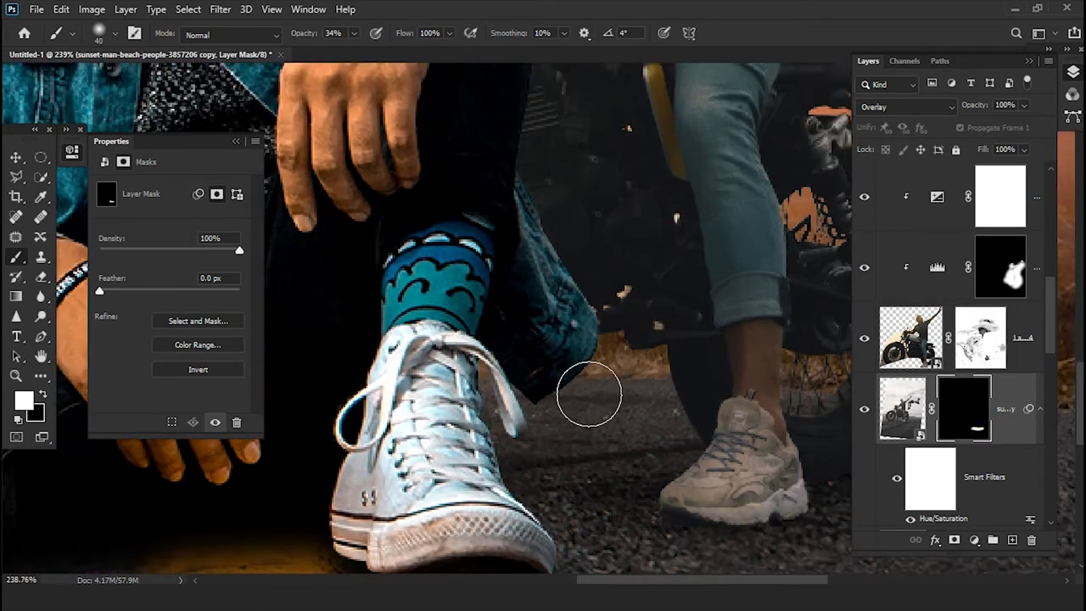
scroll(661, 402, up, 1)
key(x)
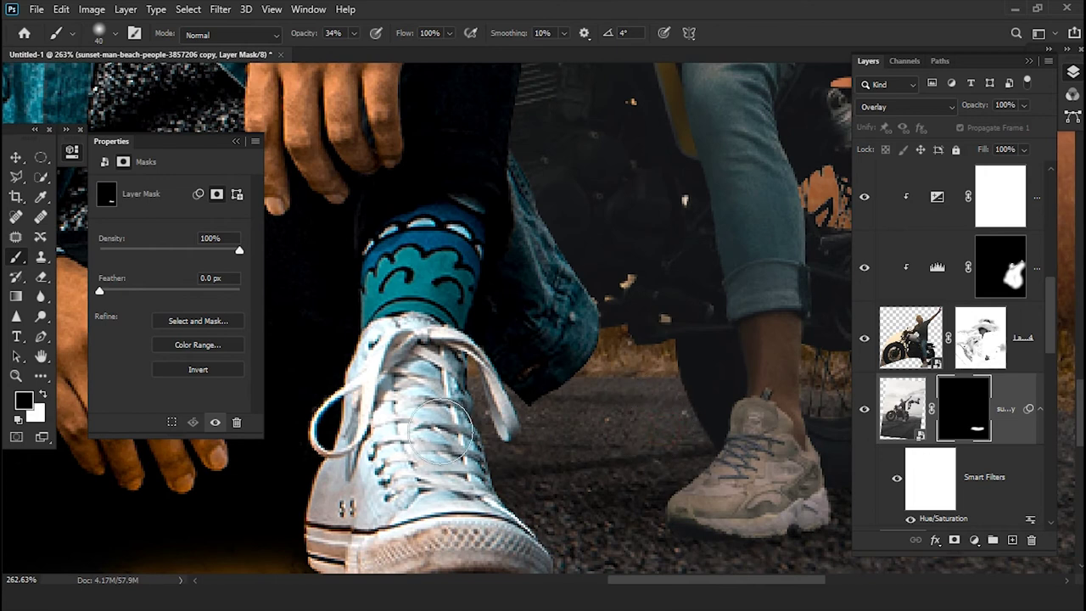
click(737, 436)
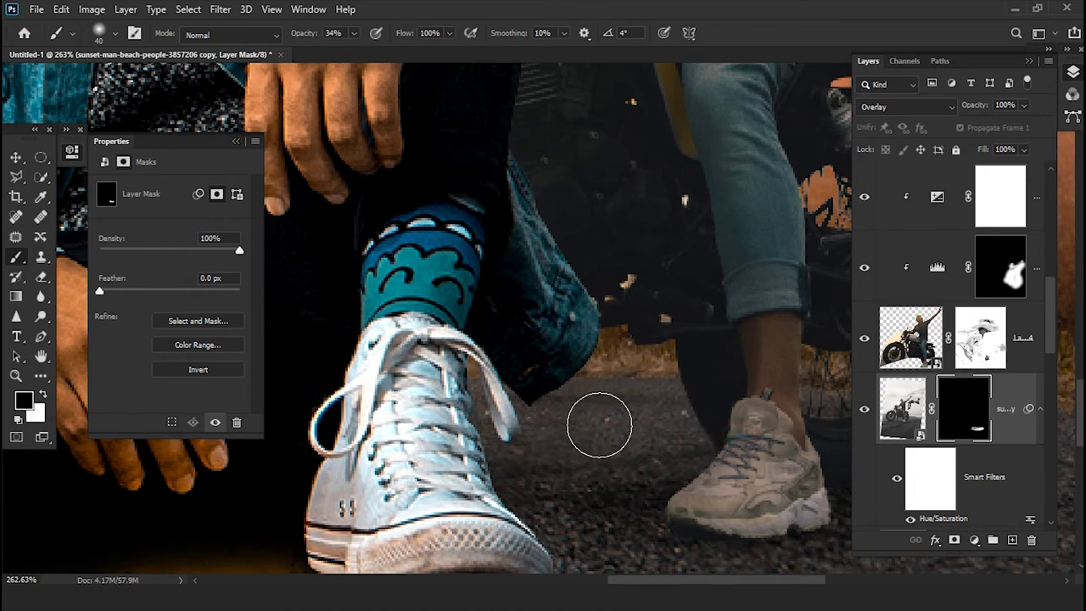
scroll(599, 424, down, 2)
scroll(704, 513, down, 1)
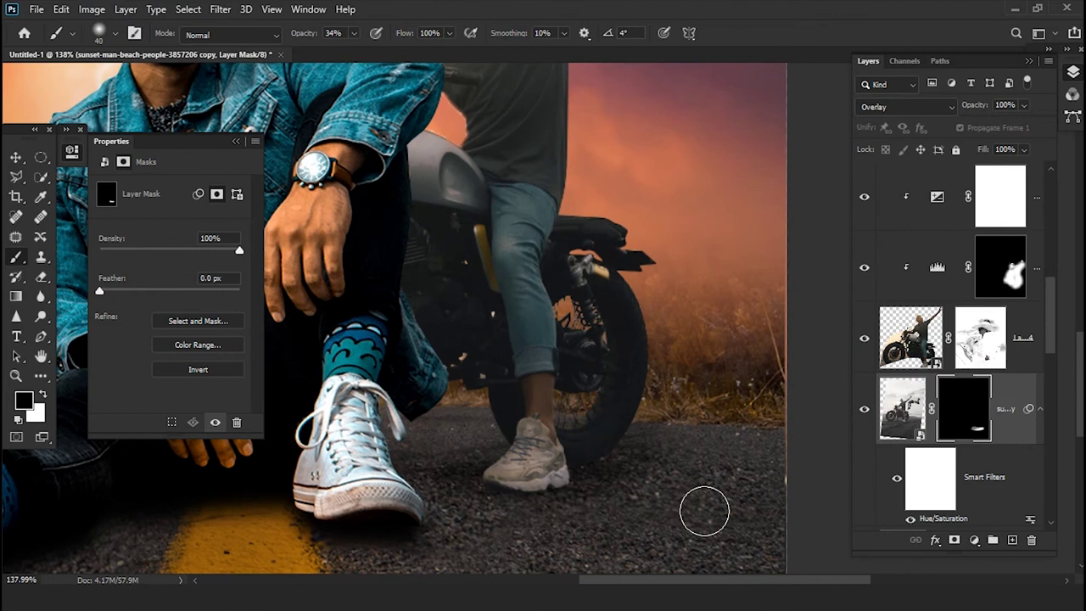
scroll(704, 512, up, 2)
click(653, 436)
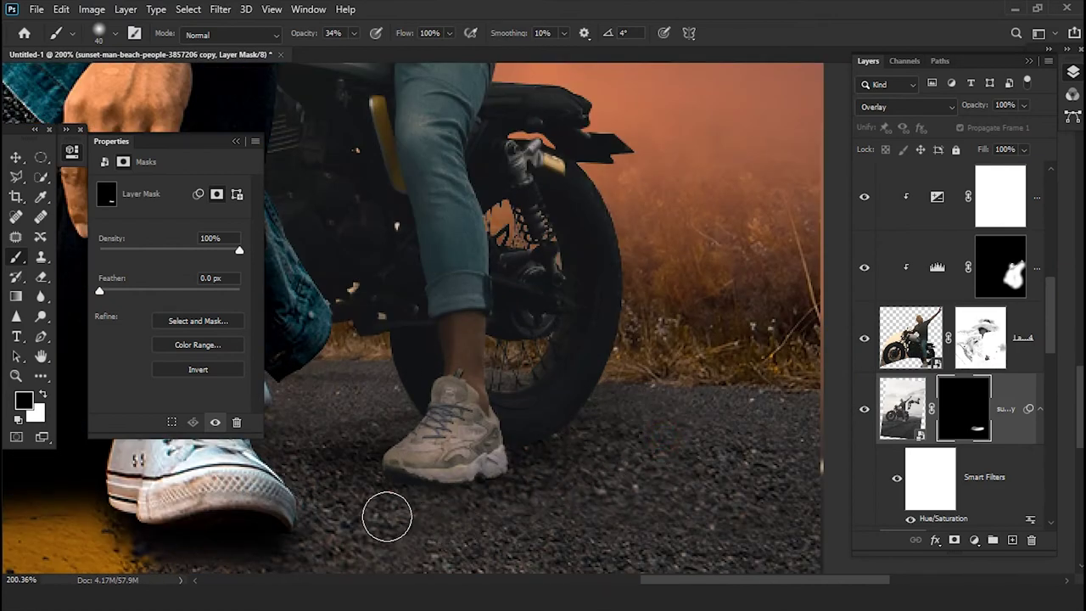
click(524, 472)
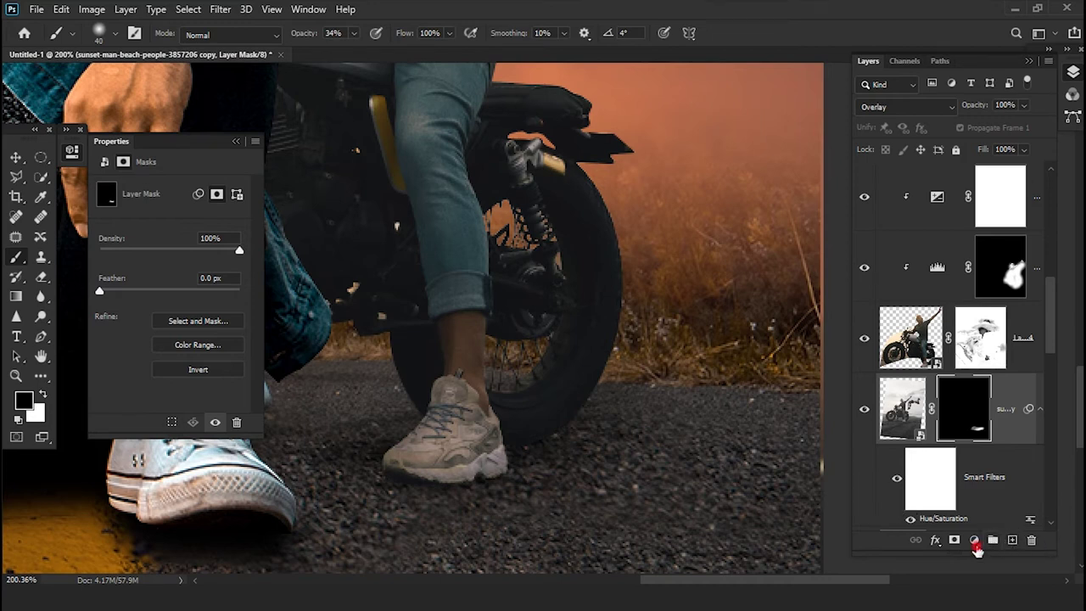
- Add a Brightness/Contrast layer with raised contrast and an inverted black mask
click(974, 544)
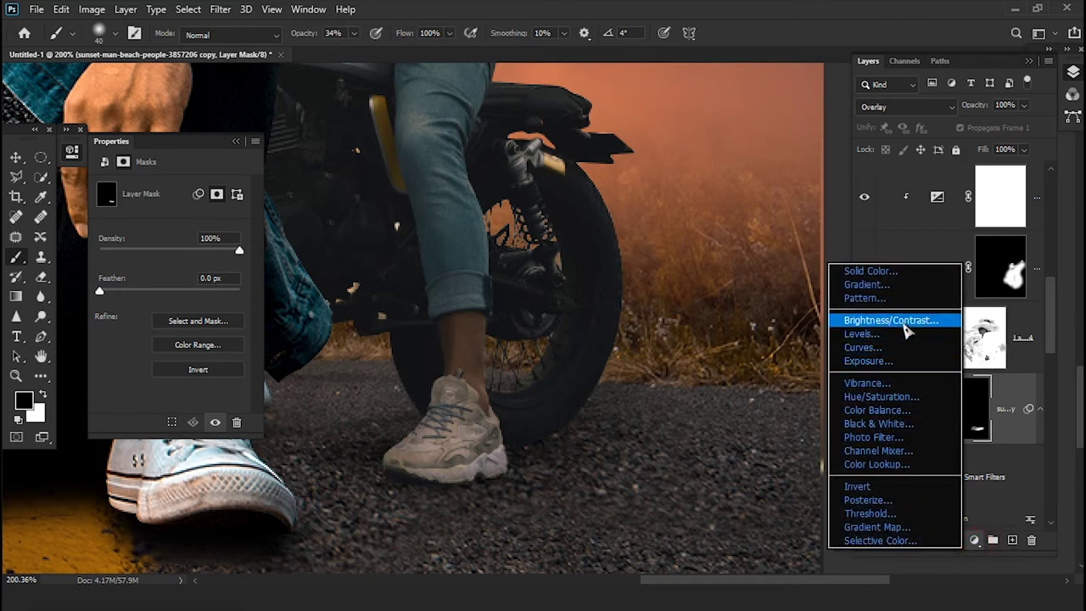
click(891, 321)
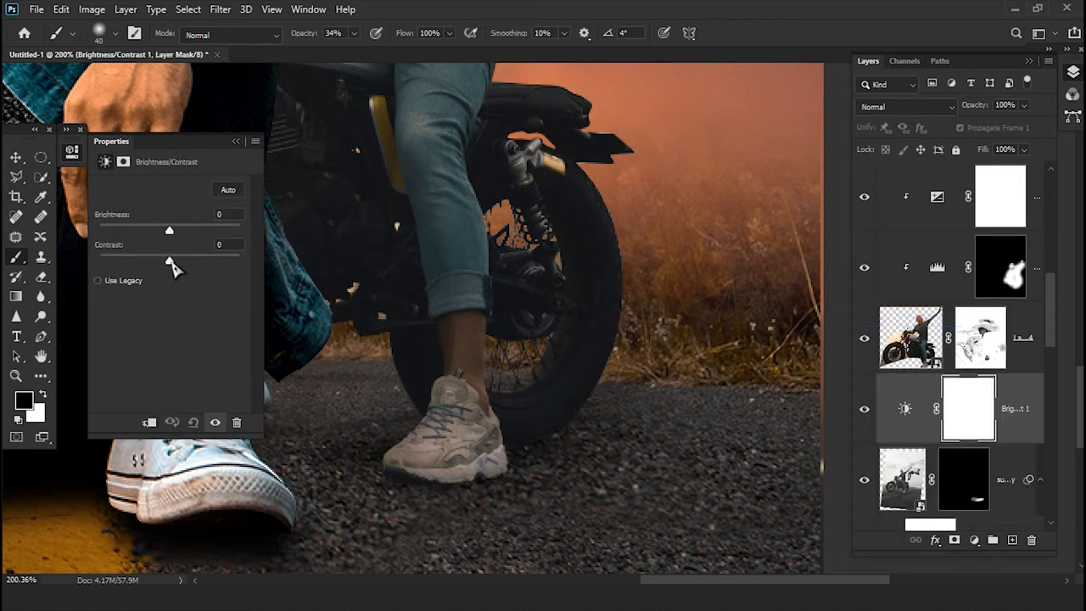
drag(201, 263, 235, 266)
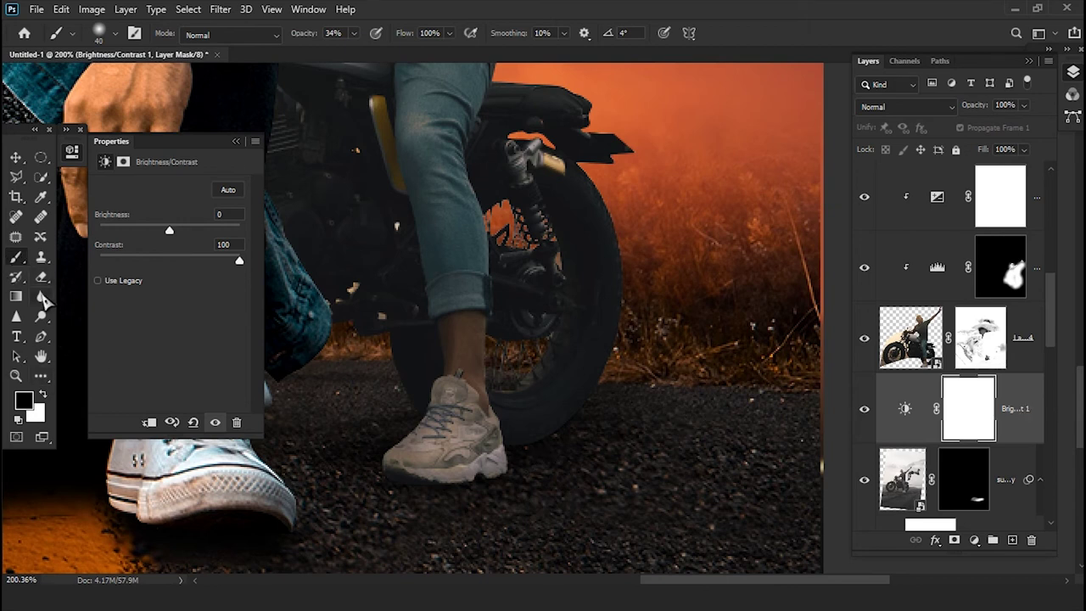
click(123, 161)
click(197, 369)
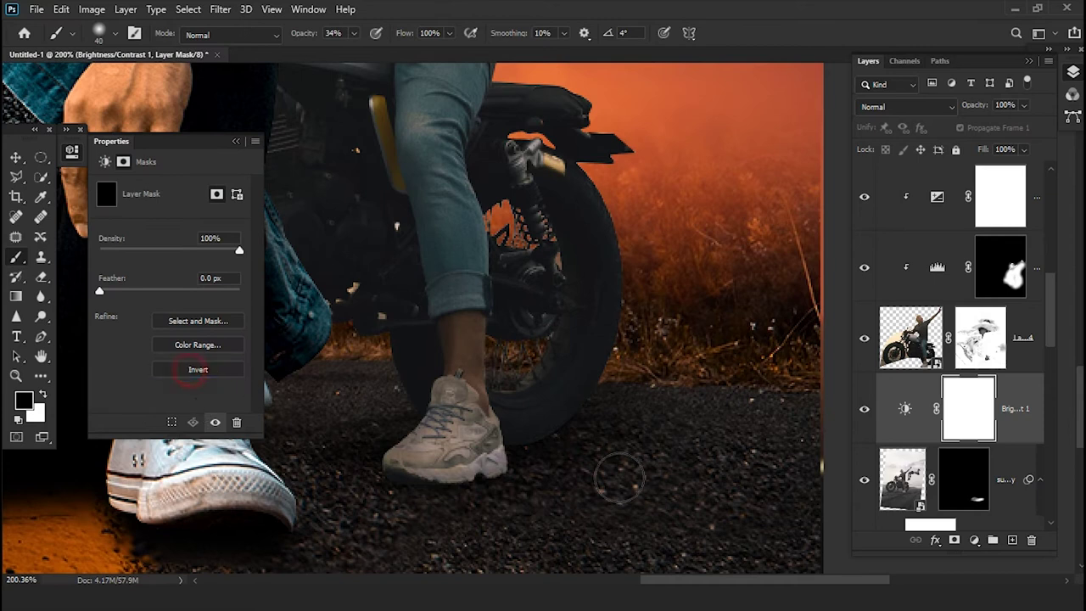
- Paint white on the mask over the rider's sneaker heel
scroll(509, 481, up, 2)
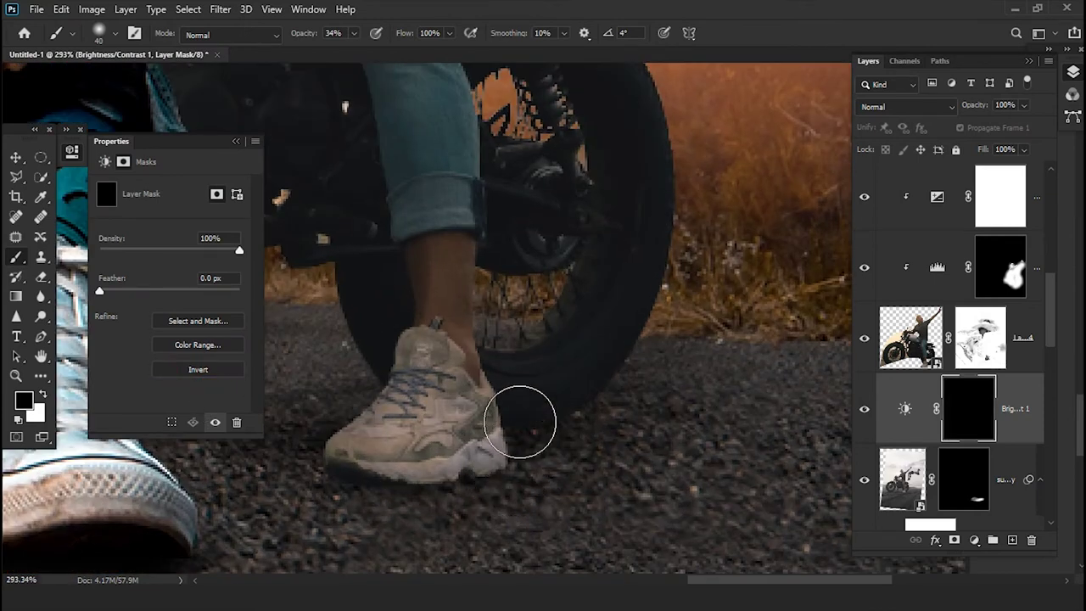
key(x)
drag(526, 419, 562, 368)
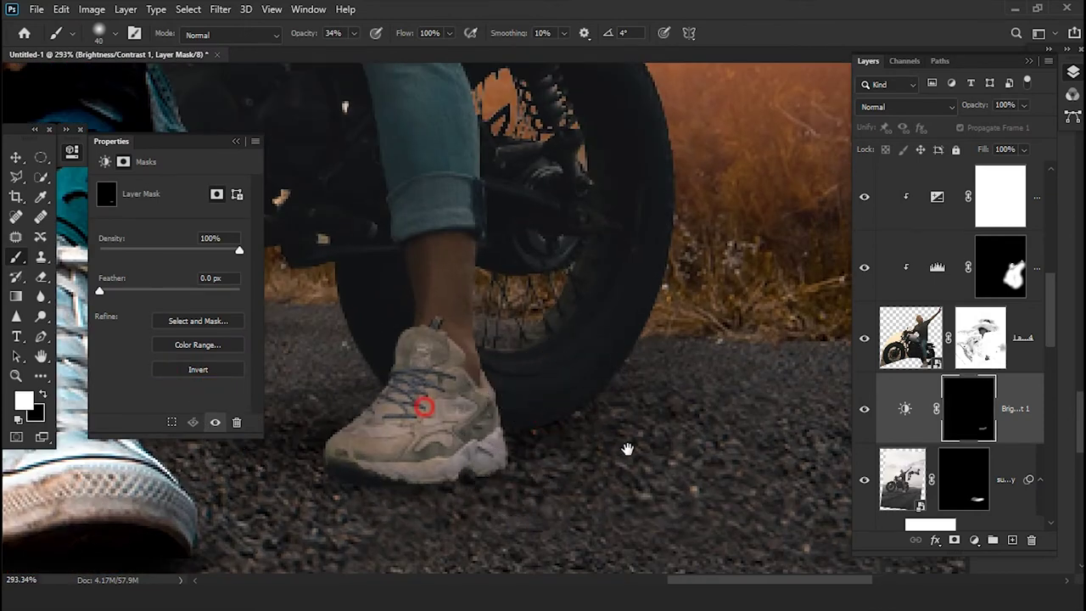
drag(625, 448, 836, 492)
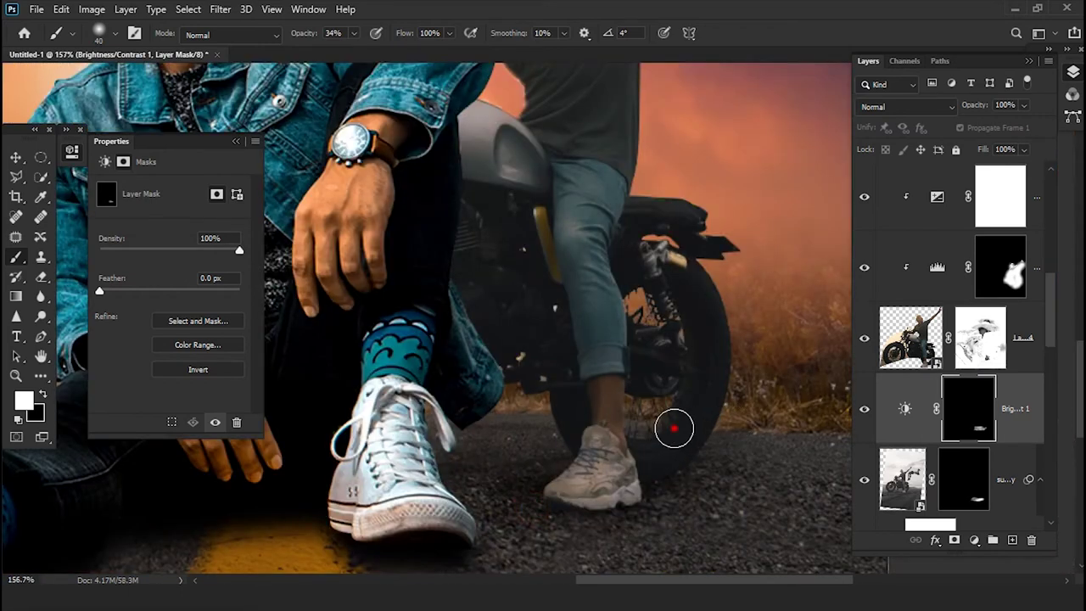
click(673, 428)
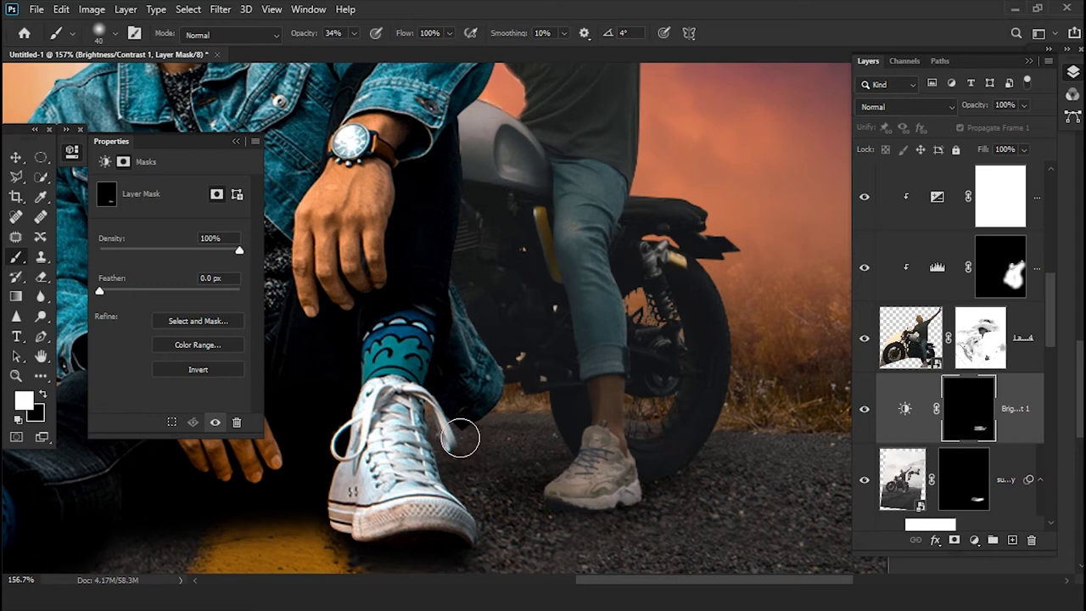
- Reposition the composition and zoom in on the seated man and rider
scroll(518, 437, down, 5)
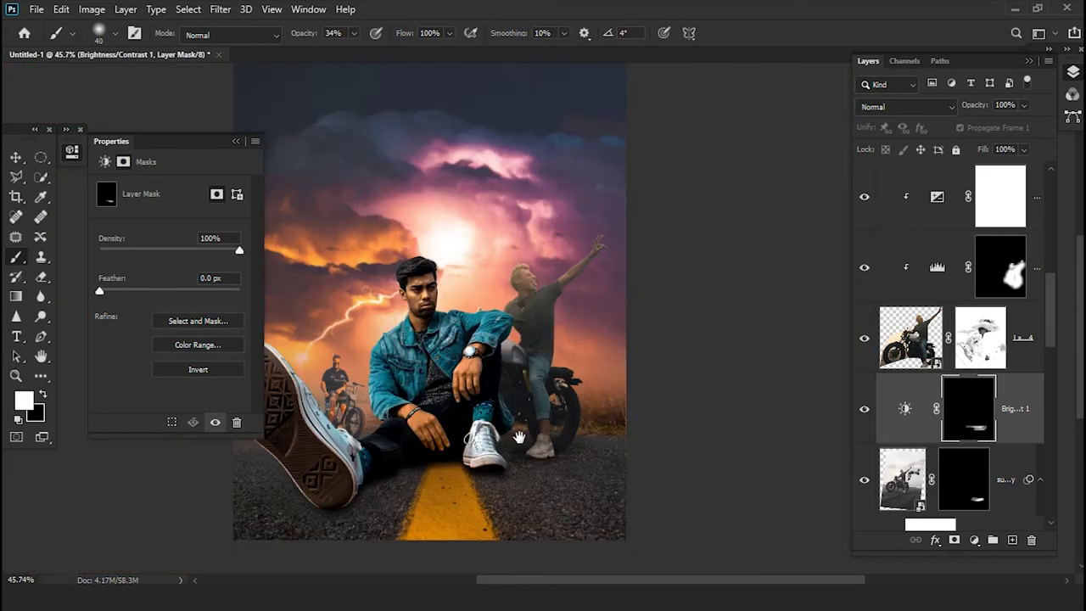
scroll(459, 444, down, 1)
drag(459, 444, 525, 484)
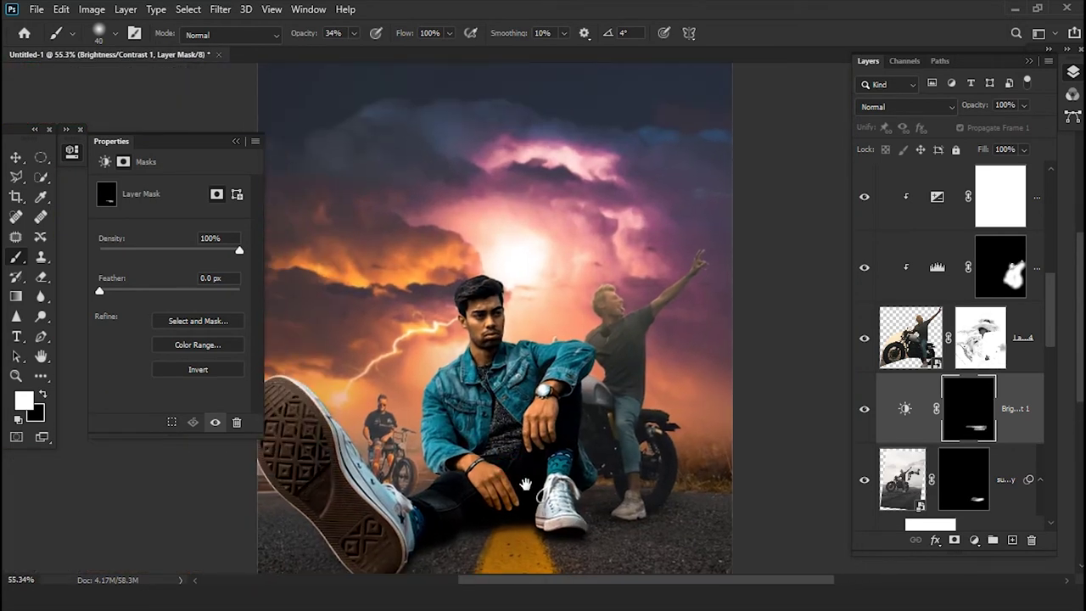
click(574, 416)
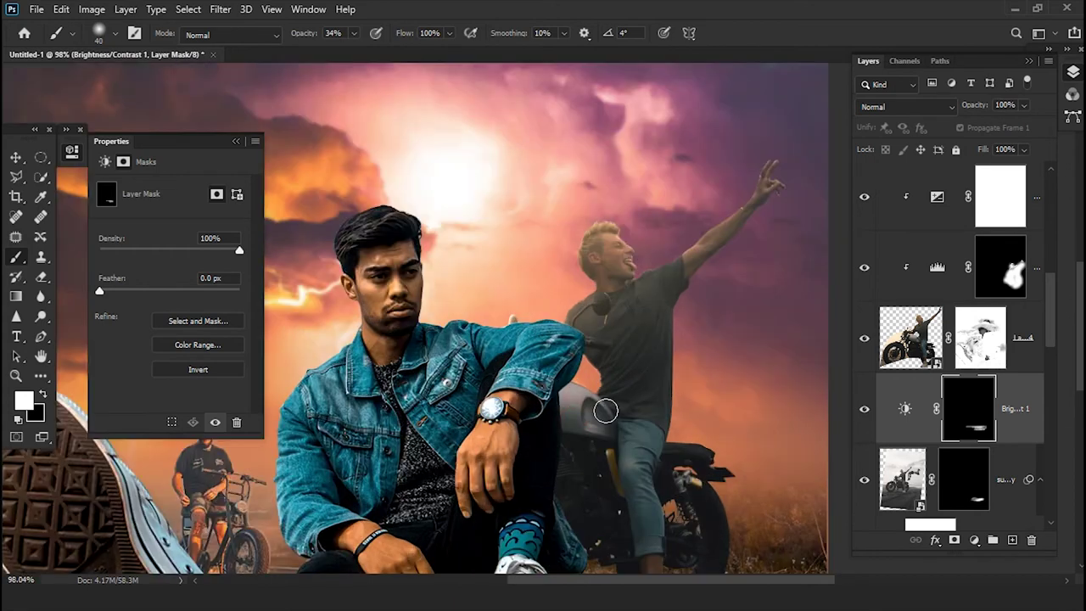
scroll(556, 464, down, 2)
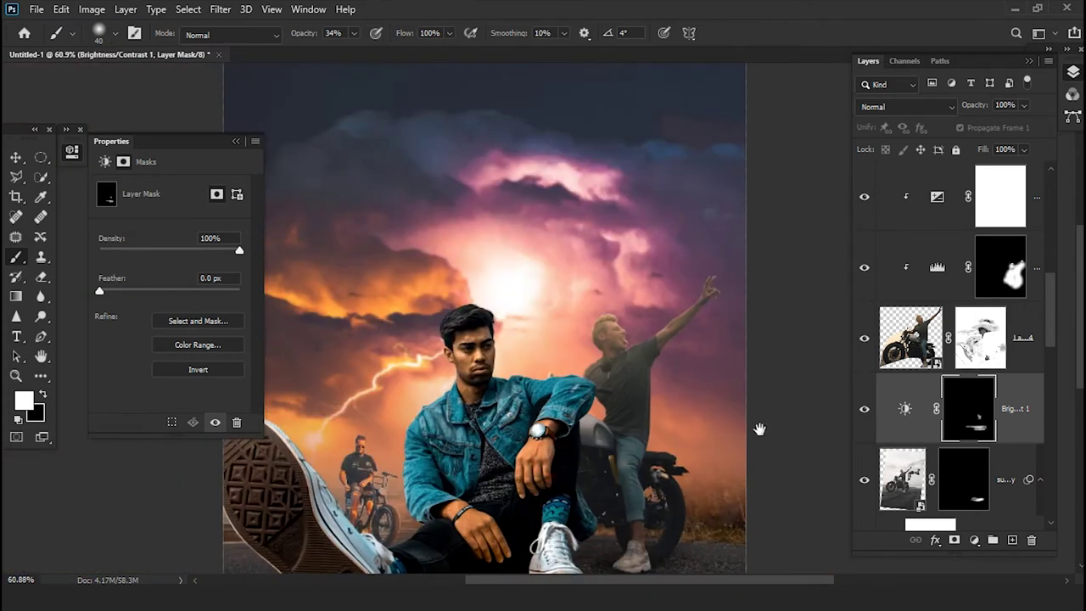
scroll(492, 399, down, 1)
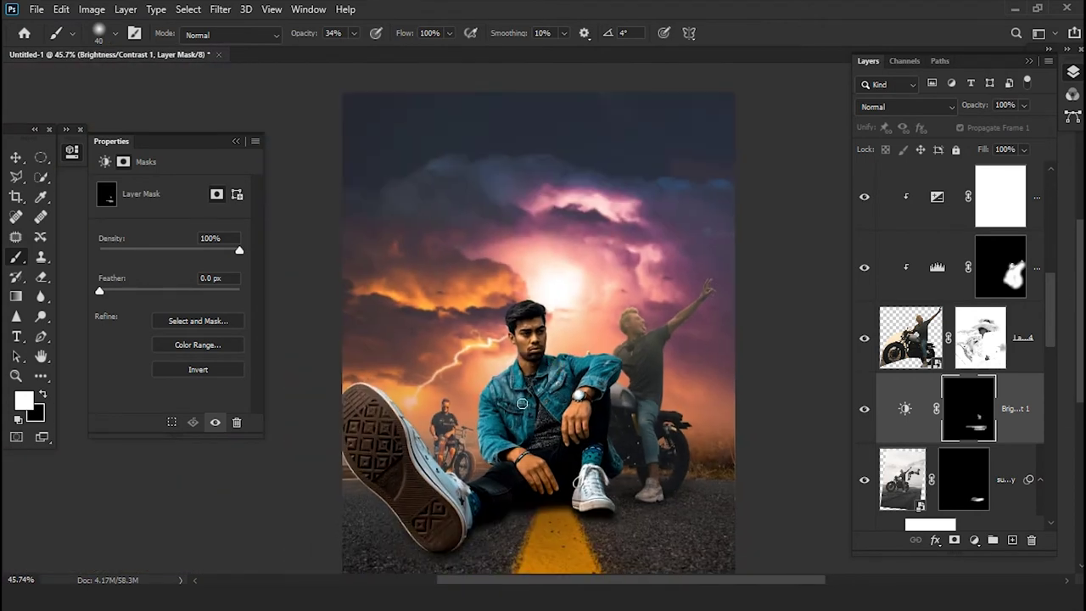
scroll(431, 442, up, 2)
scroll(431, 442, up, 1)
scroll(986, 348, up, 2)
scroll(986, 348, up, 2)
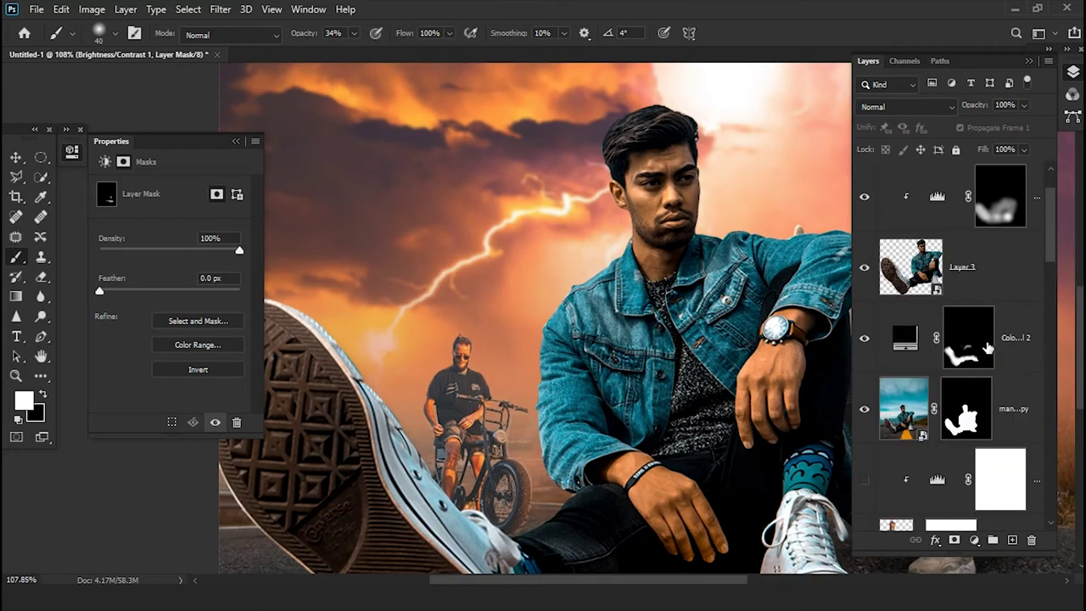
- Apply a 1.7 px Gaussian Blur smart filter to the seated man's Layer 3
click(988, 270)
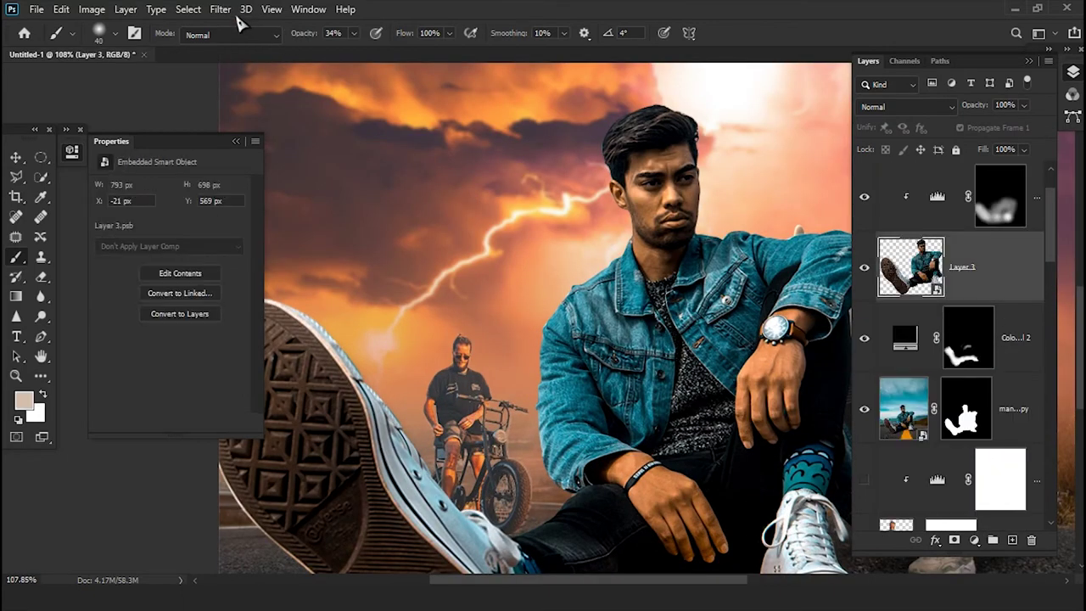
click(245, 9)
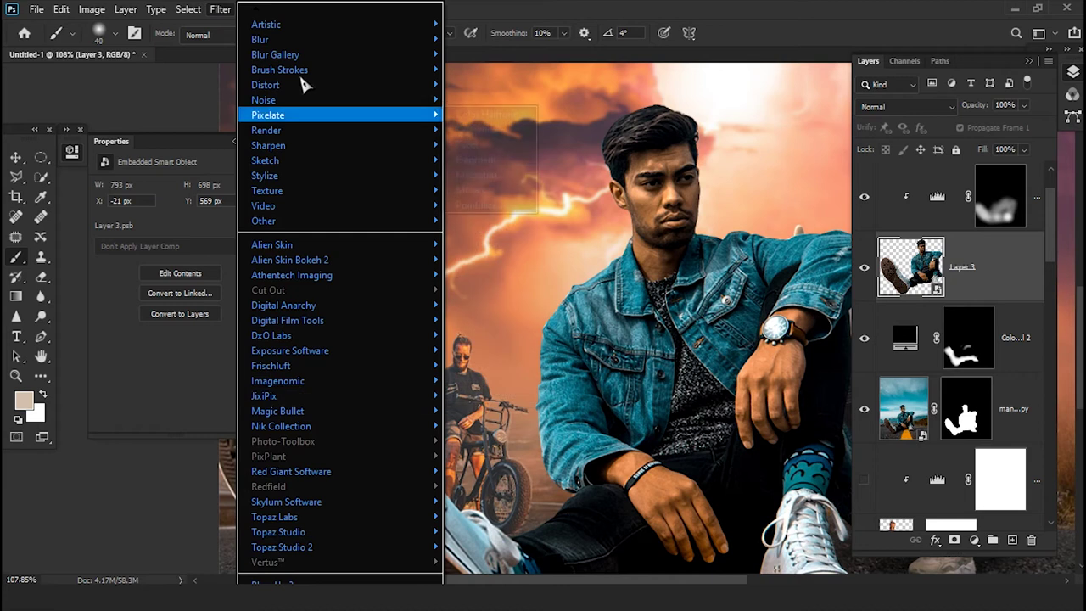
mouse_move(259, 39)
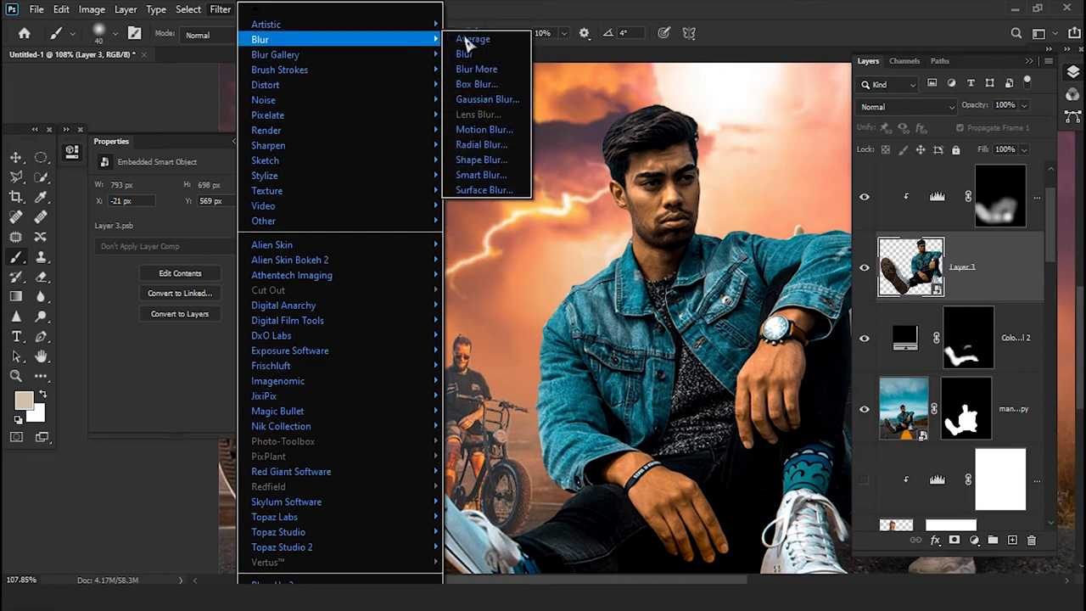
click(487, 99)
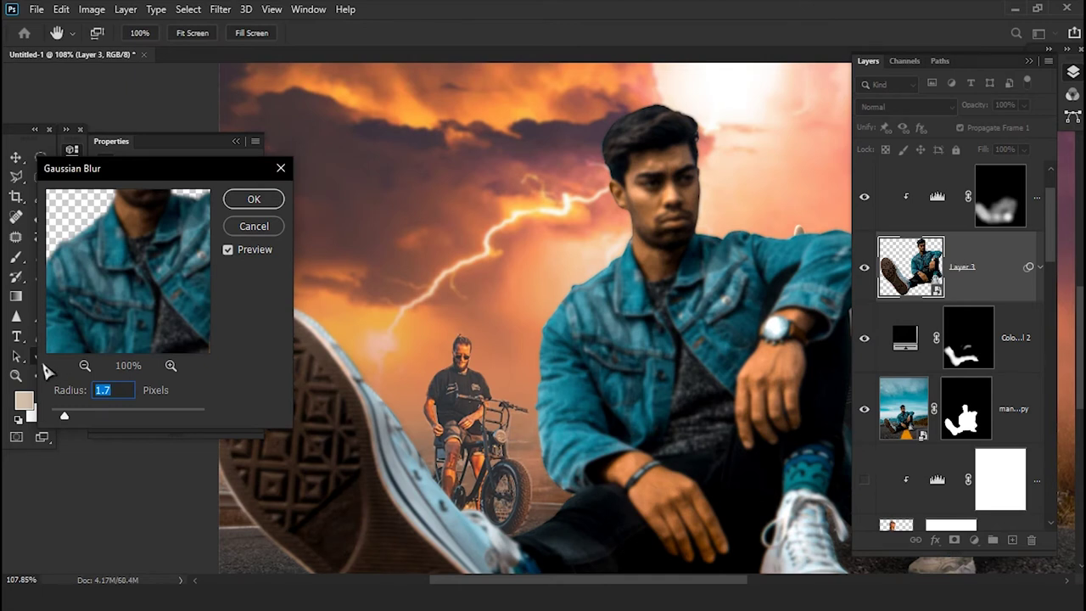
click(247, 201)
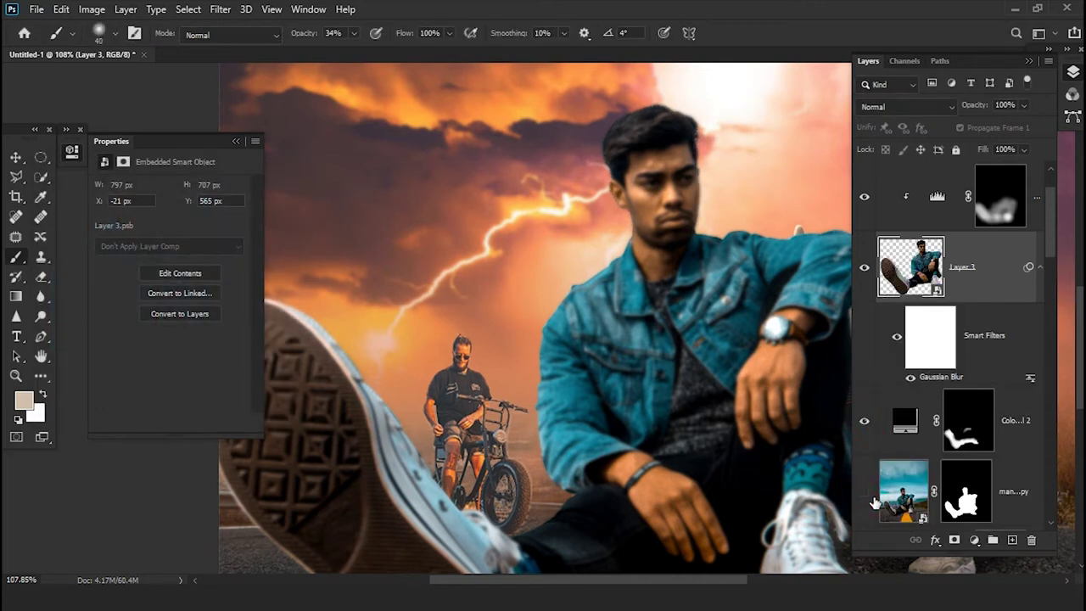
key(ctrl+0)
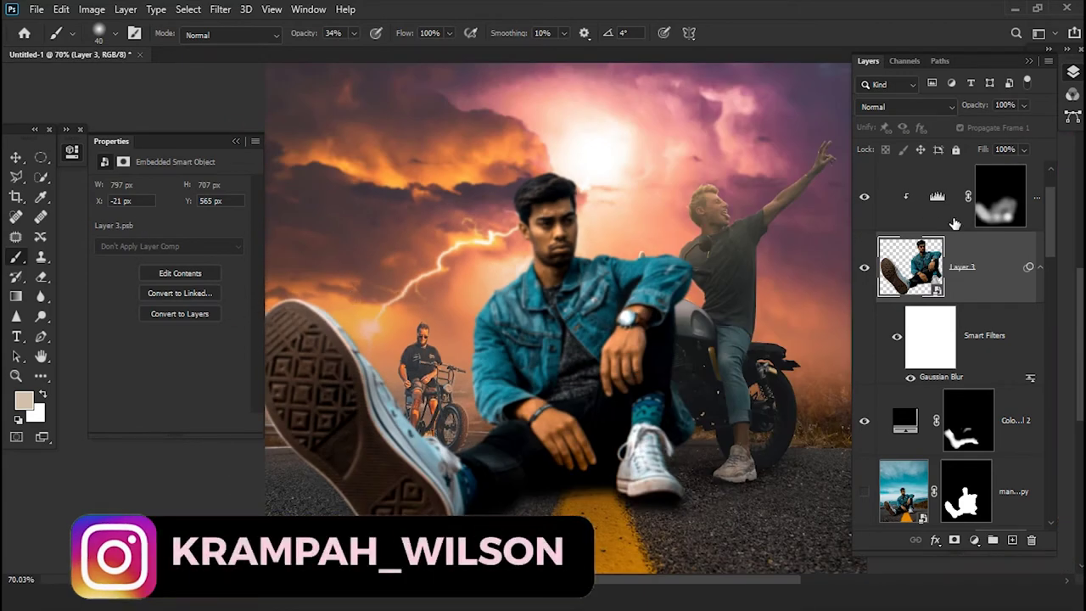
- Change the Gaussian Blur smart filter radius to 1.9 pixels
double_click(942, 377)
drag(81, 419, 68, 420)
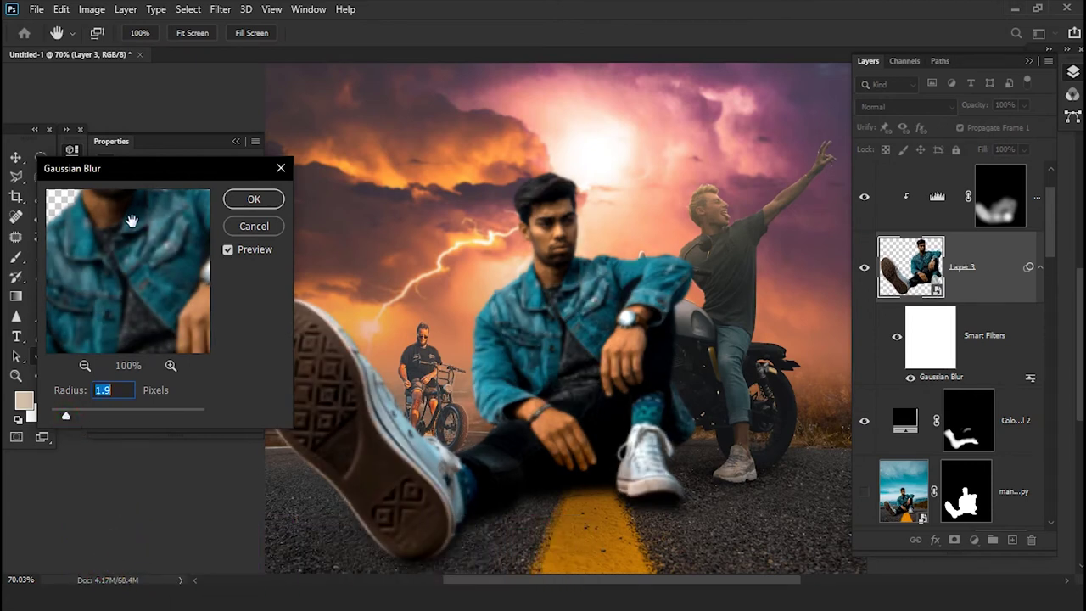
click(253, 200)
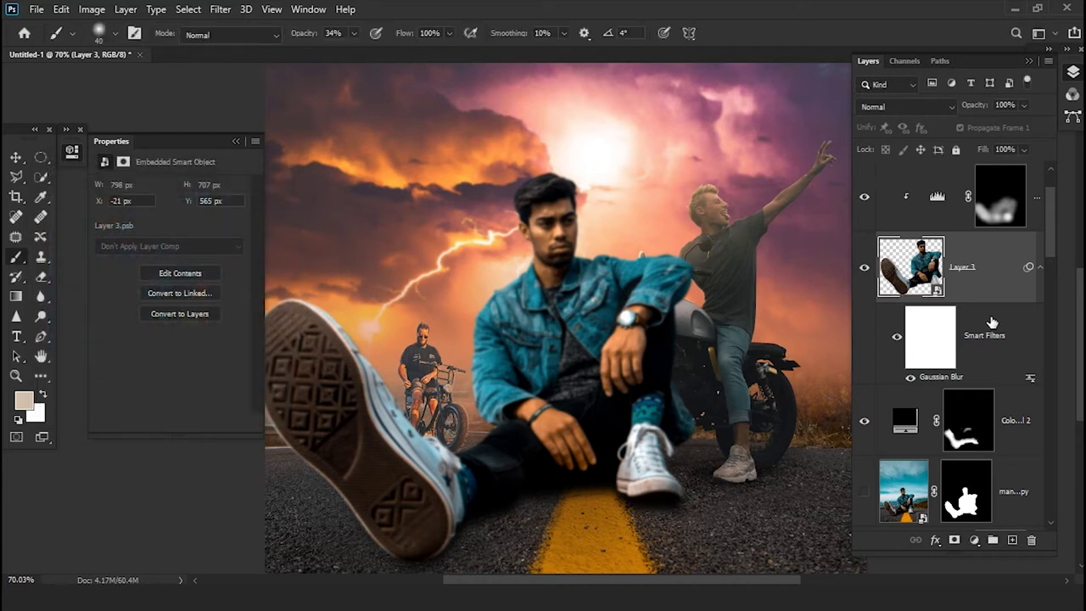
- Invert Layer 3's Gaussian Blur filter mask to black and set the brush to size 197 at 78% opacity
click(934, 357)
click(197, 369)
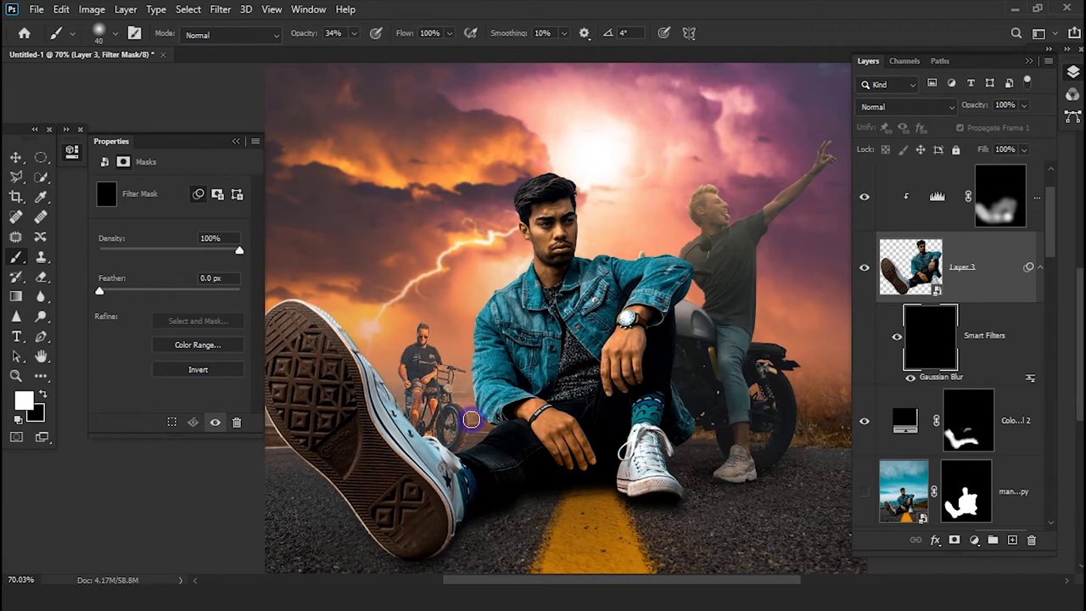
right_click(471, 418)
click(430, 10)
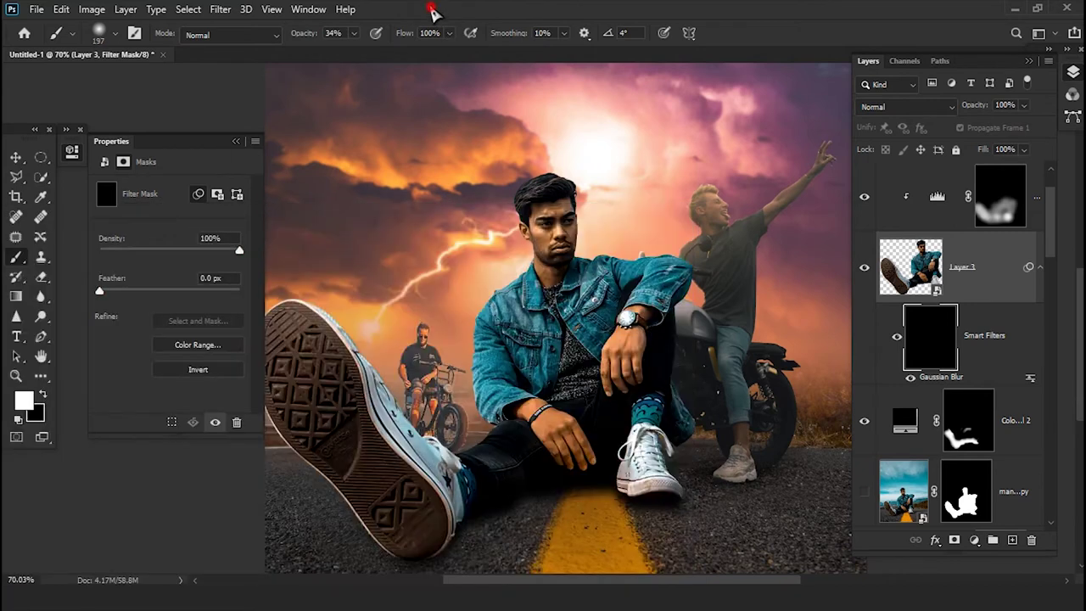
text(78)
scroll(291, 387, up, 1)
scroll(358, 359, up, 1)
- Paint white over the oversized foreground shoe sole to bring back its blur
mouse_move(379, 240)
mouse_down()
mouse_move(412, 351)
mouse_move(574, 492)
mouse_move(451, 379)
mouse_up()
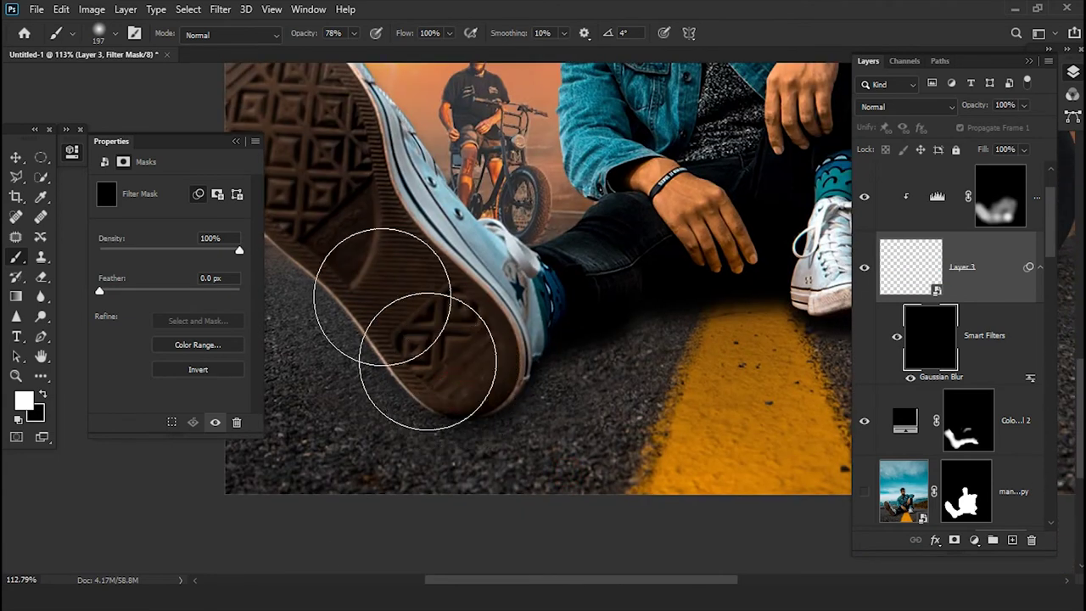
mouse_move(397, 286)
mouse_down()
mouse_move(608, 480)
mouse_move(497, 400)
mouse_move(376, 217)
mouse_up()
scroll(453, 231, down, 2)
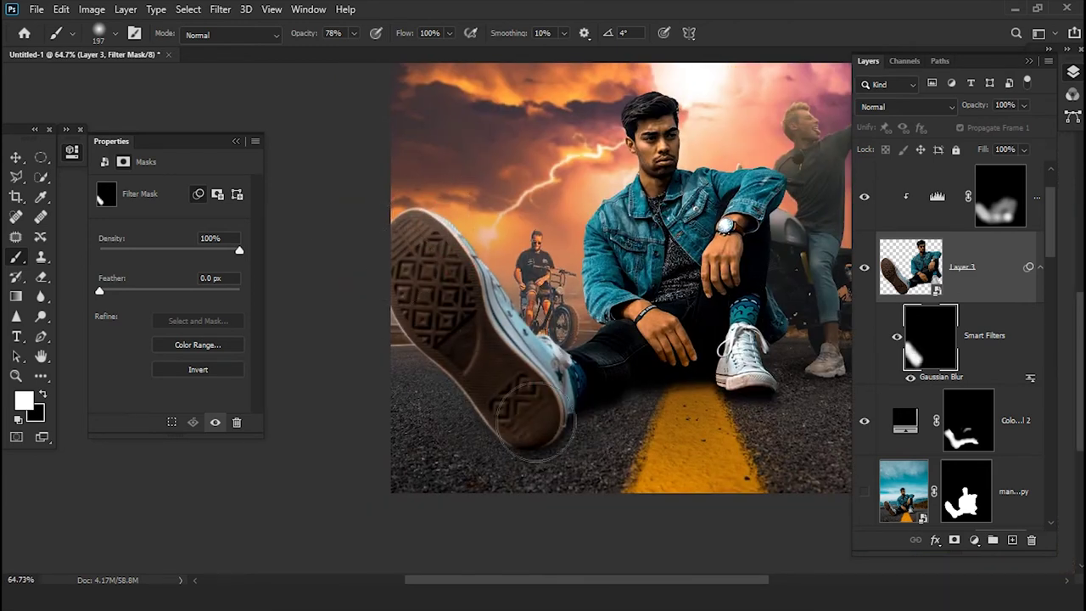
scroll(476, 435, down, 1)
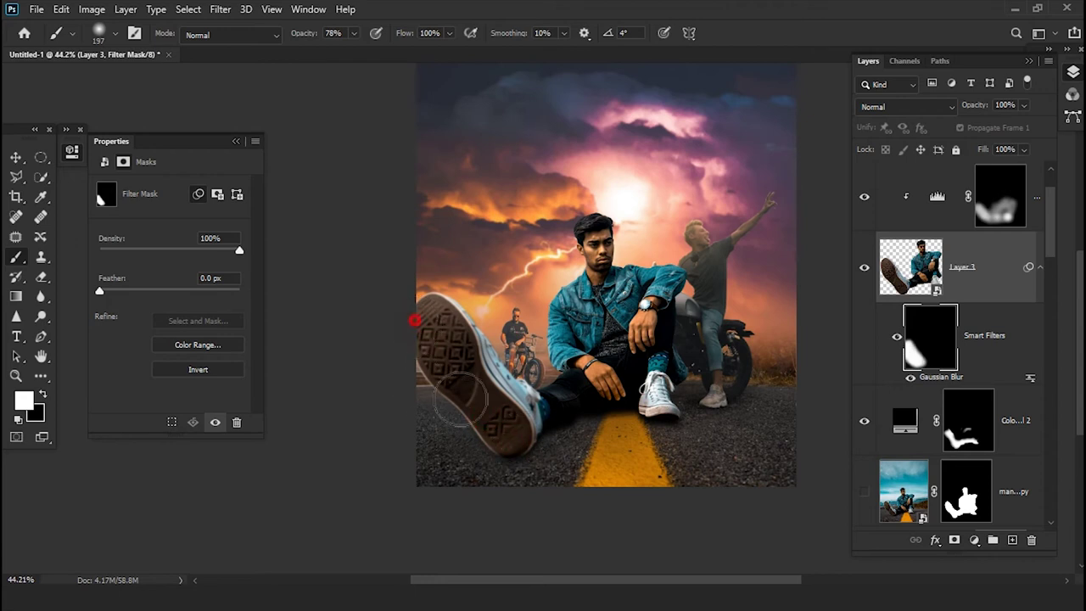
scroll(992, 481, down, 1)
scroll(992, 480, down, 1)
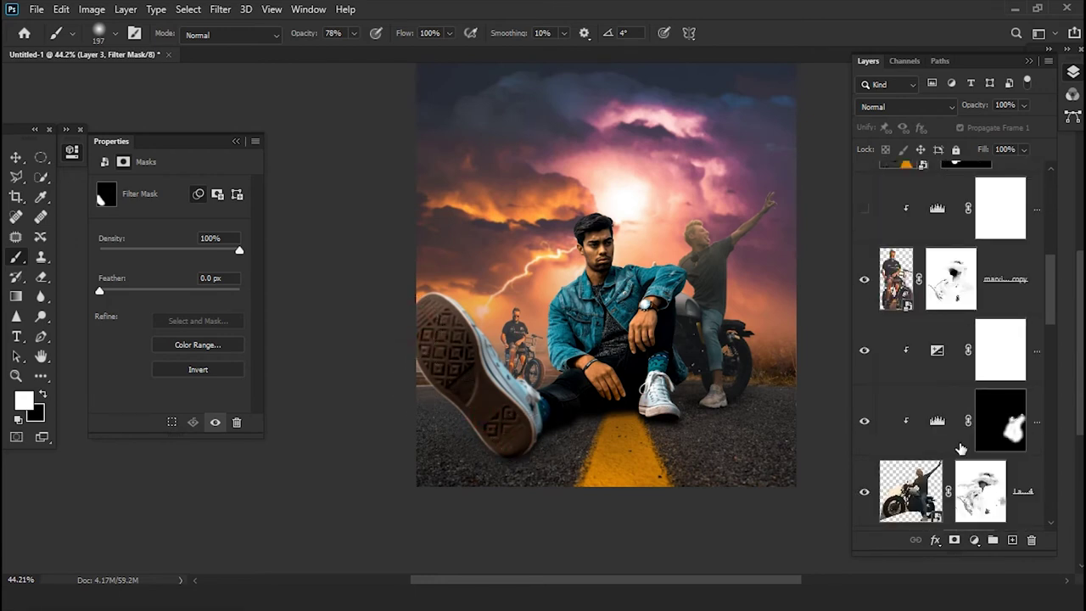
- Show the hidden road copy layer and convert it to a smart object
scroll(963, 450, down, 1)
scroll(962, 450, down, 2)
scroll(962, 449, down, 1)
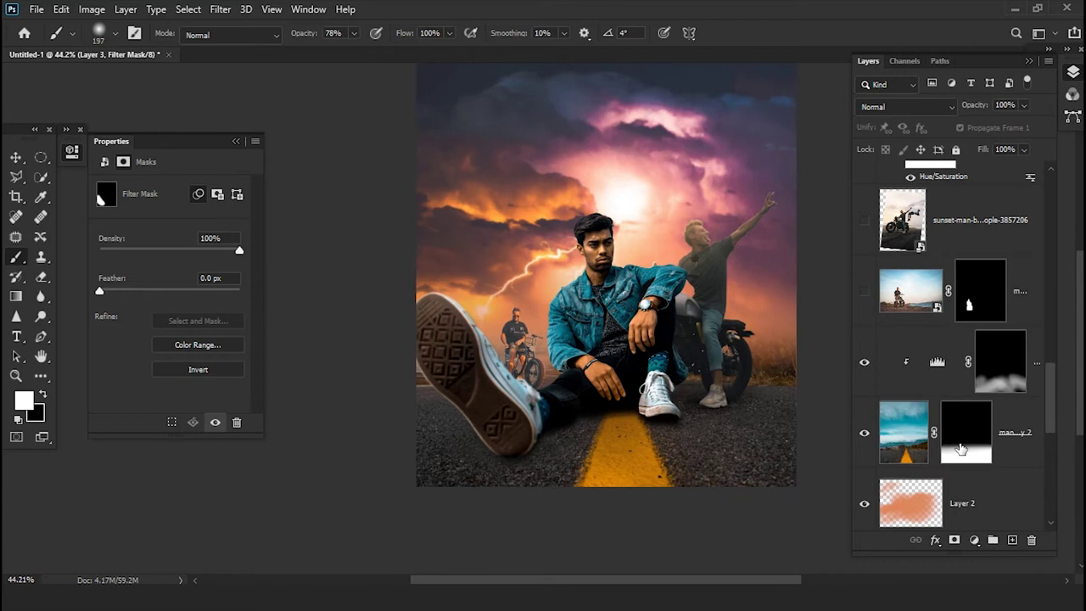
click(864, 436)
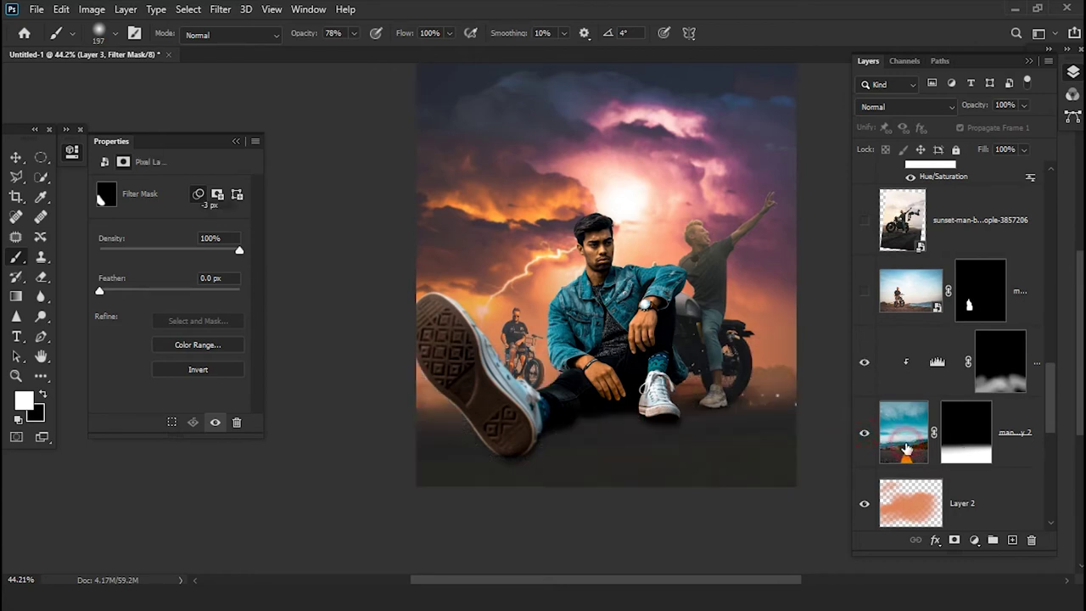
click(906, 448)
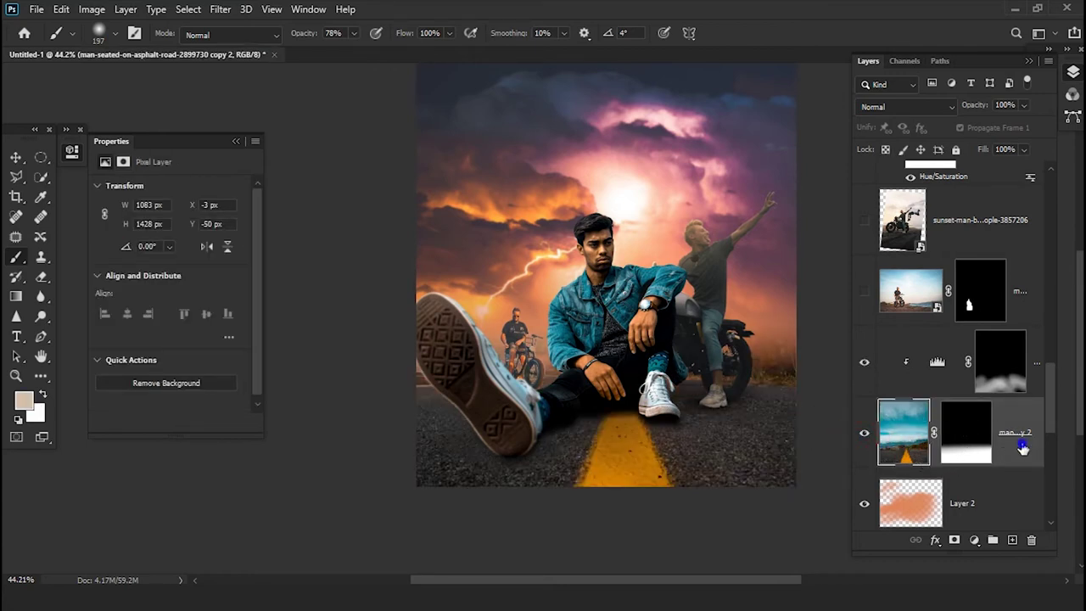
right_click(1022, 449)
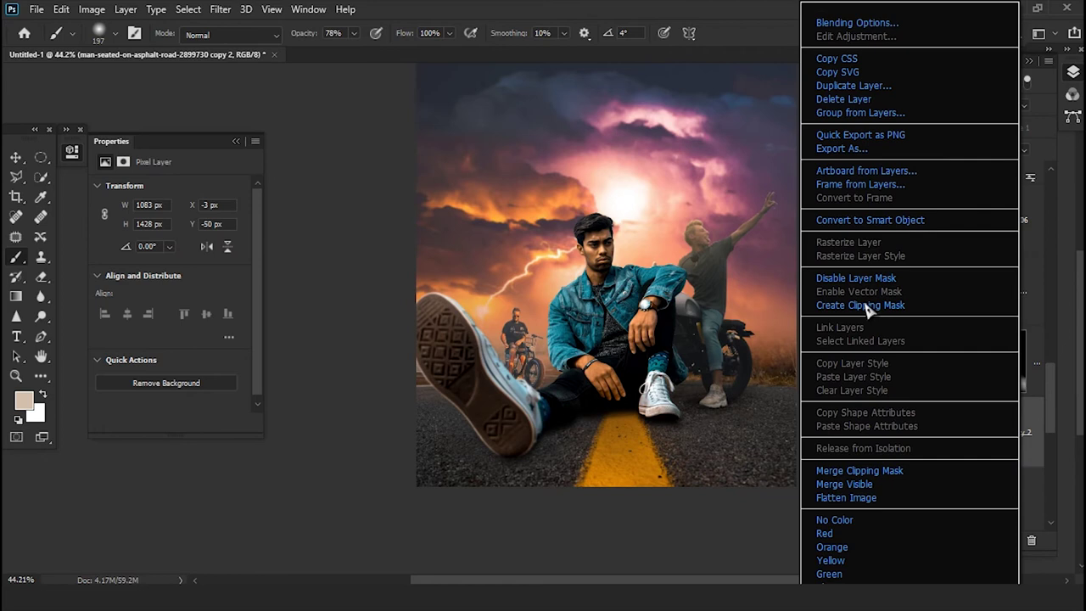
click(854, 222)
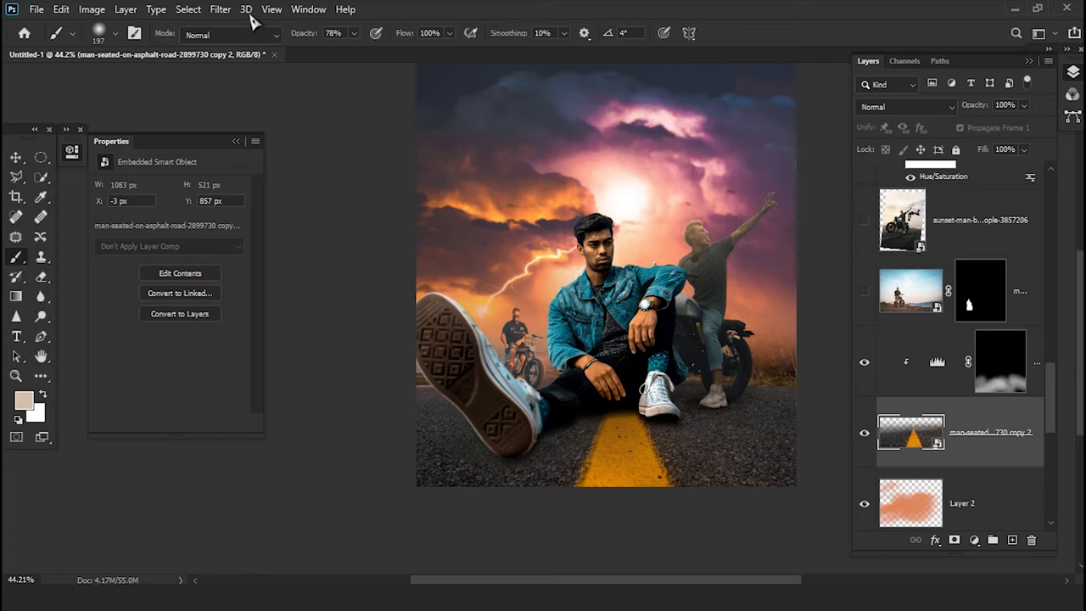
- Apply a 2.4-pixel Gaussian Blur to the road copy as a smart filter
click(222, 10)
mouse_move(275, 54)
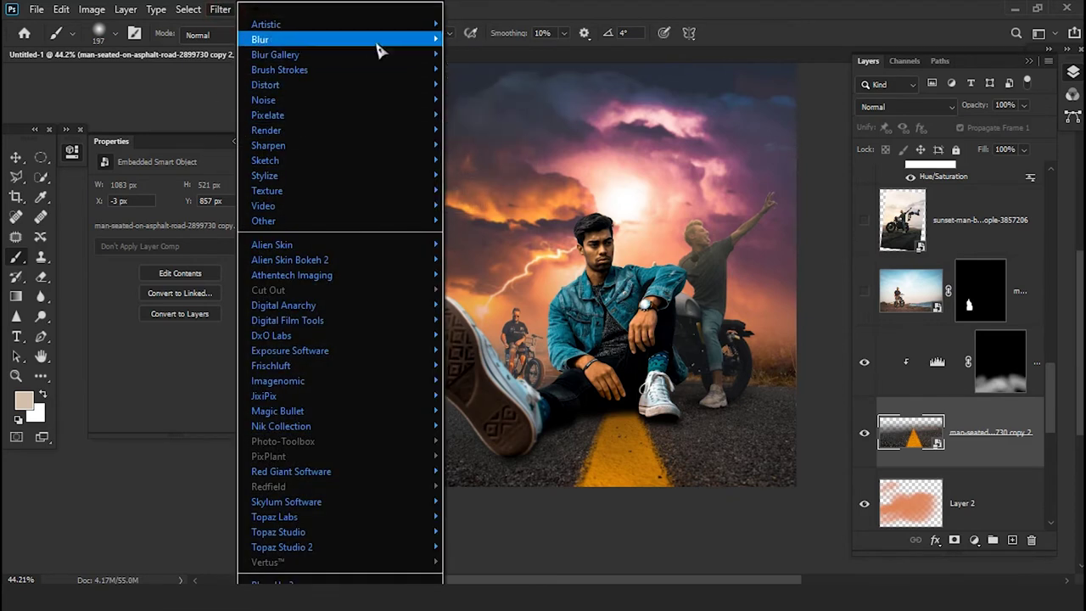
click(475, 99)
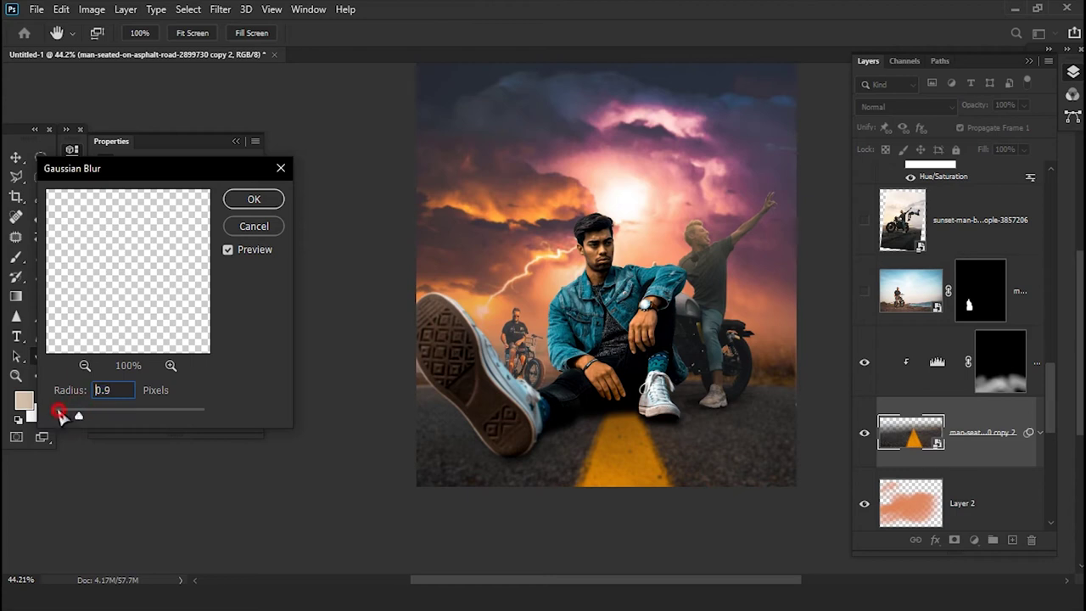
click(252, 200)
key(b)
click(924, 500)
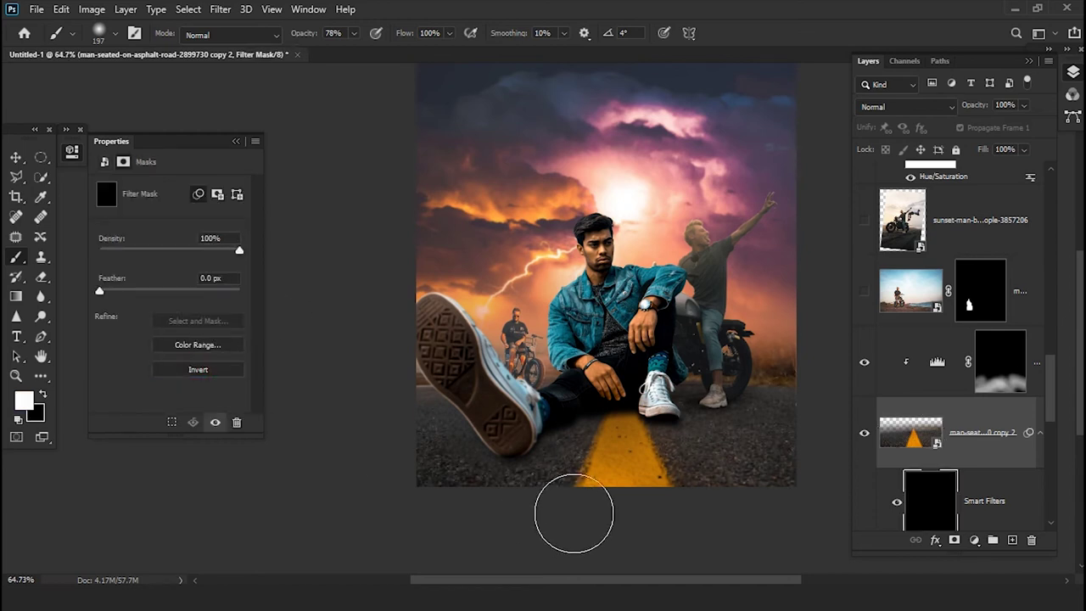
- Zoom into the bottom of the road and pan to the seated man's raised shoe
ctrl+click(565, 432)
ctrl+click(569, 358)
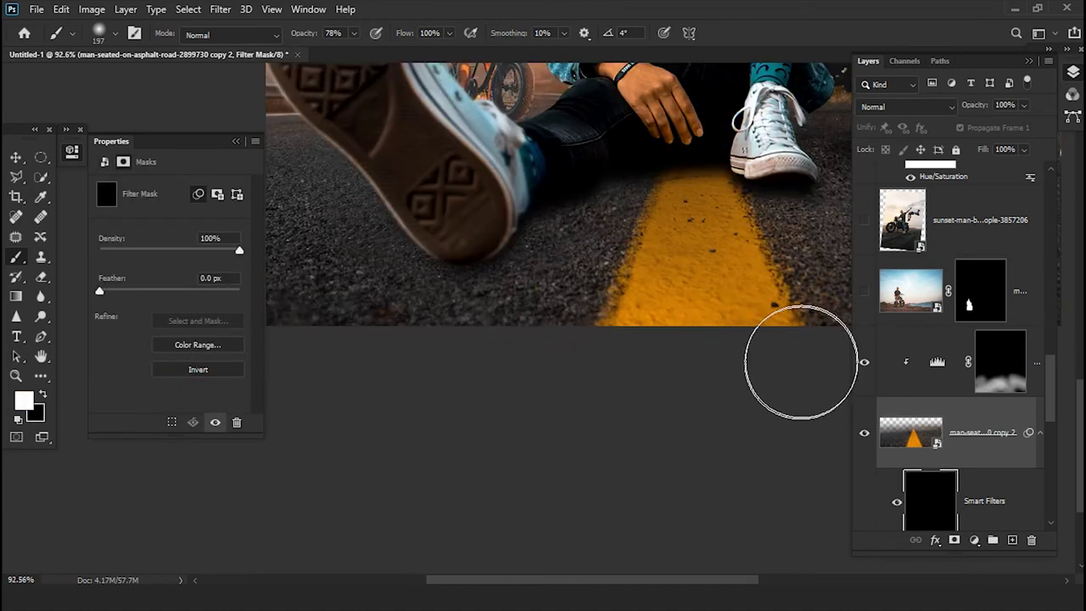
drag(783, 363, 483, 441)
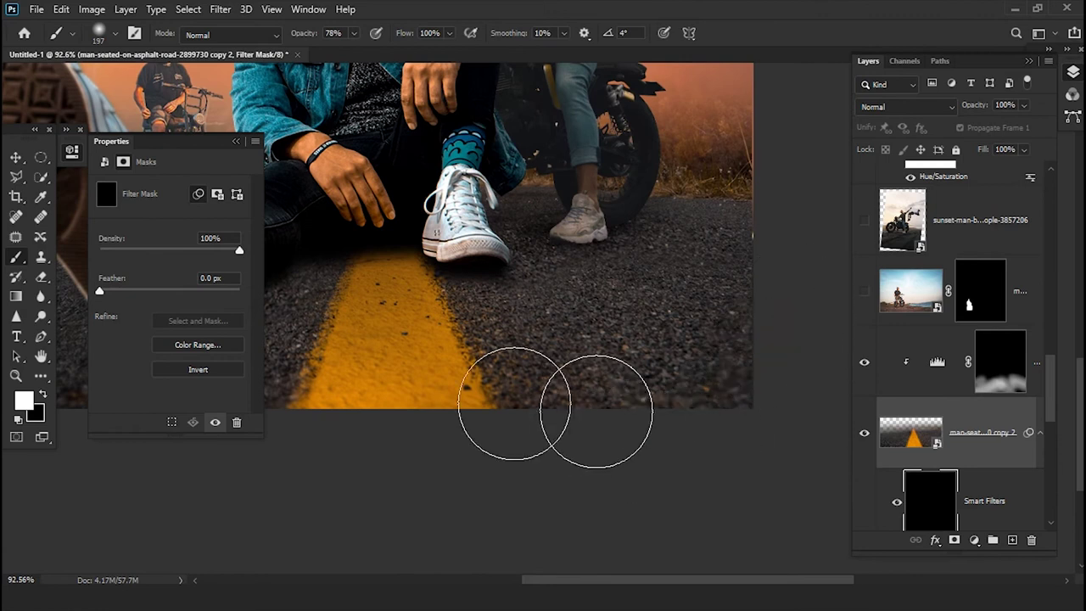
drag(494, 395, 727, 416)
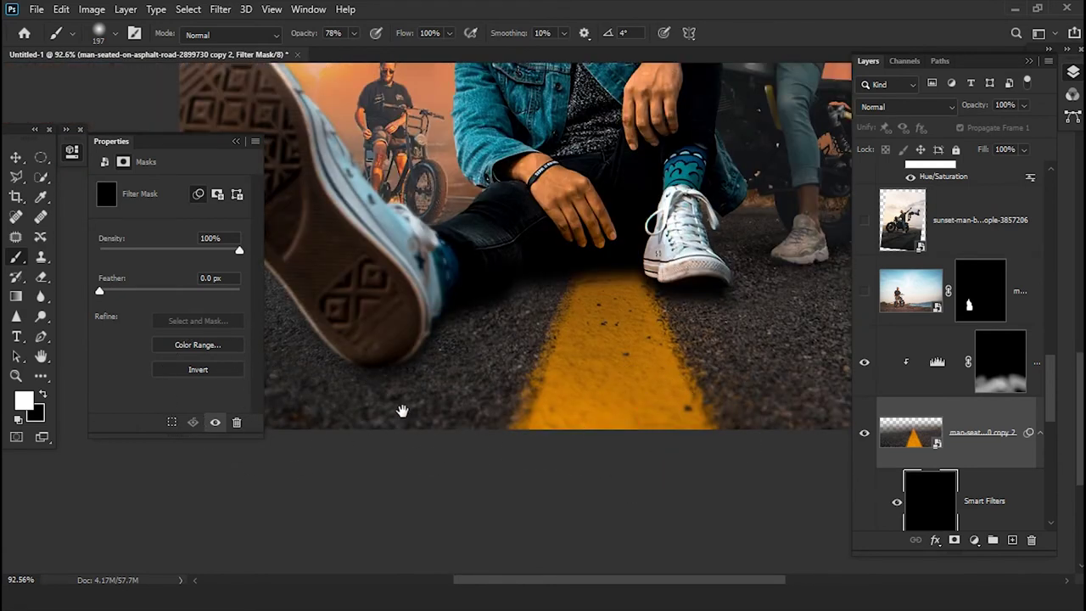
drag(400, 412, 552, 466)
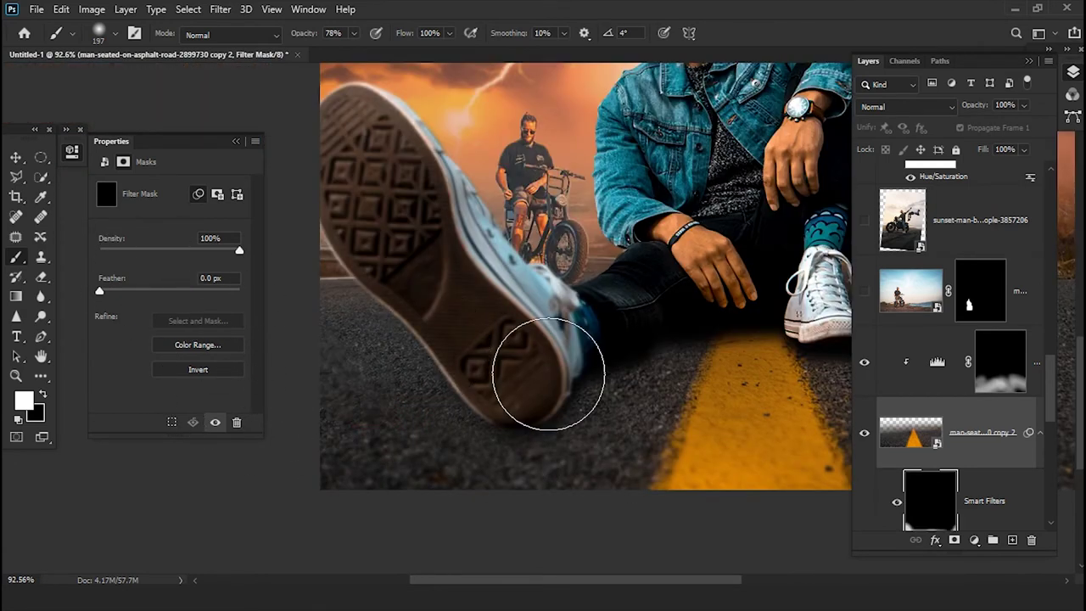
- Adjust the view and select Layer 3's Gaussian Blur filter mask
scroll(548, 378, down, 1)
scroll(552, 381, down, 1)
scroll(552, 407, down, 1)
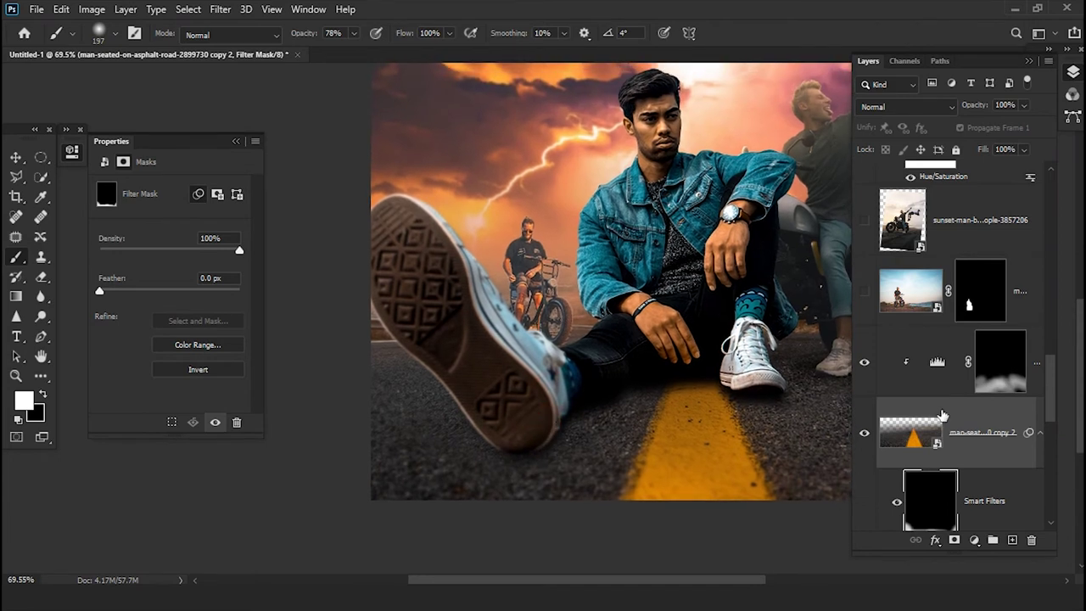
scroll(958, 357, up, 3)
scroll(970, 314, up, 2)
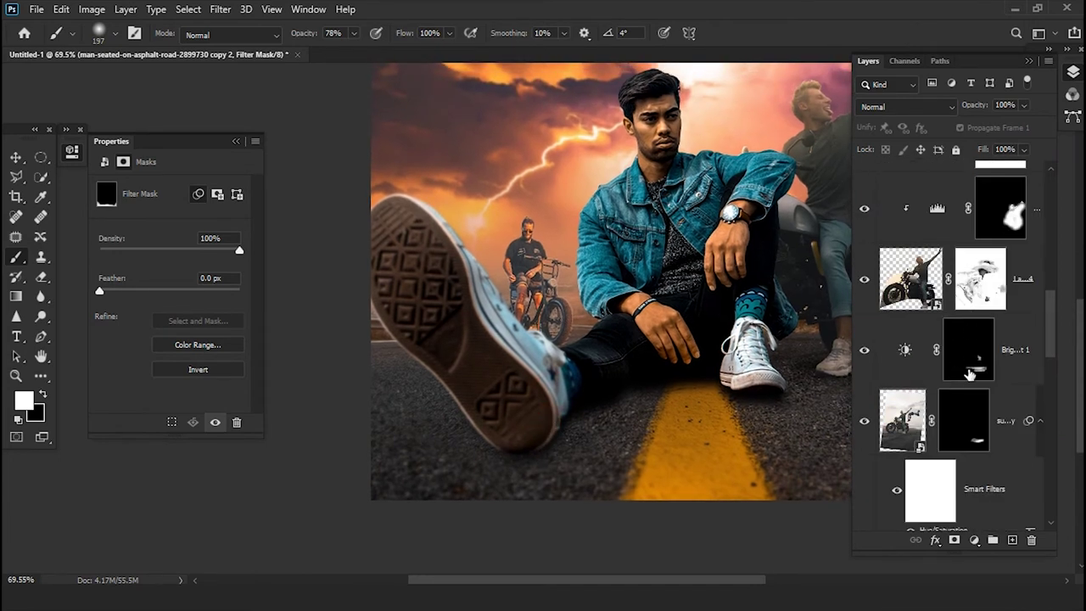
scroll(967, 419, up, 1)
scroll(965, 356, up, 2)
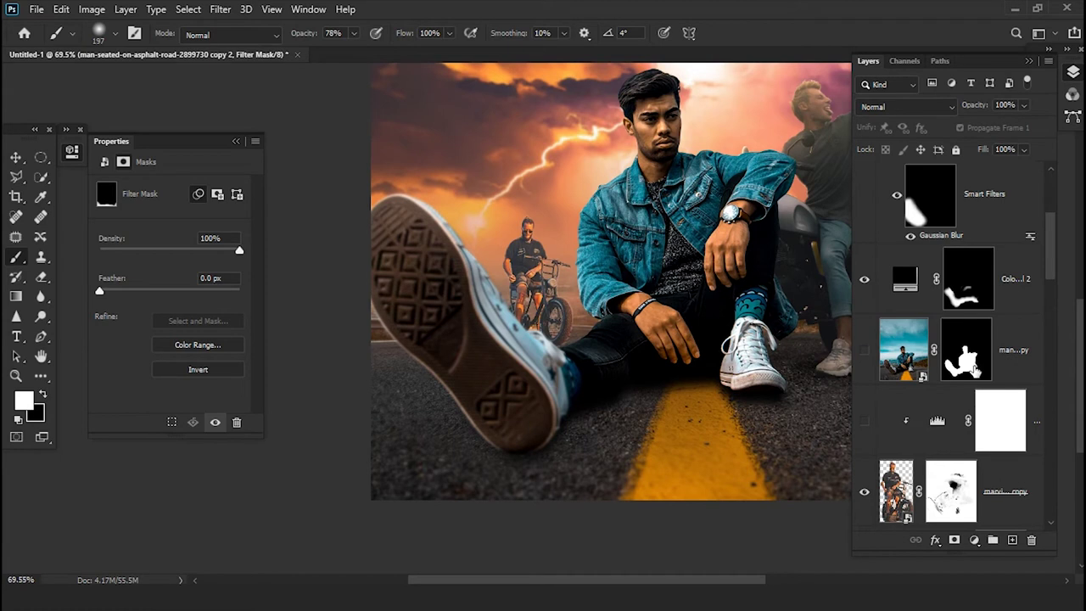
scroll(945, 403, up, 3)
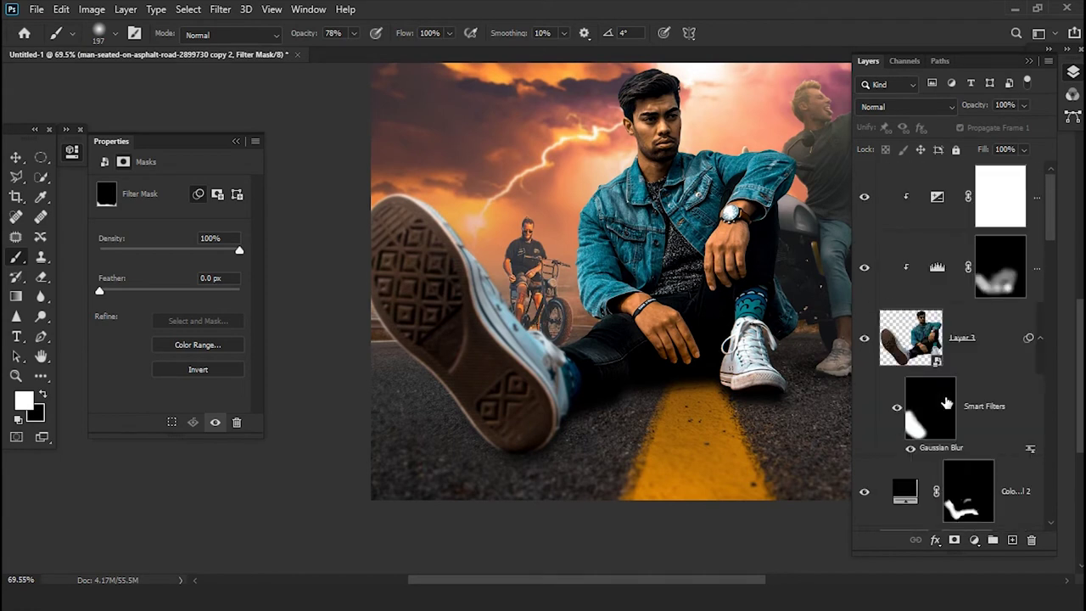
click(927, 428)
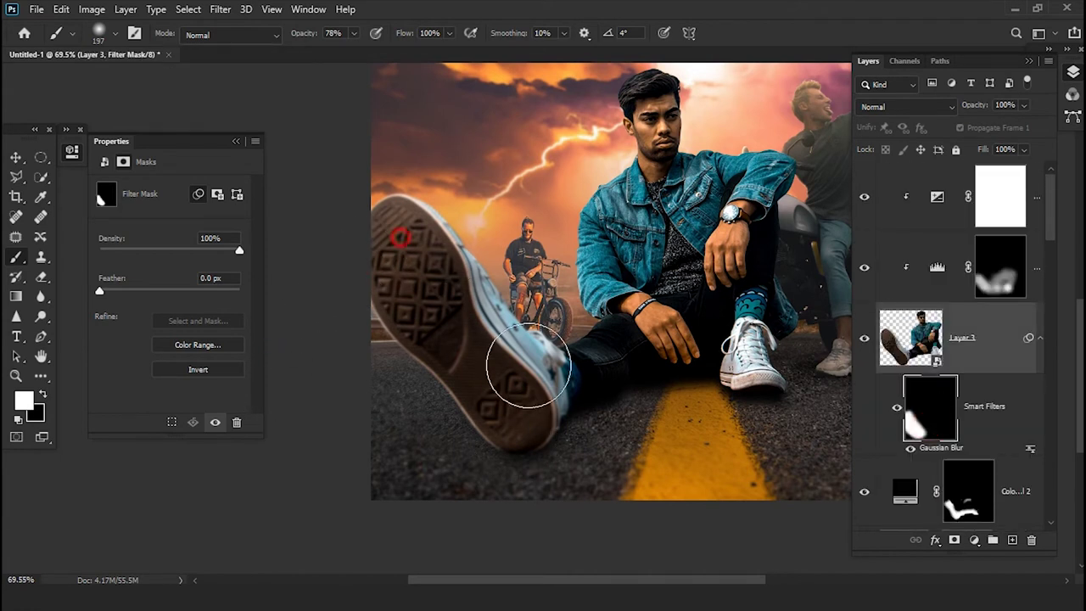
- Paint white over the top of the sneaker sole on Layer 3's blur mask
mouse_move(506, 377)
mouse_down()
mouse_move(382, 263)
mouse_move(360, 284)
mouse_move(492, 439)
mouse_up()
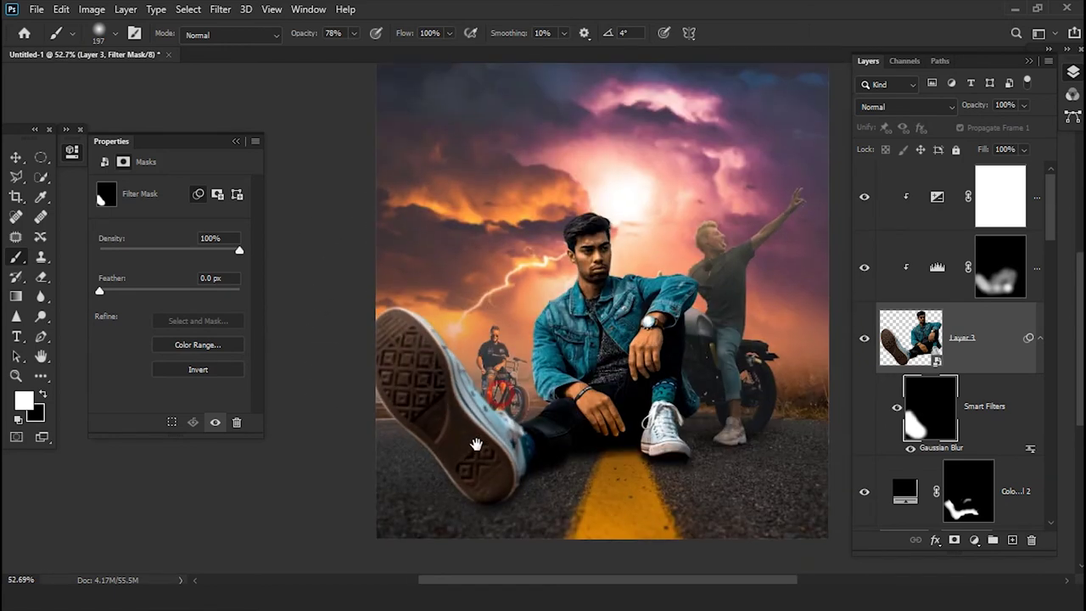
scroll(681, 260, up, 3)
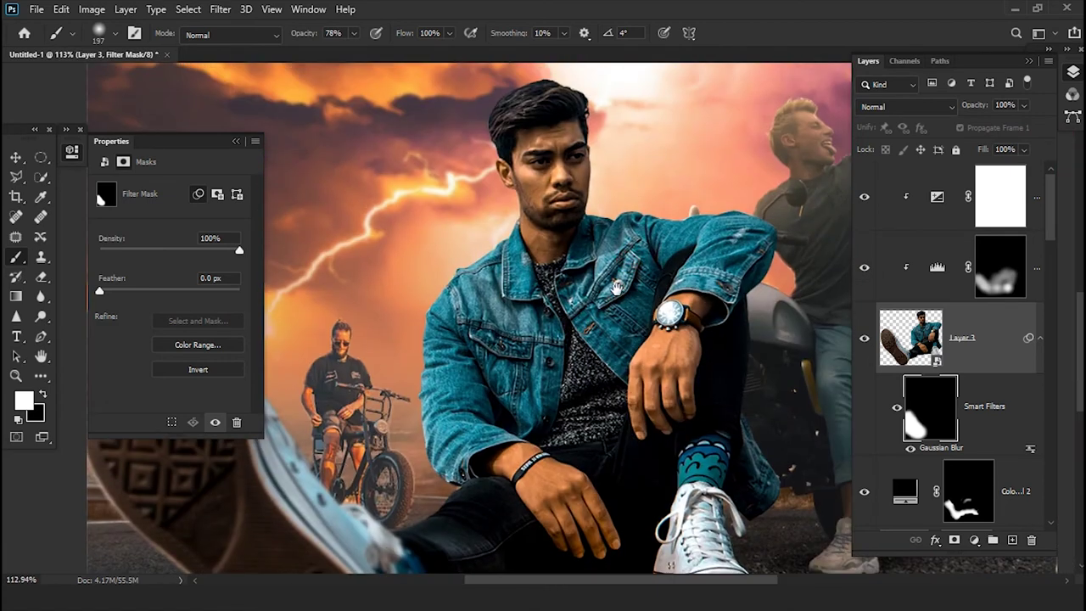
scroll(616, 287, down, 2)
scroll(586, 305, down, 2)
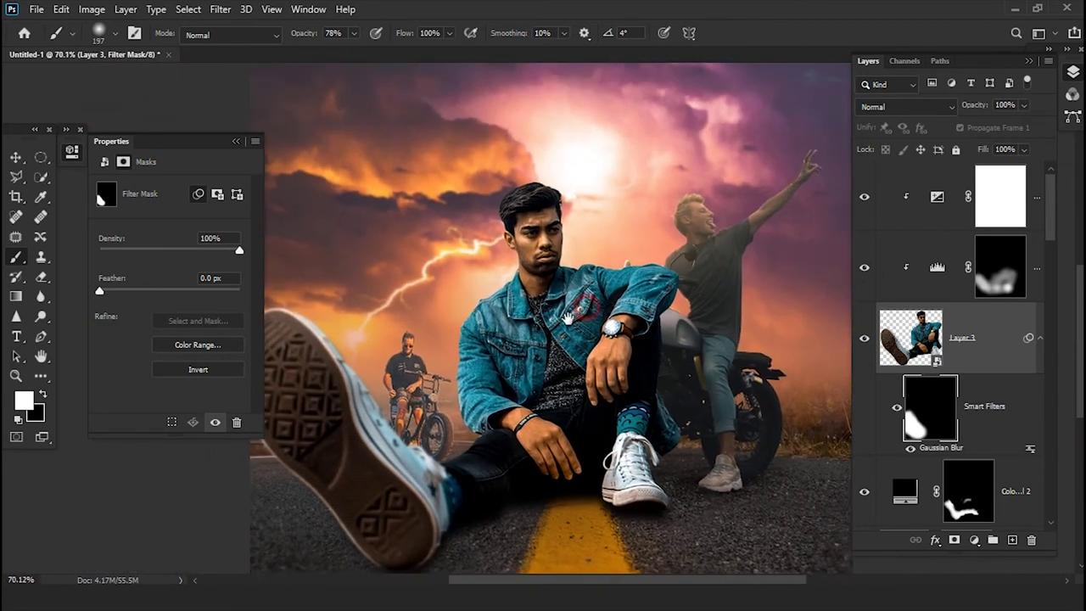
scroll(921, 314, down, 1)
scroll(921, 314, down, 1)
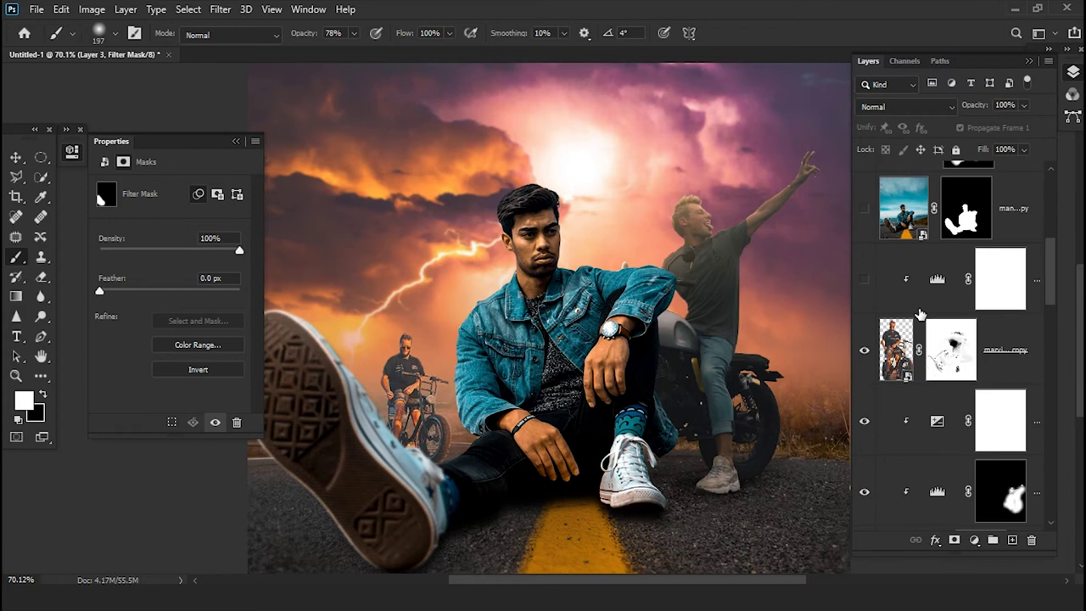
scroll(920, 314, down, 2)
scroll(920, 314, down, 1)
scroll(920, 314, up, 2)
- Add a Brightness/Contrast adjustment layer above Exposure 2, clipped to the layer below
click(1028, 278)
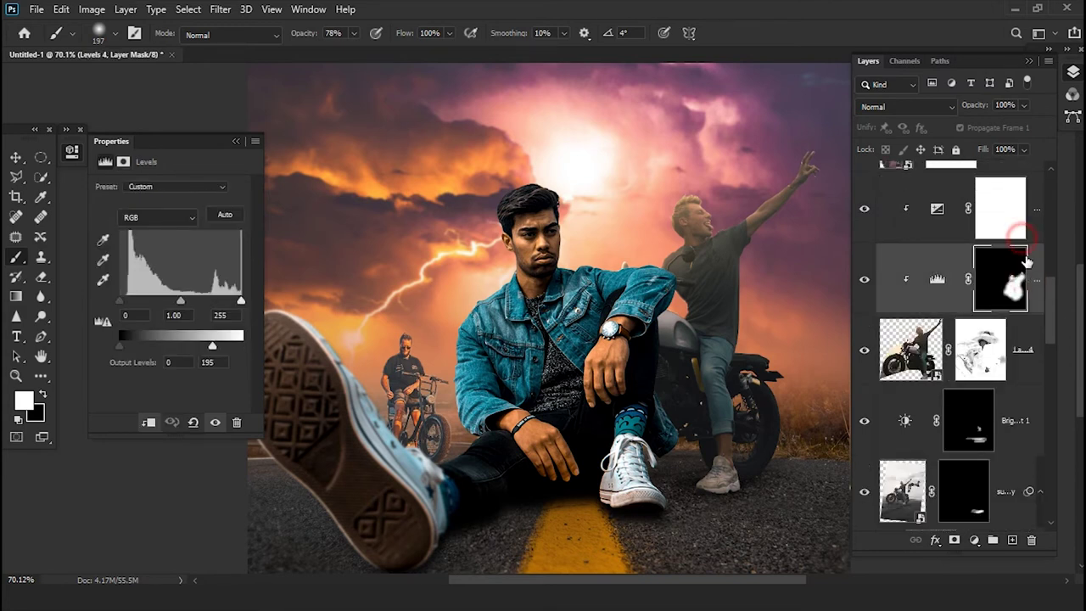
click(1011, 222)
click(975, 540)
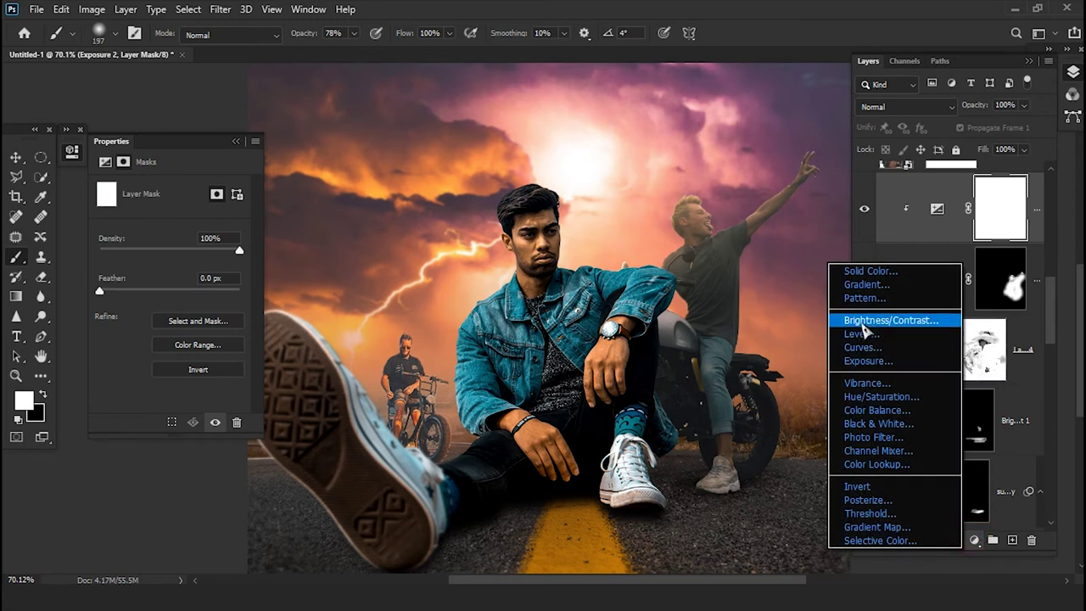
click(899, 317)
drag(1025, 278, 1014, 240)
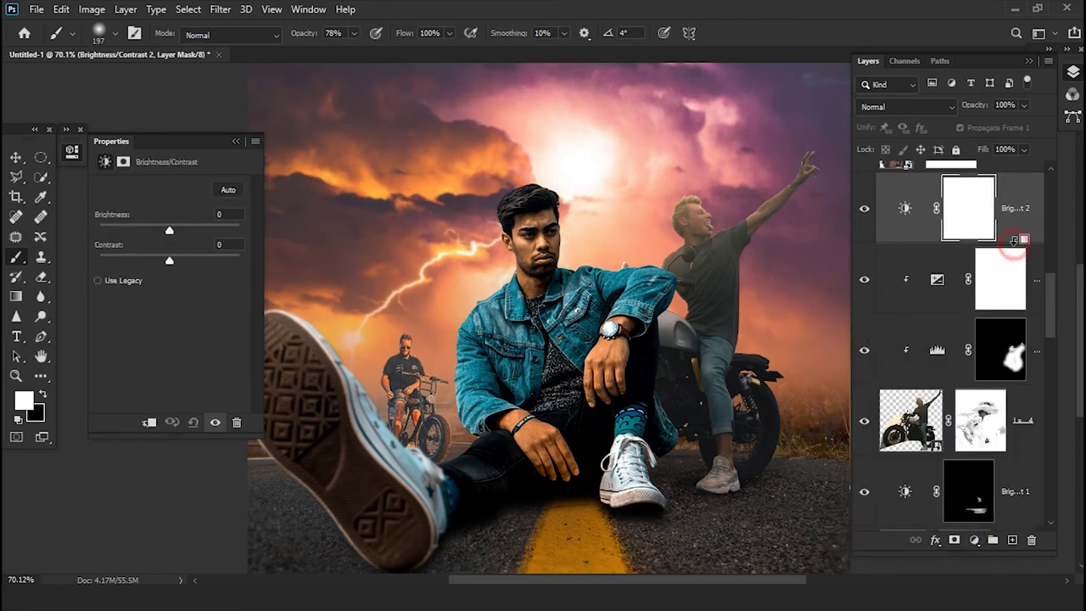
alt+click(1015, 240)
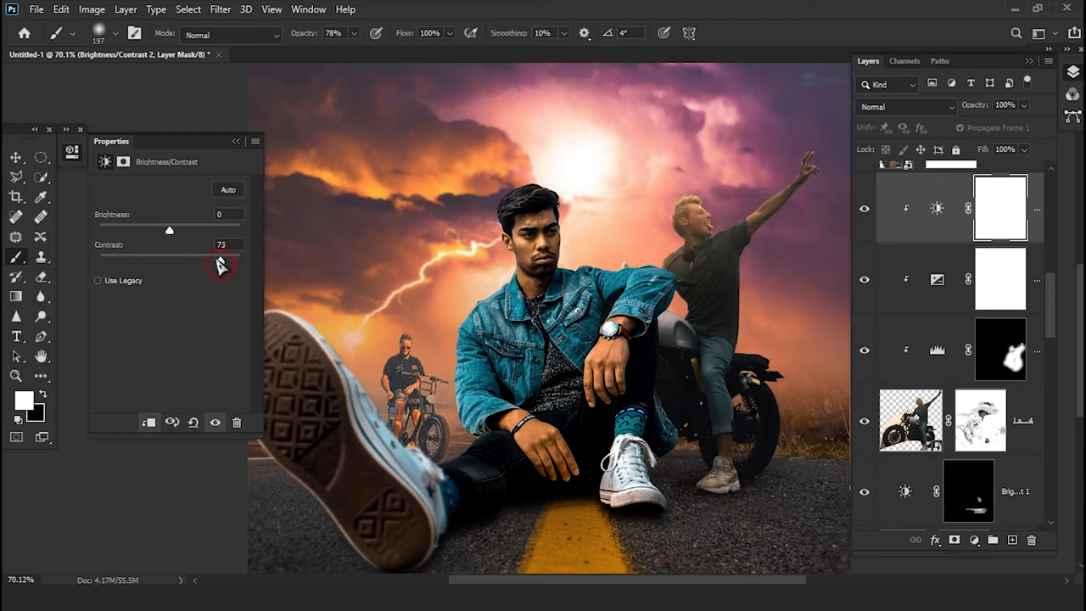
- Set the Brightness/Contrast adjustment to Contrast 100 and Brightness 26
drag(204, 240, 201, 238)
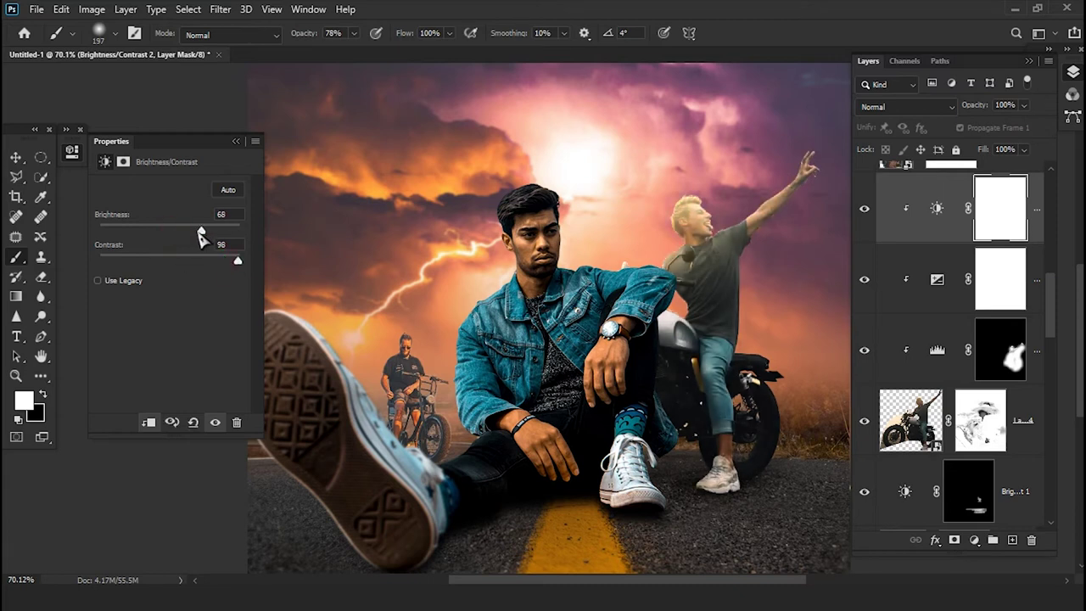
drag(164, 244, 179, 245)
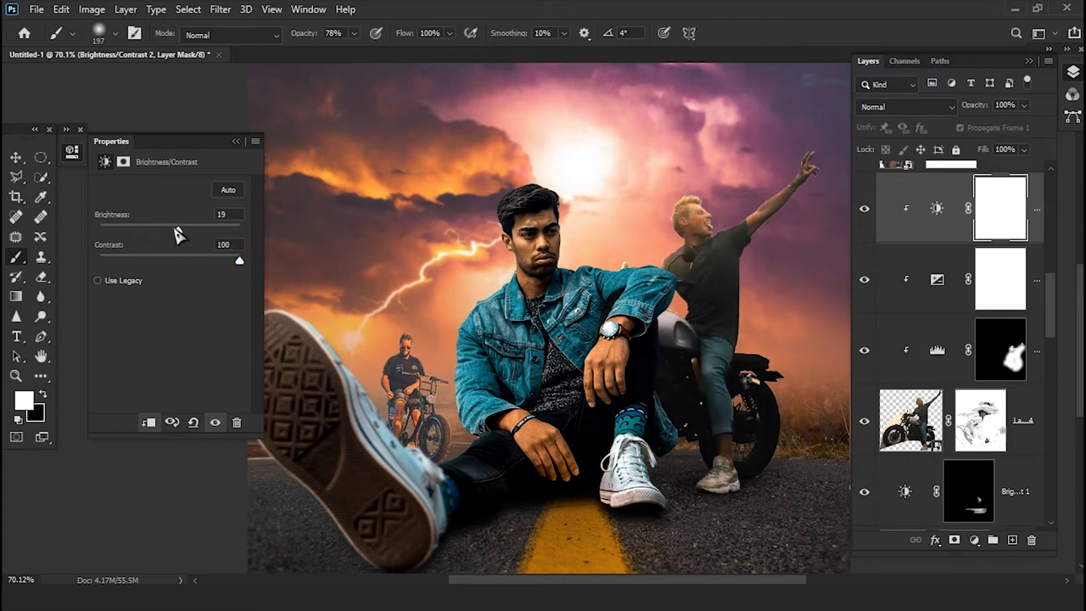
drag(165, 234, 184, 236)
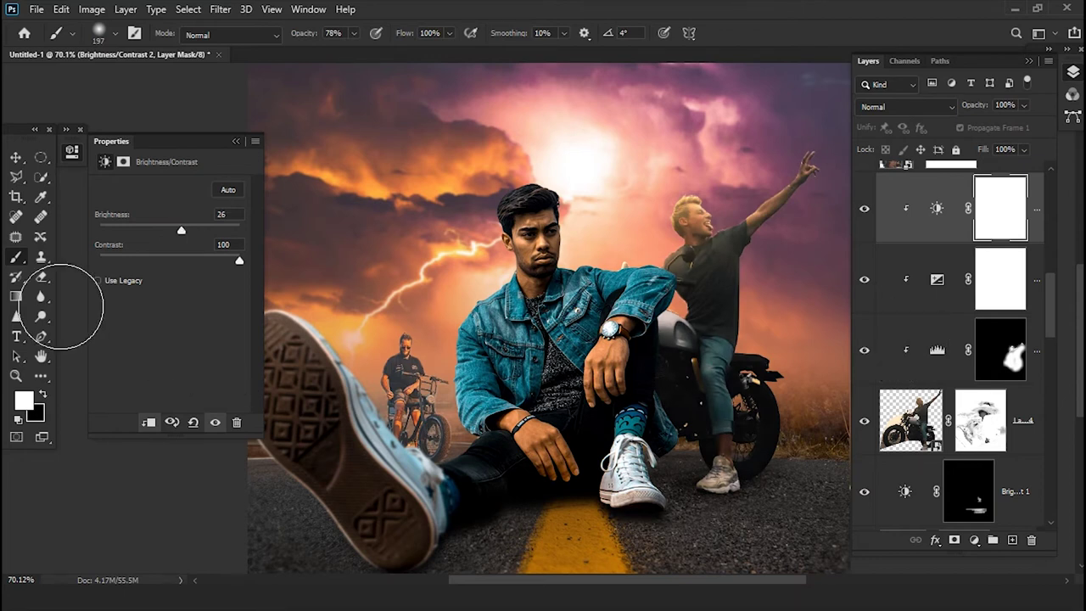
- Invert the Brightness/Contrast 2 mask to black and paint white over the rider's body
click(124, 162)
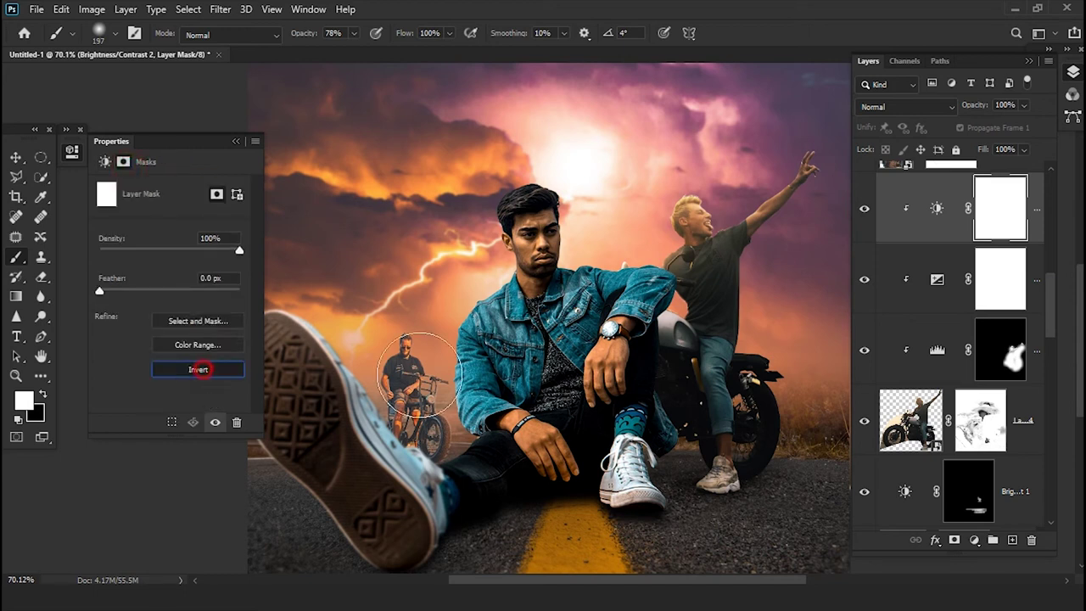
click(198, 369)
scroll(750, 278, up, 5)
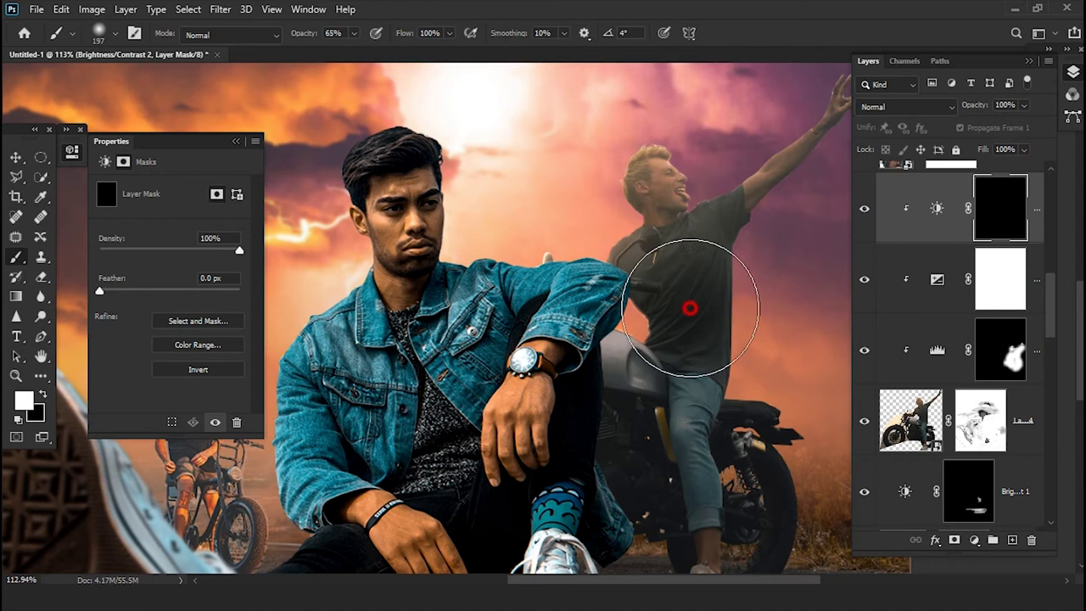
mouse_move(745, 488)
mouse_down()
mouse_move(722, 480)
mouse_move(650, 533)
mouse_up()
scroll(722, 480, down, 3)
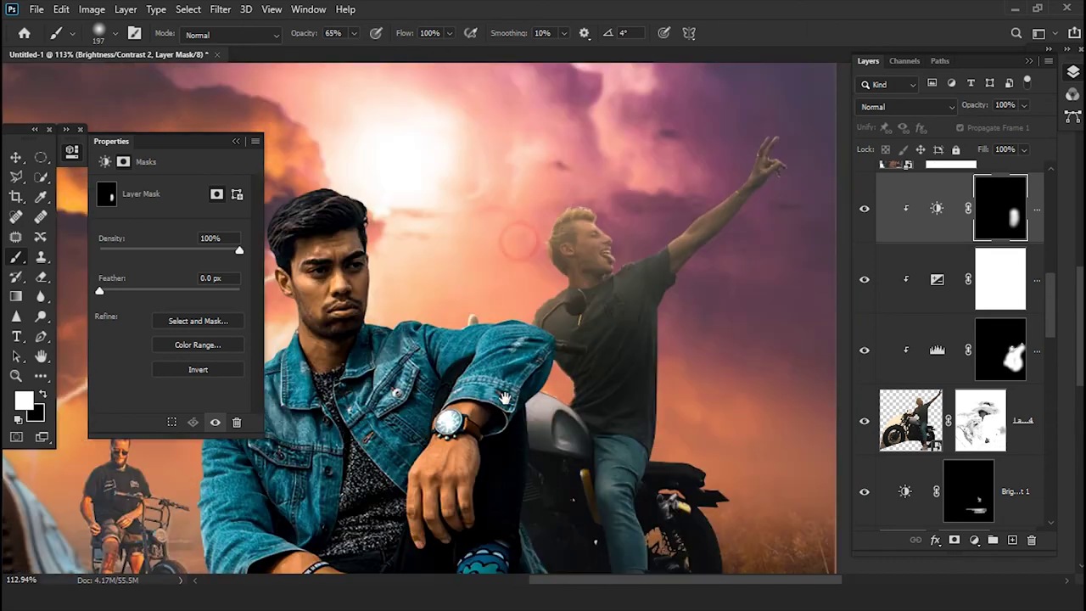
- Paint the brightening onto the rider's raised arm and head with a soft 65% brush
scroll(552, 238, up, 3)
drag(701, 253, 775, 189)
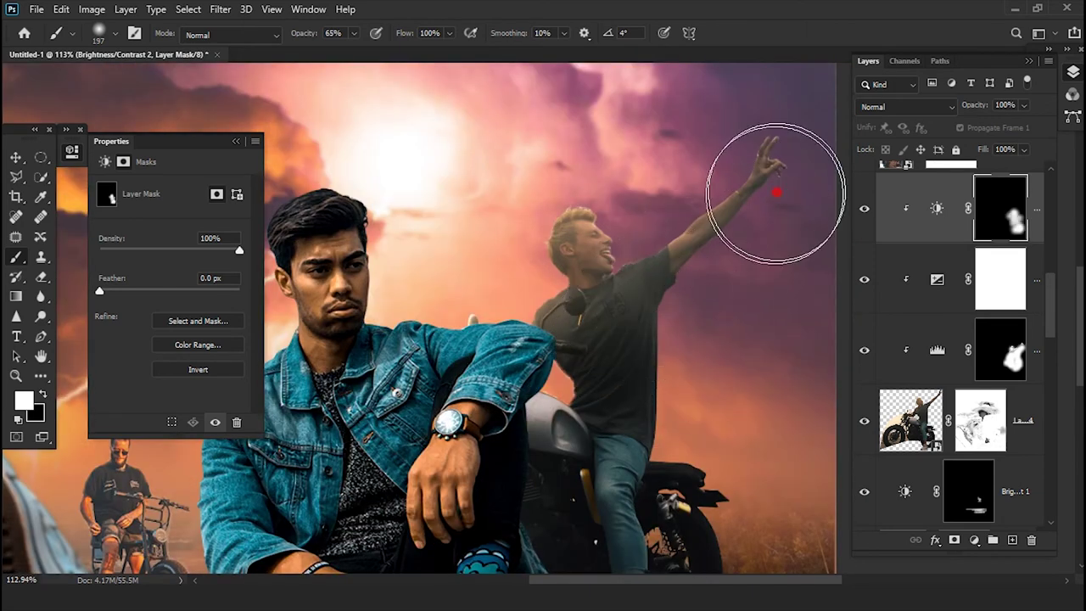
scroll(641, 329, up, 2)
click(545, 218)
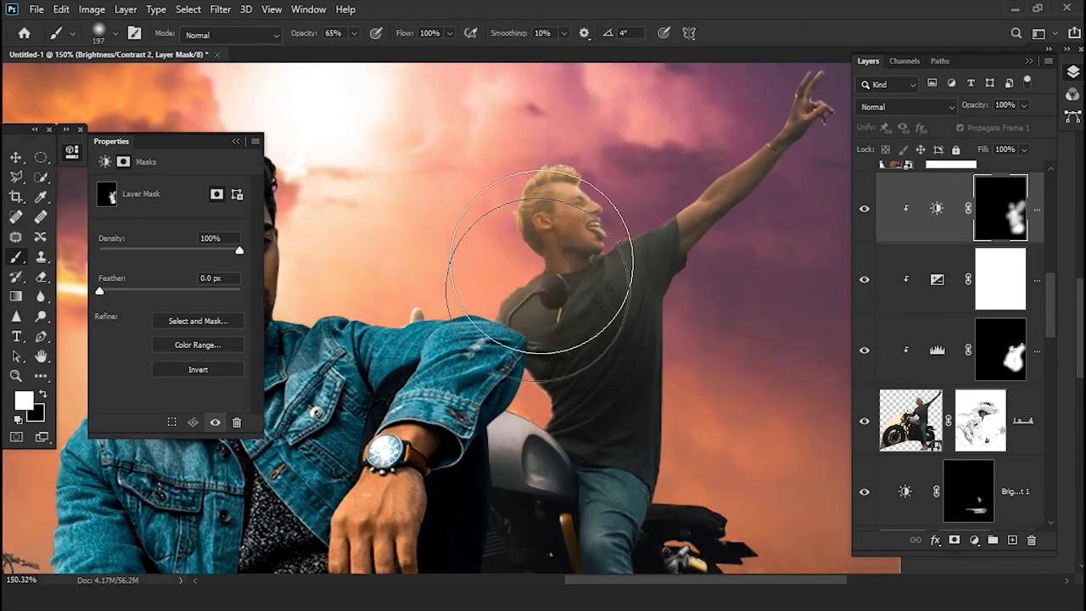
scroll(548, 276, down, 3)
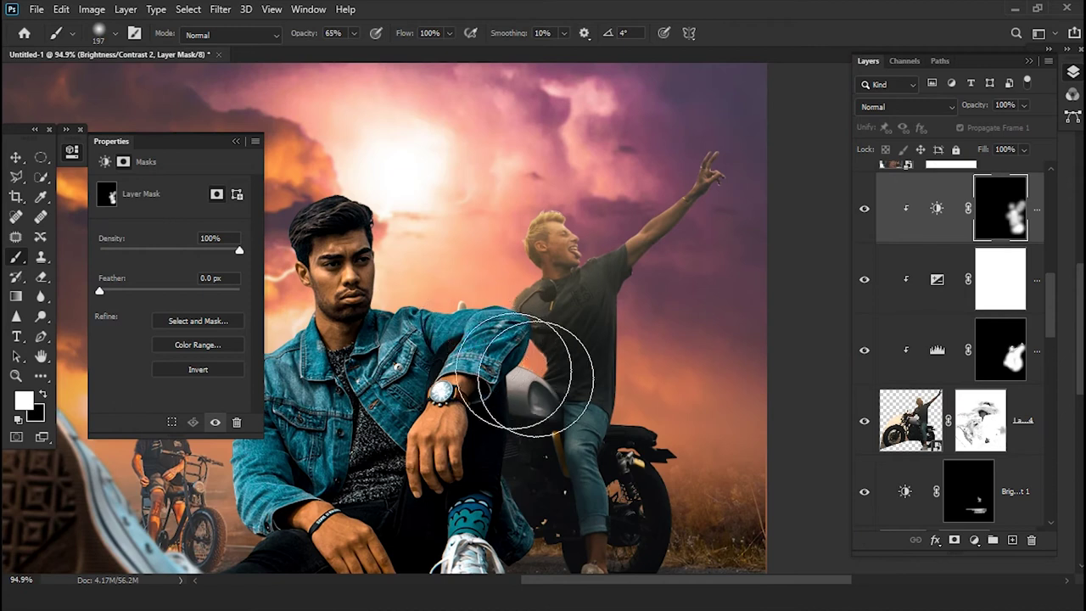
scroll(543, 348, down, 1)
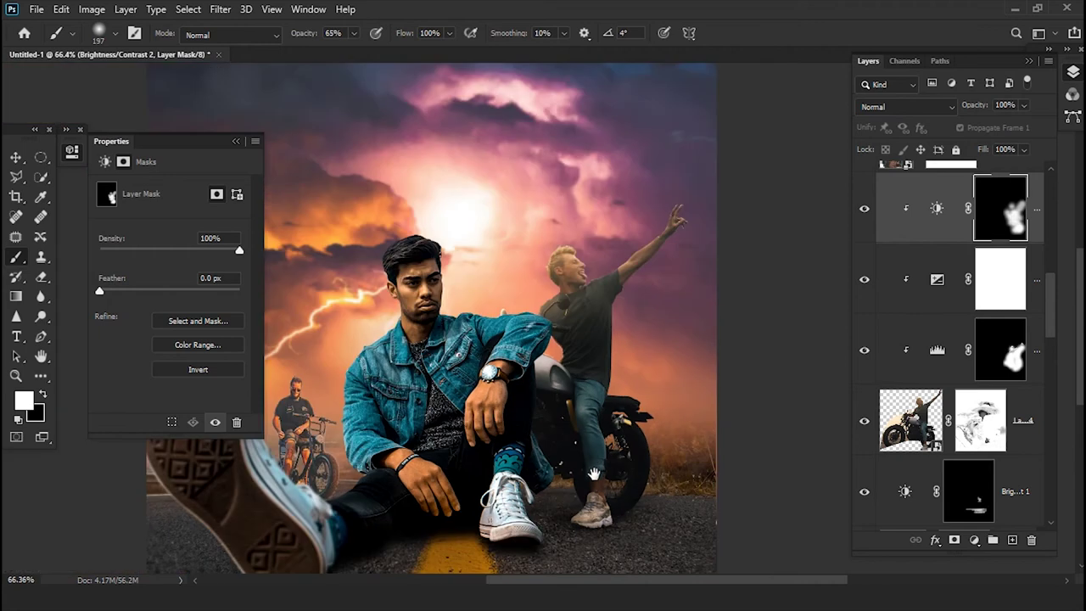
scroll(603, 451, down, 1)
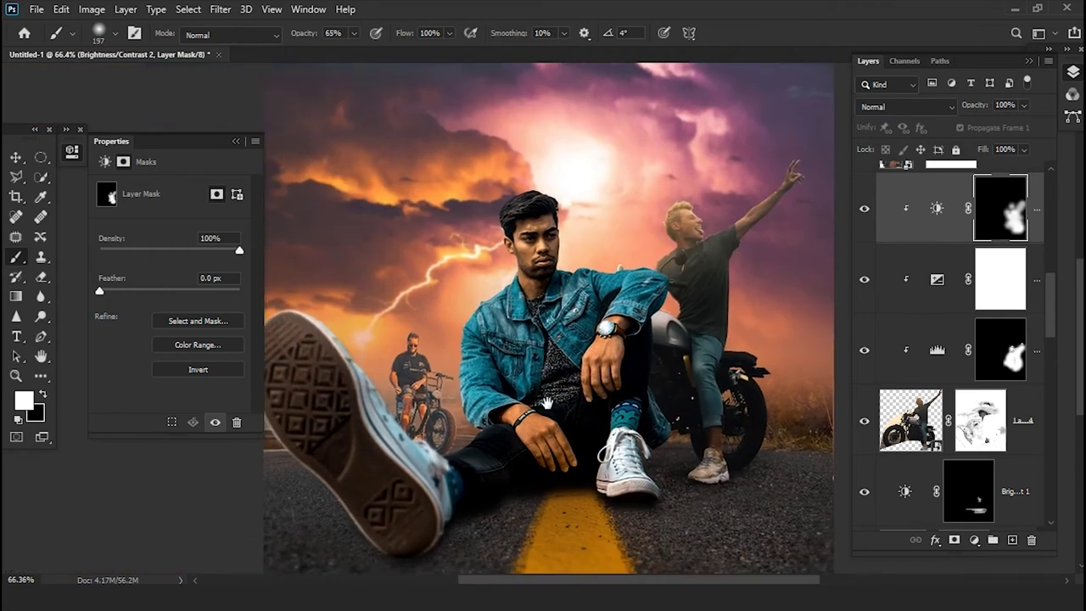
drag(581, 382, 740, 402)
scroll(511, 397, down, 1)
scroll(511, 397, up, 2)
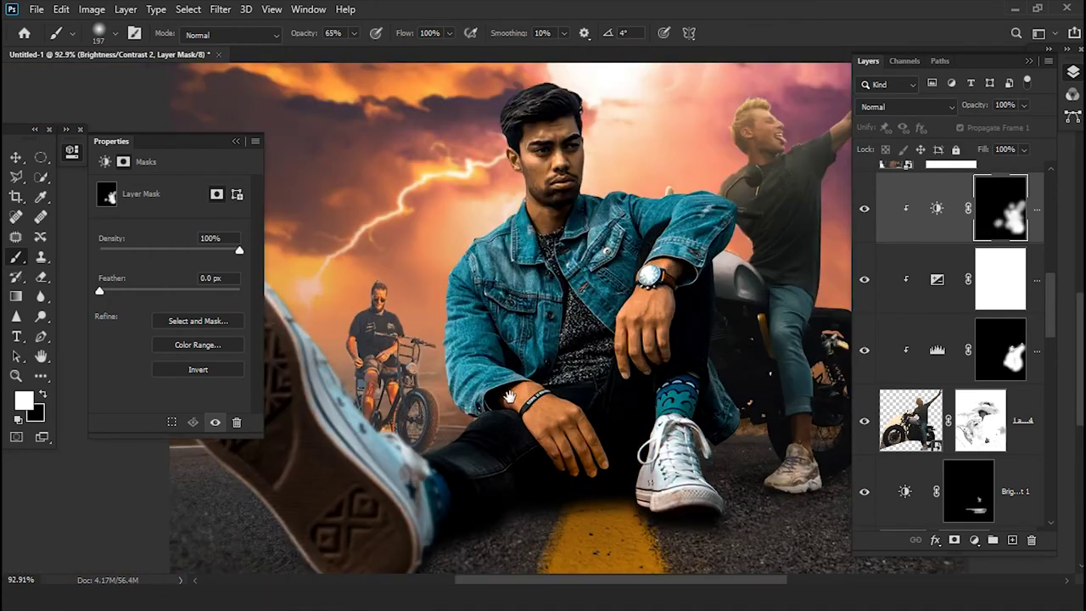
scroll(511, 397, down, 1)
scroll(428, 409, up, 2)
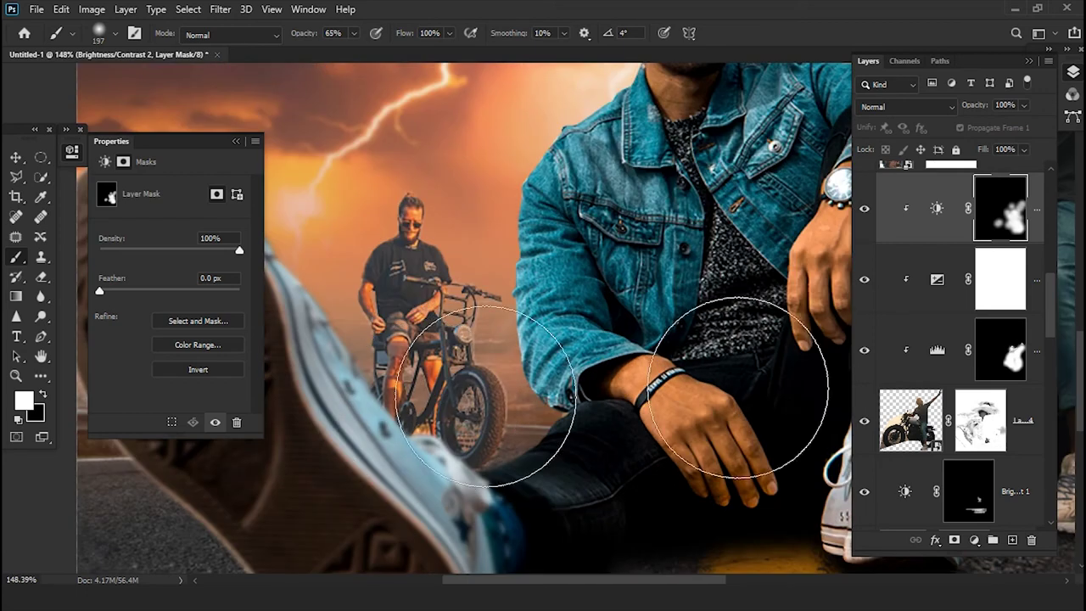
- Select the original marvin-meyer-W6ywt2r6fK4-unsplash layer, then target its copy's layer mask
scroll(949, 438, down, 1)
scroll(949, 437, down, 2)
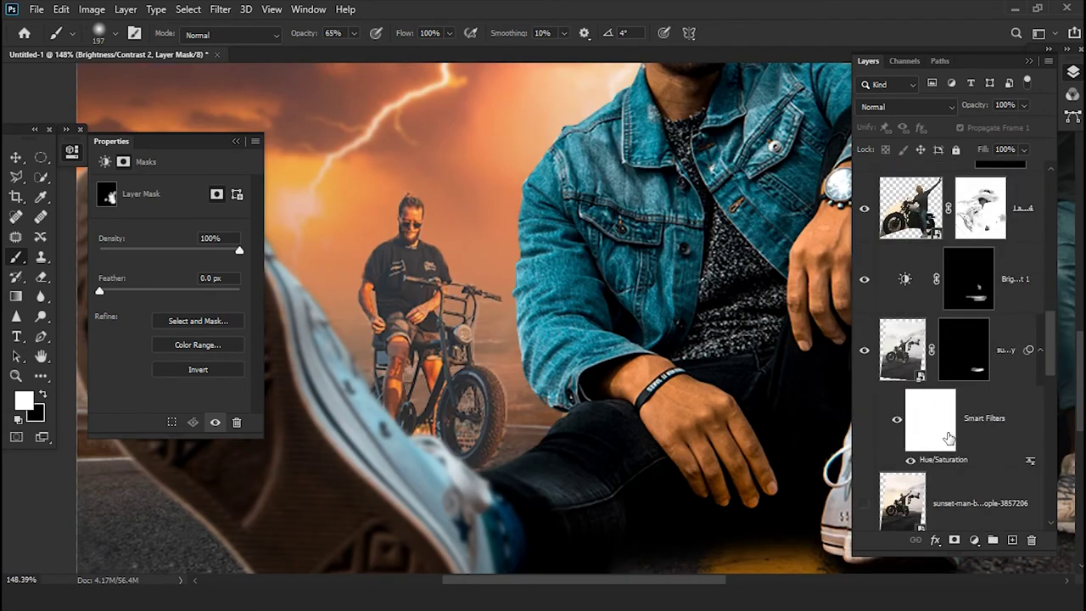
scroll(963, 456, down, 2)
scroll(963, 455, down, 2)
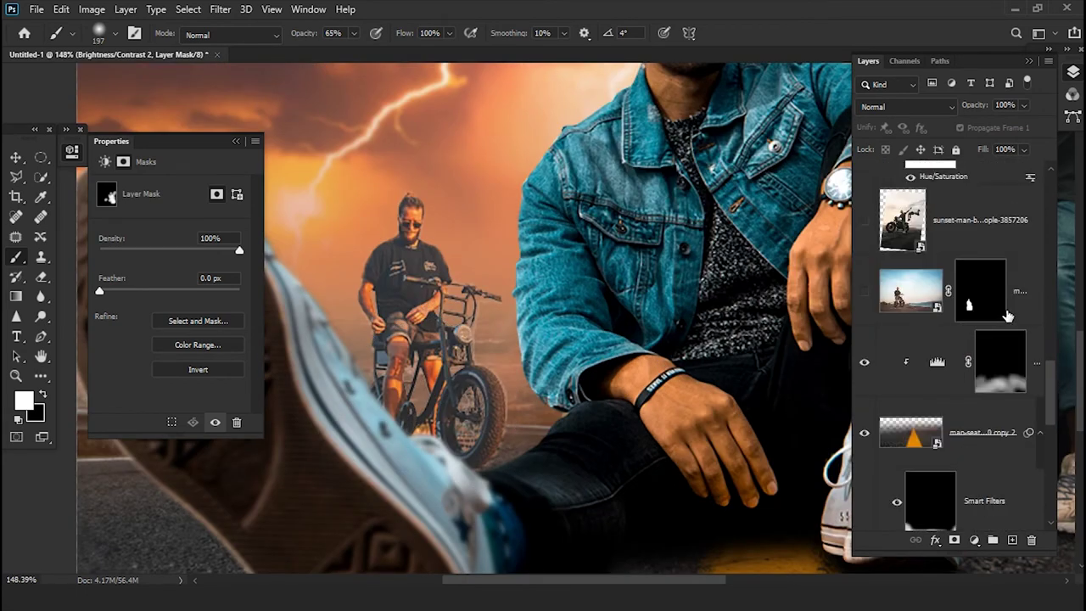
click(1004, 319)
scroll(979, 397, up, 2)
scroll(980, 397, up, 1)
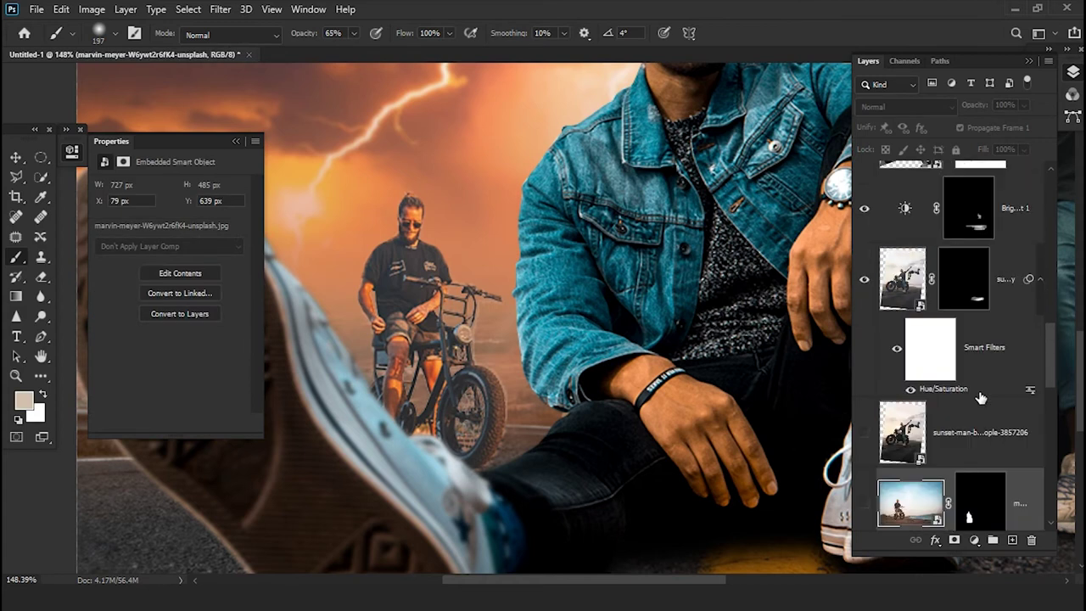
scroll(980, 397, down, 1)
scroll(980, 392, down, 1)
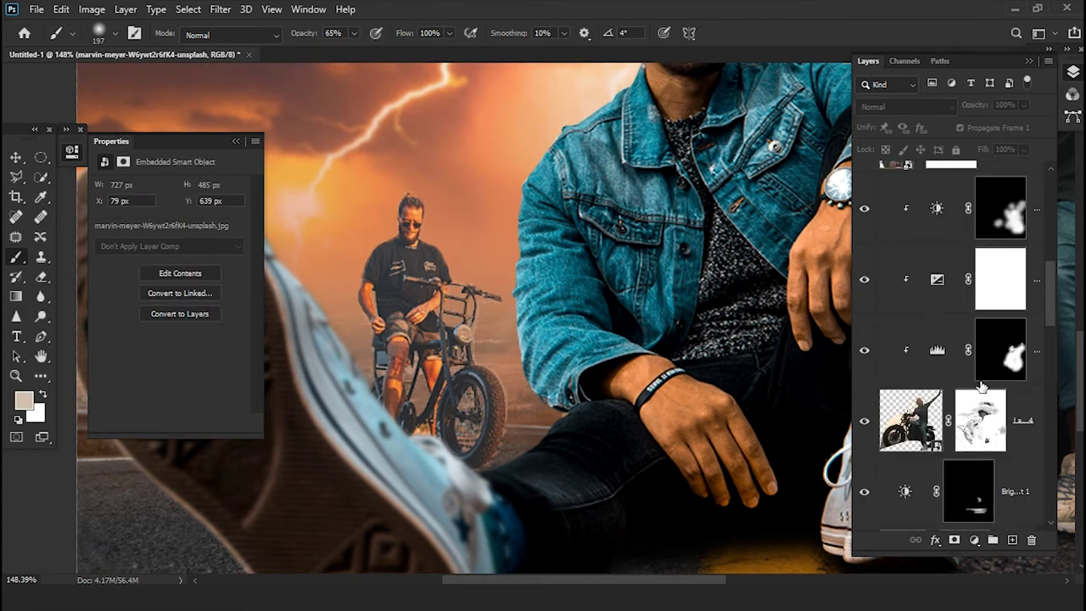
scroll(982, 388, down, 1)
click(963, 273)
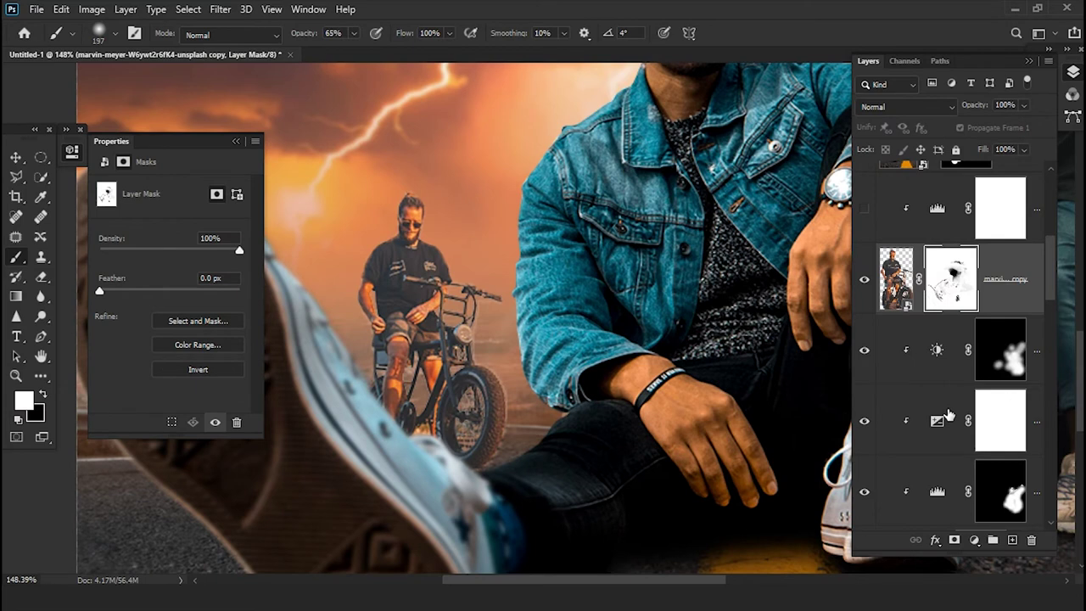
- Show the clipped Levels layer and add a clipped Hue/Saturation adjustment with Saturation -17
scroll(954, 373, up, 1)
click(869, 294)
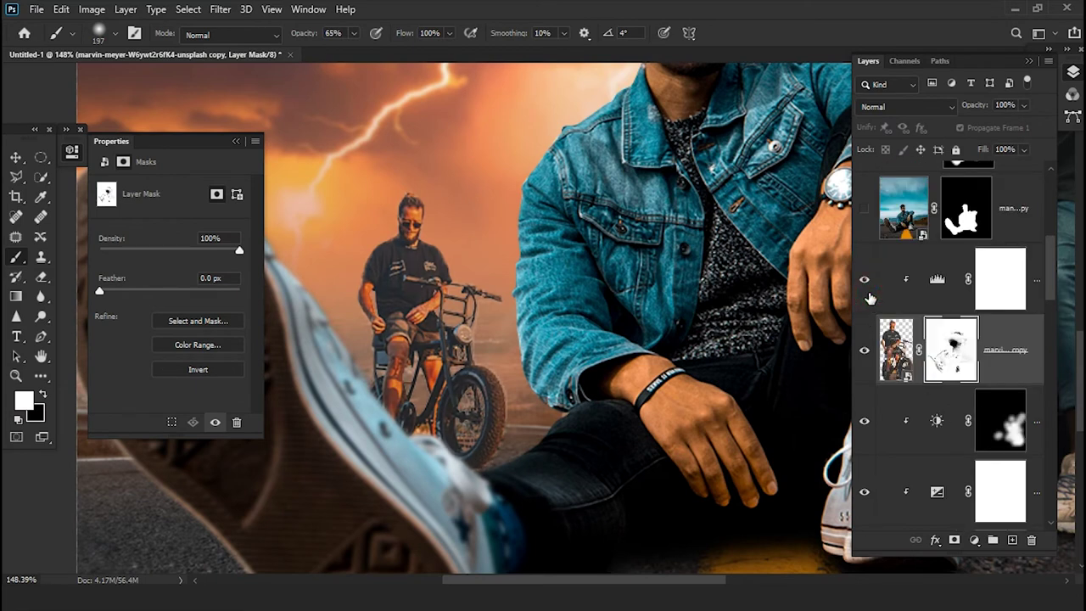
click(972, 543)
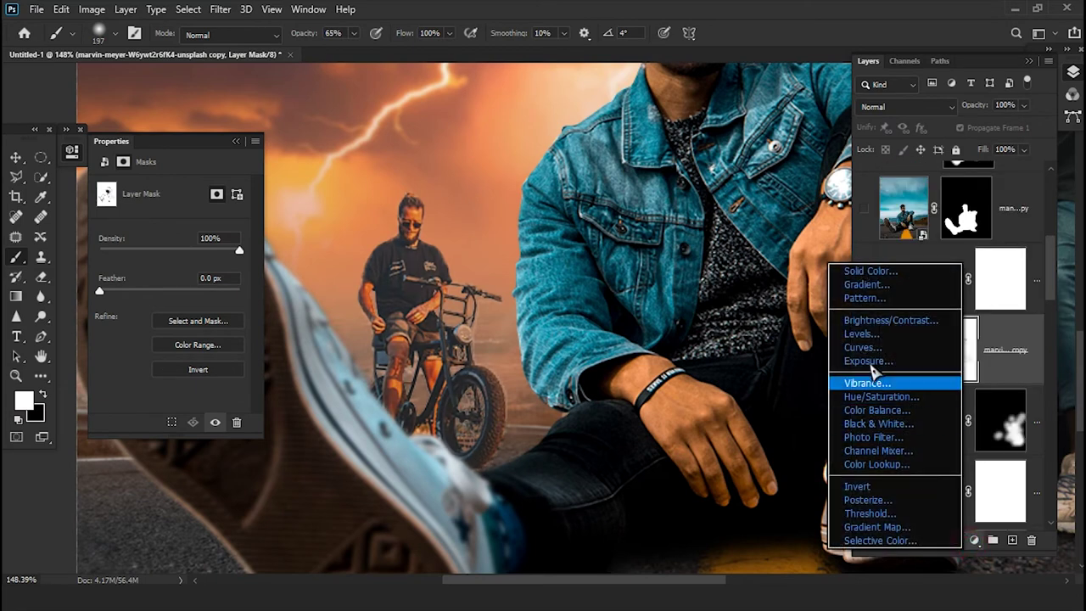
click(885, 396)
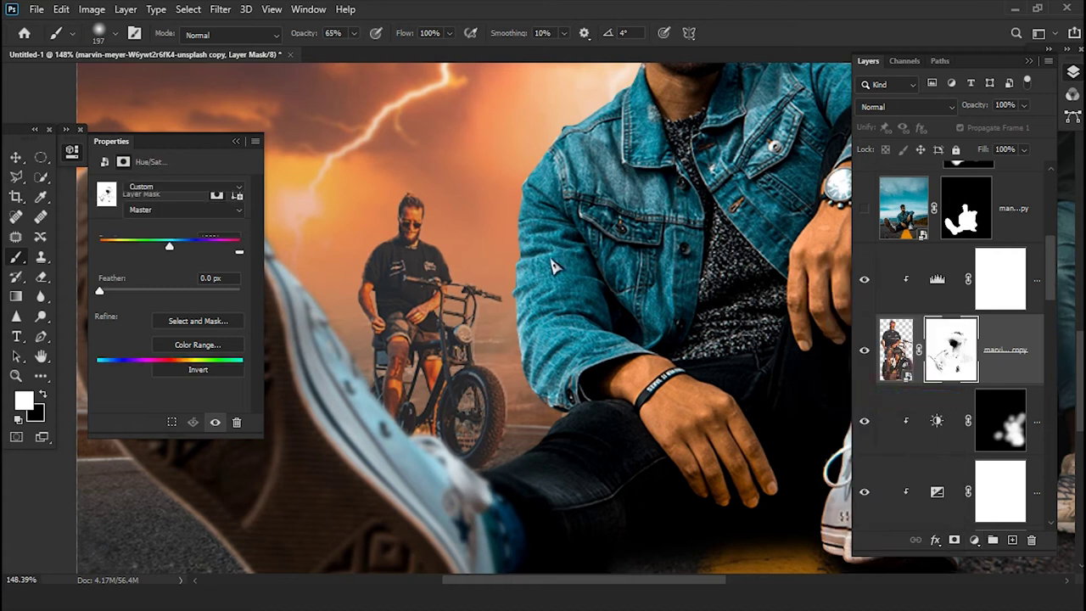
click(148, 421)
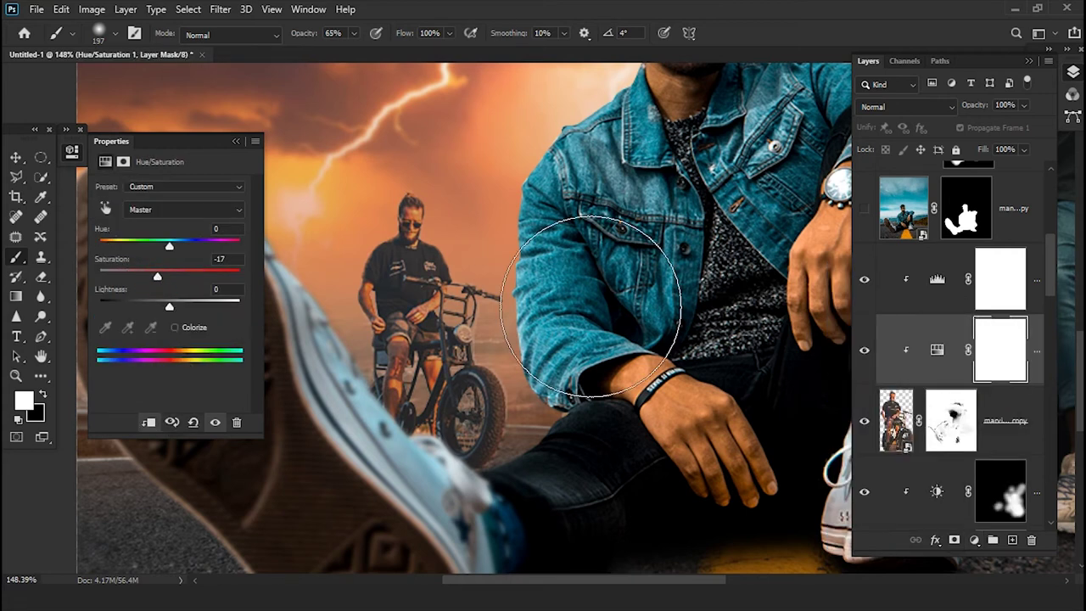
- Set the biker's Levels to input 0/0.76/240 and output 12/217
click(938, 281)
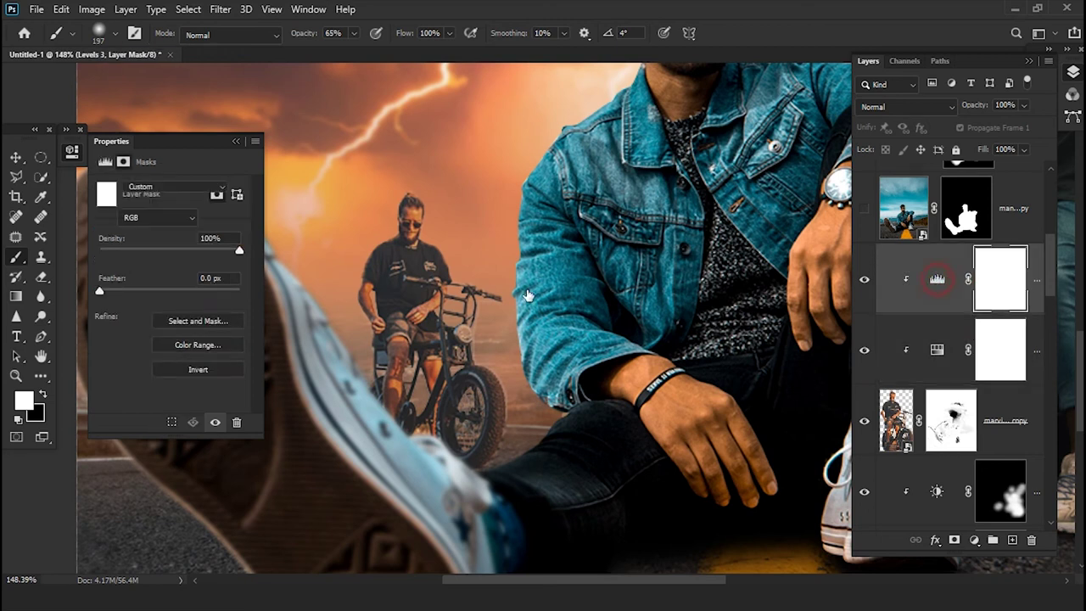
mouse_move(189, 305)
mouse_down()
mouse_move(179, 310)
mouse_move(189, 307)
mouse_up()
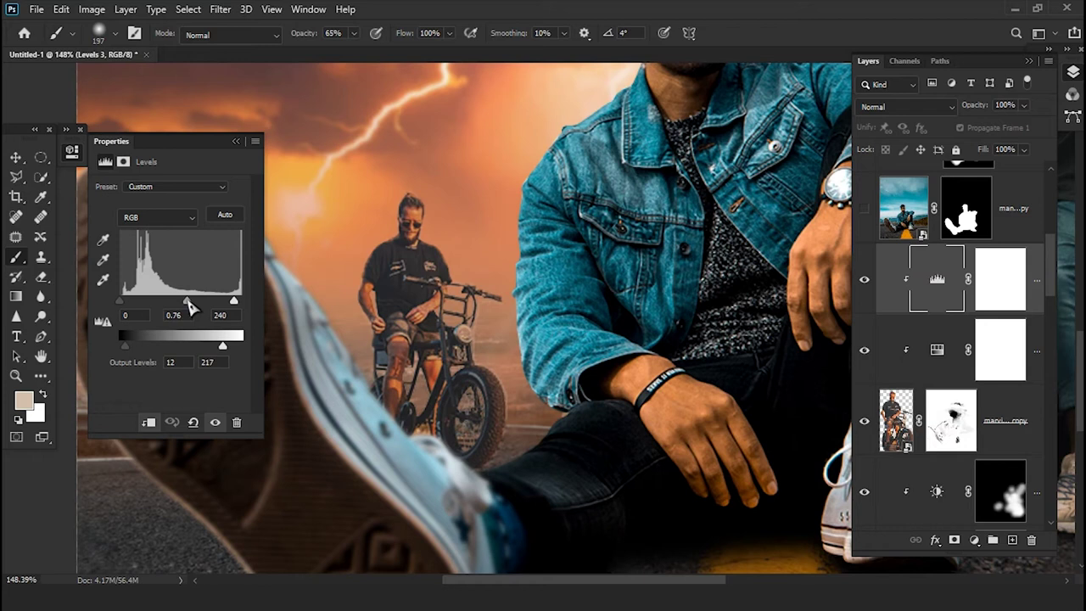
scroll(464, 405, up, 2)
scroll(495, 440, up, 1)
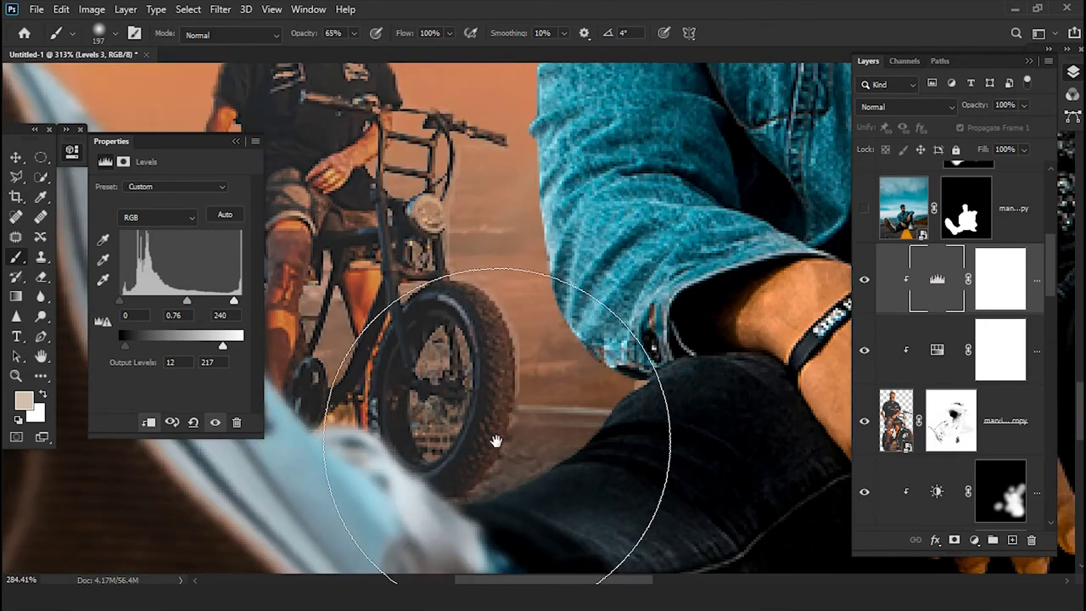
scroll(495, 440, down, 1)
scroll(495, 440, down, 1)
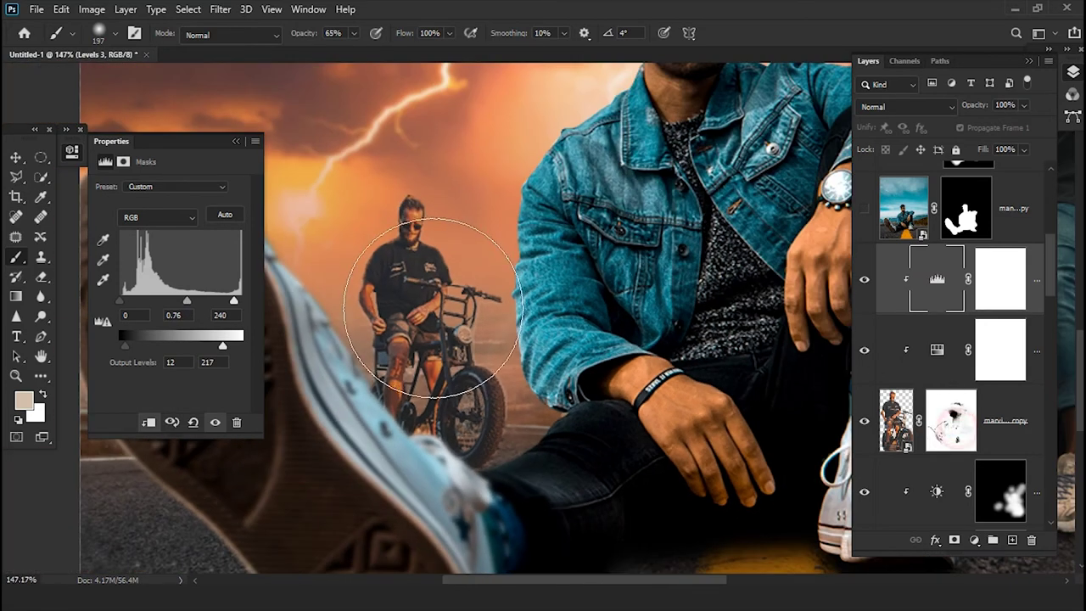
click(956, 433)
scroll(437, 352, up, 1)
right_click(66, 238)
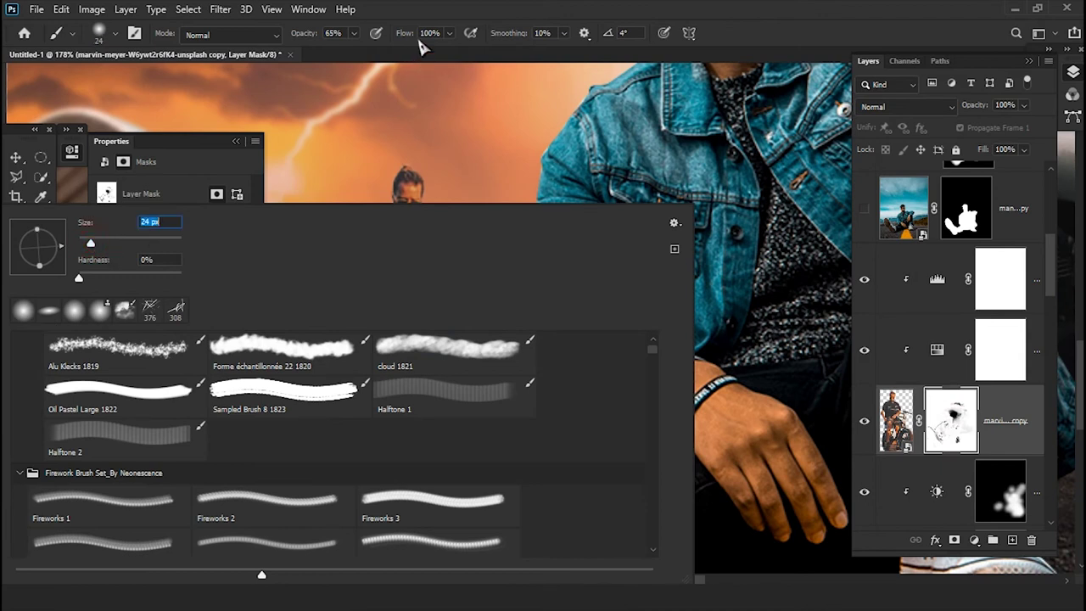
- Set a 24 px, 0% hardness brush and zoom in on the bike's headlamp area
click(424, 34)
scroll(424, 326, up, 2)
scroll(509, 339, up, 2)
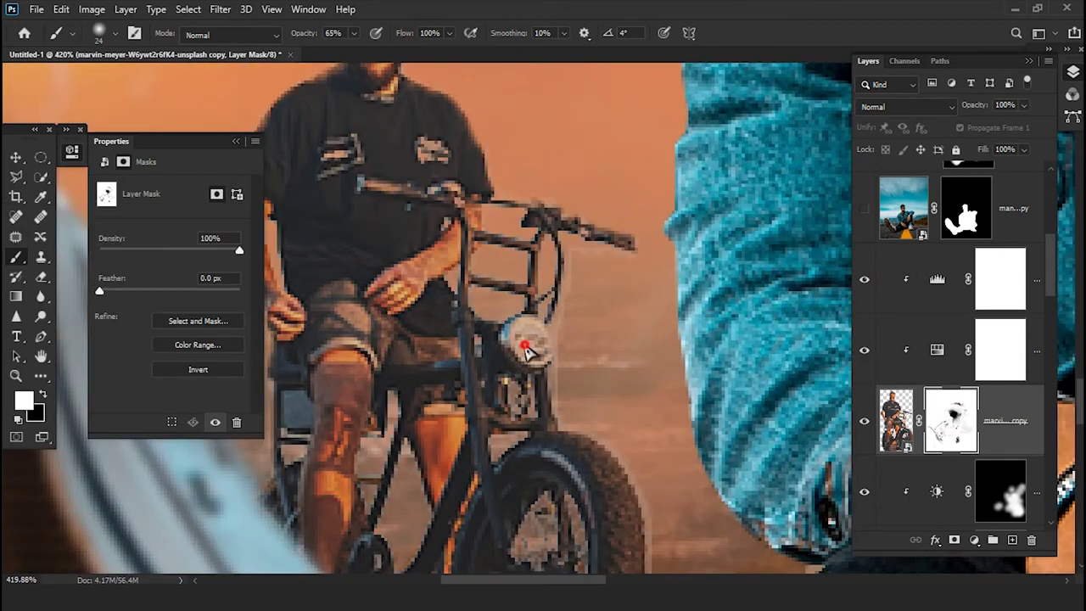
drag(558, 407, 551, 380)
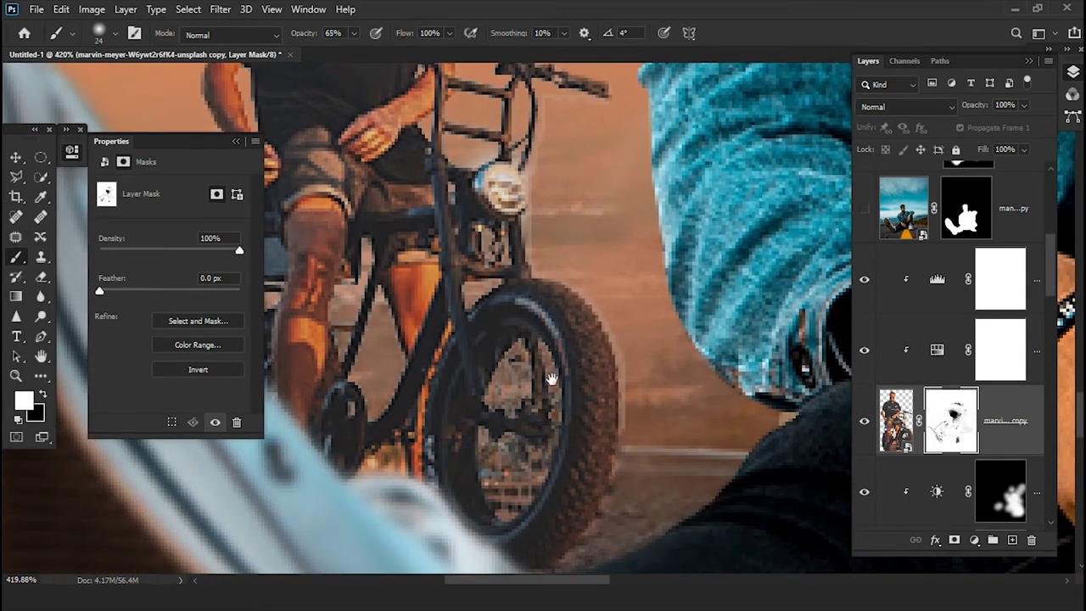
scroll(551, 379, down, 3)
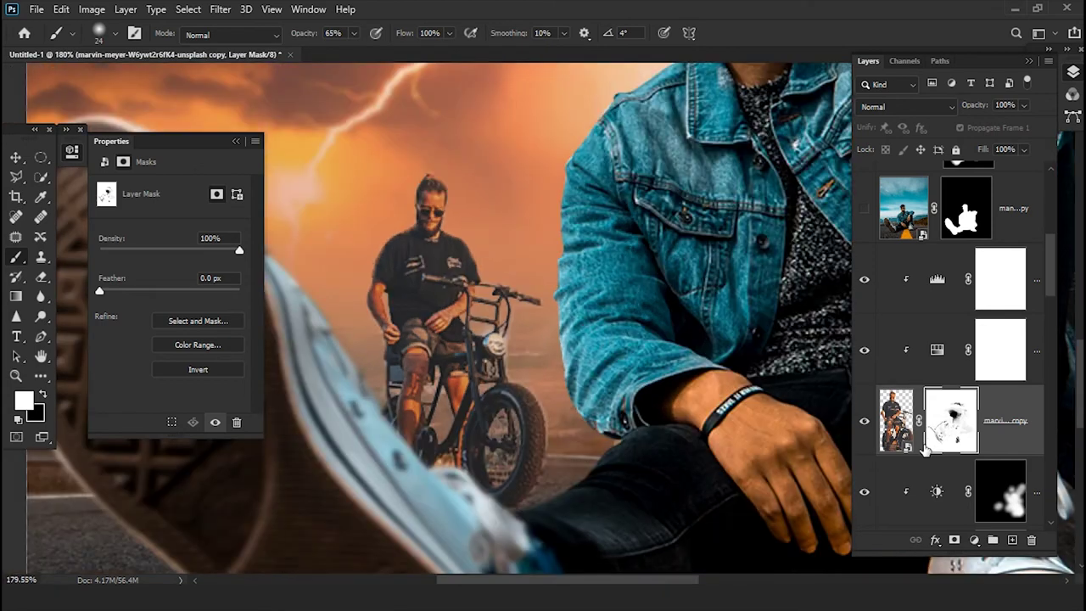
scroll(902, 300, down, 3)
click(897, 218)
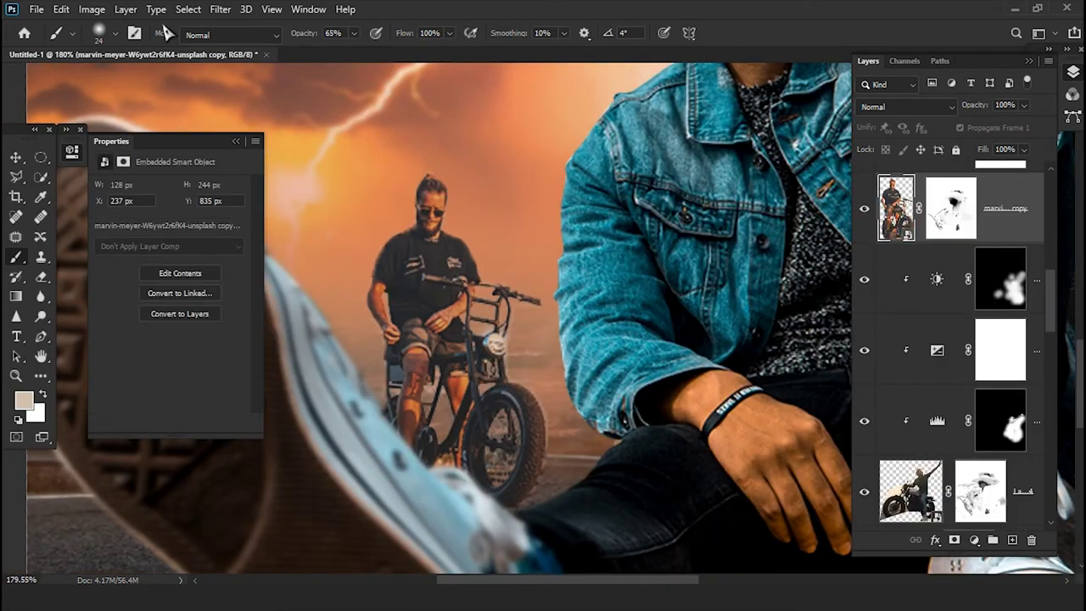
- Cancel the first Gaussian Blur attempt and convert the biker copy layer to a smart object
click(220, 10)
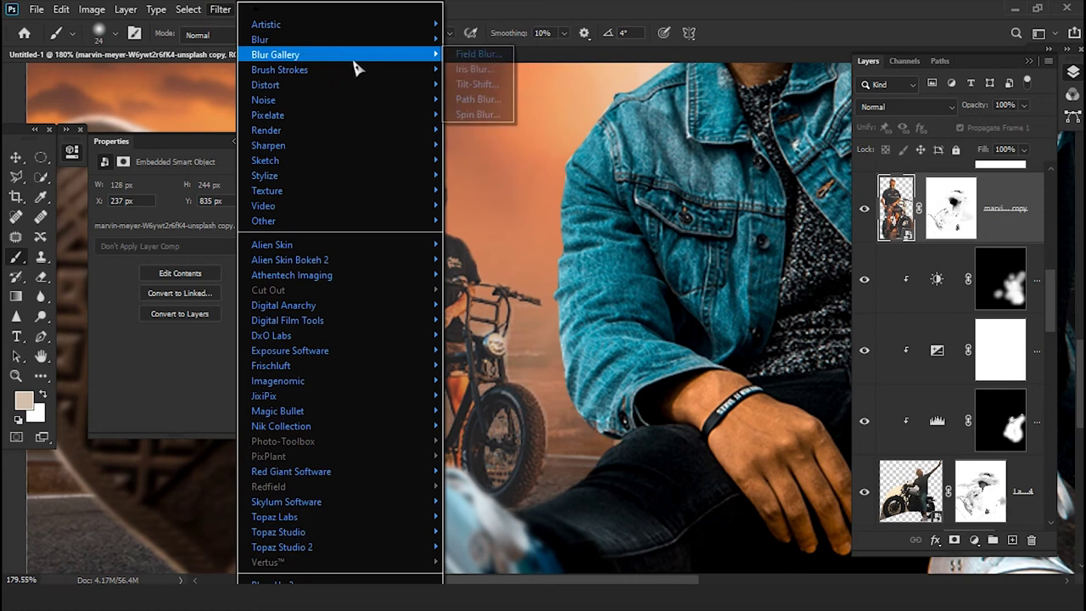
mouse_move(339, 39)
click(510, 100)
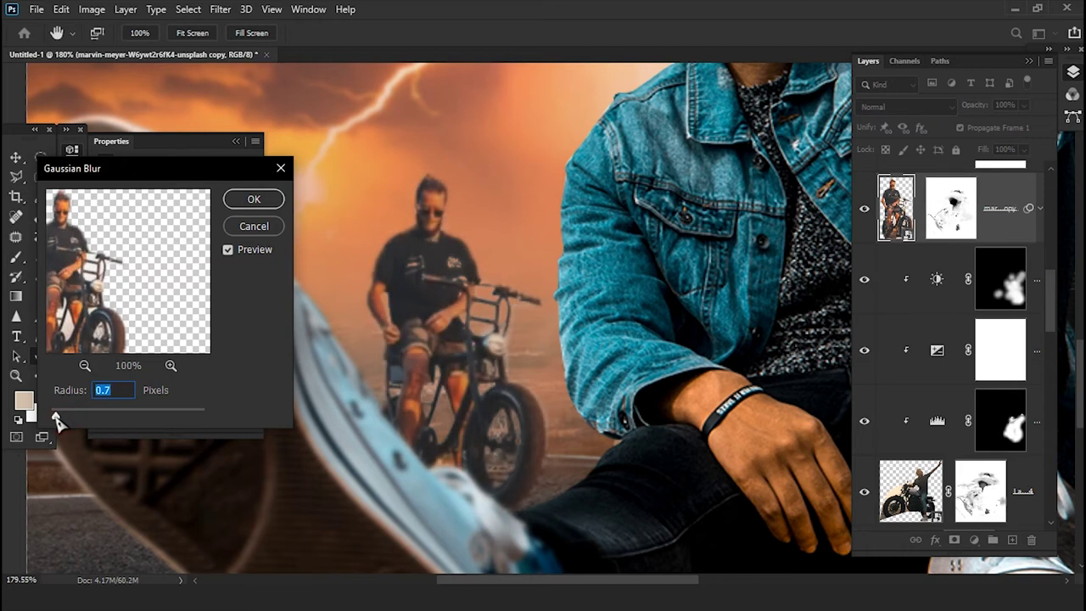
click(259, 225)
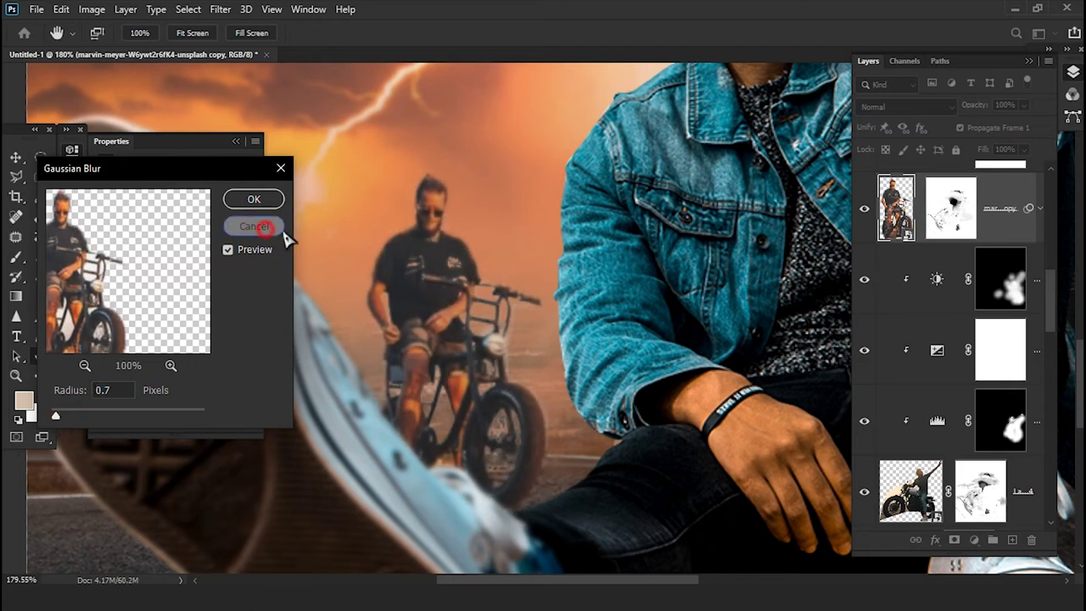
right_click(1009, 236)
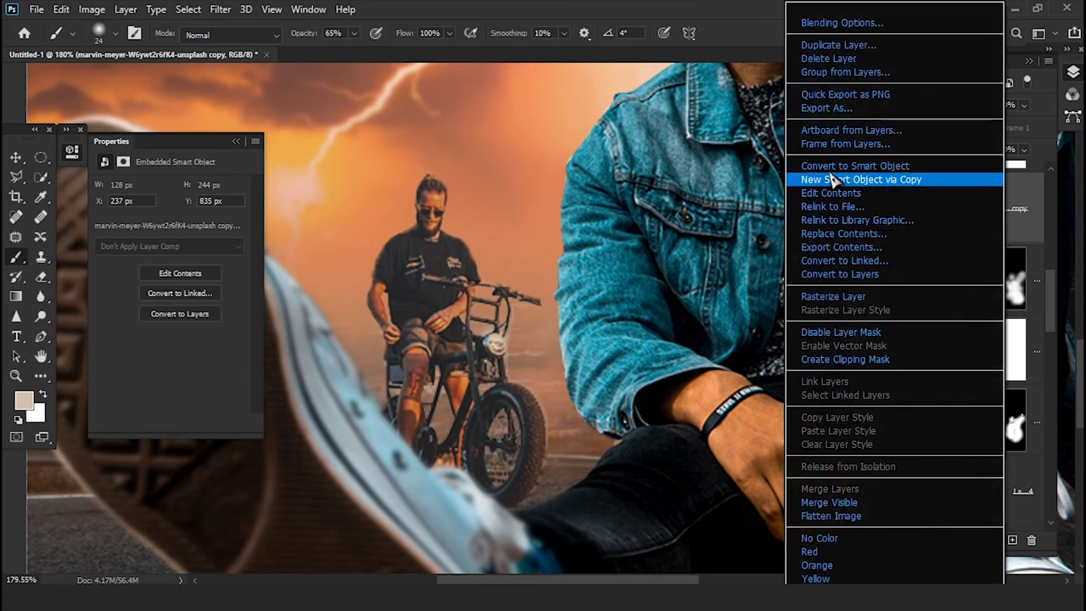
click(825, 167)
- Apply a 0.4-pixel Gaussian Blur smart filter to the distant biker
click(219, 9)
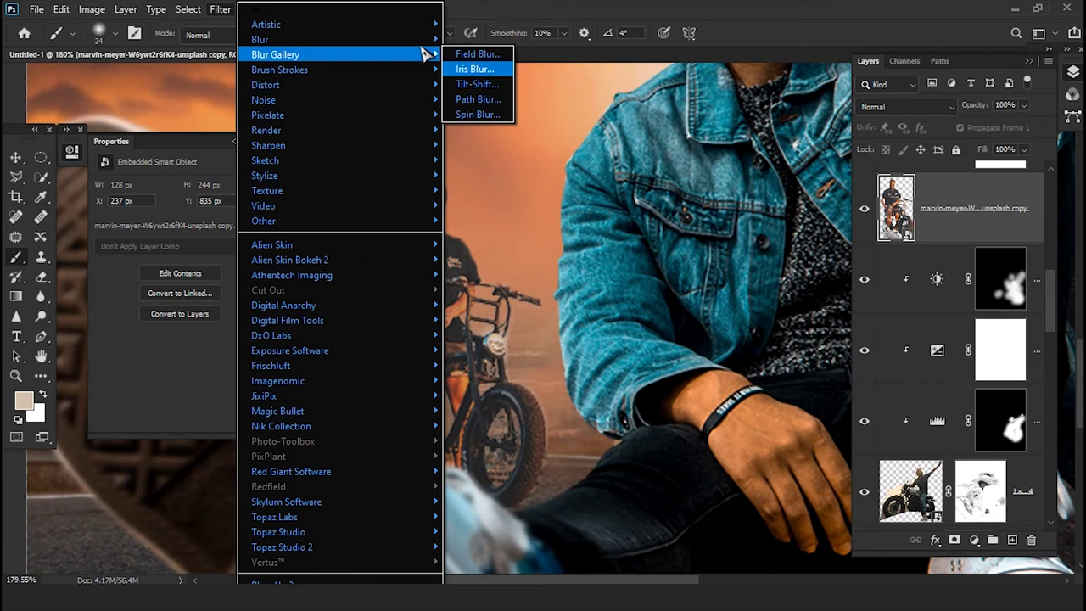
mouse_move(260, 39)
click(496, 99)
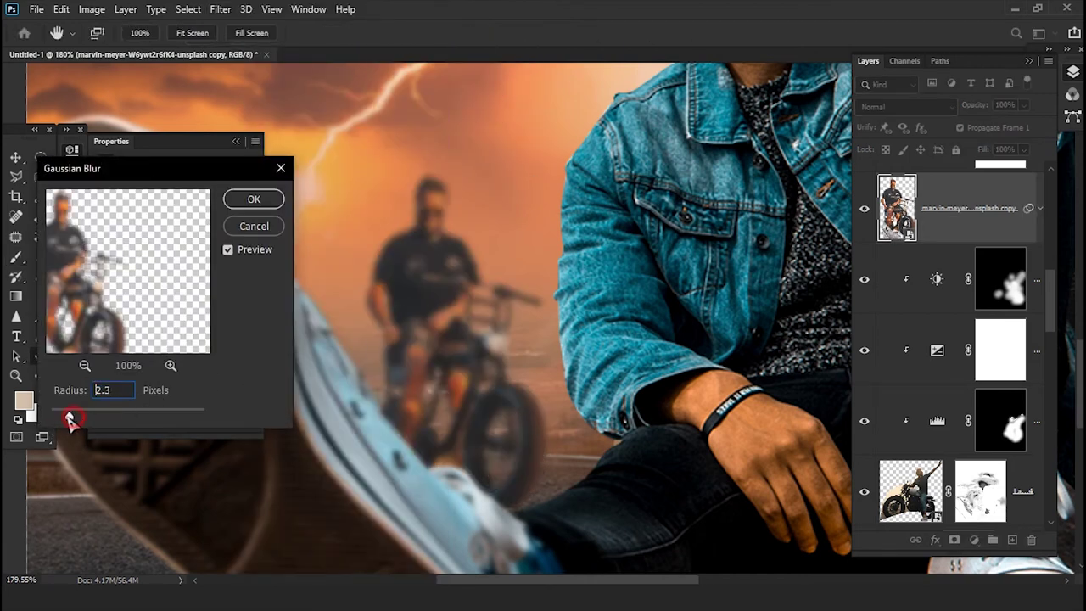
drag(61, 418, 57, 421)
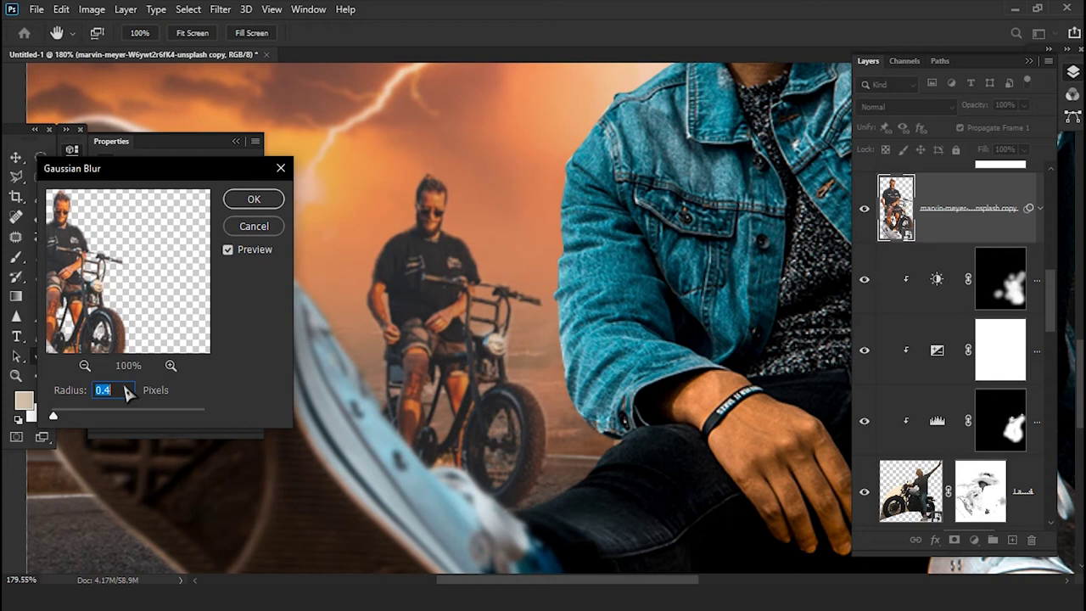
key(b)
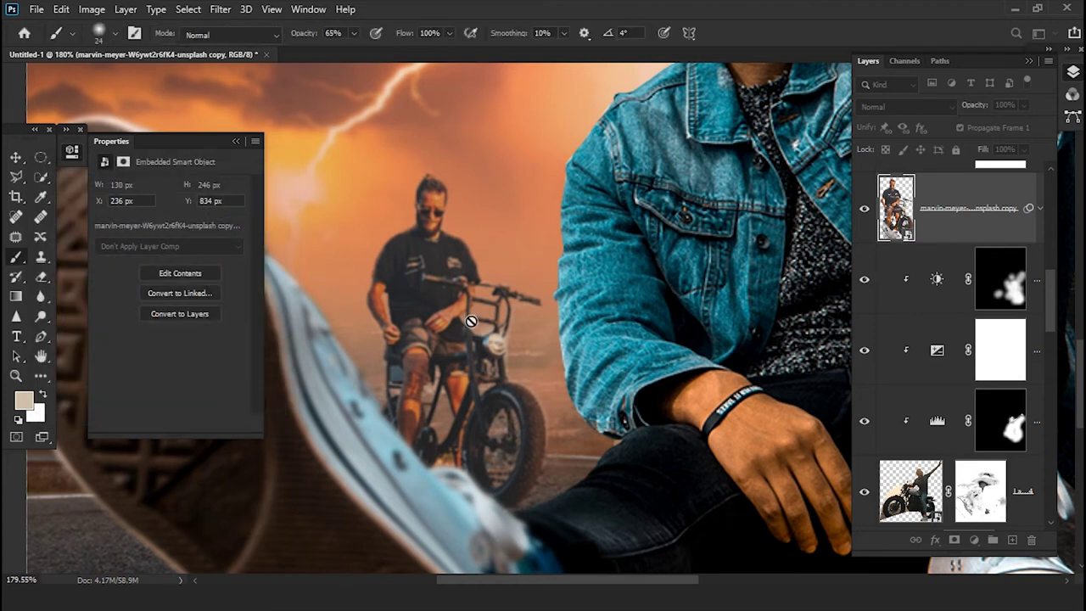
key(ctrl+0)
drag(463, 386, 379, 515)
drag(506, 357, 529, 346)
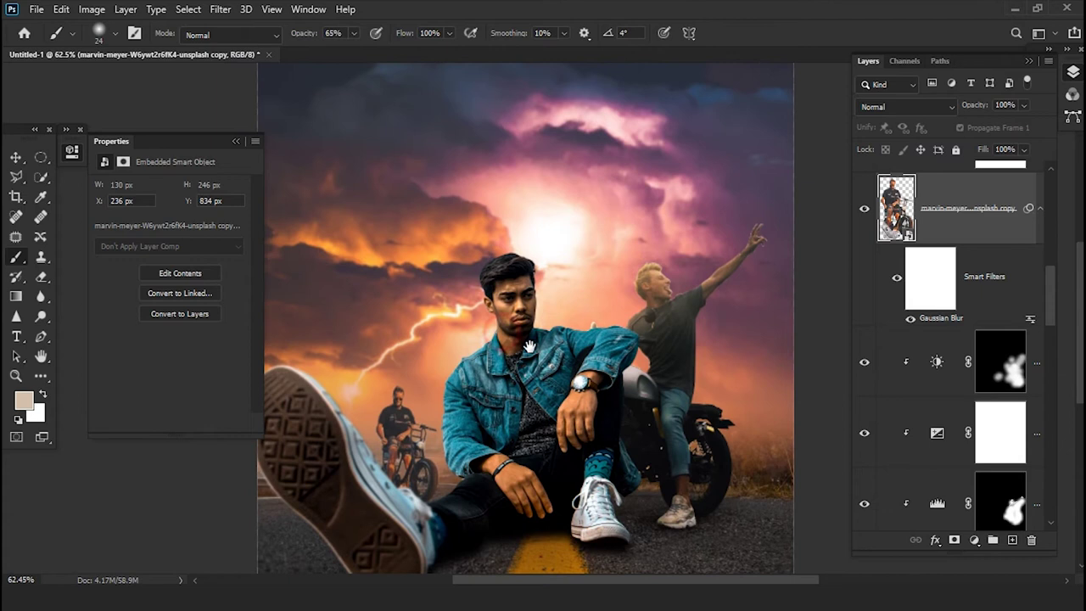
- Select the max-larochelle stormy sky smart-object layer in the Layers panel
scroll(693, 357, down, 2)
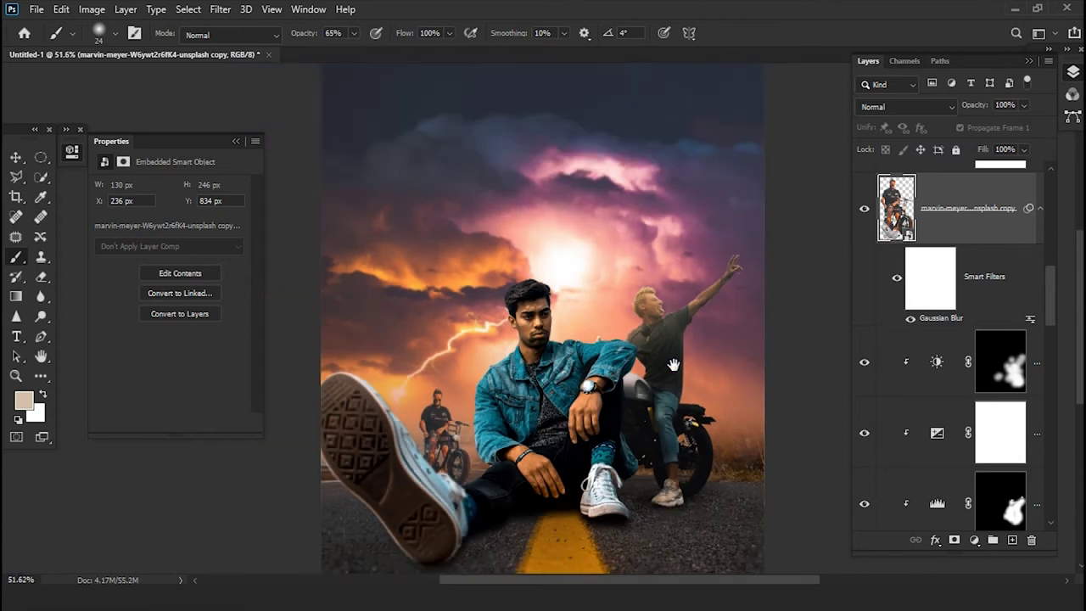
scroll(966, 401, up, 1)
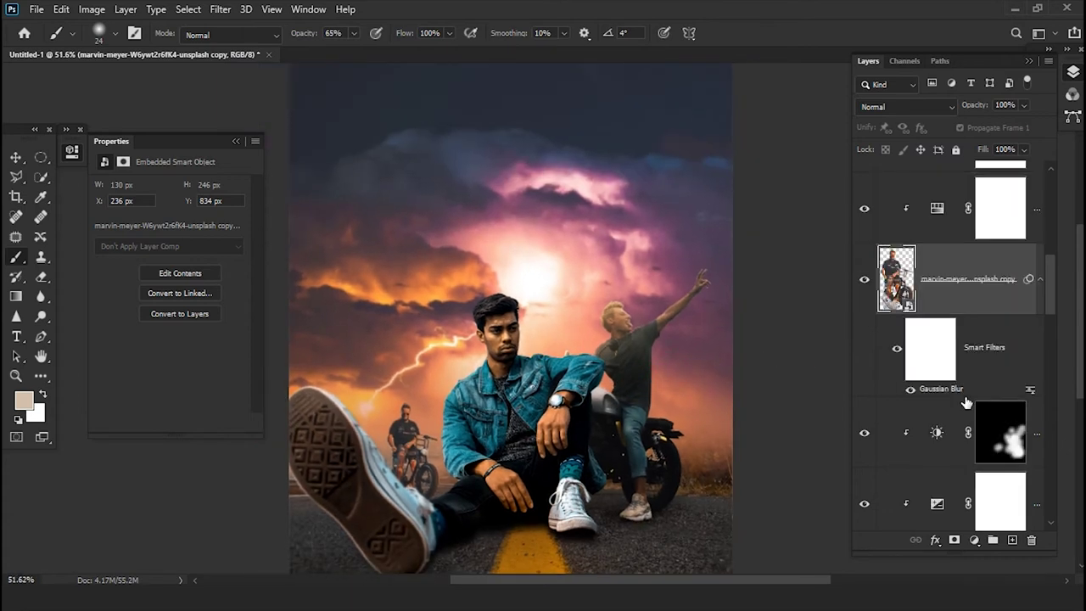
scroll(966, 401, up, 1)
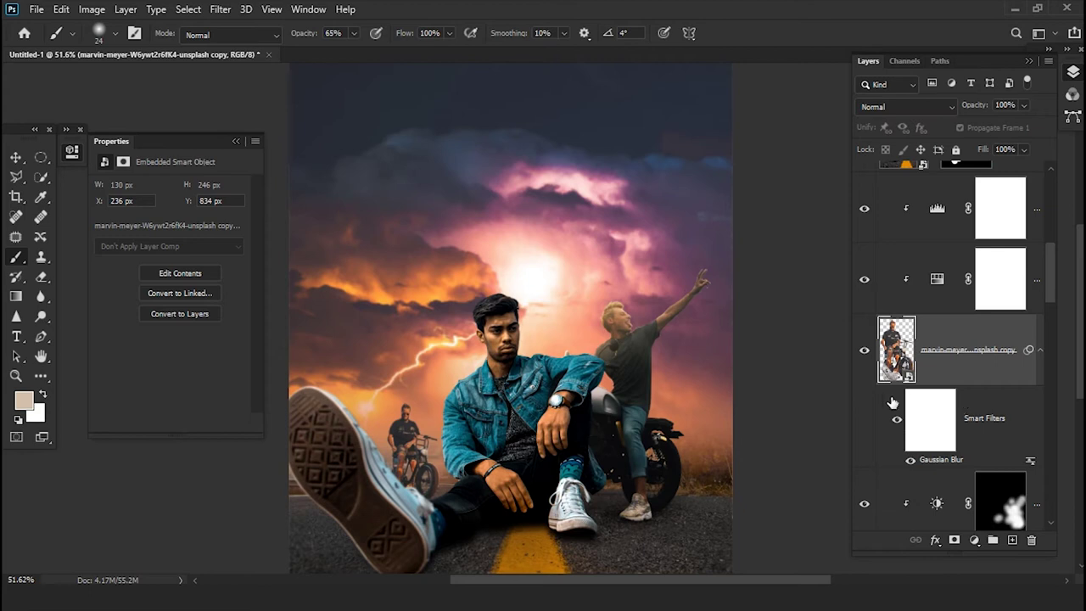
scroll(434, 396, down, 2)
scroll(944, 465, down, 3)
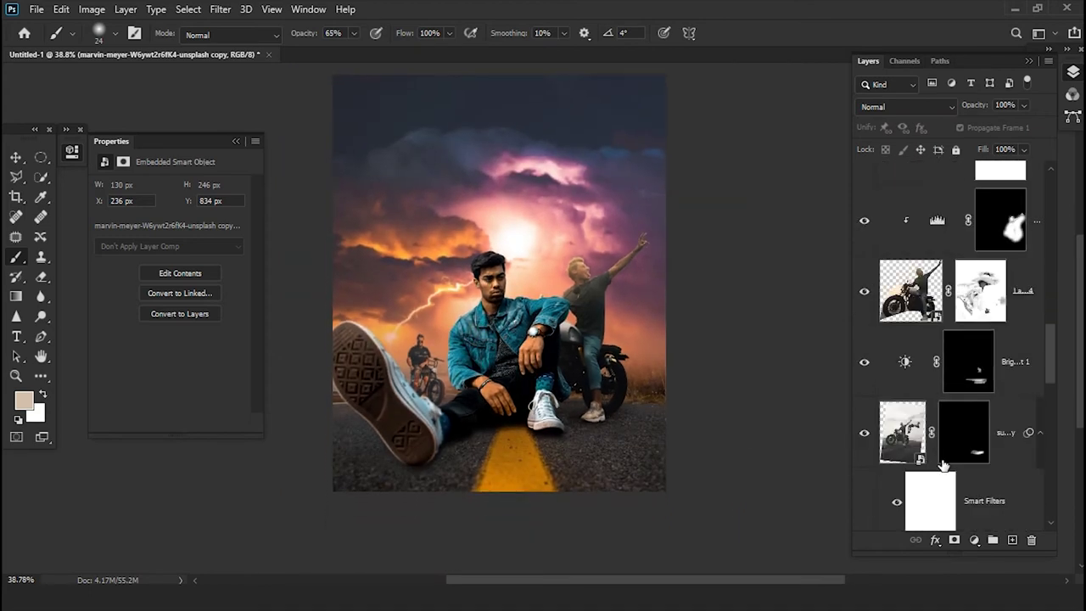
scroll(944, 465, down, 2)
scroll(944, 465, down, 2)
scroll(944, 465, down, 2)
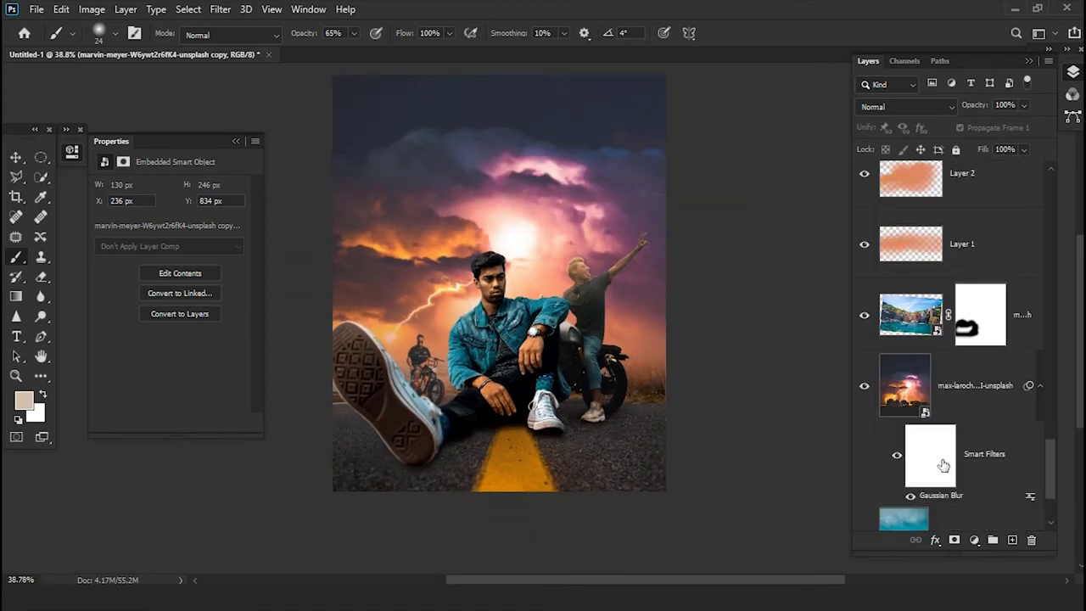
click(941, 406)
scroll(450, 237, up, 2)
scroll(458, 255, up, 2)
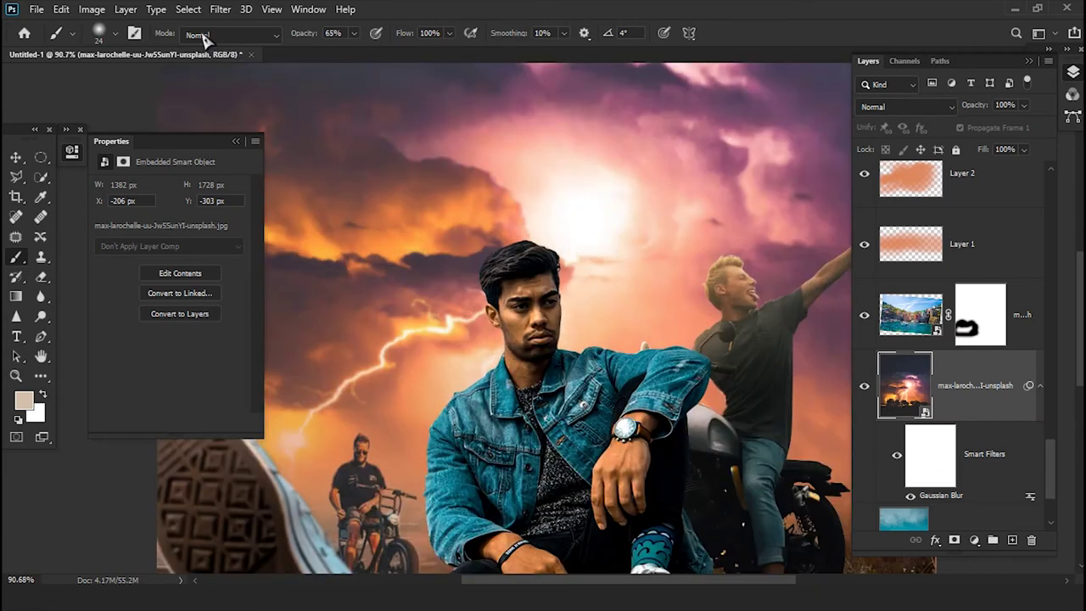
- Apply Levels to the sky with midtones 0.84 and white point 232
click(93, 10)
mouse_move(44, 50)
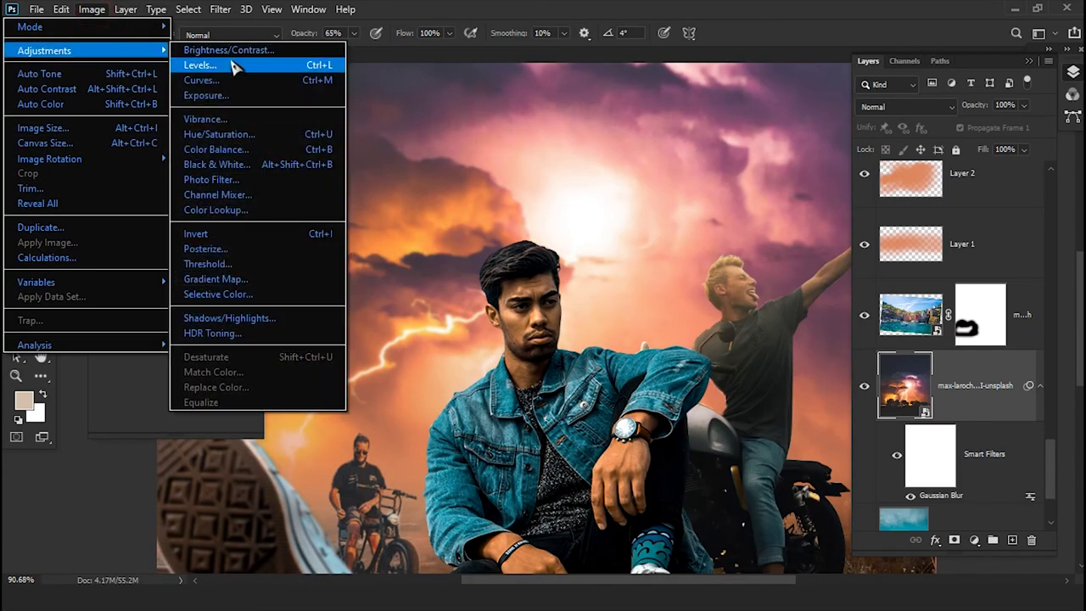
click(246, 57)
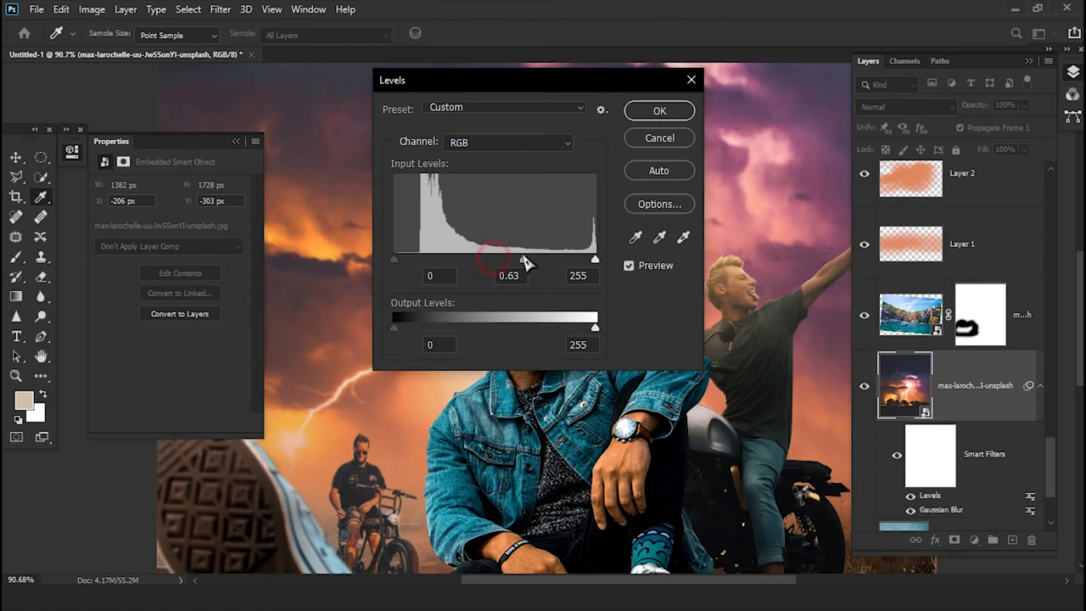
drag(505, 259, 502, 260)
mouse_move(627, 80)
mouse_down()
mouse_move(484, 118)
mouse_move(255, 111)
mouse_up()
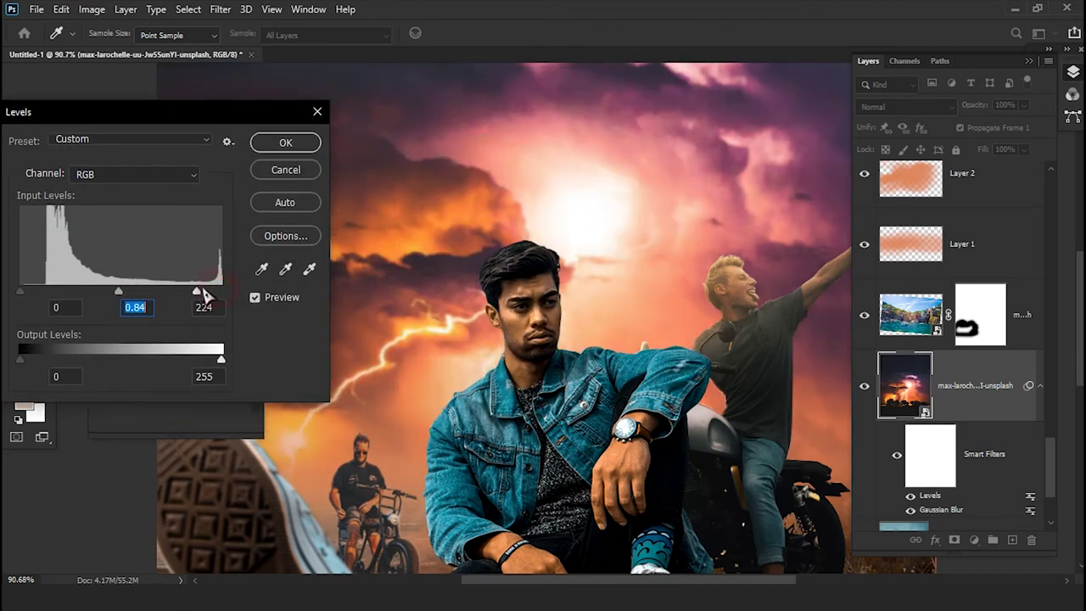
drag(205, 293, 206, 294)
click(285, 142)
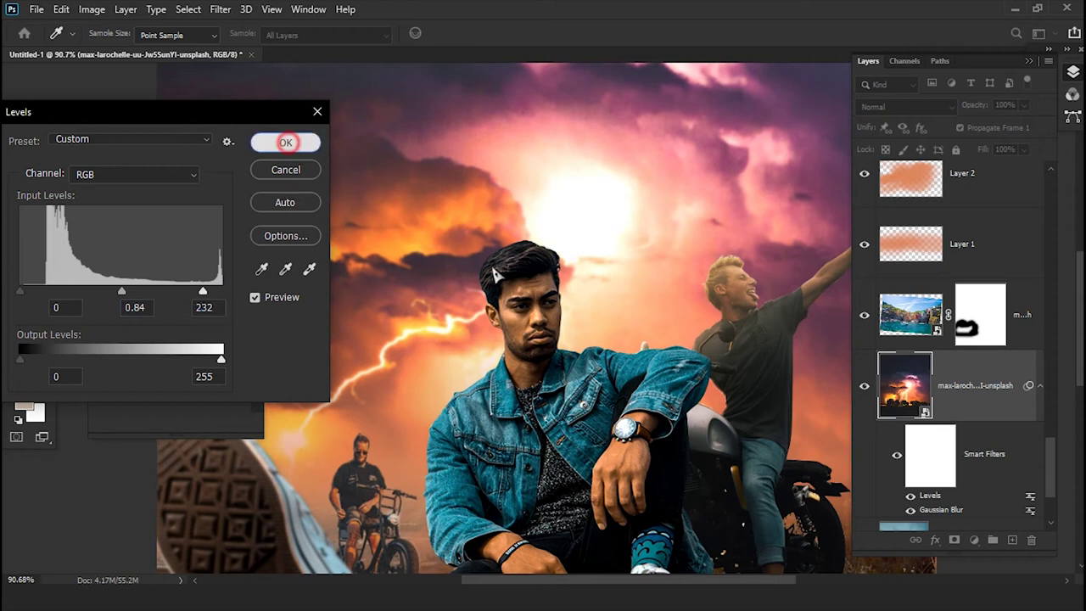
key(b)
scroll(992, 336, up, 3)
scroll(992, 336, up, 3)
scroll(993, 335, up, 3)
scroll(993, 336, up, 3)
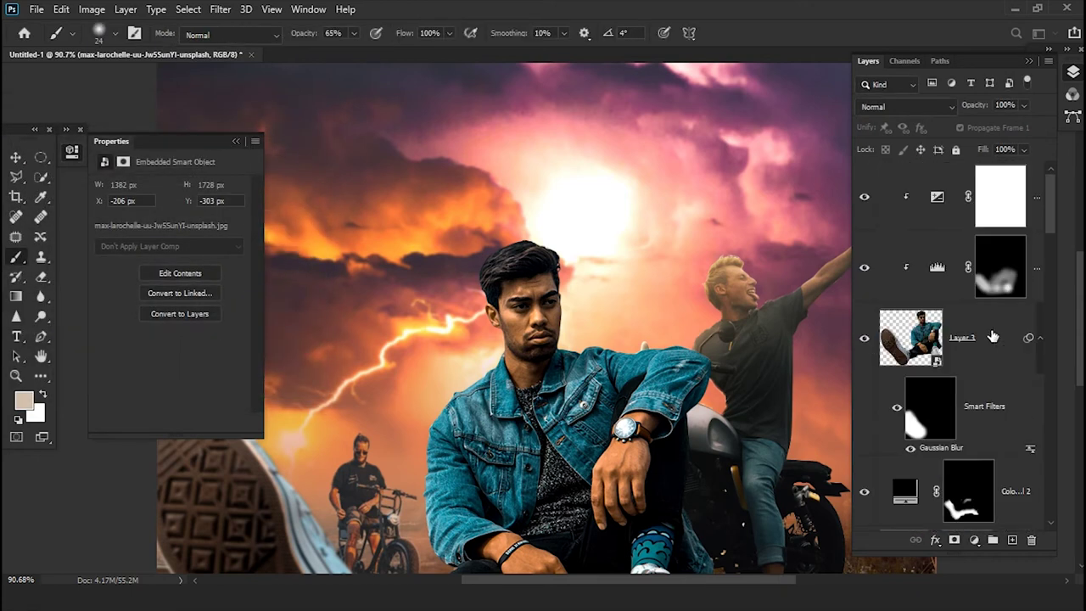
- Fit the whole composite on screen and add an empty Layer 5
click(1008, 197)
key(ctrl+0)
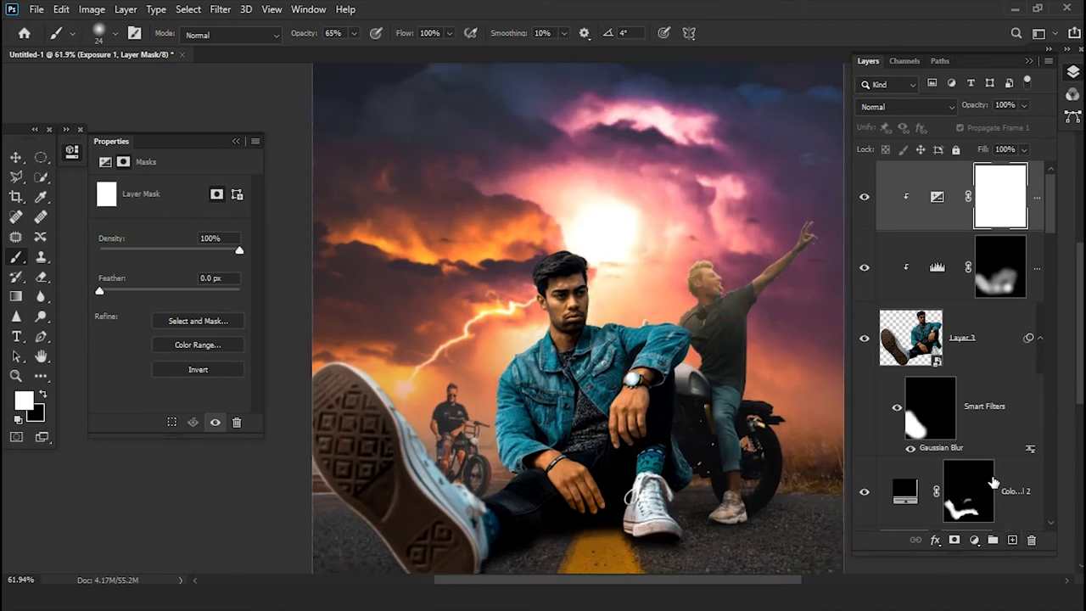
scroll(993, 482, down, 2)
click(1011, 539)
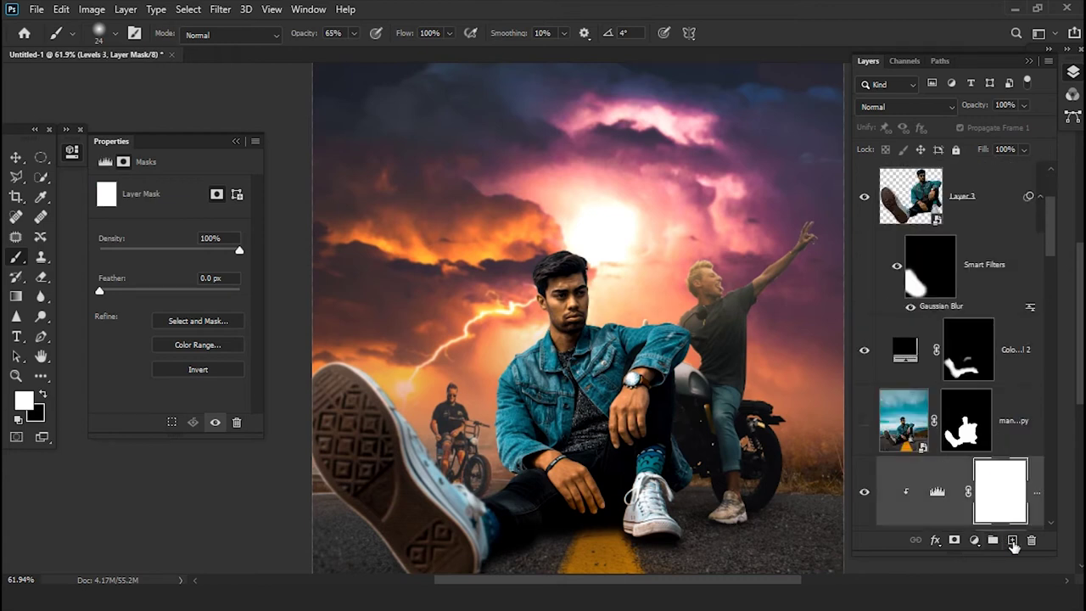
- Paint soft peach strokes with a 450 px brush around the man's face and jacket
right_click(728, 441)
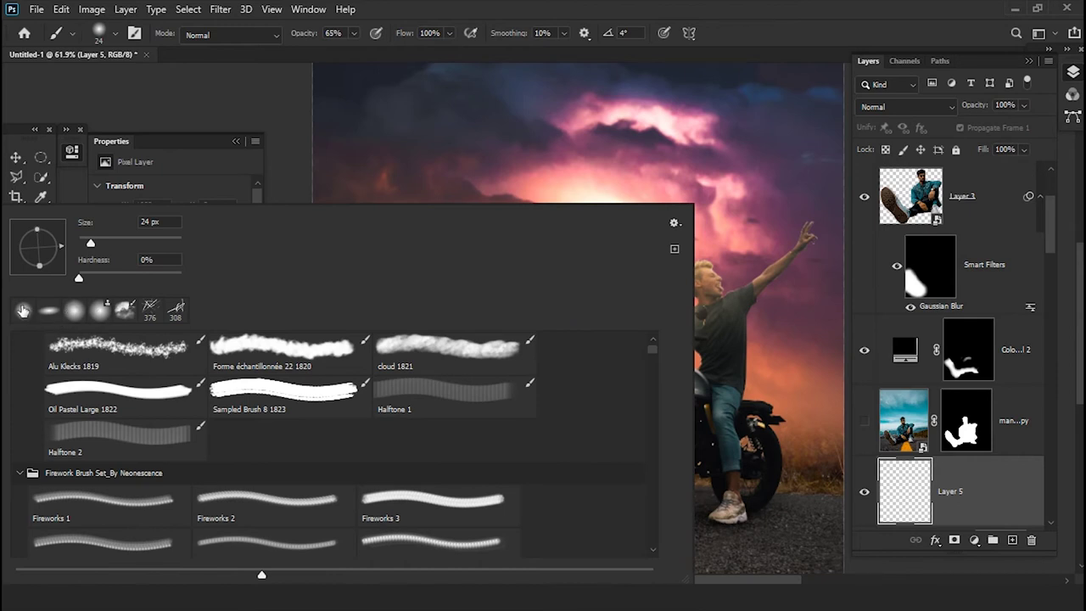
drag(171, 244, 181, 244)
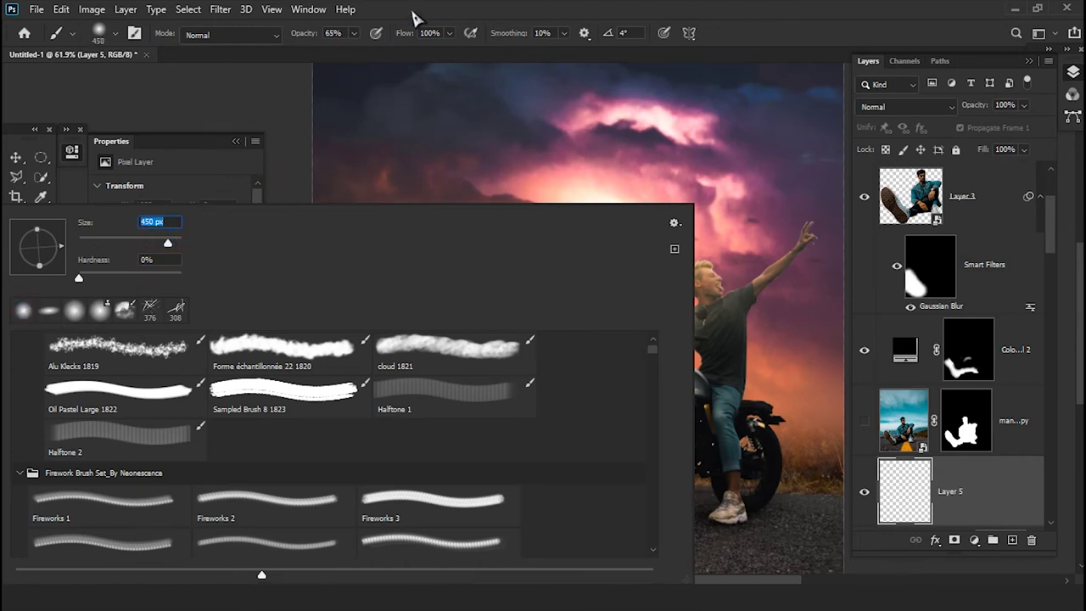
key(Return)
scroll(616, 293, up, 1)
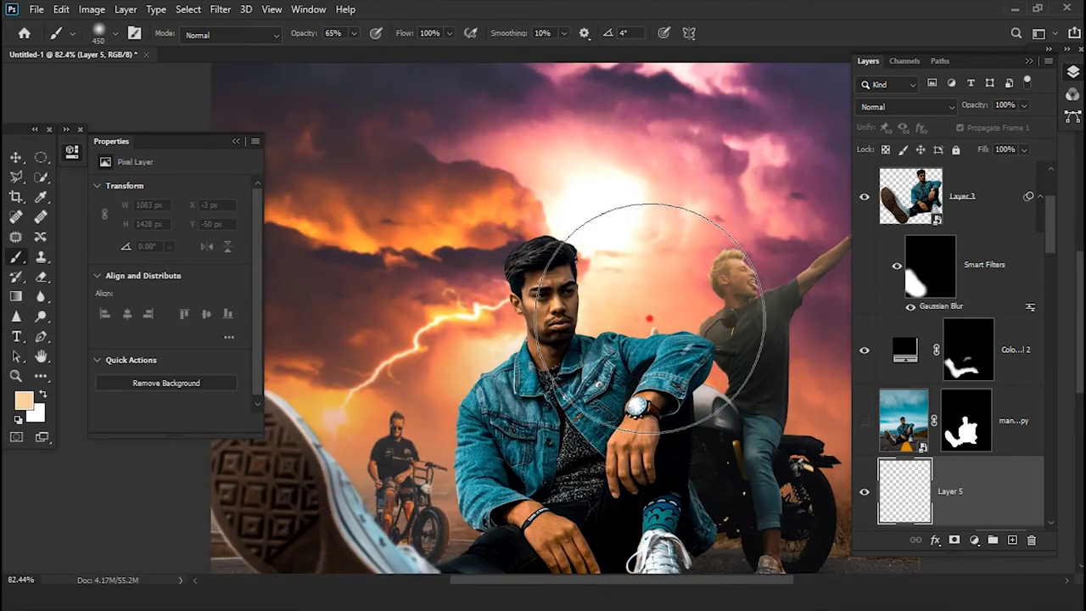
click(653, 357)
mouse_move(458, 386)
mouse_down()
mouse_move(509, 475)
mouse_move(557, 484)
mouse_move(606, 485)
mouse_move(631, 370)
mouse_move(637, 392)
mouse_up()
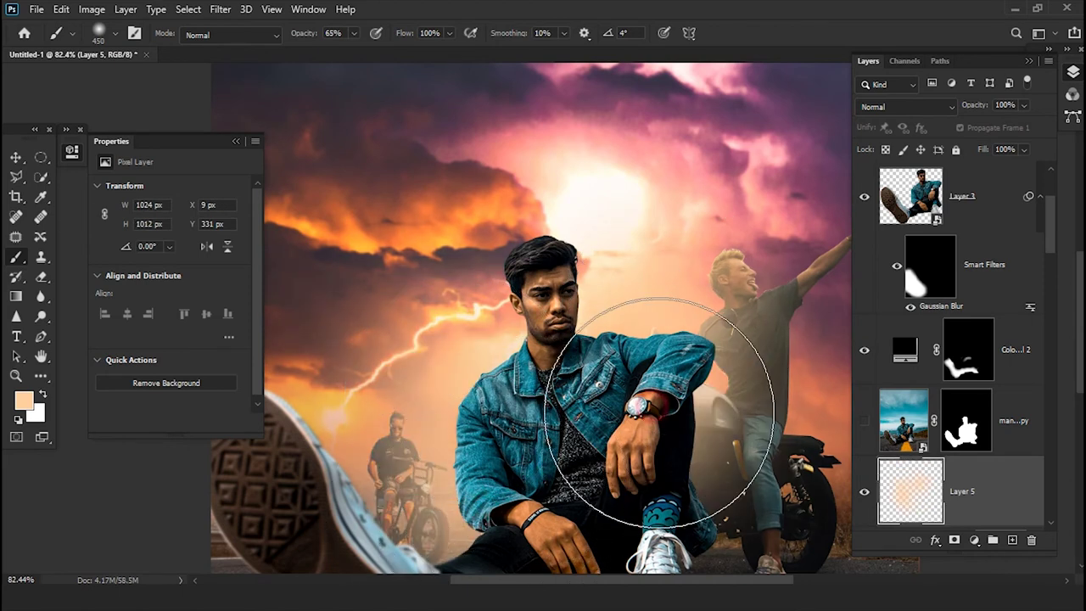
- Set the glow layer to Overlay blend mode at 66% opacity
scroll(637, 393, down, 3)
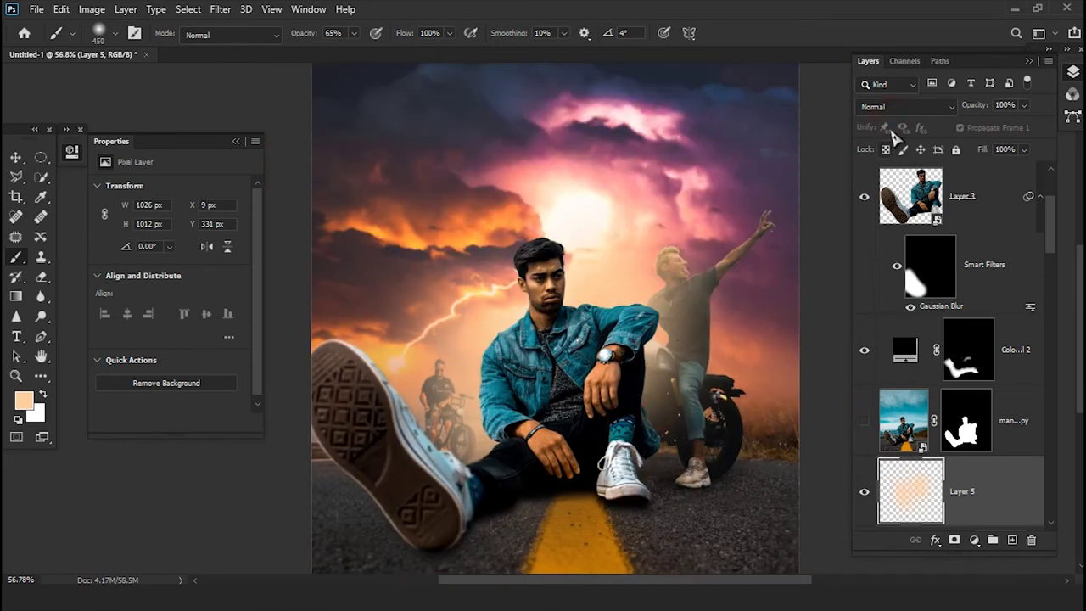
click(892, 108)
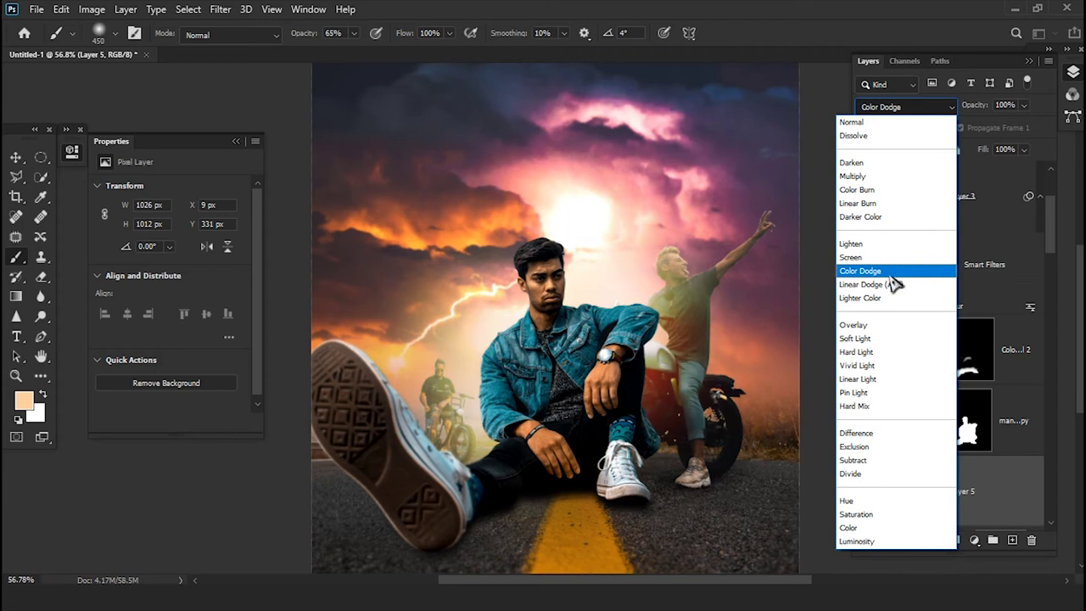
click(882, 331)
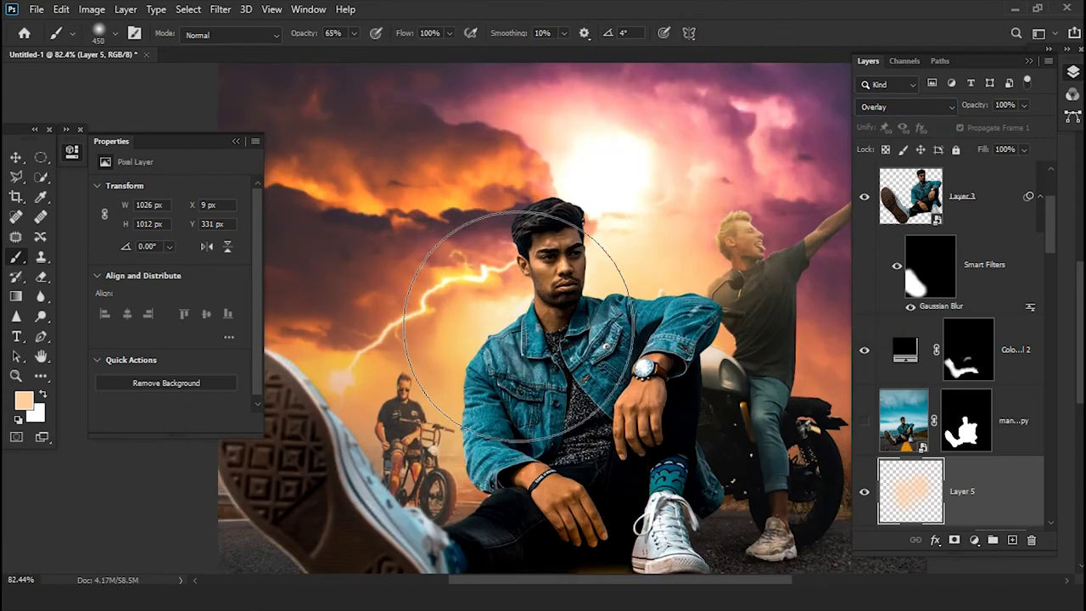
scroll(517, 301, up, 2)
drag(931, 112, 943, 113)
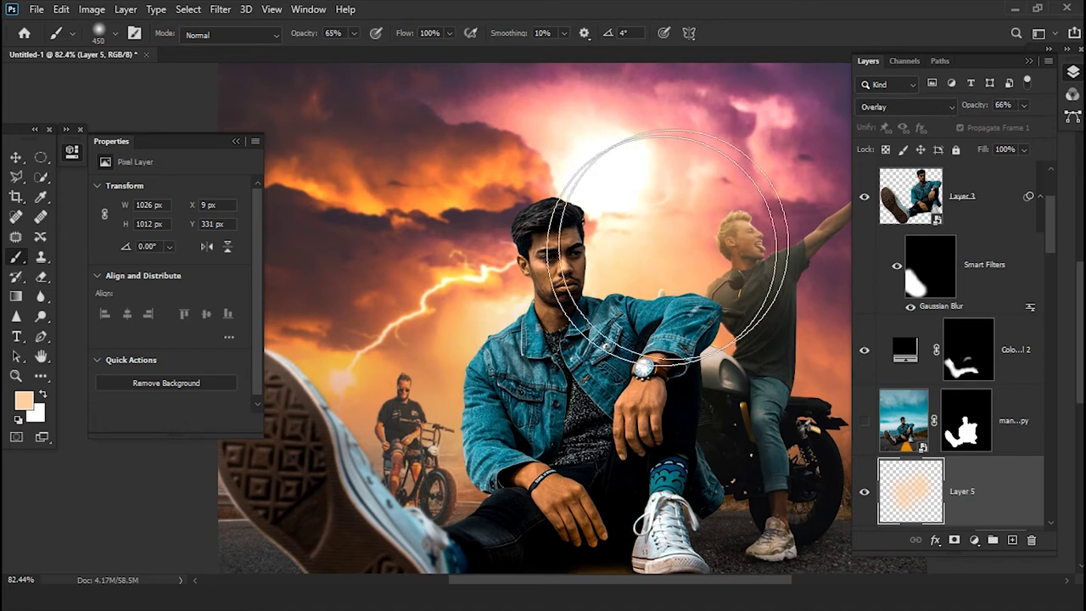
- Browse the Layers panel and select the Color Fill 2 layer
scroll(951, 454, down, 4)
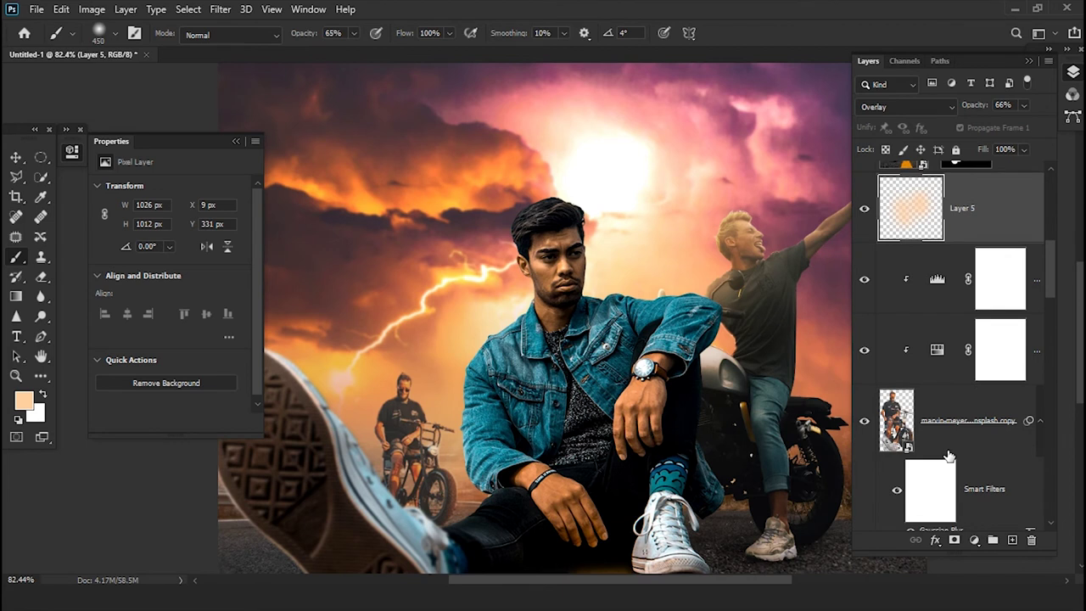
scroll(953, 392, up, 1)
scroll(953, 392, down, 3)
scroll(952, 392, up, 1)
scroll(952, 392, down, 2)
scroll(953, 392, down, 2)
scroll(952, 392, down, 1)
scroll(953, 392, down, 1)
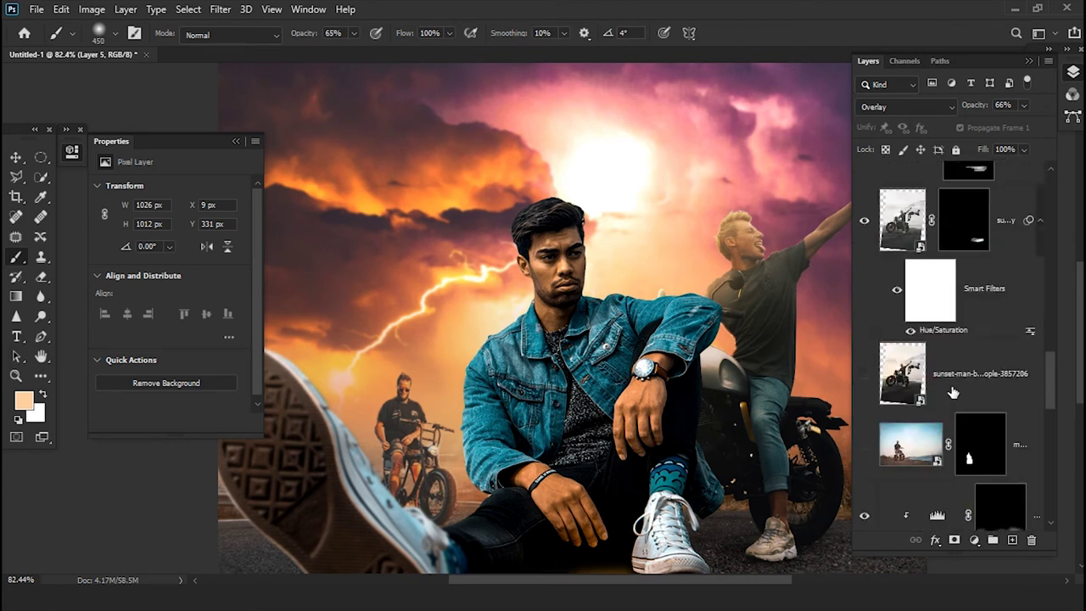
scroll(952, 390, down, 1)
scroll(951, 390, down, 1)
scroll(951, 390, down, 1)
scroll(952, 390, down, 1)
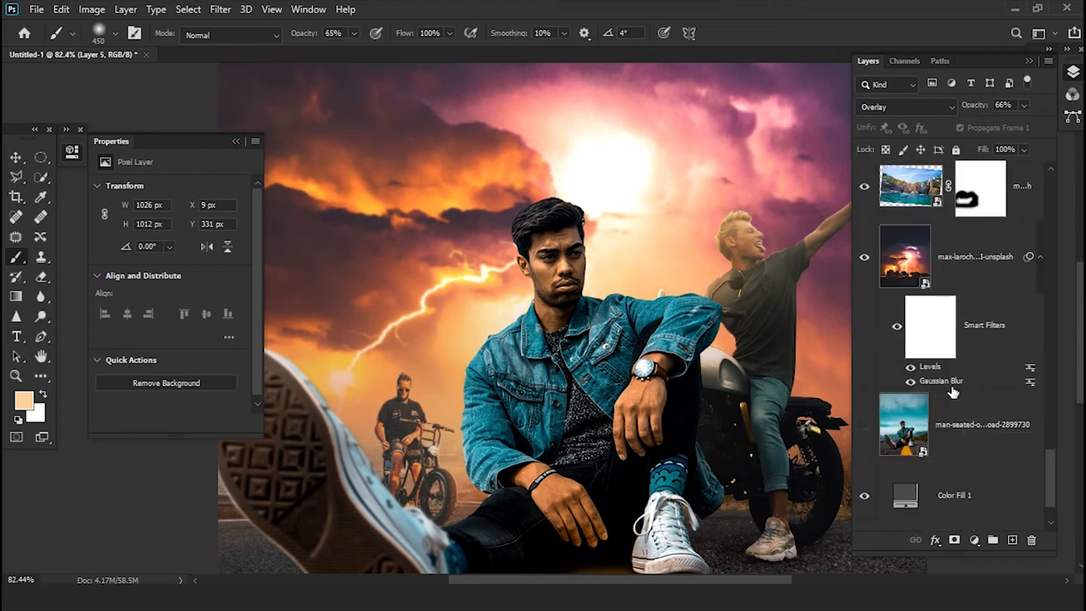
scroll(952, 392, down, 2)
scroll(951, 392, up, 1)
scroll(952, 392, down, 1)
scroll(952, 392, up, 2)
scroll(952, 392, up, 1)
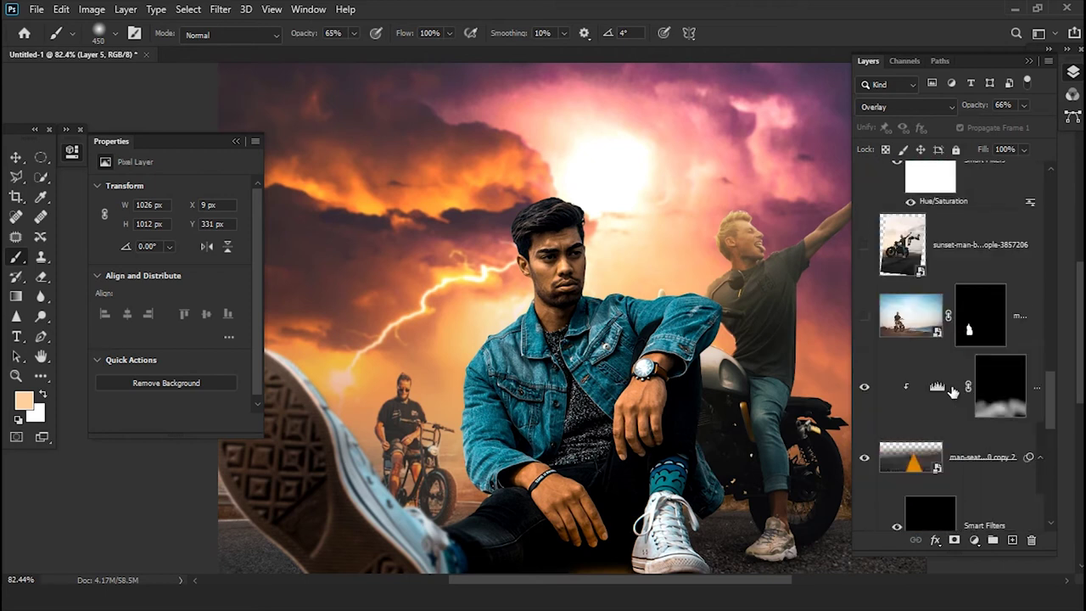
scroll(952, 392, up, 2)
scroll(951, 392, down, 1)
scroll(951, 392, down, 1)
scroll(952, 392, down, 1)
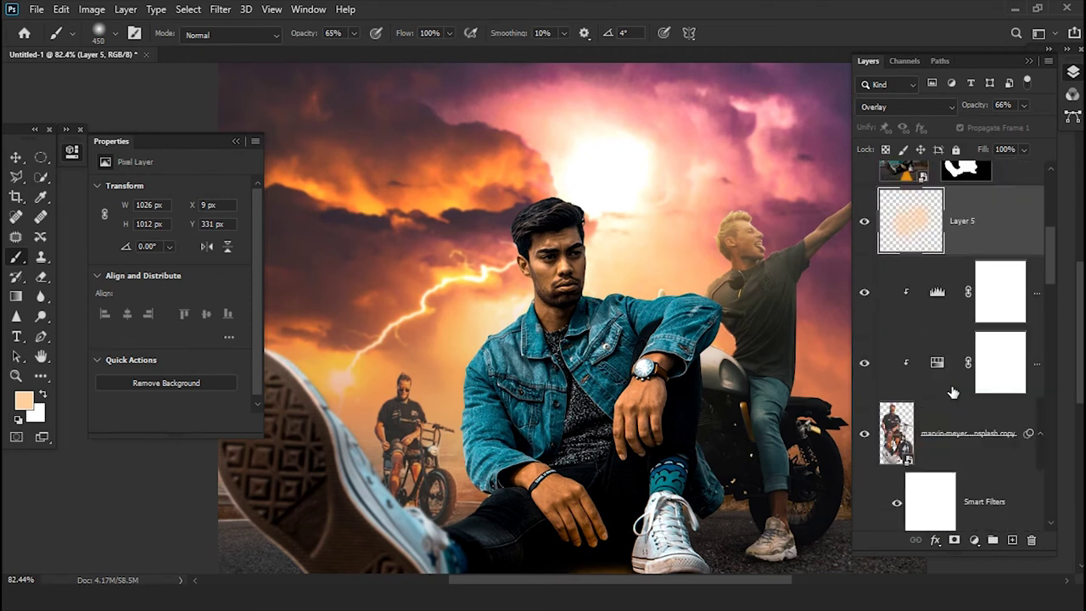
scroll(952, 390, down, 1)
scroll(951, 390, up, 2)
click(987, 388)
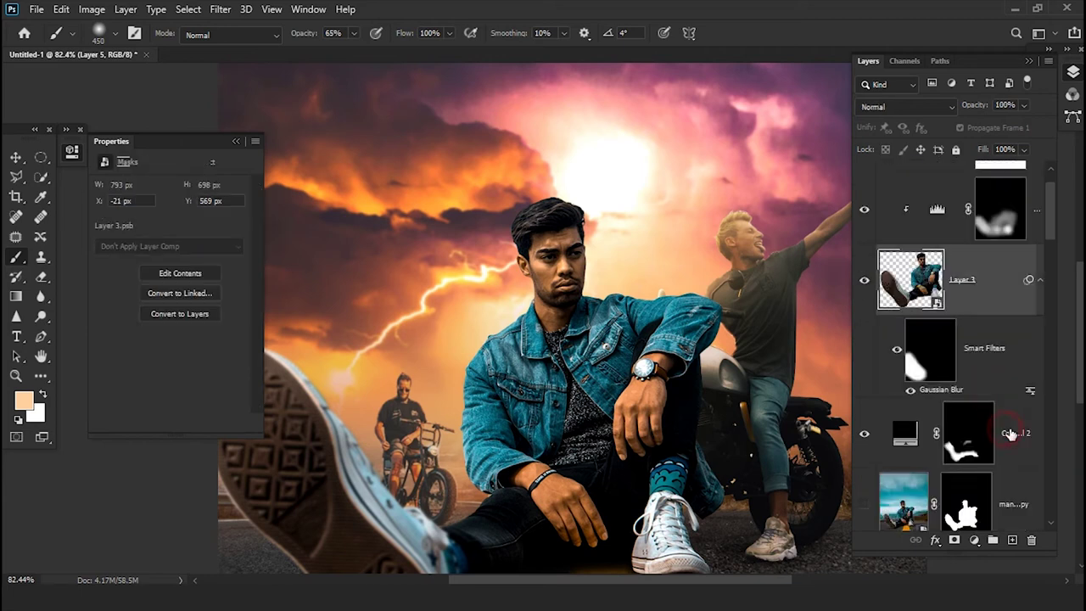
- Add Layer 6 above Color Fill 2 and paint a peach streak across the seated man
click(1005, 432)
click(1011, 539)
right_click(557, 339)
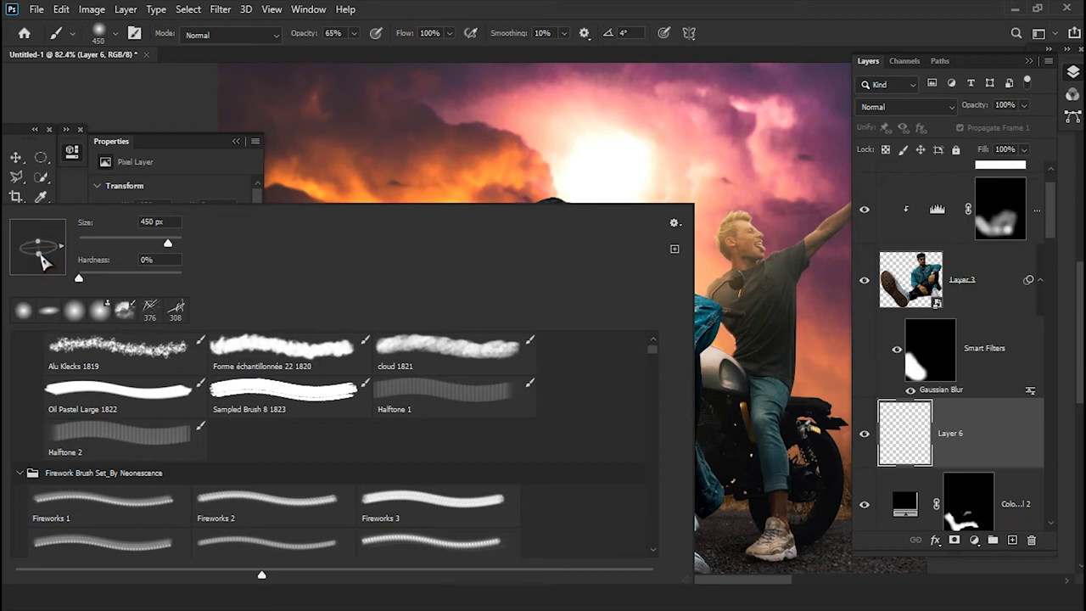
drag(67, 253, 48, 206)
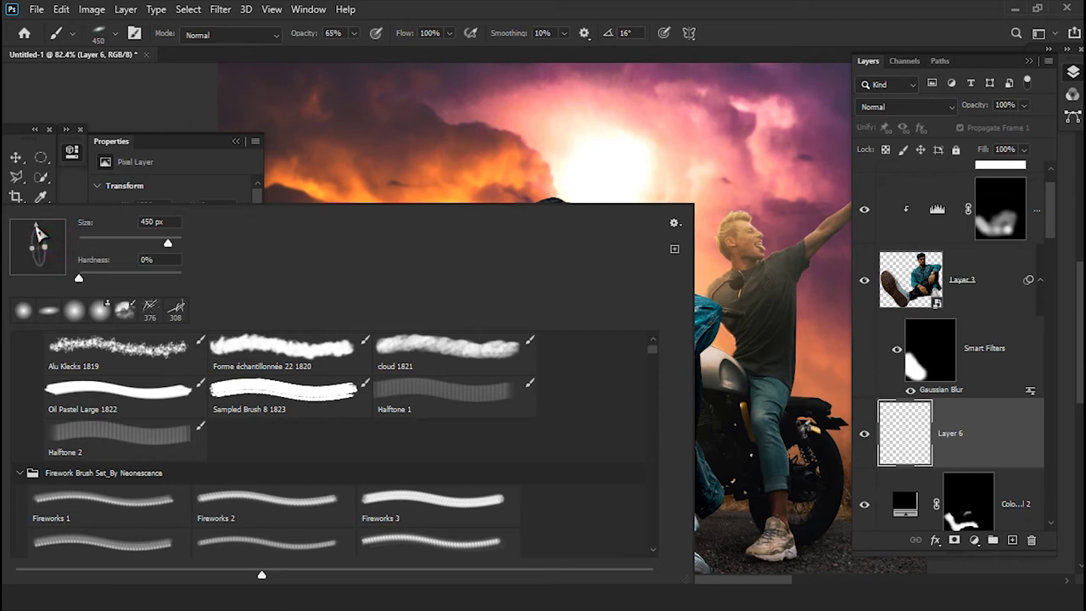
click(744, 34)
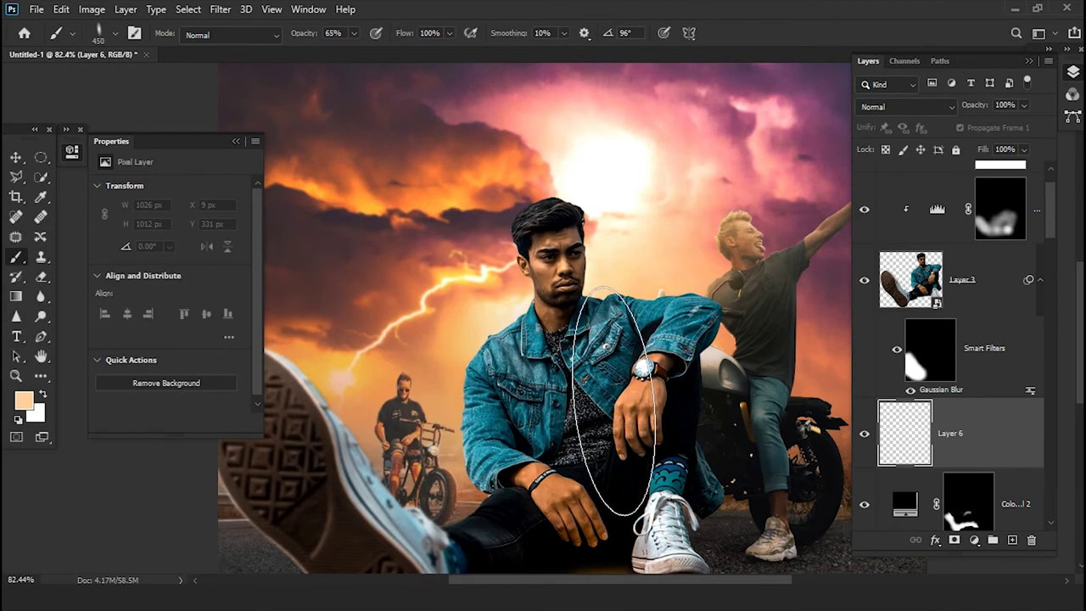
right_click(613, 403)
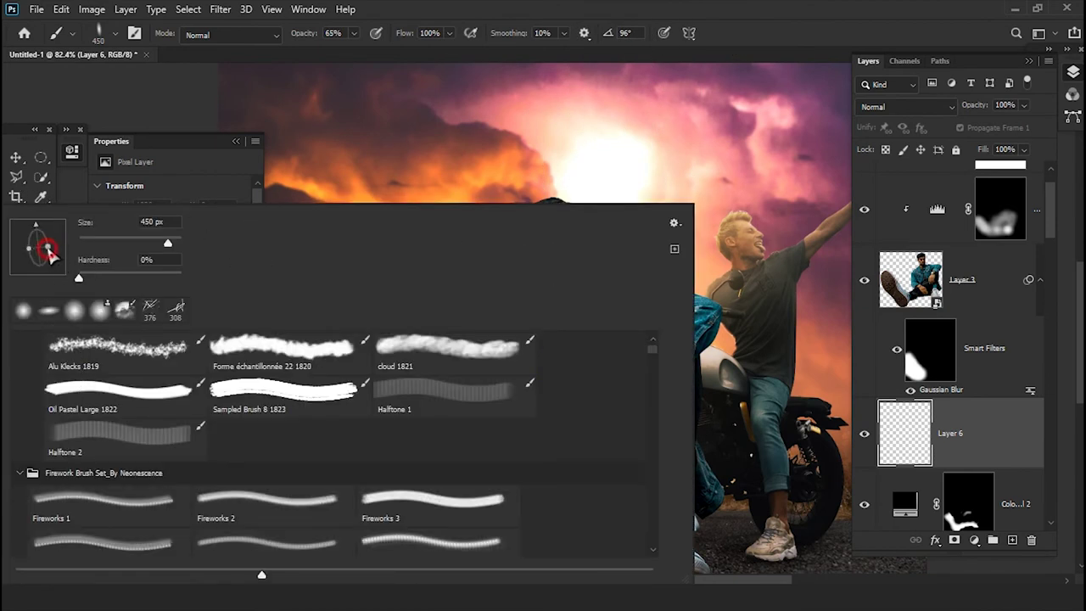
click(720, 34)
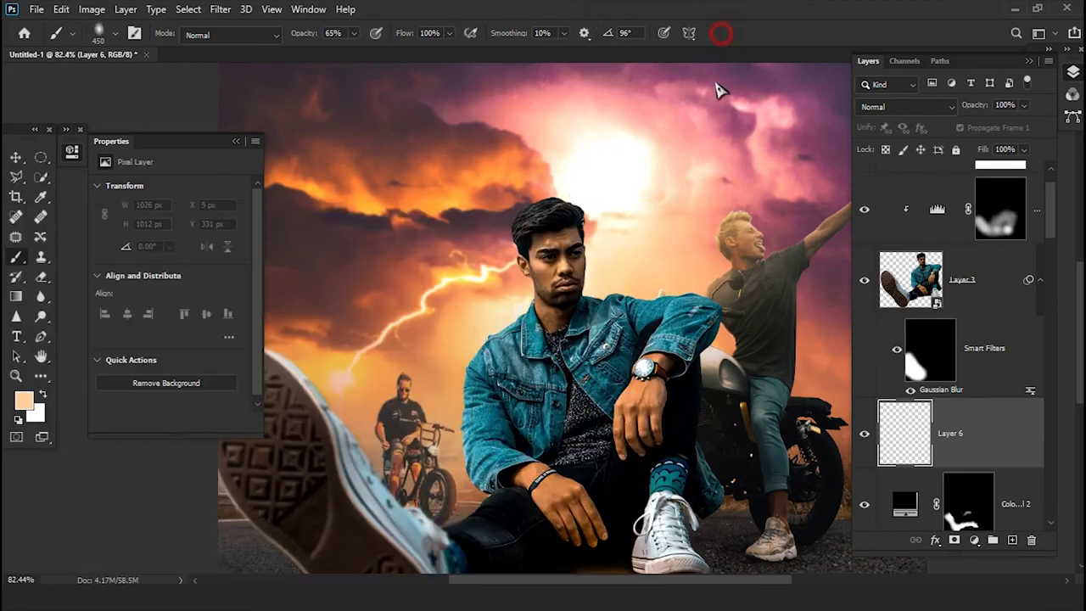
mouse_move(572, 366)
mouse_down()
mouse_move(545, 365)
mouse_move(528, 412)
mouse_move(557, 424)
mouse_move(636, 397)
mouse_move(570, 315)
mouse_move(557, 206)
mouse_move(630, 337)
mouse_move(679, 356)
mouse_up()
- Set Layer 6 to Soft Light, add a white layer mask and reset default colours
key(ctrl+minus)
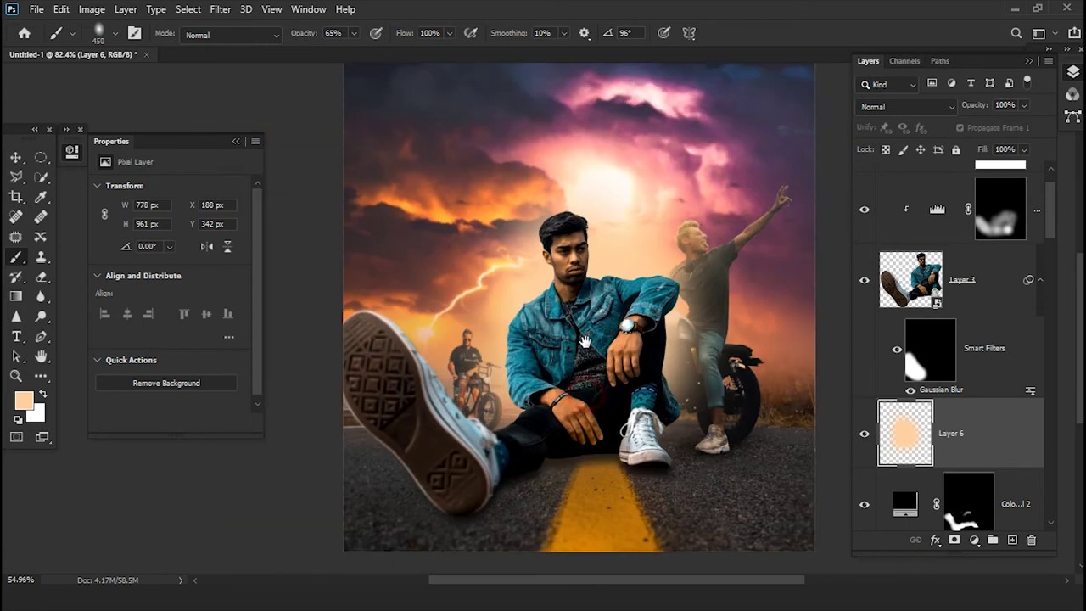
click(899, 108)
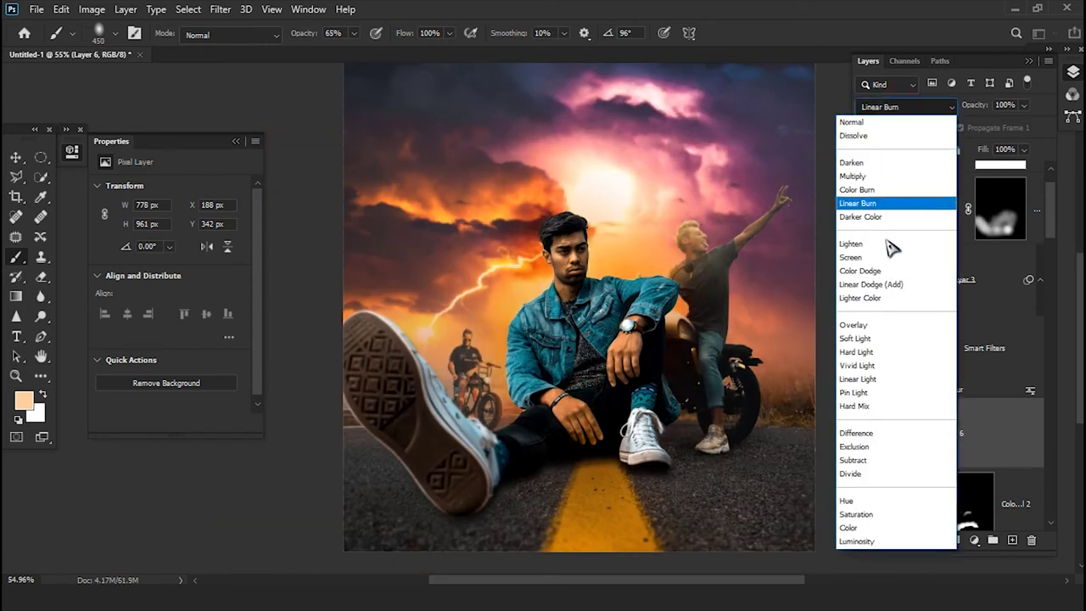
click(879, 338)
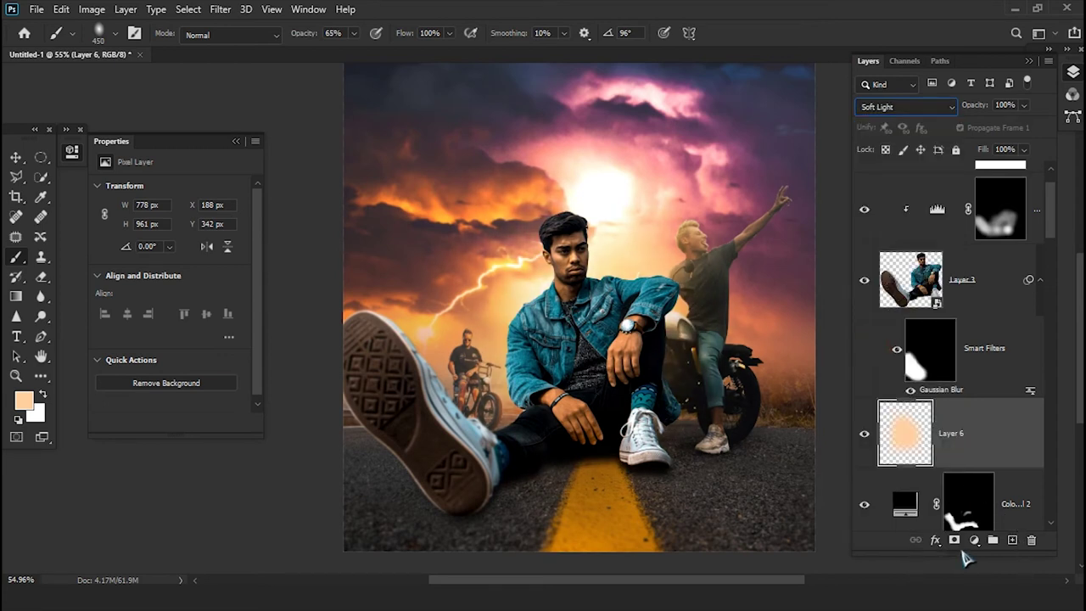
click(953, 539)
key(d)
scroll(542, 474, up, 3)
scroll(558, 387, up, 3)
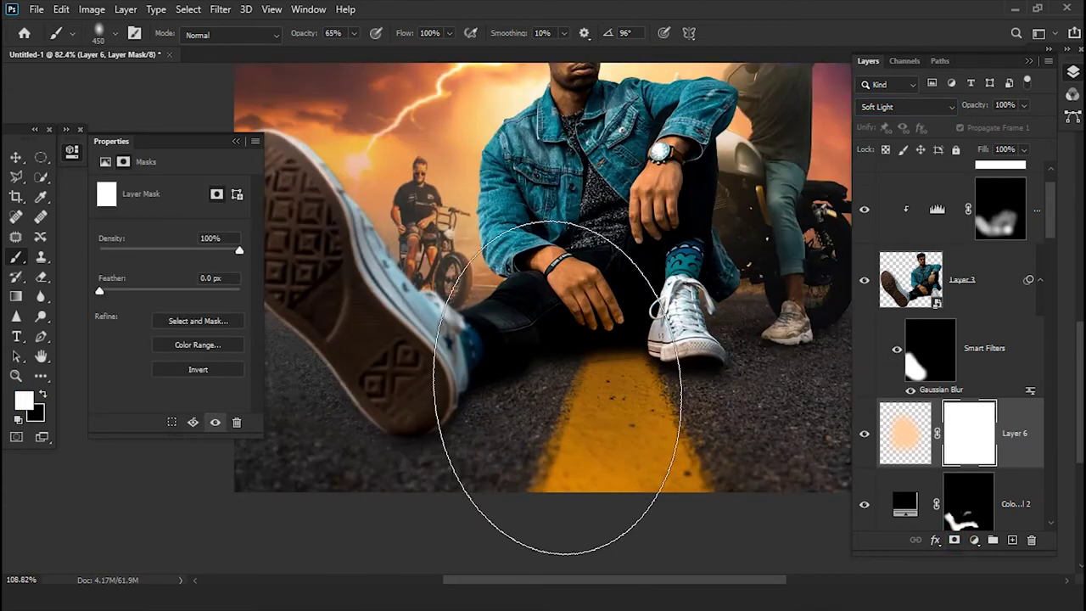
- Paint black on Layer 6's mask to hide the glow on the road below the legs
scroll(557, 387, up, 1)
key(x)
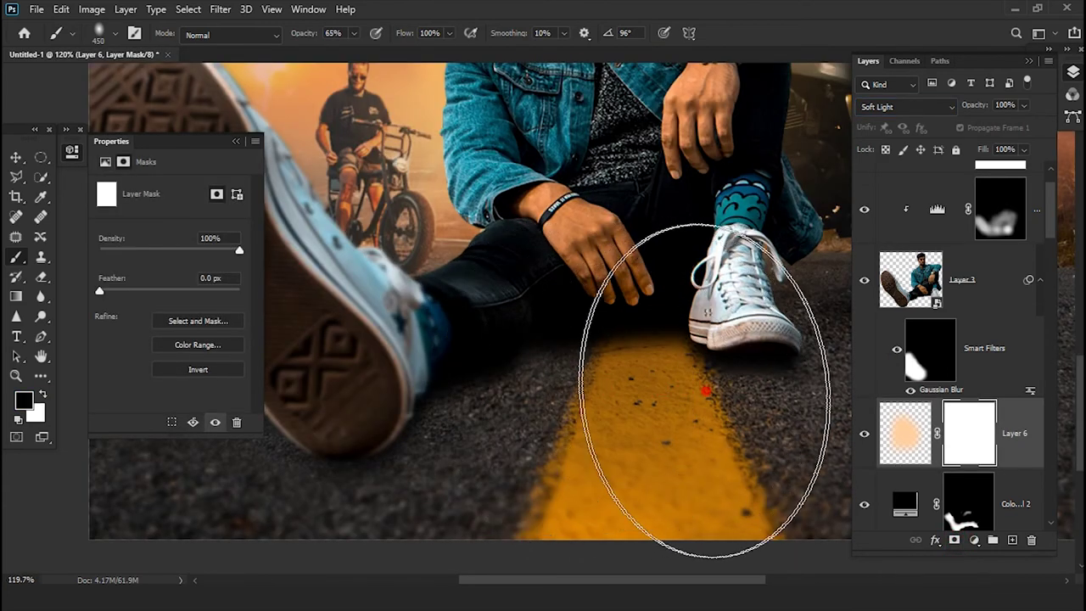
click(670, 399)
scroll(608, 392, down, 3)
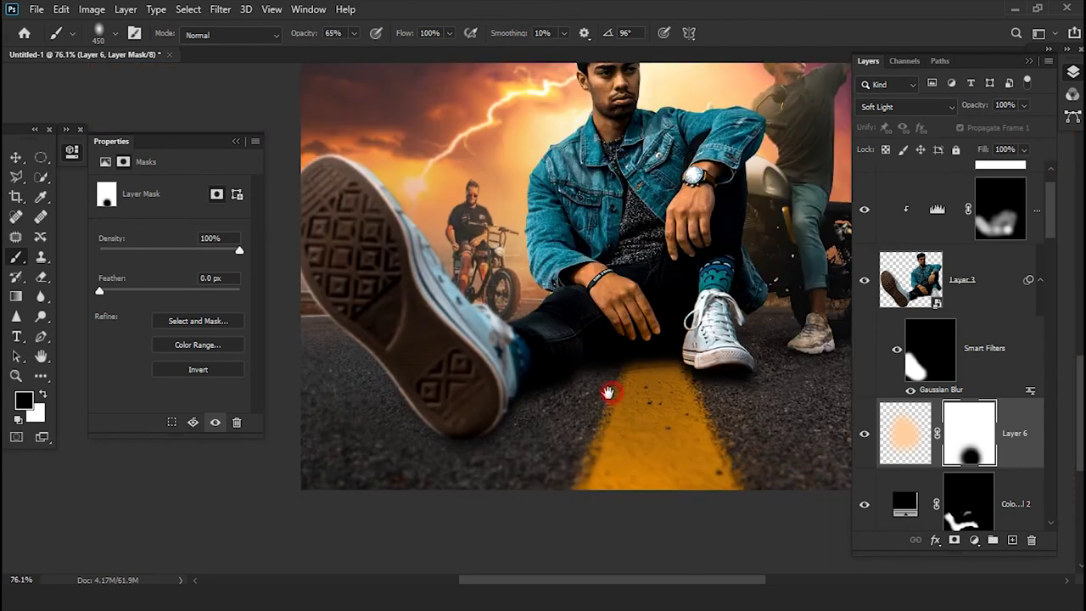
scroll(592, 288, up, 2)
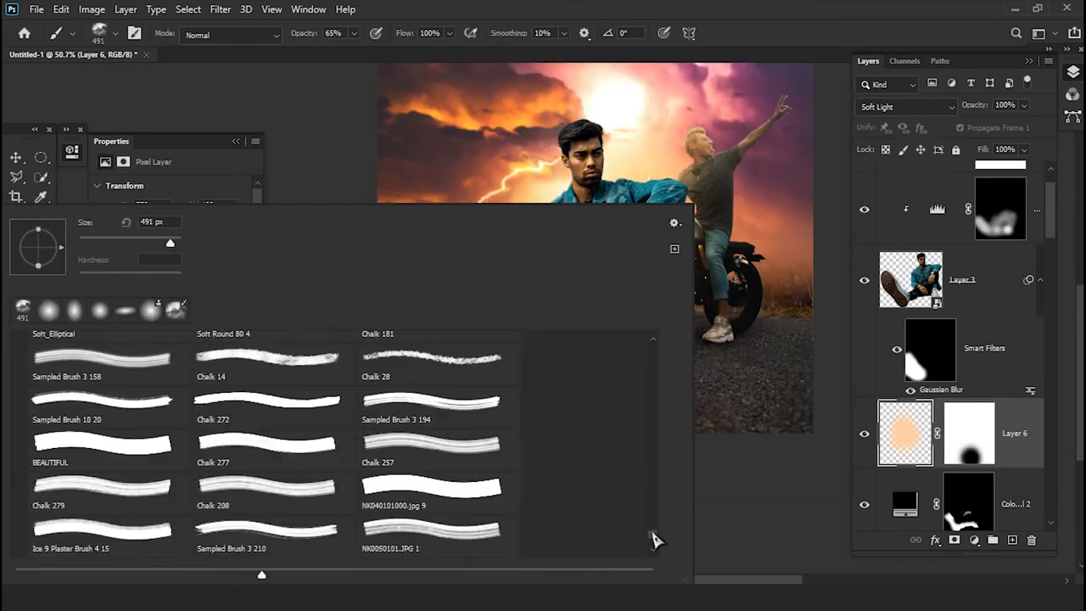
- Switch to the 201 px Cloud_001 brush and select the seated man's Layer 3
scroll(656, 540, down, 3)
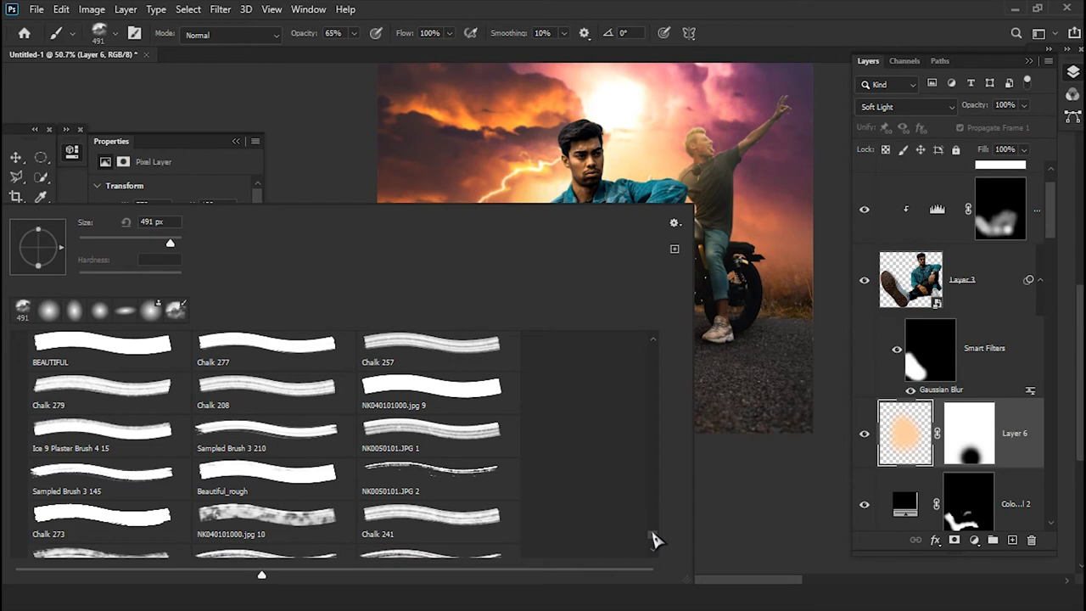
scroll(655, 540, down, 2)
scroll(655, 547, down, 5)
click(96, 500)
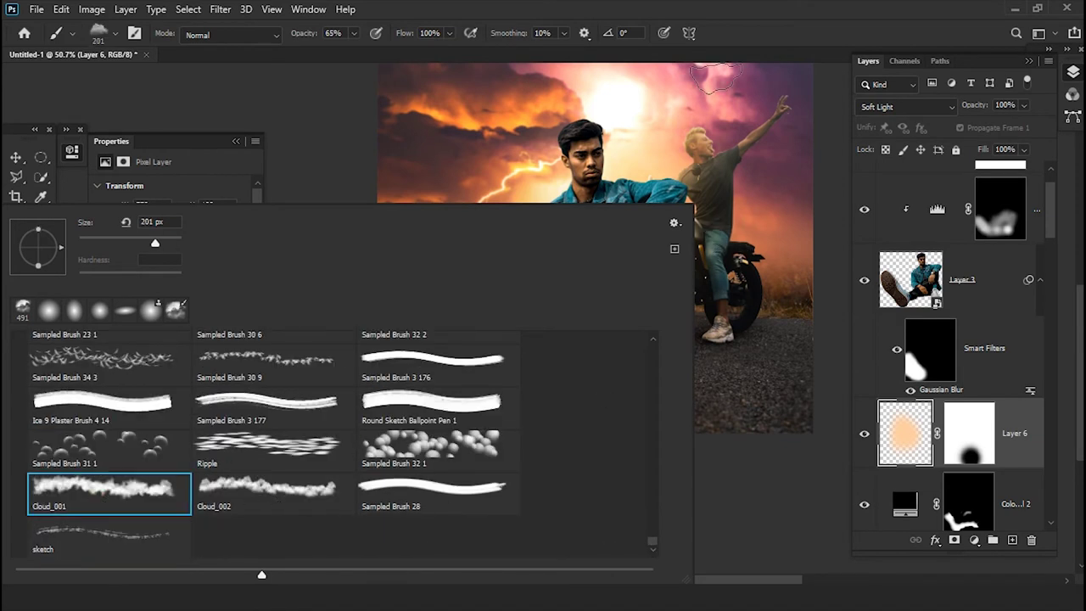
click(732, 52)
scroll(712, 322, up, 2)
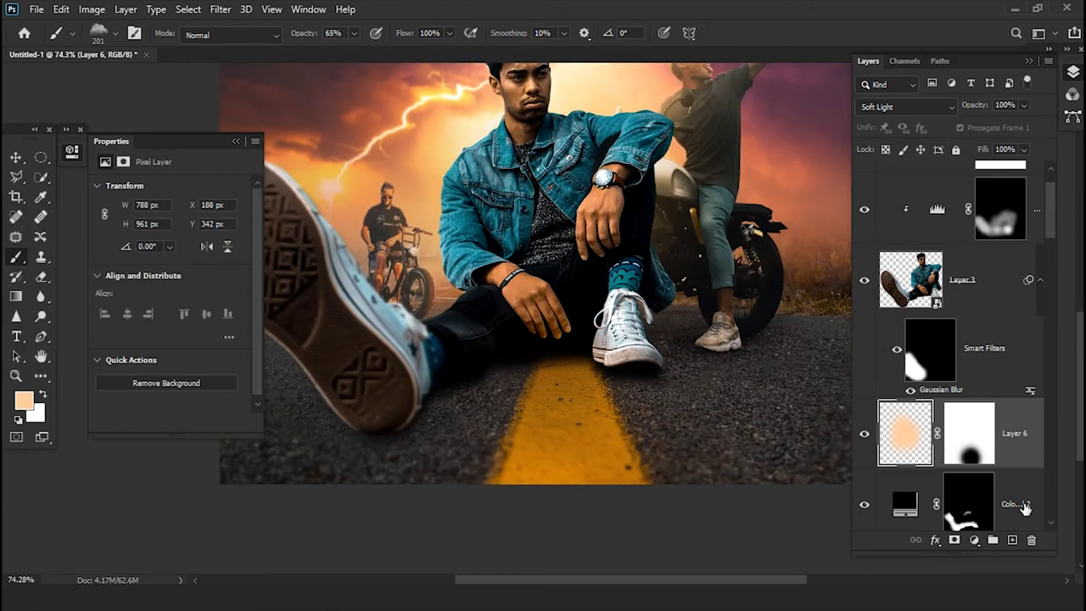
drag(649, 269, 625, 407)
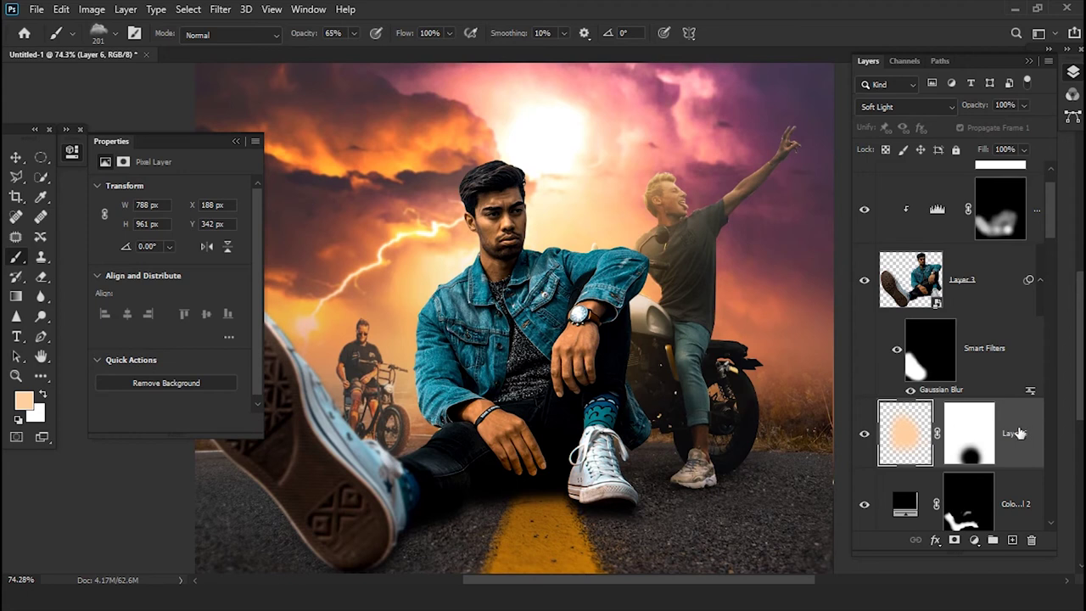
click(975, 280)
- Add a Hue/Saturation layer on the man, shifting hue toward green in Color mode with lower lightness
click(974, 539)
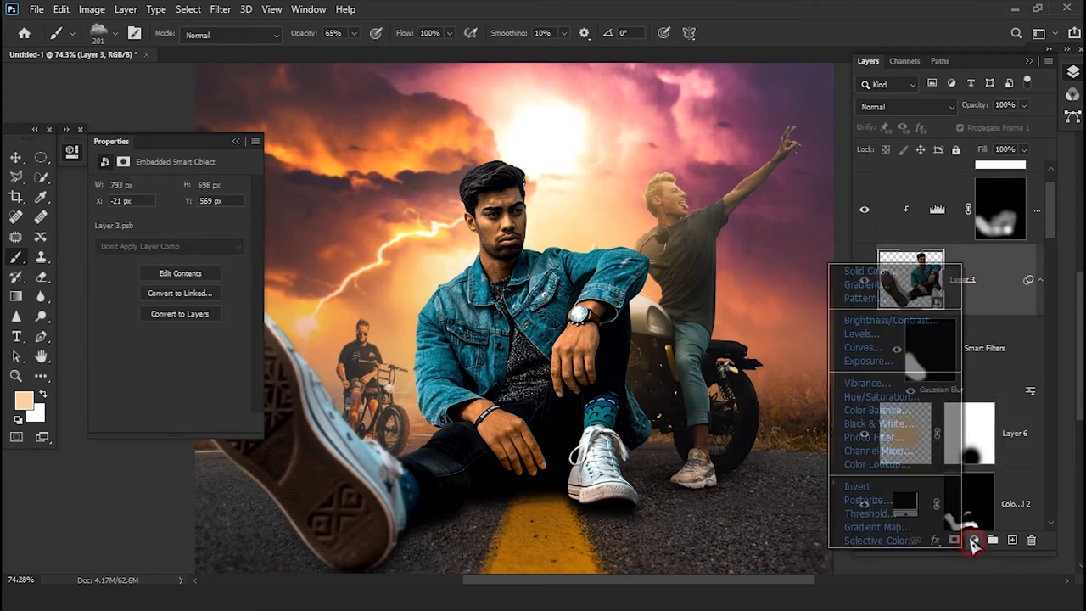
click(871, 408)
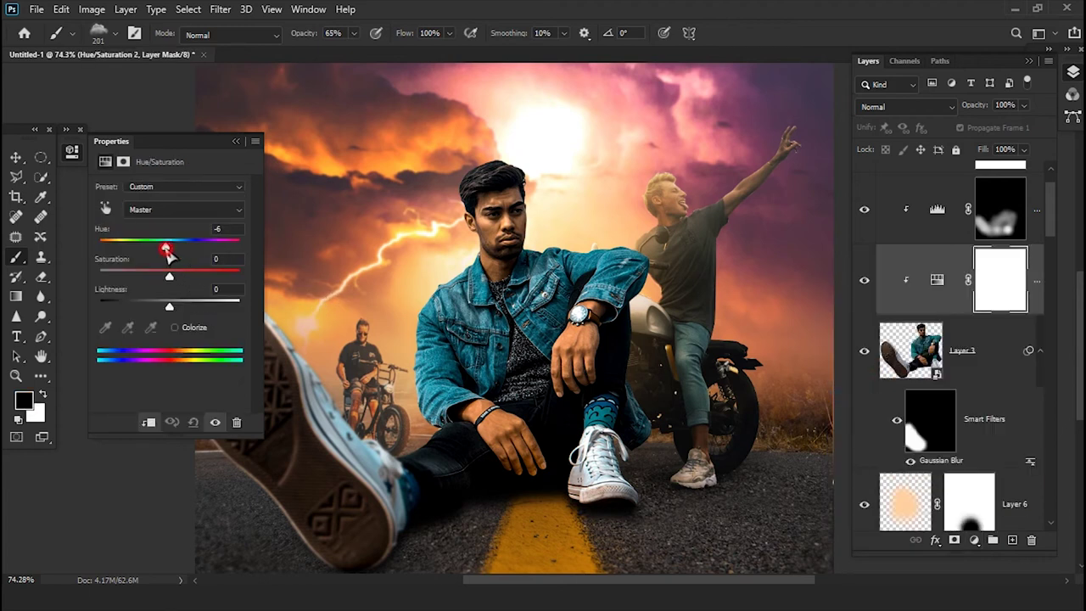
mouse_move(165, 251)
mouse_down()
mouse_move(106, 240)
mouse_move(114, 246)
mouse_up()
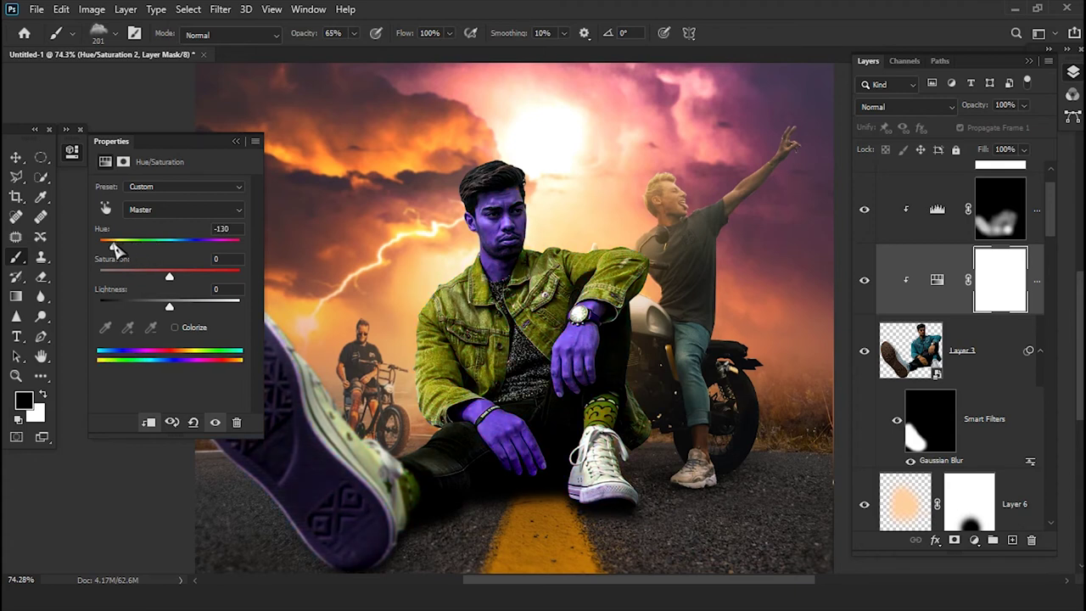
click(897, 108)
click(890, 531)
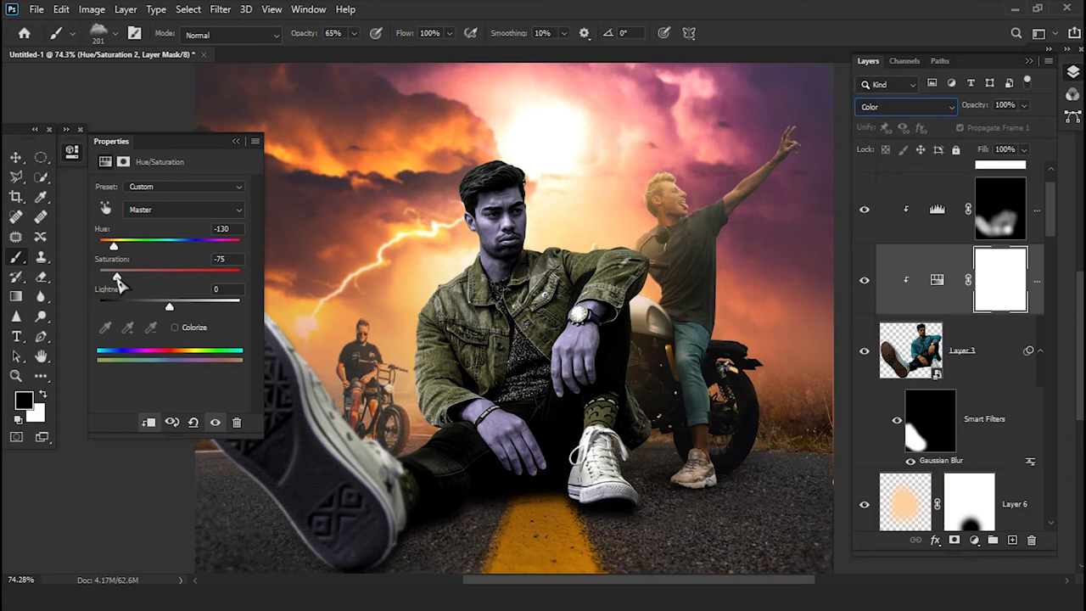
drag(169, 309, 141, 312)
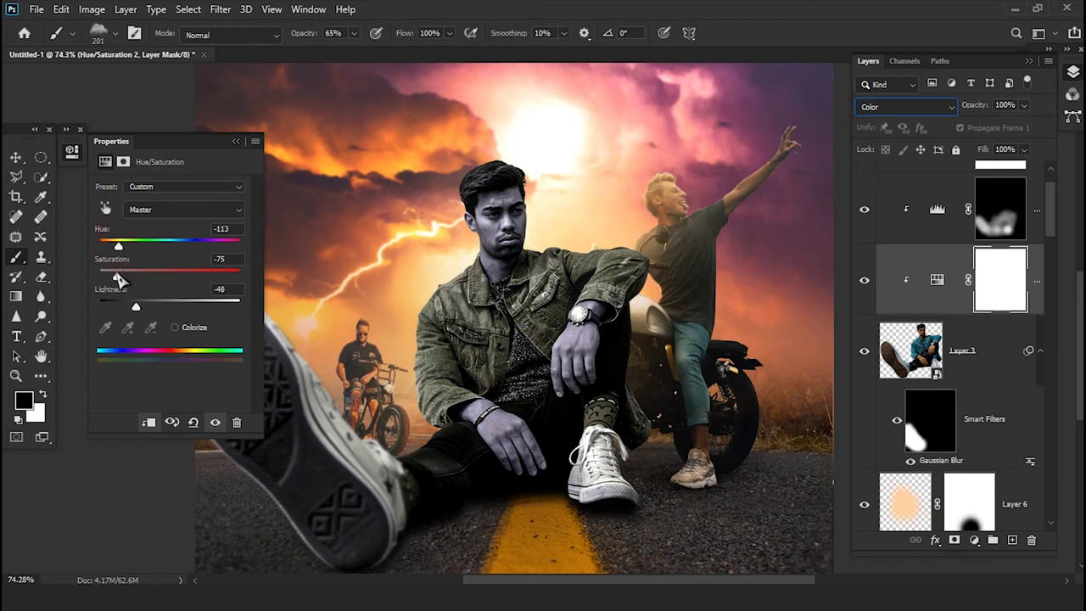
- Delete the Hue/Saturation layer and reopen the adjustment layer list
click(935, 283)
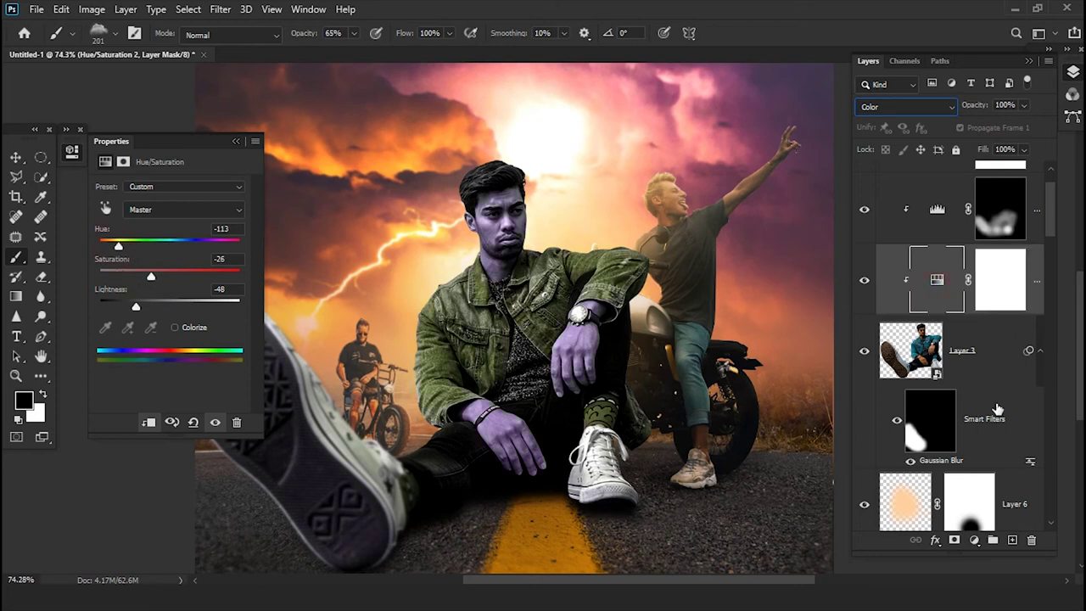
click(1033, 543)
click(973, 540)
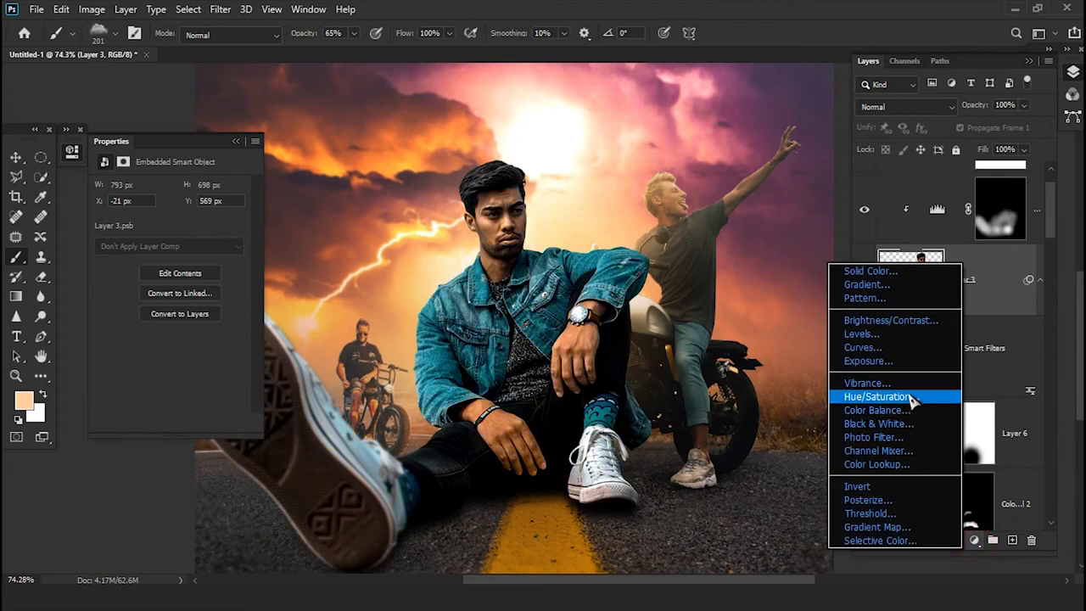
- Add a Curves layer on the man, lowering the Blue channel's top point to output 222
click(887, 348)
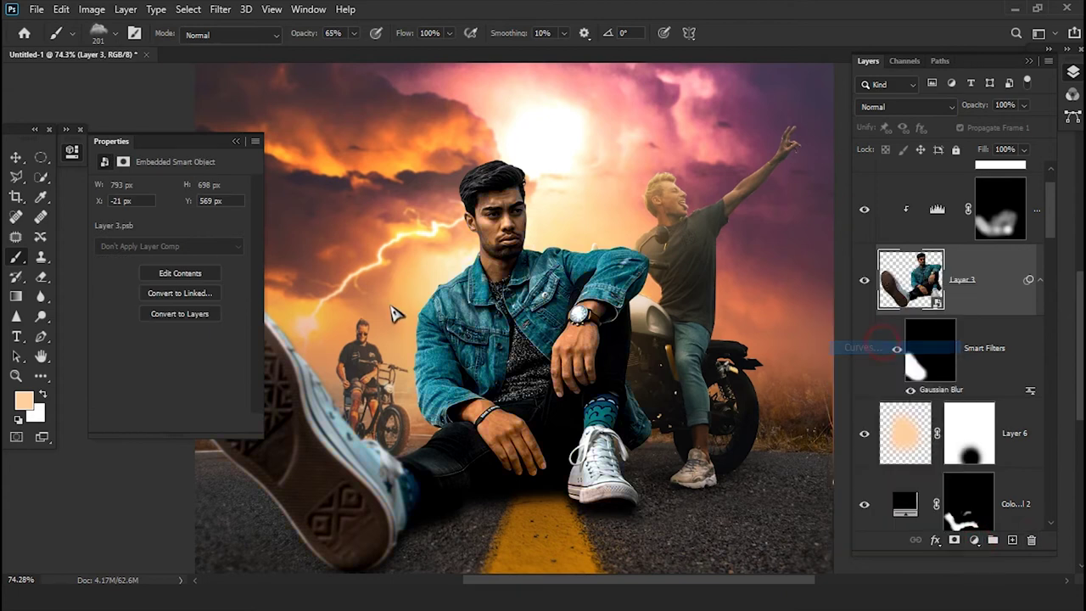
click(164, 209)
click(144, 264)
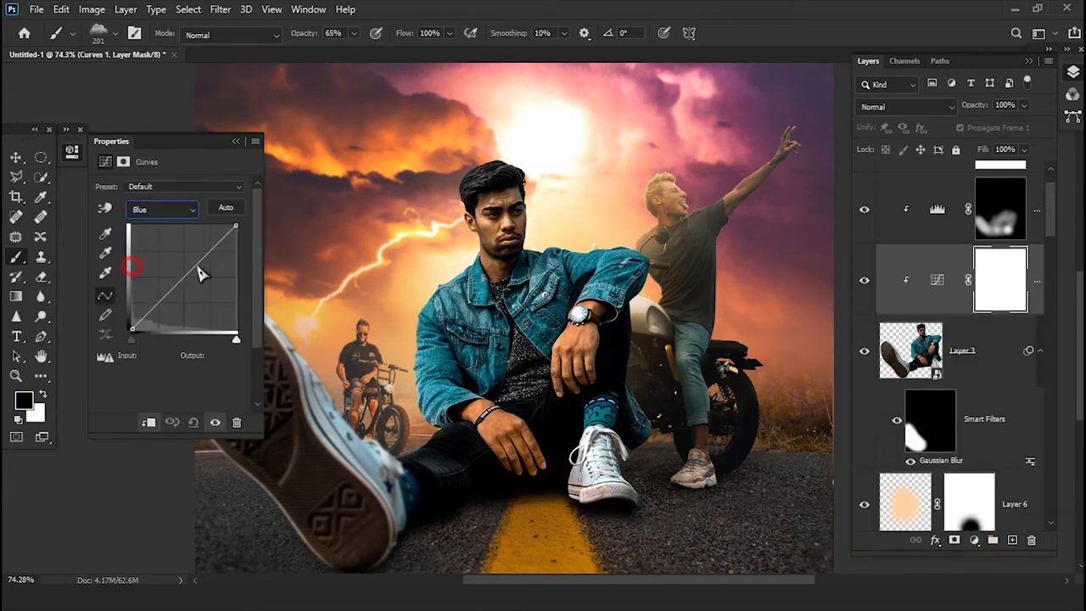
drag(235, 226, 235, 239)
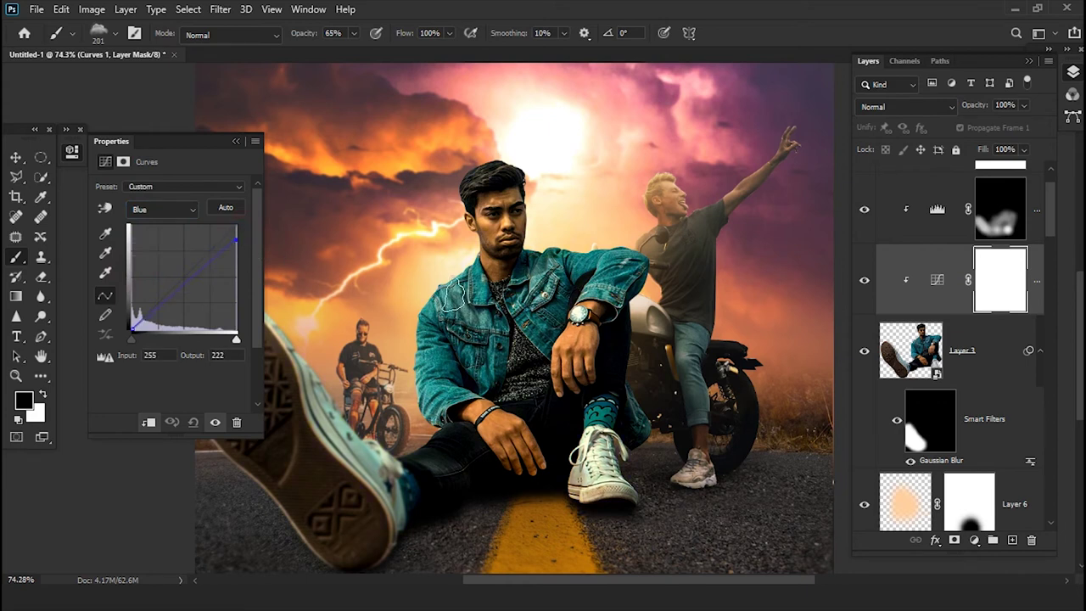
scroll(454, 294, down, 1)
scroll(509, 339, down, 1)
scroll(541, 374, down, 1)
scroll(541, 374, down, 1)
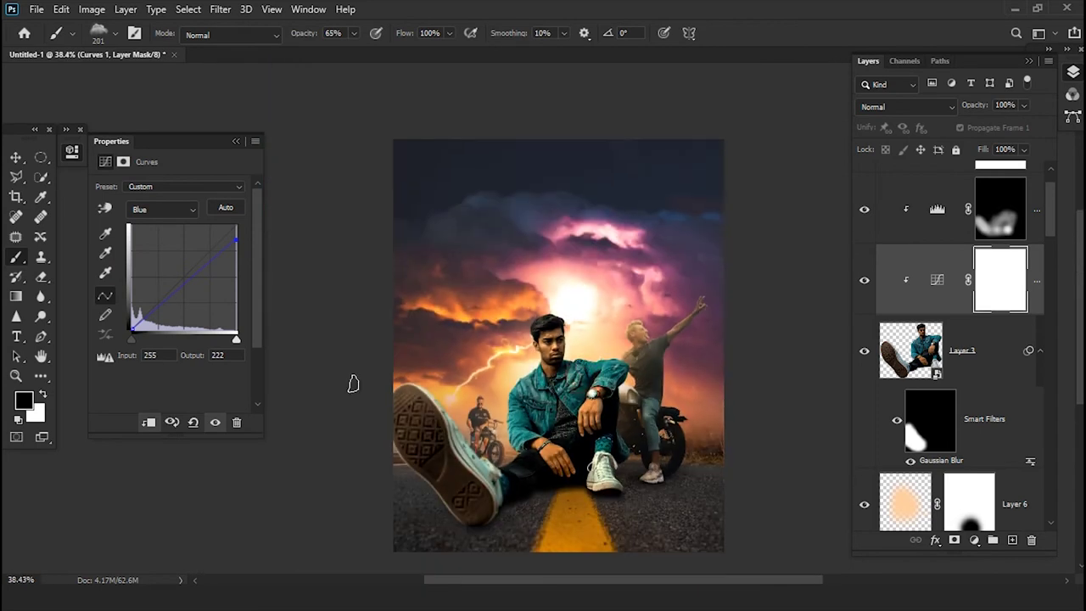
scroll(489, 463, up, 1)
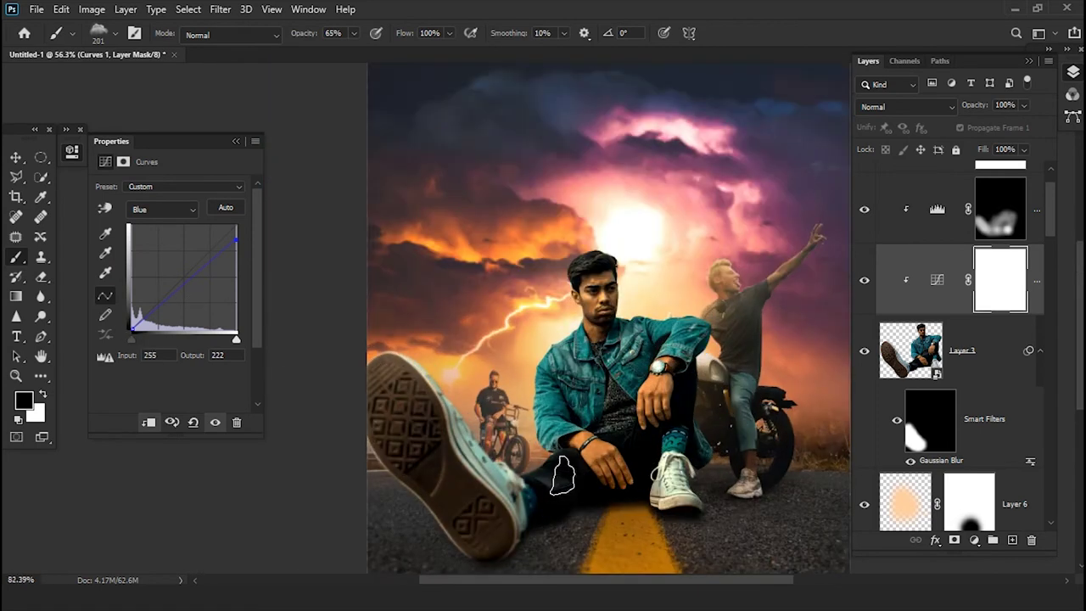
scroll(488, 463, up, 2)
scroll(594, 420, down, 1)
scroll(593, 420, down, 1)
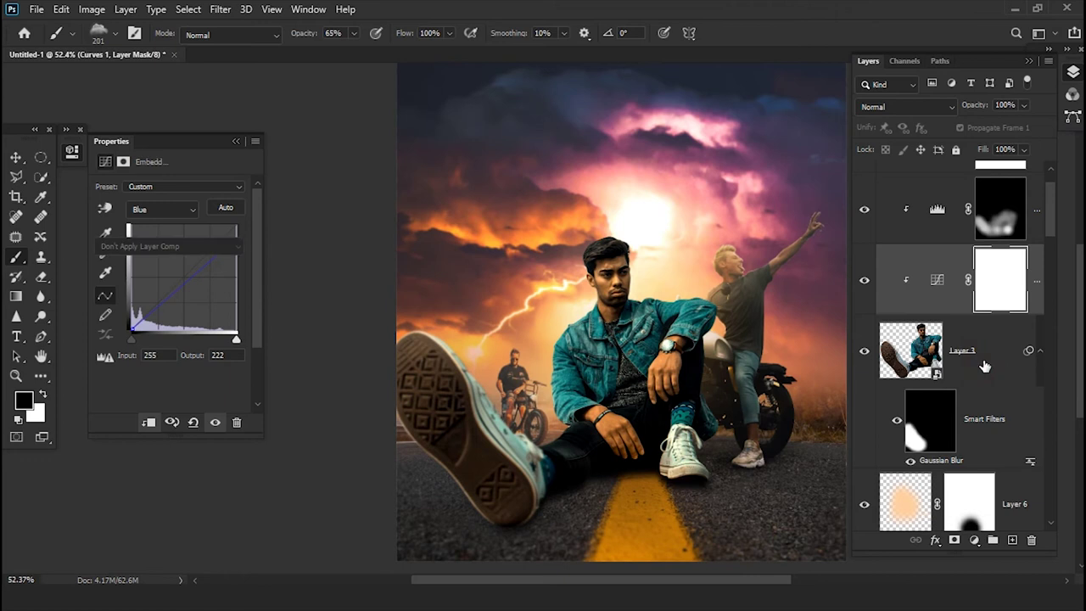
right_click(984, 363)
- Convert Layer 3 to a smart object, apply a 4.1 px Gaussian Blur, and invert its filter mask
click(831, 164)
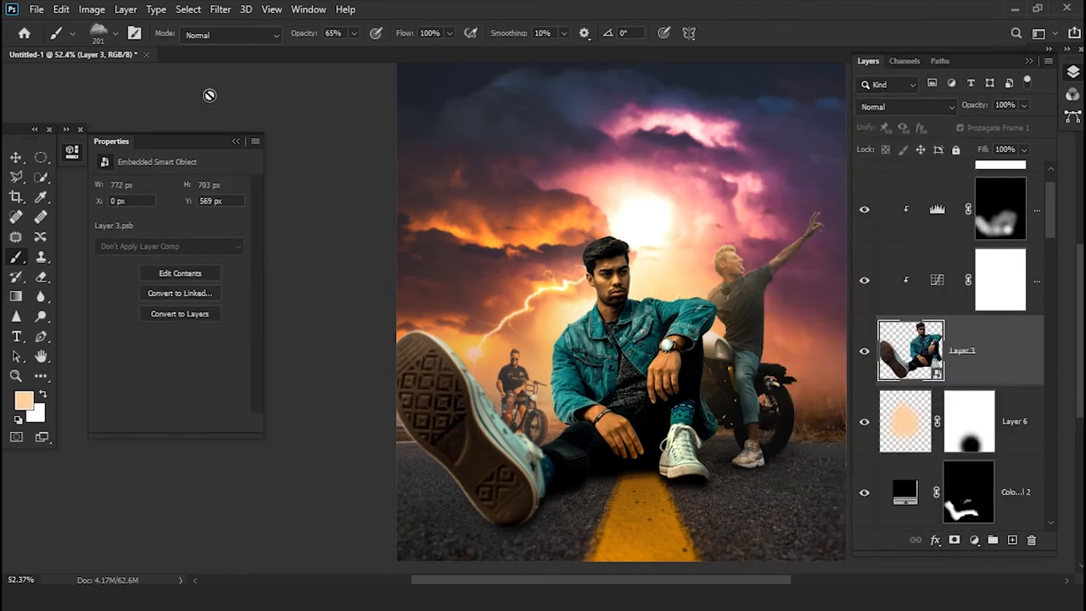
scroll(571, 407, up, 3)
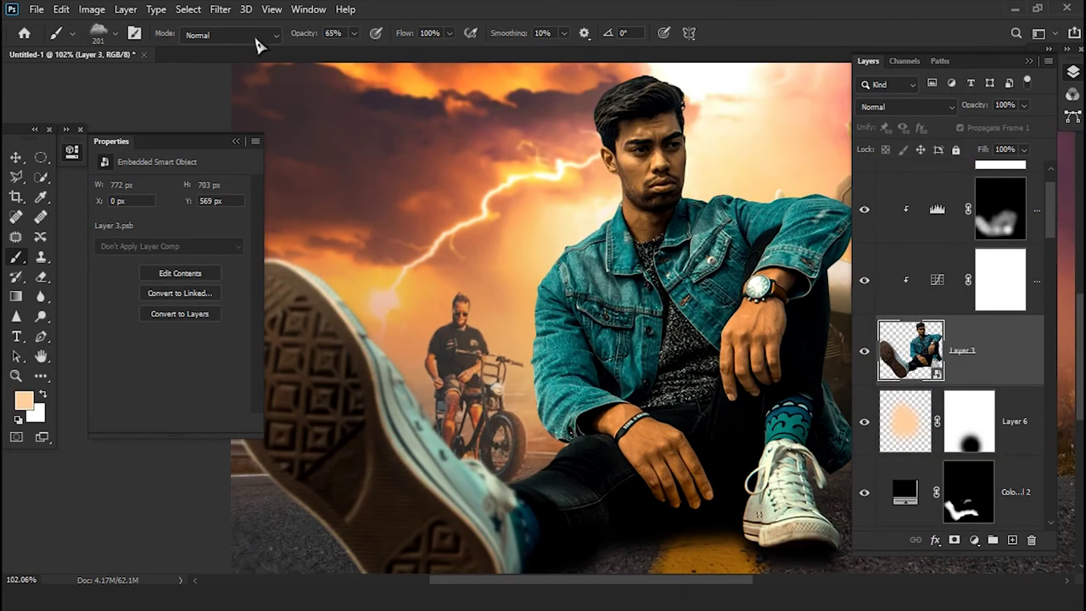
click(221, 9)
mouse_move(260, 39)
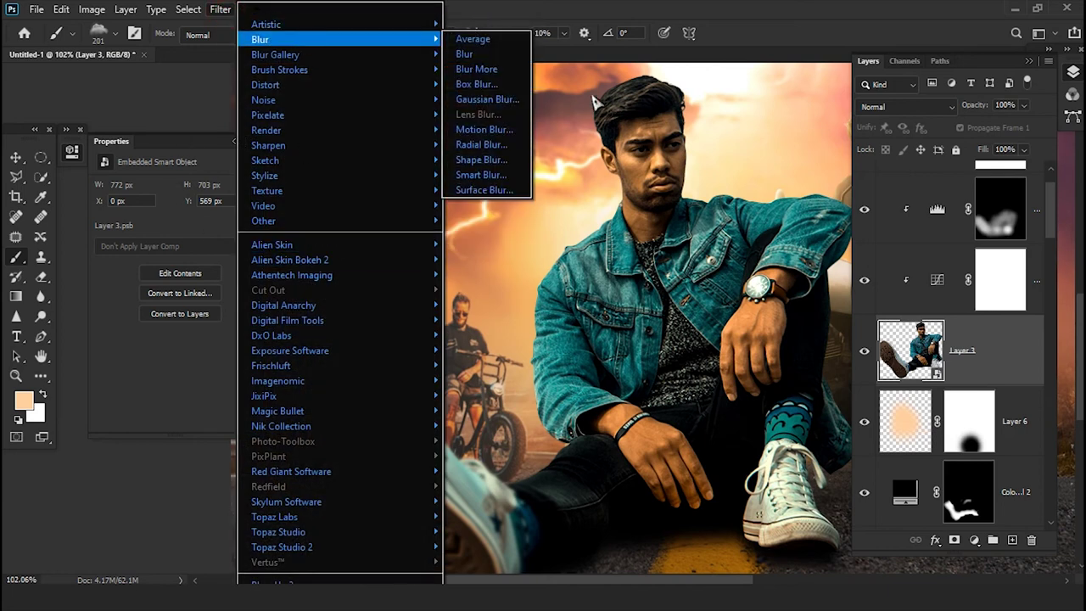
click(525, 105)
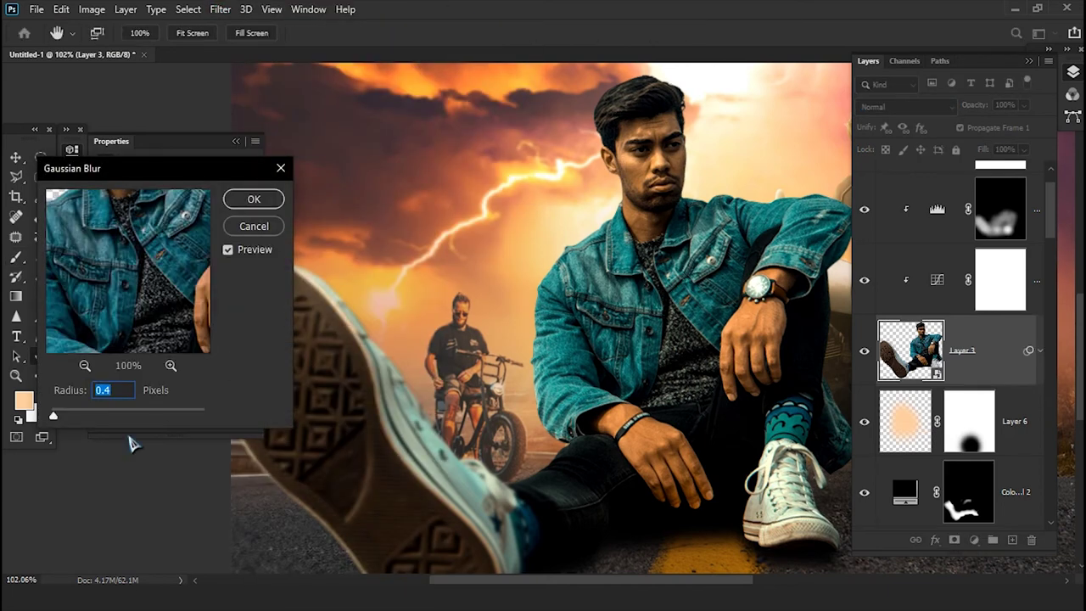
drag(87, 413, 84, 416)
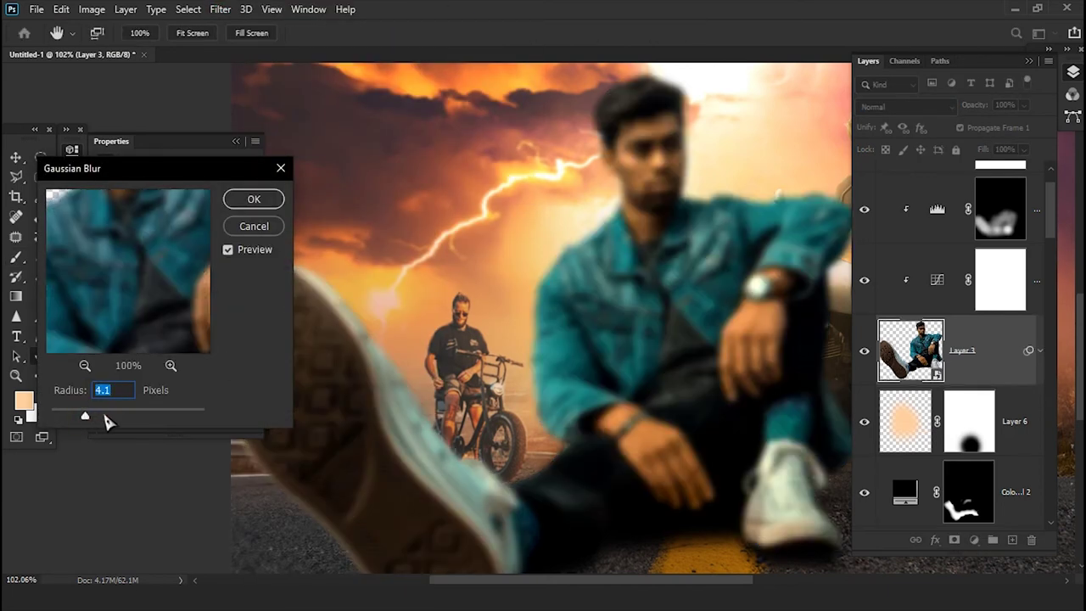
click(251, 199)
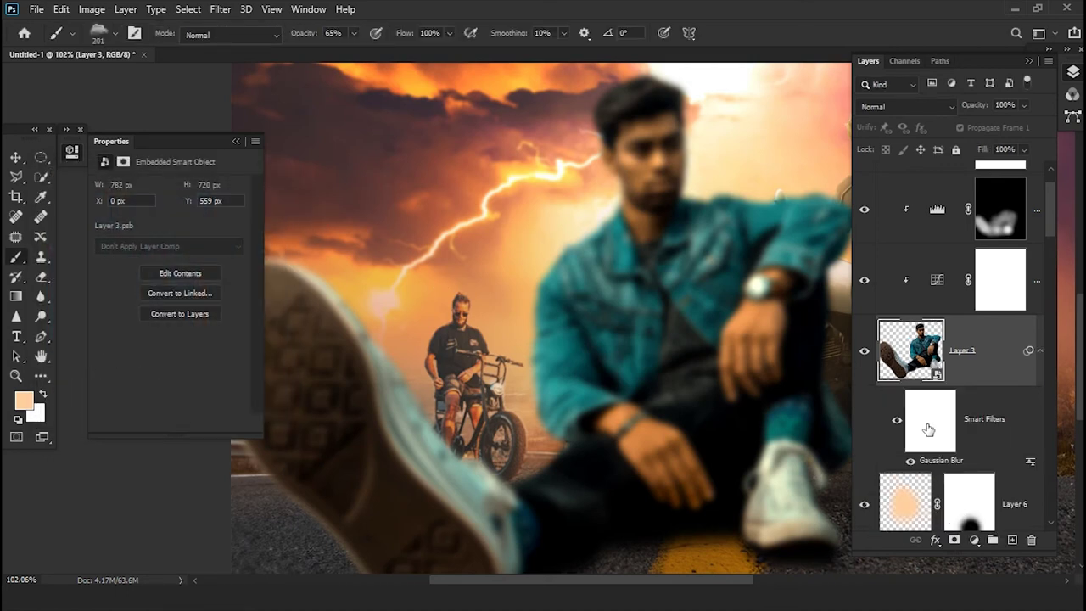
click(924, 415)
click(194, 372)
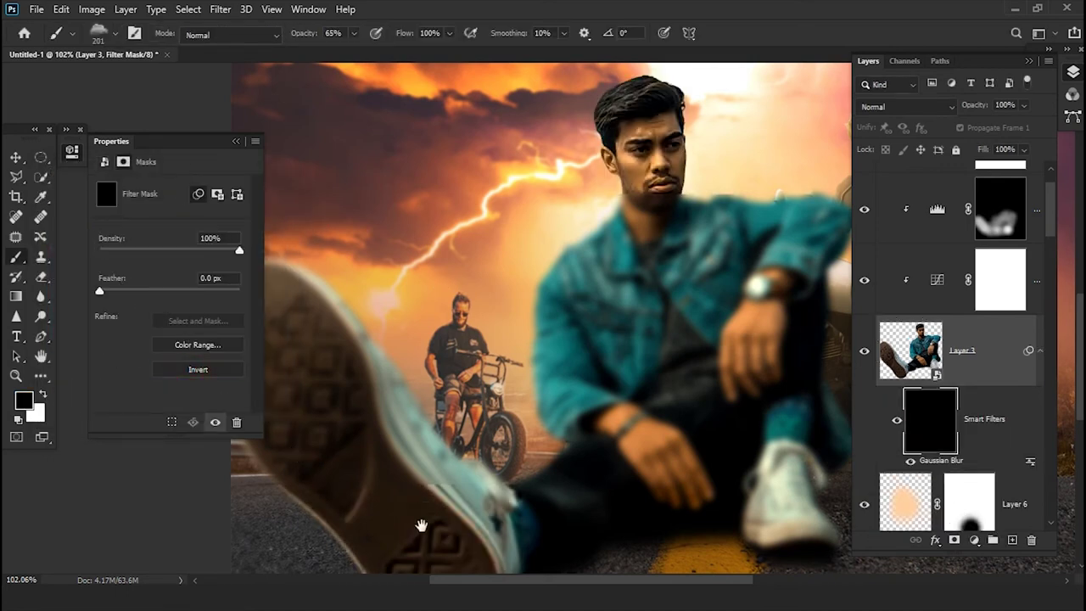
- Paint white over the near shoe on the blur mask with a soft round brush at 100% opacity
drag(416, 523, 487, 418)
right_click(477, 321)
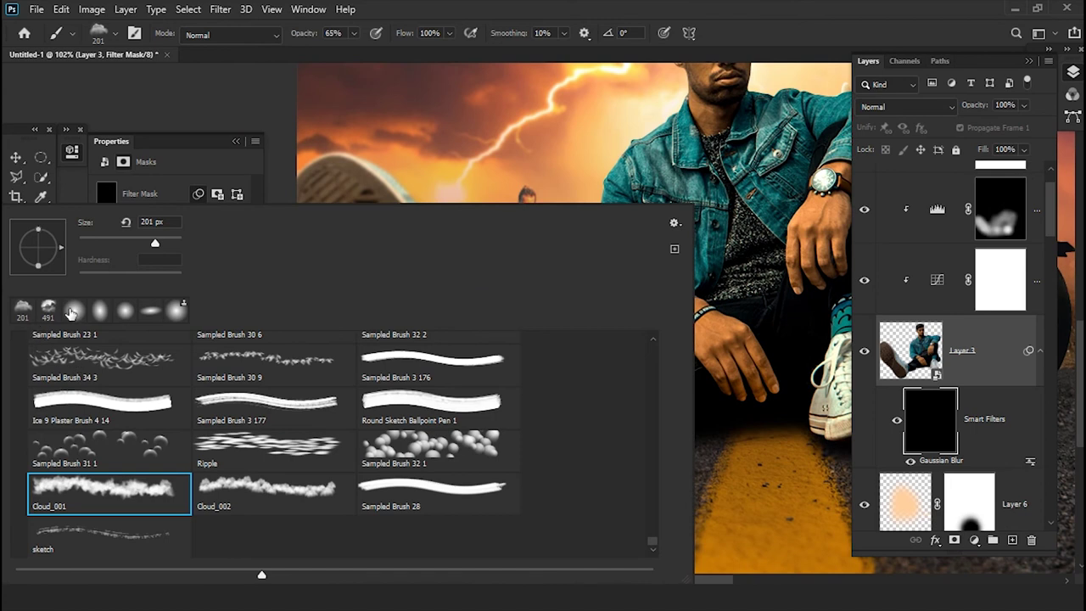
click(73, 311)
click(435, 17)
drag(311, 38, 392, 74)
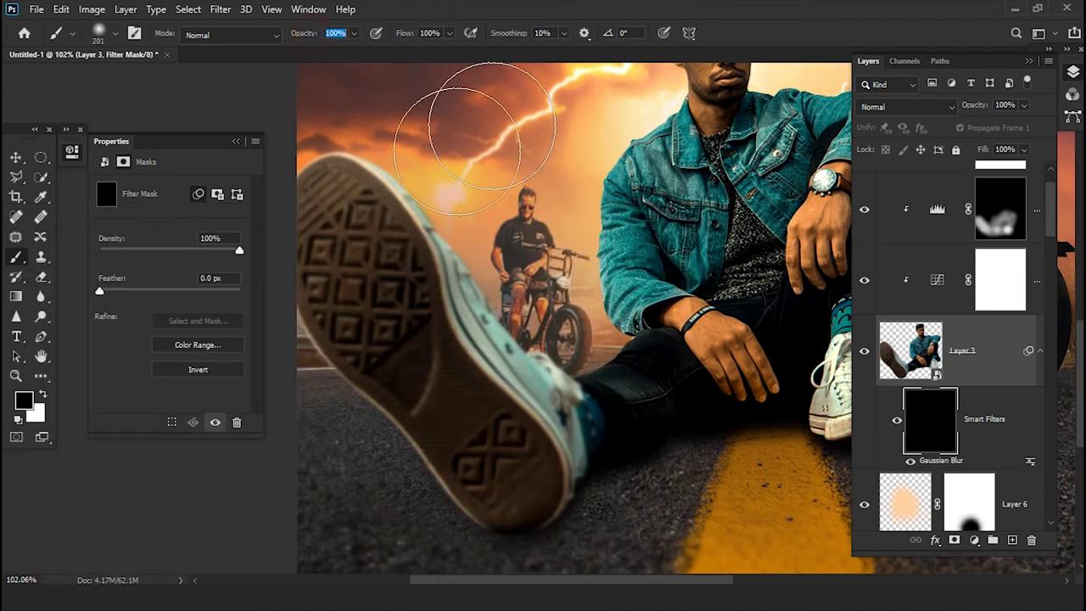
key(x)
mouse_move(337, 256)
mouse_down()
mouse_move(482, 480)
mouse_move(344, 206)
mouse_move(545, 456)
mouse_up()
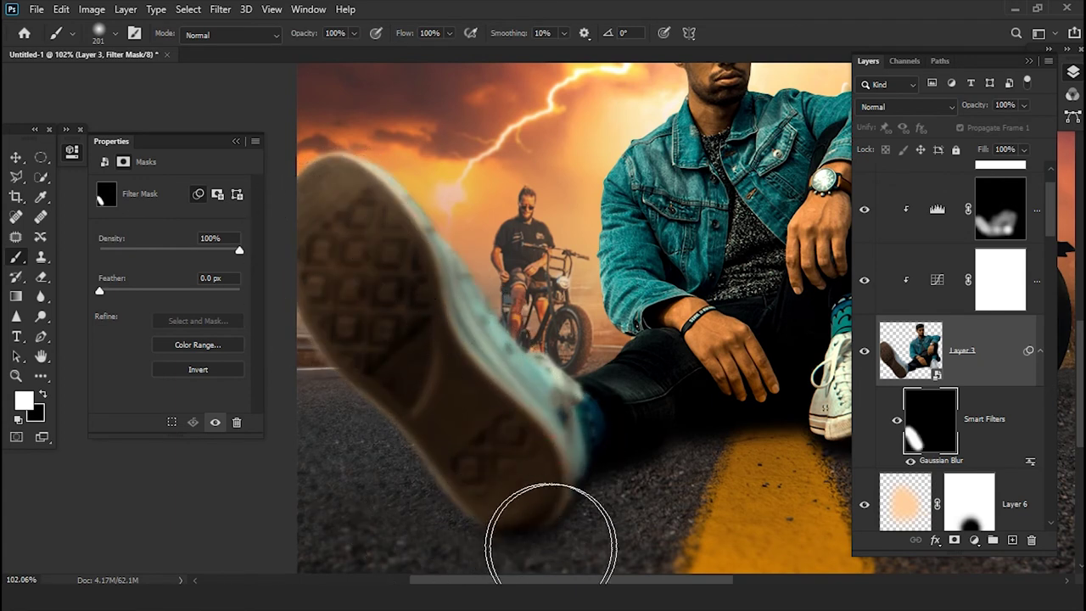
- Scroll through the layers and select the Exposure 1 layer mask
scroll(552, 514, down, 3)
scroll(666, 500, up, 2)
scroll(665, 501, down, 2)
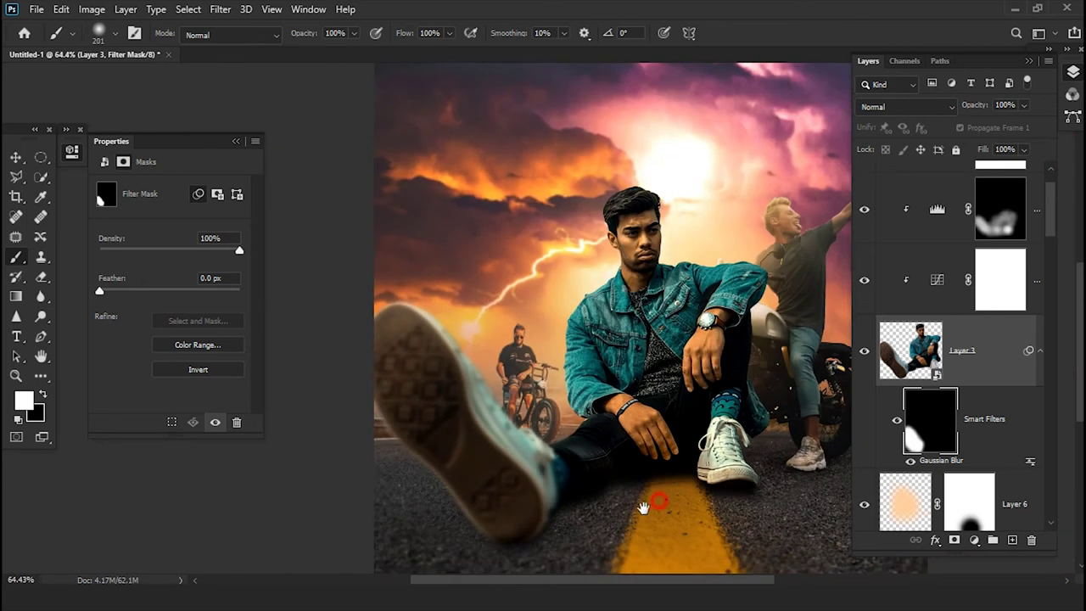
scroll(649, 503, down, 2)
scroll(652, 504, down, 1)
scroll(684, 462, up, 2)
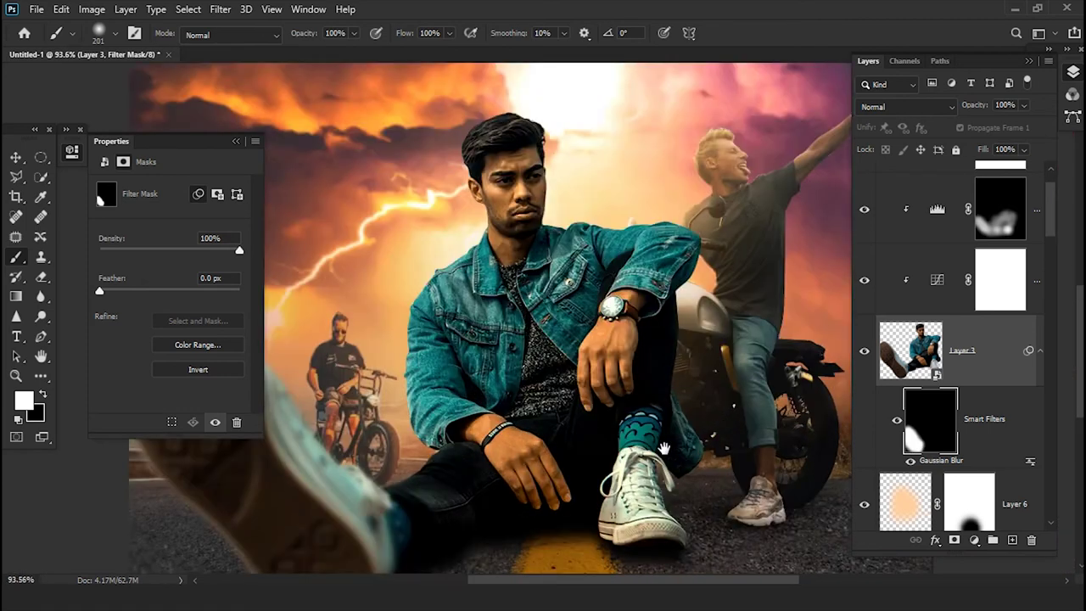
scroll(729, 441, down, 1)
scroll(729, 433, down, 1)
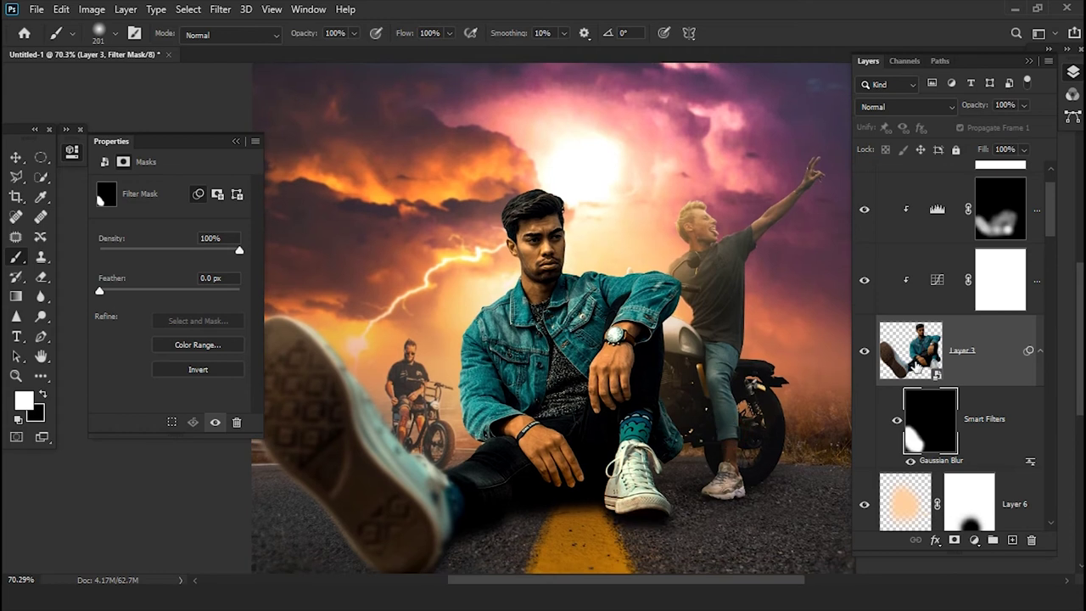
scroll(649, 382, down, 1)
scroll(964, 390, up, 2)
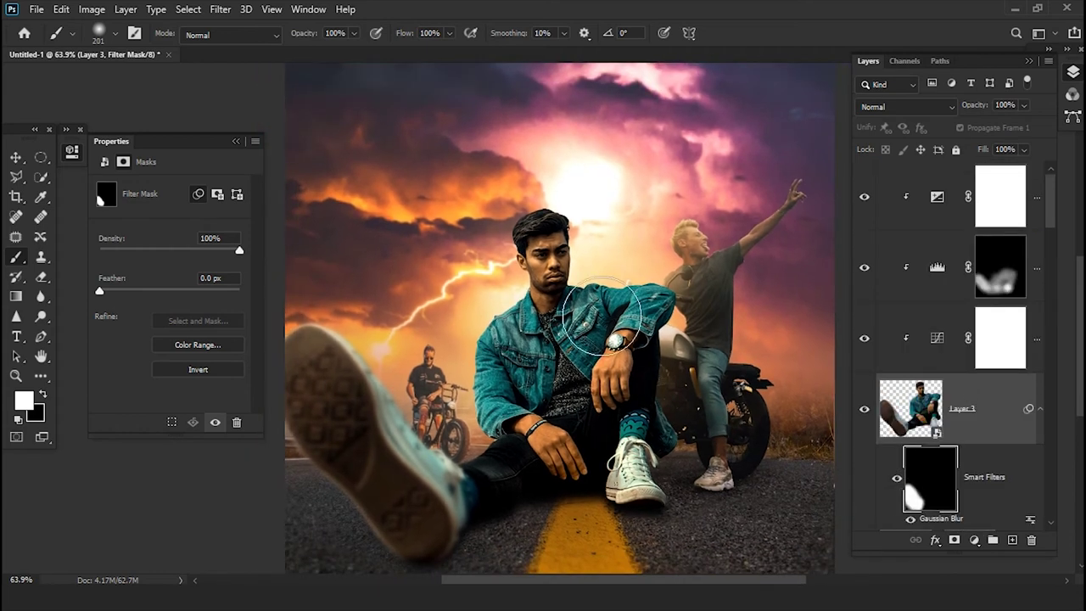
scroll(567, 311, down, 3)
scroll(490, 347, up, 3)
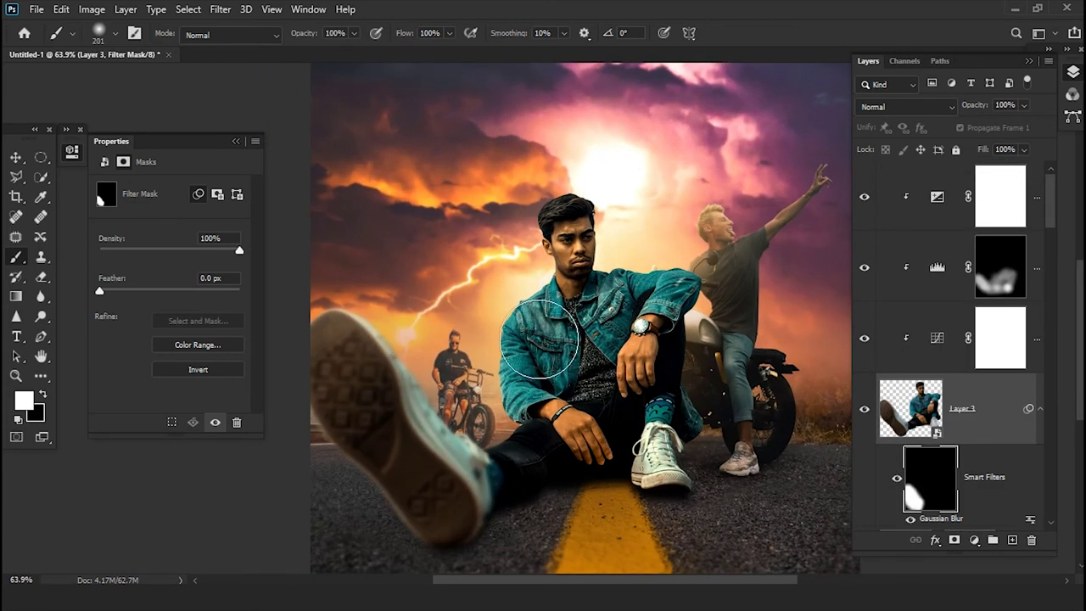
scroll(564, 381, up, 1)
scroll(566, 383, down, 2)
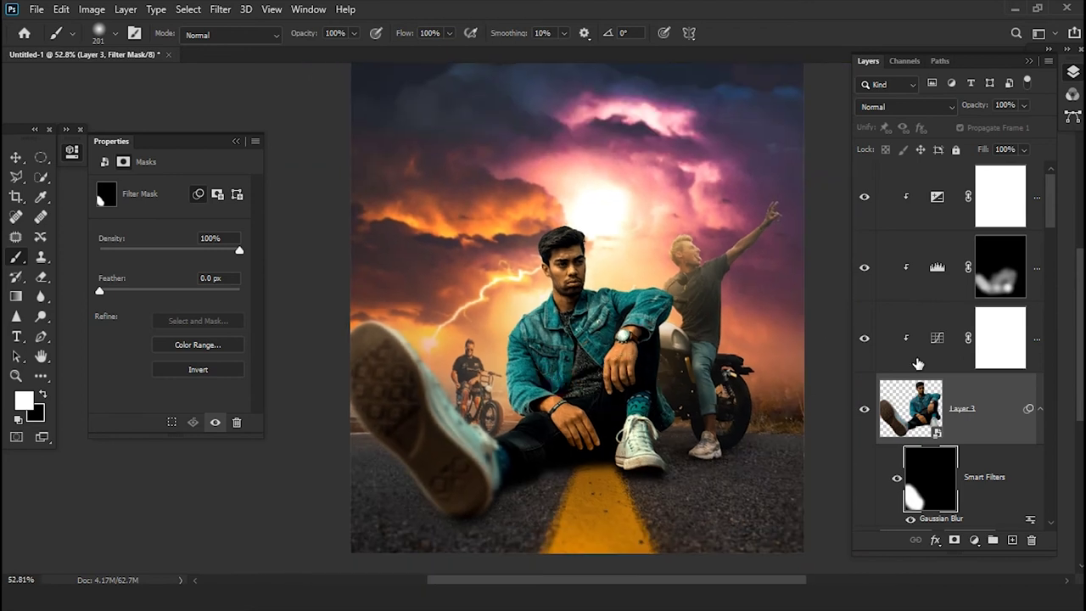
click(987, 212)
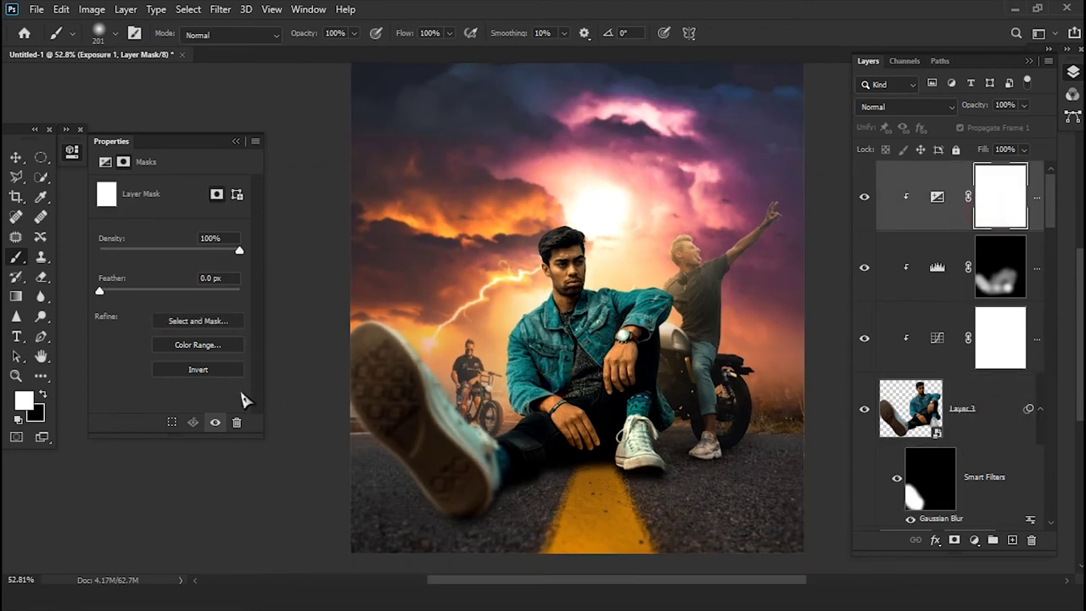
- Choose the Cloud_001 brush and set a grey foreground colour
right_click(647, 250)
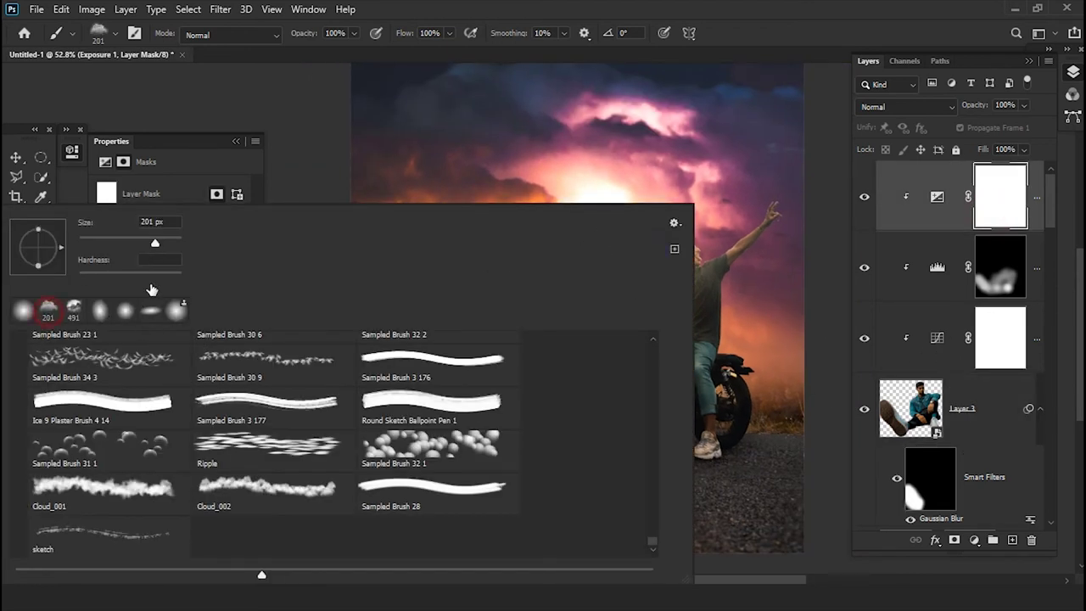
click(48, 310)
click(407, 15)
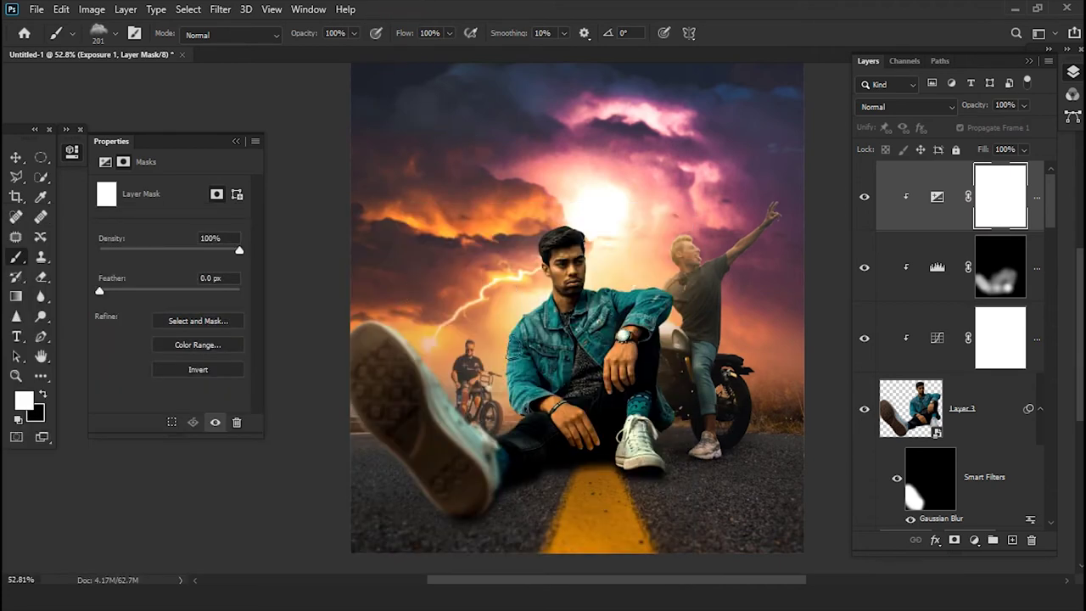
right_click(336, 396)
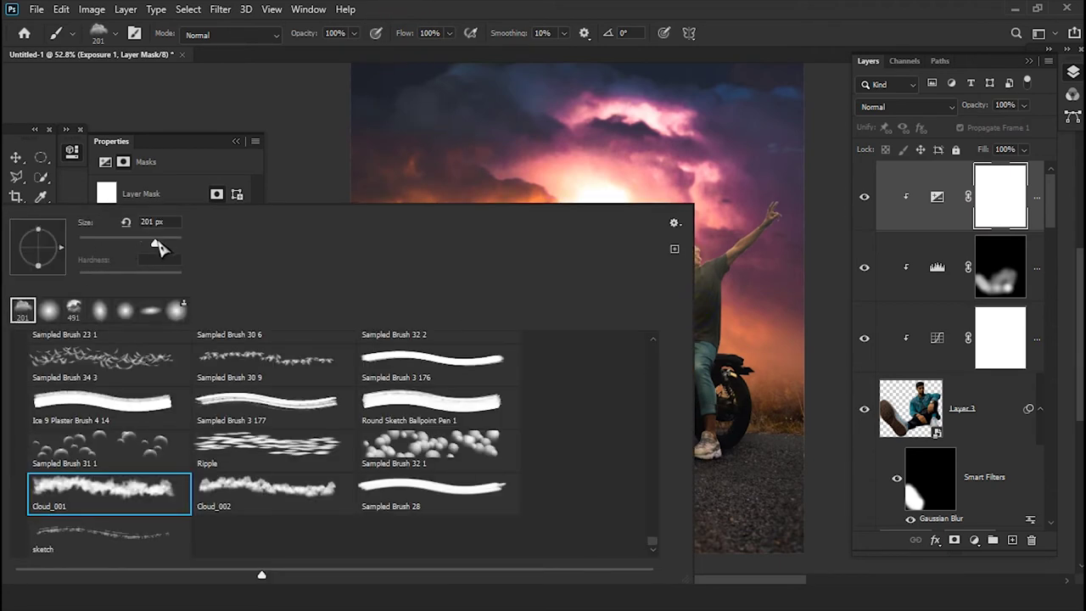
click(399, 13)
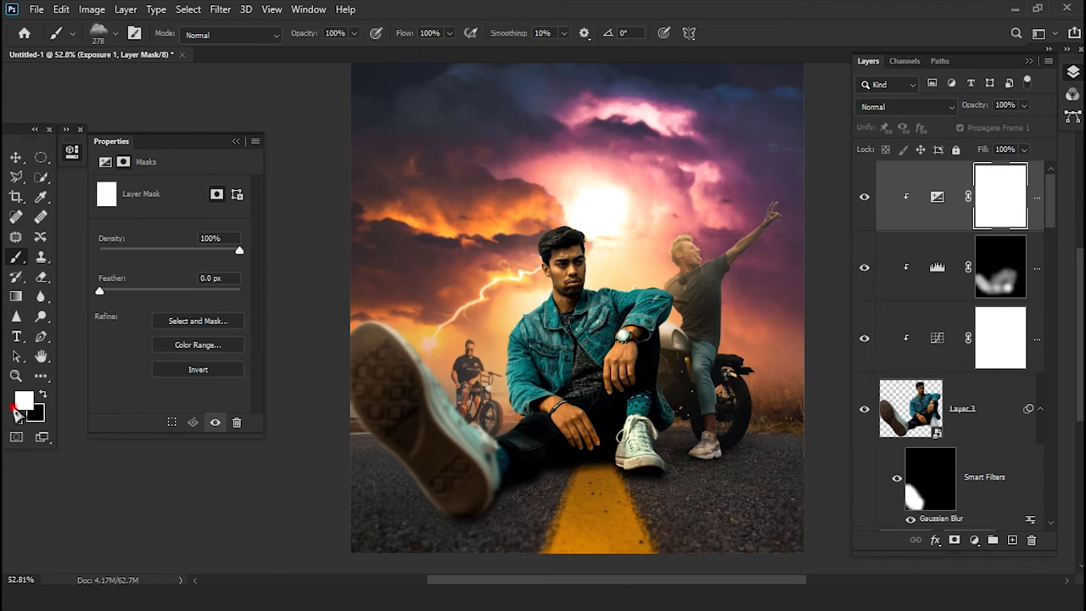
click(23, 401)
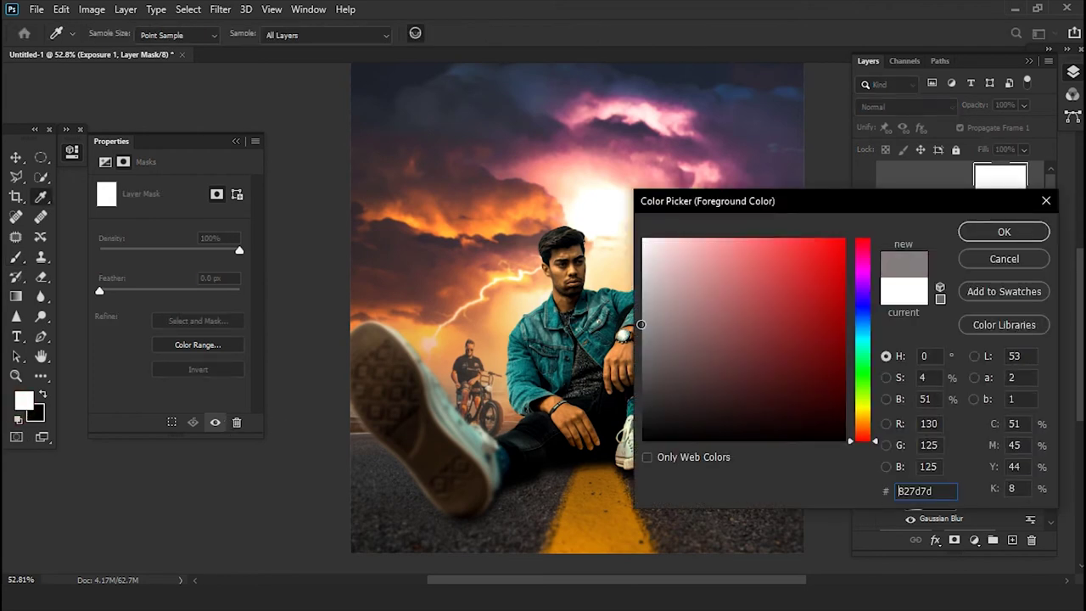
click(1031, 234)
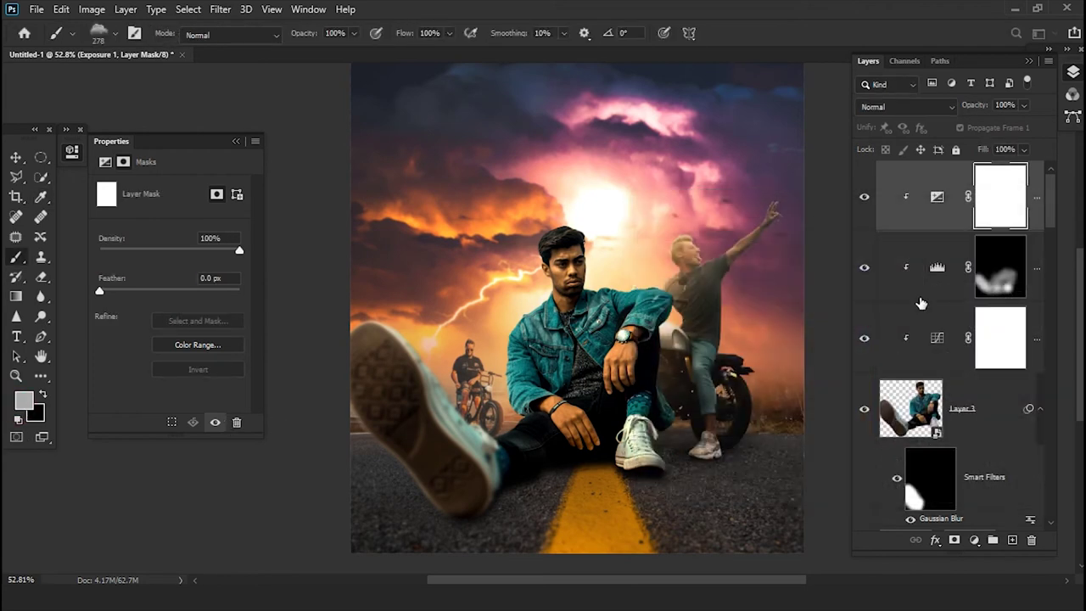
- On new Layer 7, paint peach cloud smoke across the road and the near shoe
click(1011, 540)
alt+click(585, 518)
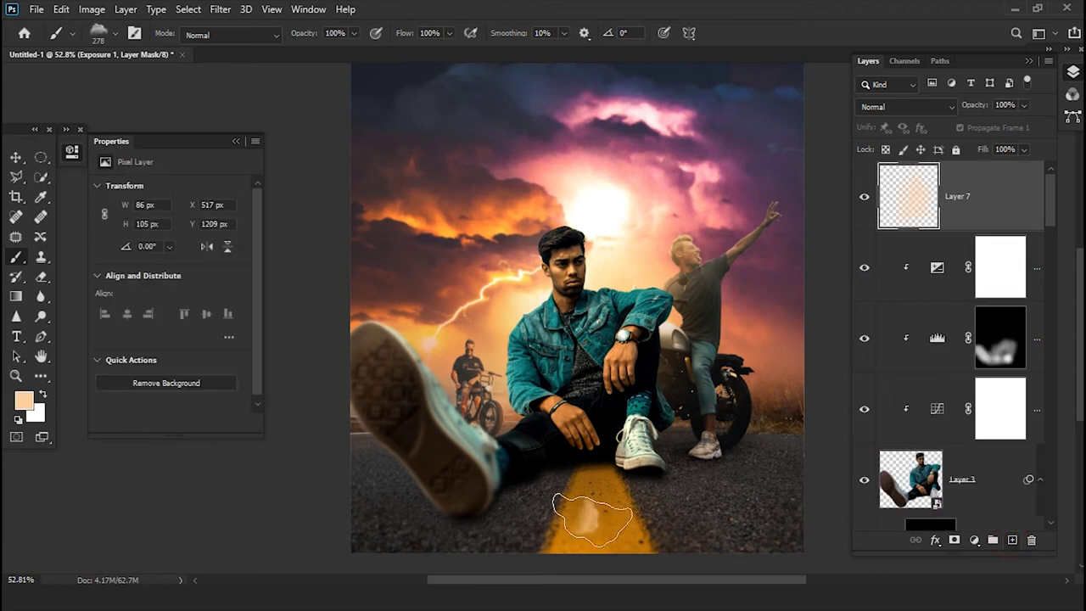
scroll(594, 522, up, 2)
drag(690, 514, 743, 503)
scroll(764, 399, down, 2)
mouse_move(769, 398)
mouse_down()
mouse_move(754, 314)
mouse_move(704, 339)
mouse_up()
mouse_move(599, 358)
mouse_down()
mouse_move(436, 392)
mouse_move(327, 328)
mouse_move(354, 407)
mouse_up()
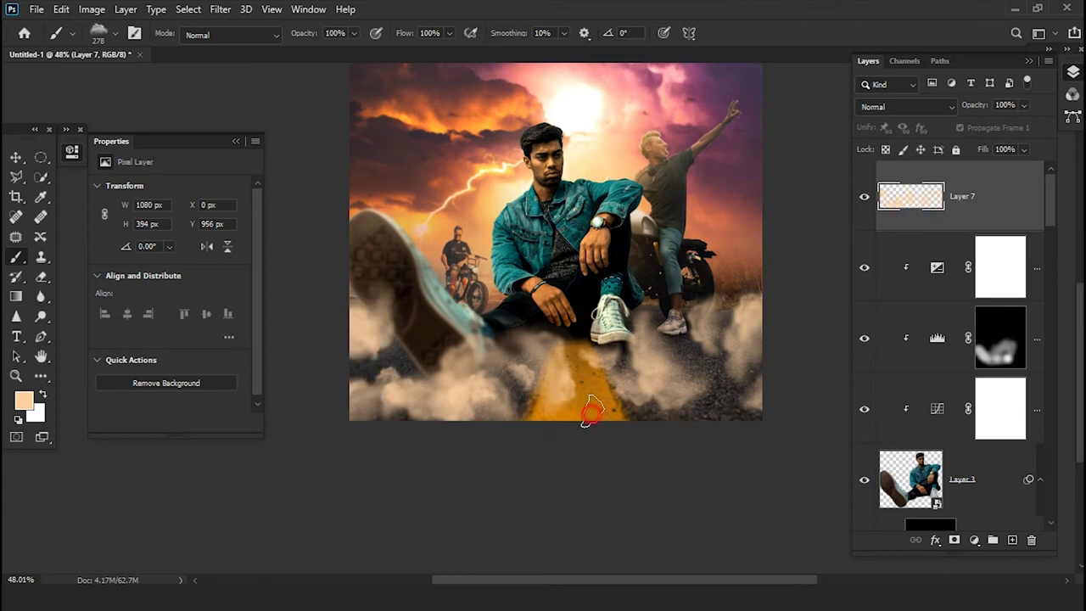
- Stamp a 2188 px fog cloud over the lower image and fade Layer 7 to 8% opacity
right_click(591, 413)
drag(176, 246, 180, 245)
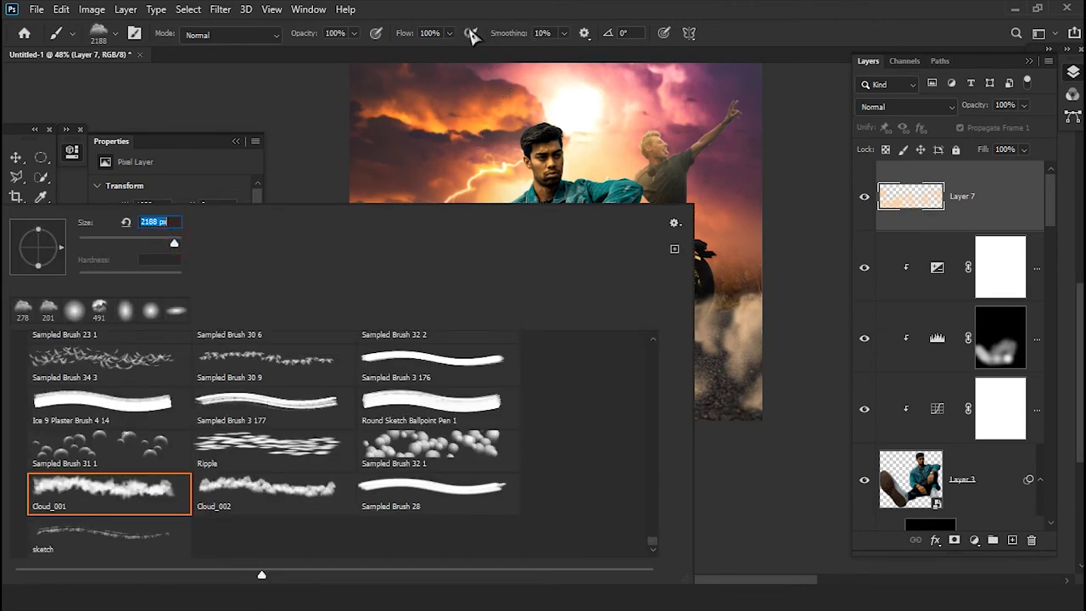
key(Return)
click(594, 374)
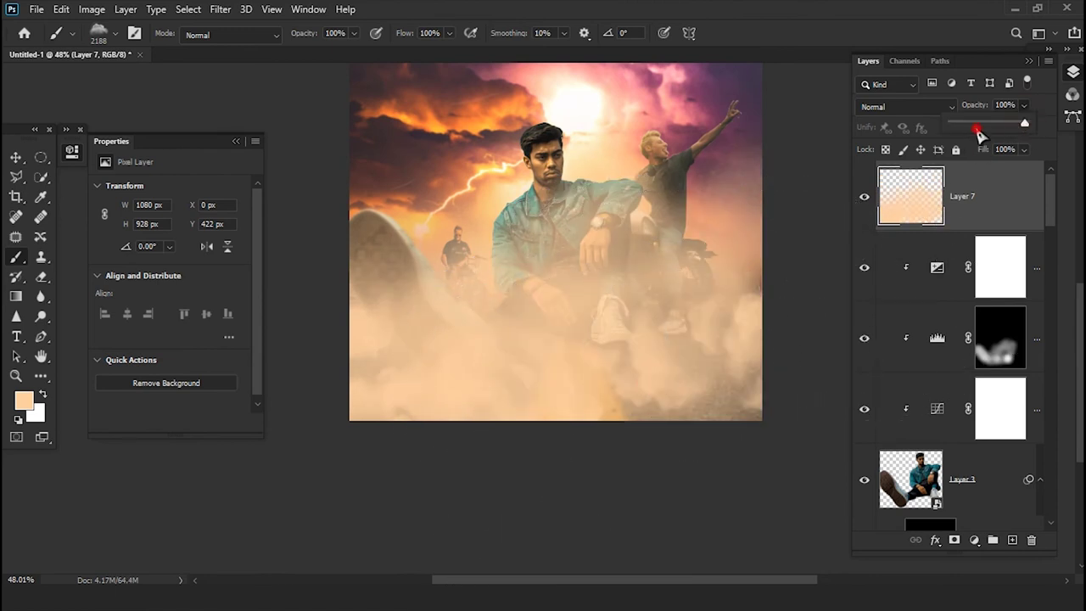
drag(967, 127, 956, 126)
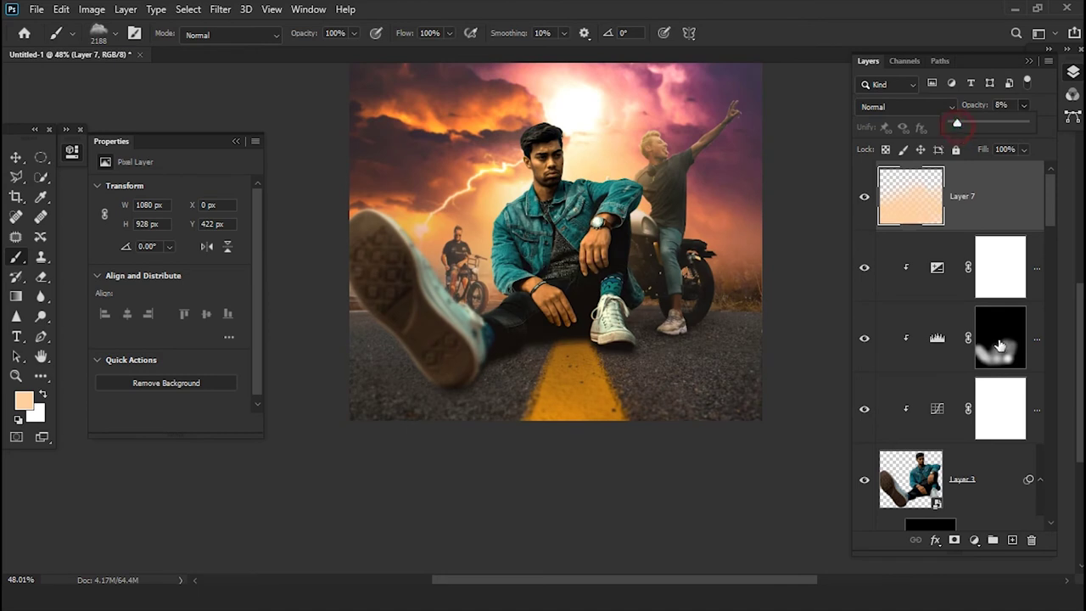
click(1012, 542)
- Paint #a5a3a1 grey cloud haze over the road and shoe on Layer 8, then fade it to 3%
click(25, 405)
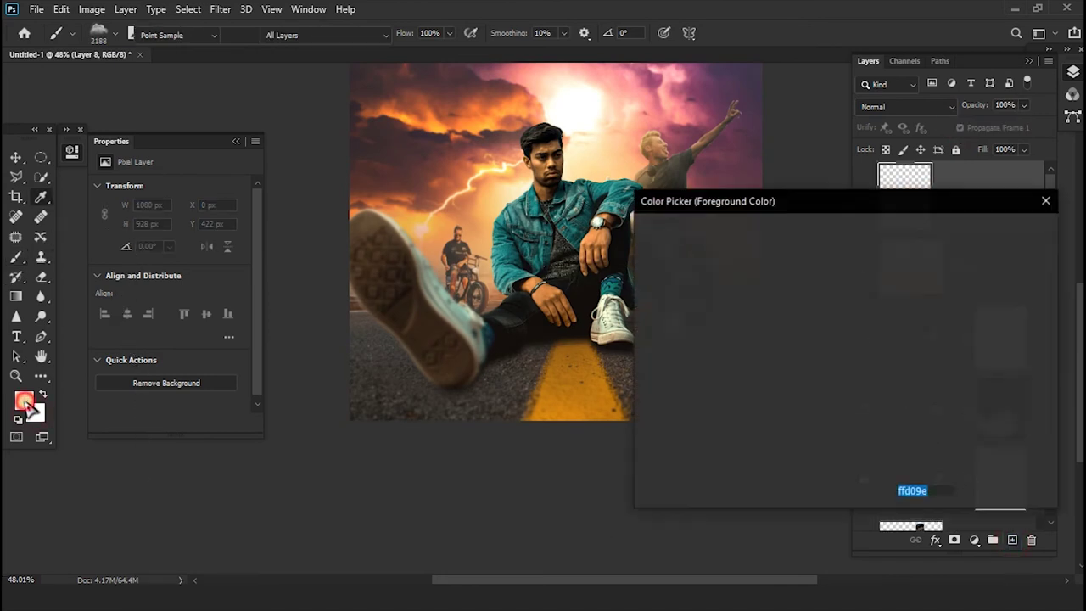
click(649, 317)
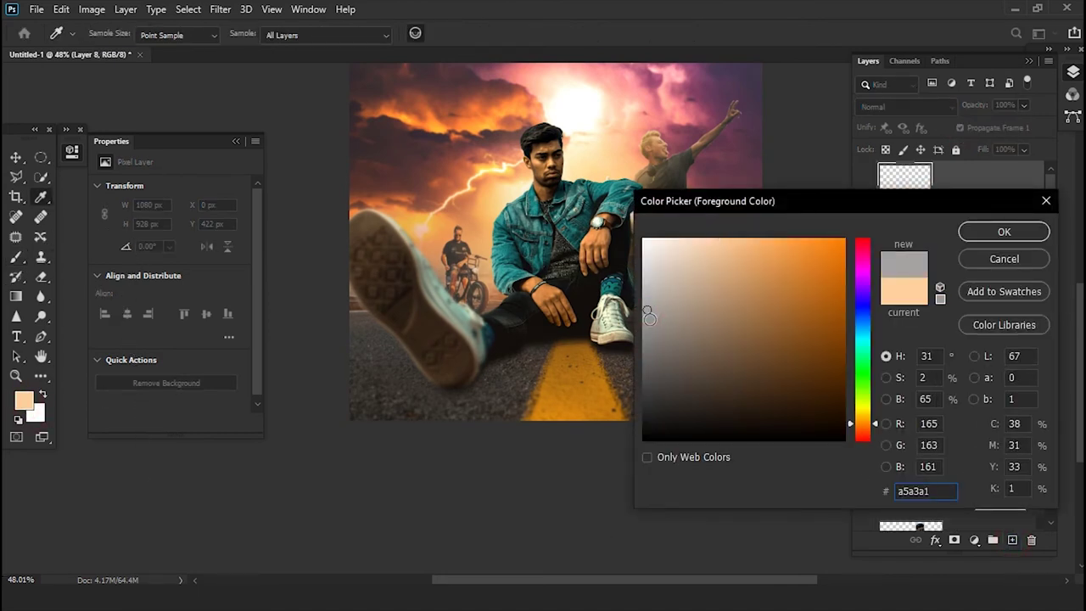
click(1006, 237)
key(b)
drag(709, 448, 577, 462)
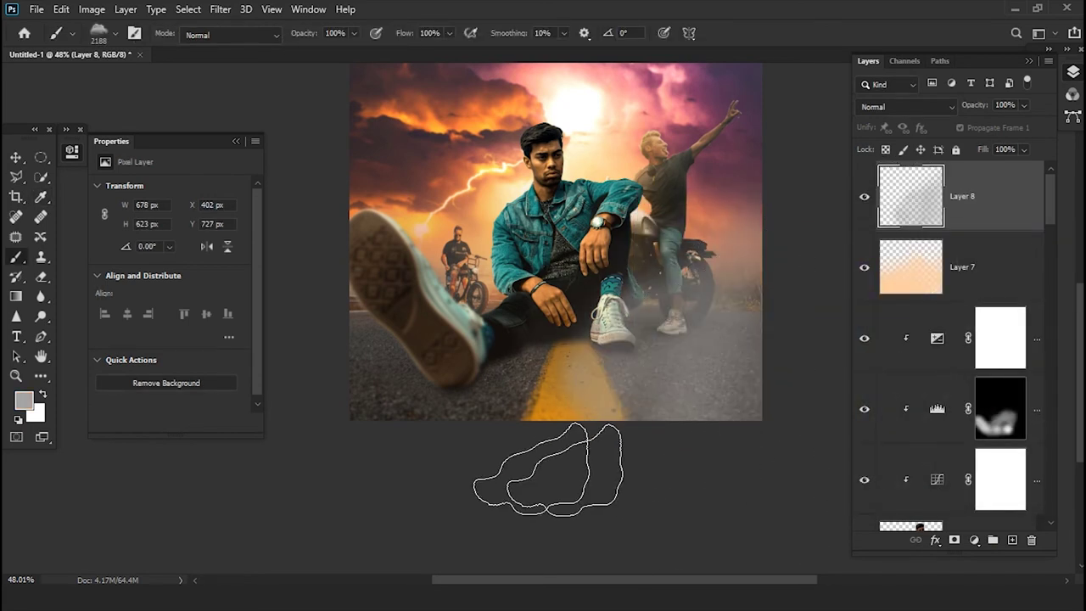
drag(360, 462, 399, 356)
key(bracketright)
key(bracketright)
key(bracketright)
drag(475, 365, 594, 373)
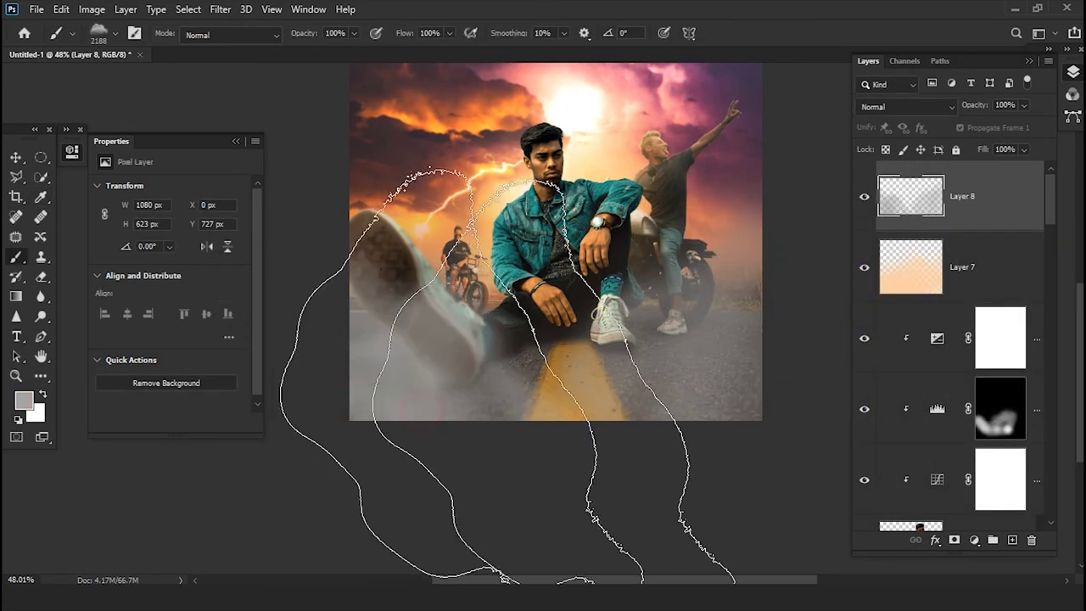
scroll(655, 427, down, 3)
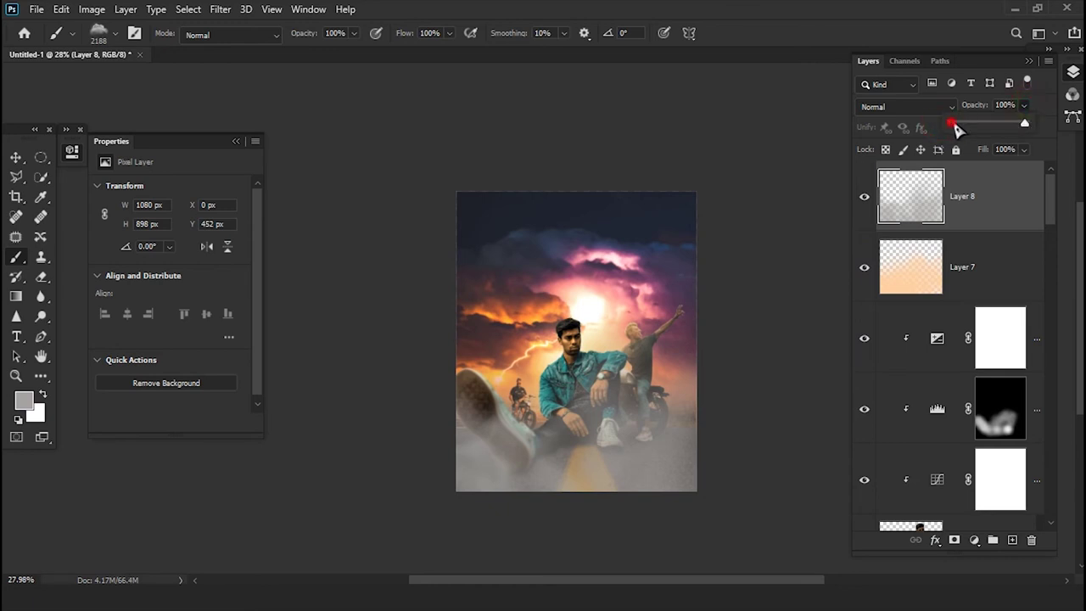
drag(954, 127, 951, 136)
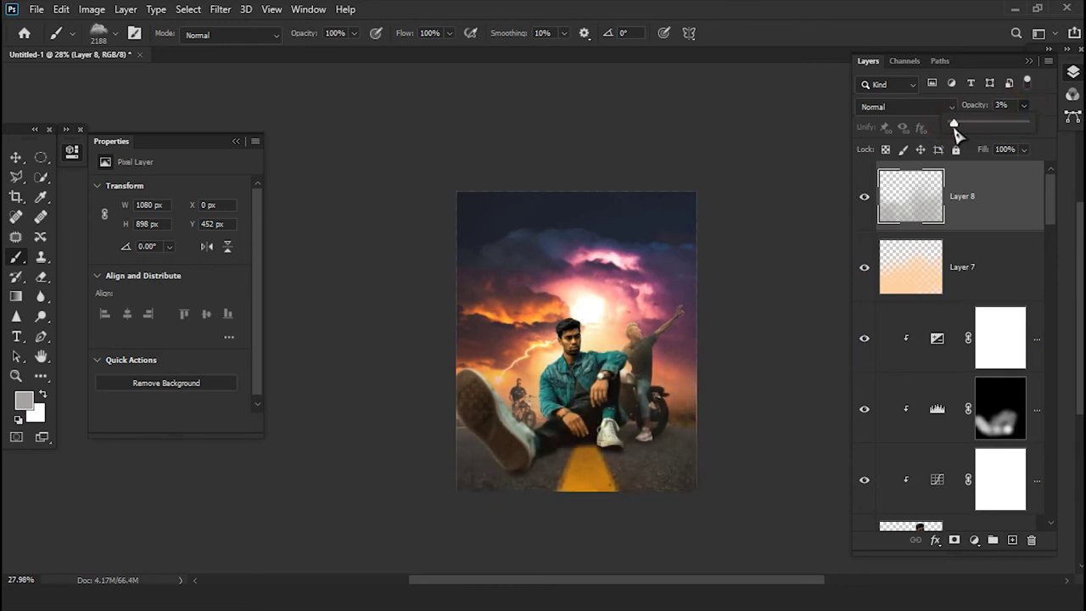
scroll(504, 254, up, 5)
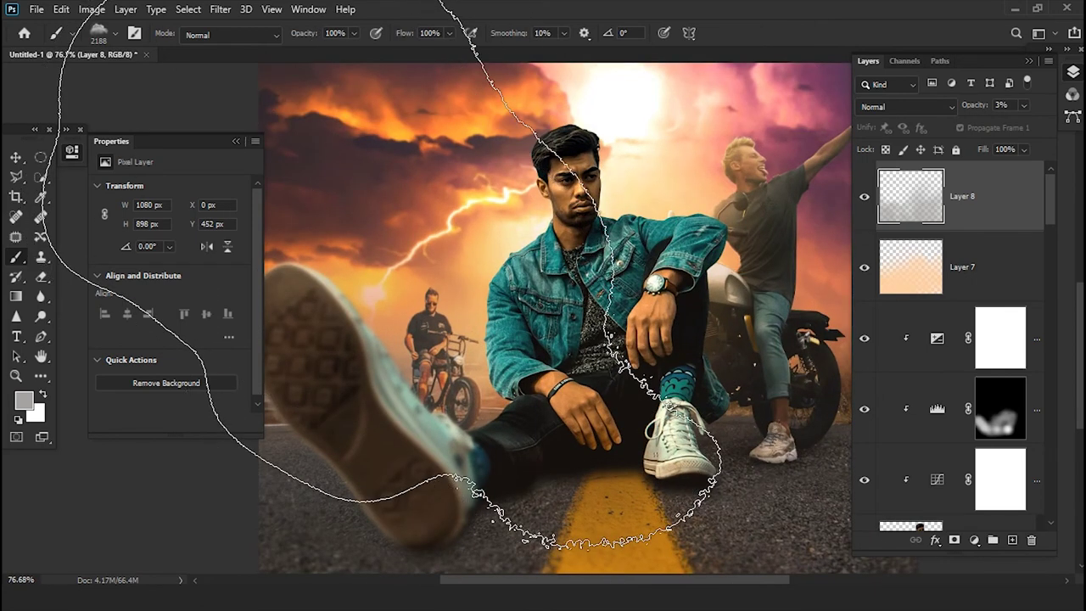
- Set the rider's clipped Hue/Saturation adjustment to Saturation -27
scroll(475, 288, right, 5)
scroll(543, 322, up, 2)
scroll(926, 357, down, 5)
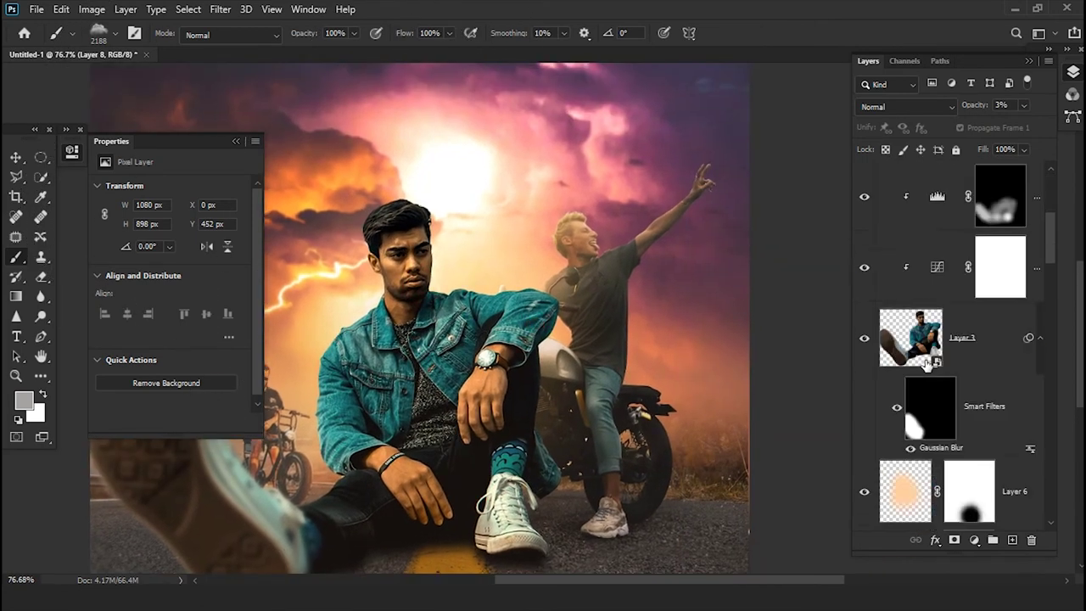
scroll(926, 364, down, 3)
scroll(930, 363, down, 3)
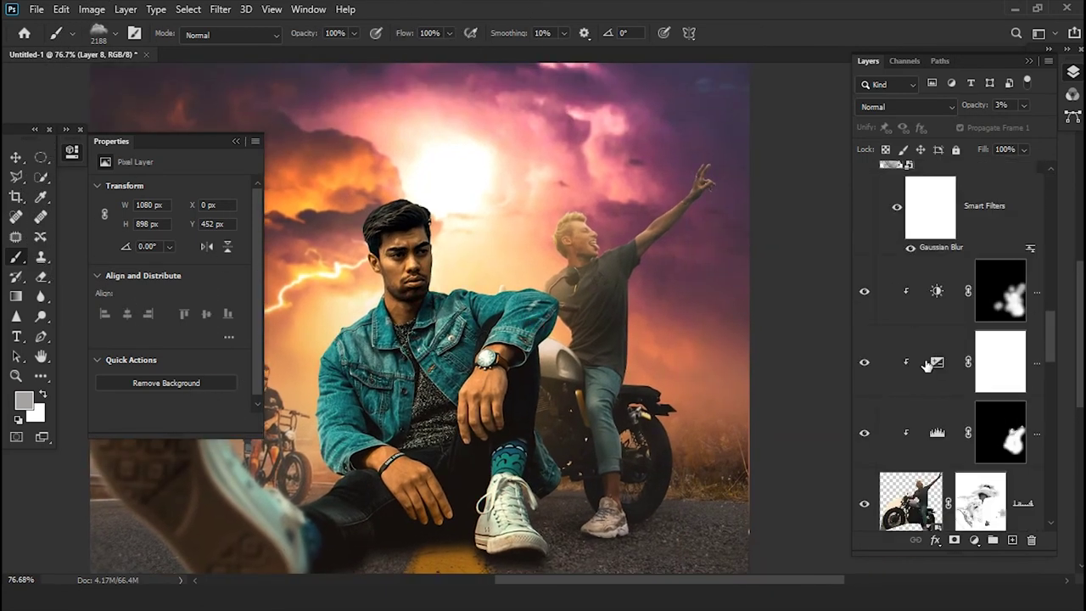
scroll(931, 363, up, 2)
scroll(926, 364, up, 1)
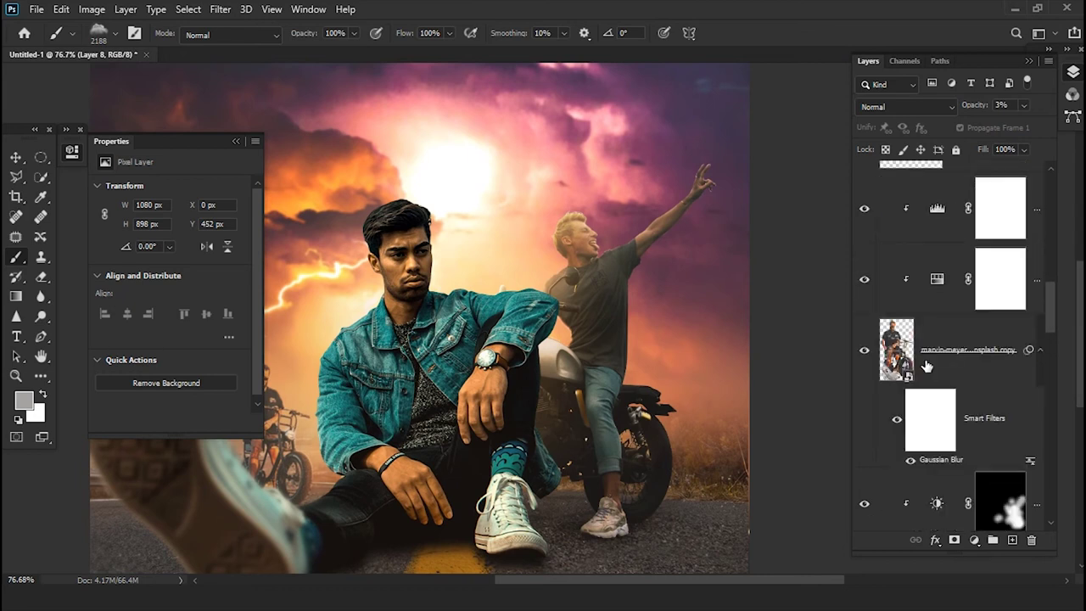
scroll(746, 322, down, 2)
scroll(746, 322, down, 2)
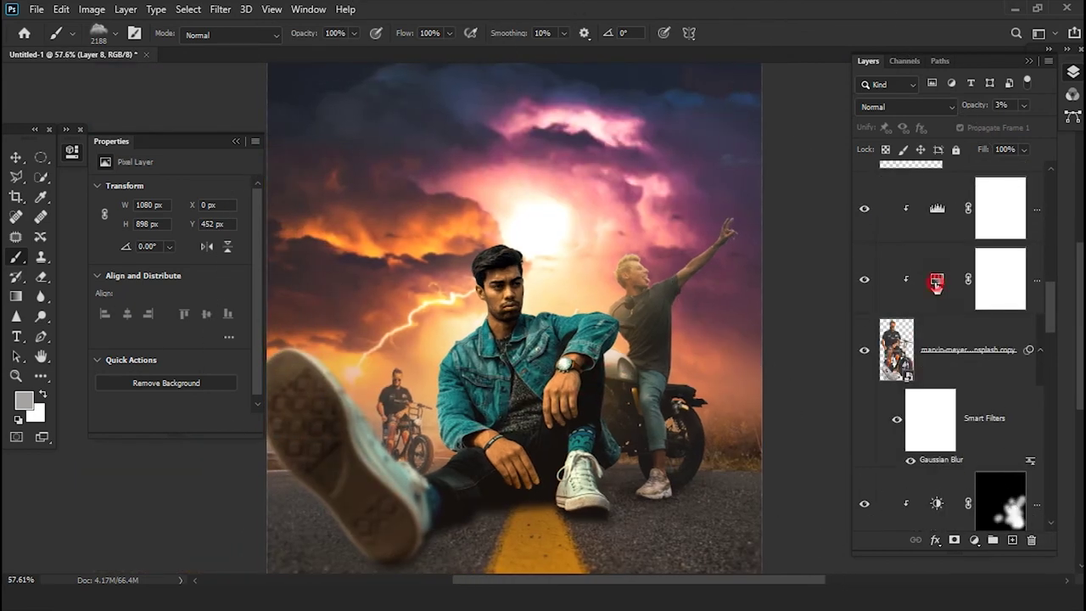
click(936, 280)
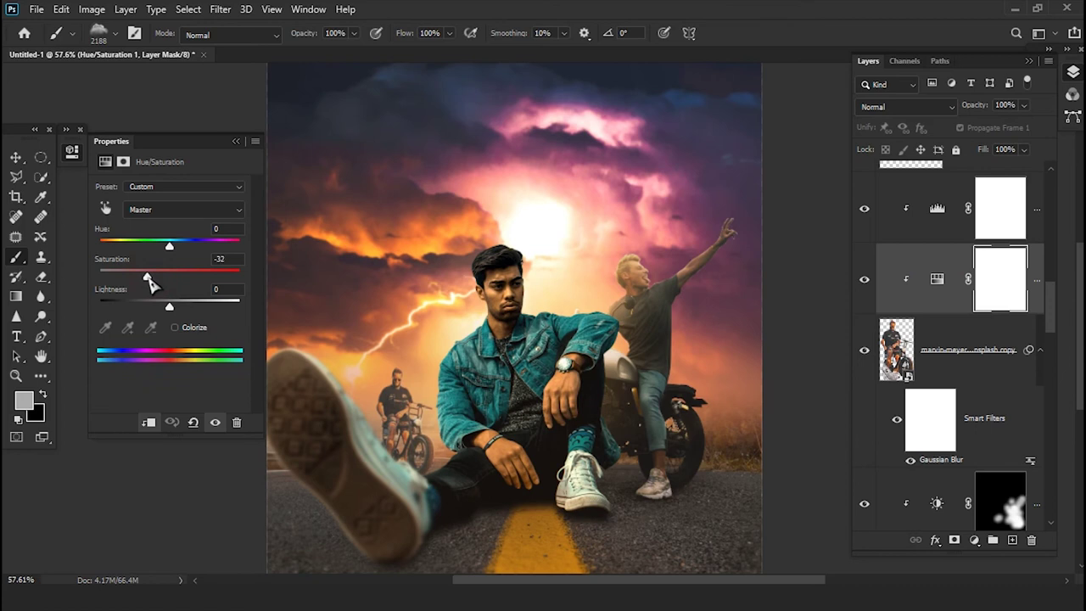
drag(150, 277, 151, 276)
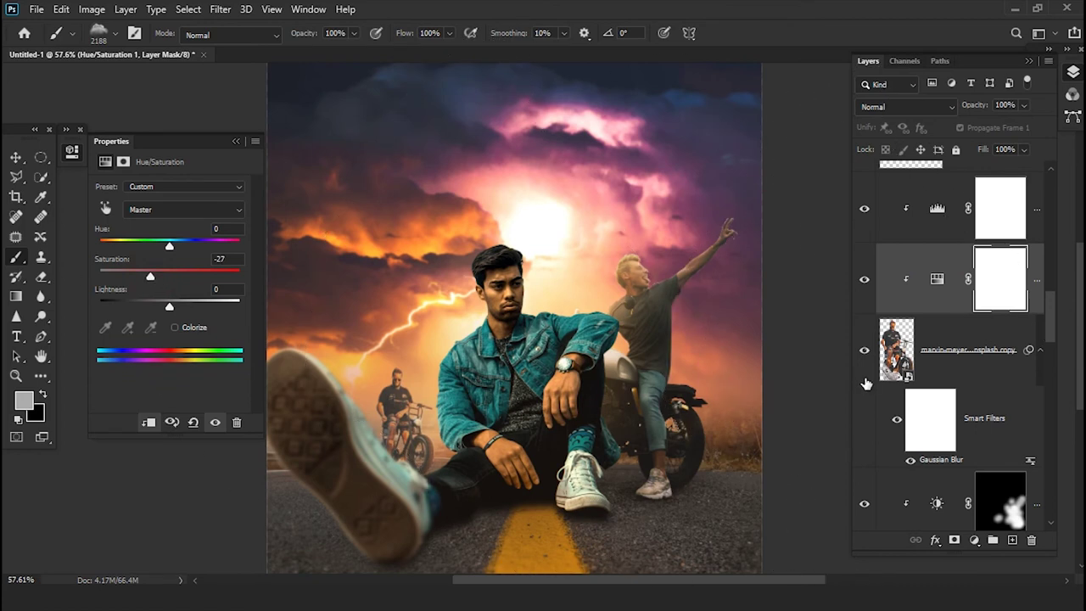
- Select the stormy sky layer, then the coastal layer just above it
scroll(907, 378, down, 5)
scroll(951, 374, down, 2)
scroll(951, 373, down, 3)
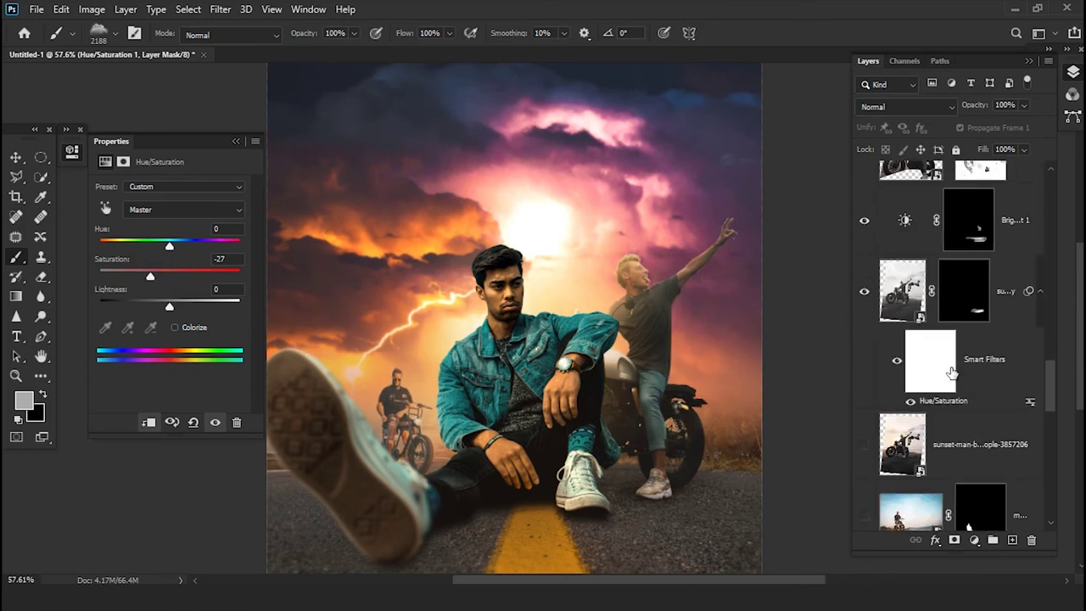
scroll(951, 373, down, 3)
scroll(951, 373, down, 3)
scroll(951, 373, down, 2)
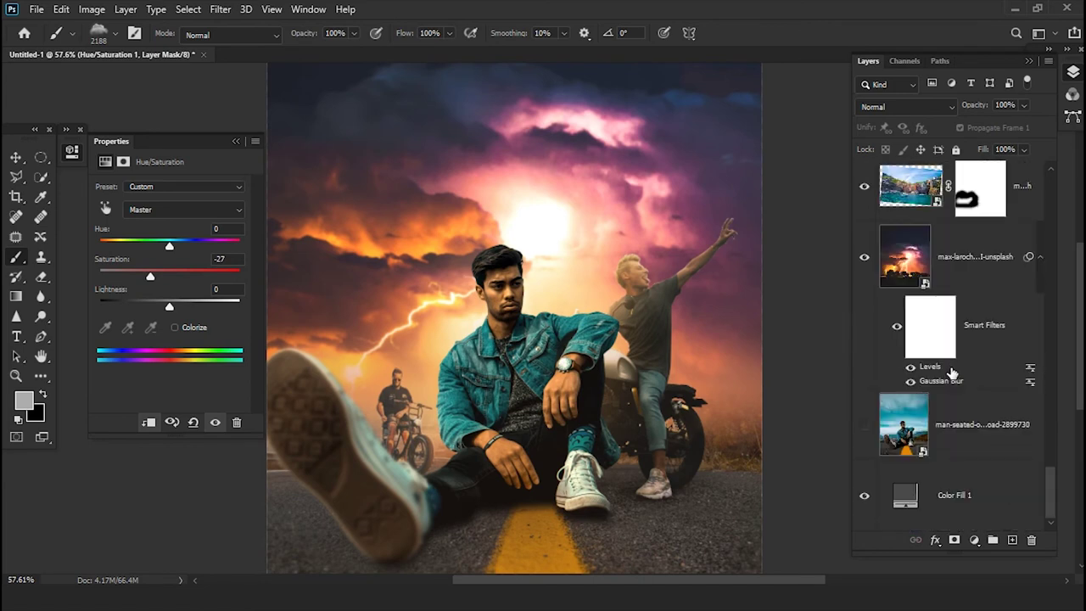
scroll(949, 431, up, 1)
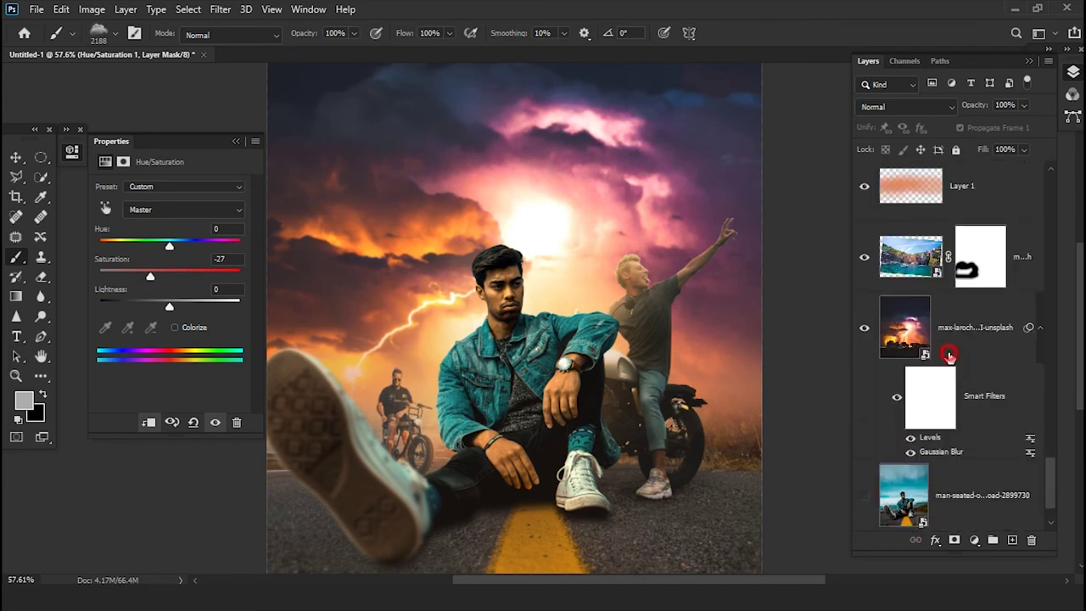
click(995, 343)
key(alt+bracketright)
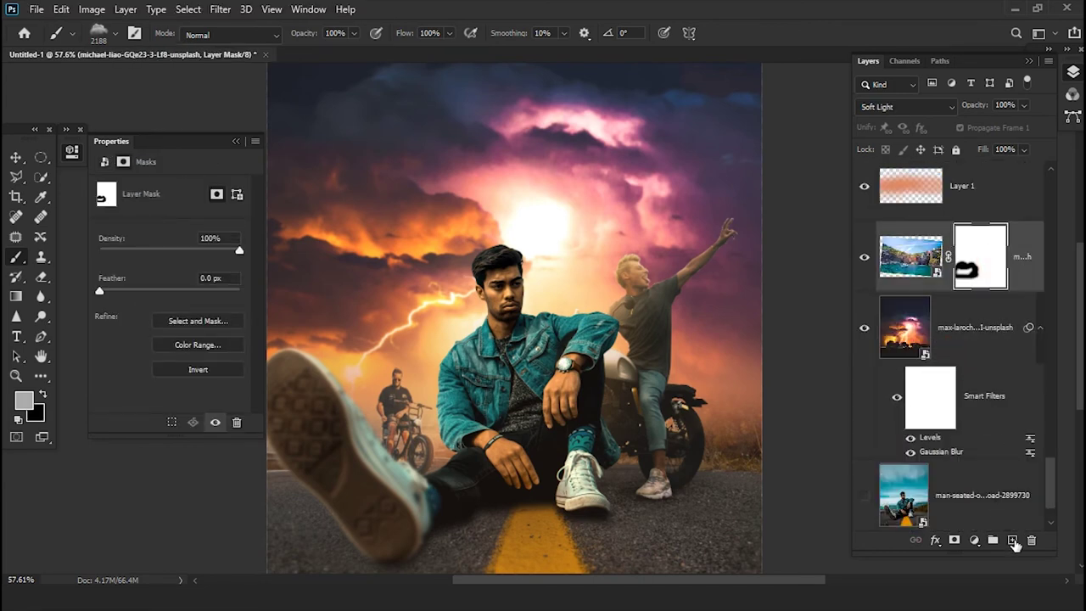
- Create Layer 9 and paint a small cream Cloud_001 stroke near the seated man's knee
click(1012, 541)
right_click(518, 208)
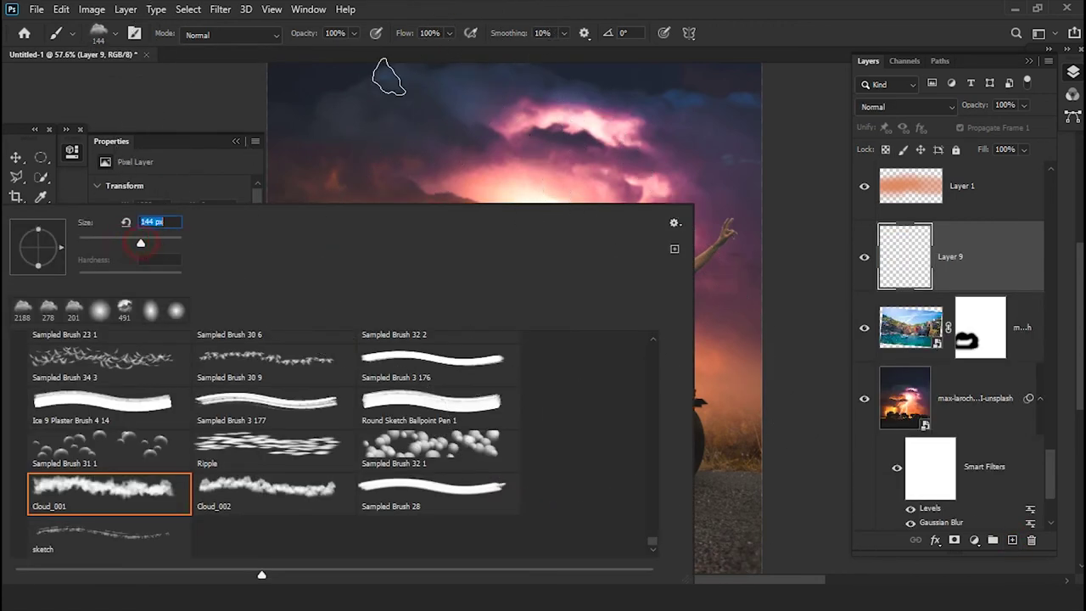
key(Escape)
scroll(509, 438, up, 2)
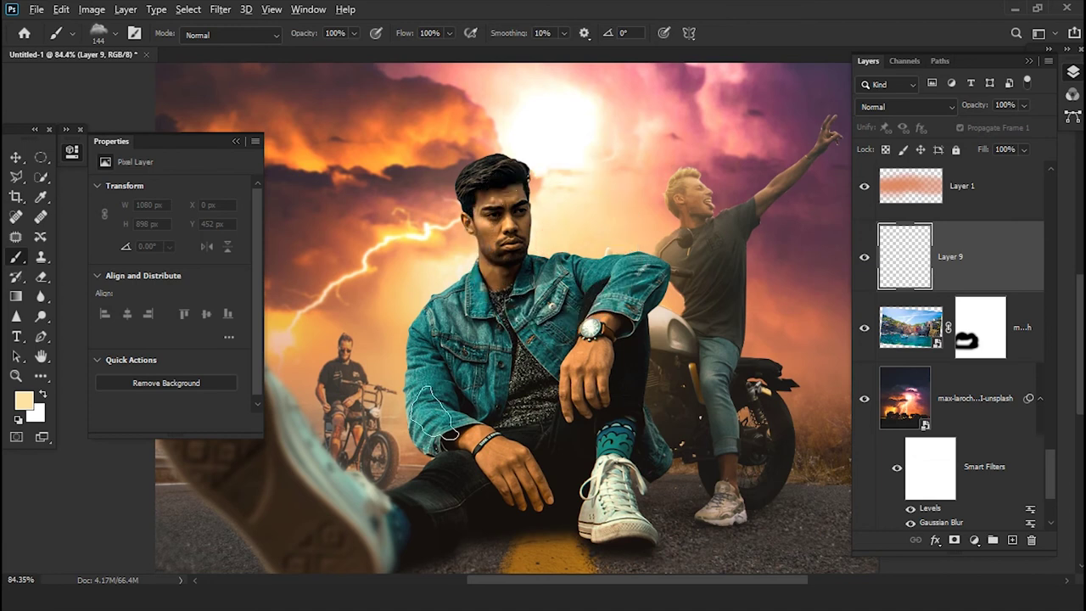
scroll(433, 413, up, 2)
drag(383, 424, 360, 479)
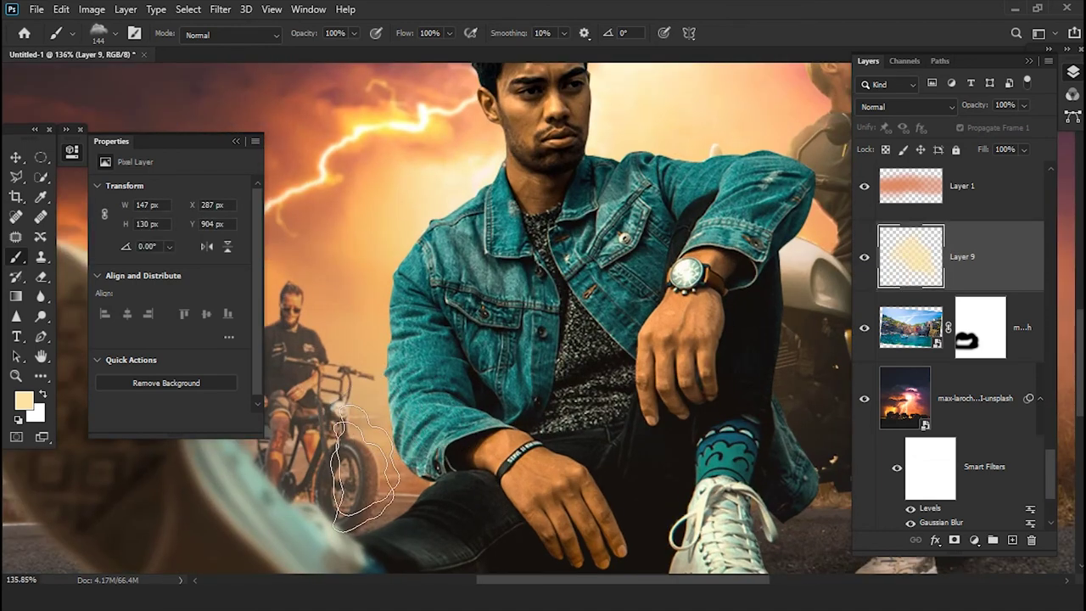
scroll(618, 434, down, 2)
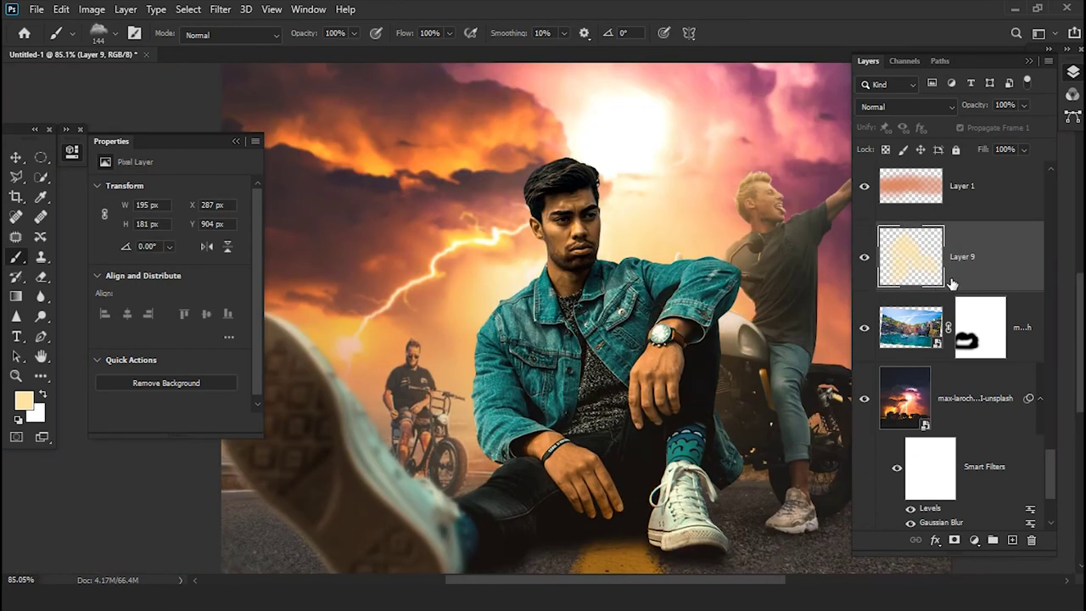
- Create Layer 10 and place it below the blurred road layer
click(1009, 541)
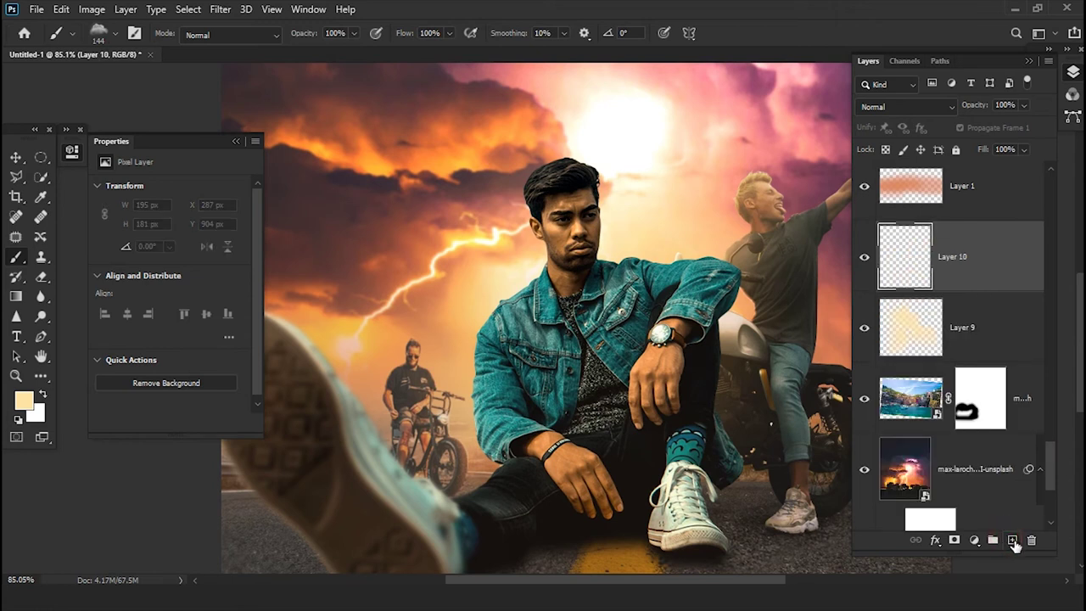
drag(977, 278, 981, 436)
key(alt+bracketright)
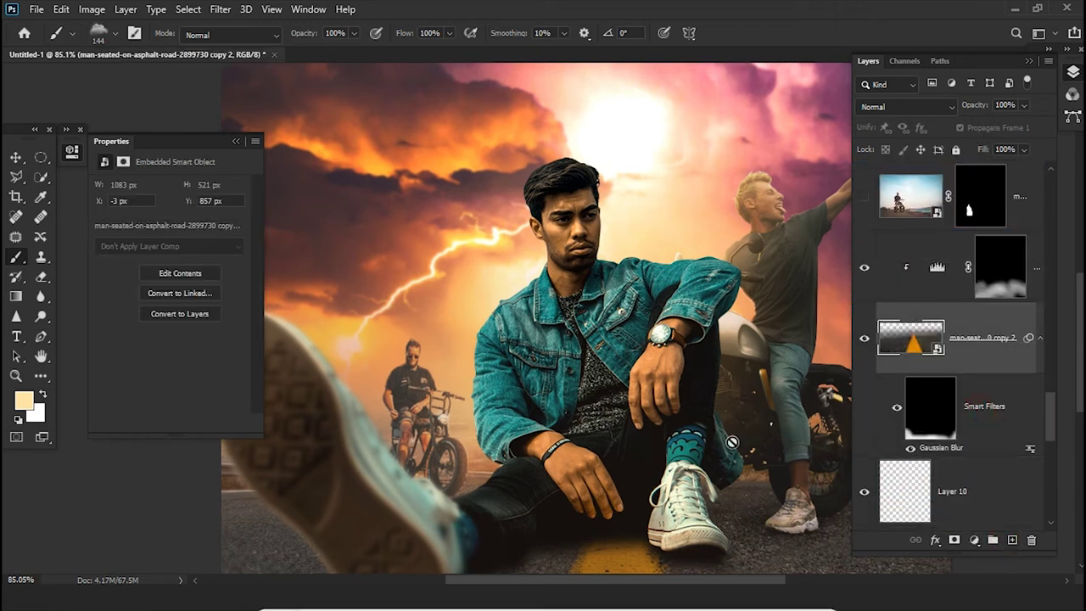
click(954, 494)
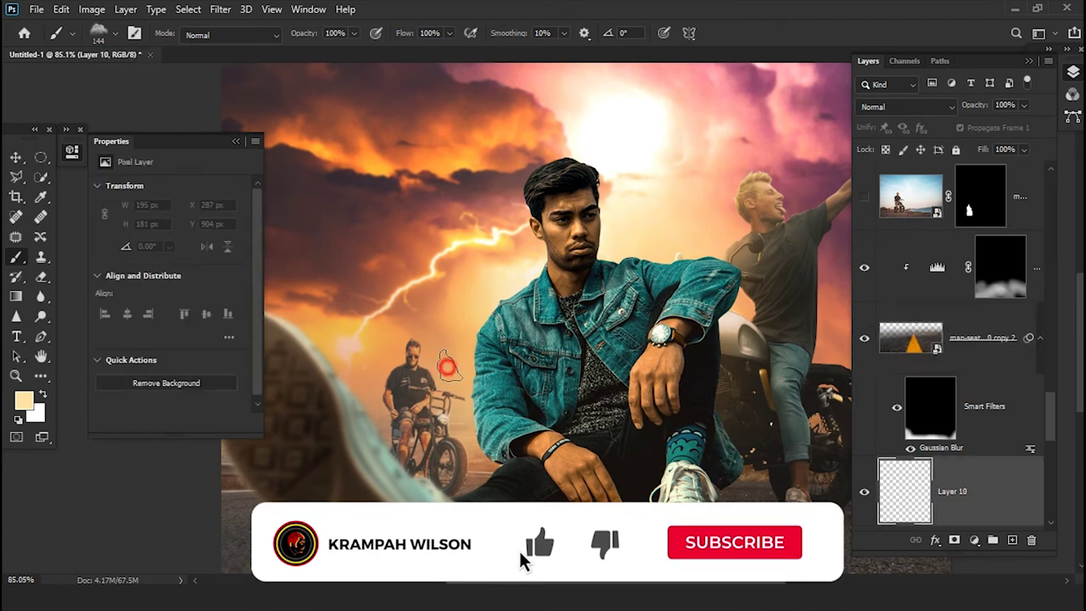
- With a 419 px cloud brush, paint broad cream light across the bottom of the scene
drag(446, 366, 521, 424)
right_click(521, 424)
drag(140, 239, 191, 246)
click(480, 8)
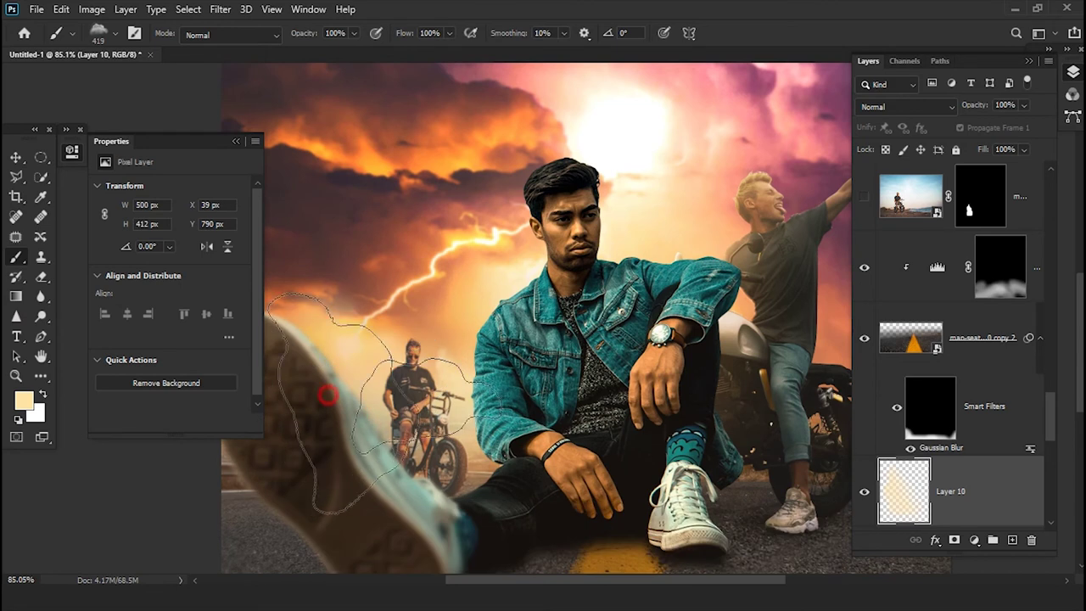
drag(327, 395, 773, 403)
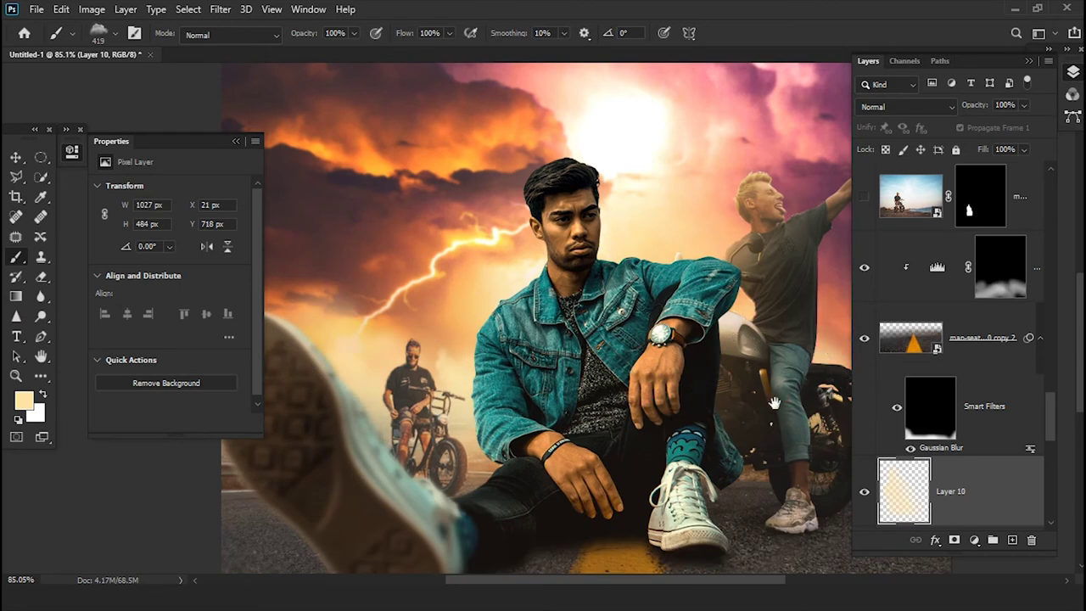
scroll(774, 403, down, 3)
mouse_move(752, 381)
mouse_down()
mouse_move(720, 383)
mouse_move(787, 387)
mouse_up()
scroll(623, 424, down, 2)
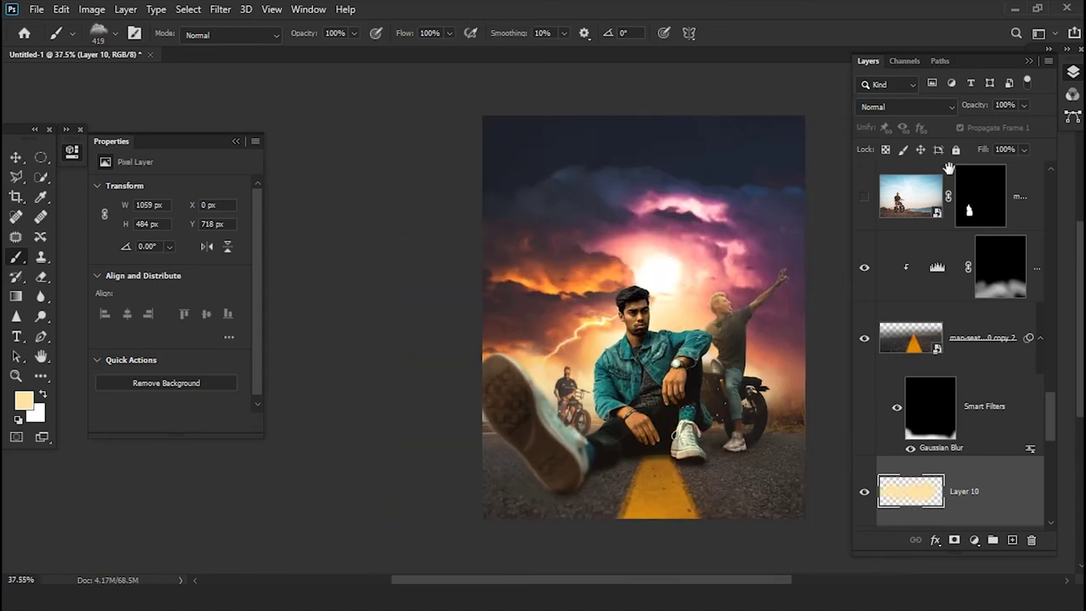
- Set Layer 10 to Overlay, apply a 13.9 px Gaussian Blur, then switch it to Soft Light
click(916, 104)
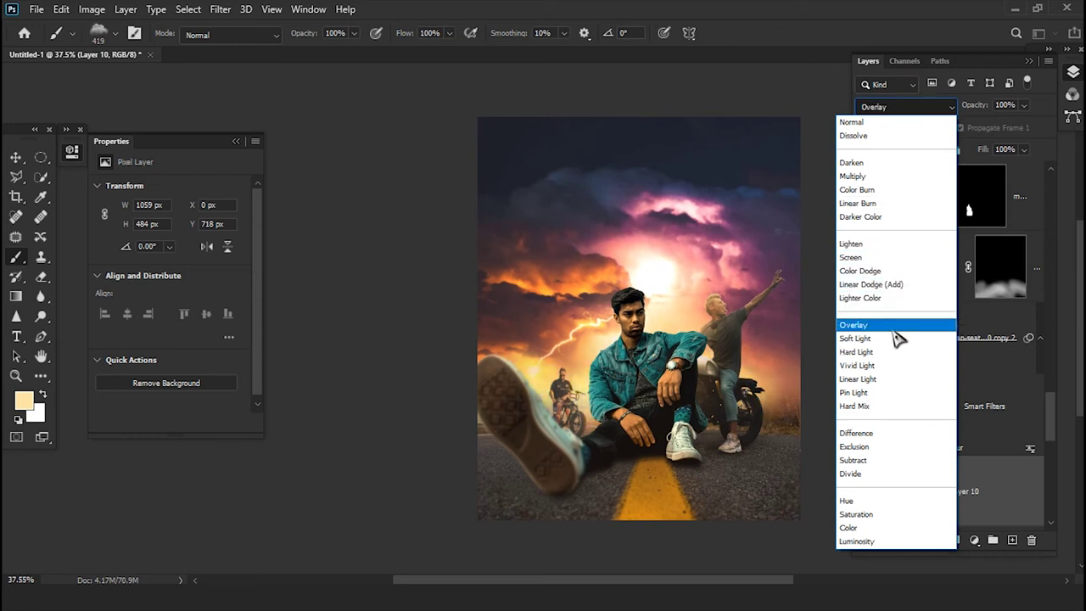
click(893, 330)
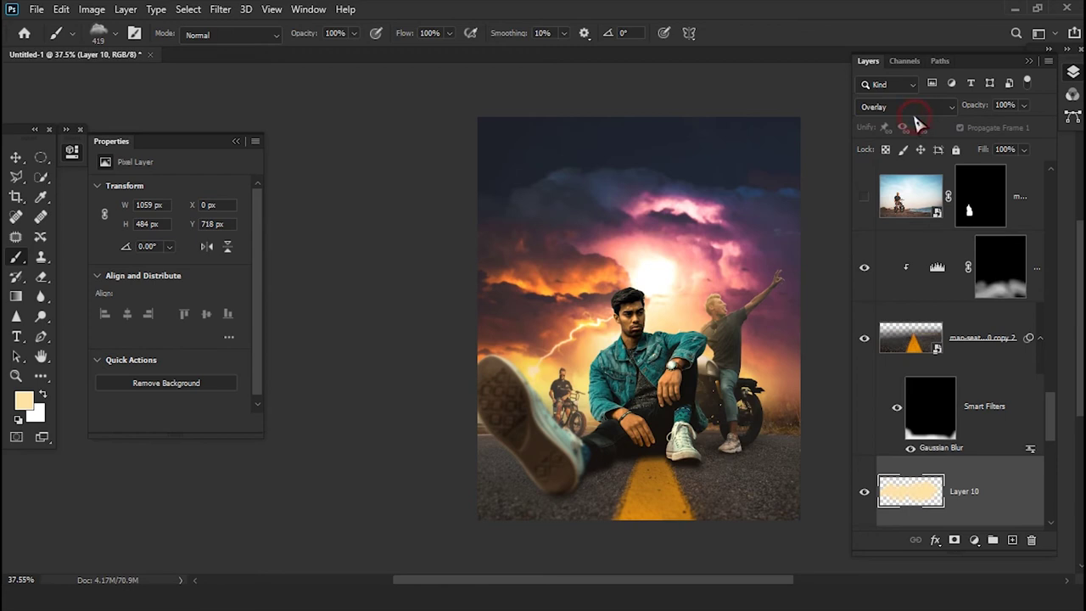
scroll(541, 424, up, 3)
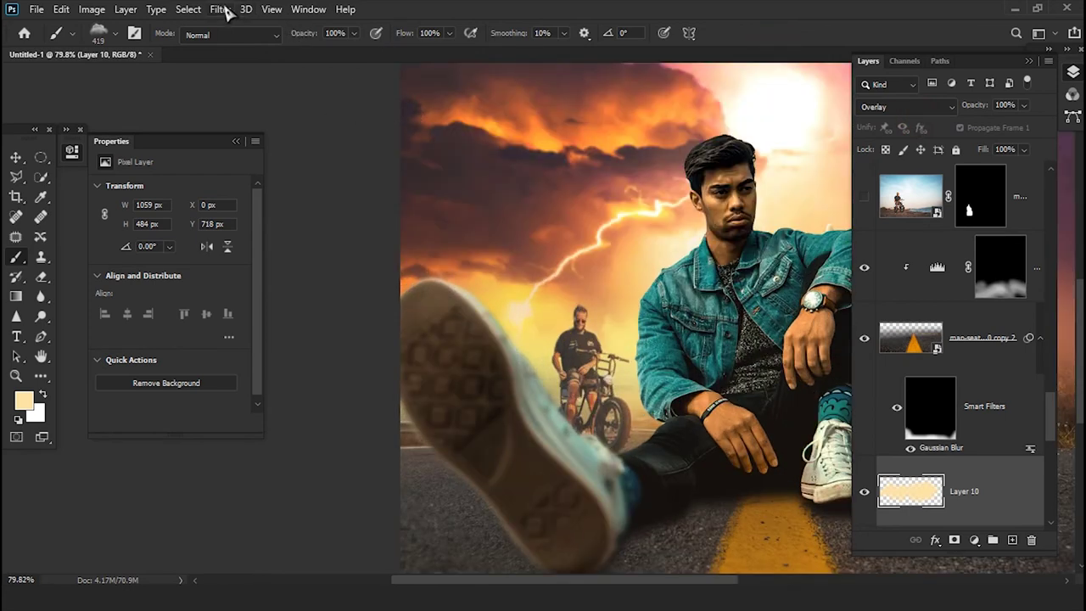
click(222, 9)
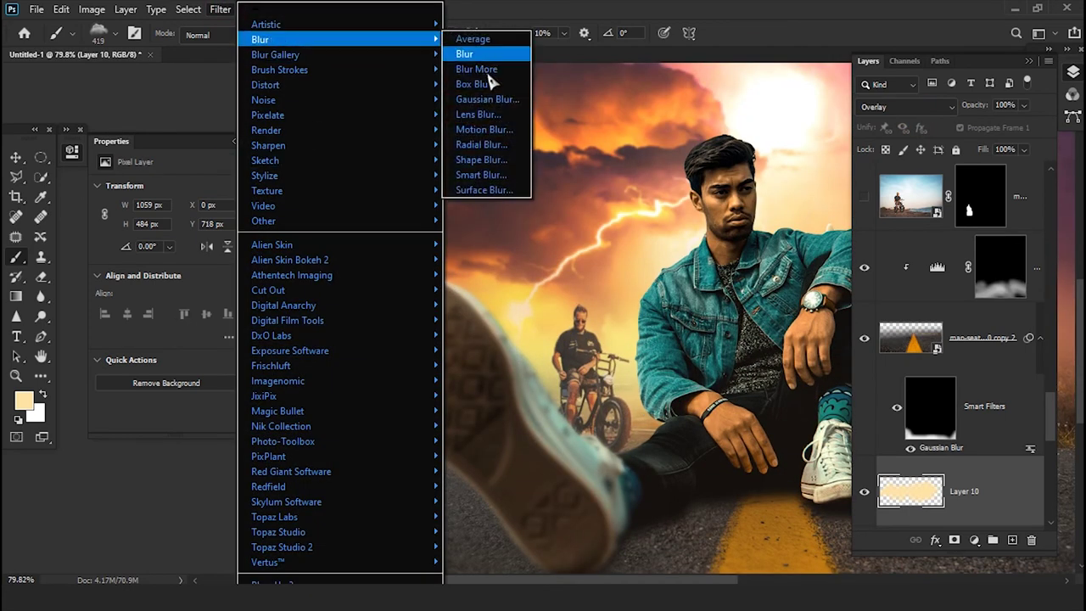
click(487, 99)
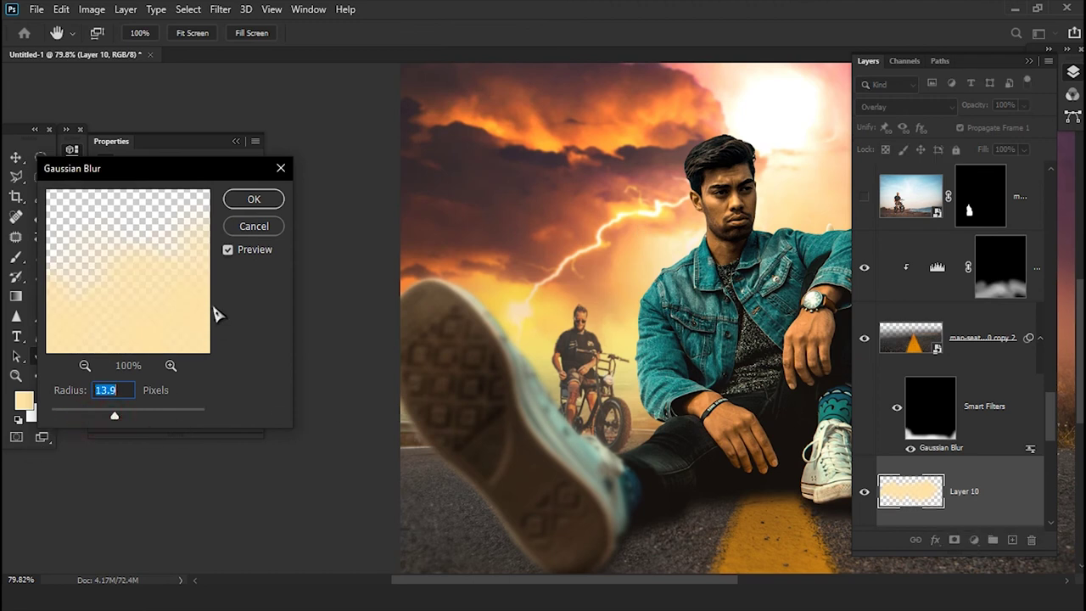
click(245, 203)
click(920, 108)
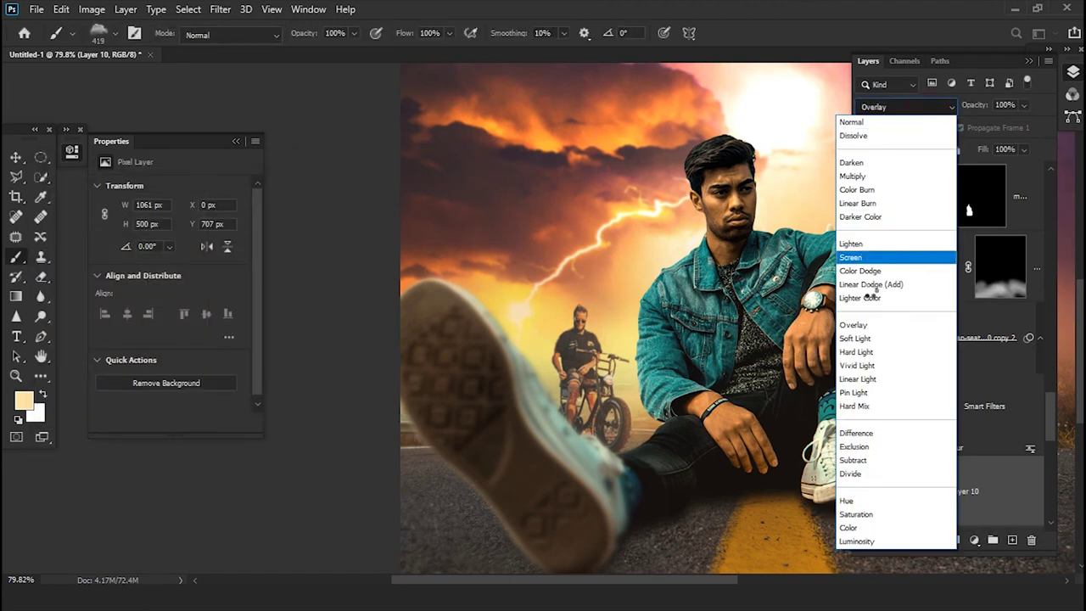
click(858, 338)
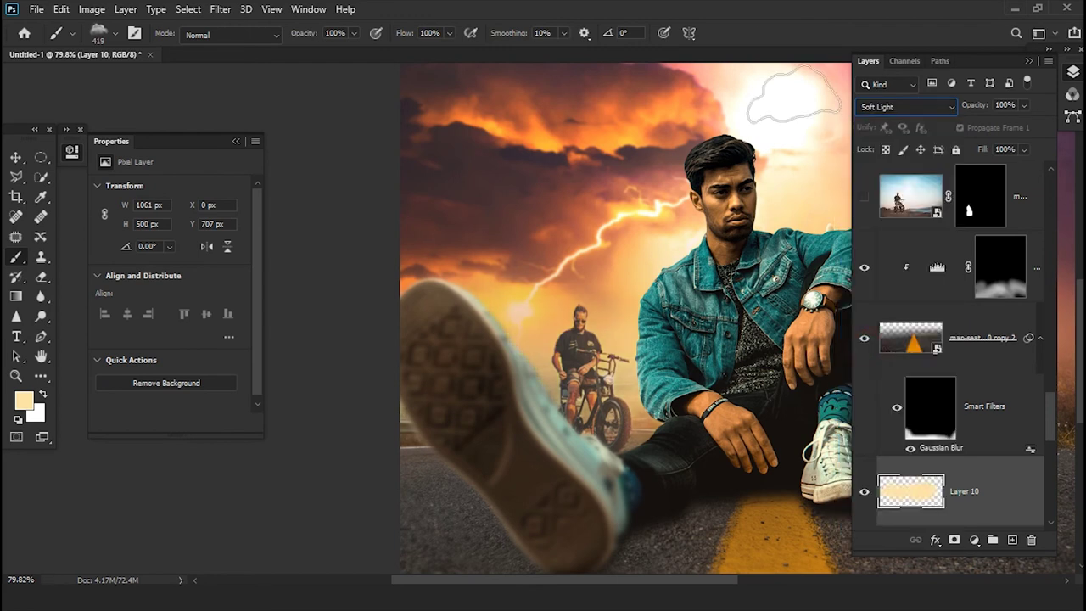
scroll(594, 322, down, 2)
scroll(550, 308, up, 4)
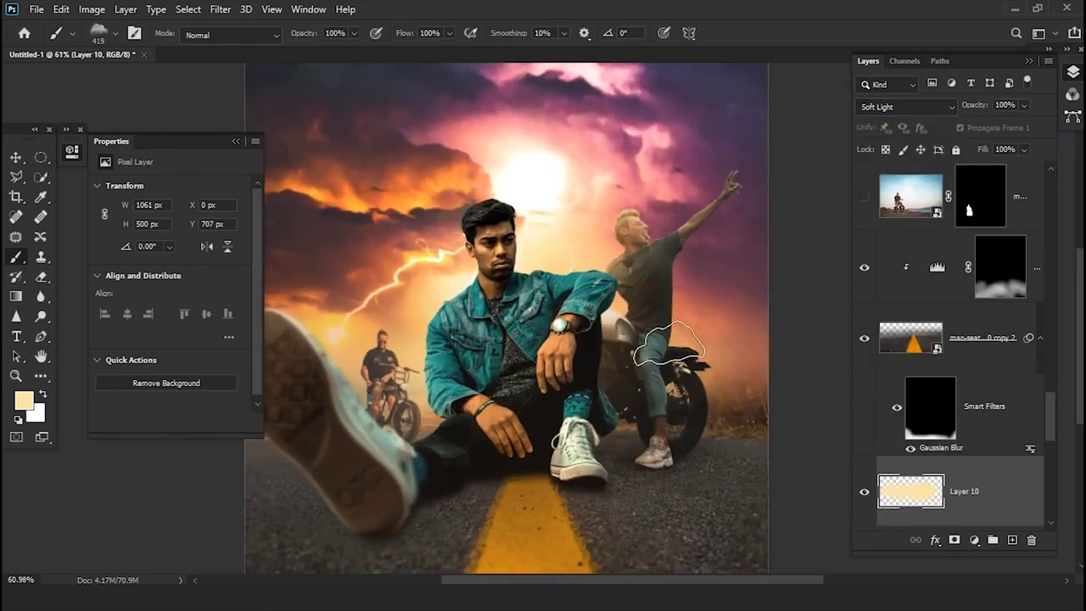
- Apply the layer mask on the motorcycle layer (Layer 4)
scroll(593, 331, up, 4)
scroll(610, 281, down, 5)
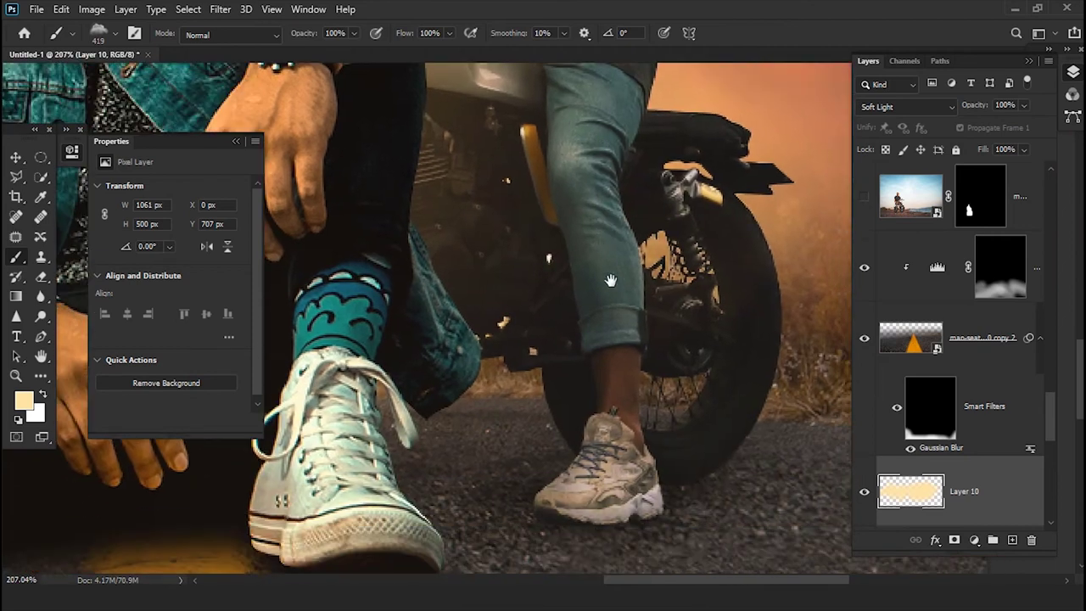
scroll(611, 271, down, 1)
scroll(610, 266, down, 1)
scroll(937, 392, down, 4)
scroll(938, 392, up, 5)
scroll(937, 392, up, 1)
scroll(938, 392, down, 5)
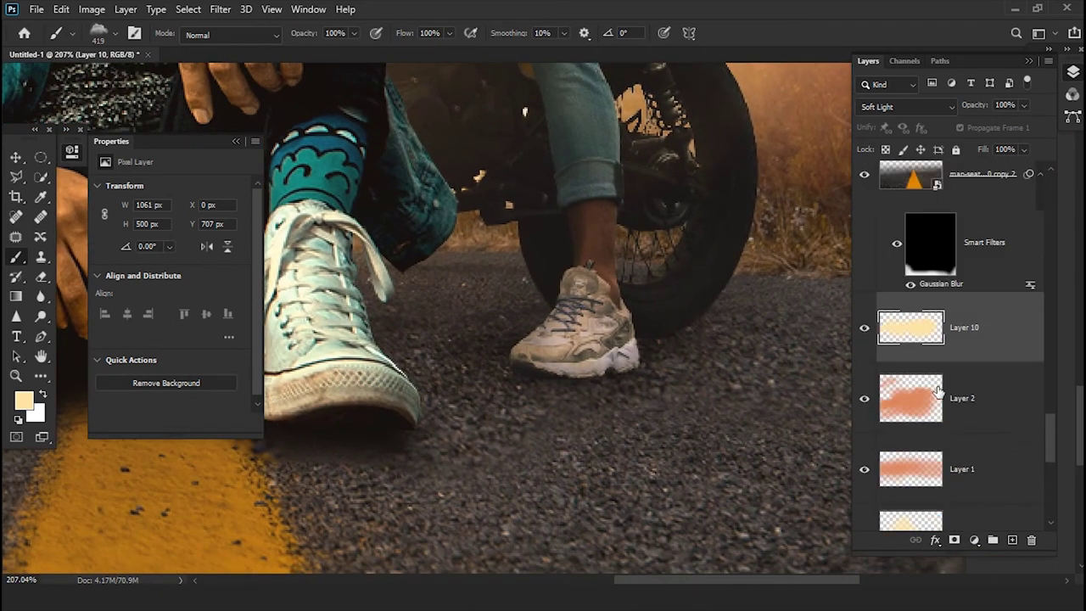
scroll(937, 392, up, 2)
scroll(937, 392, up, 2)
scroll(937, 392, up, 2)
scroll(938, 392, up, 1)
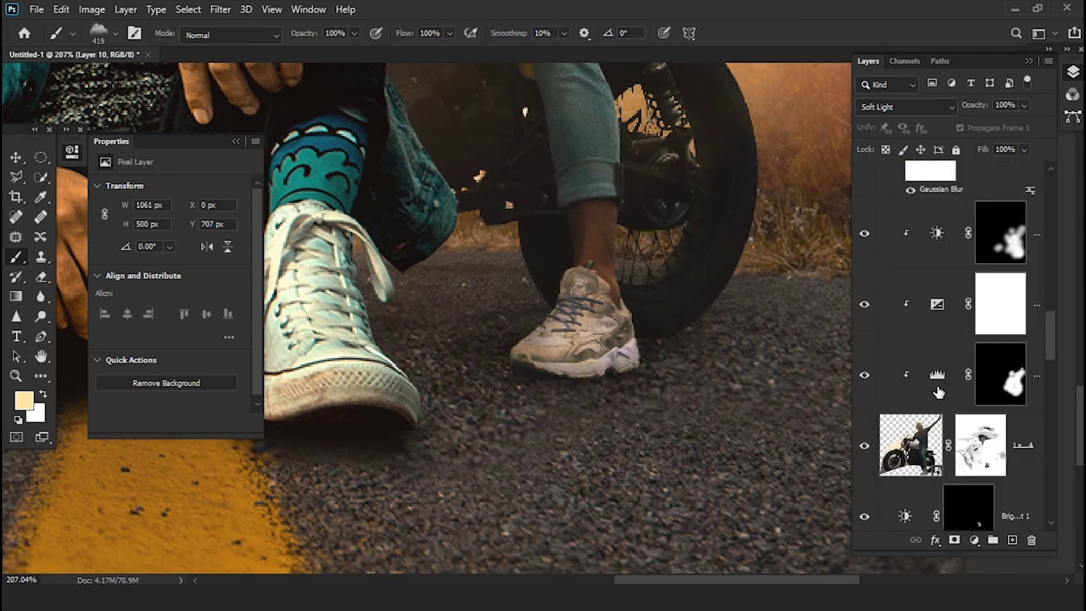
scroll(938, 392, down, 3)
click(915, 259)
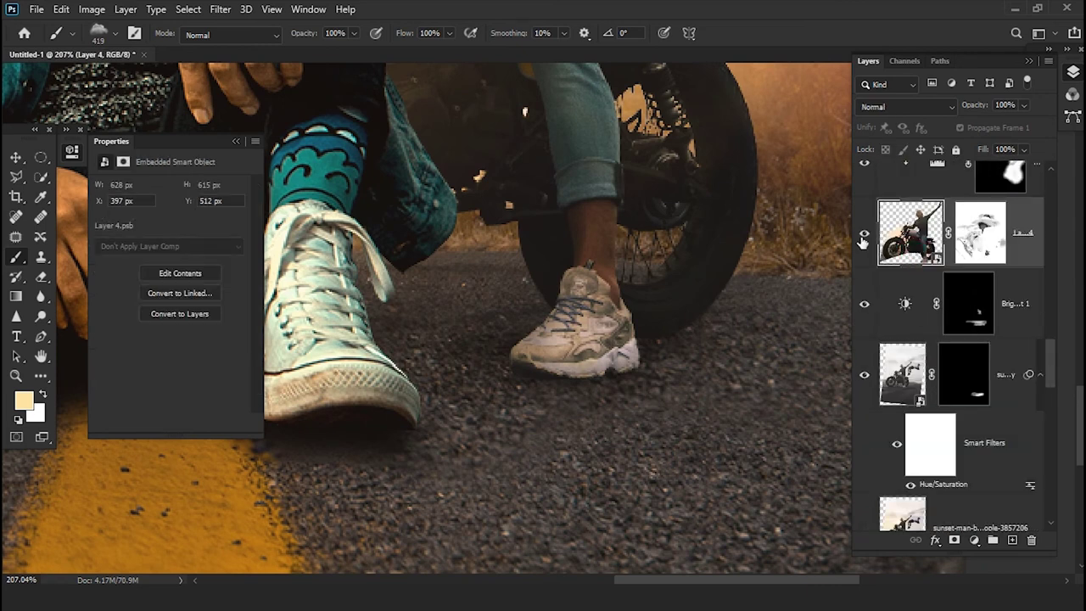
right_click(1035, 241)
click(844, 163)
click(909, 249)
- Load the motorcycle's outline as a selection and add a dark Solid Color fill from it
ctrl+click(910, 231)
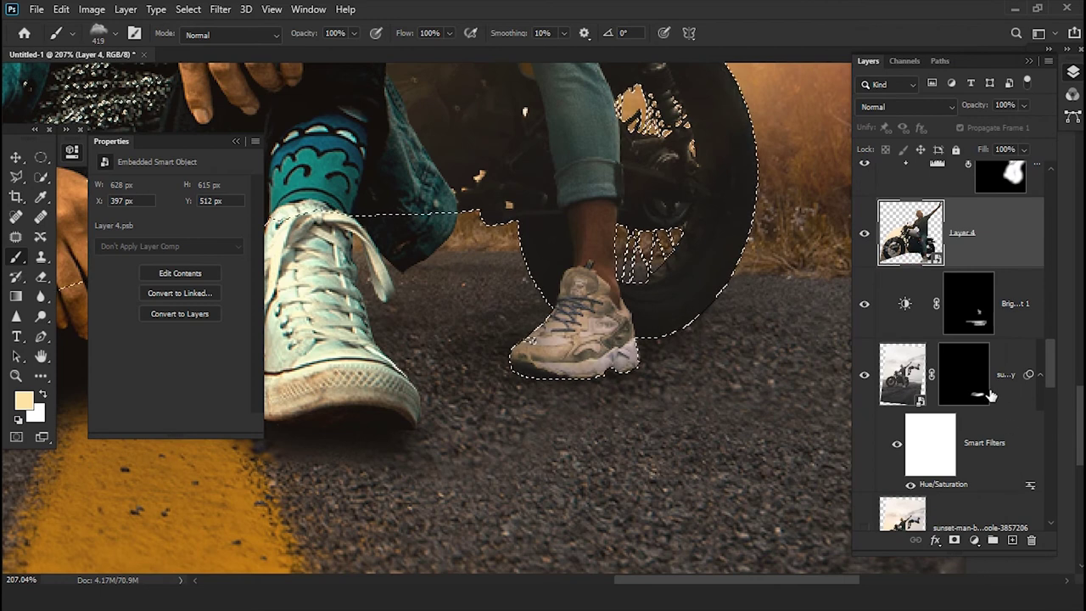
click(968, 302)
click(972, 540)
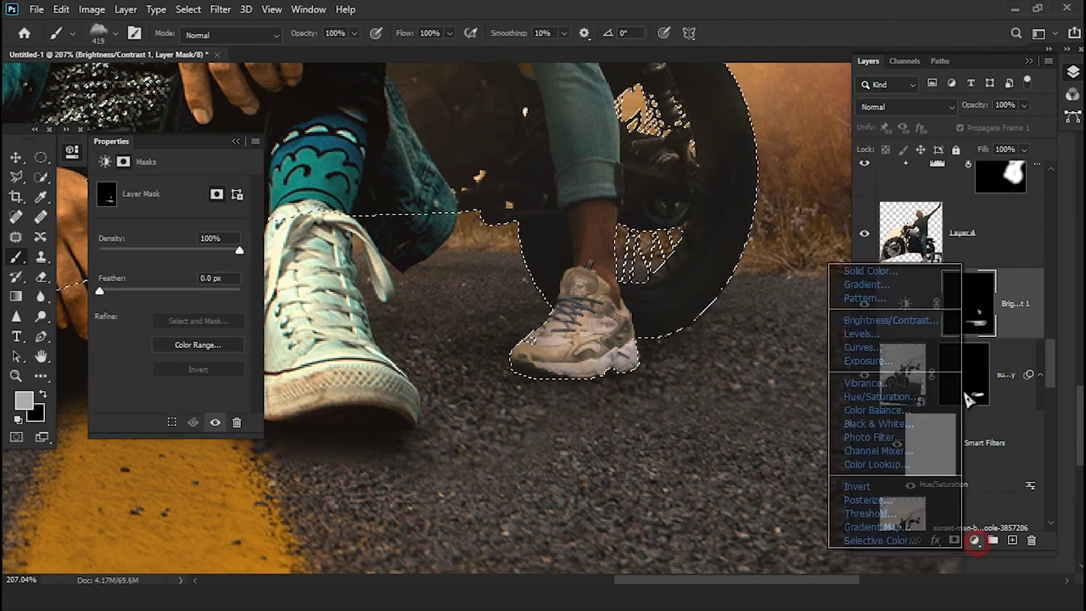
key(Escape)
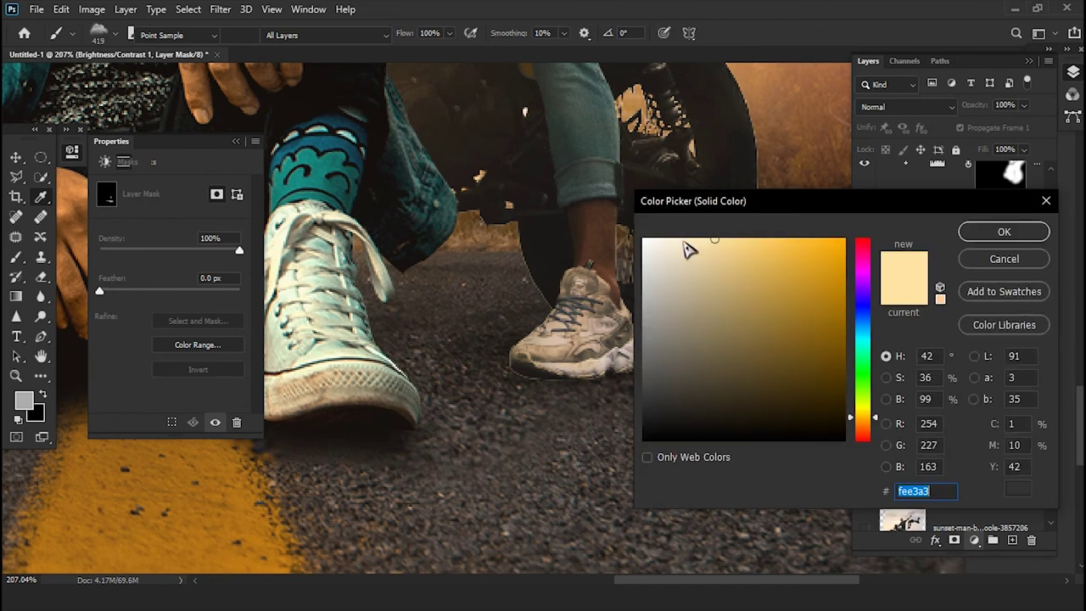
click(679, 302)
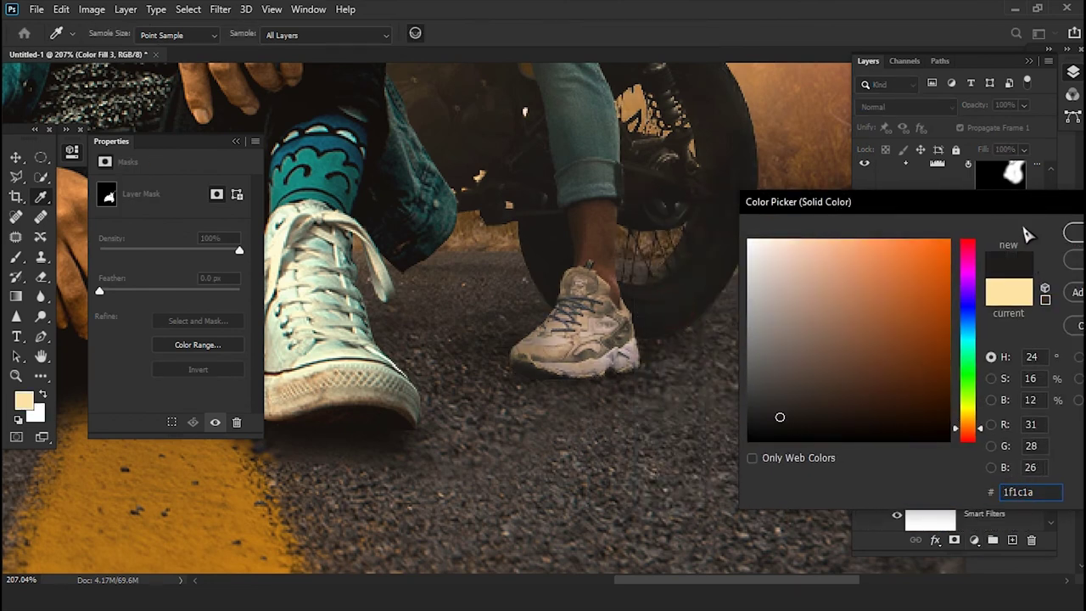
key(Return)
- Move the fill down 8 px, make it black (000000), and feather its mask 4.2 px
click(15, 158)
mouse_move(618, 333)
mouse_down()
mouse_move(617, 348)
mouse_move(674, 349)
mouse_up()
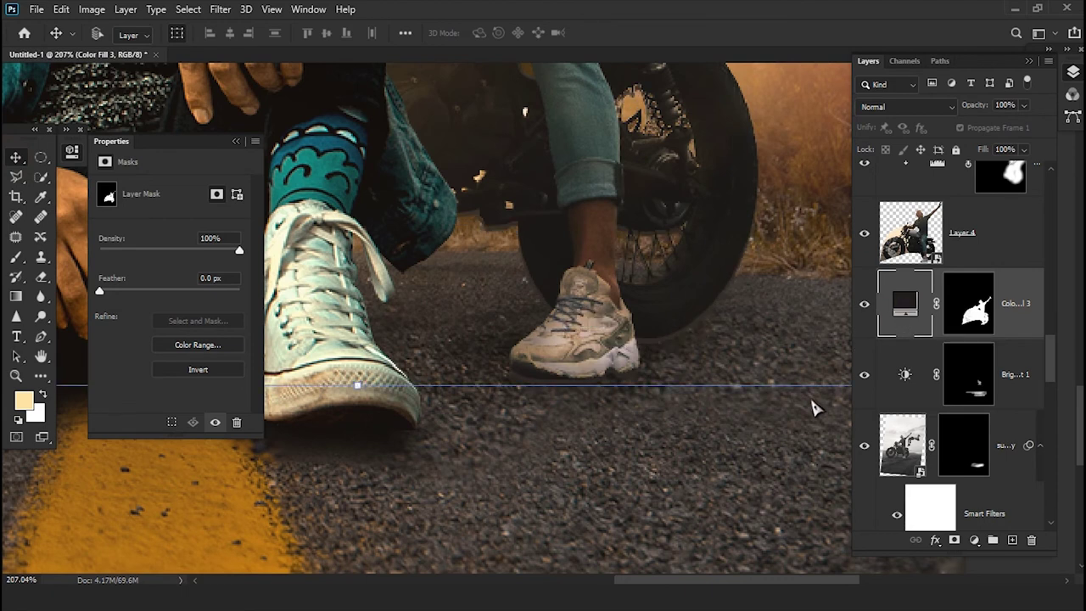
double_click(904, 303)
text(000000)
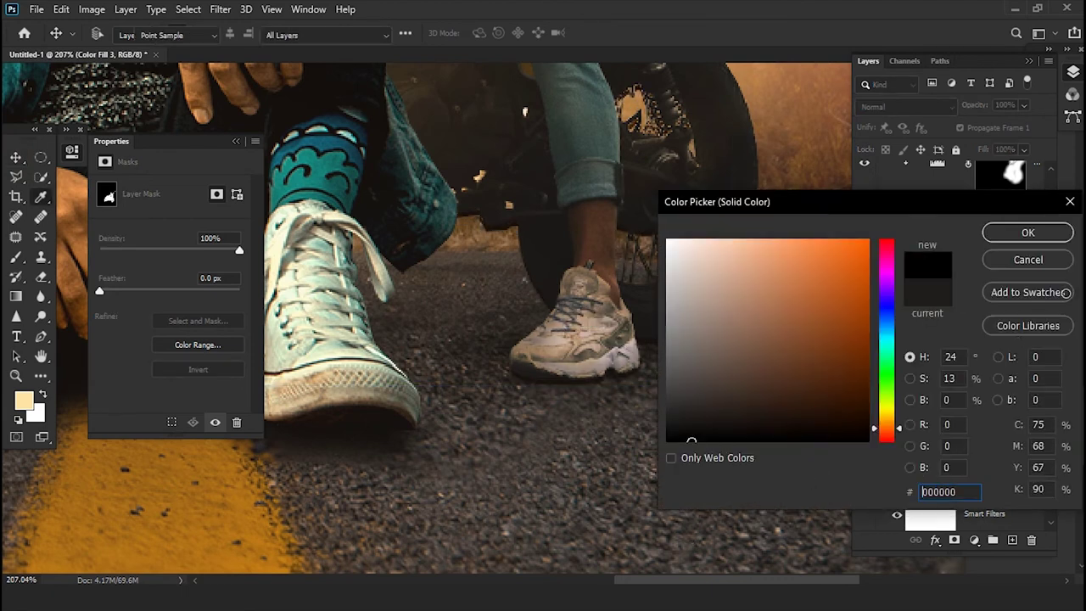
click(1028, 233)
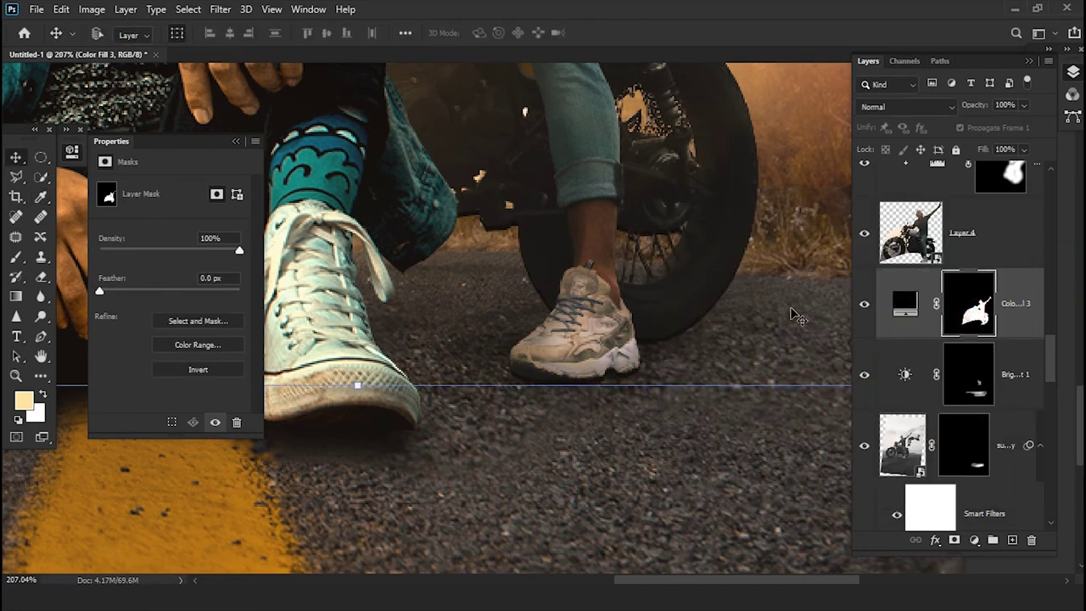
drag(122, 297, 132, 294)
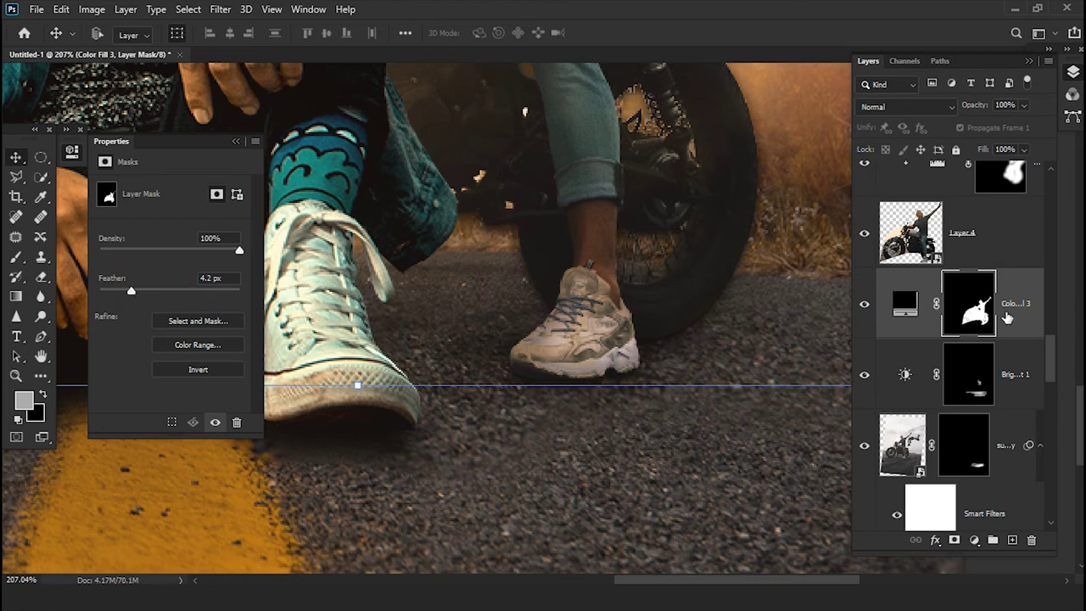
scroll(492, 307, down, 3)
scroll(511, 358, down, 2)
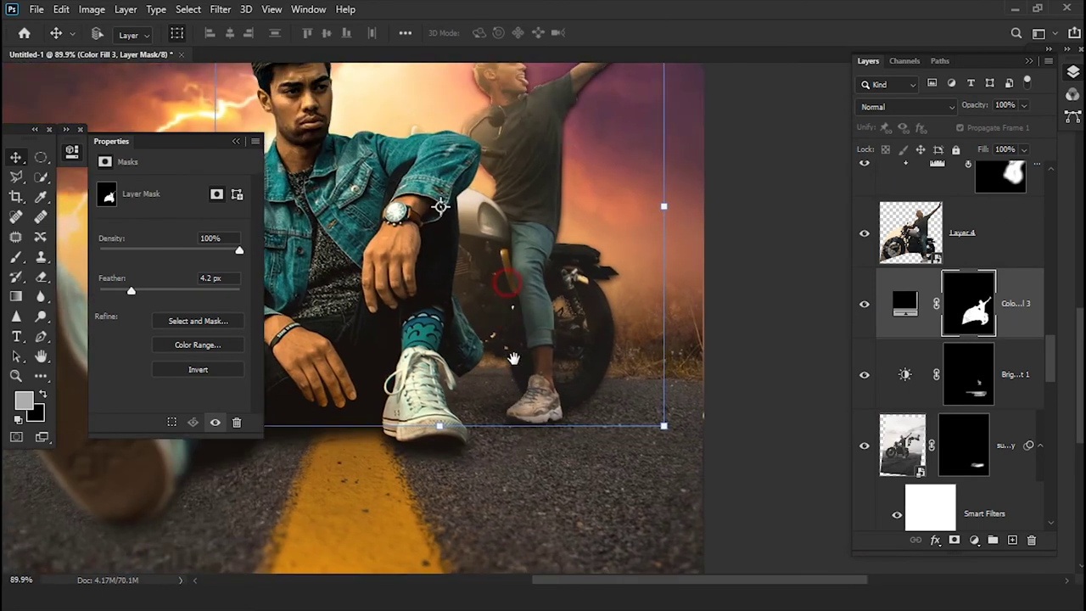
- Fill a large oval around the man and motorcycle with black on the shadow mask
scroll(513, 358, down, 2)
click(41, 157)
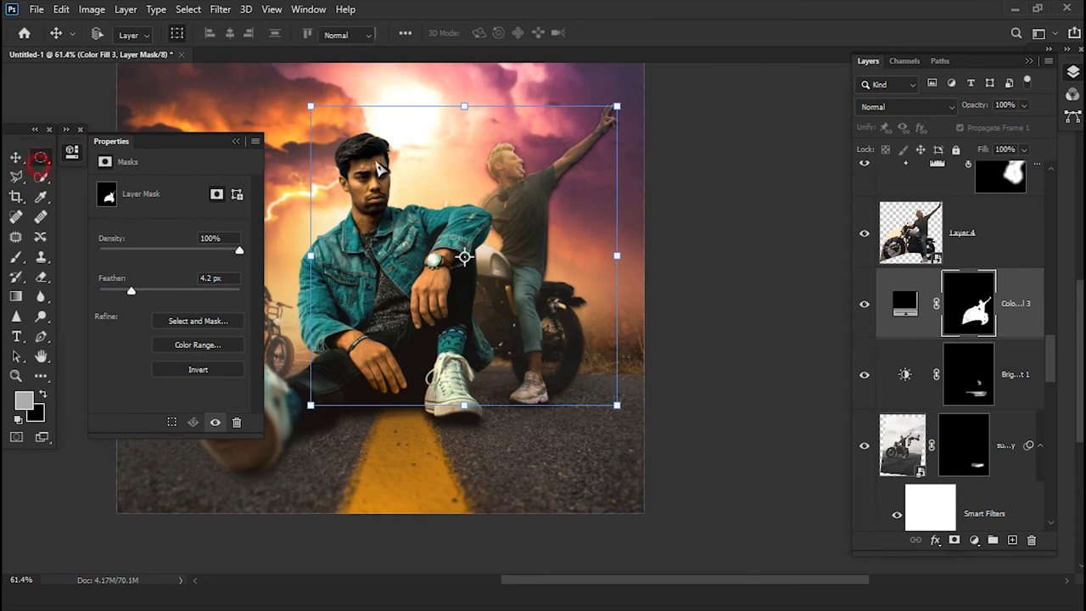
drag(502, 153, 517, 242)
drag(289, 126, 704, 466)
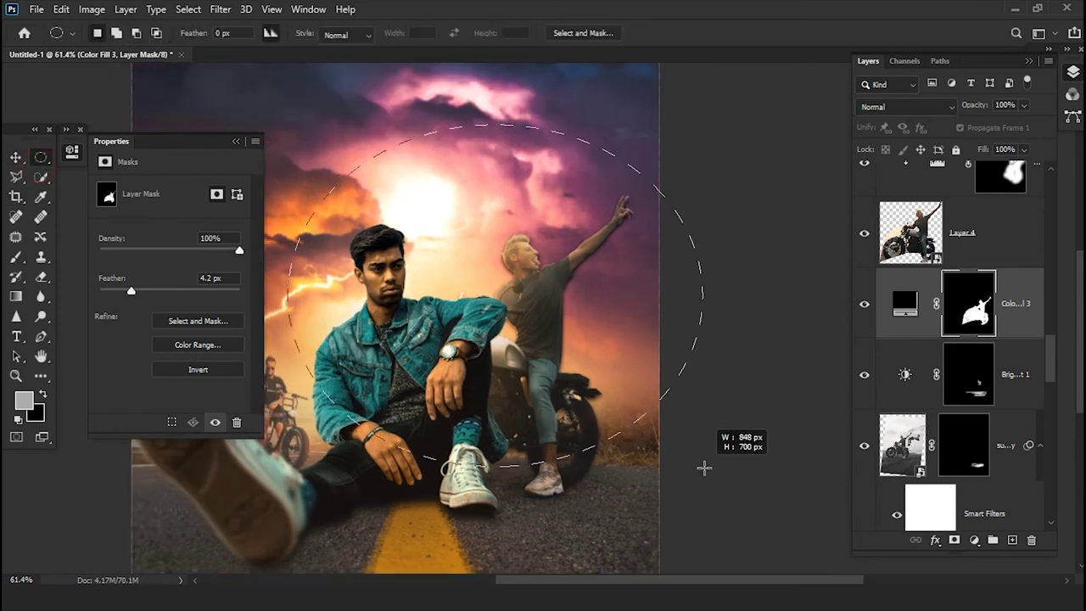
right_click(608, 349)
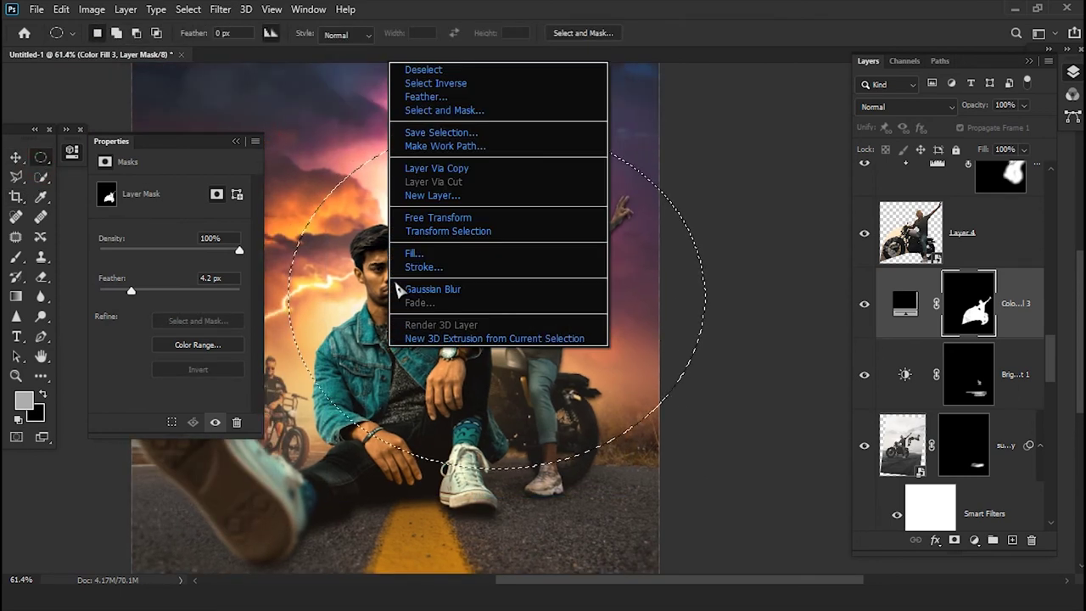
click(516, 251)
click(642, 145)
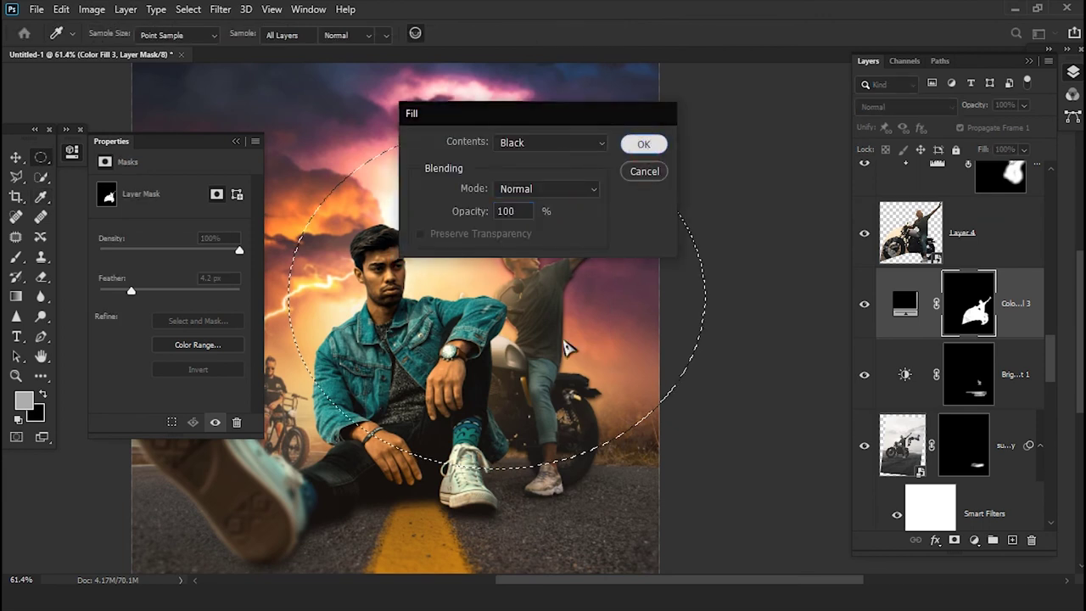
- Zoom in on the shoes and rear wheel and choose a soft round brush
scroll(547, 424, up, 5)
scroll(547, 425, up, 3)
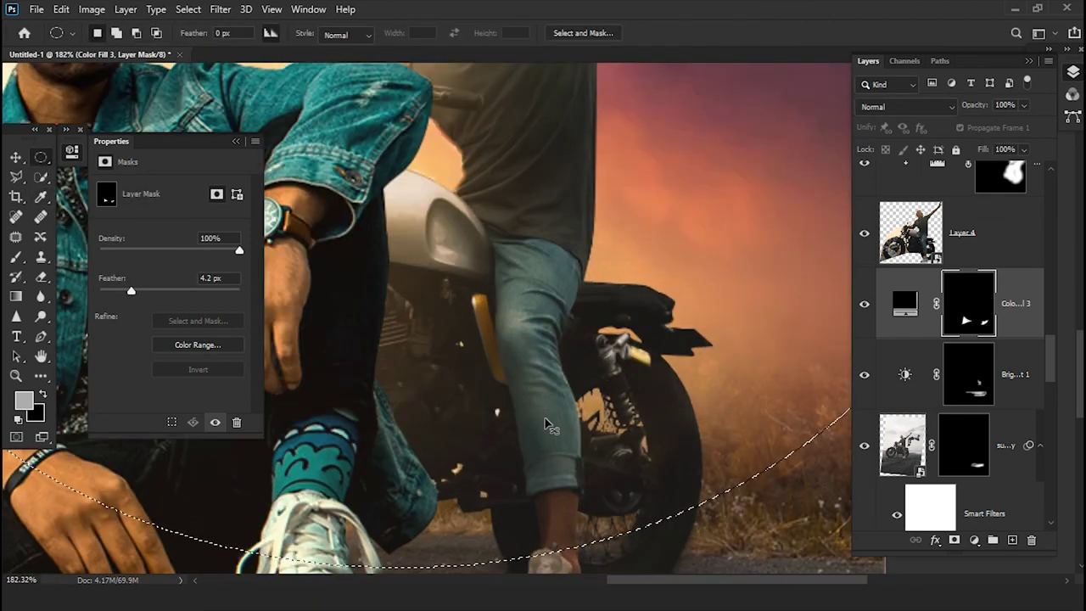
drag(573, 426, 577, 229)
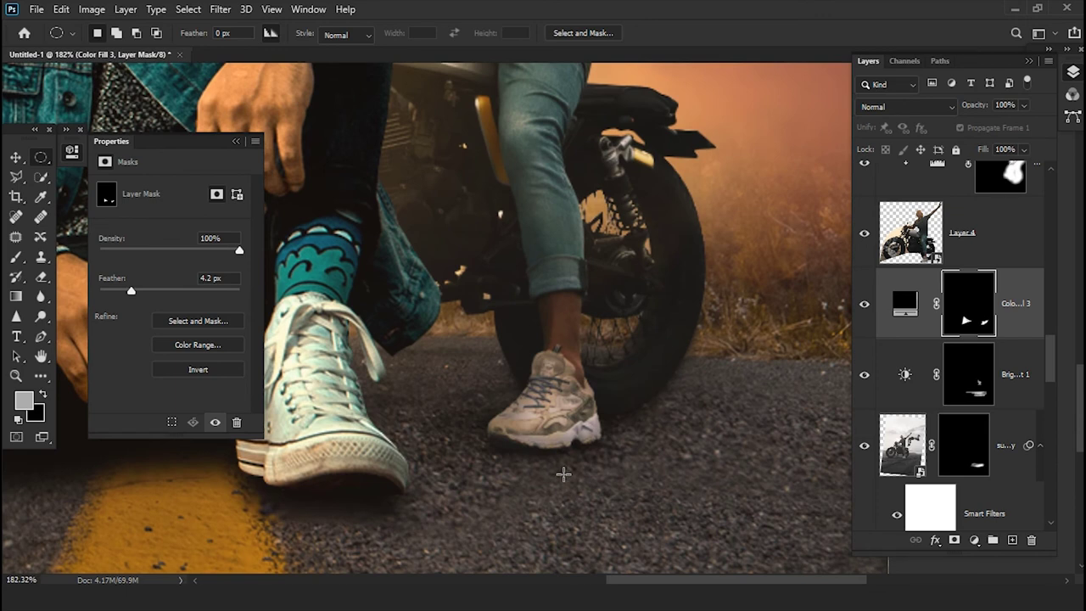
scroll(563, 474, up, 3)
key(b)
right_click(521, 368)
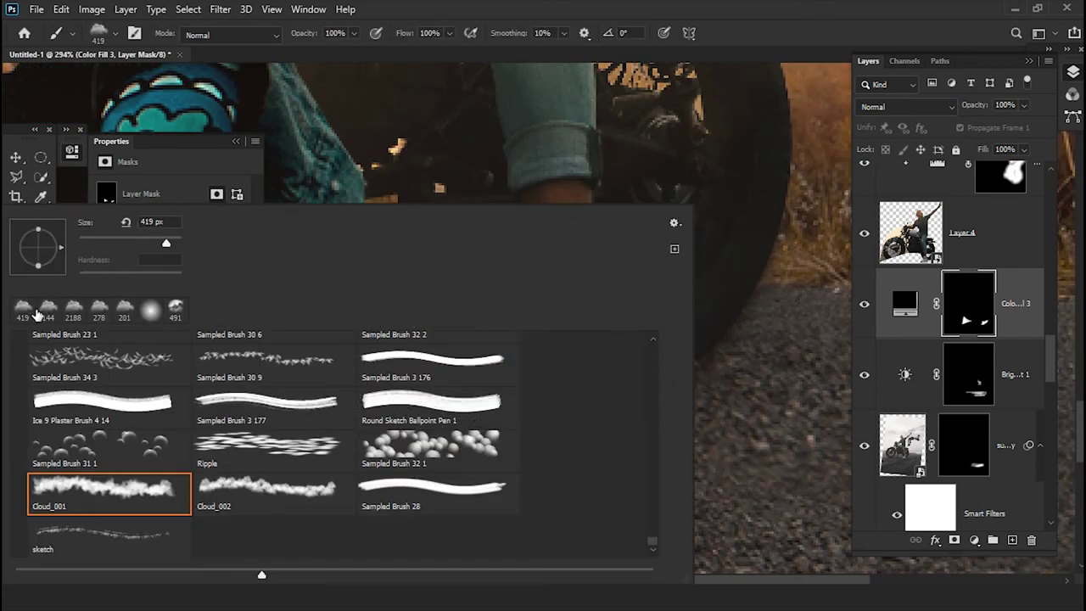
click(148, 312)
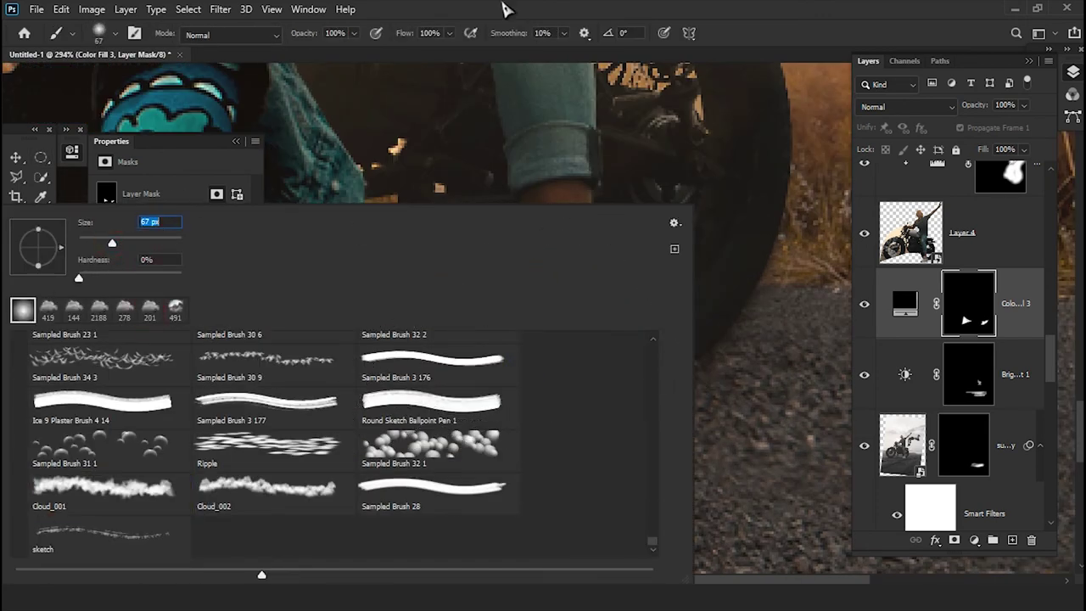
key(Return)
- Paint black on the mask to remove shadow below the sneaker and along the motorcycle
scroll(570, 477, up, 2)
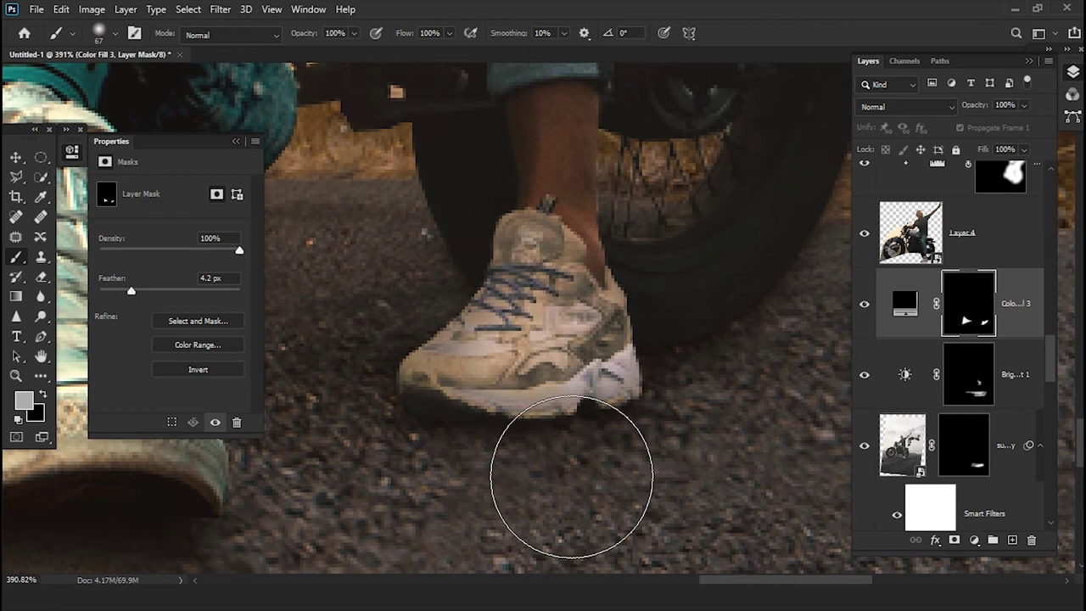
key(x)
click(449, 203)
scroll(748, 206, down, 2)
mouse_move(650, 342)
mouse_down()
mouse_move(660, 328)
mouse_move(597, 300)
mouse_up()
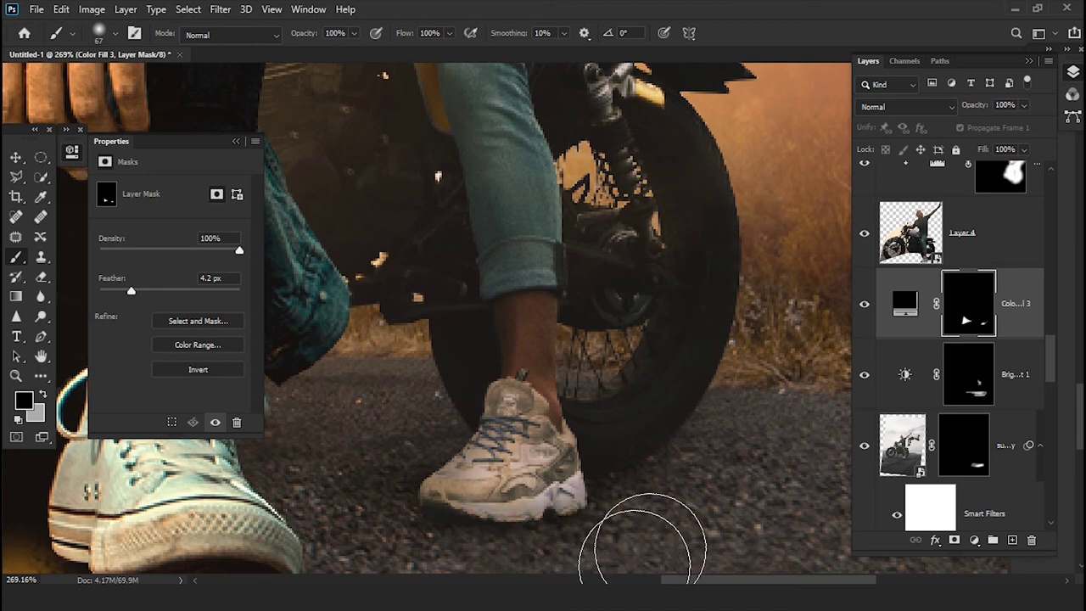
scroll(650, 473, down, 2)
- Add a Curves adjustment clipped to the Color Fill 3 shadow layer
click(987, 549)
click(941, 355)
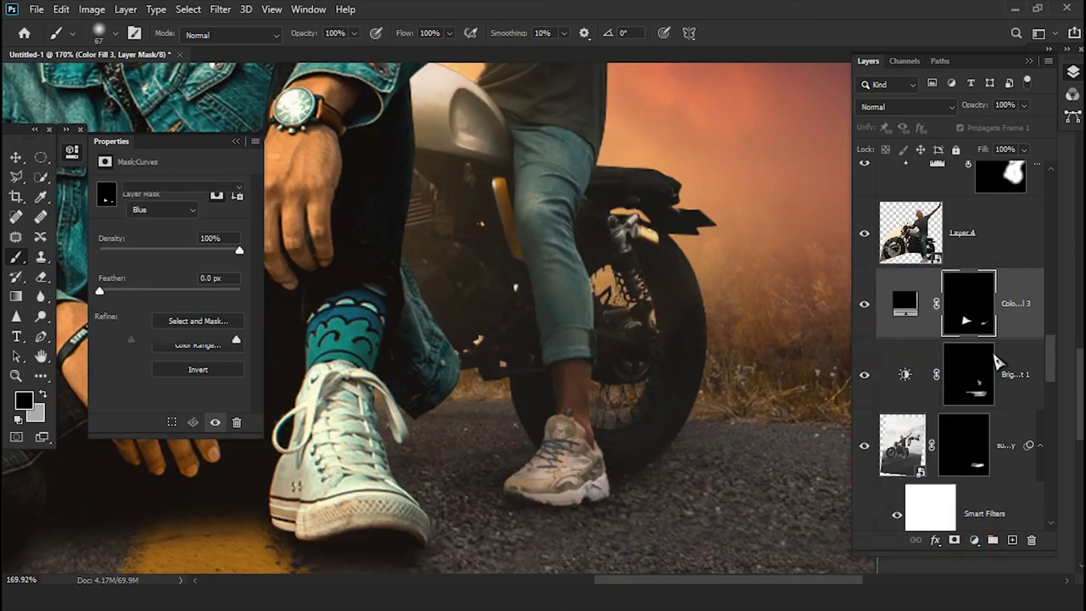
alt+click(1025, 334)
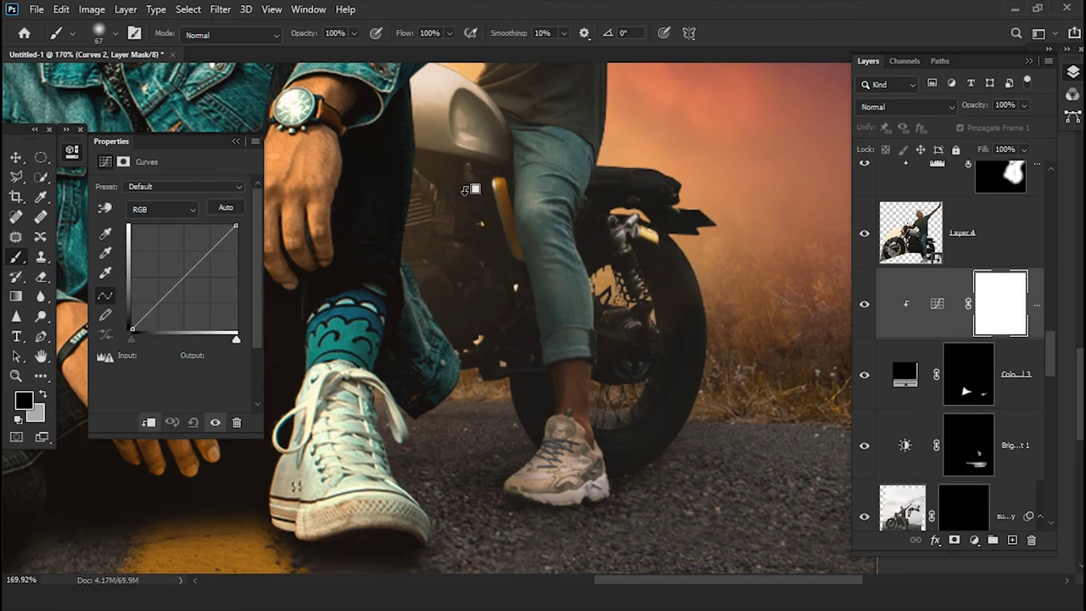
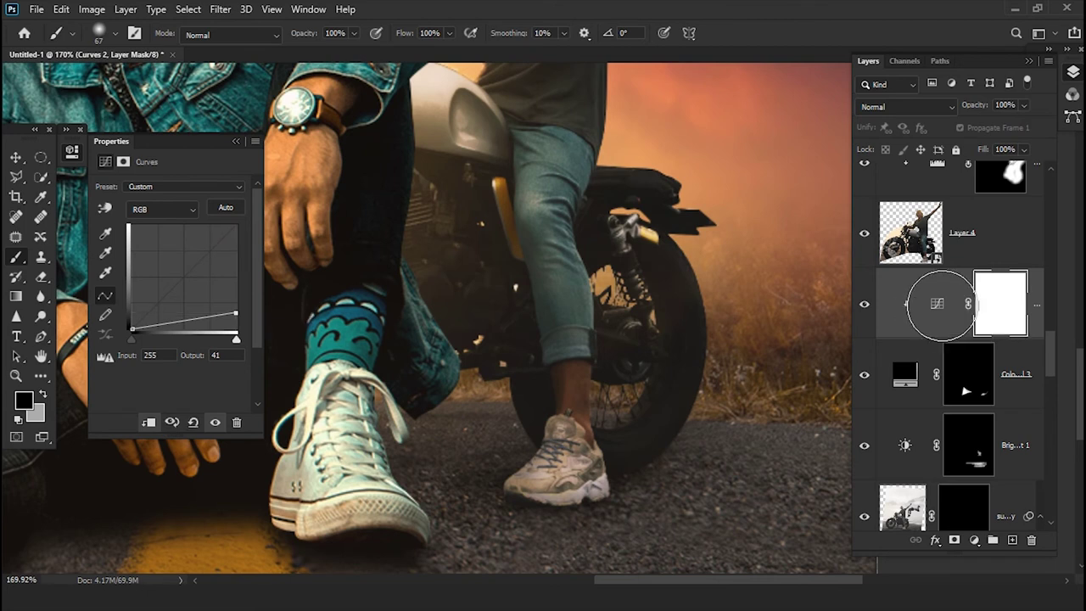
- Clip Curves 2 into the standing rider's stack and invert its mask to black
scroll(1031, 309, up, 1)
scroll(1027, 301, up, 2)
scroll(1018, 284, up, 2)
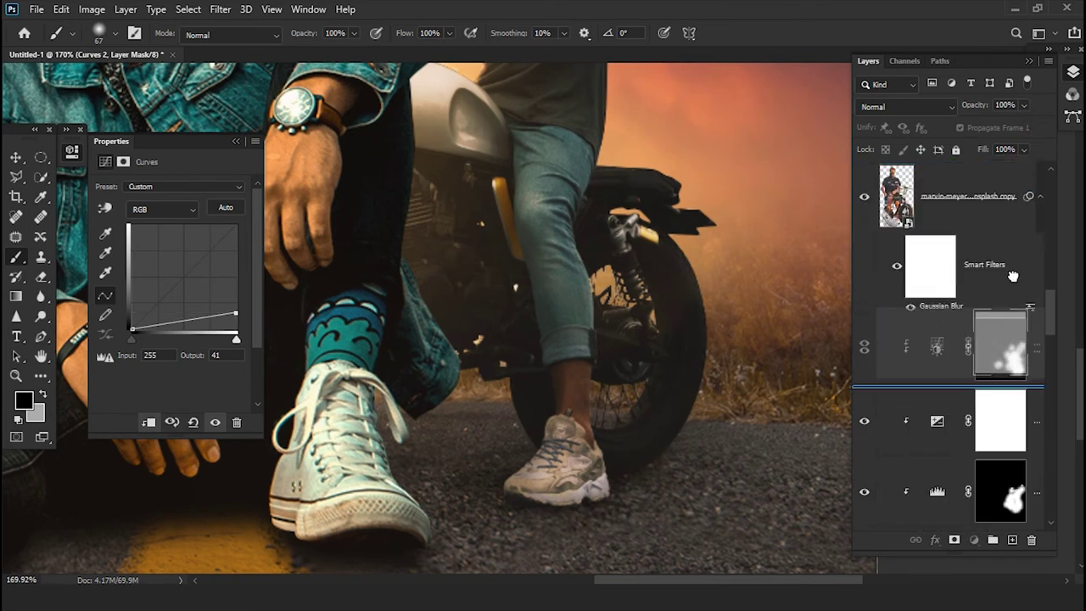
drag(1011, 274, 1012, 380)
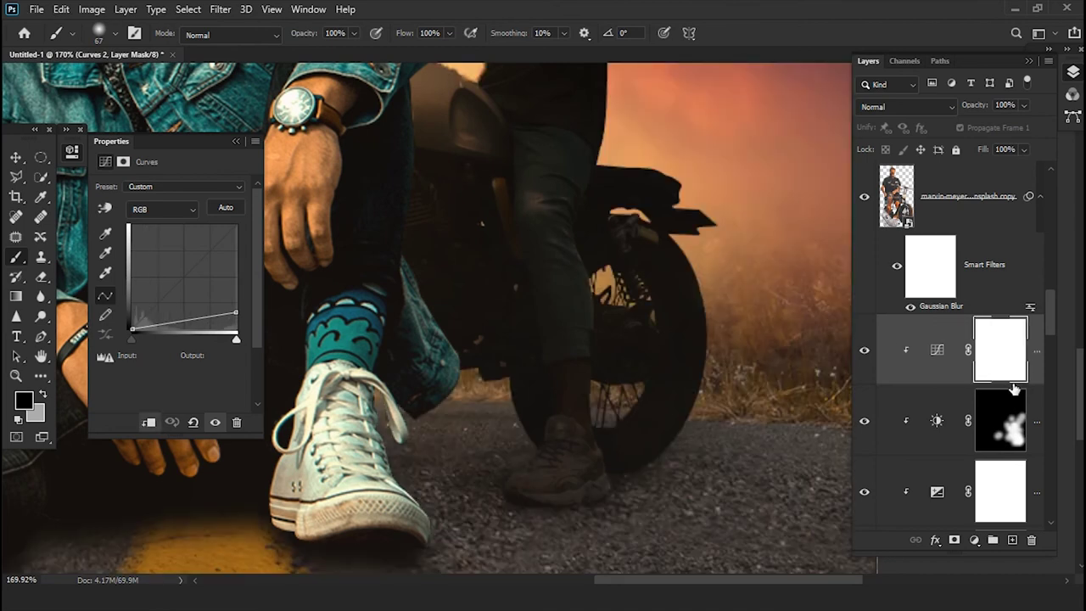
key(ctrl+i)
- Paint a faint 16% white shadow on the Curves 2 mask beside the sneaker near the wheel
scroll(588, 504, up, 2)
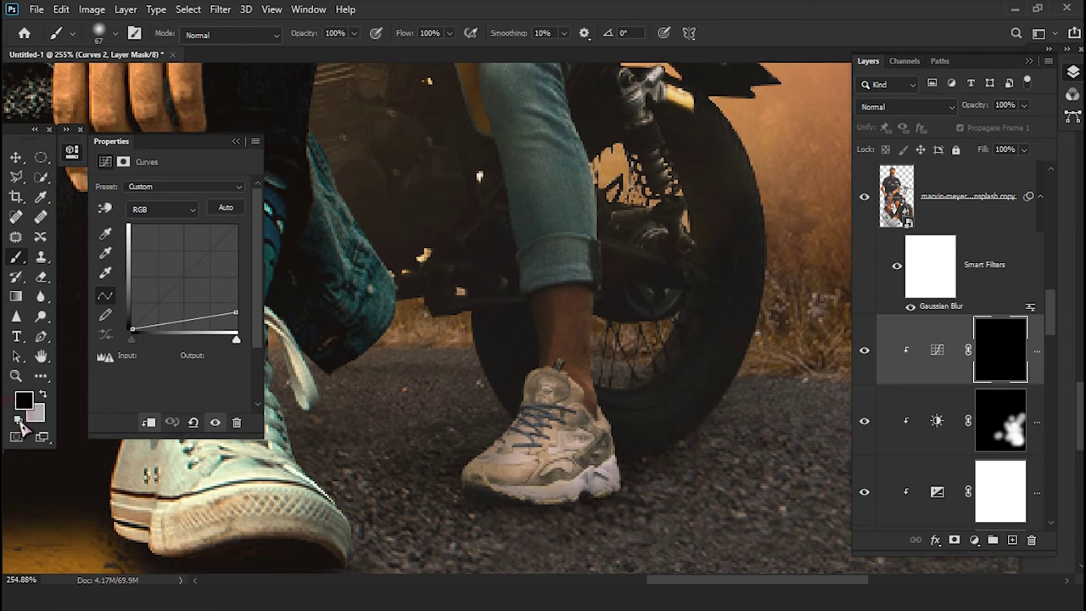
click(609, 496)
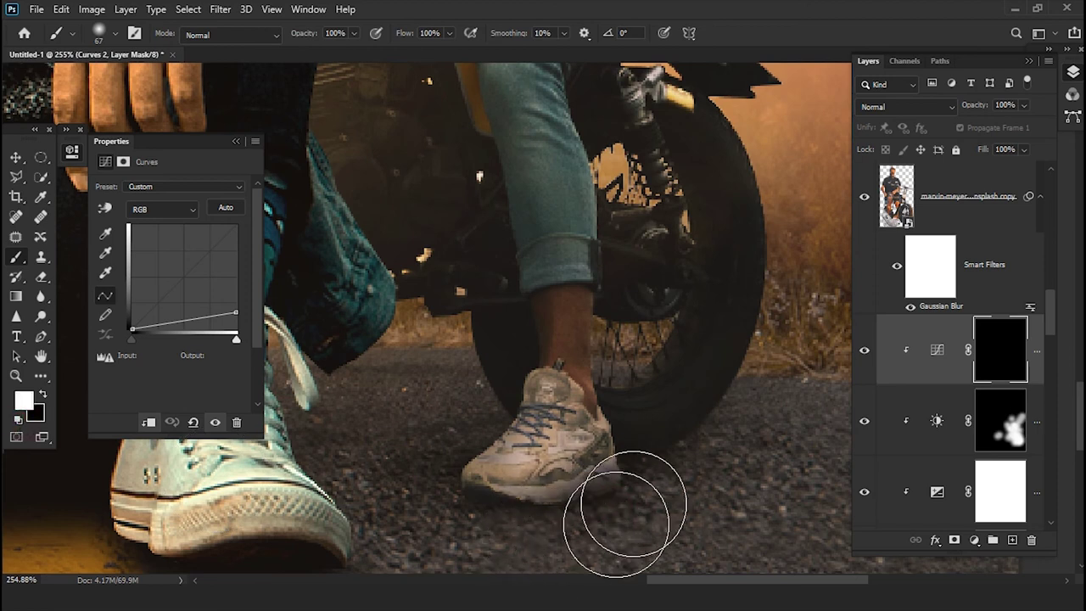
key(ctrl+z)
text(16)
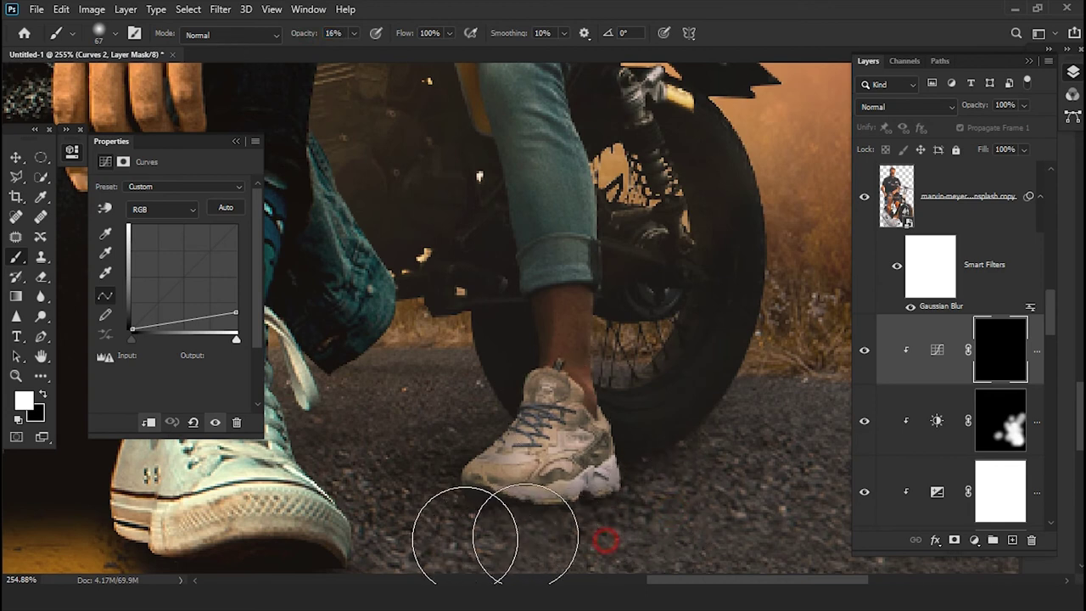
click(552, 430)
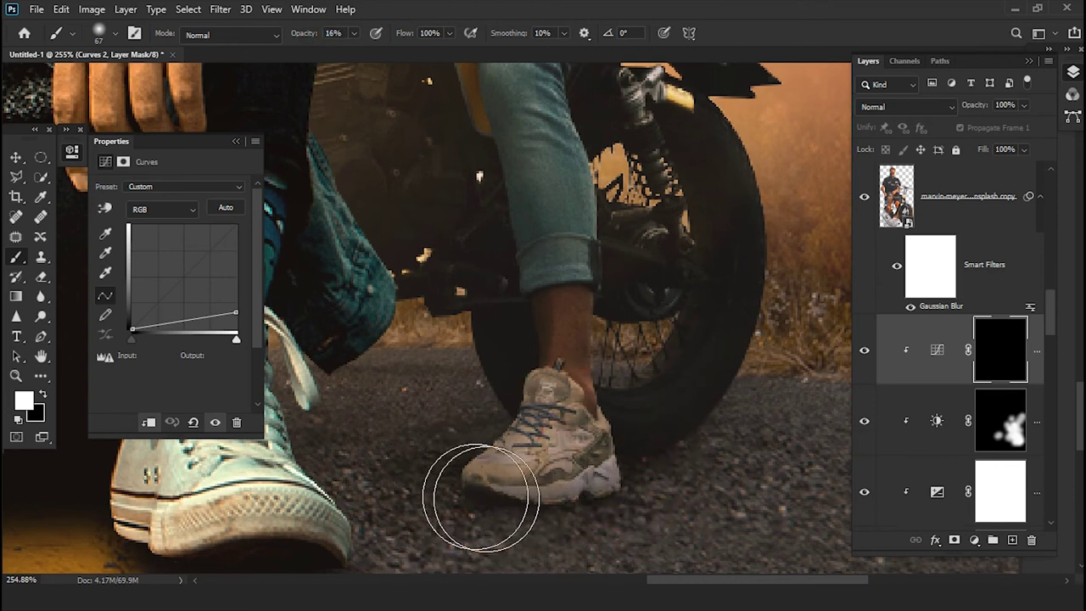
scroll(629, 522, down, 3)
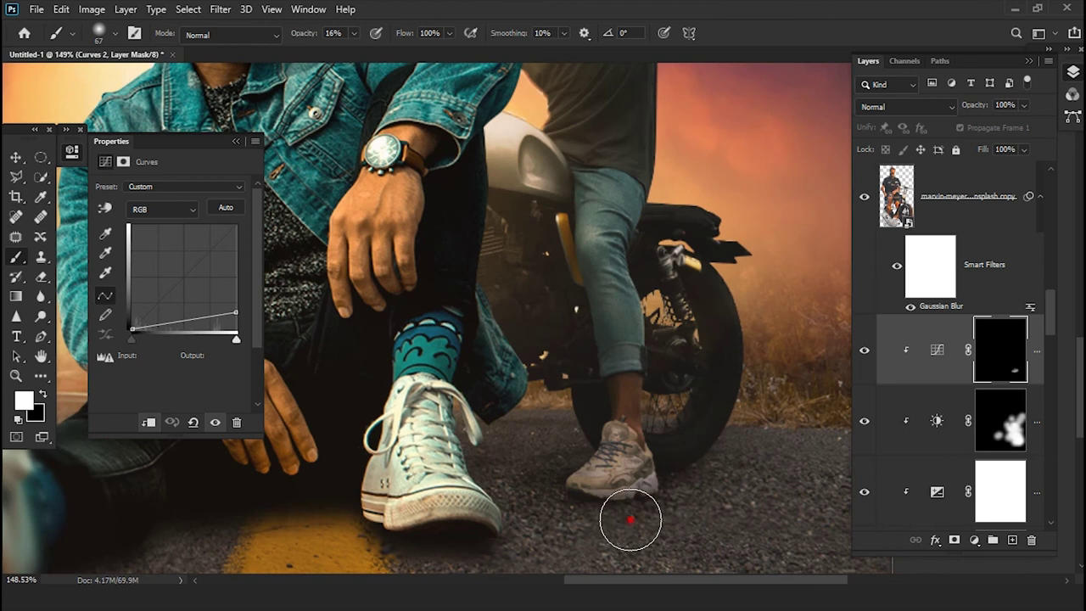
- Paint white at 16% over the rider's chest logo, shoulder, face and neck on the Curves 2 mask
scroll(647, 434, down, 3)
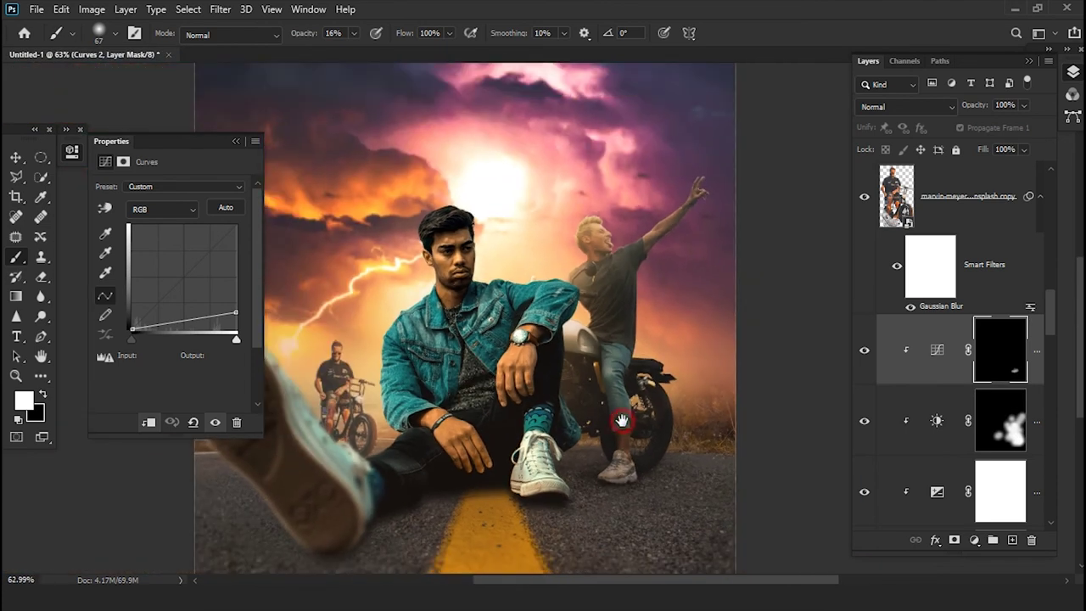
scroll(631, 417, up, 1)
scroll(593, 369, up, 2)
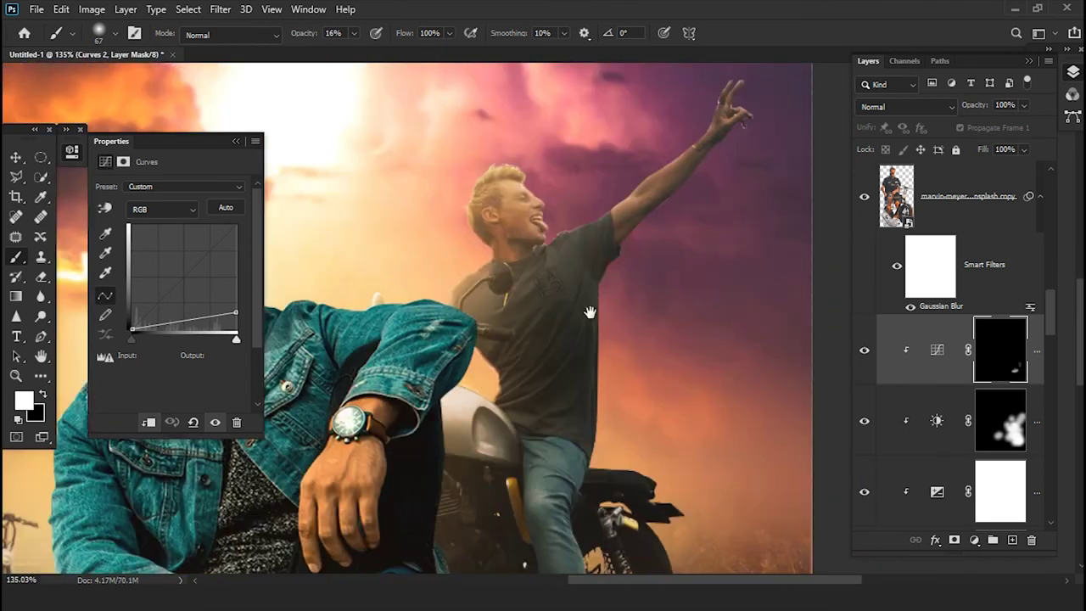
click(588, 272)
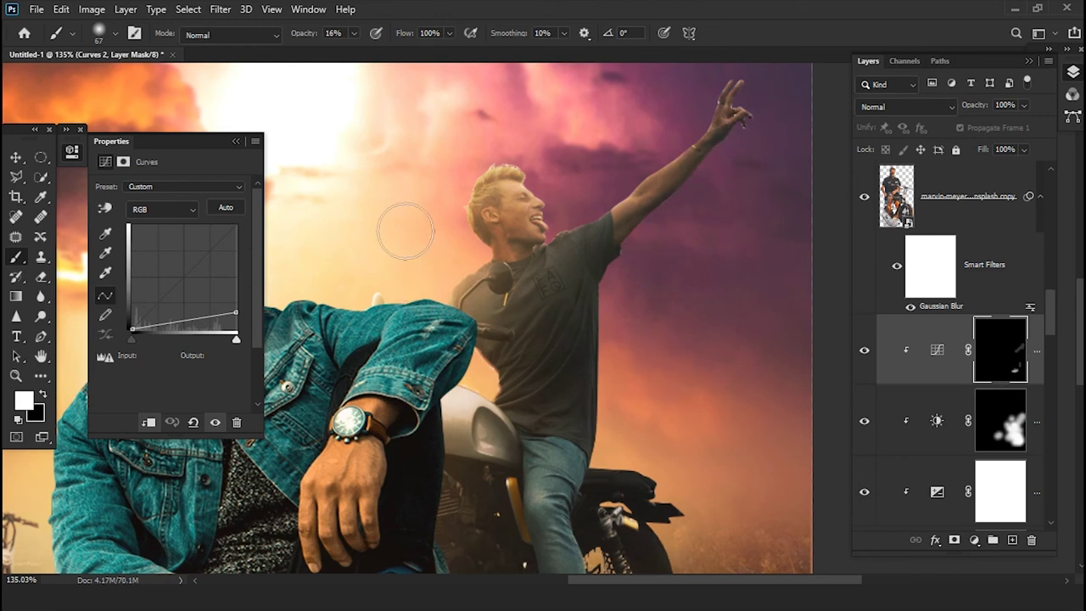
scroll(447, 199, up, 5)
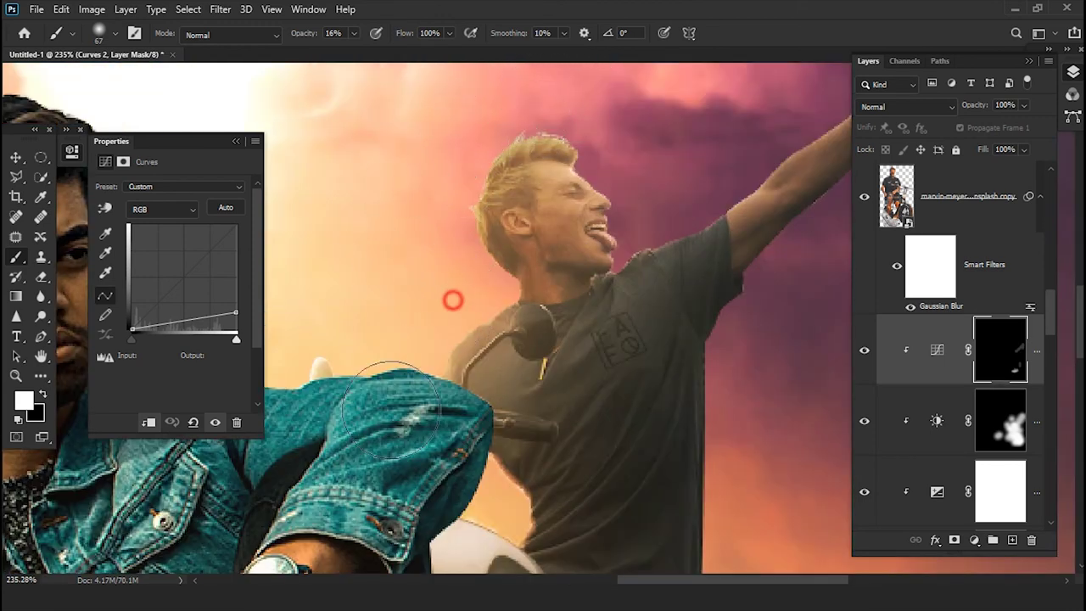
mouse_move(452, 399)
mouse_down()
mouse_move(685, 485)
mouse_move(727, 291)
mouse_move(575, 413)
mouse_move(620, 407)
mouse_up()
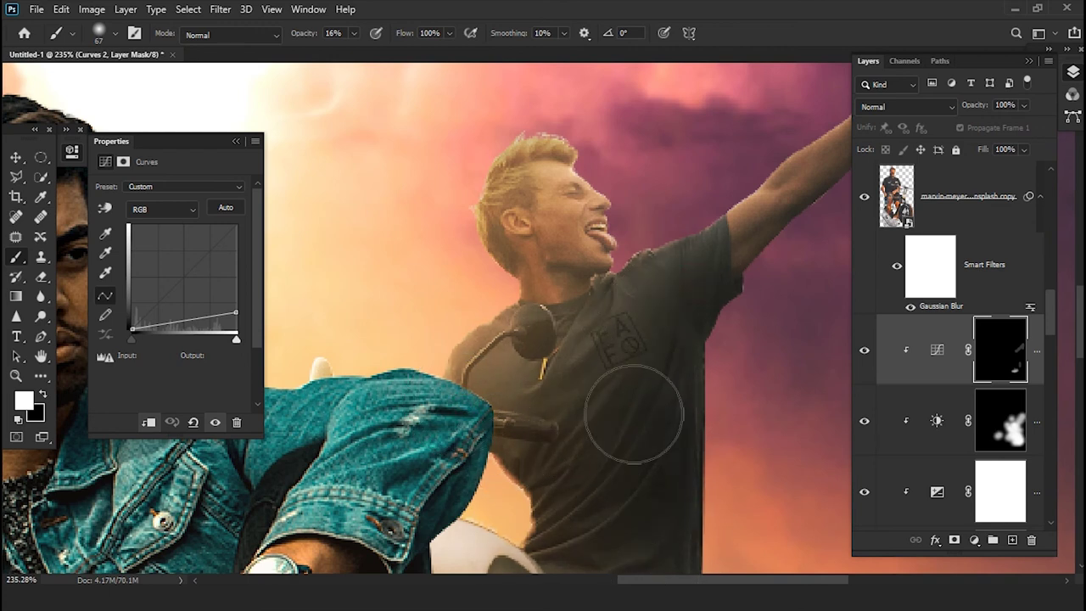
scroll(617, 356, down, 3)
drag(594, 259, 594, 187)
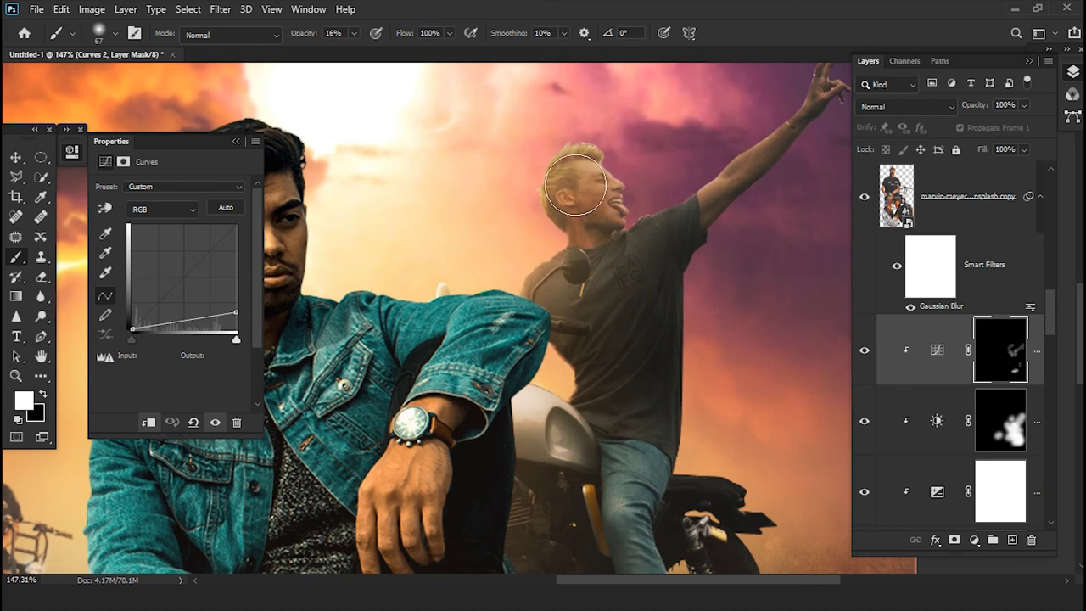
- Zoom and pan out to check the darkened rider against the stormy scene
scroll(622, 452, down, 3)
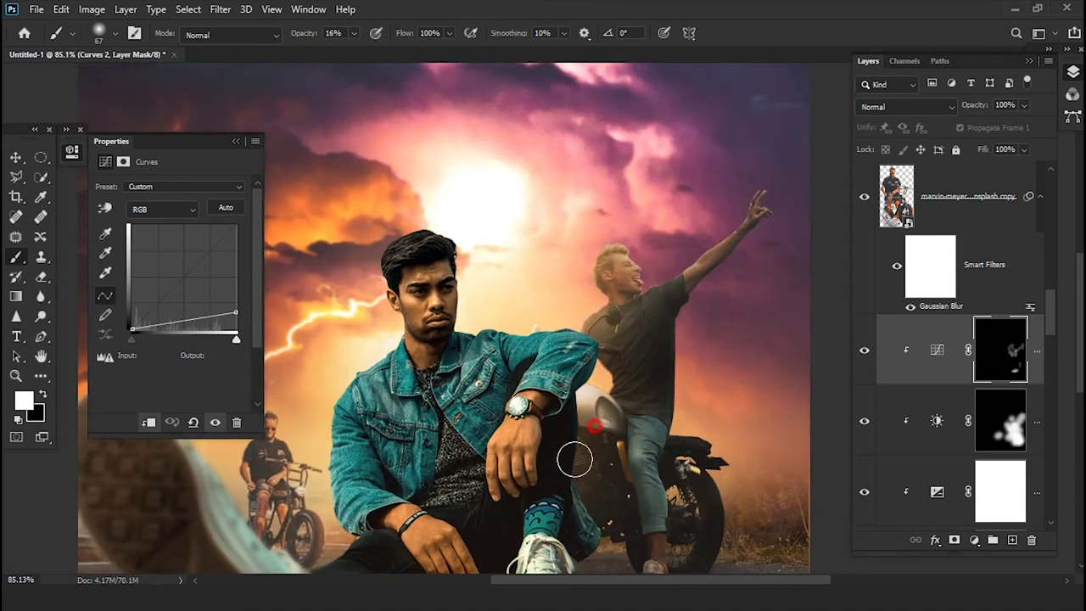
scroll(644, 491, down, 2)
scroll(645, 492, left, 1)
scroll(606, 407, down, 2)
scroll(606, 408, left, 1)
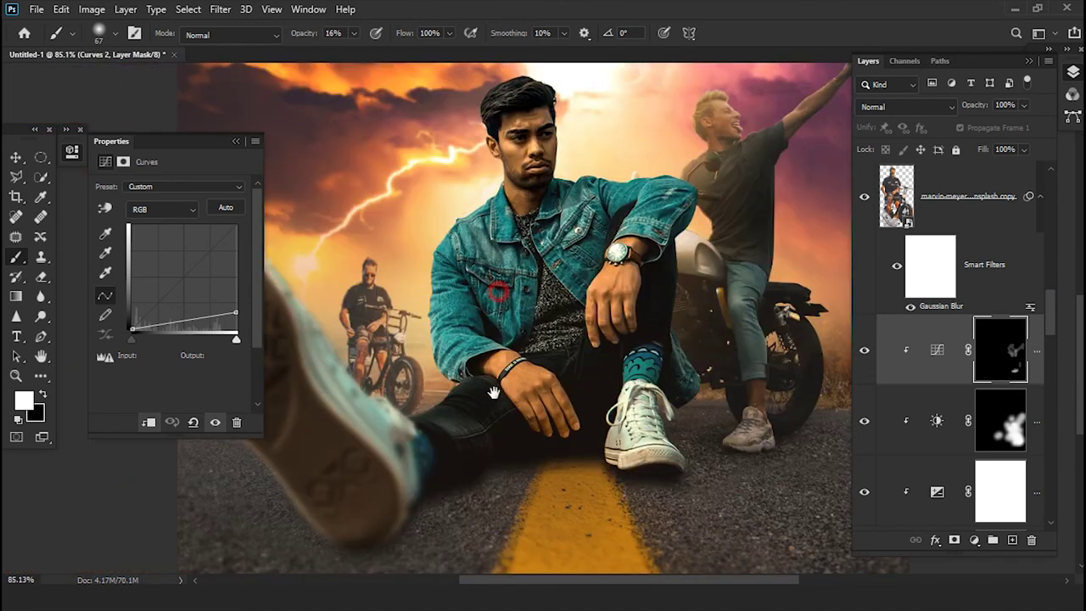
scroll(494, 393, up, 3)
scroll(494, 393, up, 2)
scroll(545, 307, down, 1)
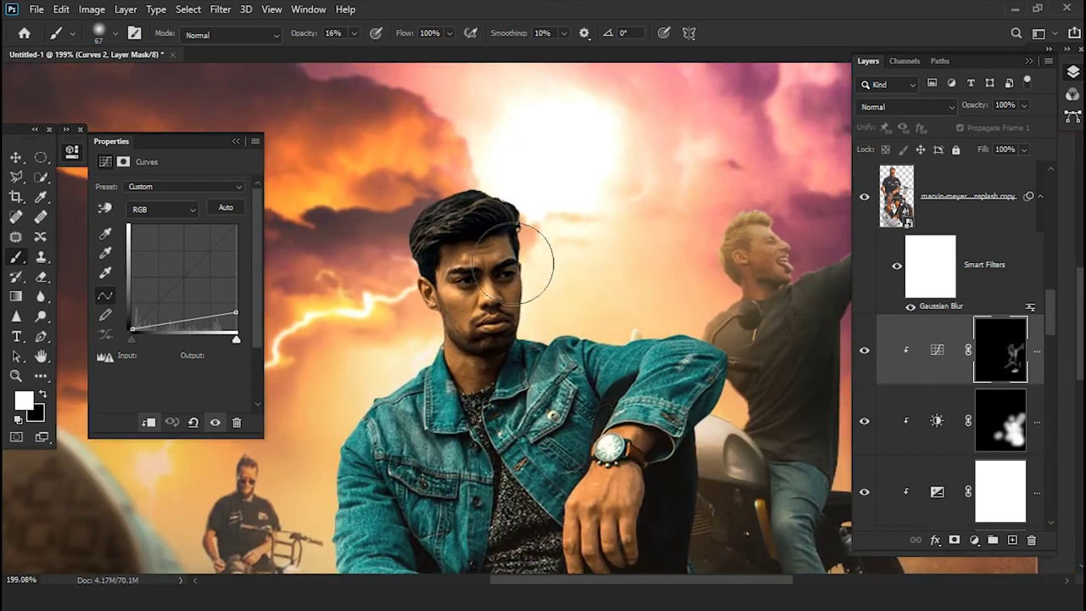
scroll(512, 263, up, 5)
scroll(512, 263, down, 5)
scroll(513, 262, down, 3)
scroll(507, 297, up, 1)
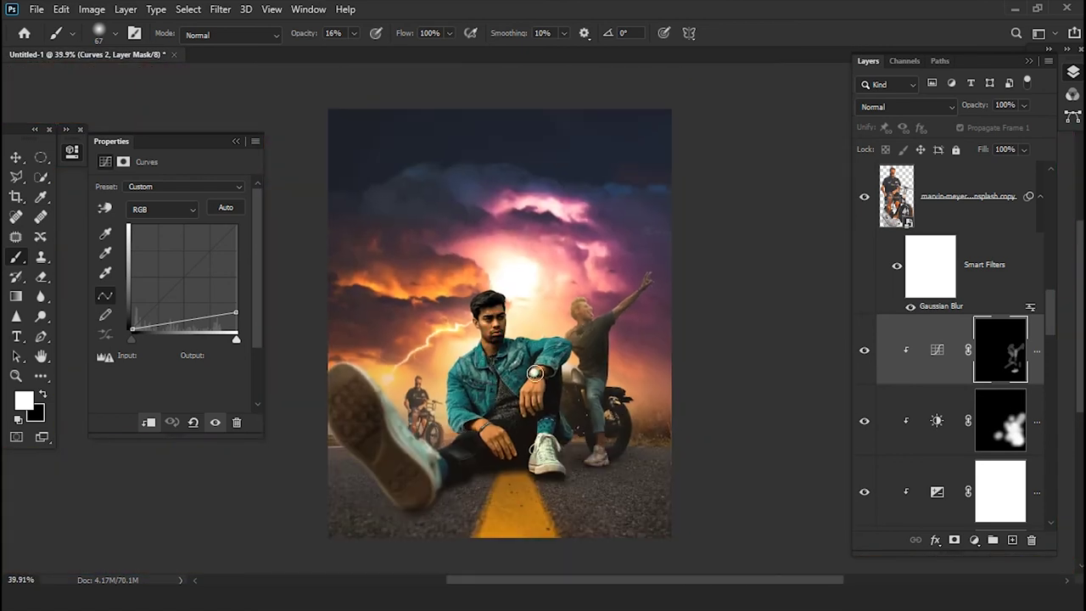
scroll(525, 376, up, 2)
scroll(525, 375, down, 1)
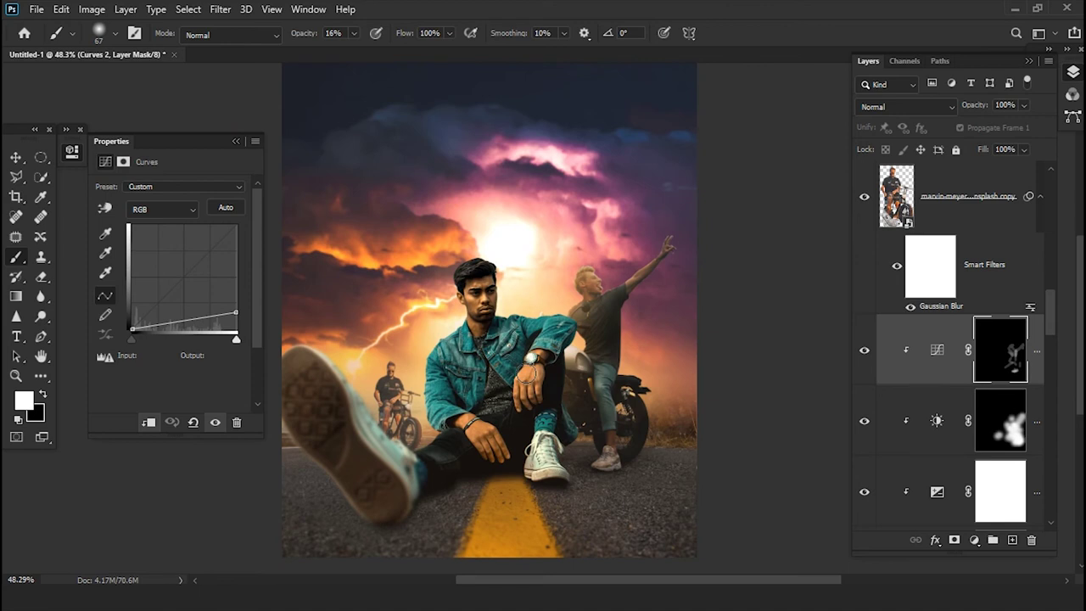
scroll(526, 373, up, 1)
scroll(509, 380, down, 1)
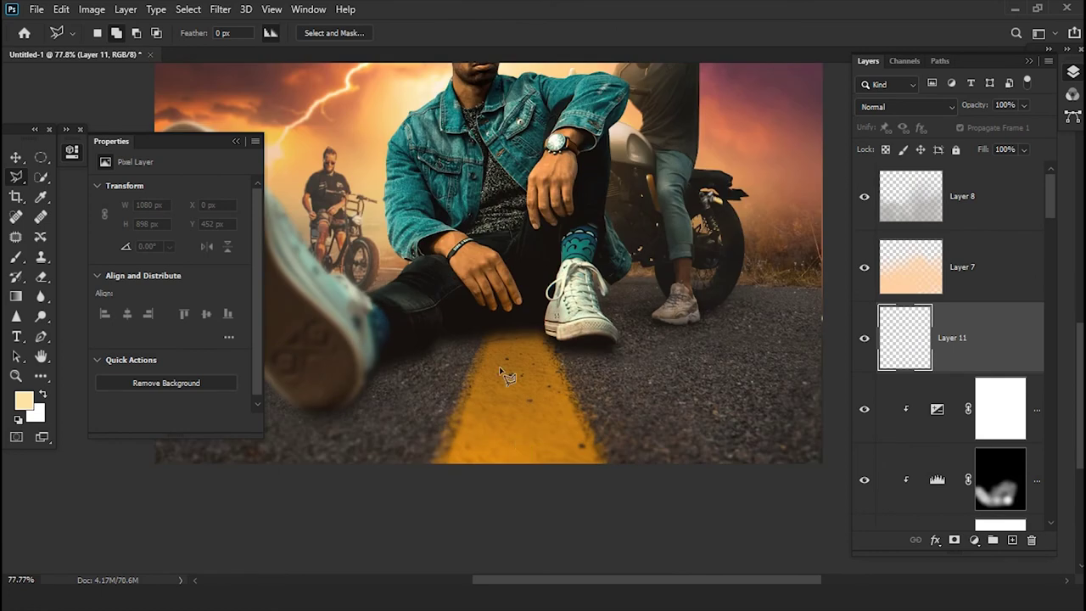
- Draw a four-corner Polygonal Lasso selection around the yellow road line
scroll(496, 338, up, 1)
click(488, 326)
click(390, 560)
click(689, 558)
click(577, 336)
click(522, 326)
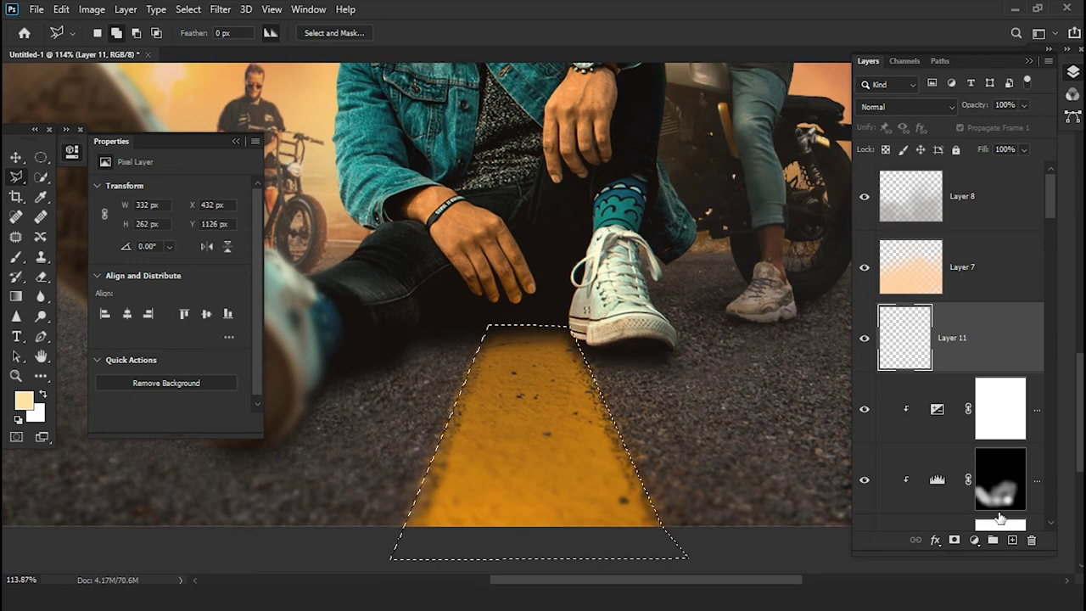
- Fill the road-line selection with a pale peach fee3a3 Solid Color layer
click(973, 539)
click(845, 271)
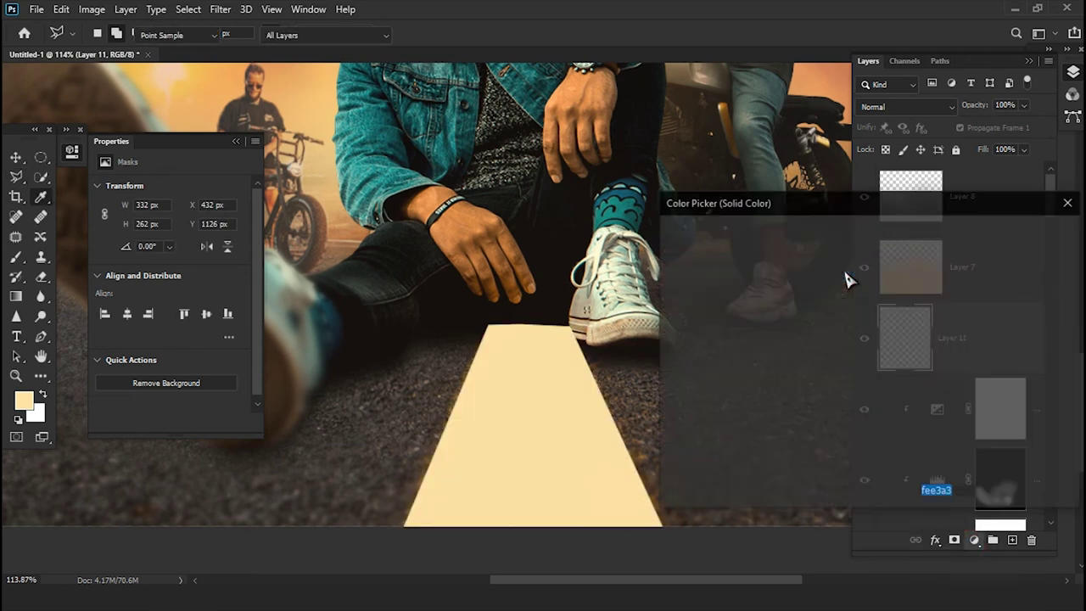
click(995, 235)
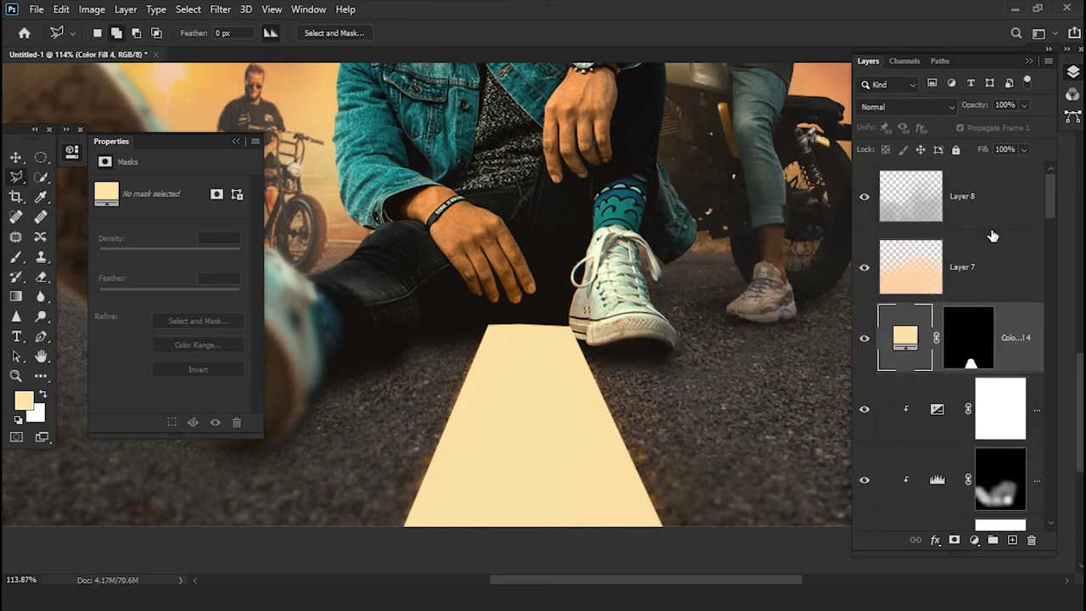
click(911, 108)
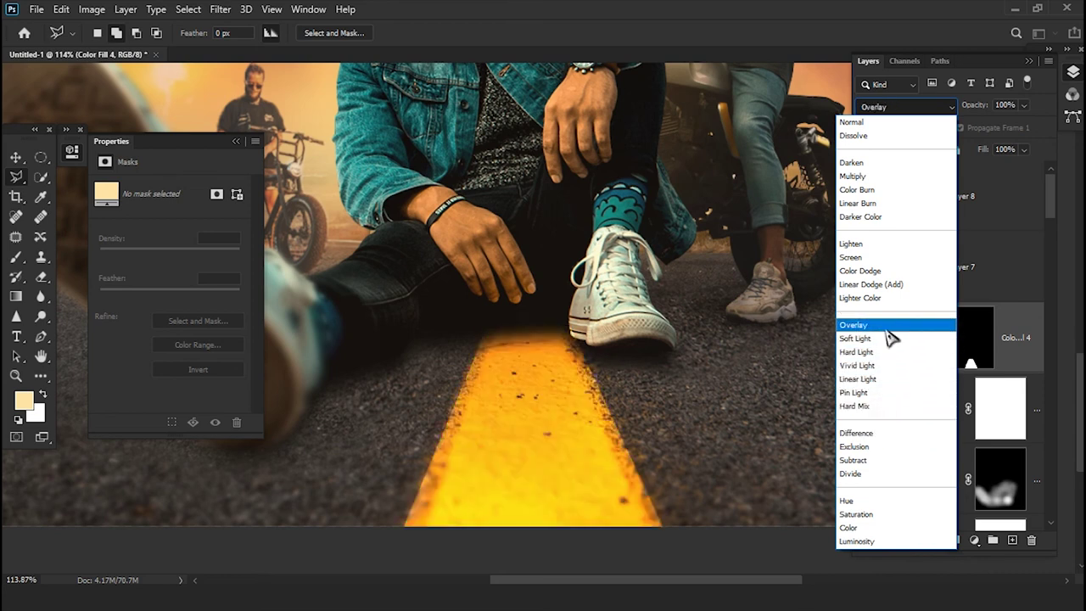
- Set Color Fill 4 to Overlay, duplicate it, and feather the lower fill's mask to 15.5 px
click(885, 327)
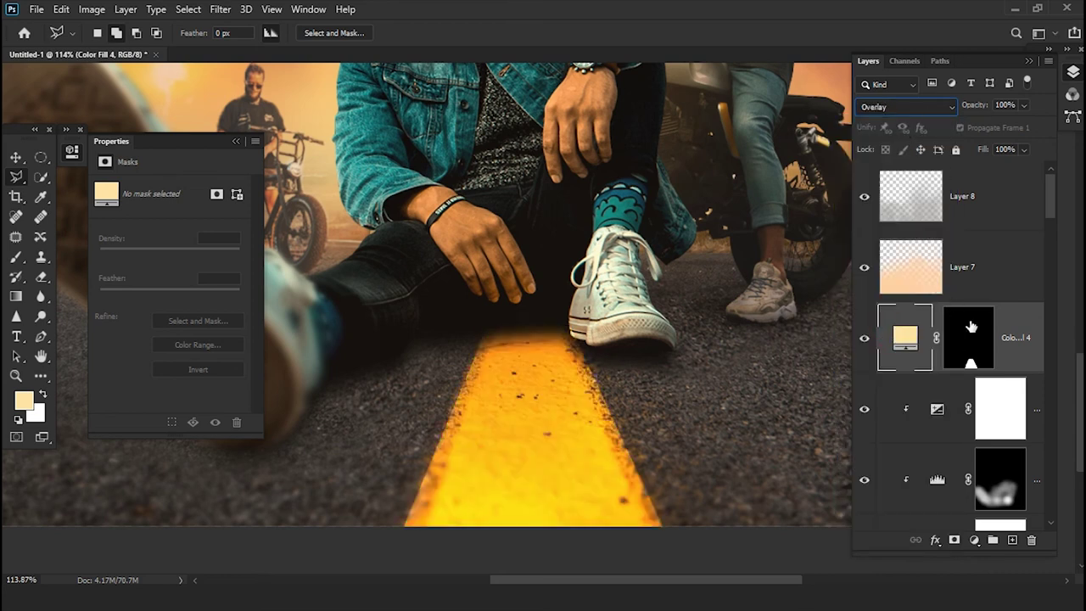
drag(971, 329, 969, 337)
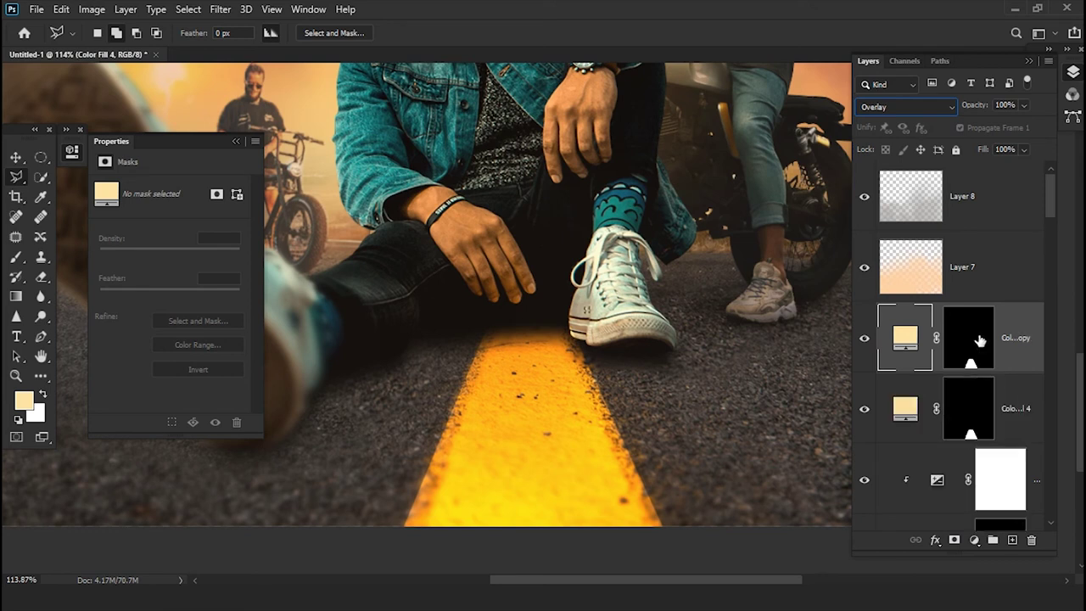
click(968, 408)
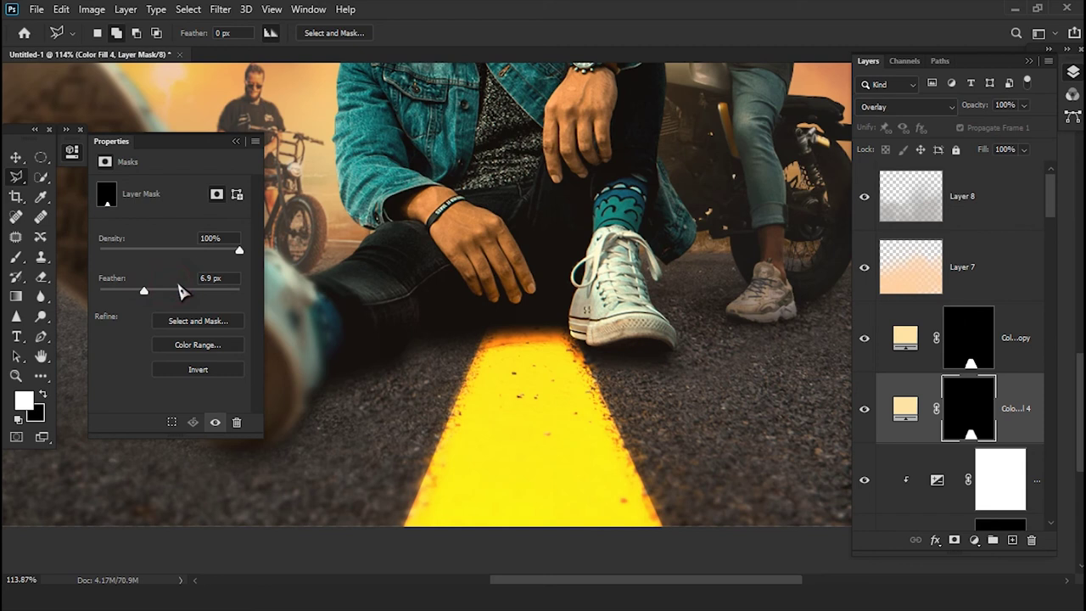
drag(119, 293, 159, 297)
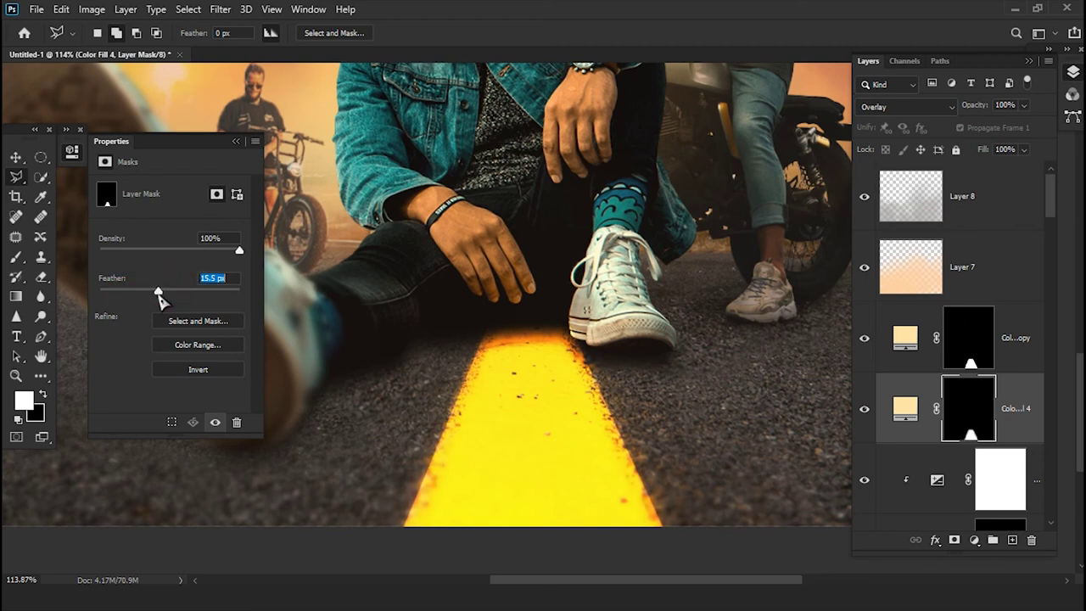
- Set the lower fill to Linear Dodge (Add) and keep the duplicated fill on Overlay
click(924, 108)
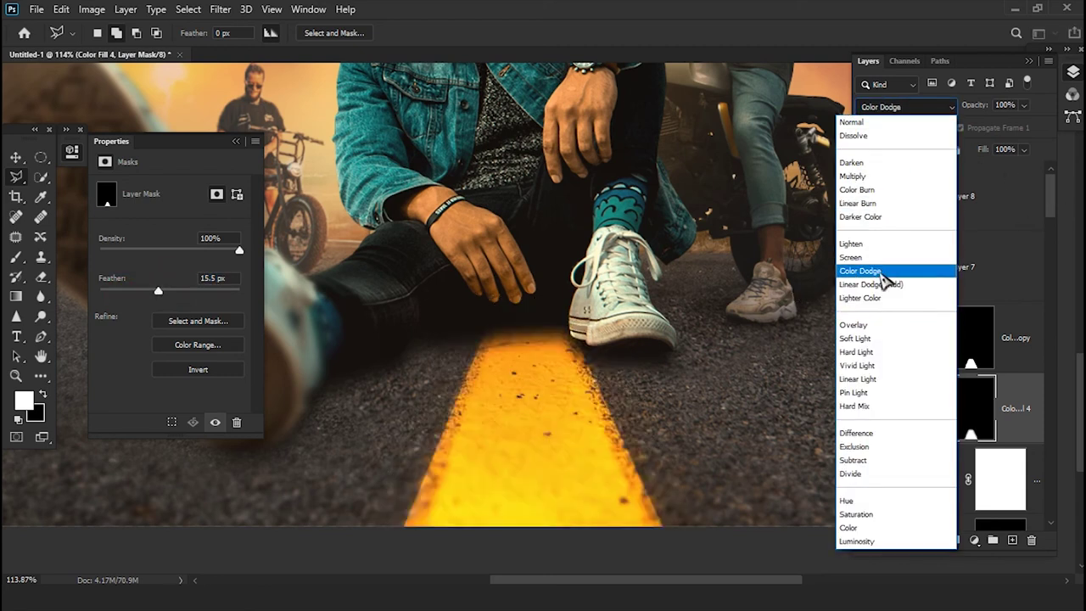
click(882, 287)
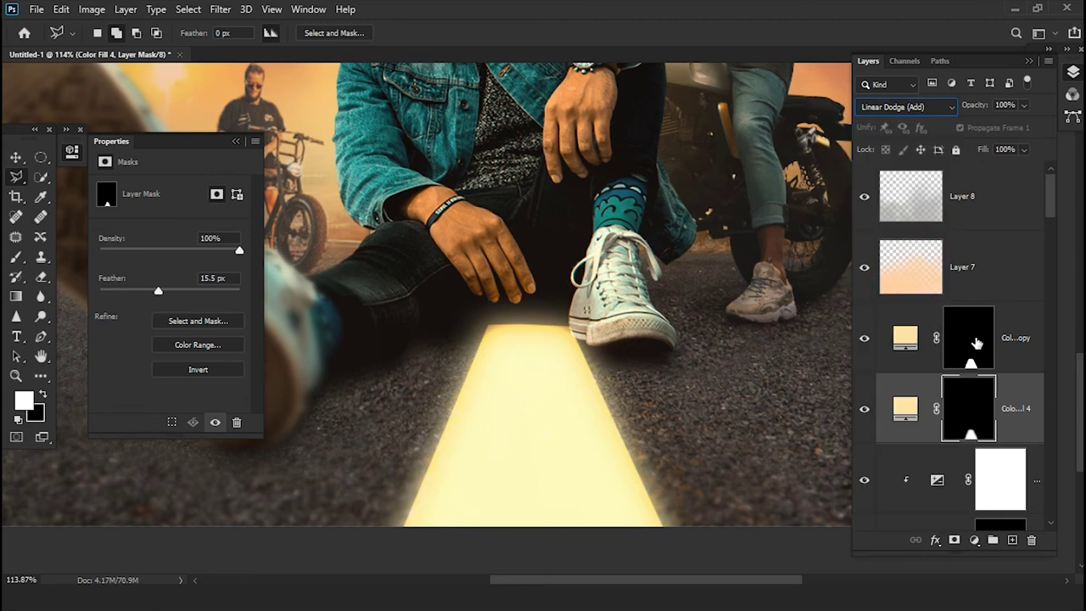
click(971, 343)
click(964, 418)
click(967, 352)
click(891, 107)
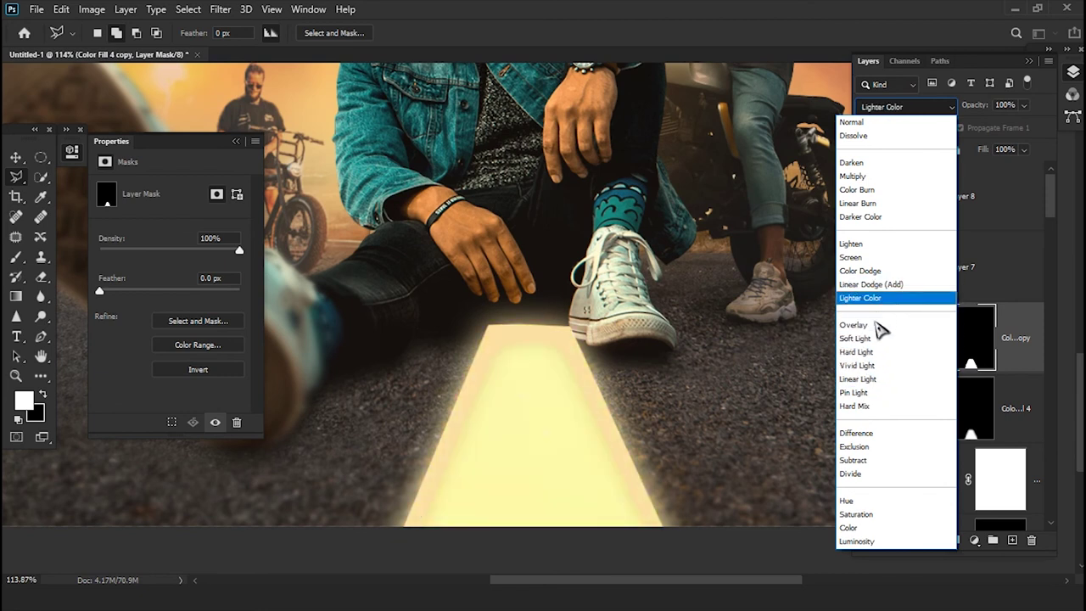
click(880, 324)
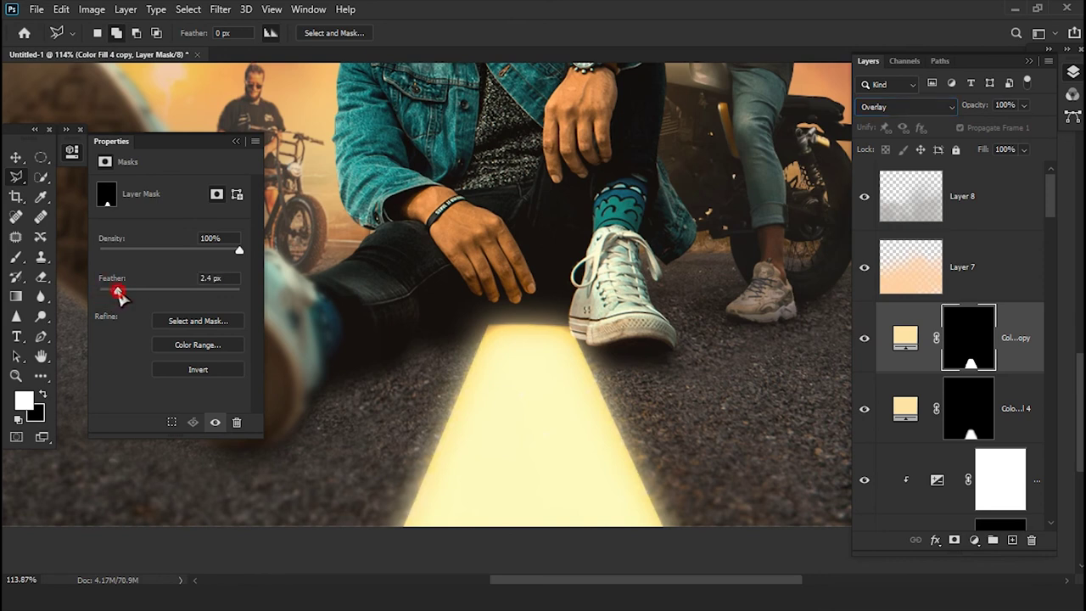
scroll(519, 377, down, 5)
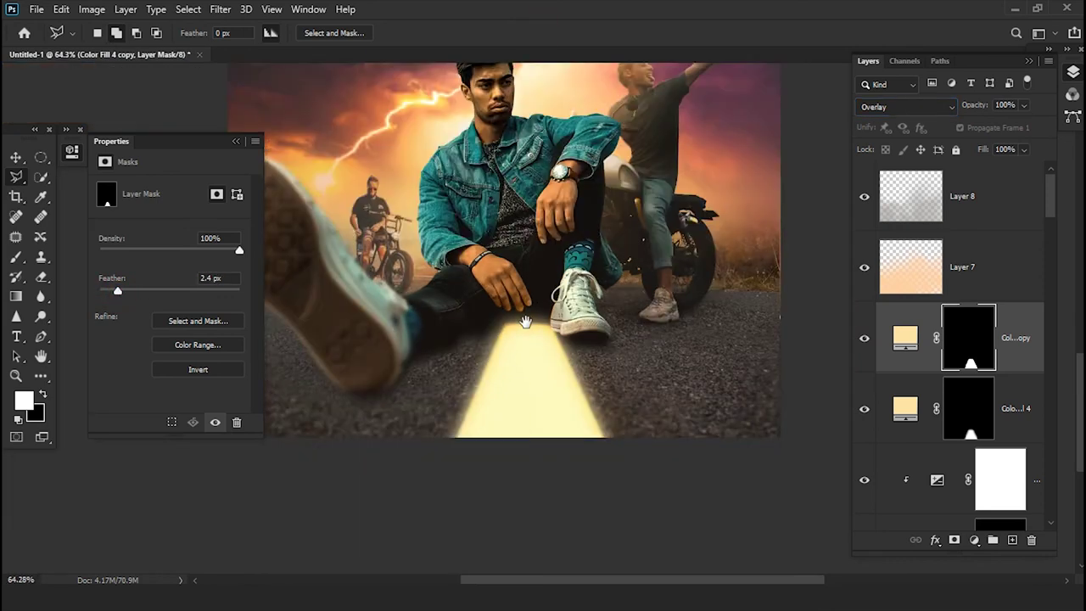
- Duplicate the Color Fill 4 glow layer and clip the original to the layer below
scroll(528, 388, up, 2)
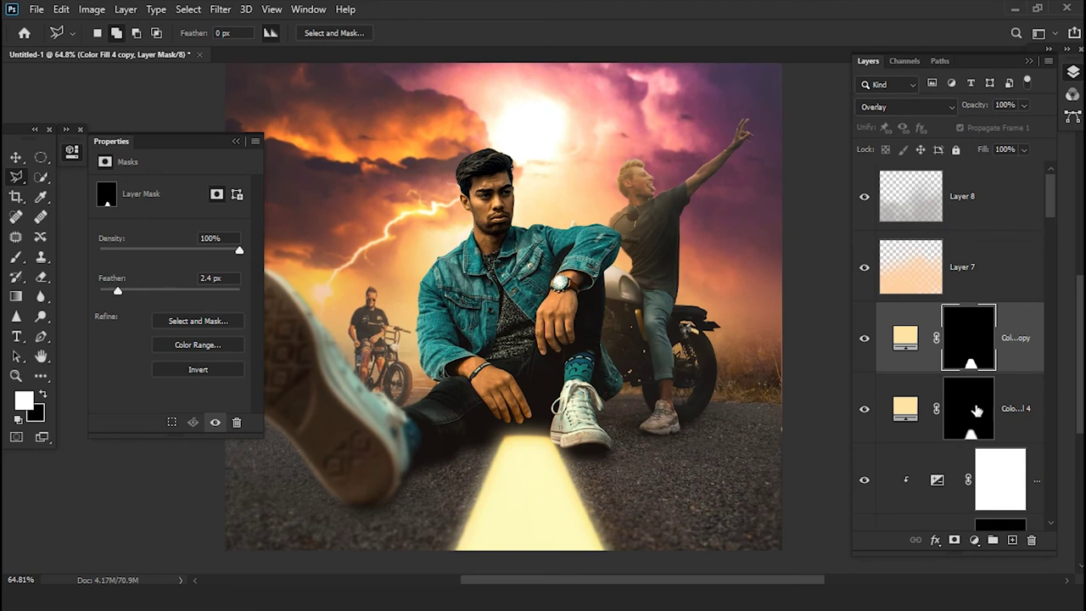
scroll(957, 371, down, 3)
scroll(975, 424, down, 3)
scroll(977, 425, down, 1)
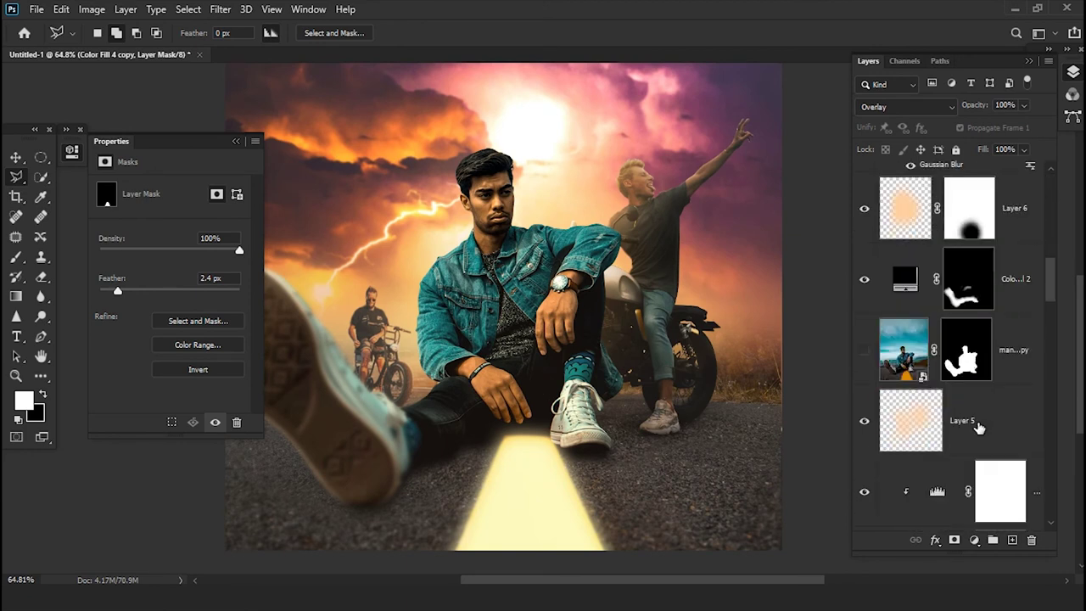
scroll(977, 356, down, 1)
scroll(976, 346, up, 4)
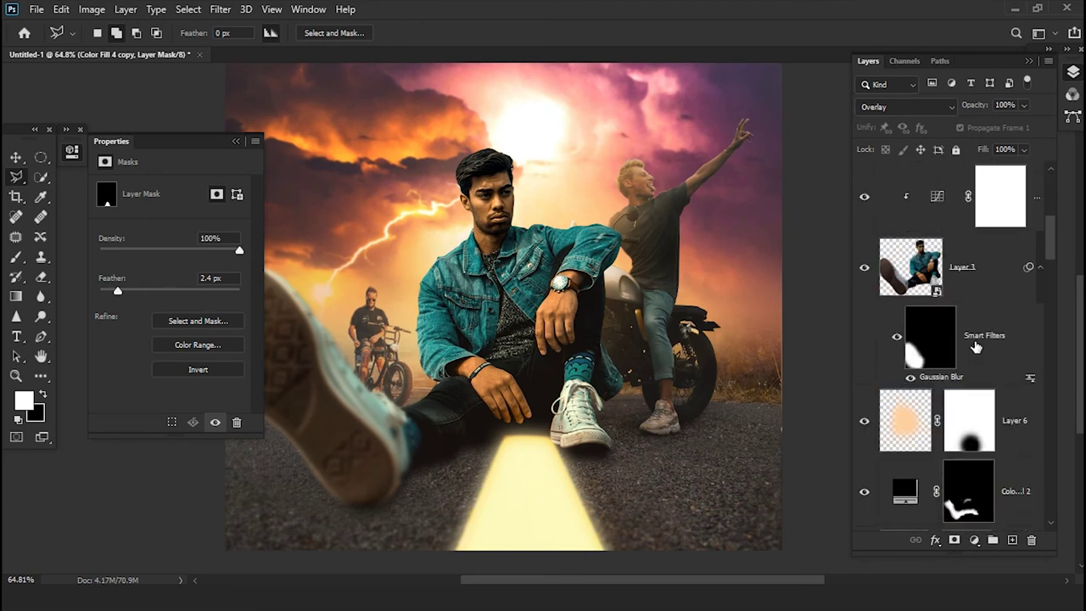
scroll(975, 346, up, 1)
scroll(979, 350, down, 2)
scroll(983, 352, up, 2)
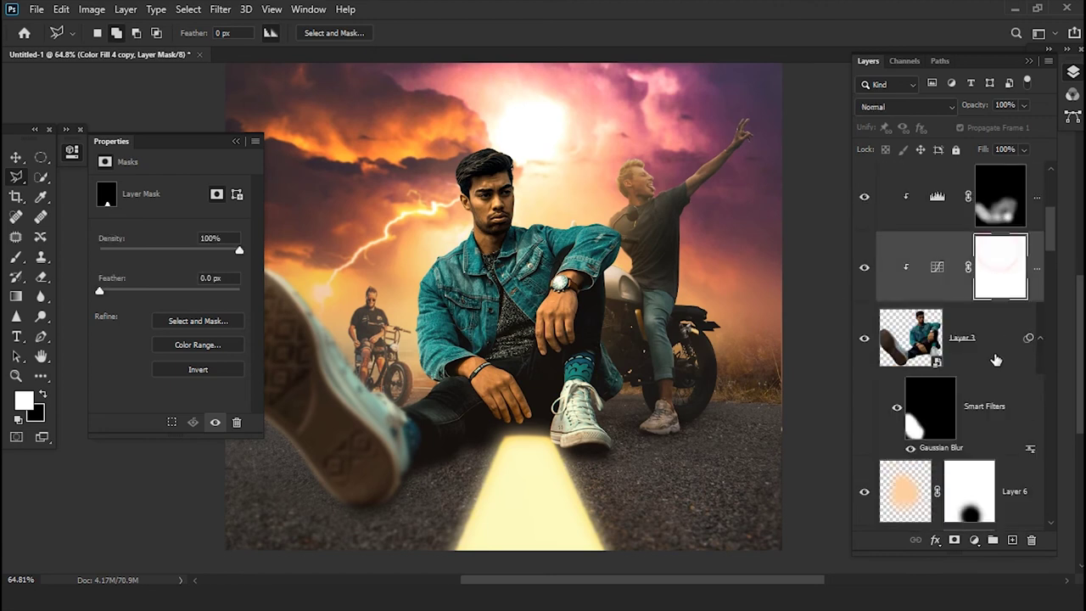
scroll(995, 360, up, 3)
click(1007, 351)
click(1008, 284)
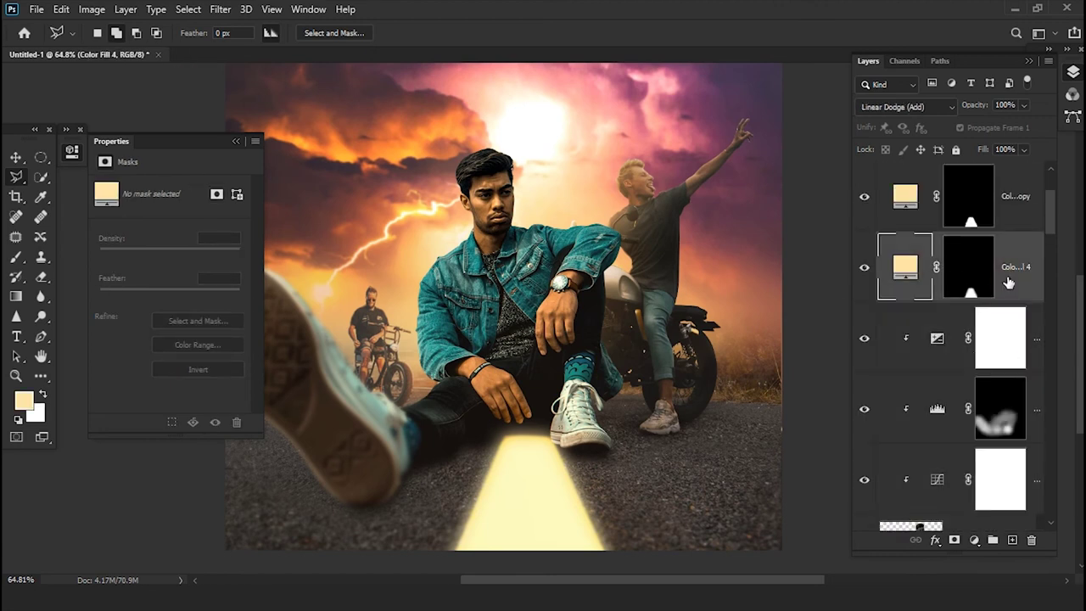
key(ctrl+j)
click(1006, 348)
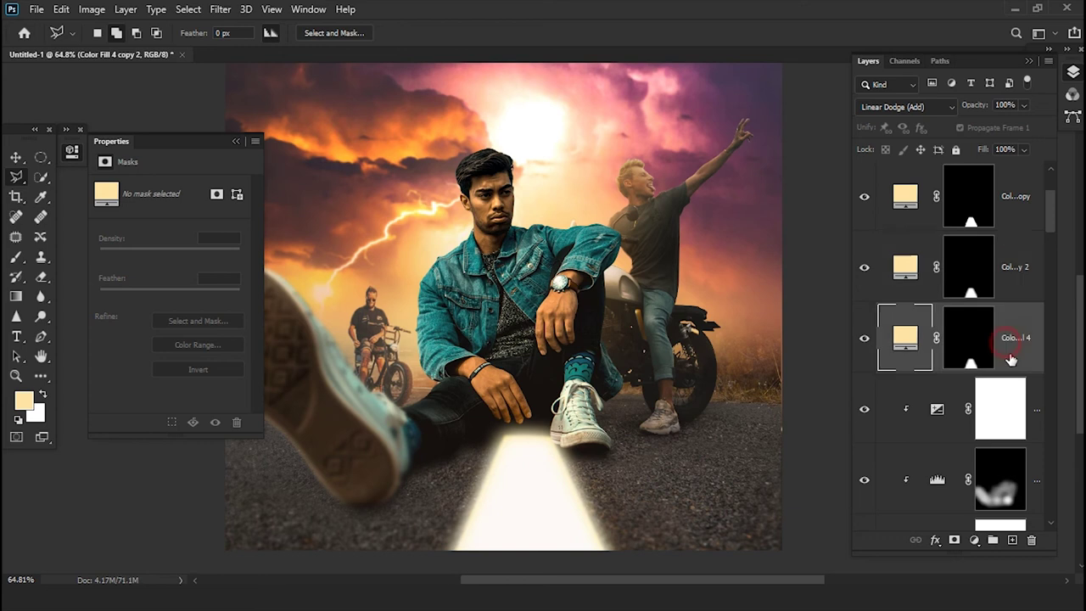
alt+click(1022, 368)
- Keep Color Fill 4's triangle mask and feather it to 75.9 px
click(1005, 350)
right_click(1002, 350)
click(936, 382)
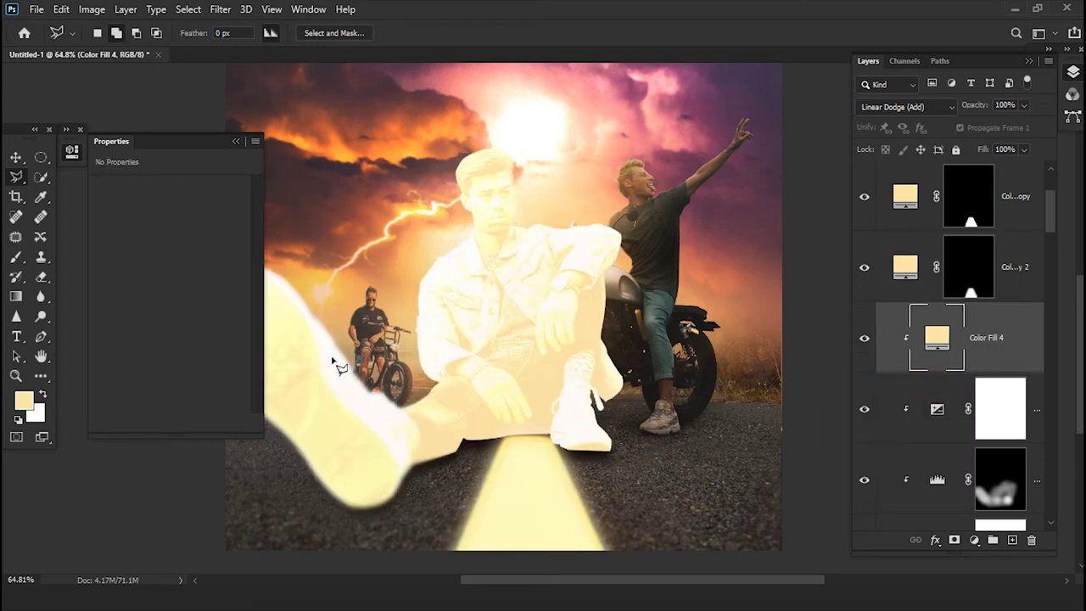
scroll(491, 488, up, 3)
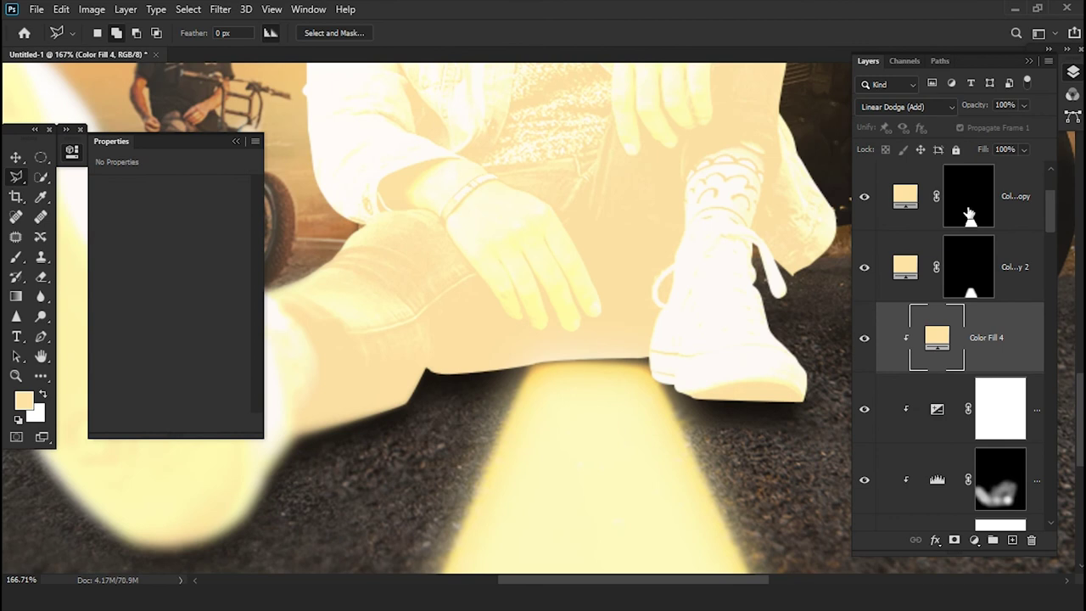
key(ctrl+z)
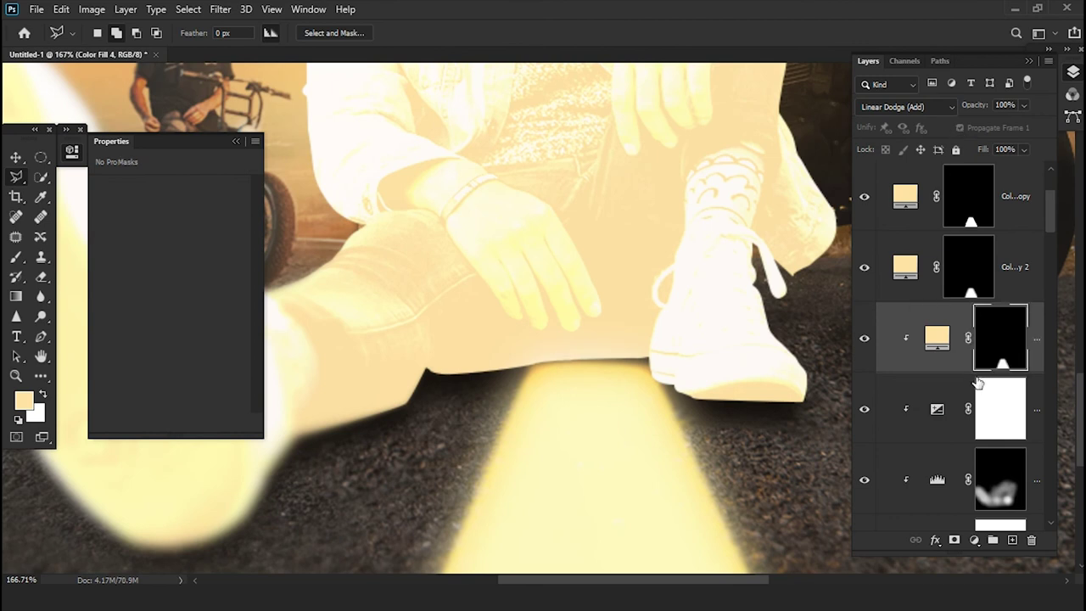
drag(129, 293, 123, 297)
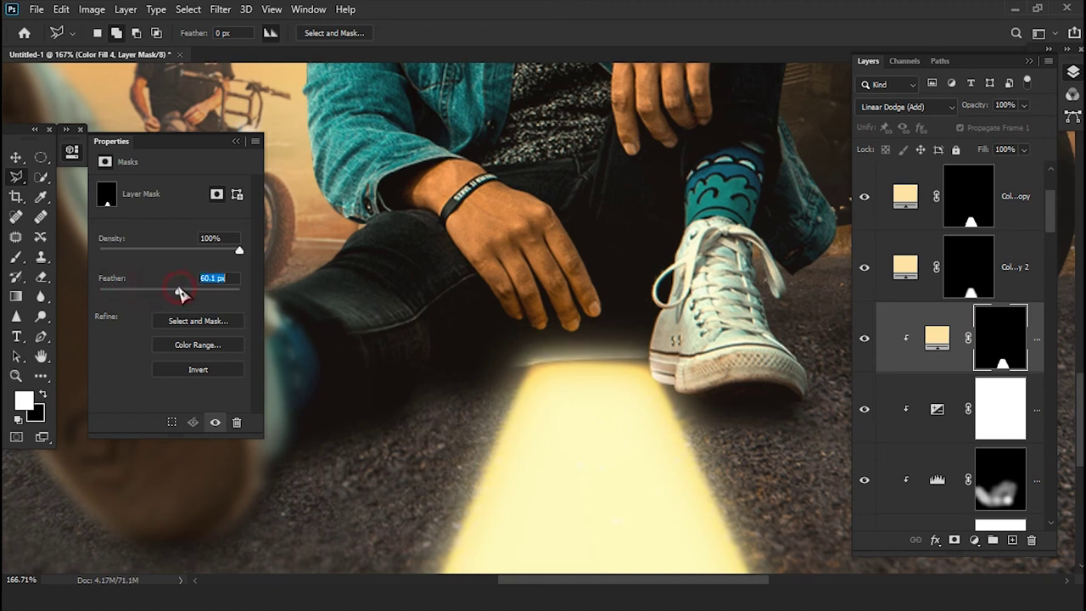
drag(196, 293, 197, 296)
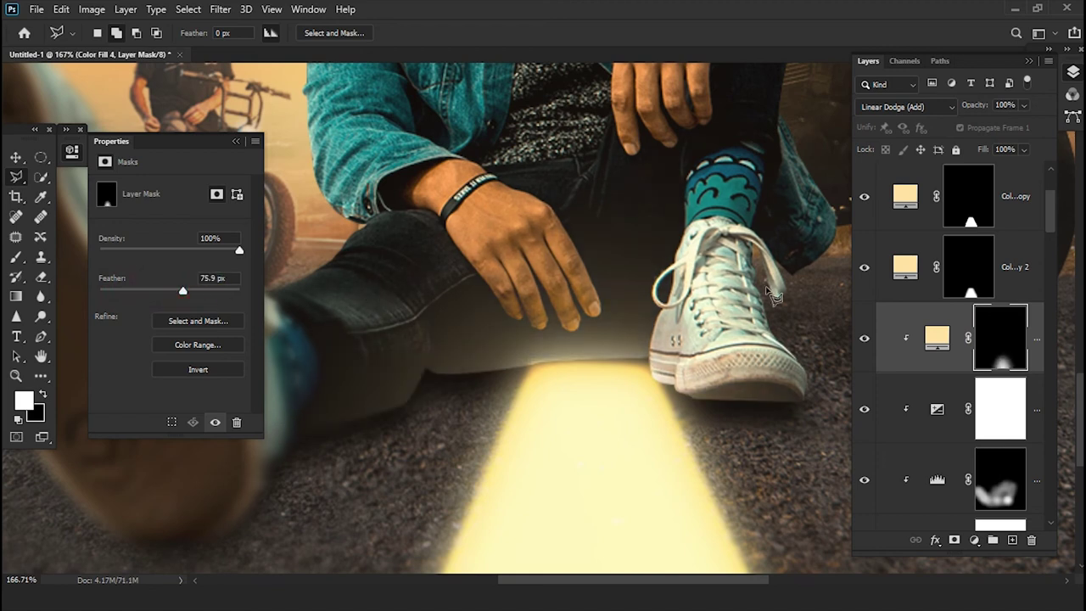
- Duplicate the feathered glow, set it to Linear Light at lowered opacity, and show copy 3
key(ctrl+j)
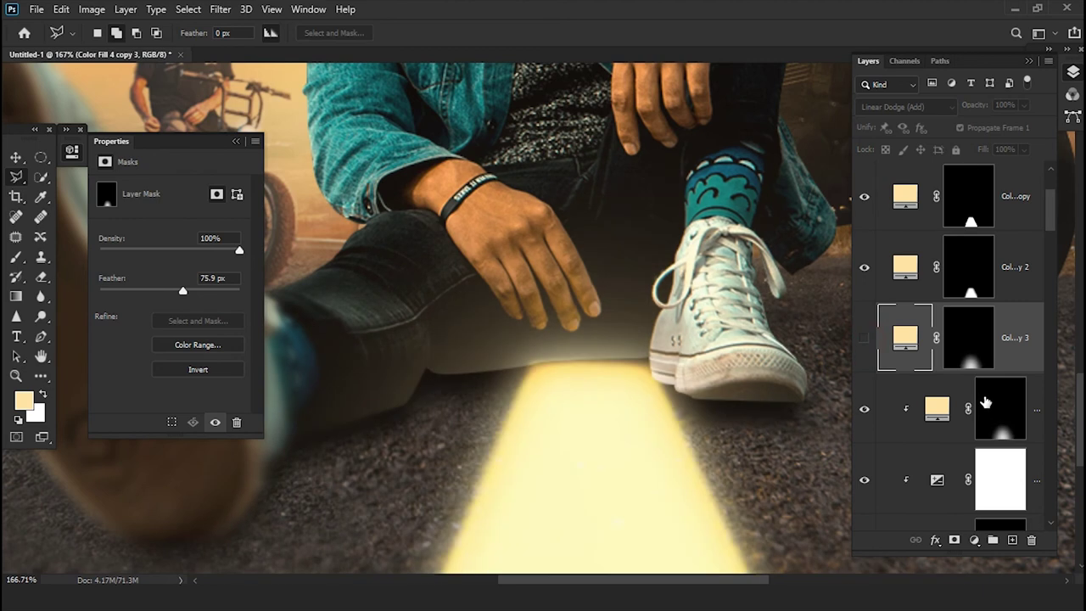
click(999, 402)
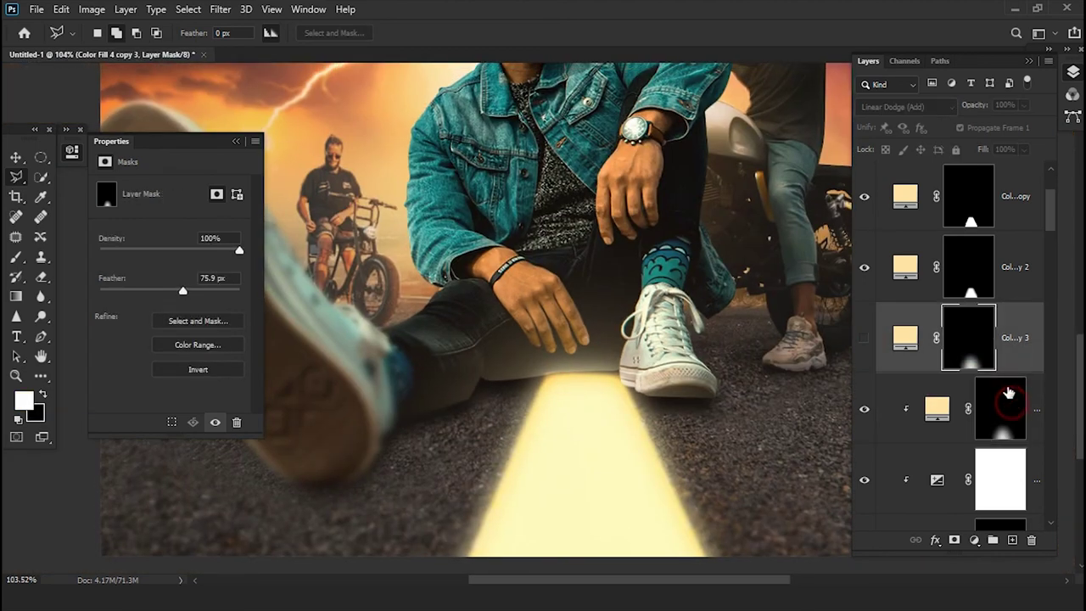
drag(975, 361, 1000, 407)
click(948, 108)
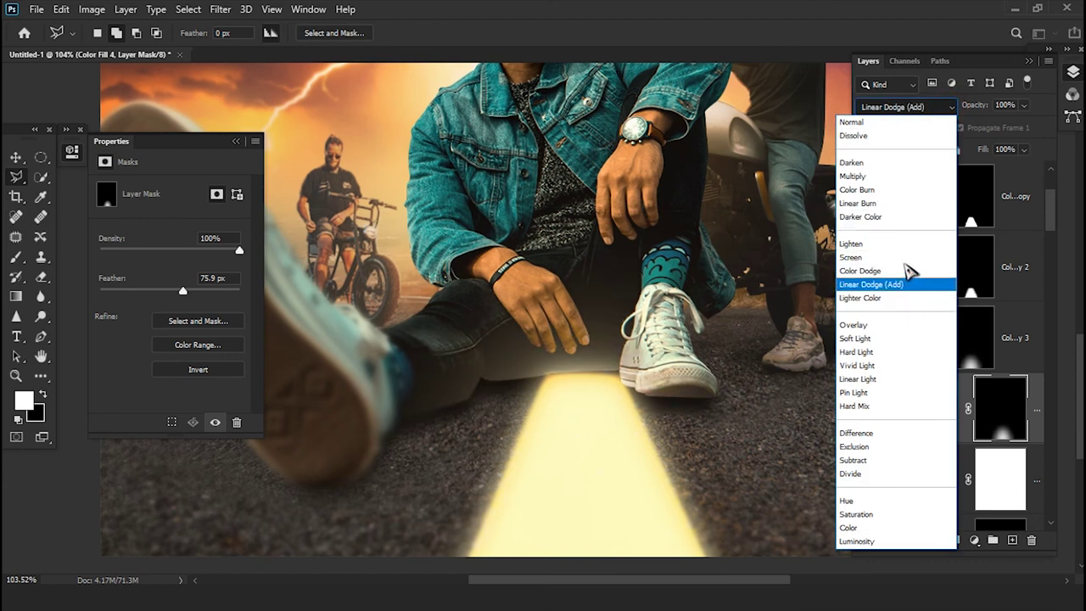
key(Up)
key(Up)
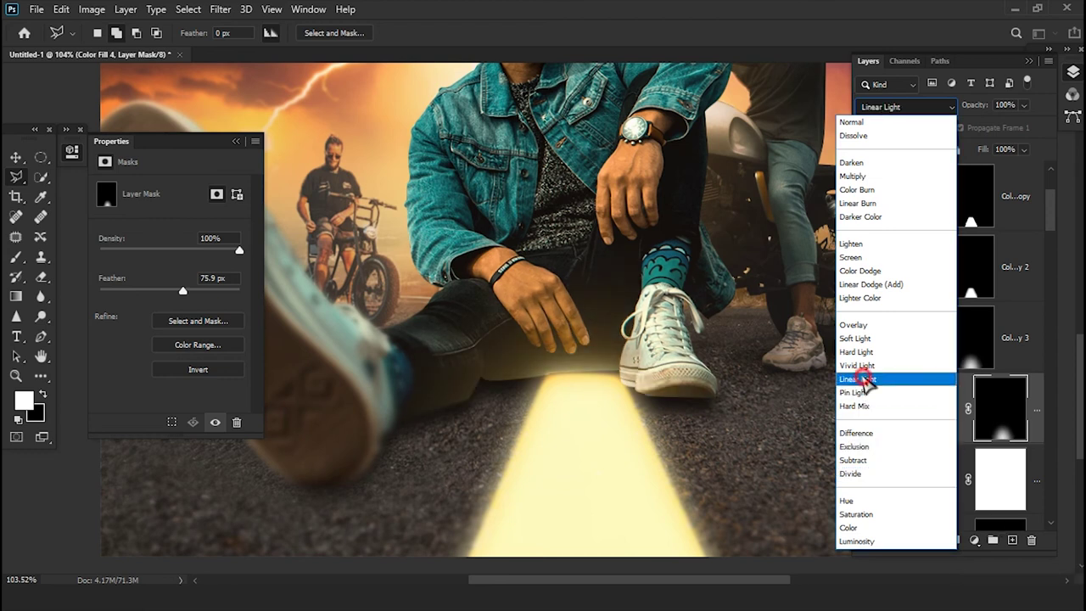
click(865, 380)
drag(955, 111, 894, 124)
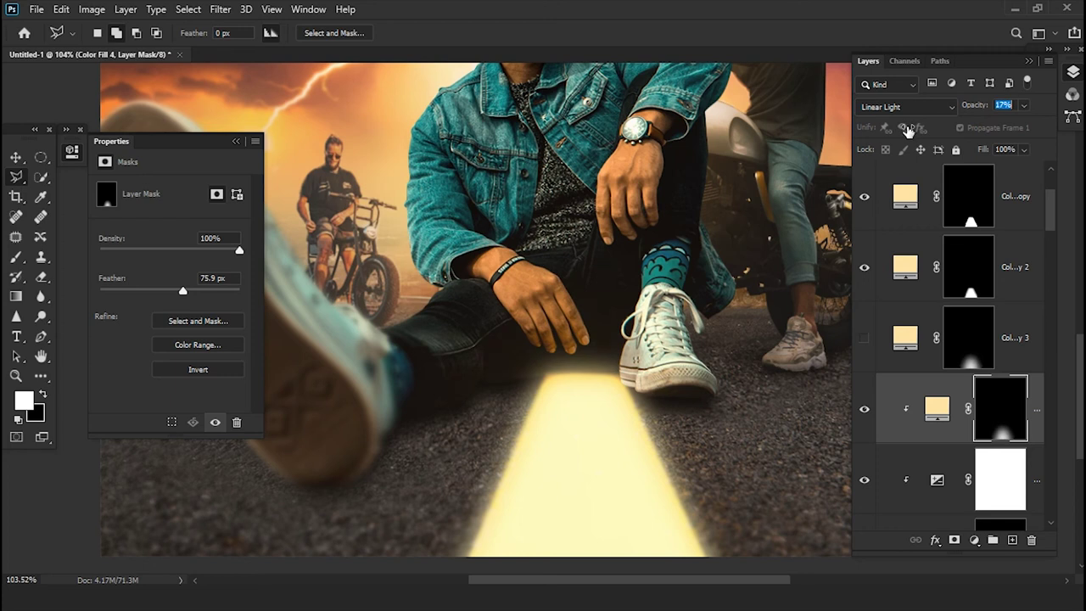
click(975, 348)
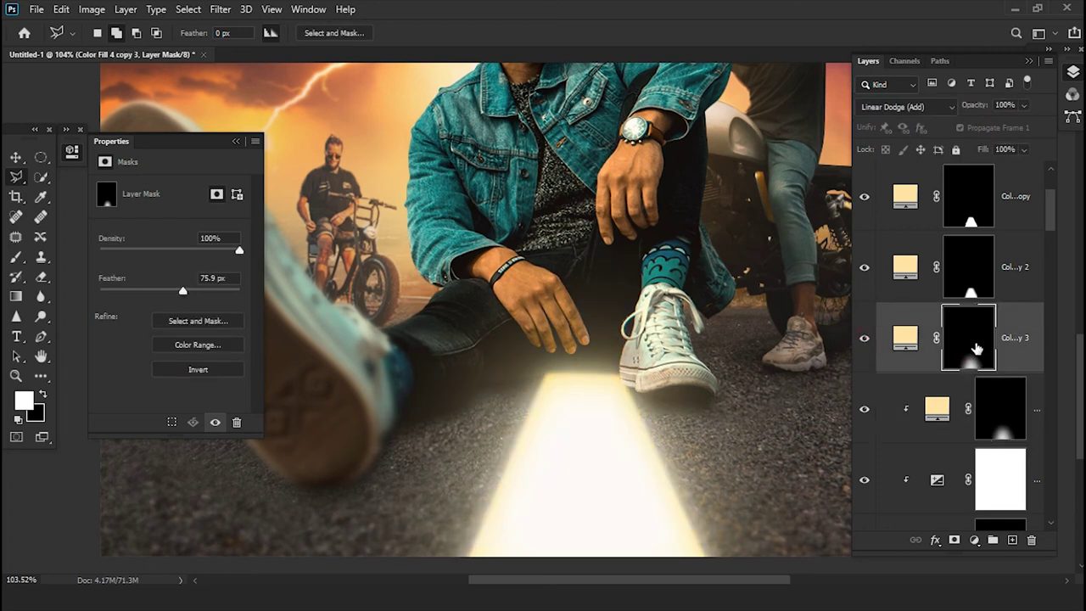
- Fit the whole image in view and select the Color Fill 4 copy 3 layer
double_click(40, 356)
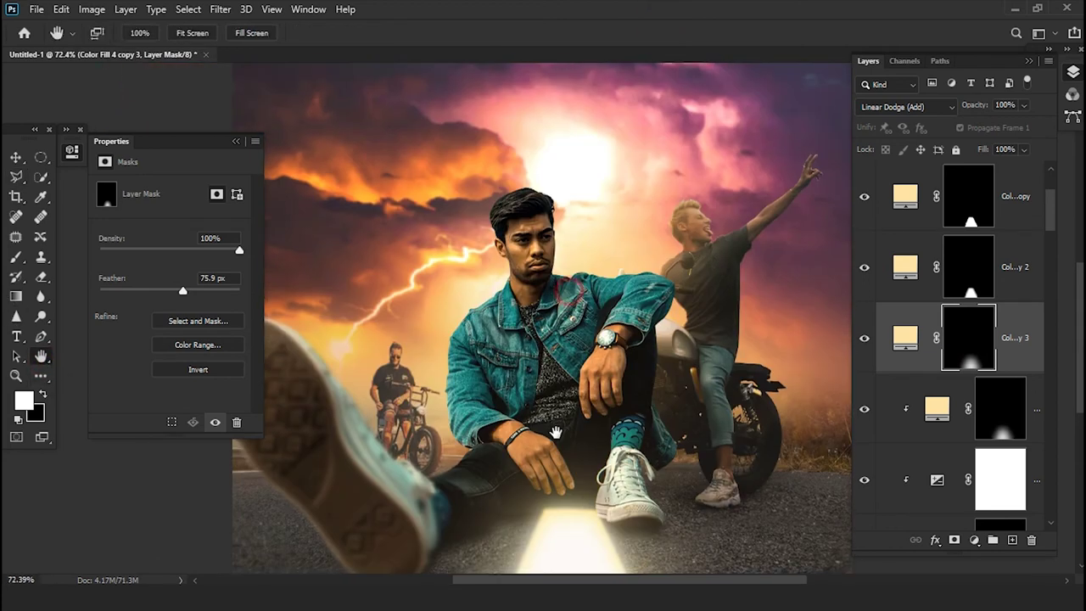
scroll(566, 378, down, 3)
scroll(565, 377, up, 3)
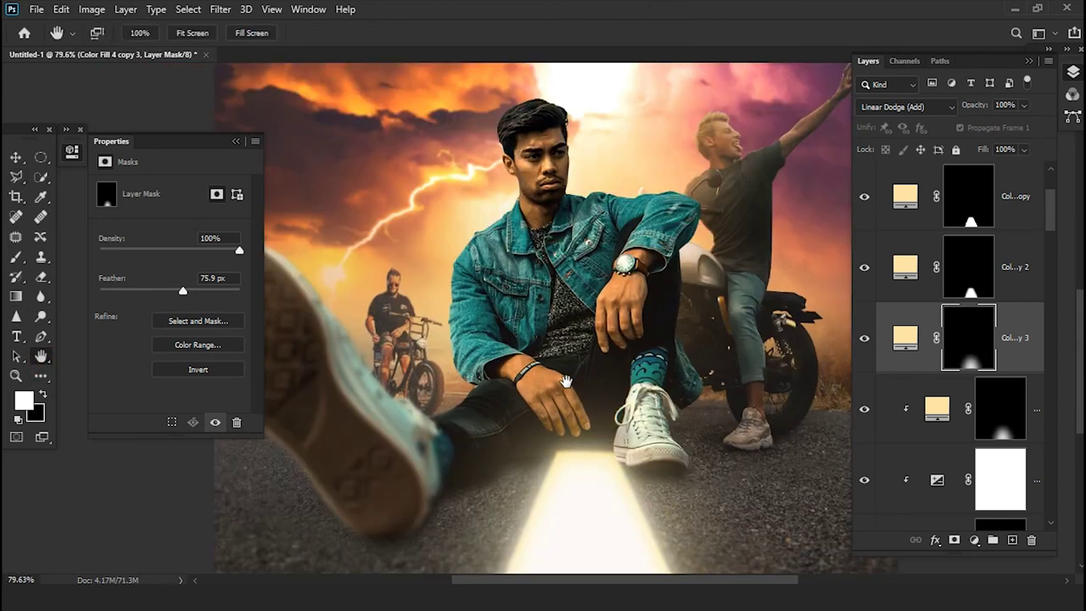
scroll(566, 382, down, 2)
scroll(578, 366, up, 3)
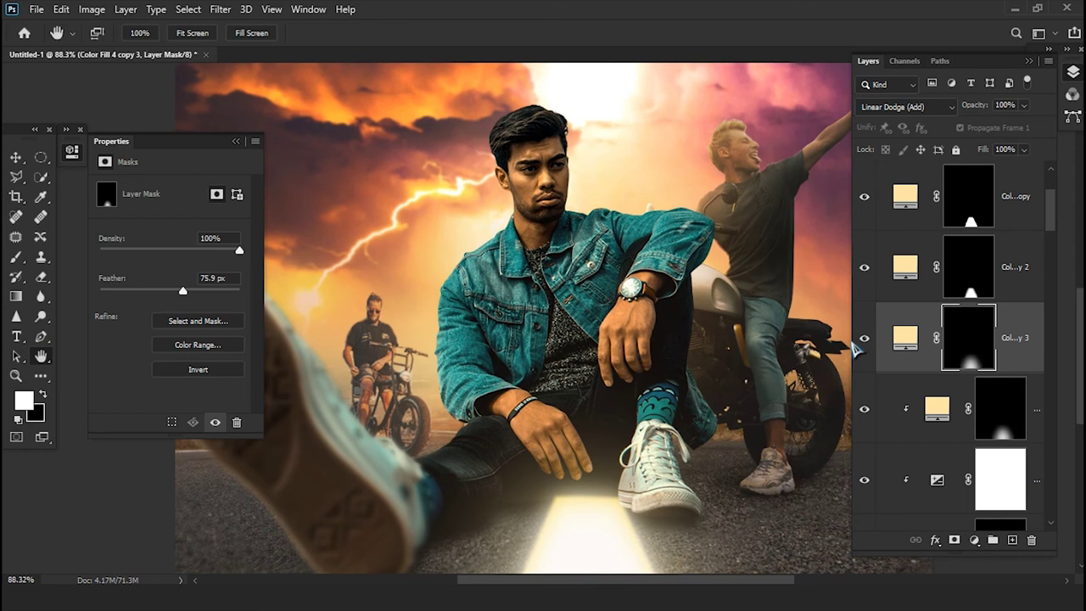
click(882, 337)
- Compare the copy 3 glow on and off, then delete its layer mask
click(866, 338)
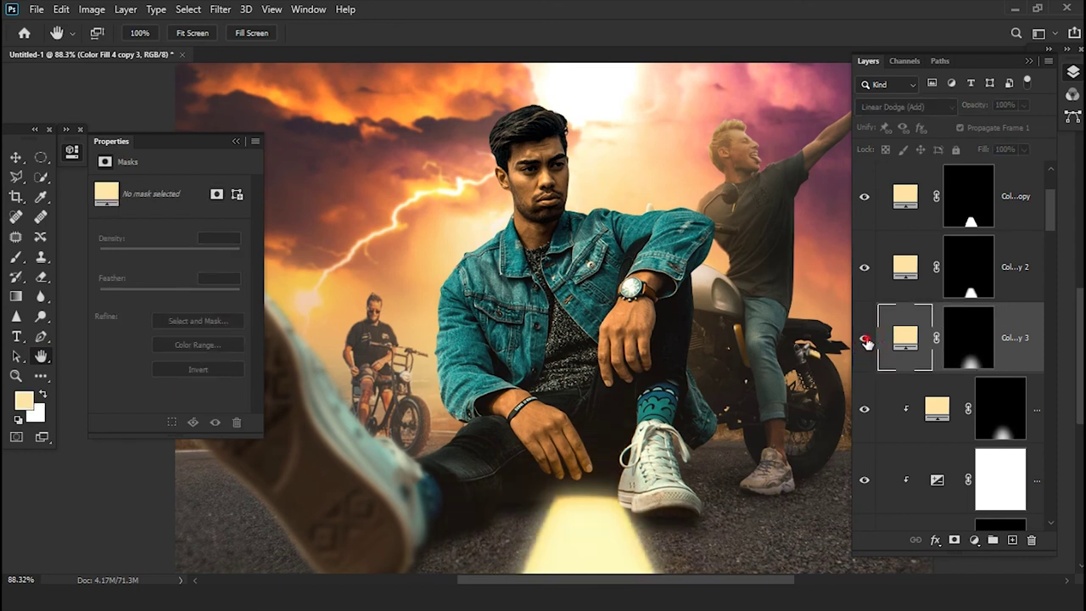
click(865, 339)
click(980, 348)
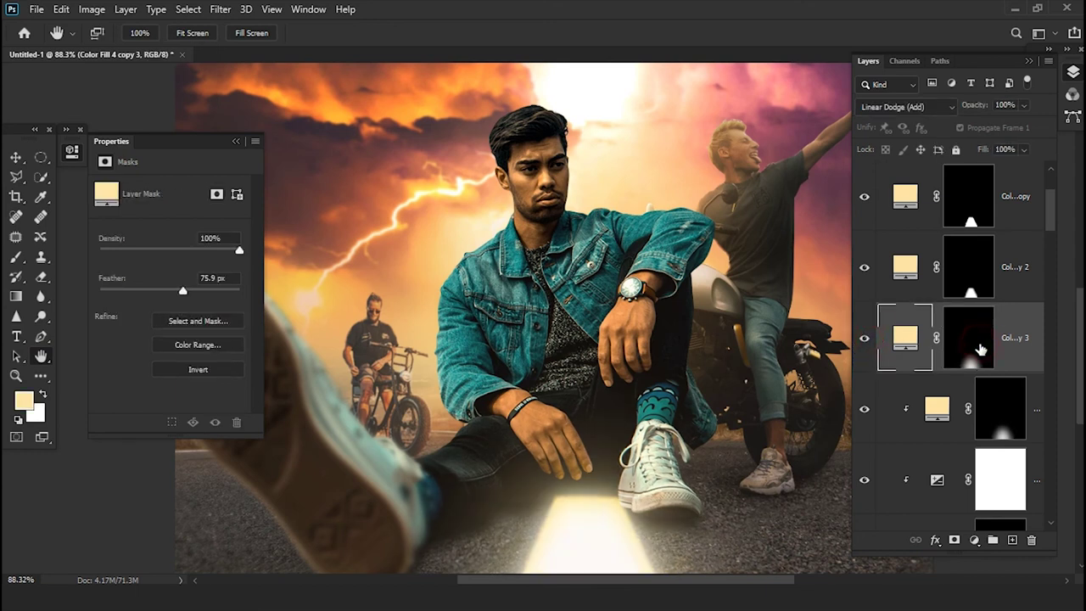
drag(149, 301, 148, 301)
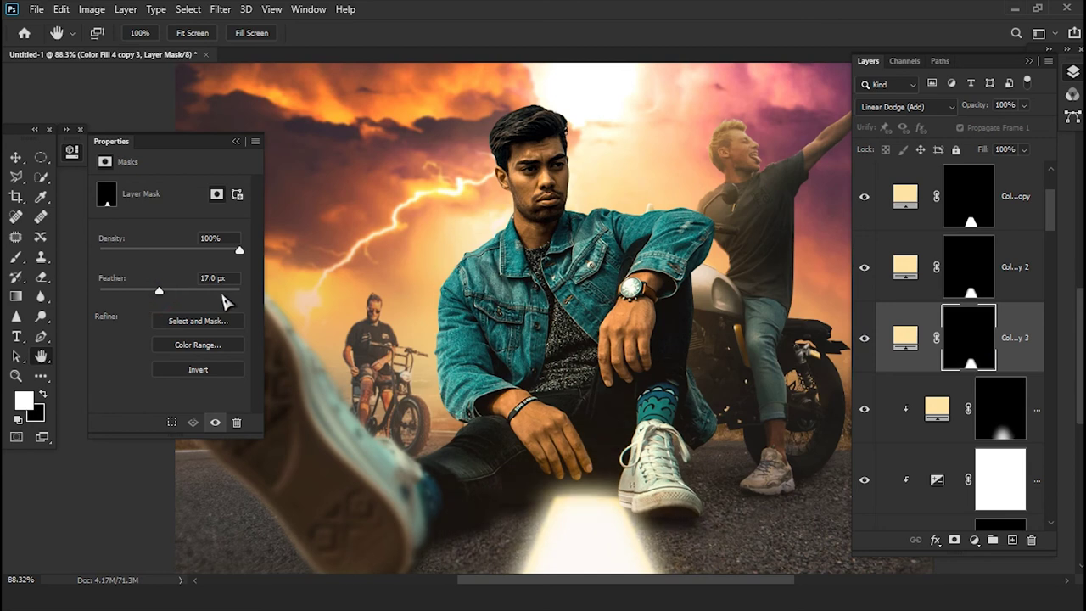
right_click(961, 358)
click(857, 381)
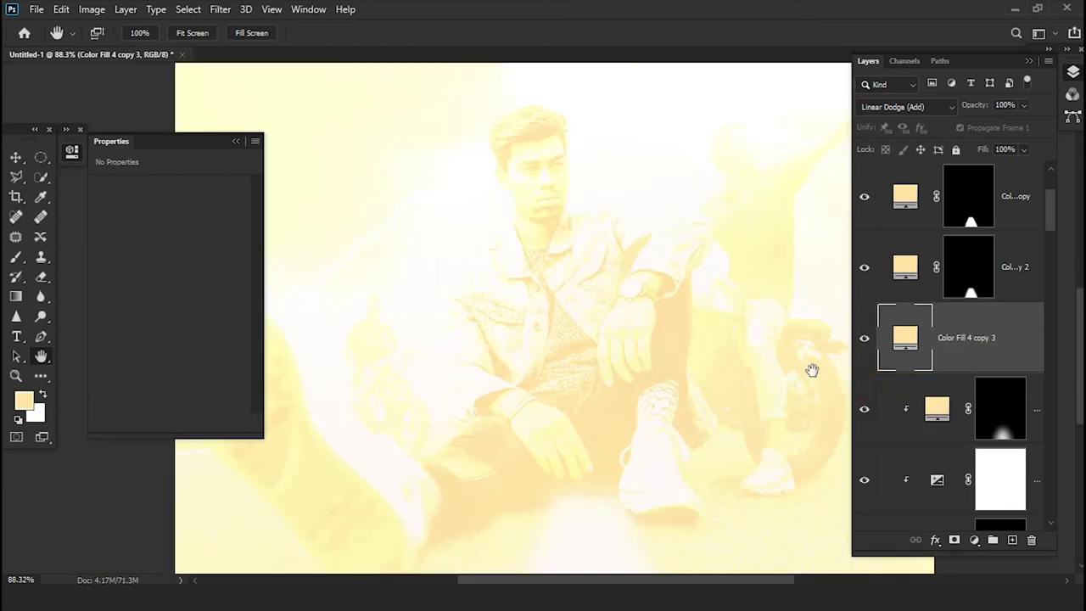
- Add a fresh black mask to Color Fill 4 copy 3 and paint a faint glow below the hand
alt+click(954, 541)
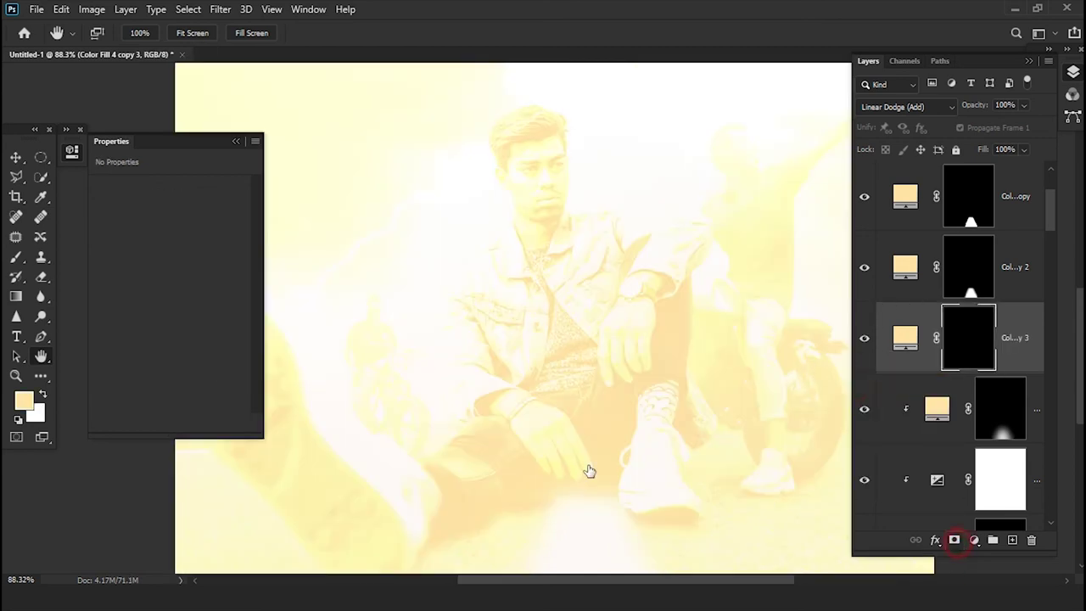
key(b)
scroll(483, 523, up, 2)
mouse_move(483, 523)
mouse_down()
mouse_move(533, 448)
mouse_move(530, 478)
mouse_up()
- Zoom toward the road and paint warm glow between the hand and the shoe on the copy 3 mask
key(z)
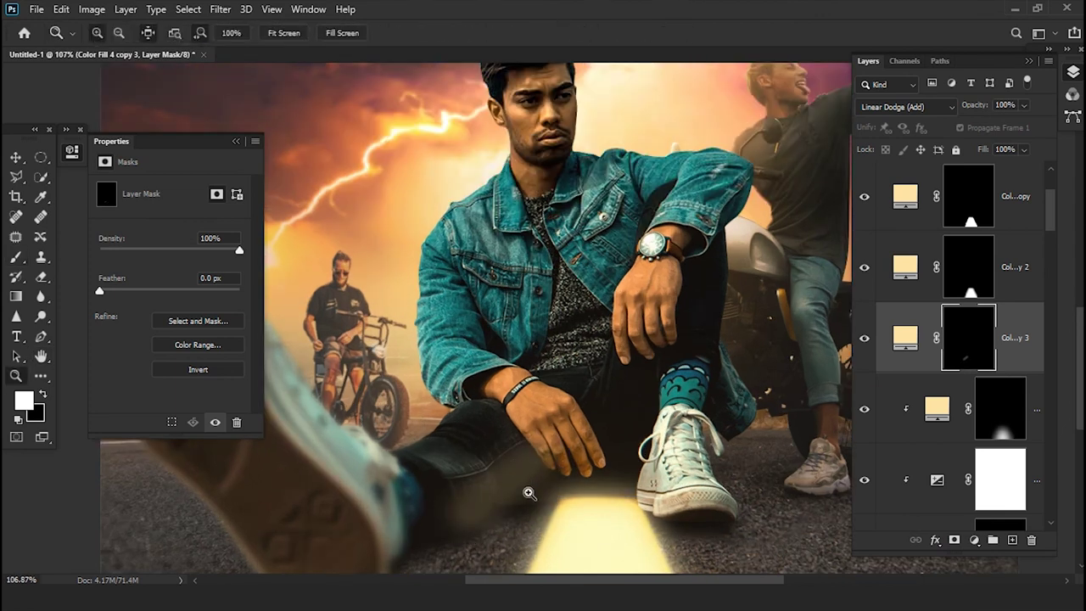
drag(522, 484, 562, 351)
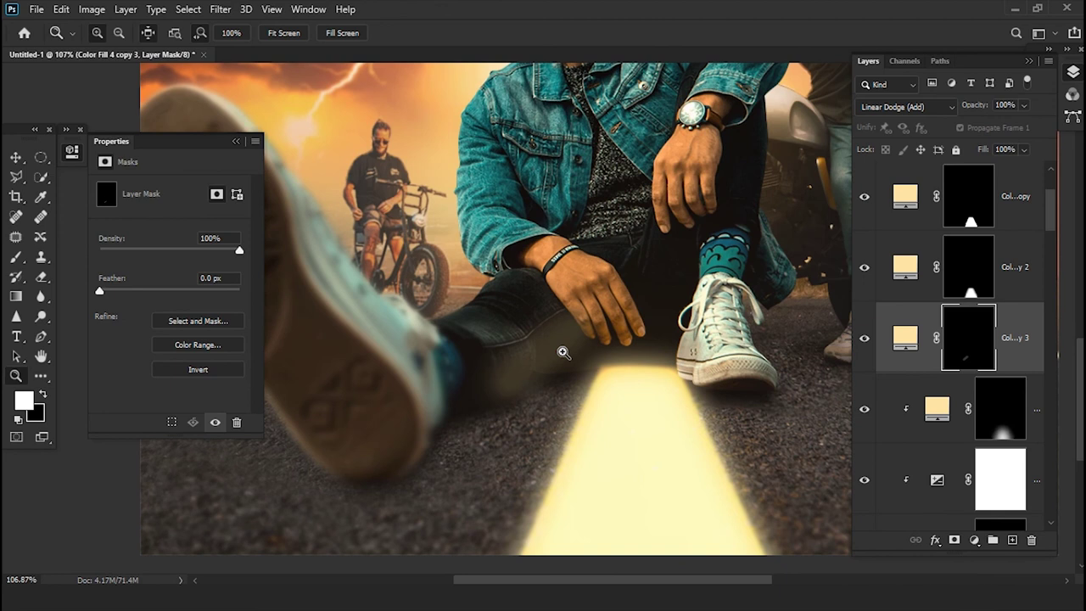
key(b)
key(ctrl+z)
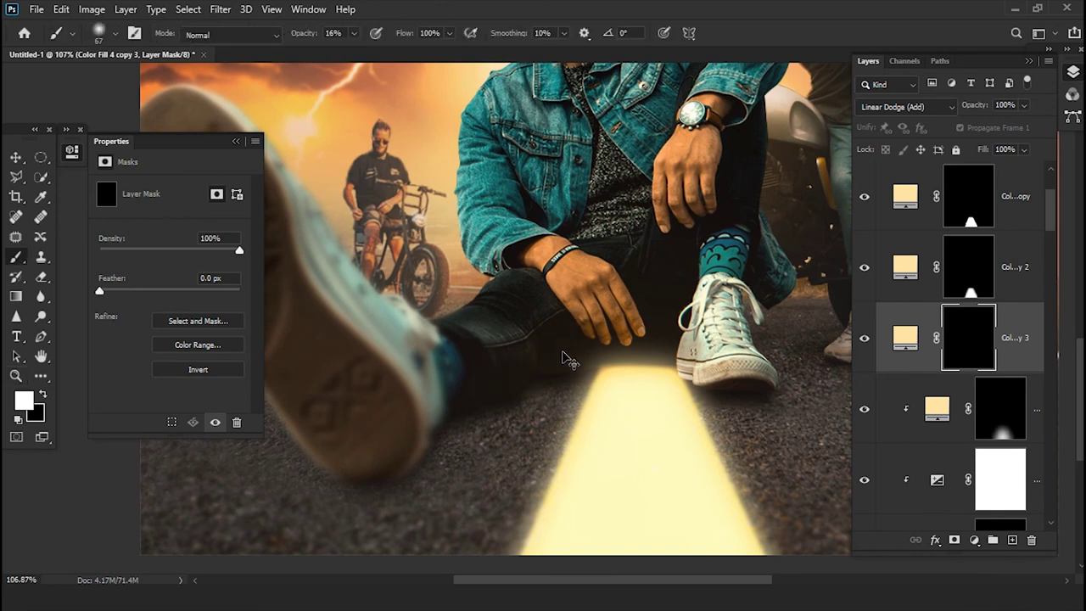
scroll(529, 385, up, 2)
scroll(552, 330, up, 2)
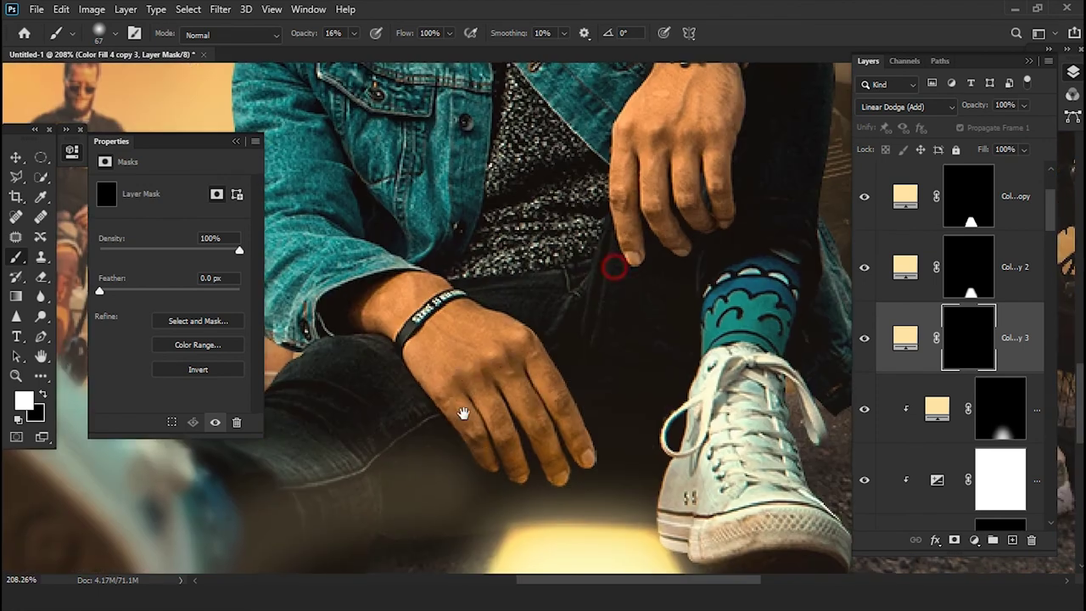
drag(615, 263, 463, 415)
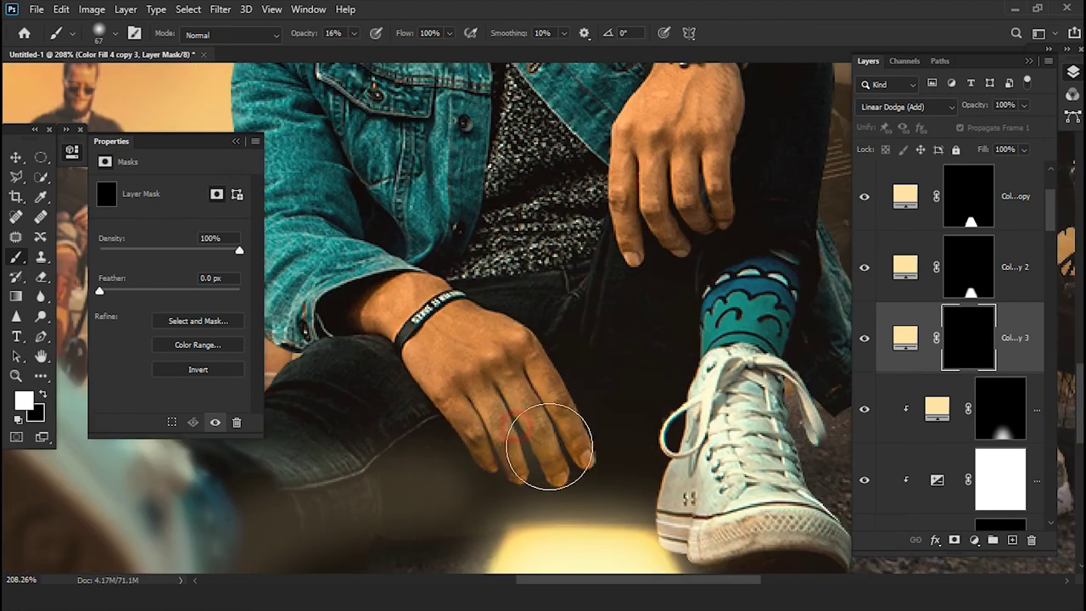
mouse_move(725, 479)
mouse_down()
mouse_move(623, 390)
mouse_move(581, 388)
mouse_move(630, 286)
mouse_up()
scroll(630, 285, down, 2)
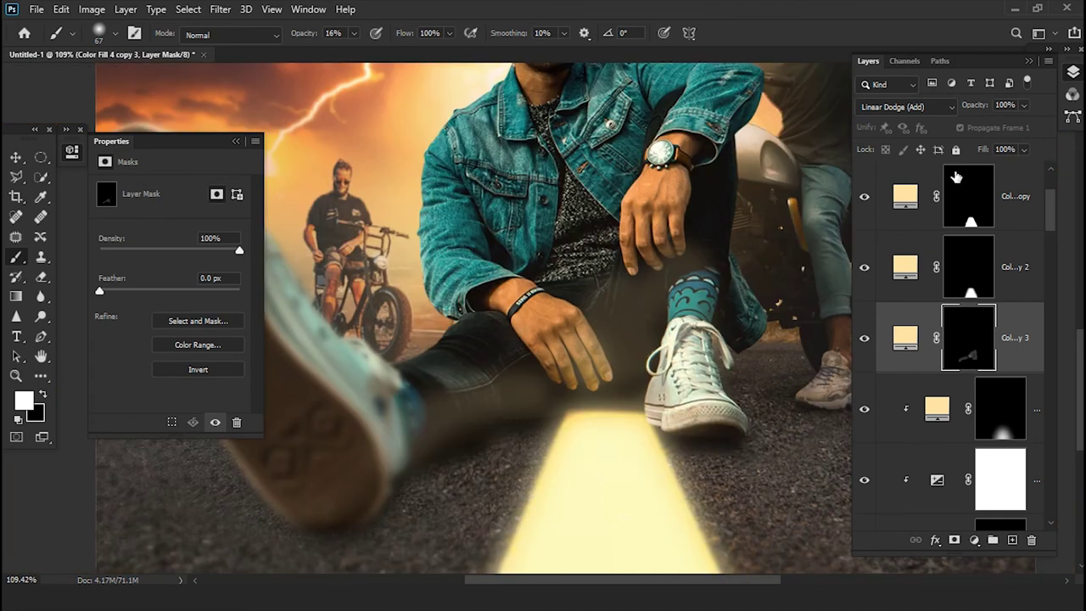
- Try Divide, then set the warm fill layer to Overlay and compare it on and off
click(897, 108)
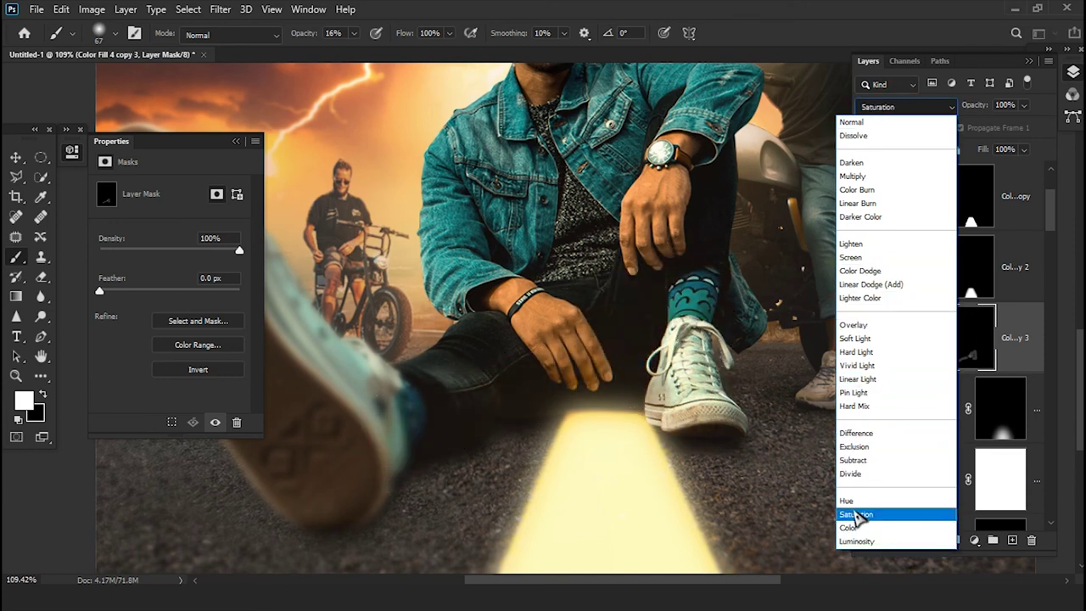
click(853, 475)
click(864, 339)
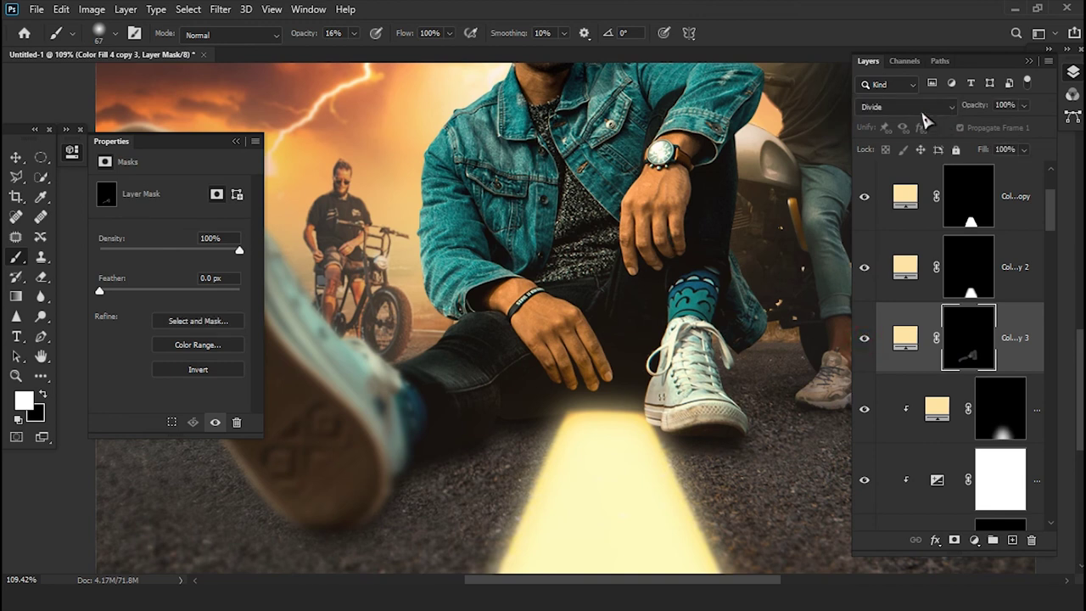
click(922, 114)
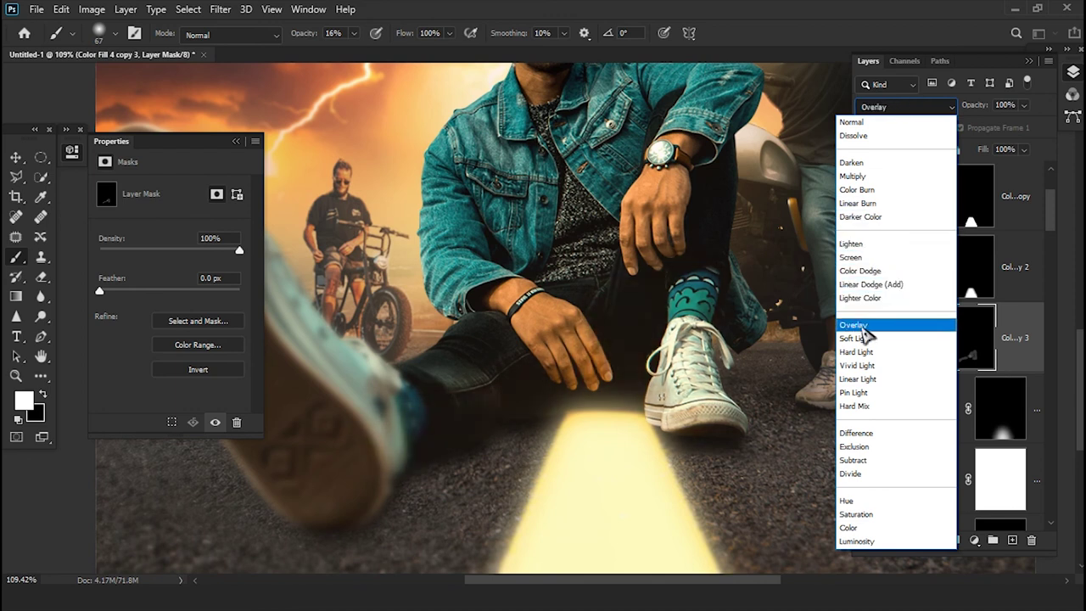
click(861, 326)
click(863, 337)
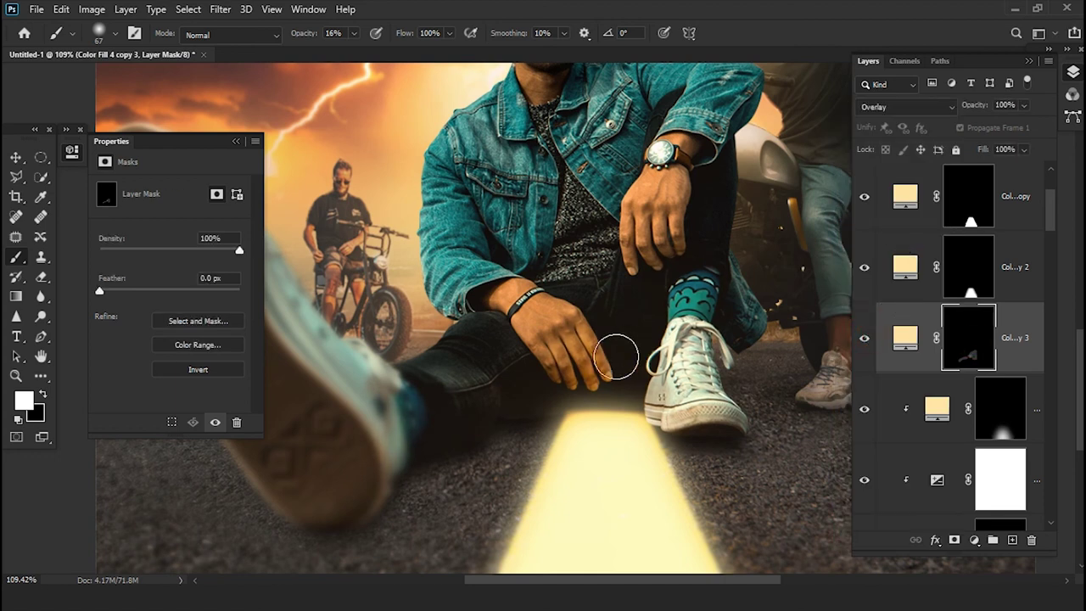
- Paint white at 100% opacity over the jeans, right sneaker, sock and hands
scroll(616, 350, up, 1)
scroll(616, 350, up, 1)
key(0)
mouse_move(465, 397)
mouse_down()
mouse_move(395, 427)
mouse_move(412, 392)
mouse_move(480, 346)
mouse_up()
mouse_move(697, 417)
mouse_down()
mouse_move(720, 441)
mouse_move(682, 420)
mouse_move(695, 379)
mouse_up()
mouse_move(693, 292)
mouse_down()
mouse_move(704, 237)
mouse_move(649, 212)
mouse_move(670, 271)
mouse_move(602, 314)
mouse_up()
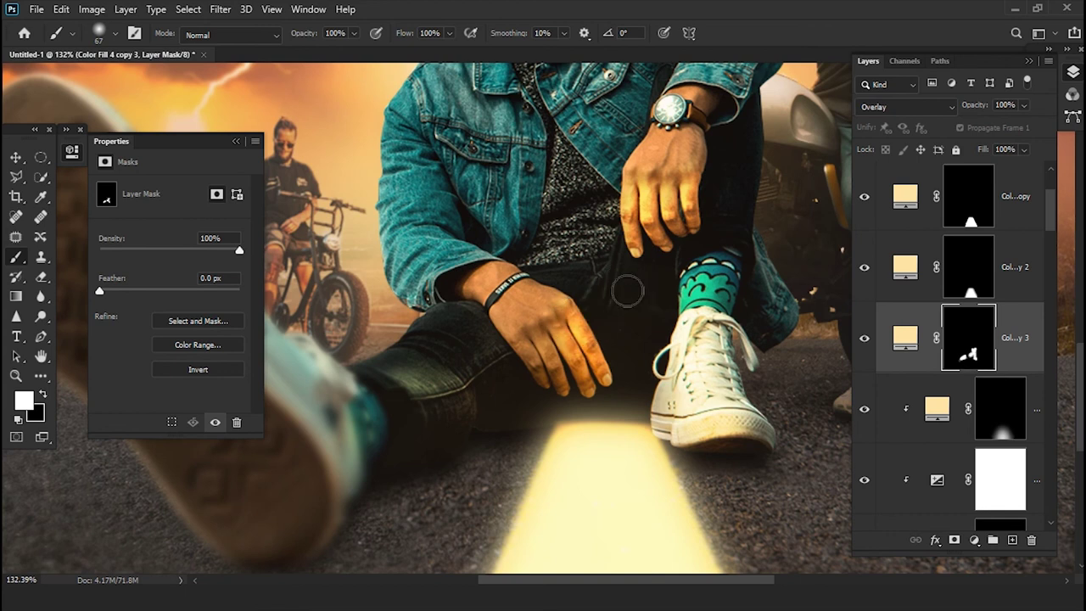
scroll(625, 293, down, 5)
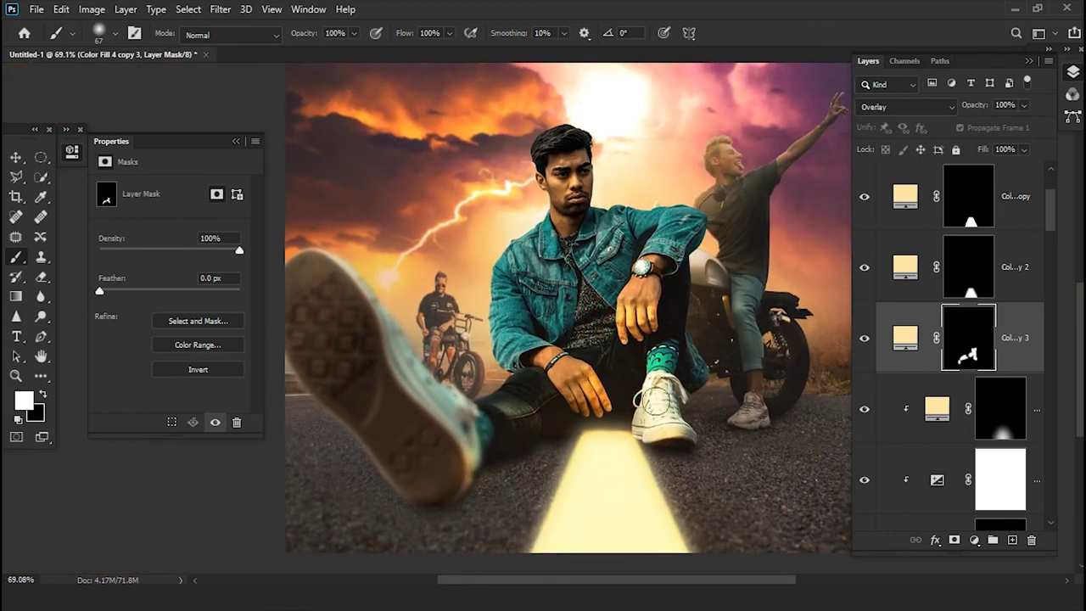
- Paint black with a 131 px brush at 31% opacity to remove the orange glow from the hands
right_click(7, 174)
drag(132, 247, 195, 240)
click(314, 36)
text(31)
key(Return)
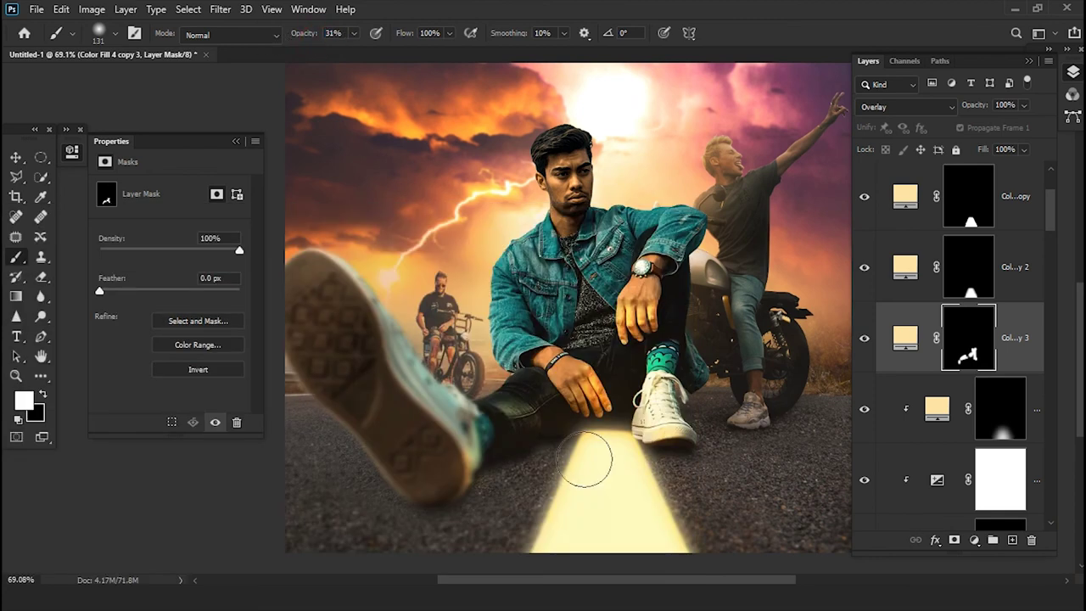
key(x)
drag(598, 394, 636, 318)
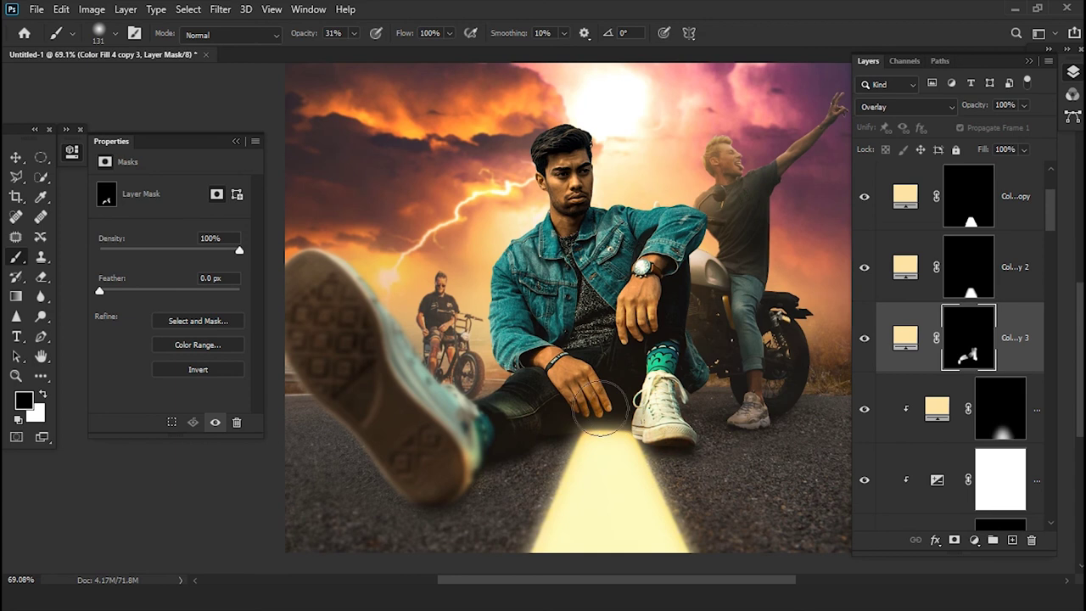
scroll(497, 453, down, 3)
scroll(529, 421, down, 1)
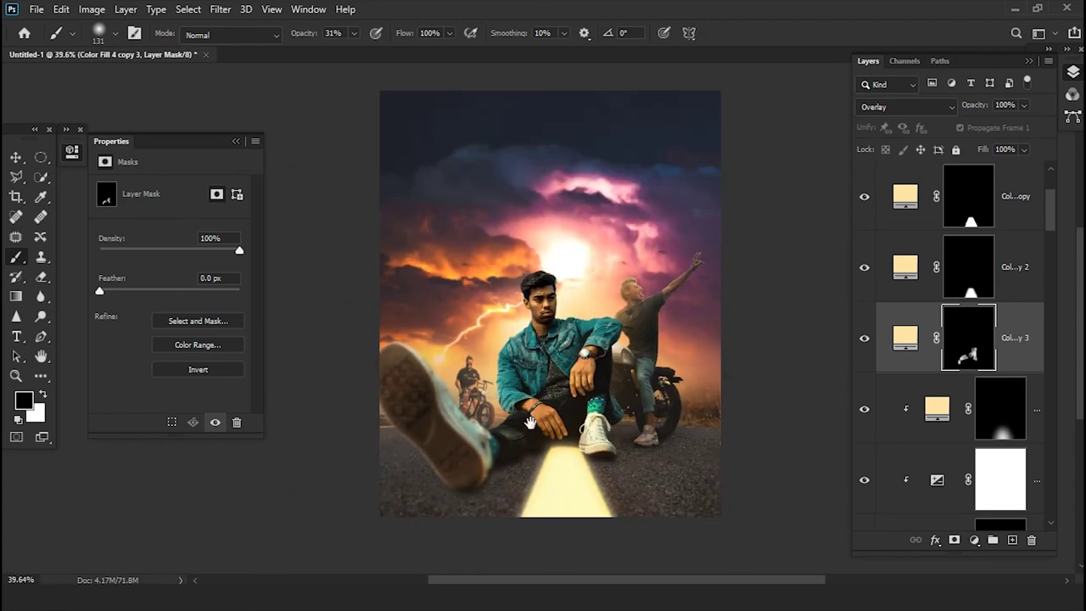
- Add Layer 11 above Layer 8 and stamp the merged composite into it with Apply Image
scroll(964, 432, up, 2)
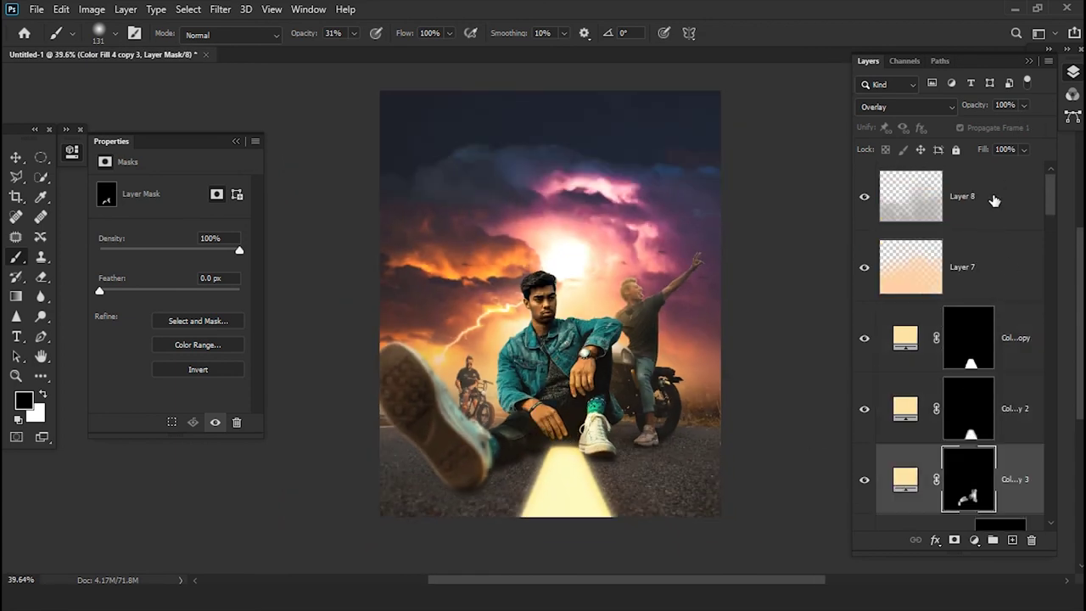
click(1004, 229)
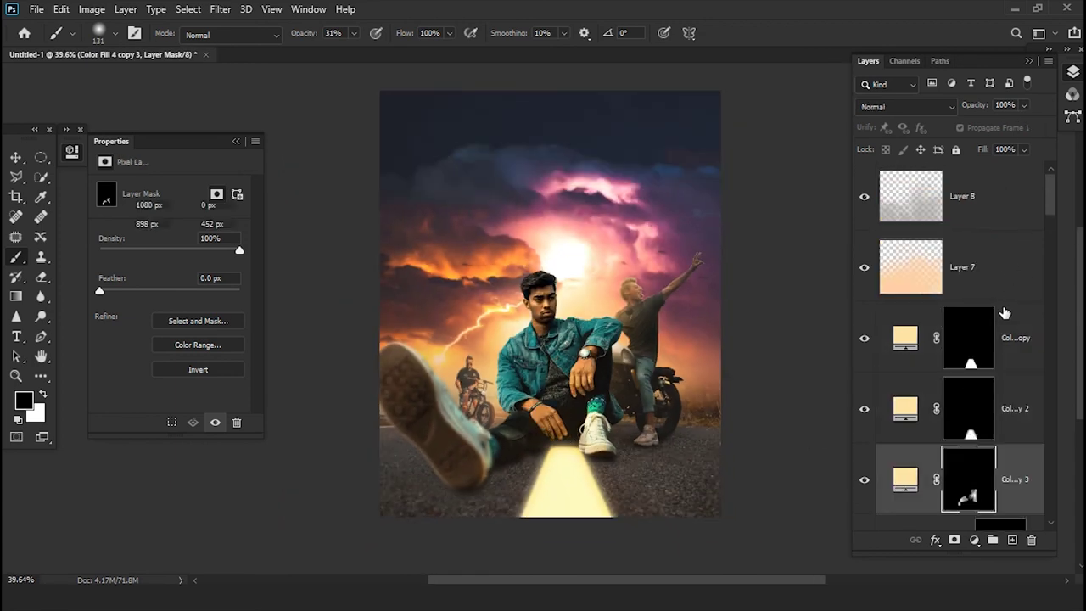
click(1011, 540)
click(91, 9)
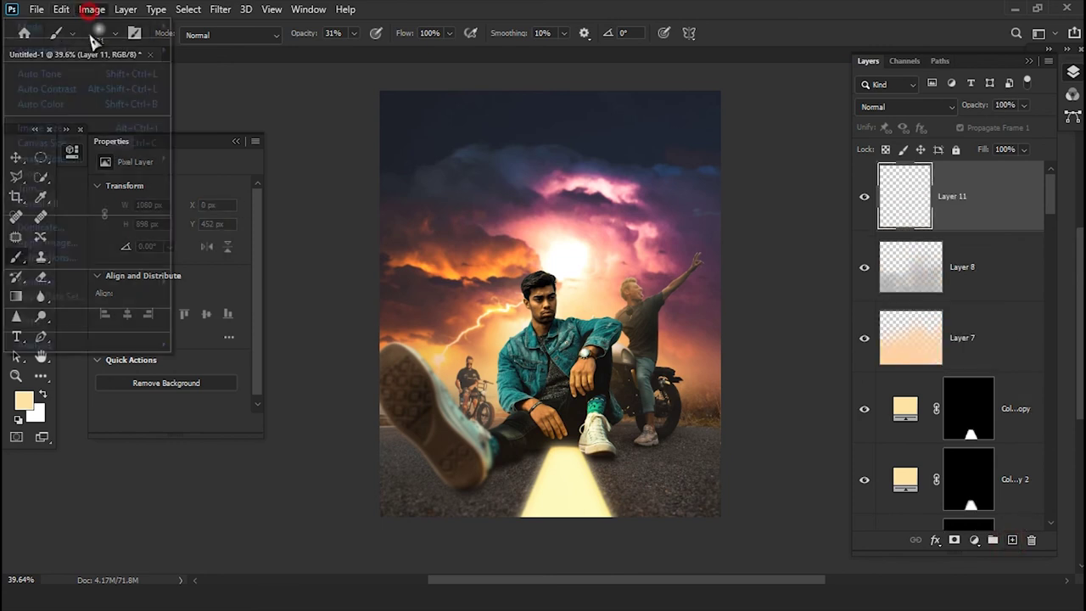
click(36, 243)
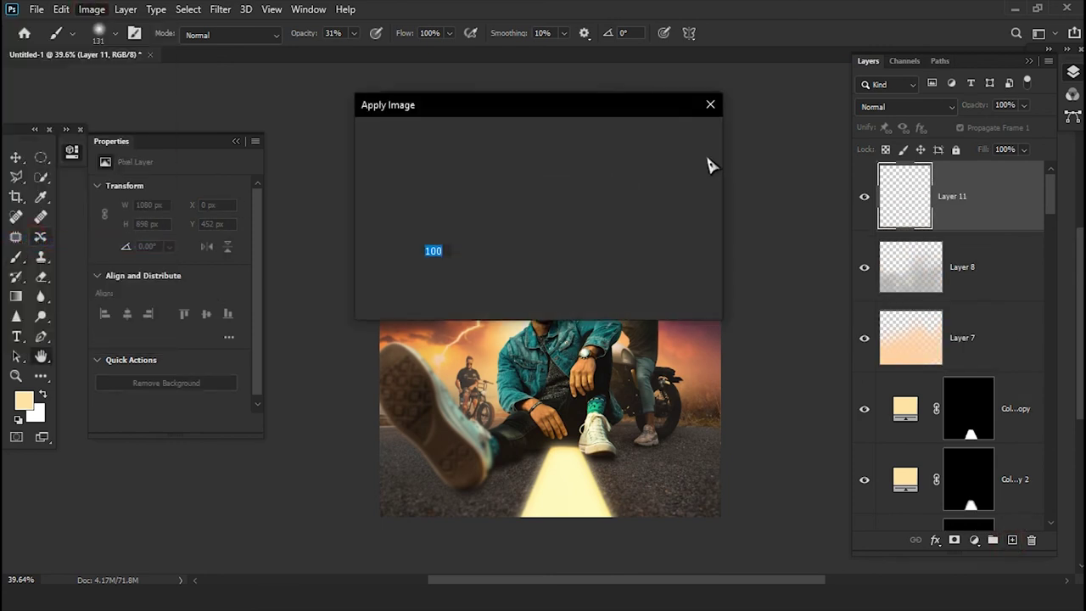
click(689, 152)
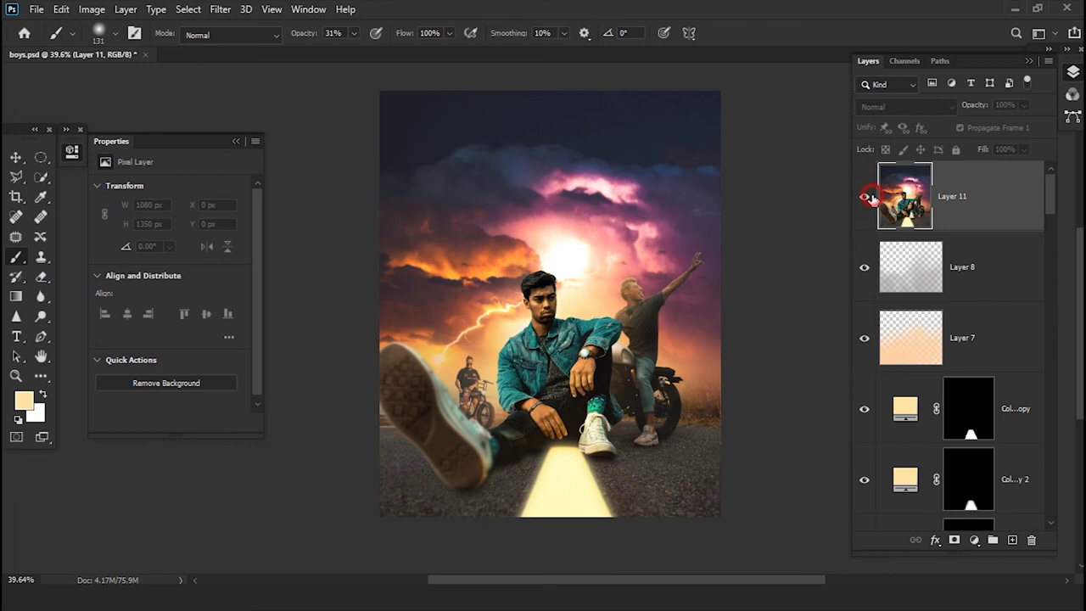
- Apply Topaz Adjust 5's Dynamic Pop preset from the HDR Collection to Layer 11
click(219, 9)
mouse_move(275, 516)
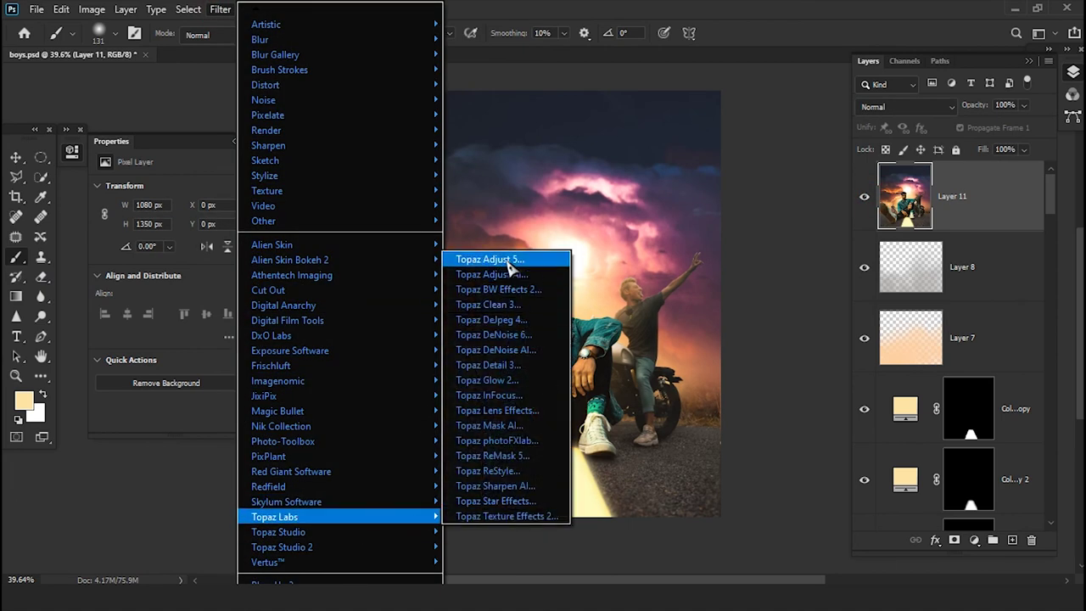
click(509, 262)
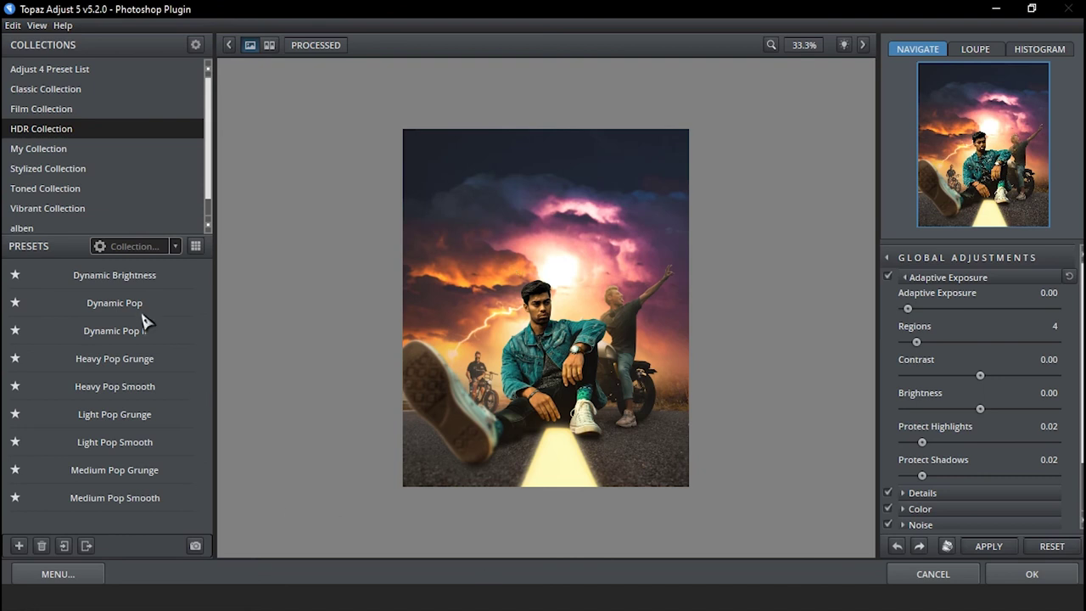
mouse_move(114, 303)
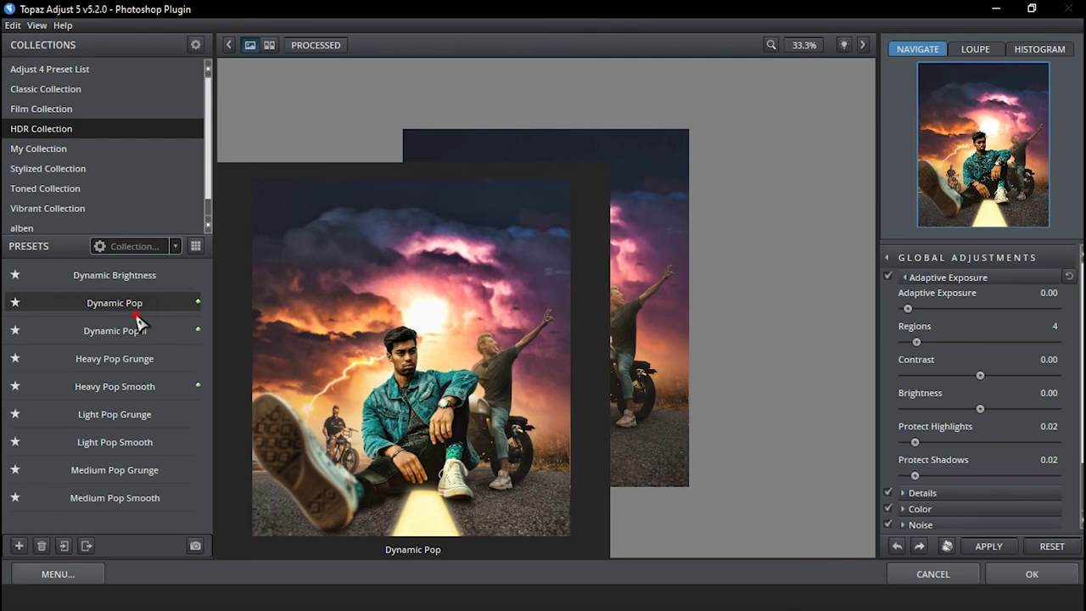
click(136, 314)
click(1008, 575)
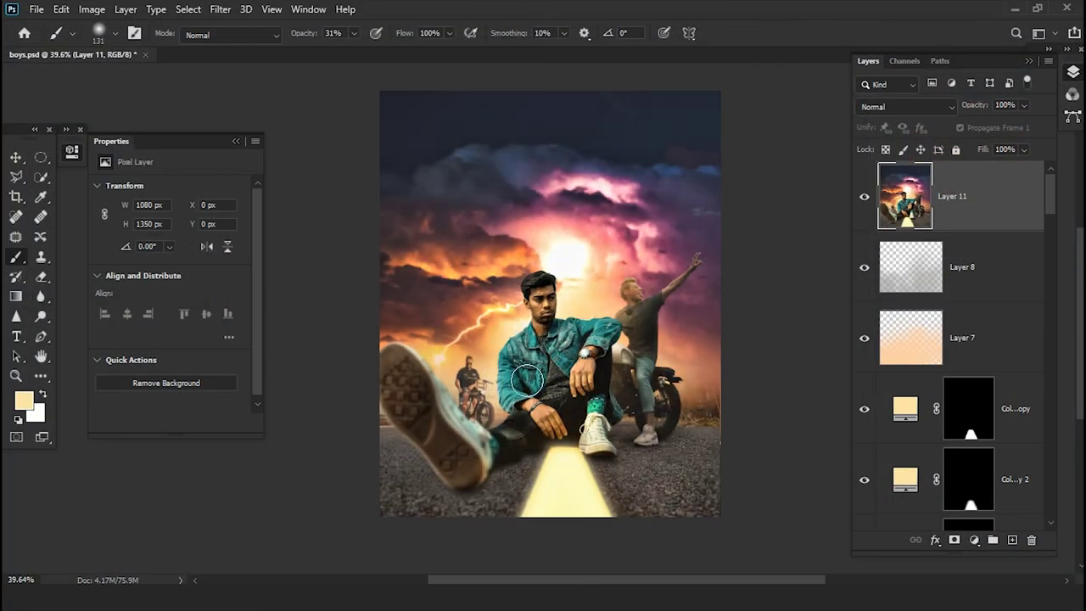
- Add a black hide-all mask to Layer 11 and paint the enhanced look back onto the man's face
scroll(548, 385, up, 2)
scroll(547, 384, up, 2)
scroll(548, 384, up, 1)
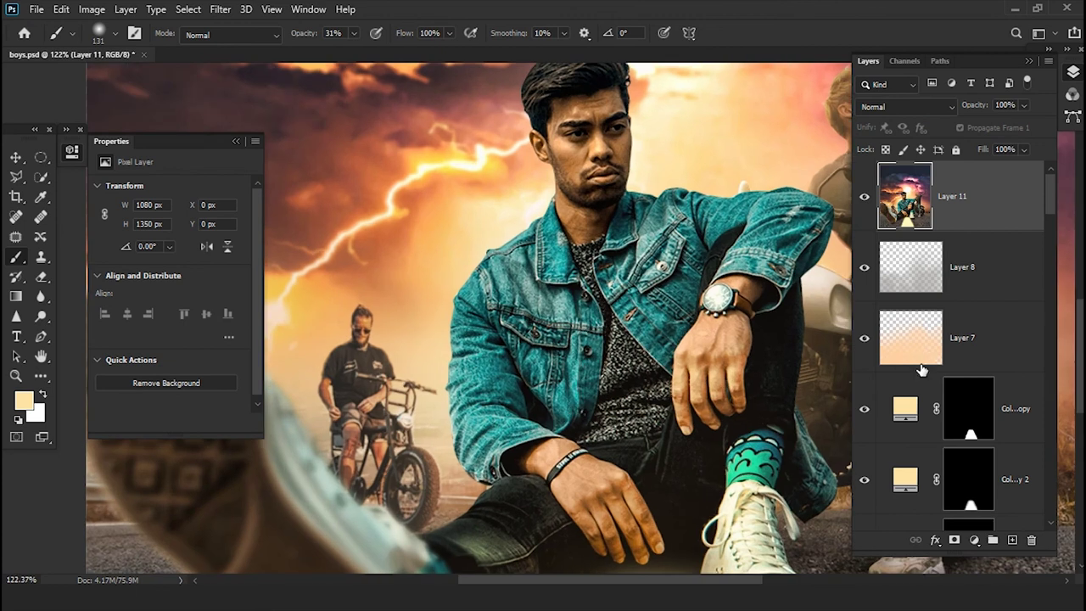
alt+click(954, 541)
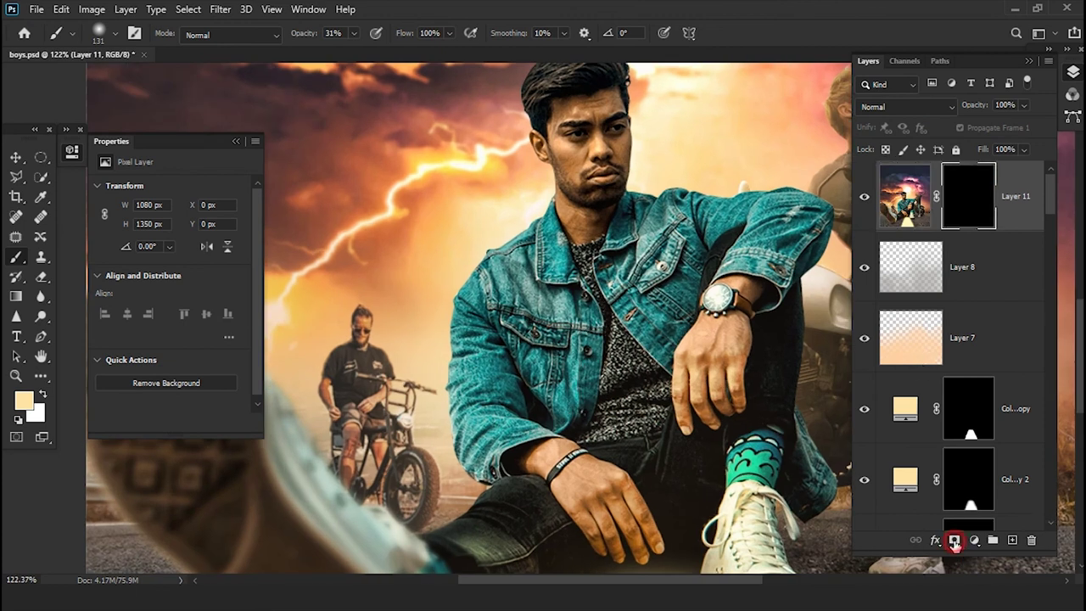
scroll(603, 351, up, 1)
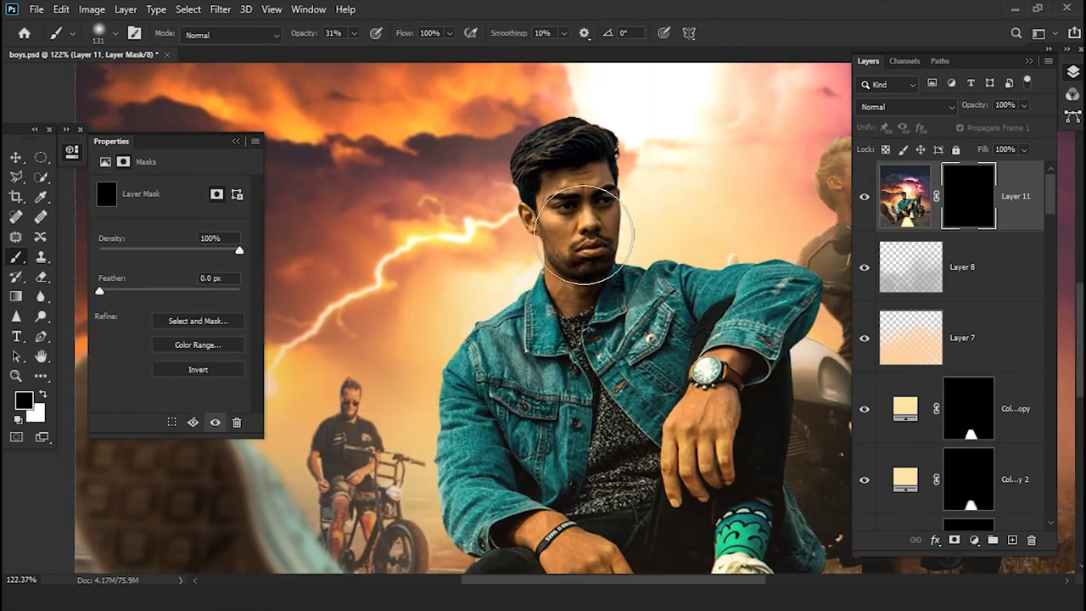
scroll(584, 234, up, 1)
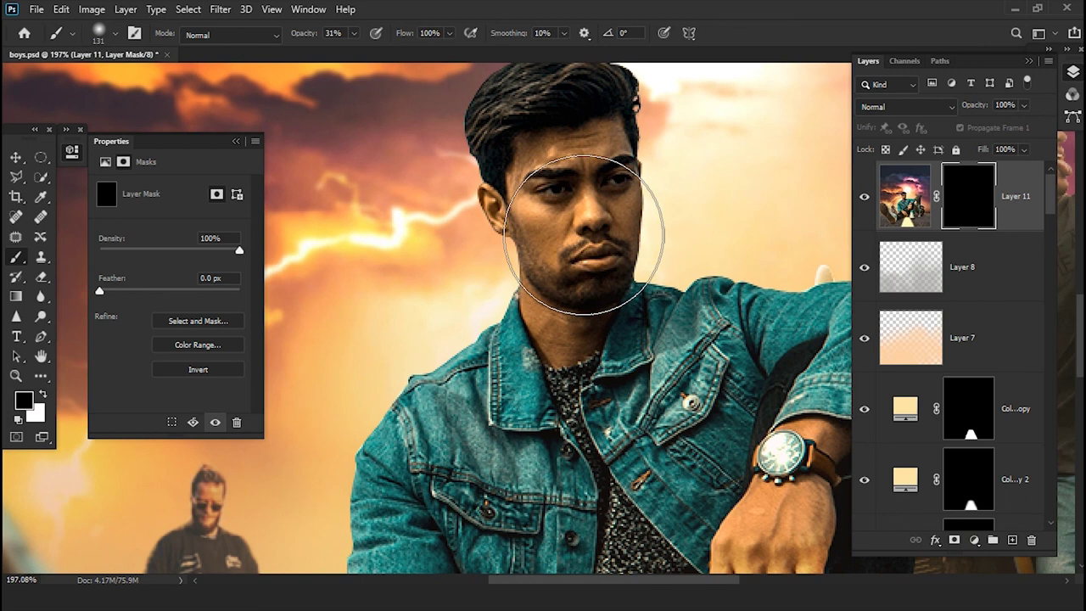
drag(583, 235, 579, 299)
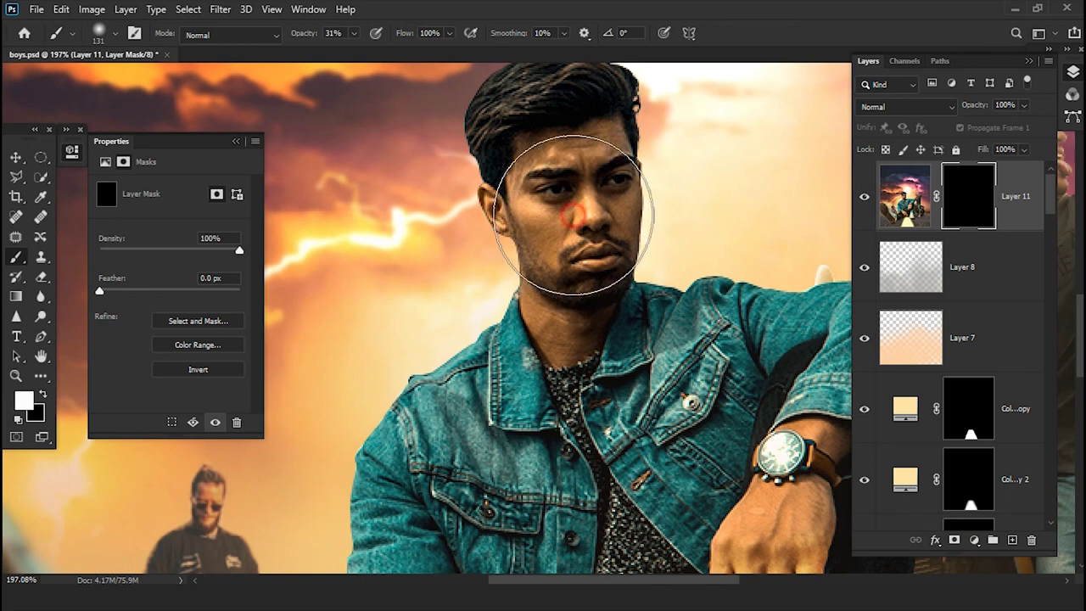
right_click(580, 297)
drag(134, 243, 140, 244)
key(Up)
key(Up)
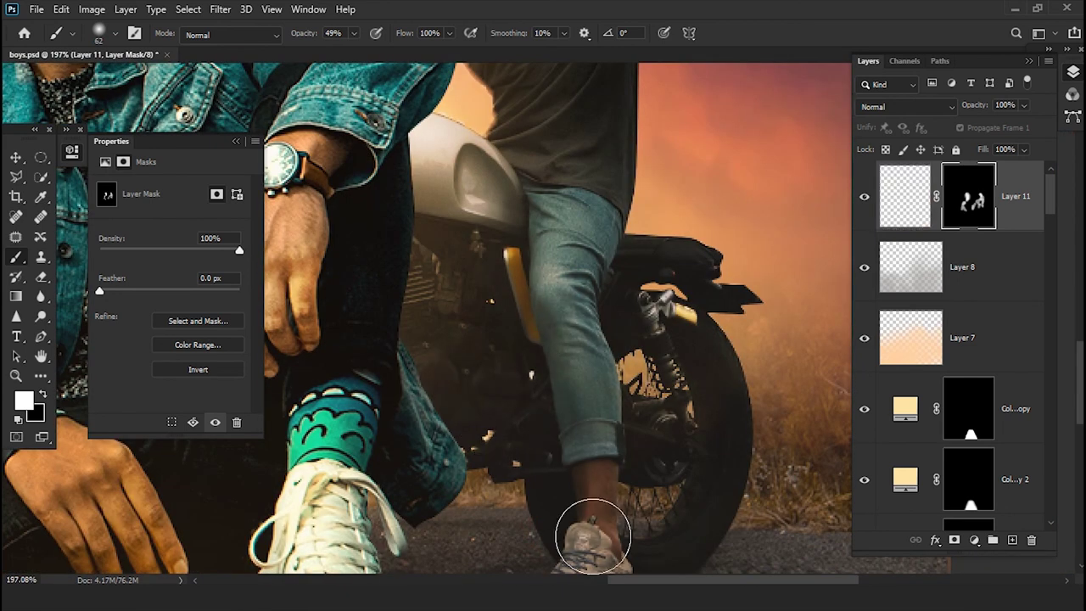
- Fit the whole image on screen, review the figures, and add empty Layer 13 on top
key(ctrl+0)
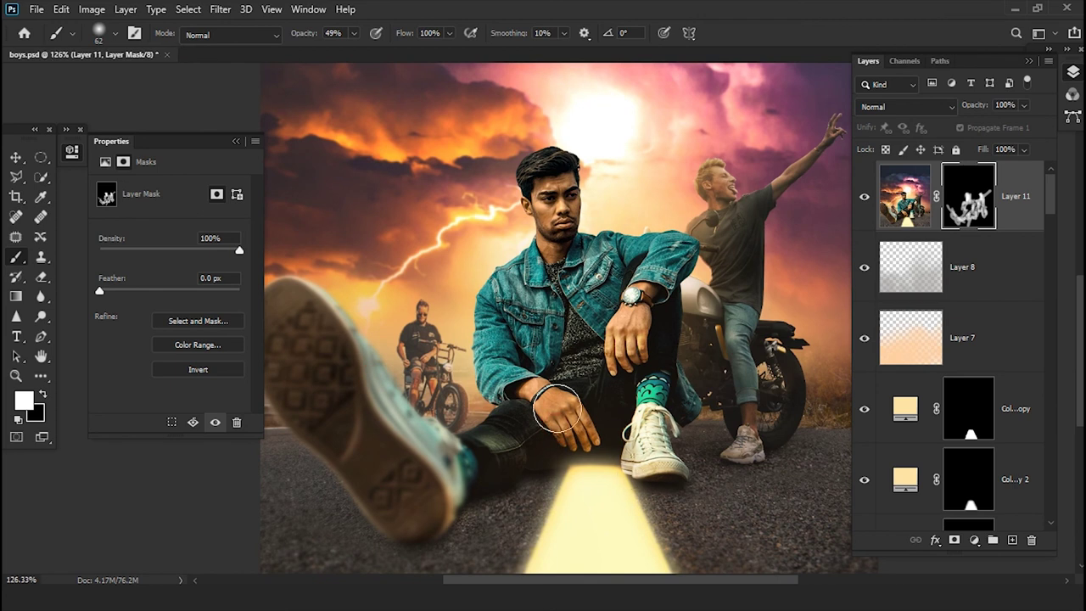
scroll(543, 449, up, 3)
scroll(535, 536, down, 3)
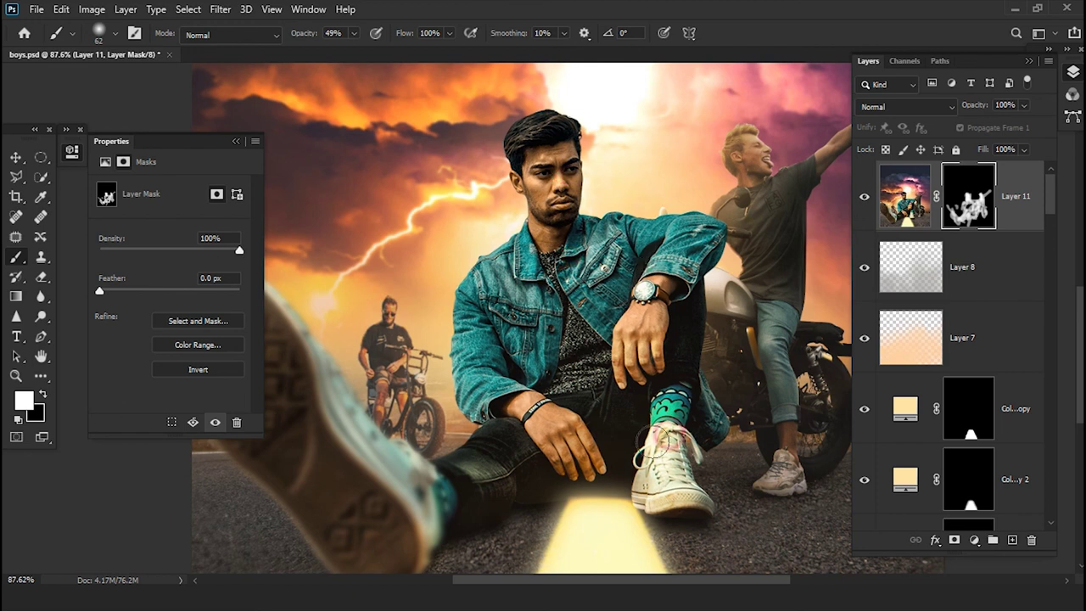
scroll(414, 508, down, 3)
scroll(413, 508, up, 3)
scroll(627, 514, down, 2)
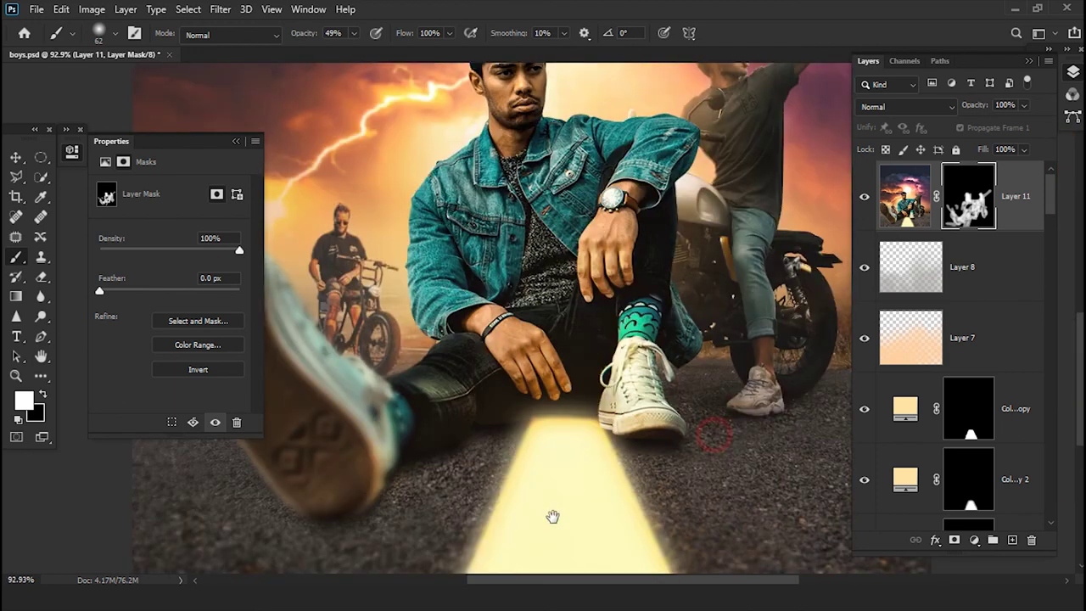
scroll(626, 421, down, 2)
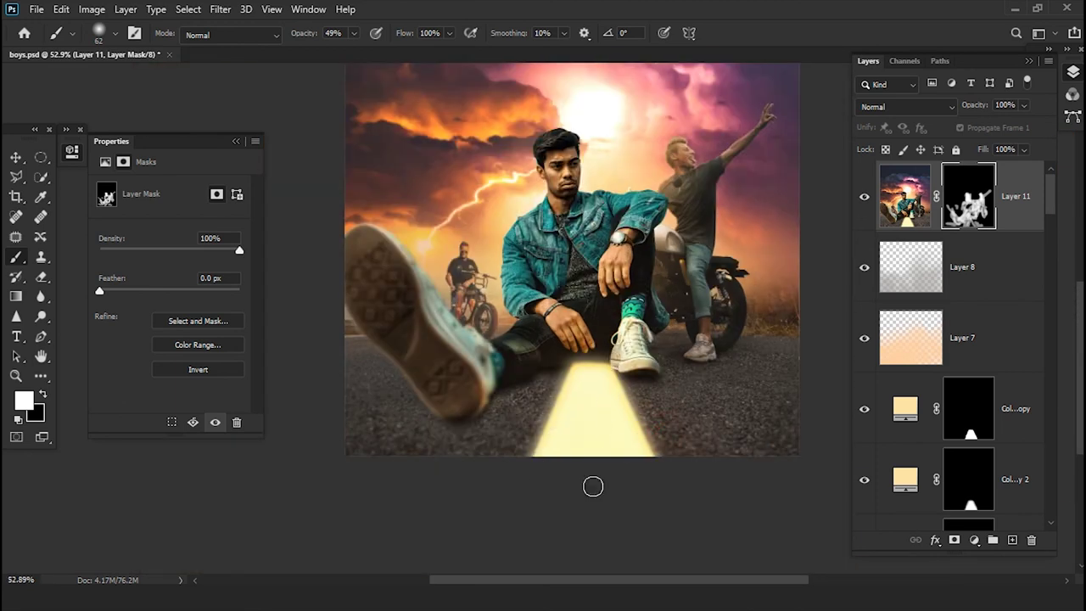
scroll(598, 246, up, 2)
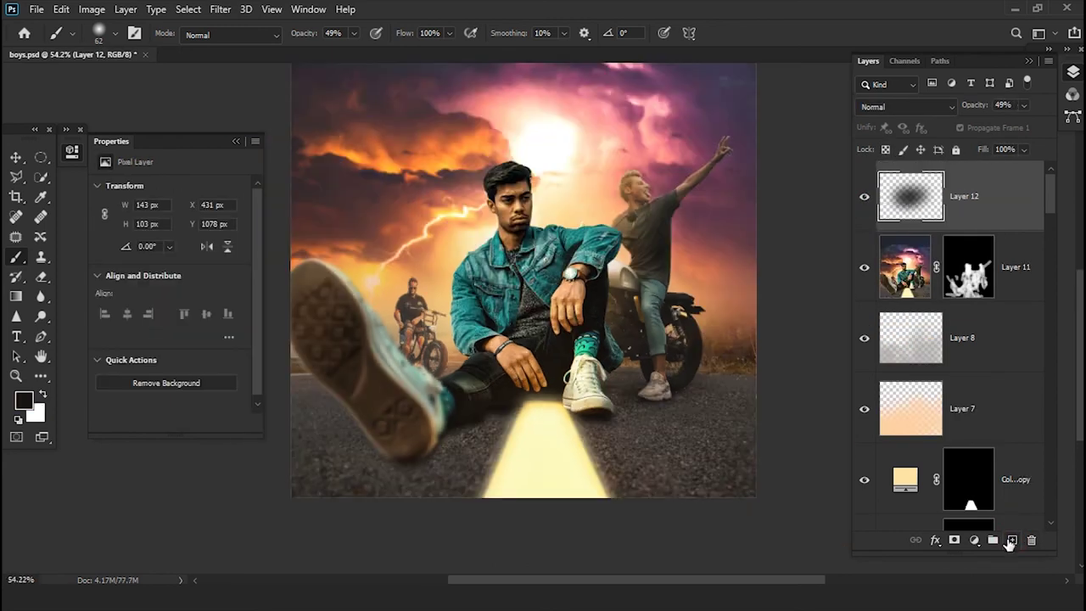
click(1012, 541)
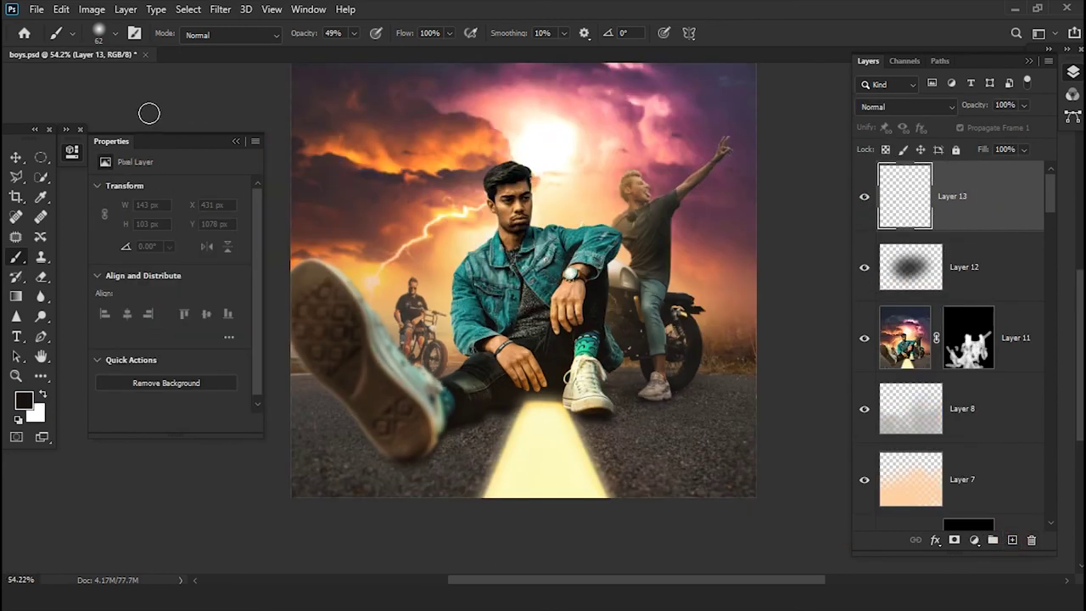
- Stamp a merged composite into Layer 13 via Apply Image, then add a Color Lookup adjustment layer
click(93, 10)
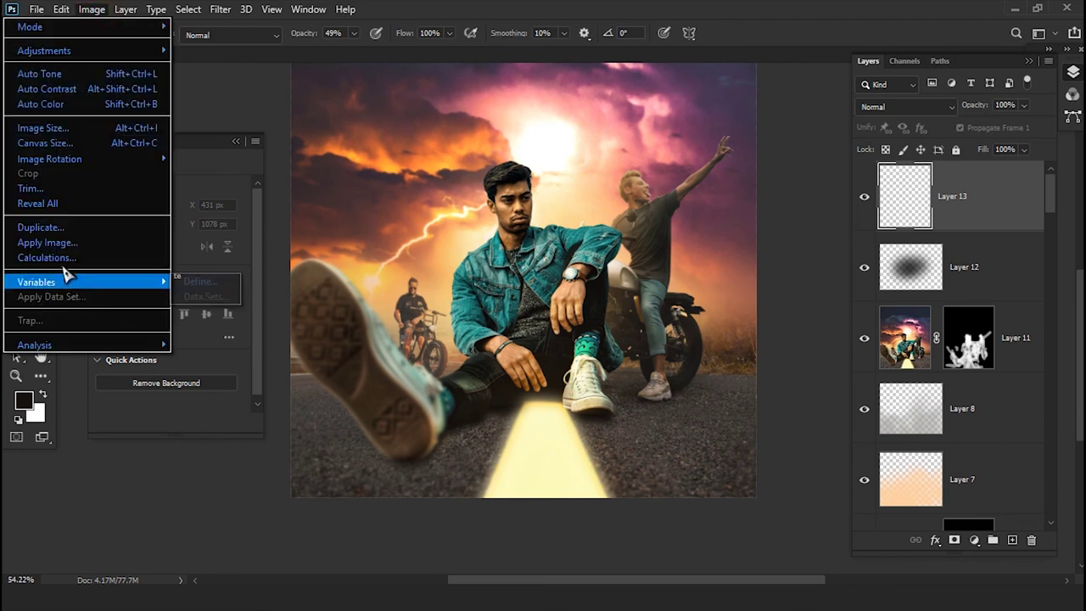
click(73, 241)
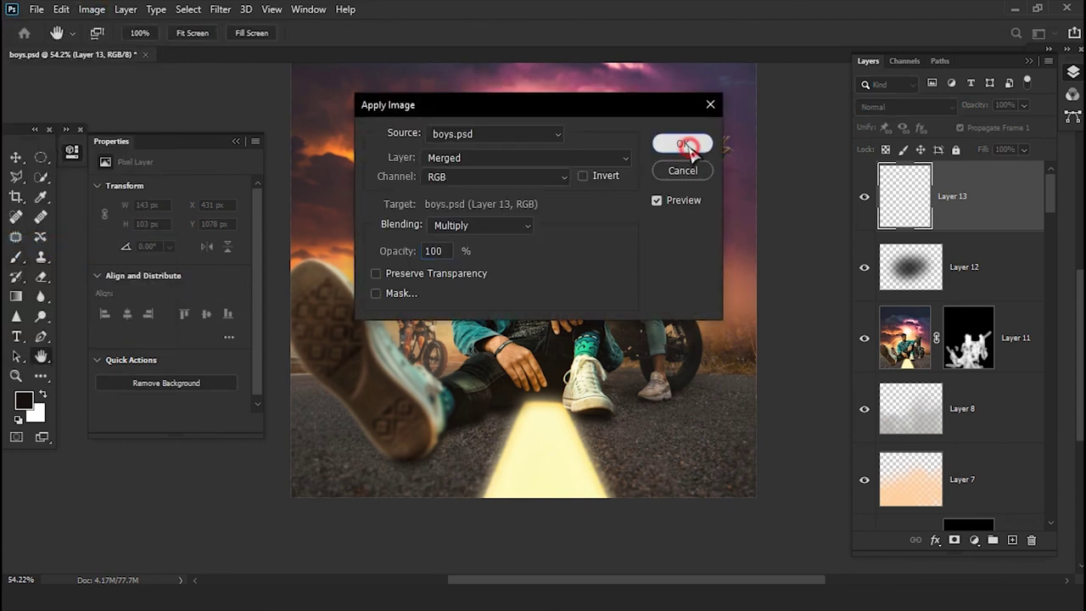
click(685, 146)
click(974, 540)
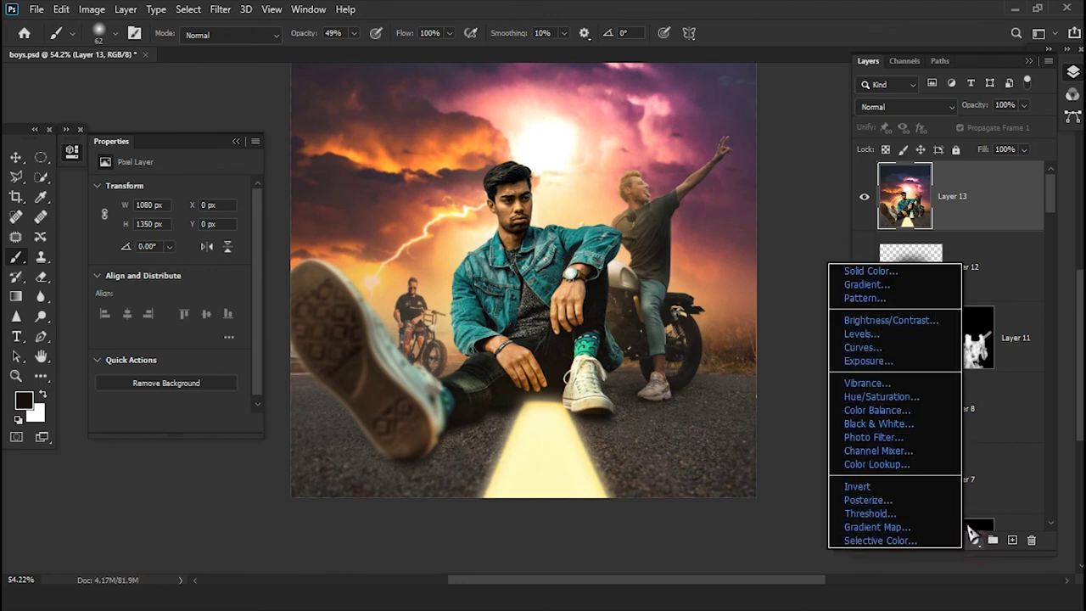
click(916, 464)
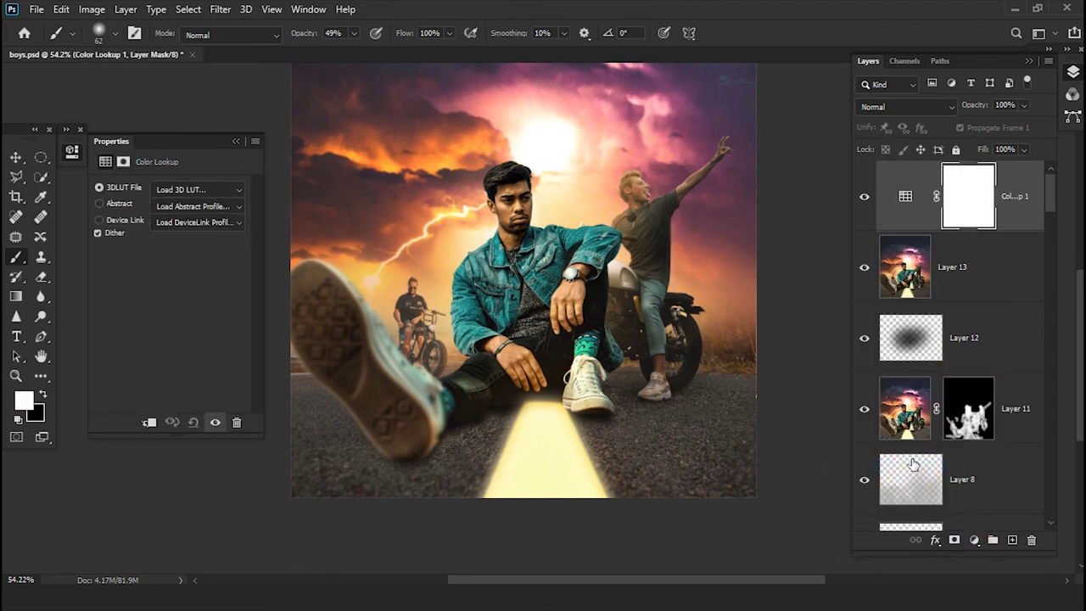
- Add Color Lookup 2 using LUT BY ALBEN tut.CUBE from Desktop > LUTS 2019
click(201, 187)
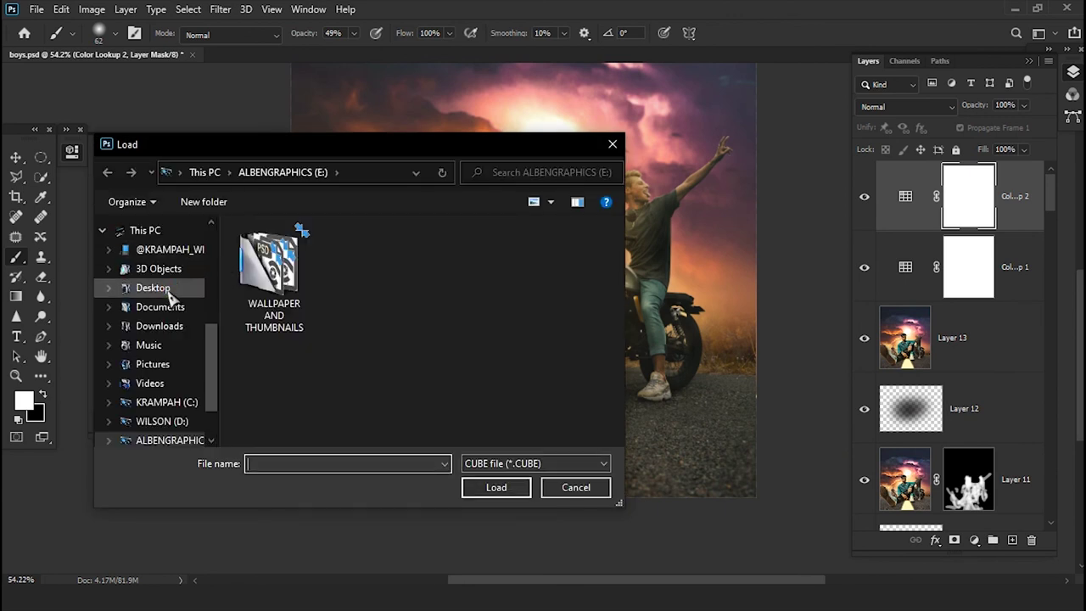
click(182, 289)
scroll(377, 316, down, 2)
scroll(376, 315, down, 1)
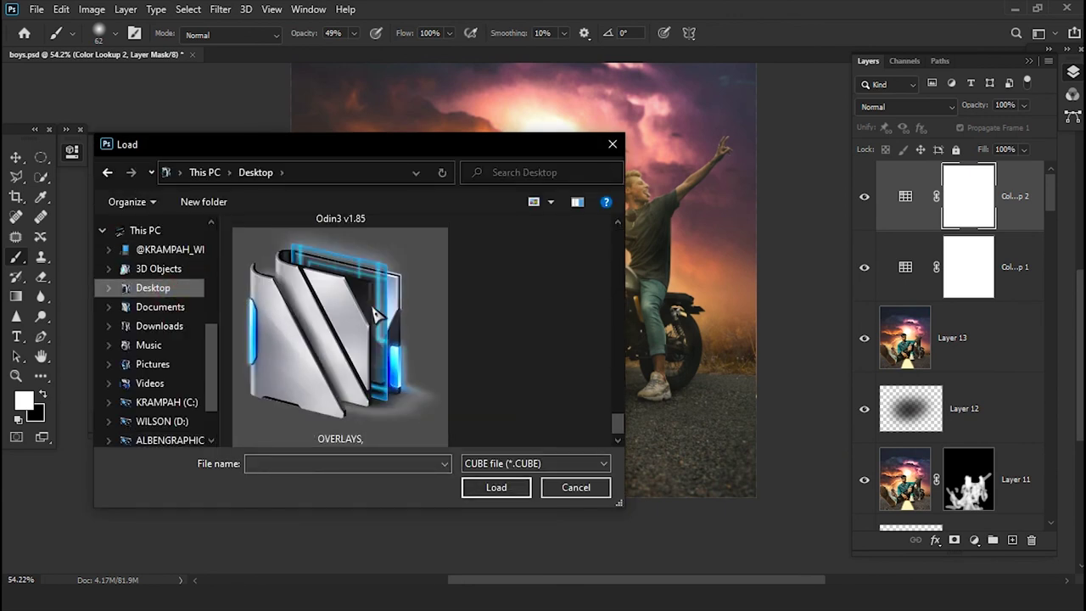
scroll(376, 316, down, 1)
scroll(377, 316, down, 1)
scroll(377, 316, down, 1)
scroll(377, 316, down, 1)
scroll(377, 316, down, 1)
scroll(376, 316, up, 1)
scroll(376, 316, up, 1)
scroll(377, 316, up, 1)
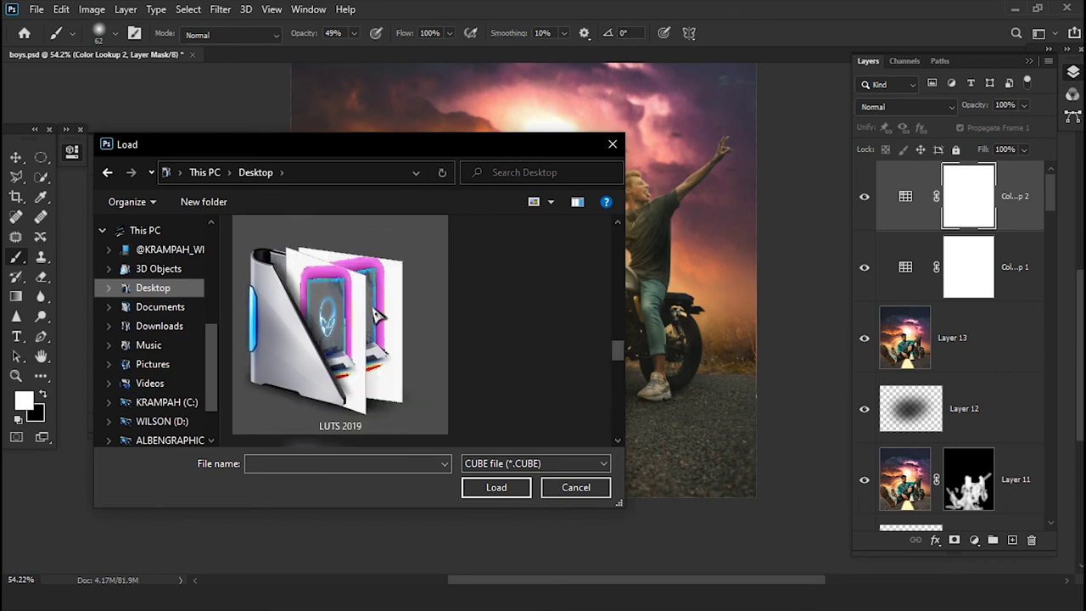
double_click(369, 337)
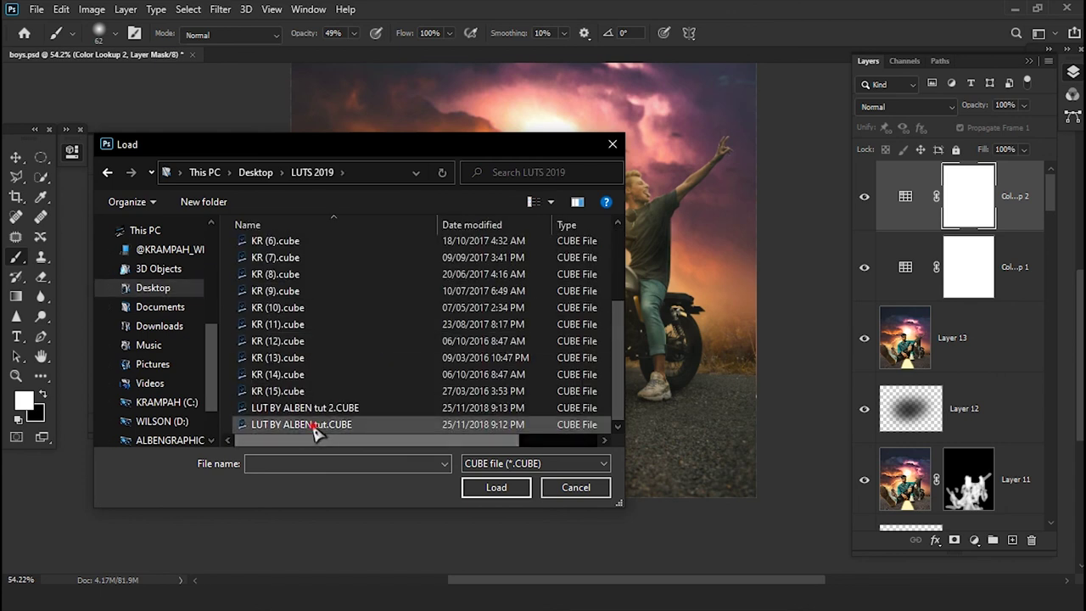
double_click(315, 421)
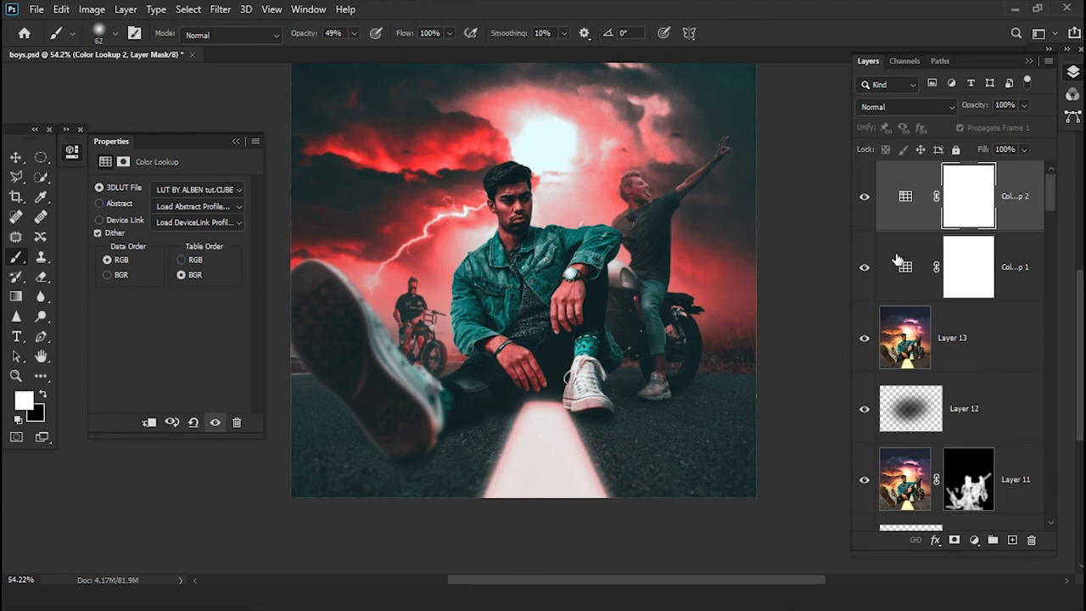
- Delete the old Color Lookup 1 layer and its mask
click(1013, 279)
click(1031, 540)
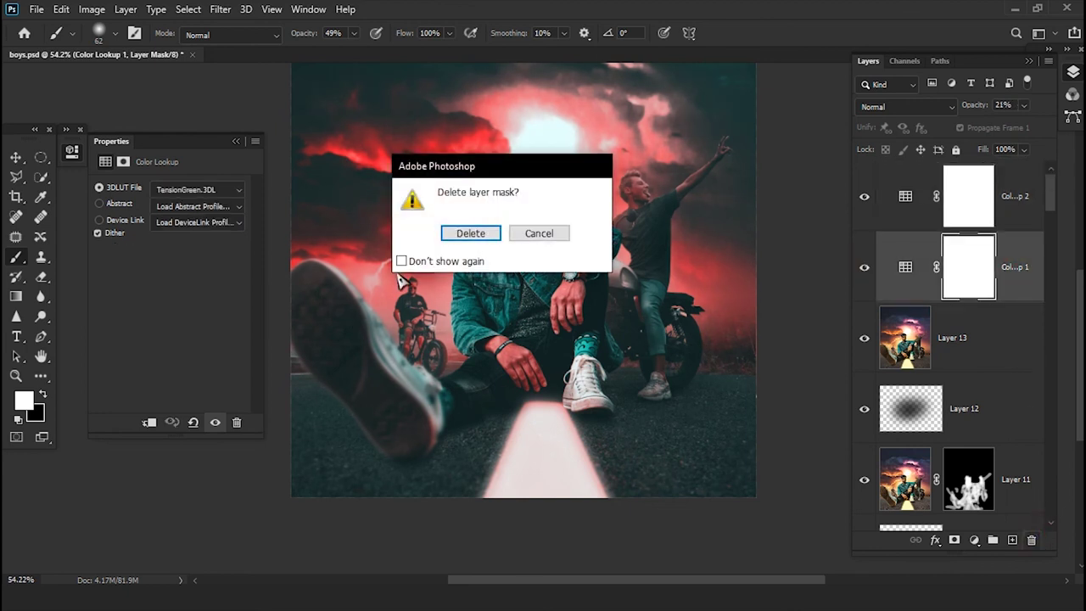
click(475, 236)
click(1031, 540)
- Lower Color Lookup 2's fill to 58% and add empty Layer 14 on top
click(968, 200)
click(1024, 150)
drag(952, 171, 997, 172)
double_click(41, 356)
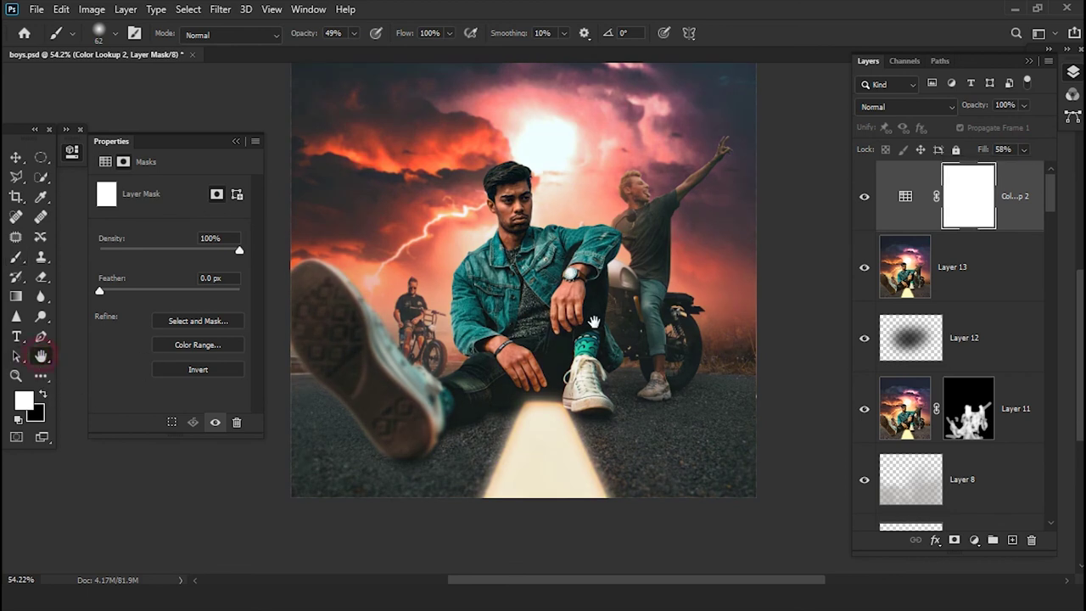
click(1013, 540)
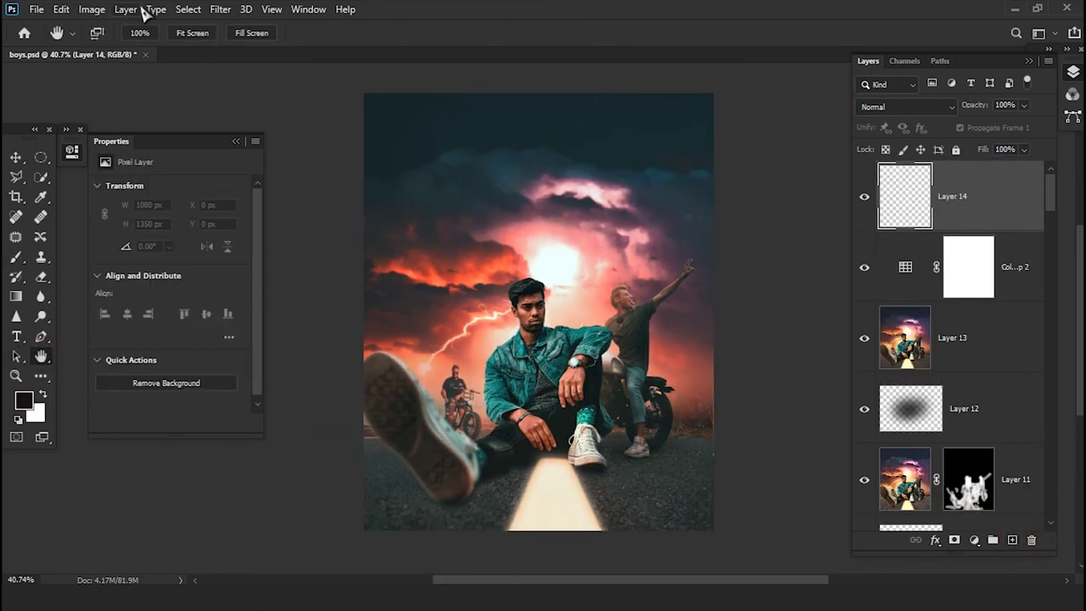
- Stamp the merged image into Layer 14 with Apply Image and launch the Camera Raw Filter
click(98, 10)
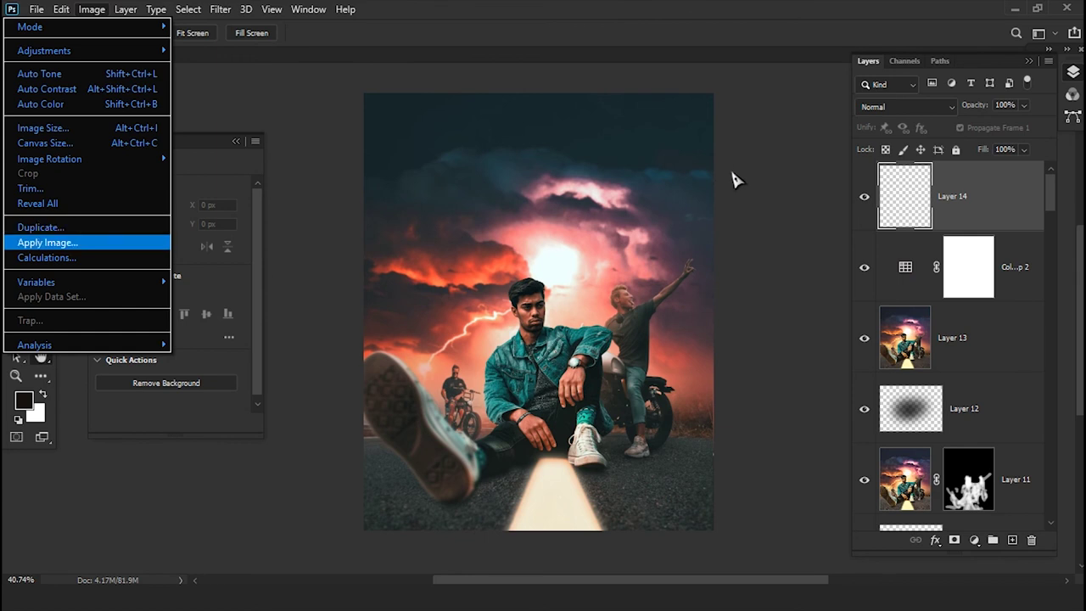
key(Escape)
click(673, 149)
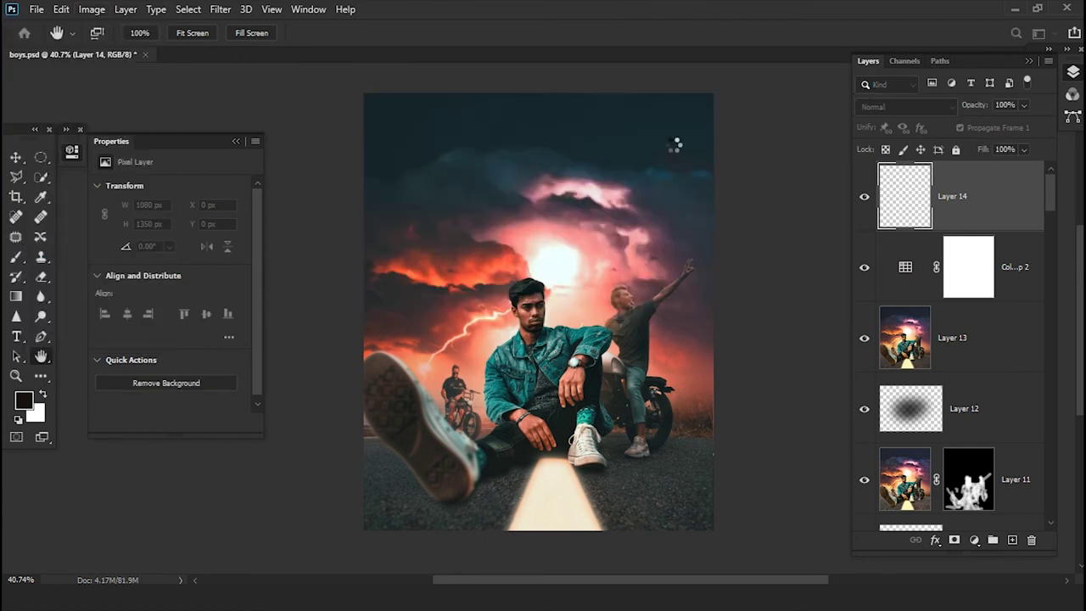
scroll(585, 252, up, 2)
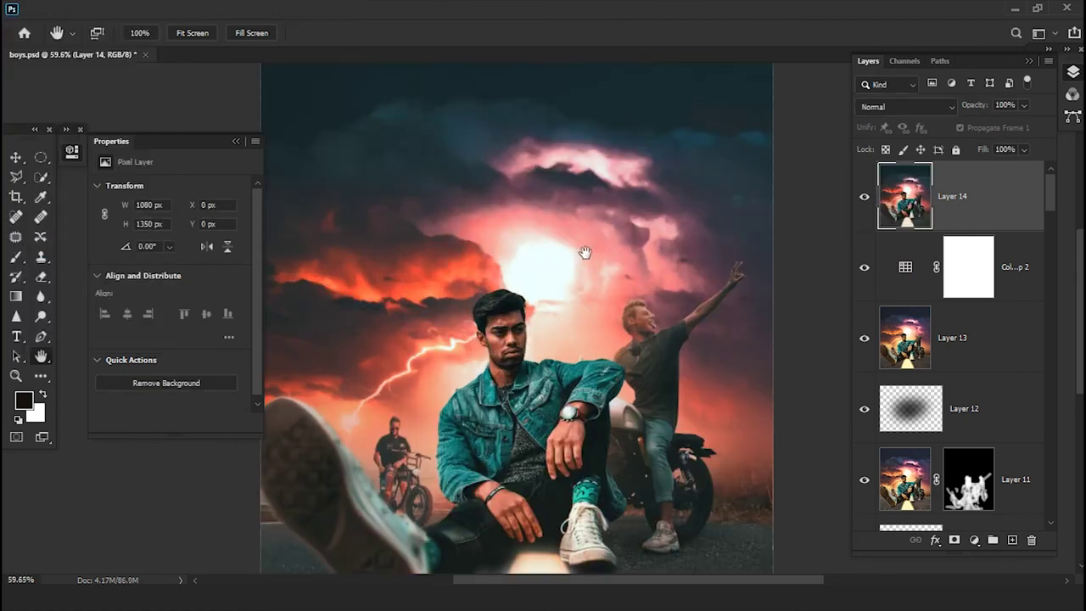
click(220, 9)
click(285, 63)
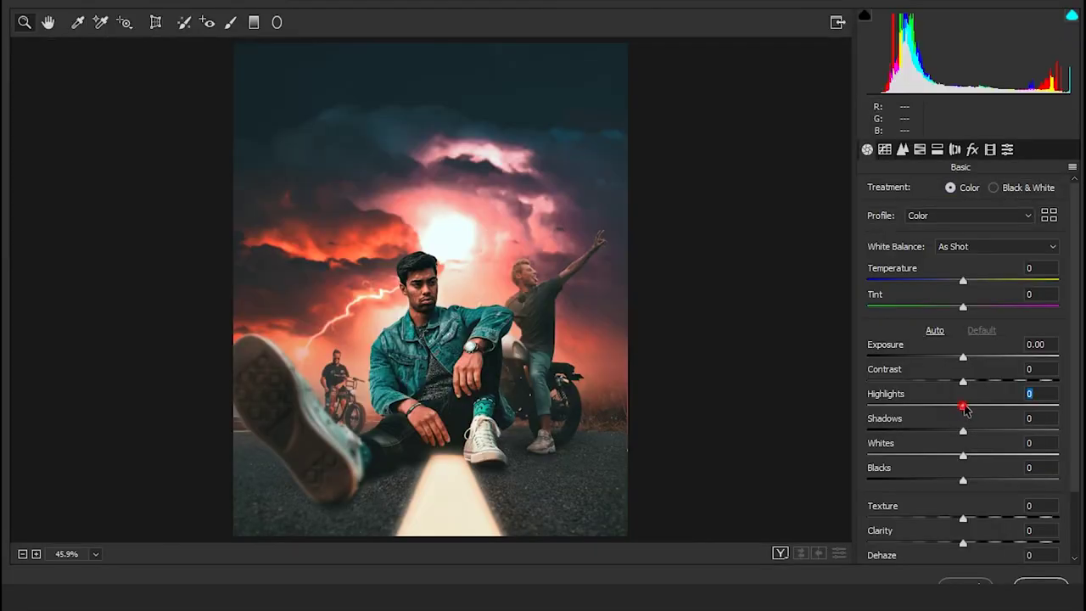
- In Camera Raw Basic, set Highlights +27, Whites +41, Texture +21, Clarity +10, Contrast −4, Saturation −8
mouse_move(965, 405)
mouse_down()
mouse_move(1012, 406)
mouse_move(998, 414)
mouse_up()
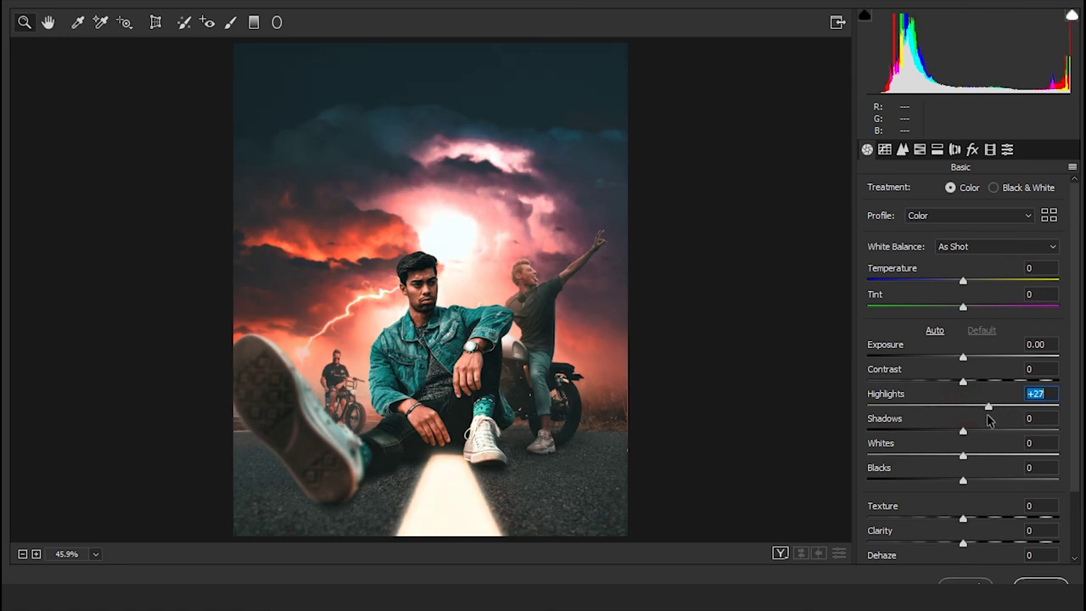
drag(963, 456, 998, 456)
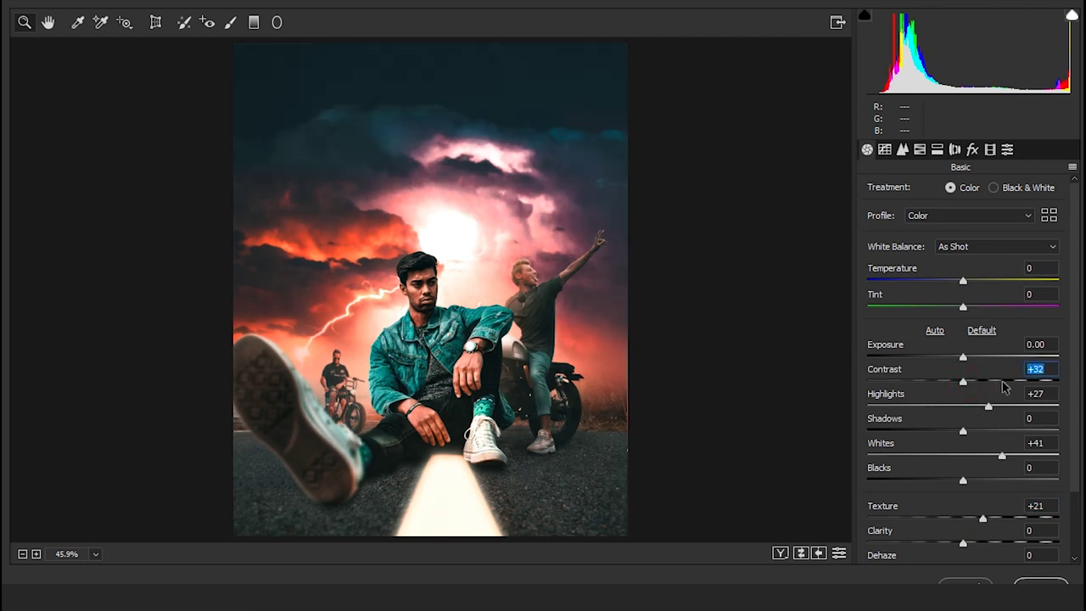
drag(964, 382, 952, 383)
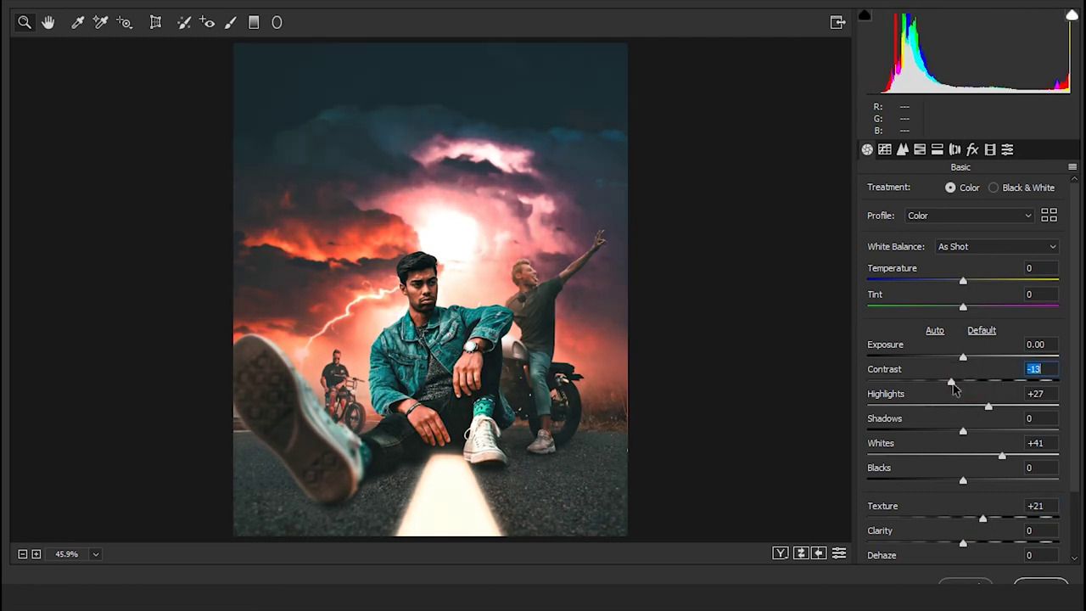
scroll(960, 386, down, 2)
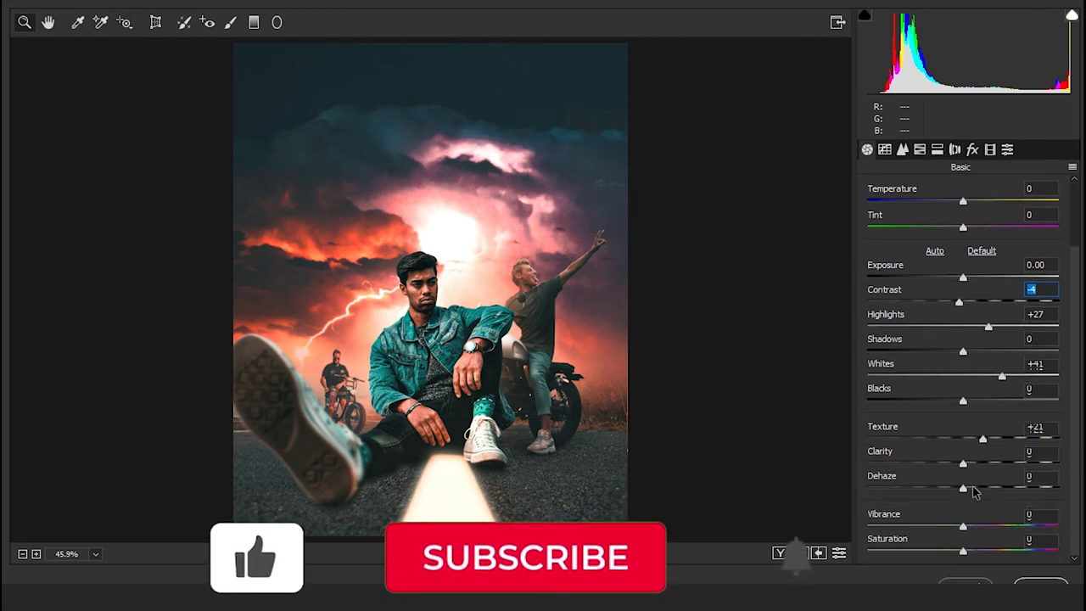
click(955, 551)
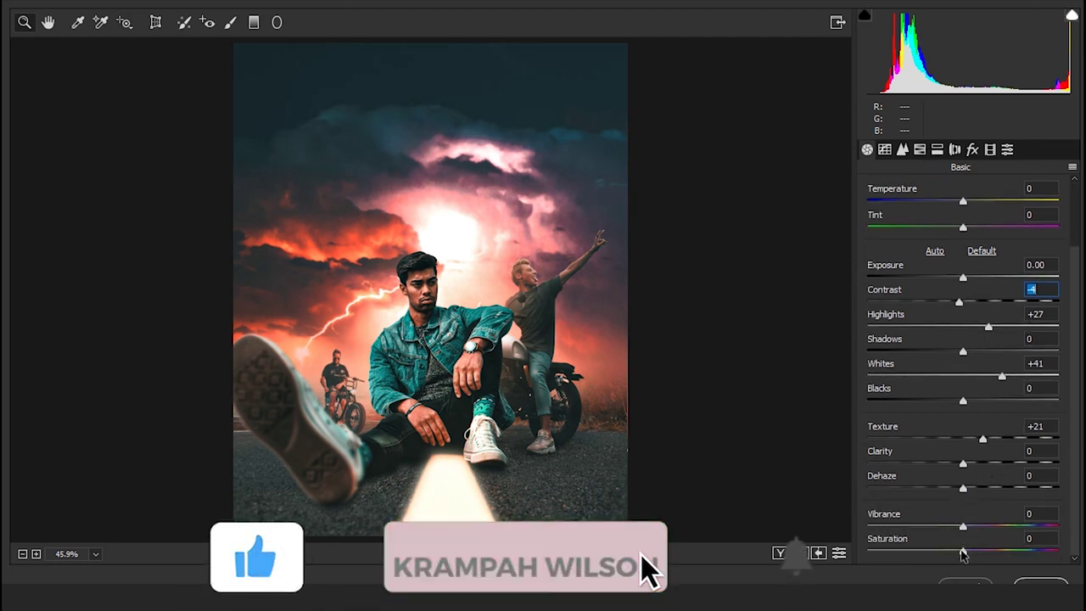
drag(952, 551, 948, 552)
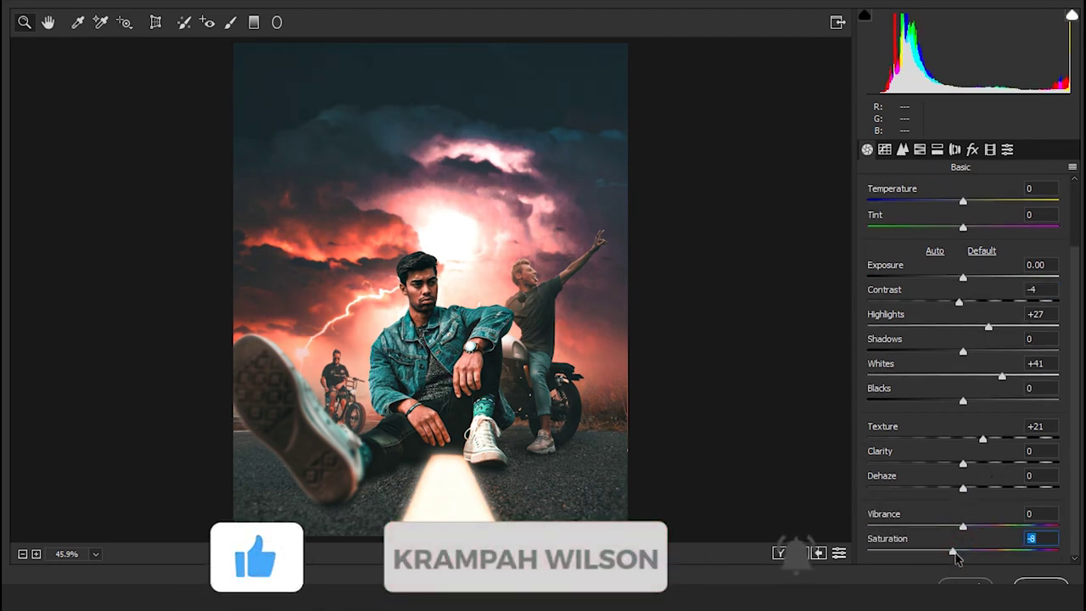
click(964, 465)
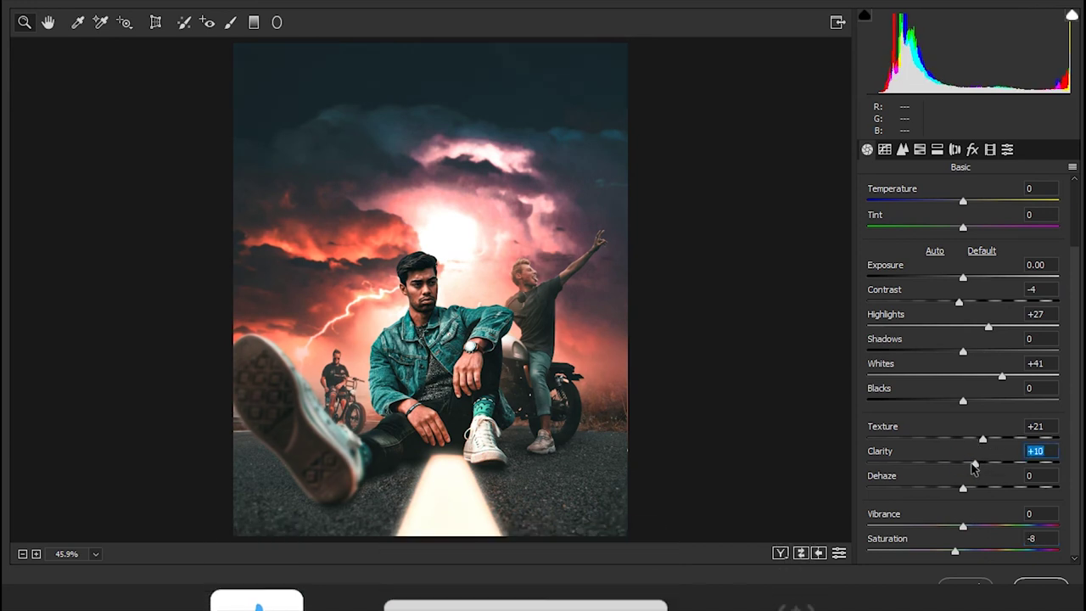
click(1007, 150)
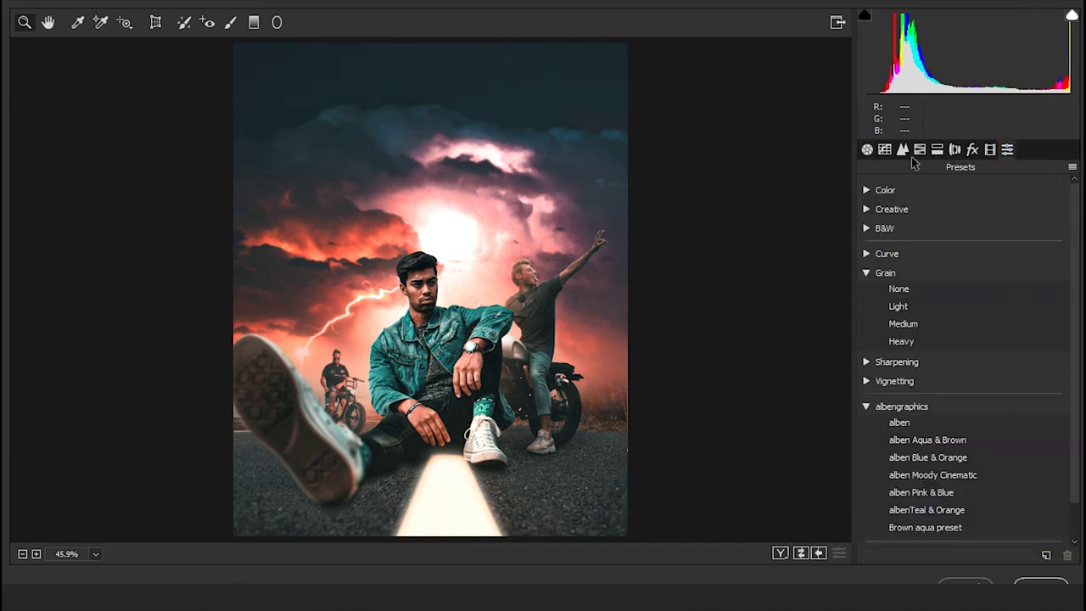
- In Calibration, set Red Primary Hue to −22 and Red Saturation to −5
click(989, 150)
drag(939, 307, 934, 307)
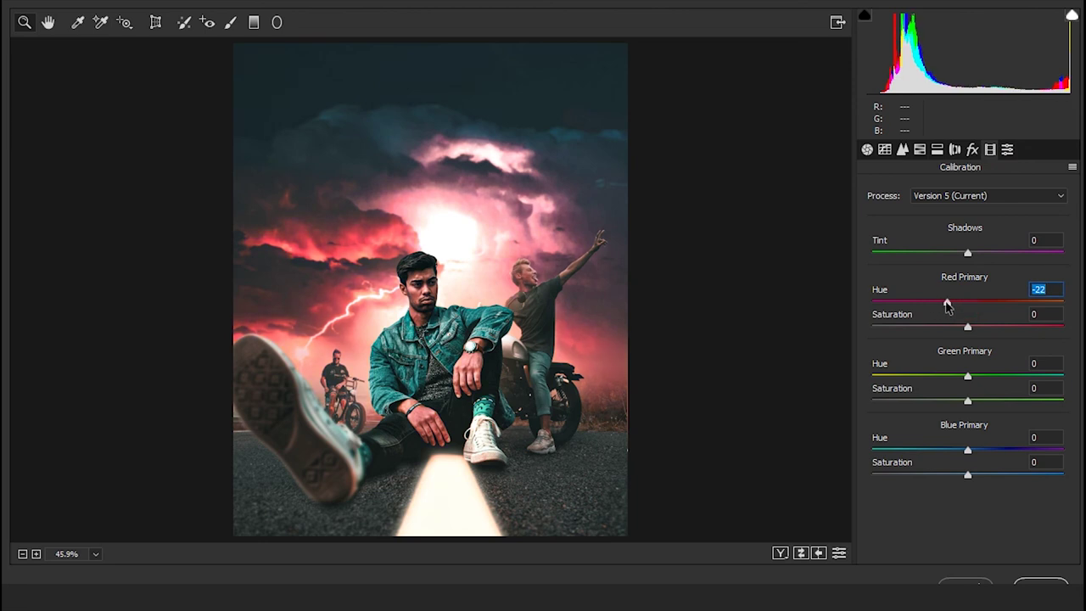
drag(946, 331, 960, 334)
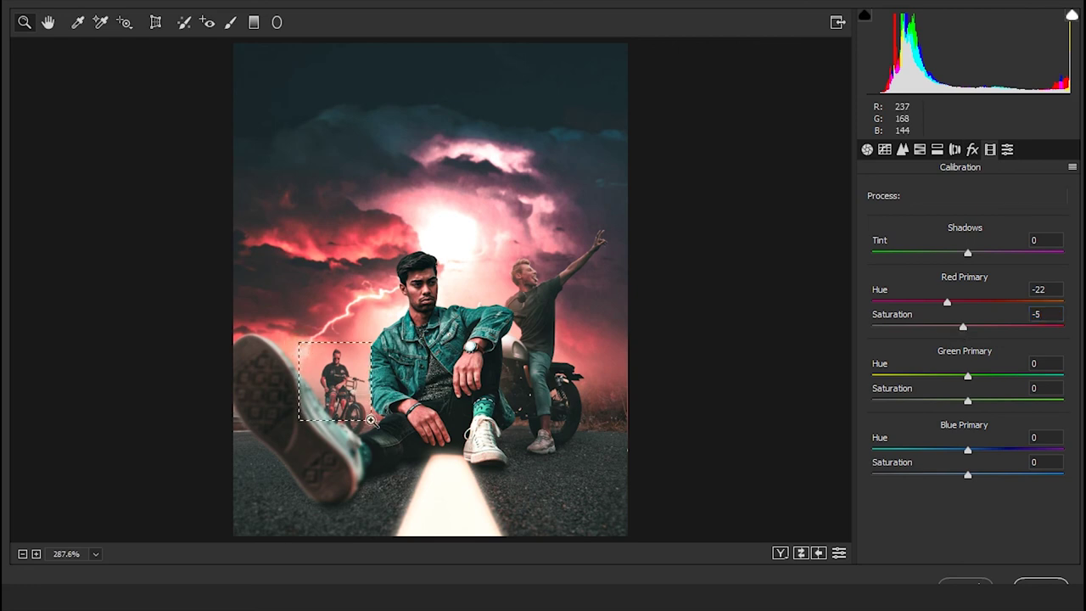
drag(305, 368, 371, 420)
- Raise HSL Luminance for Reds to +26 and Oranges to +23
click(919, 150)
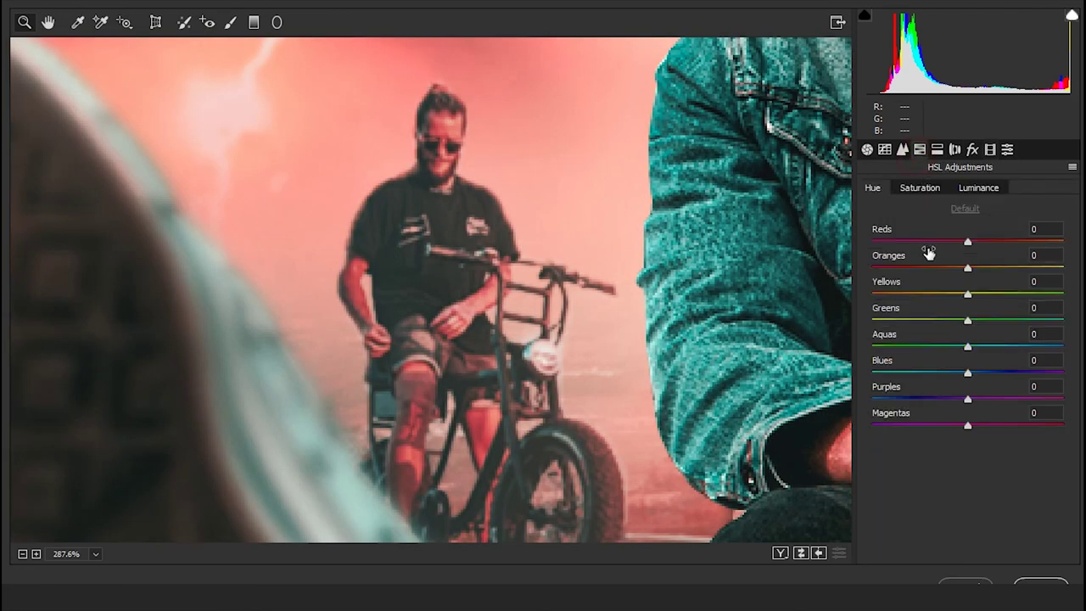
click(980, 188)
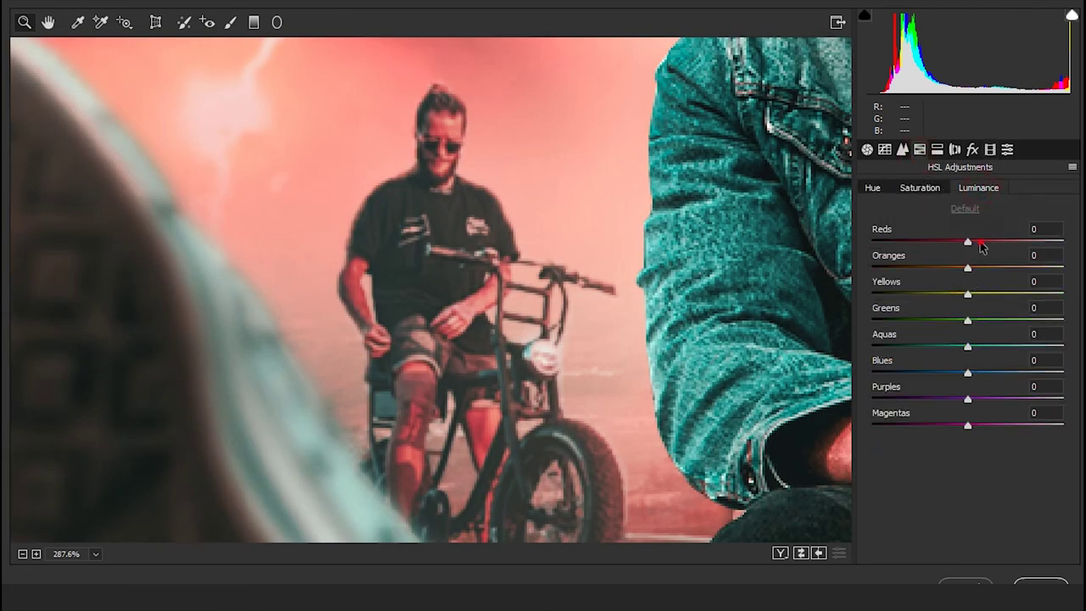
drag(994, 245, 992, 268)
scroll(575, 345, down, 2)
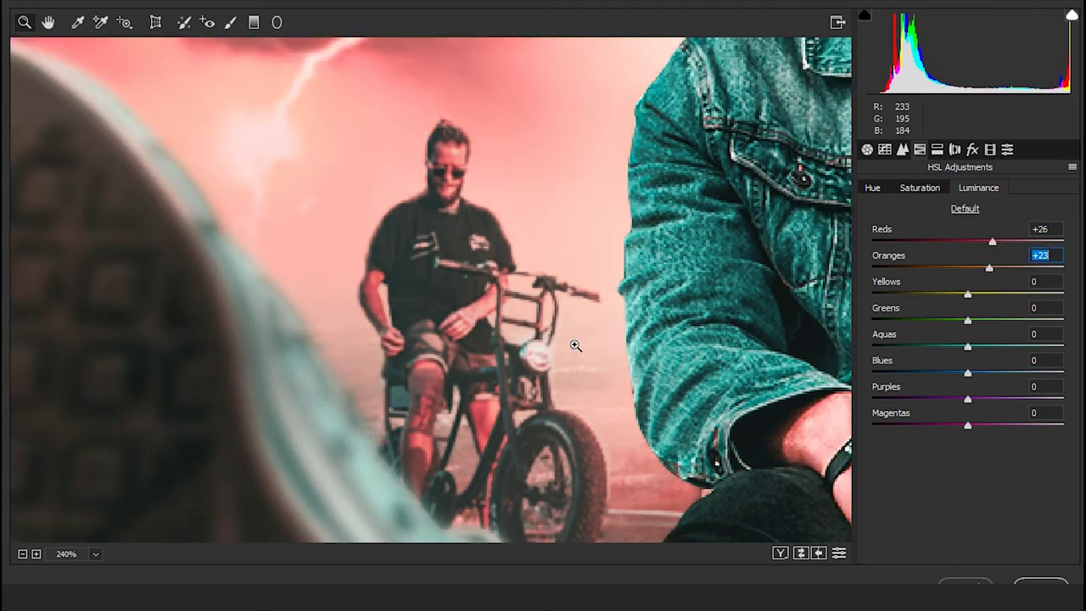
scroll(575, 345, down, 3)
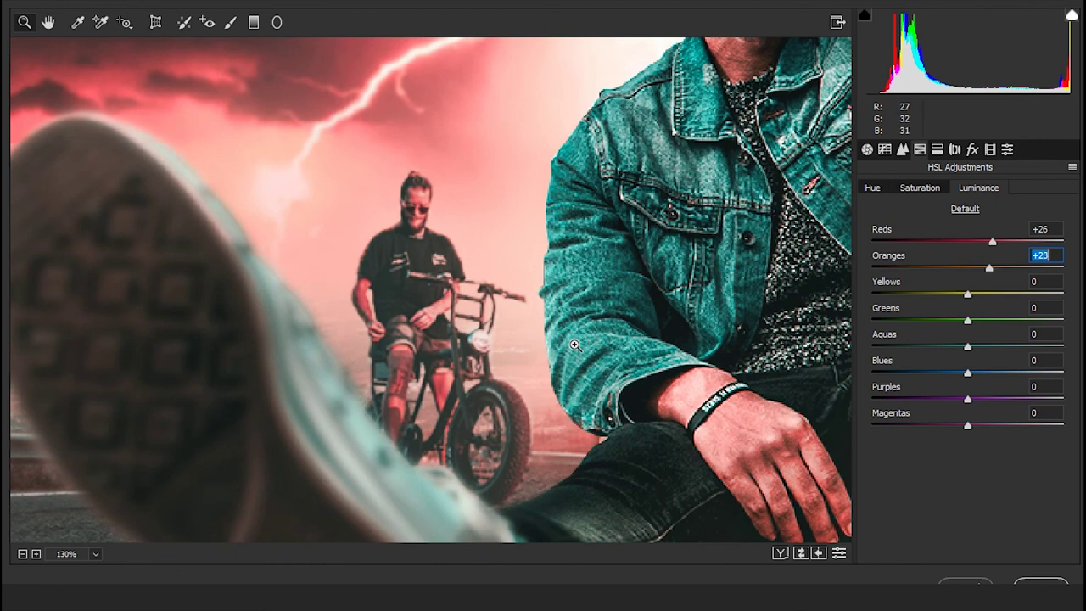
scroll(575, 346, down, 2)
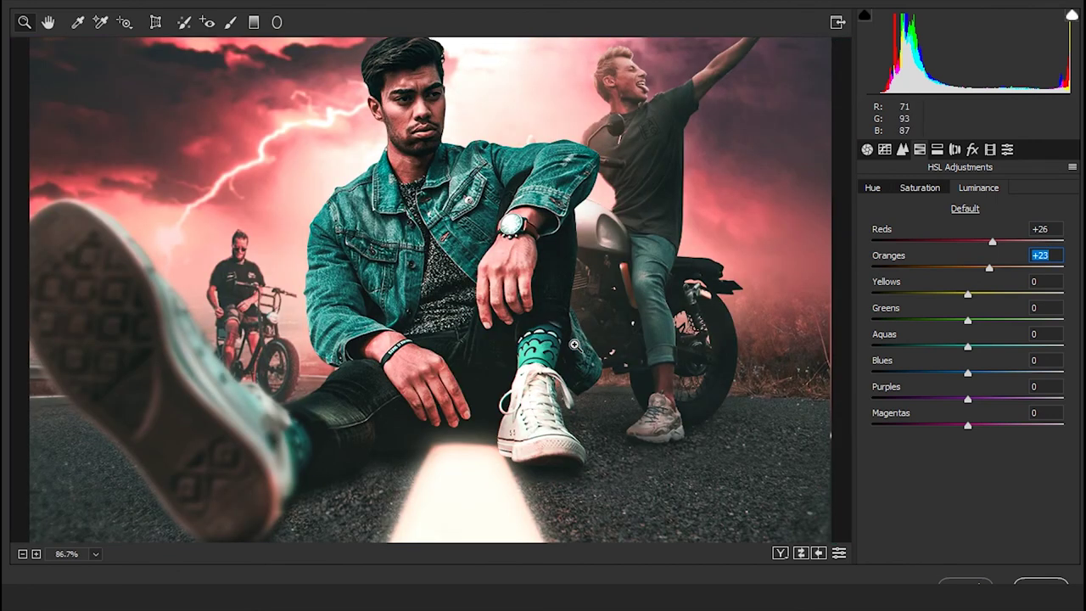
scroll(575, 346, down, 2)
scroll(575, 345, down, 1)
scroll(575, 345, down, 1)
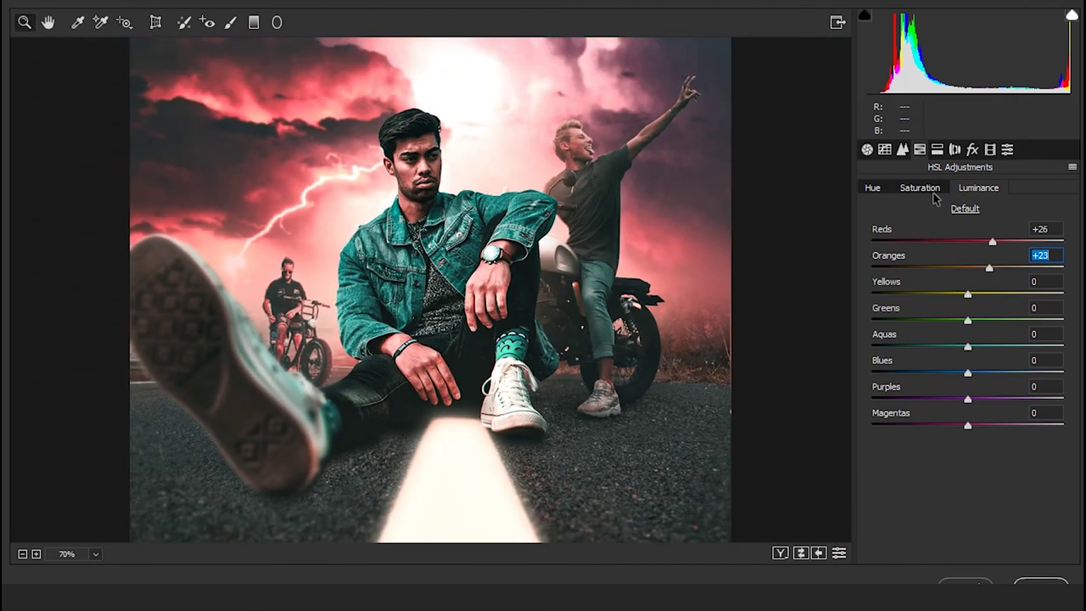
- Set Blue Primary Hue to −37 and apply the Camera Raw filter
click(1005, 150)
drag(950, 459, 933, 461)
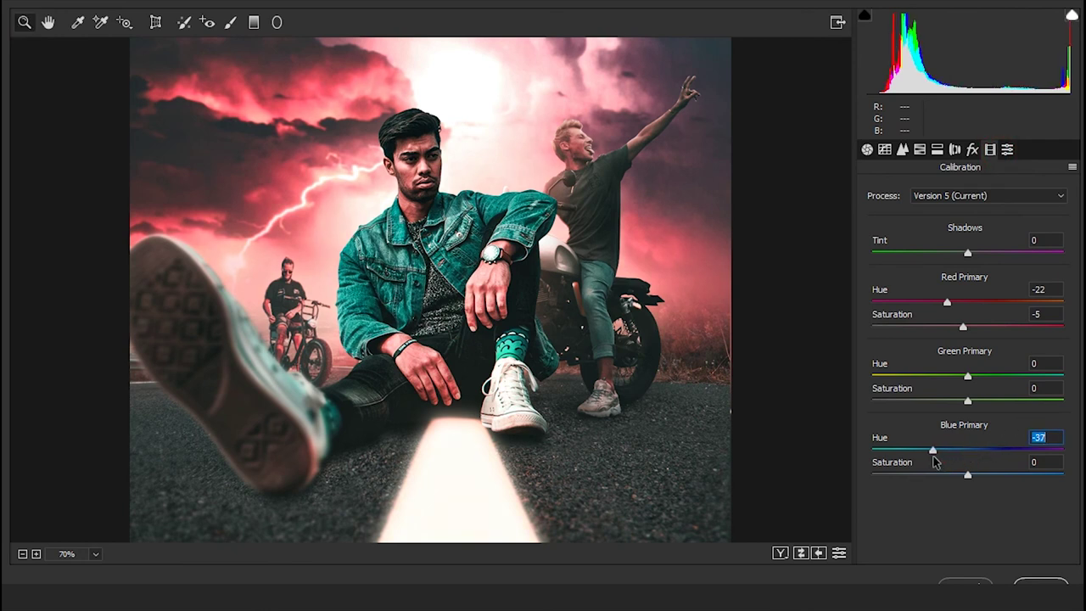
click(1044, 582)
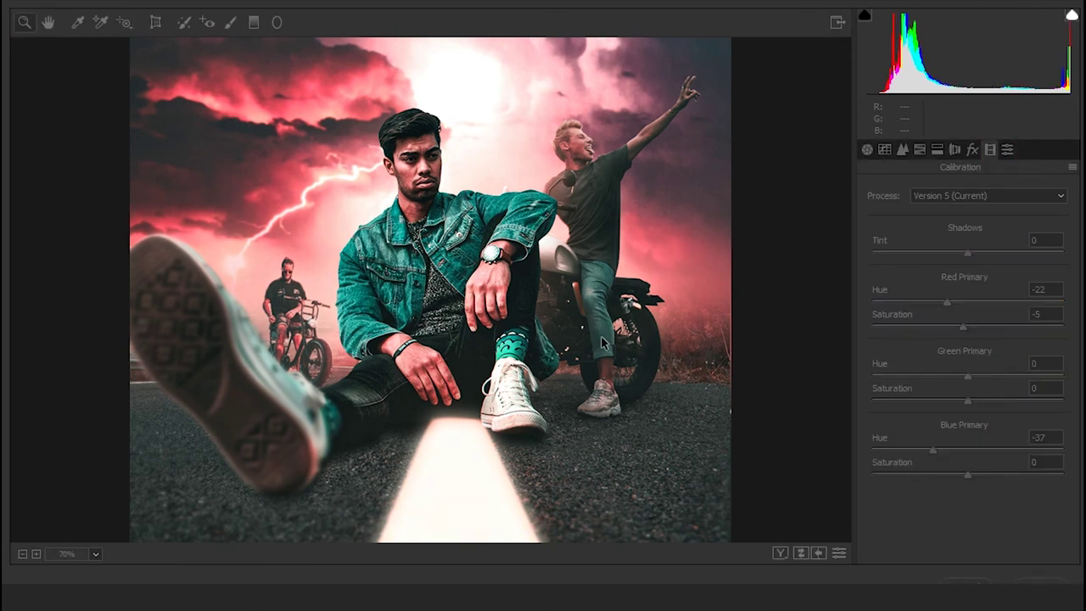